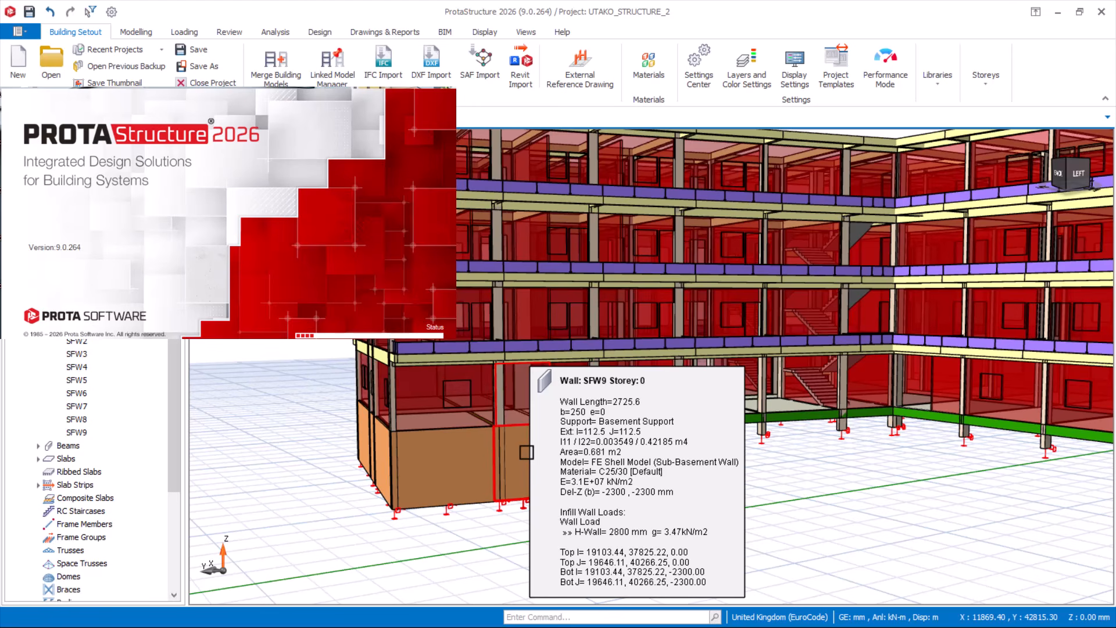
Examine the sub-basement walls at the end of the building in the 3D view of Storey 0.
{"action": "scroll", "coordinate": [533, 468], "scroll_direction": "down", "scroll_amount": 1}
{"action": "middle_click_drag", "start_coordinate": [559, 466], "coordinate": [536, 469]}
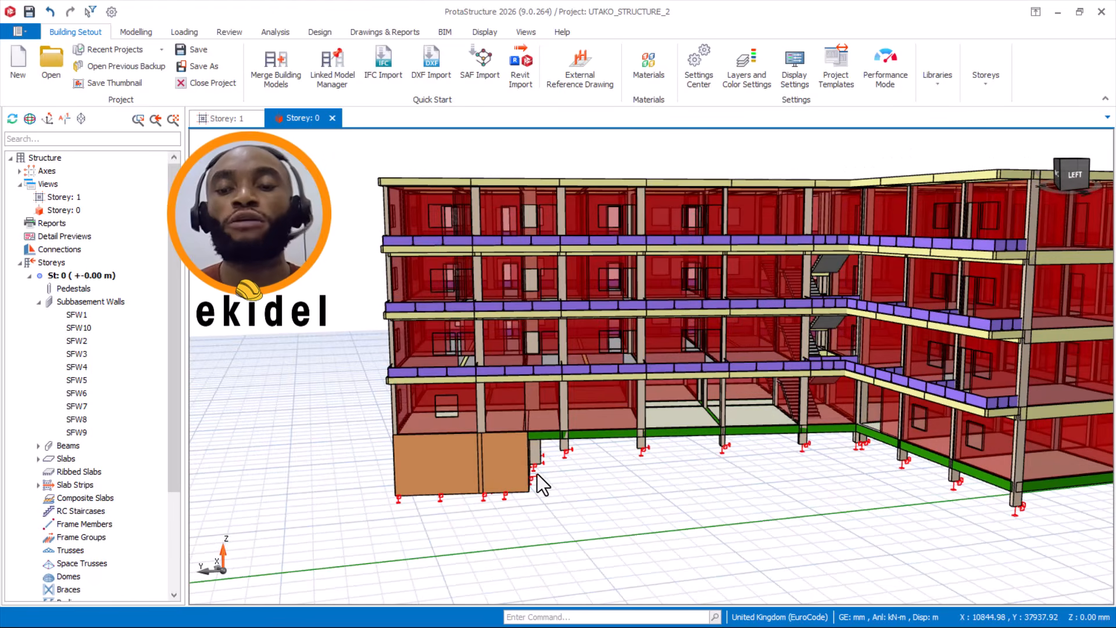
{"action": "scroll", "coordinate": [537, 473], "scroll_direction": "up", "scroll_amount": 2}
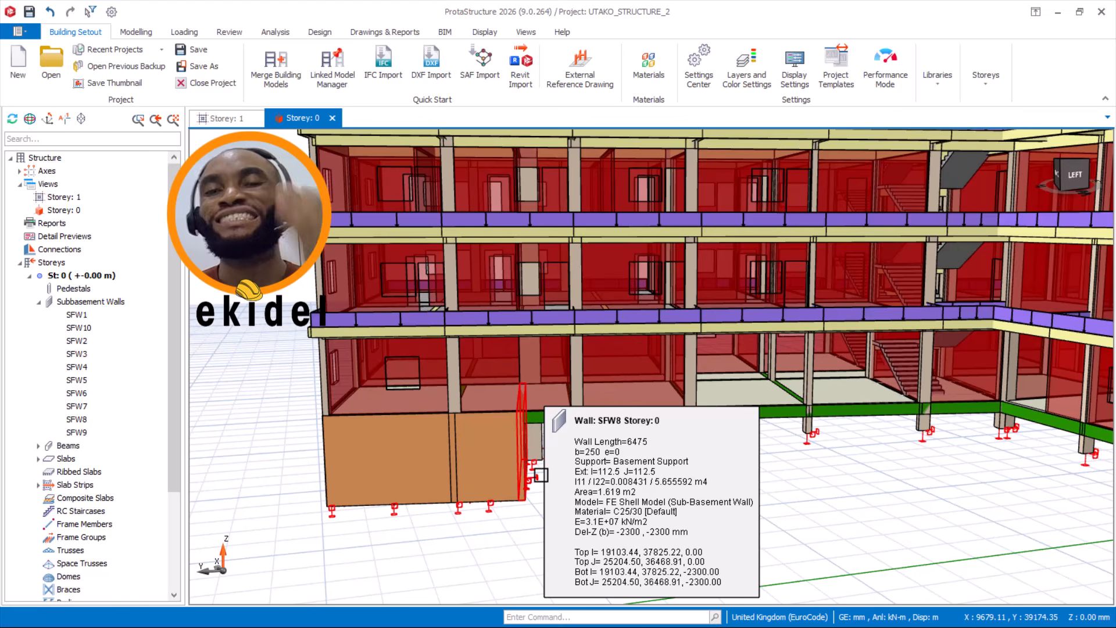
{"action": "scroll", "coordinate": [541, 475], "scroll_direction": "down", "scroll_amount": 2}
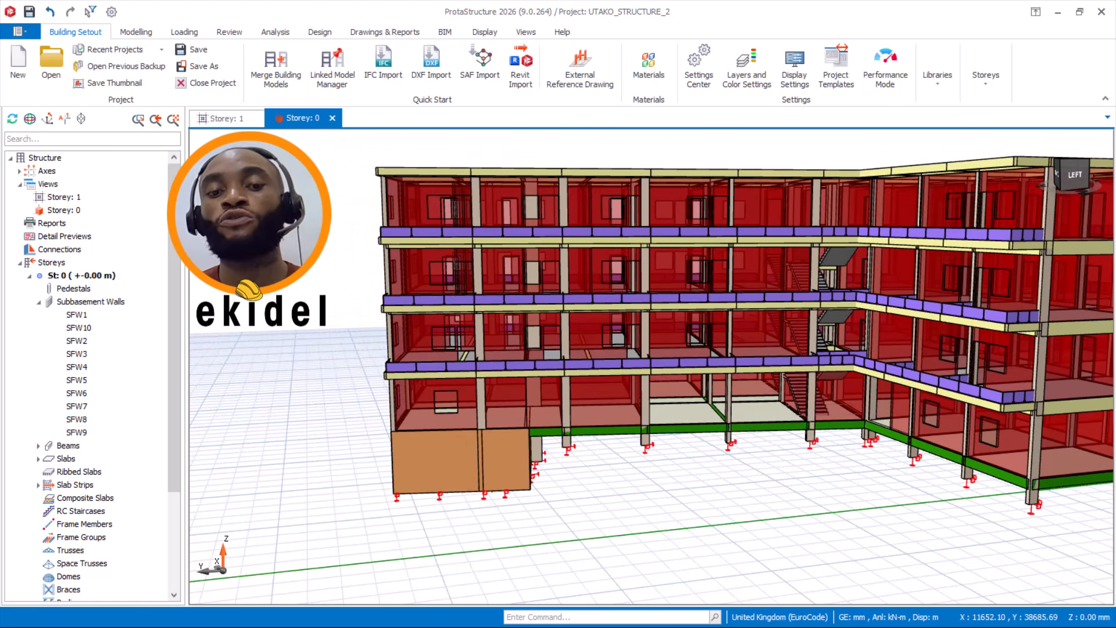
Display the modelling commands and read the help for the Sub-Basement Wall tool.
{"action": "left_click", "coordinate": [153, 31]}
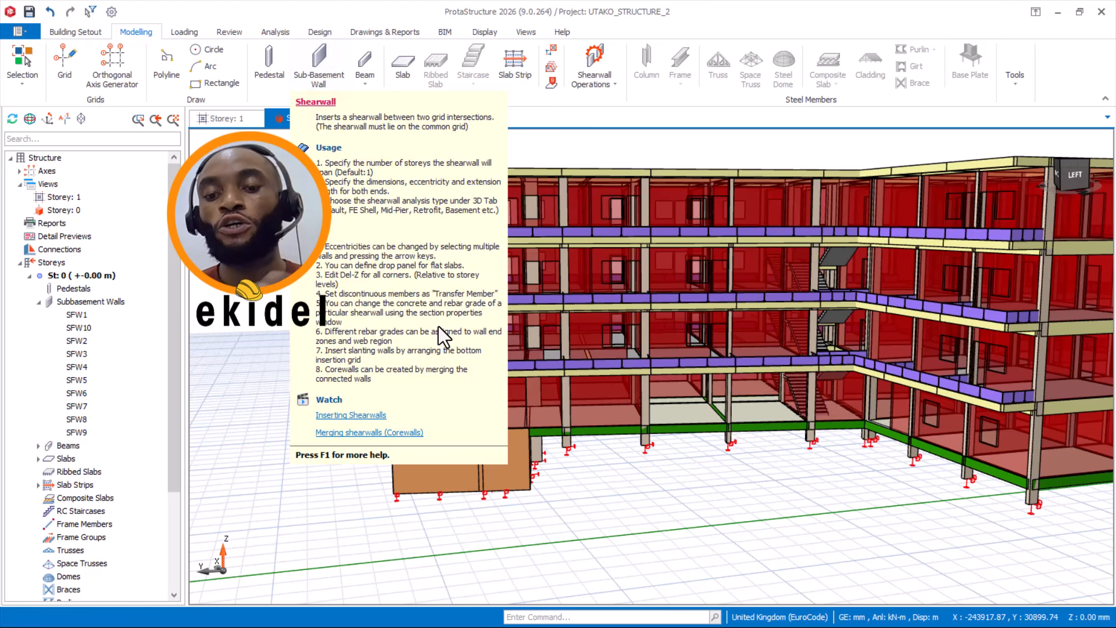
{"action": "scroll", "coordinate": [510, 365], "scroll_direction": "down", "scroll_amount": 2}
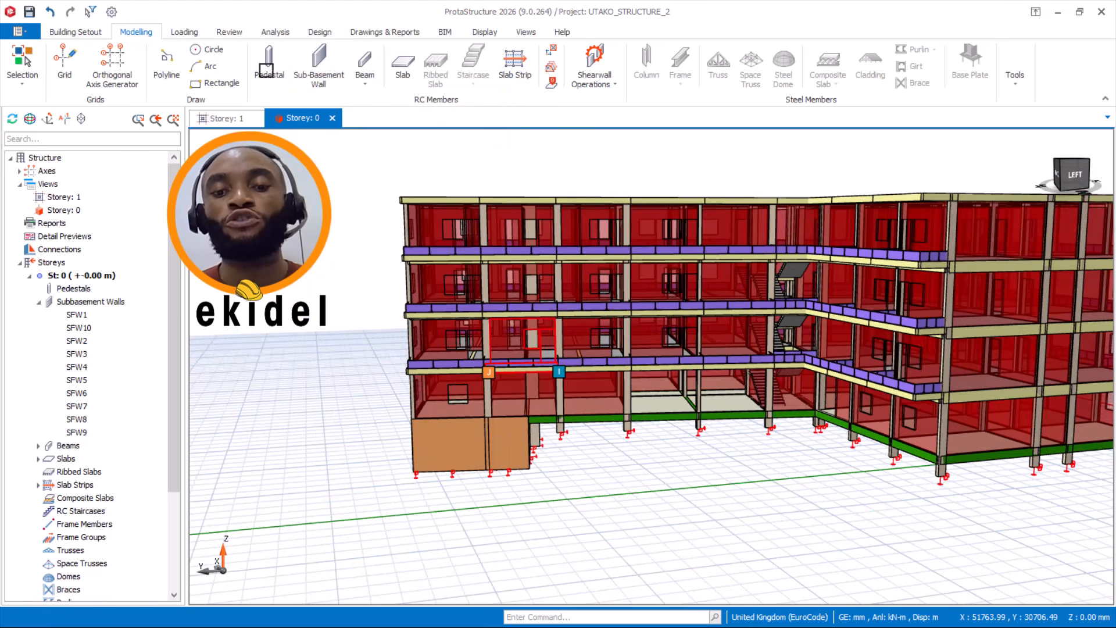
{"action": "scroll", "coordinate": [325, 72], "scroll_direction": "up", "scroll_amount": 1}
{"action": "left_click", "coordinate": [146, 34]}
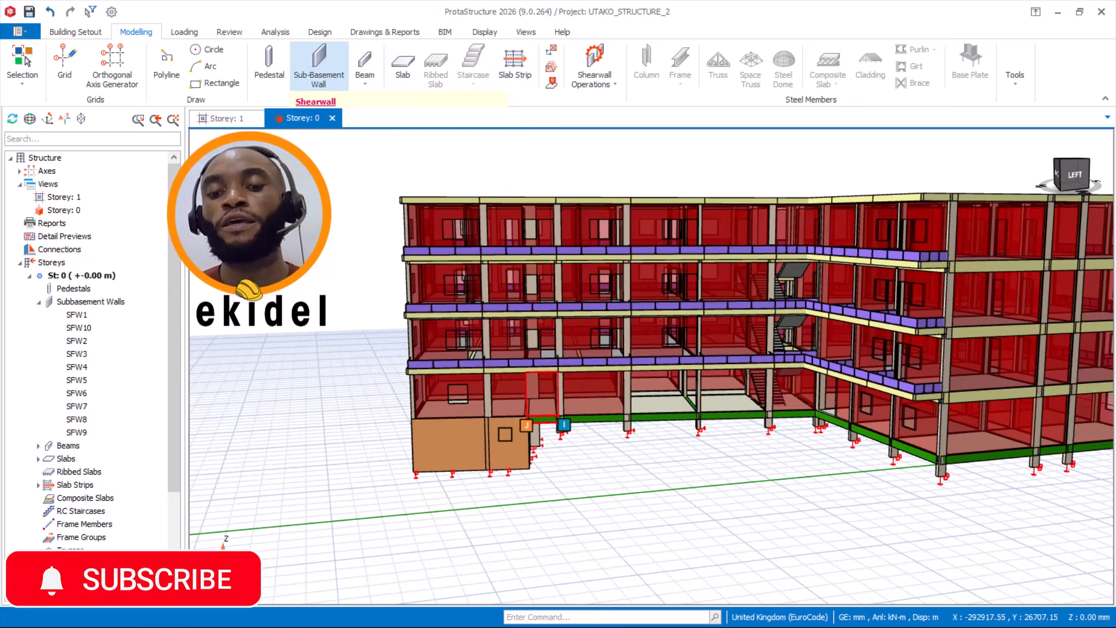
Examine the sub-basement walls from the back and left sides, and the whole building from above.
{"action": "scroll", "coordinate": [468, 343], "scroll_direction": "up", "scroll_amount": 1}
{"action": "middle_click_drag", "start_coordinate": [419, 426], "coordinate": [483, 418]}
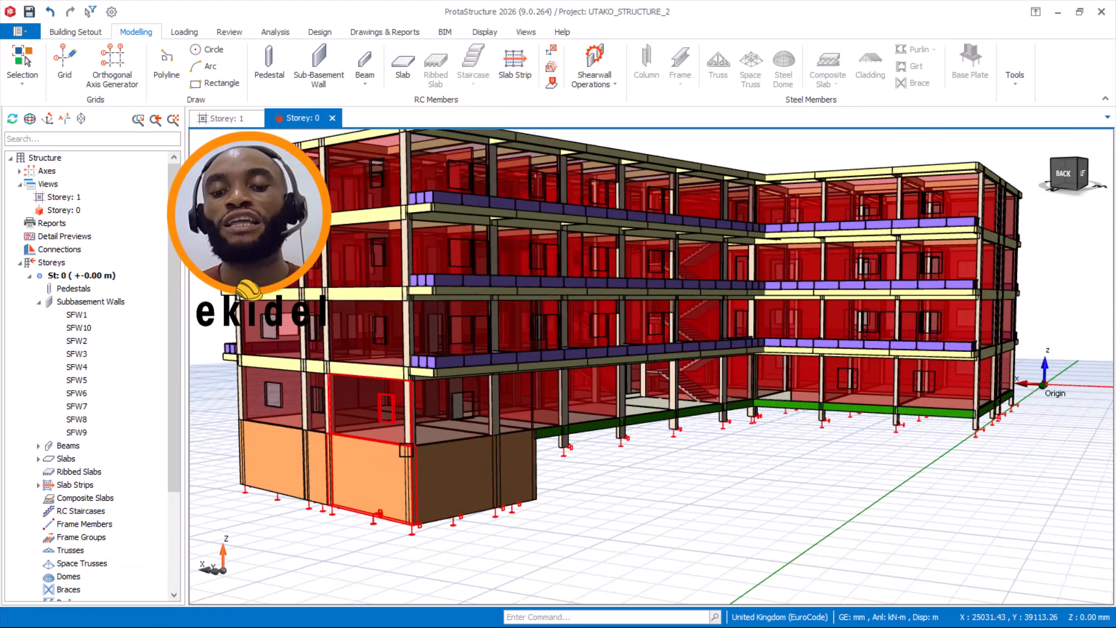
{"action": "scroll", "coordinate": [518, 417], "scroll_direction": "up", "scroll_amount": 4}
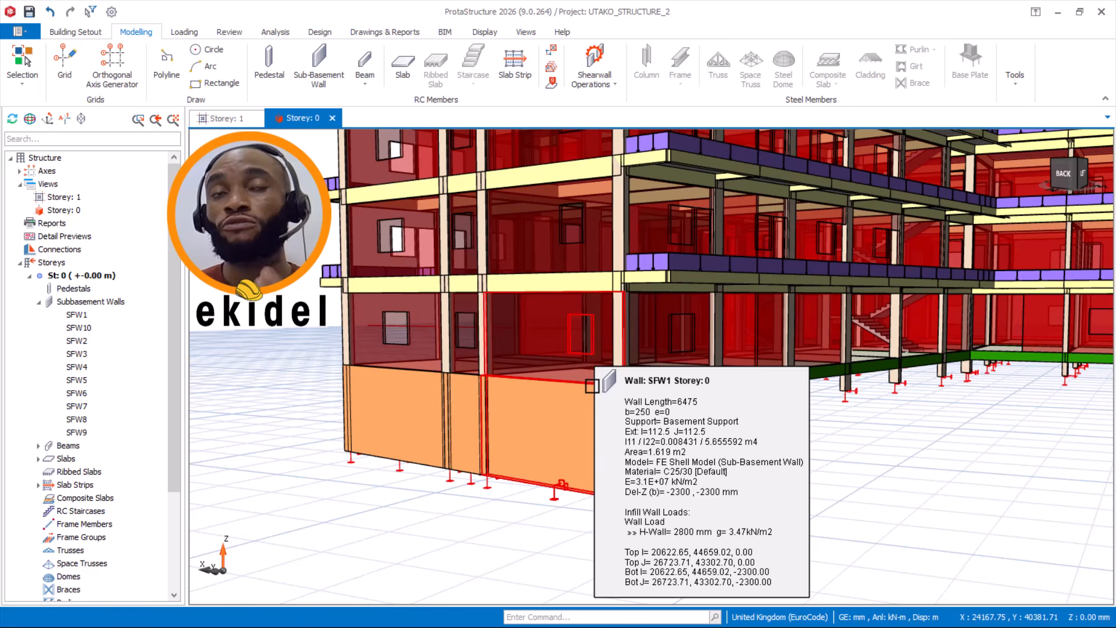
{"action": "middle_click_drag", "start_coordinate": [592, 385], "coordinate": [567, 386]}
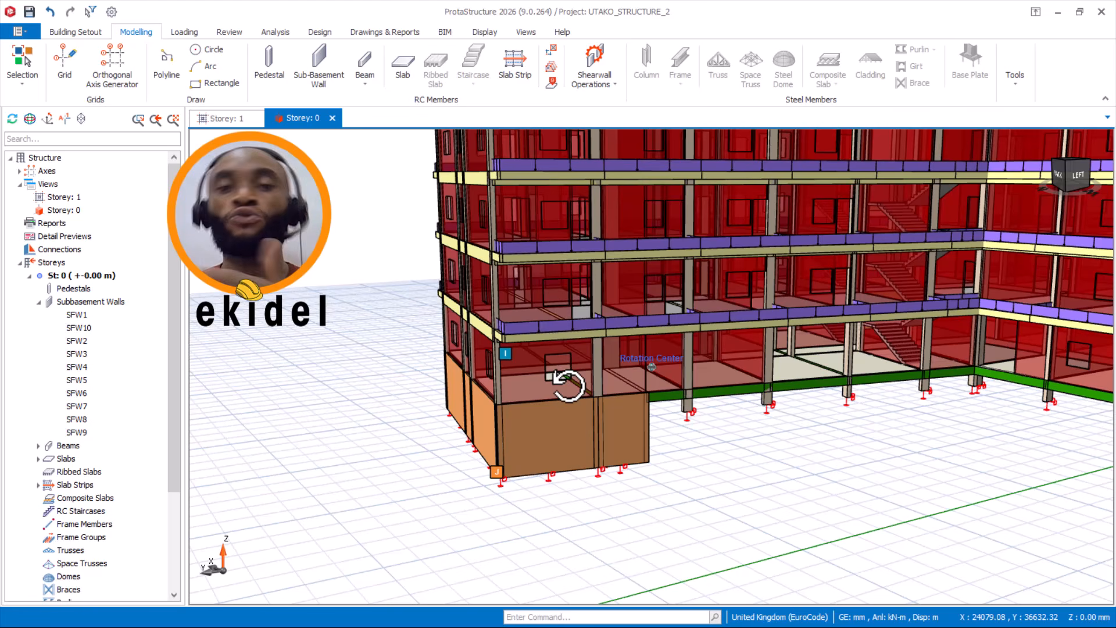
{"action": "middle_click_drag", "start_coordinate": [566, 385], "coordinate": [491, 421]}
{"action": "scroll", "coordinate": [525, 413], "scroll_direction": "down", "scroll_amount": 1}
{"action": "middle_click_drag", "start_coordinate": [574, 387], "coordinate": [507, 396]}
{"action": "middle_click_drag", "start_coordinate": [444, 419], "coordinate": [583, 449]}
{"action": "scroll", "coordinate": [583, 449], "scroll_direction": "down", "scroll_amount": 6}
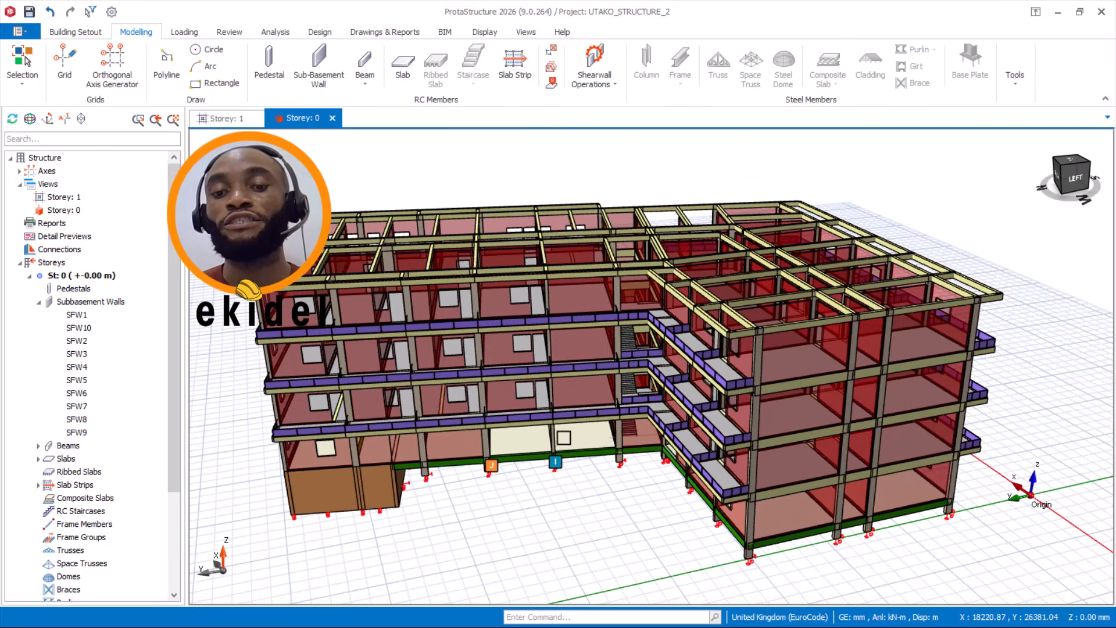
{"action": "middle_click_drag", "start_coordinate": [539, 432], "coordinate": [521, 419]}
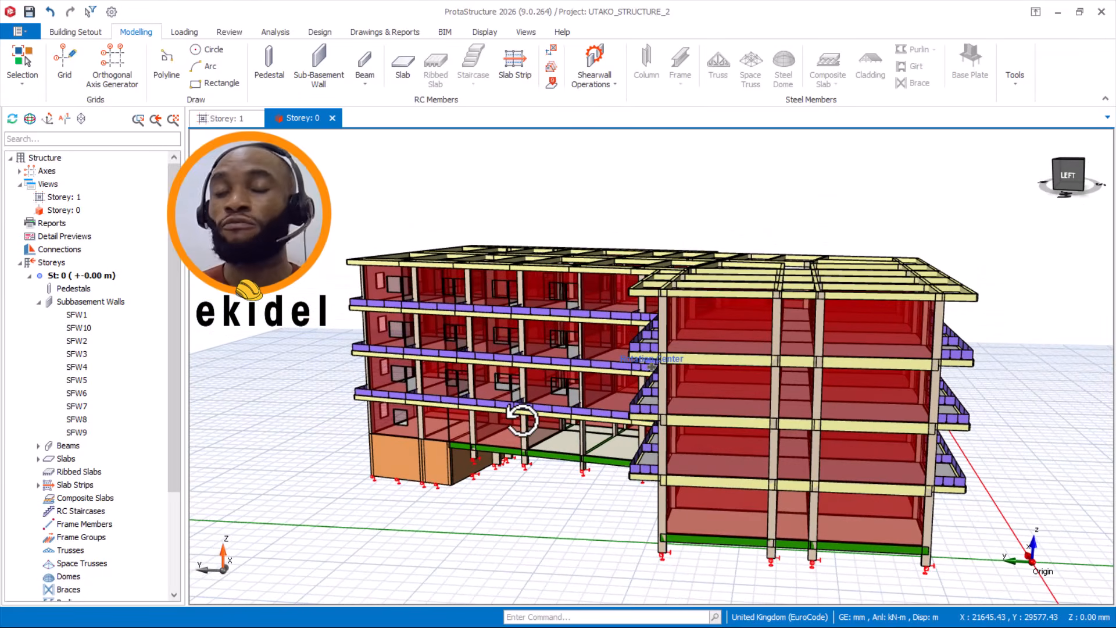
Switch to the 383 utako plan drawing in AutoCAD and examine the conference room area of the floor plan.
{"action": "left_click", "coordinate": [1059, 13]}
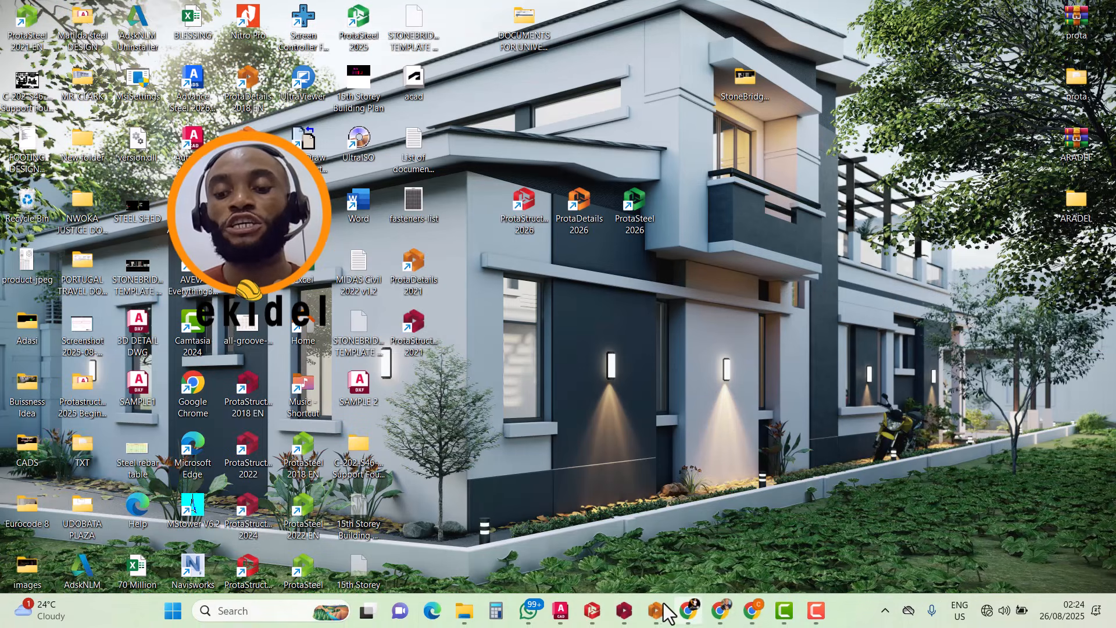
{"action": "mouse_move", "coordinate": [568, 610]}
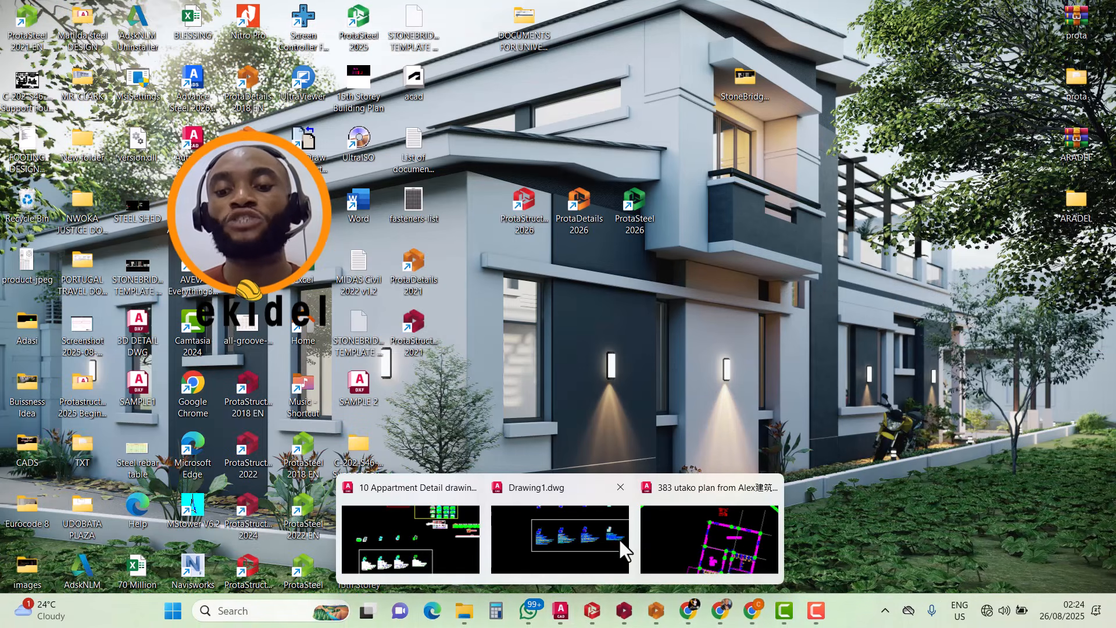
{"action": "left_click", "coordinate": [683, 531]}
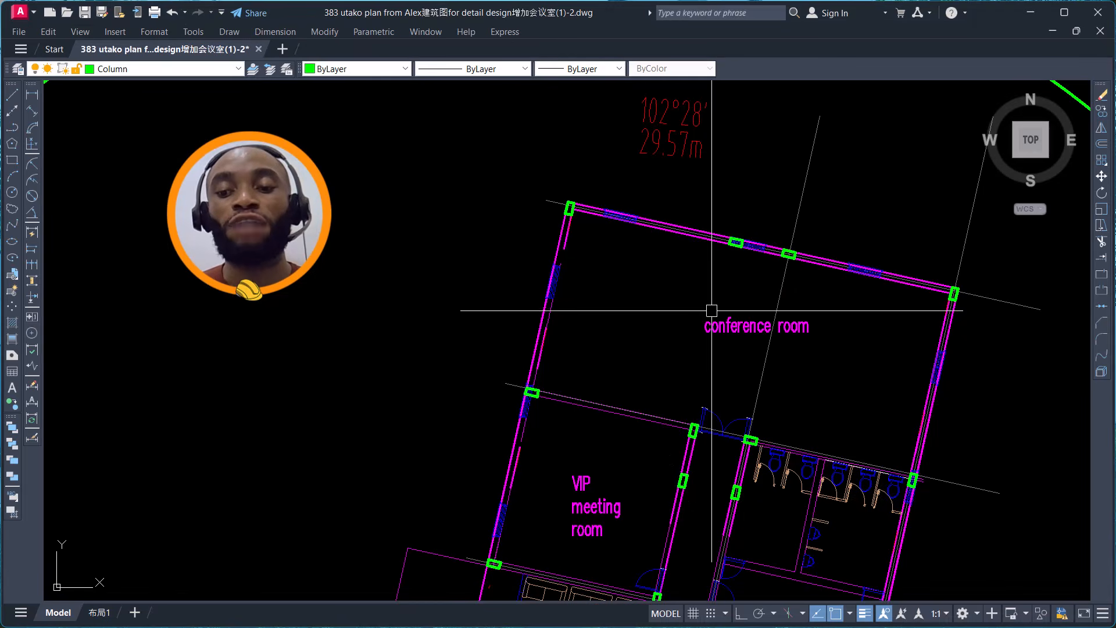
{"action": "scroll", "coordinate": [648, 261], "scroll_direction": "up", "scroll_amount": 3}
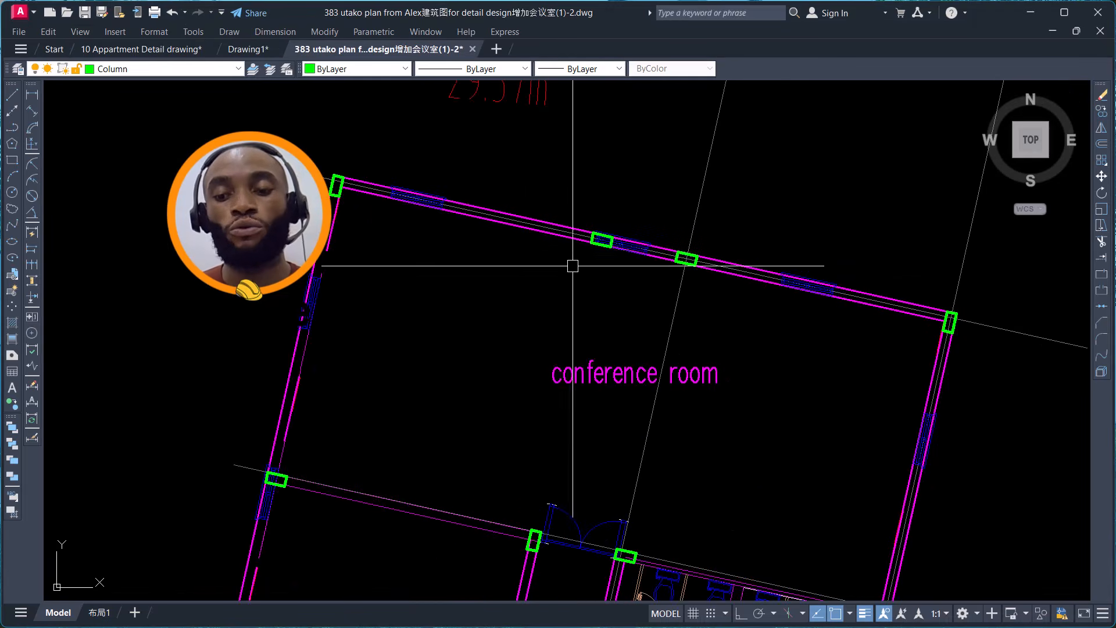
{"action": "left_click", "coordinate": [292, 138]}
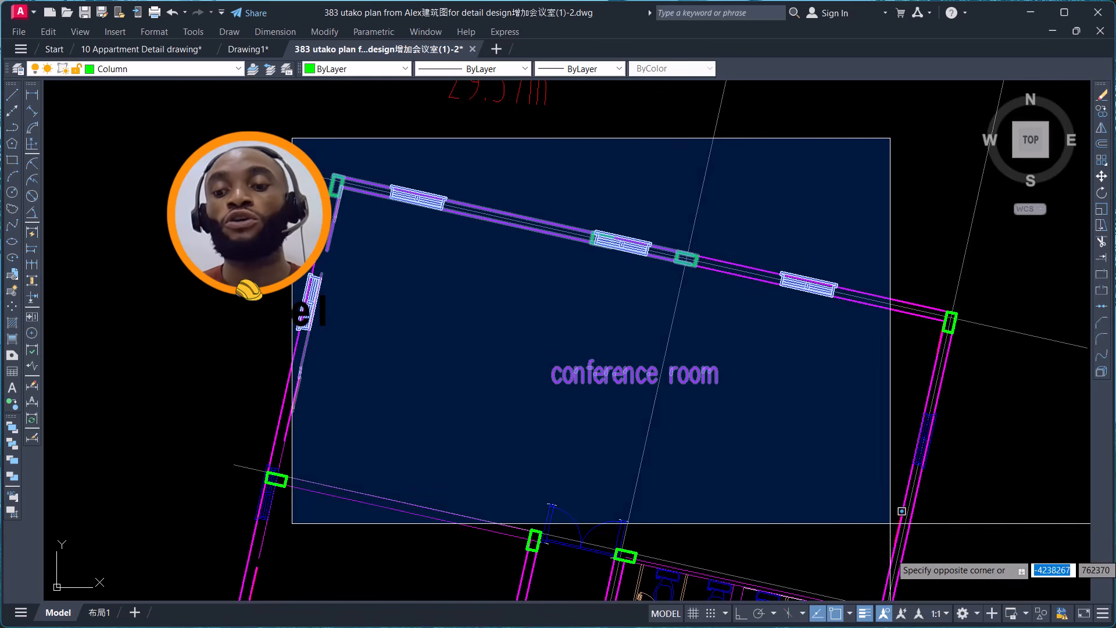
{"action": "scroll", "coordinate": [837, 447], "scroll_direction": "down", "scroll_amount": 3}
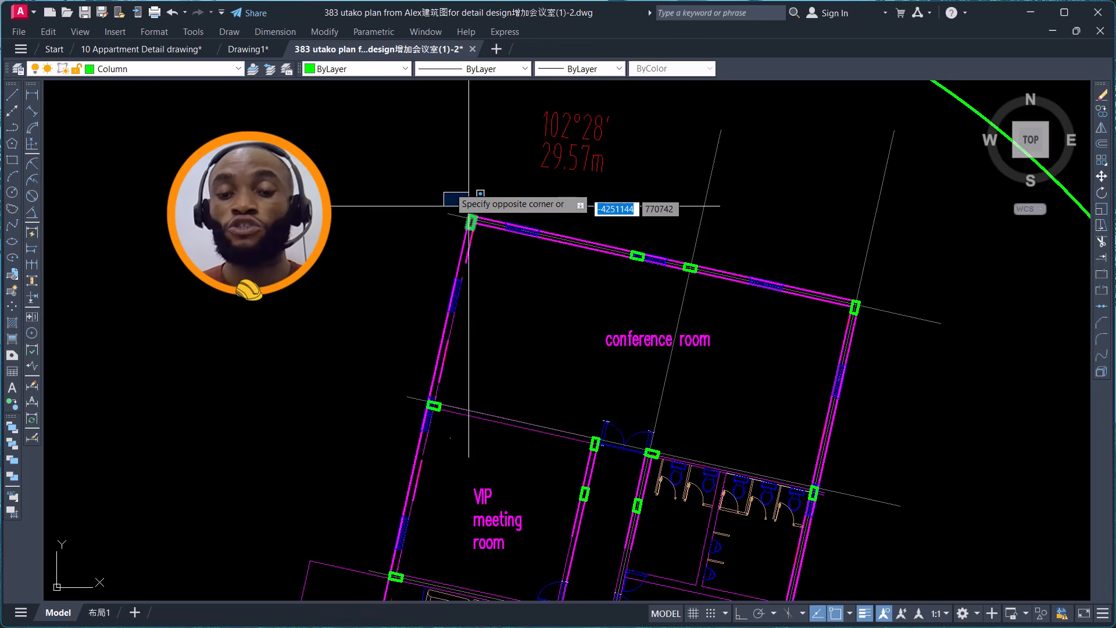
{"action": "left_click", "coordinate": [443, 178]}
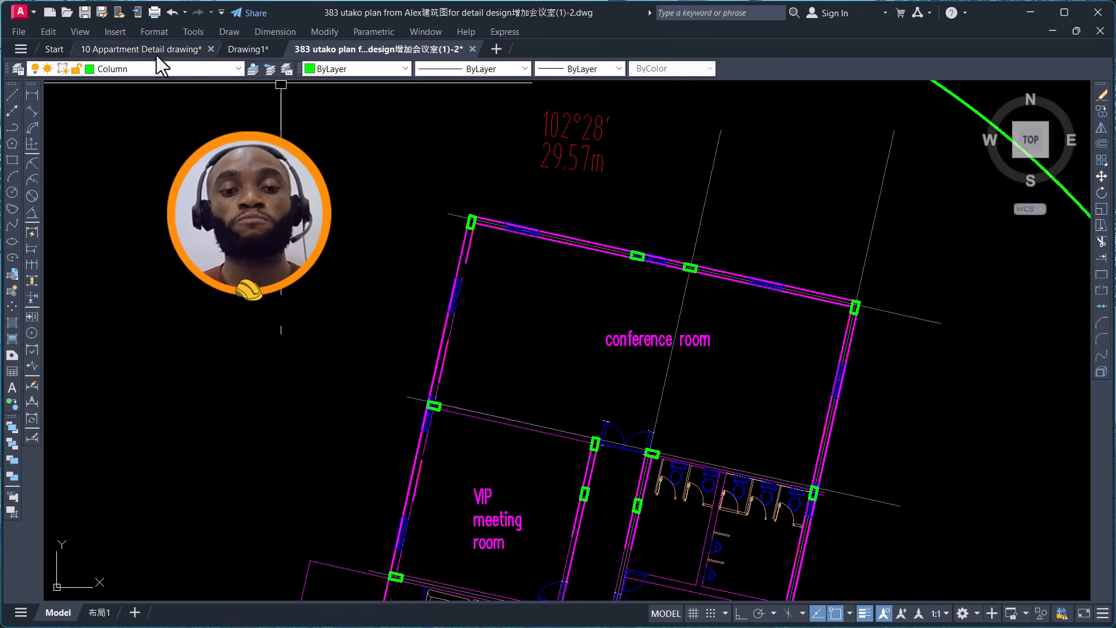
Show Drawing1 and examine a floor layout plan with its beam details.
{"action": "left_click", "coordinate": [241, 49]}
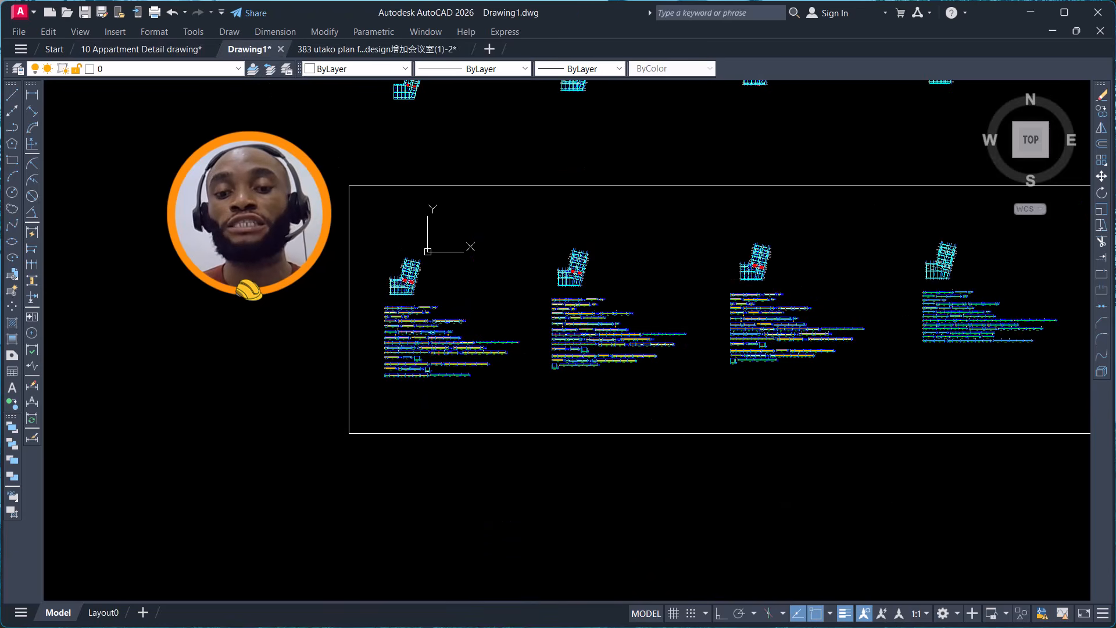
{"action": "scroll", "coordinate": [401, 261], "scroll_direction": "up", "scroll_amount": 8}
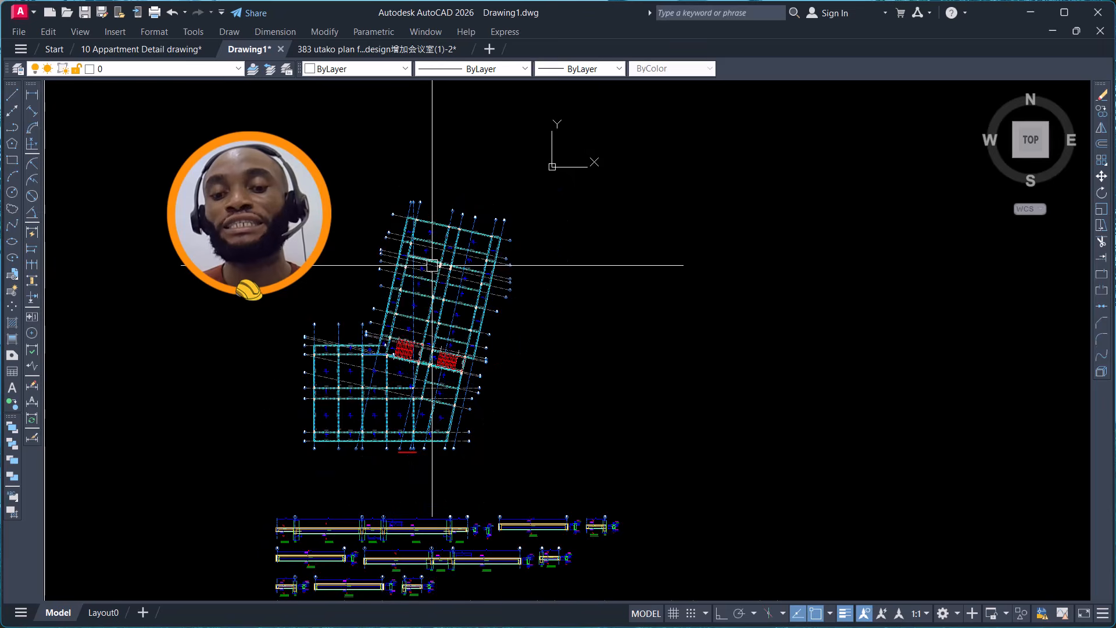
{"action": "scroll", "coordinate": [383, 318], "scroll_direction": "up", "scroll_amount": 2}
{"action": "scroll", "coordinate": [405, 306], "scroll_direction": "down", "scroll_amount": 5}
{"action": "mouse_move", "coordinate": [727, 307]}
{"action": "middle_mouse_down"}
{"action": "mouse_move", "coordinate": [739, 303]}
{"action": "mouse_move", "coordinate": [657, 368]}
{"action": "middle_mouse_up"}
Show the 10 Appartment Detail drawing and examine its slab reinforcement plan and beam details.
{"action": "left_click", "coordinate": [163, 54]}
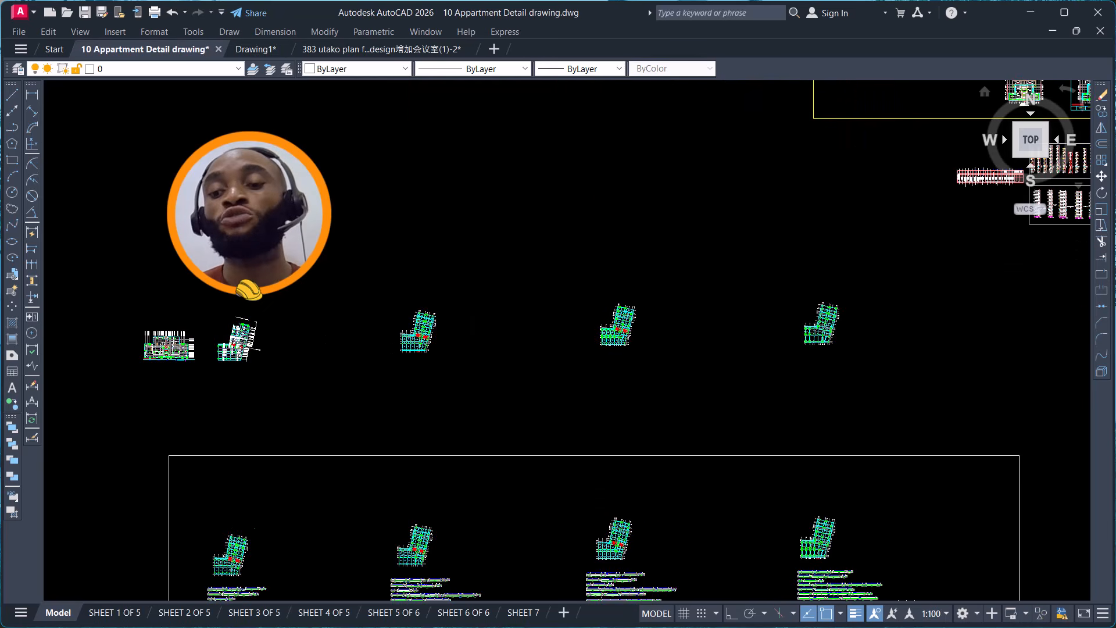
{"action": "scroll", "coordinate": [231, 330], "scroll_direction": "up", "scroll_amount": 4}
{"action": "scroll", "coordinate": [325, 295], "scroll_direction": "up", "scroll_amount": 8}
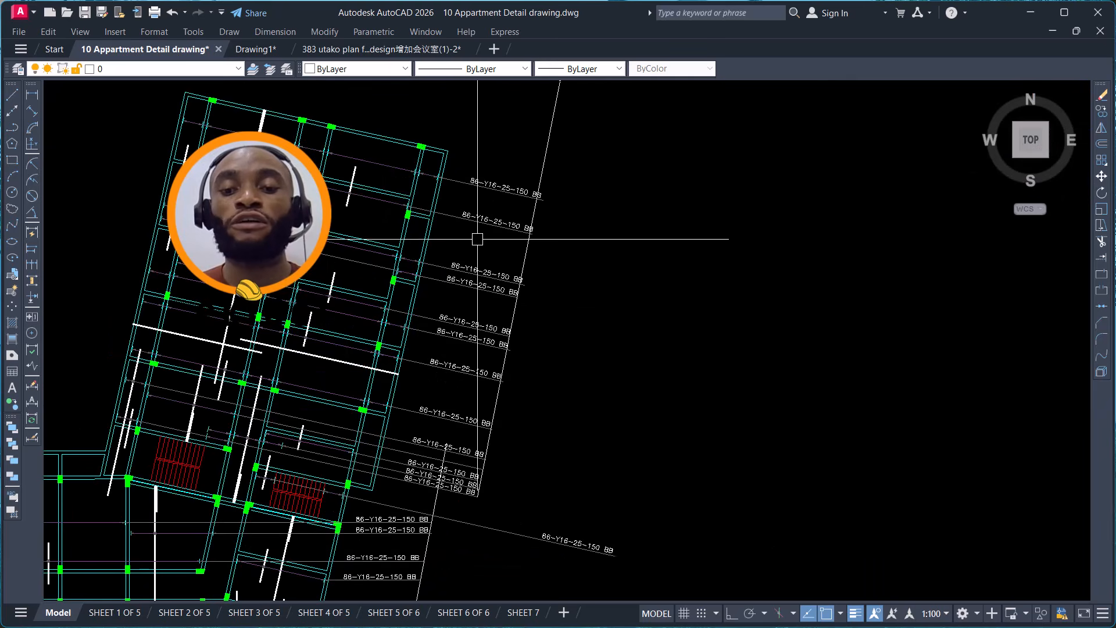
{"action": "scroll", "coordinate": [496, 168], "scroll_direction": "down", "scroll_amount": 5}
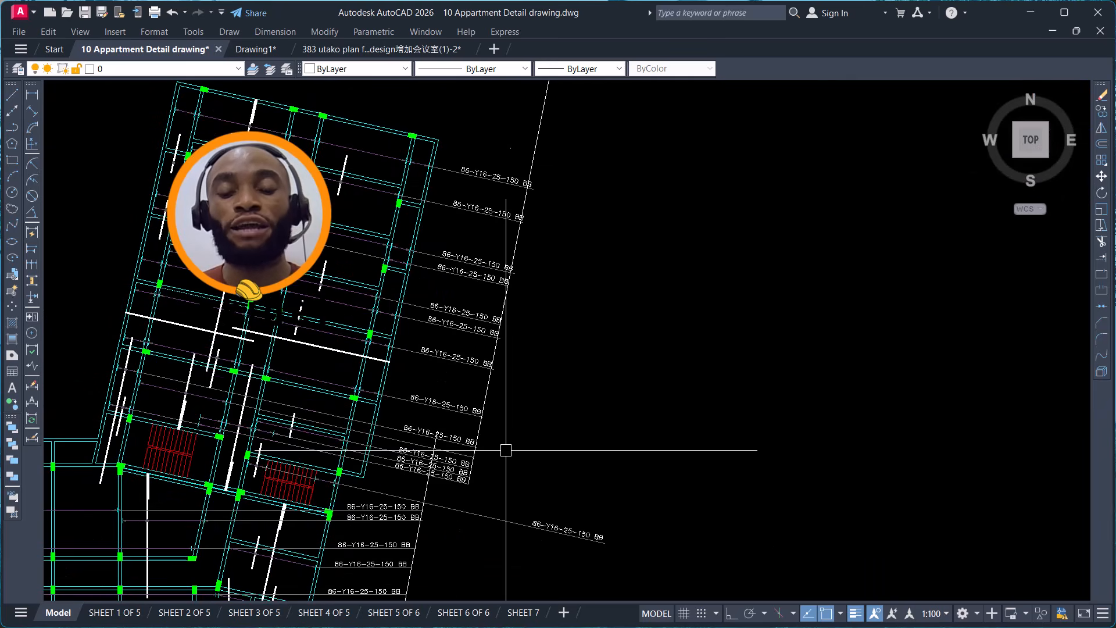
{"action": "scroll", "coordinate": [500, 389], "scroll_direction": "up", "scroll_amount": 1}
{"action": "scroll", "coordinate": [488, 336], "scroll_direction": "down", "scroll_amount": 2}
{"action": "scroll", "coordinate": [488, 336], "scroll_direction": "down", "scroll_amount": 4}
{"action": "scroll", "coordinate": [443, 368], "scroll_direction": "up", "scroll_amount": 3}
{"action": "scroll", "coordinate": [468, 348], "scroll_direction": "down", "scroll_amount": 6}
{"action": "scroll", "coordinate": [550, 282], "scroll_direction": "down", "scroll_amount": 3}
{"action": "scroll", "coordinate": [553, 463], "scroll_direction": "up", "scroll_amount": 7}
{"action": "scroll", "coordinate": [570, 303], "scroll_direction": "down", "scroll_amount": 5}
{"action": "scroll", "coordinate": [385, 137], "scroll_direction": "up", "scroll_amount": 6}
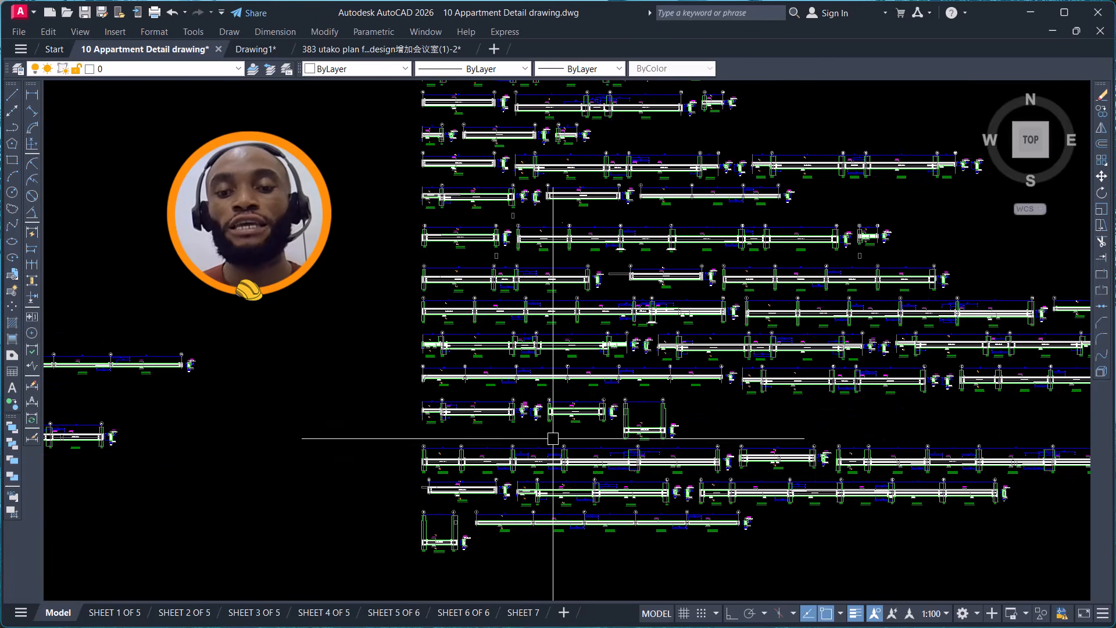
Return to the 383 utako plan drawing and examine the conference room and the full ground floor plan.
{"action": "left_click", "coordinate": [395, 54]}
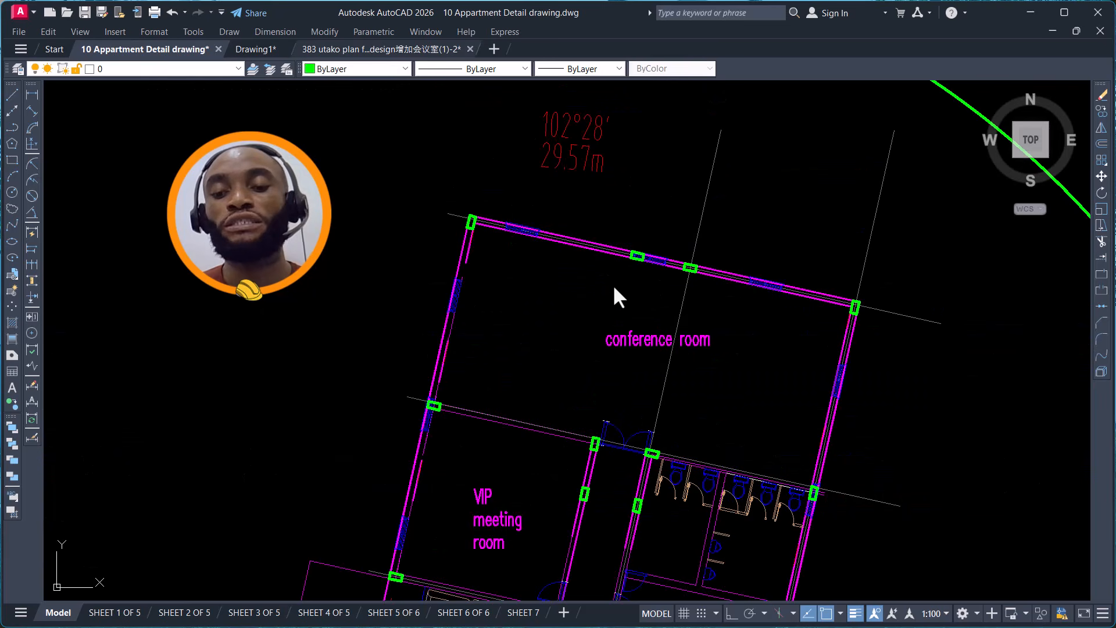
{"action": "scroll", "coordinate": [639, 319], "scroll_direction": "up", "scroll_amount": 5}
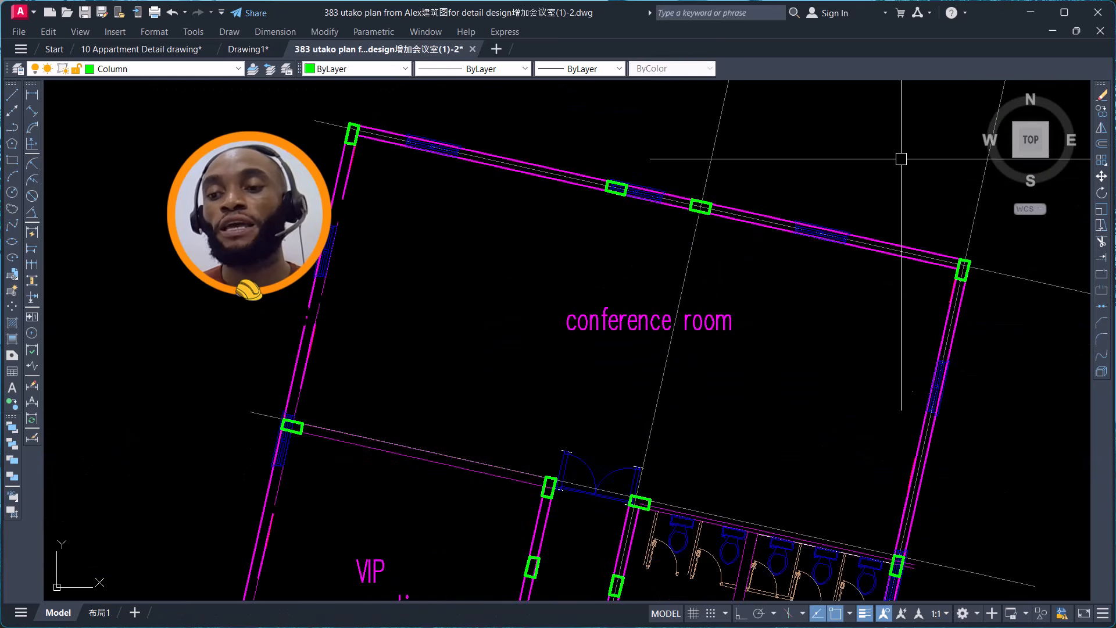
{"action": "scroll", "coordinate": [718, 146], "scroll_direction": "down", "scroll_amount": 8}
{"action": "scroll", "coordinate": [705, 274], "scroll_direction": "up", "scroll_amount": 3}
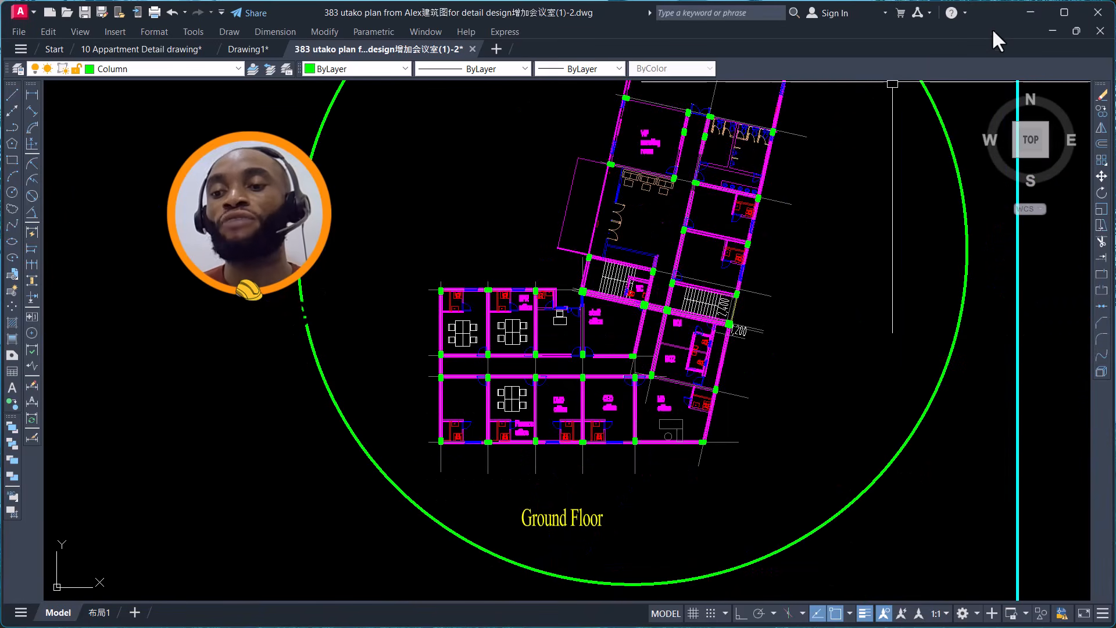
Switch back to the UTAKO_STRUCTURE_2 model in ProtaStructure and inspect the whole building from its left side.
{"action": "left_click", "coordinate": [1028, 15]}
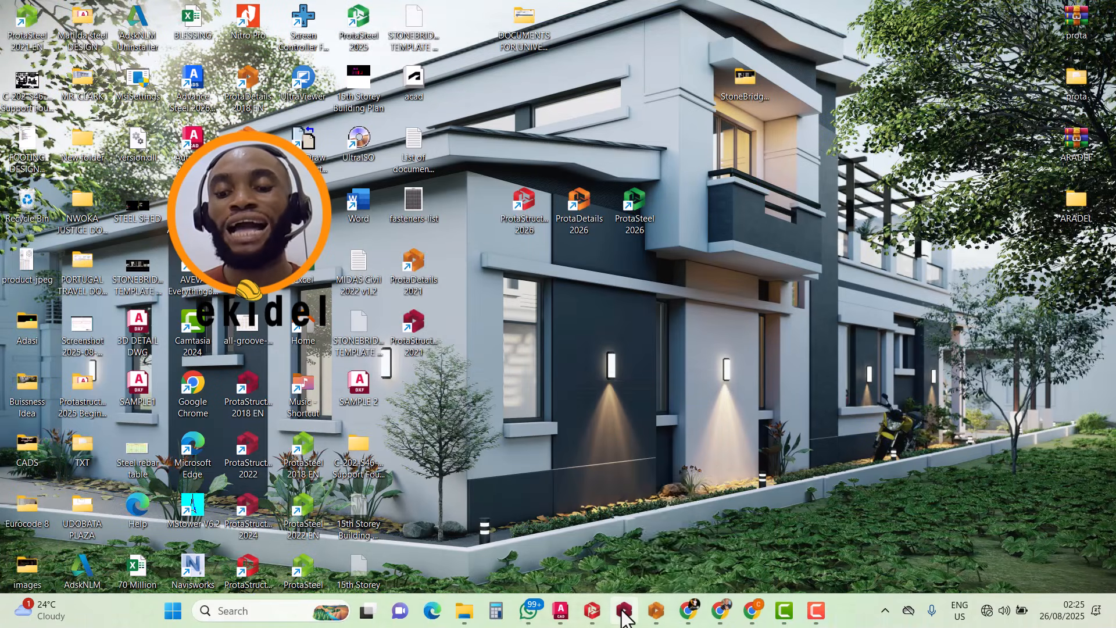
{"action": "mouse_move", "coordinate": [562, 611]}
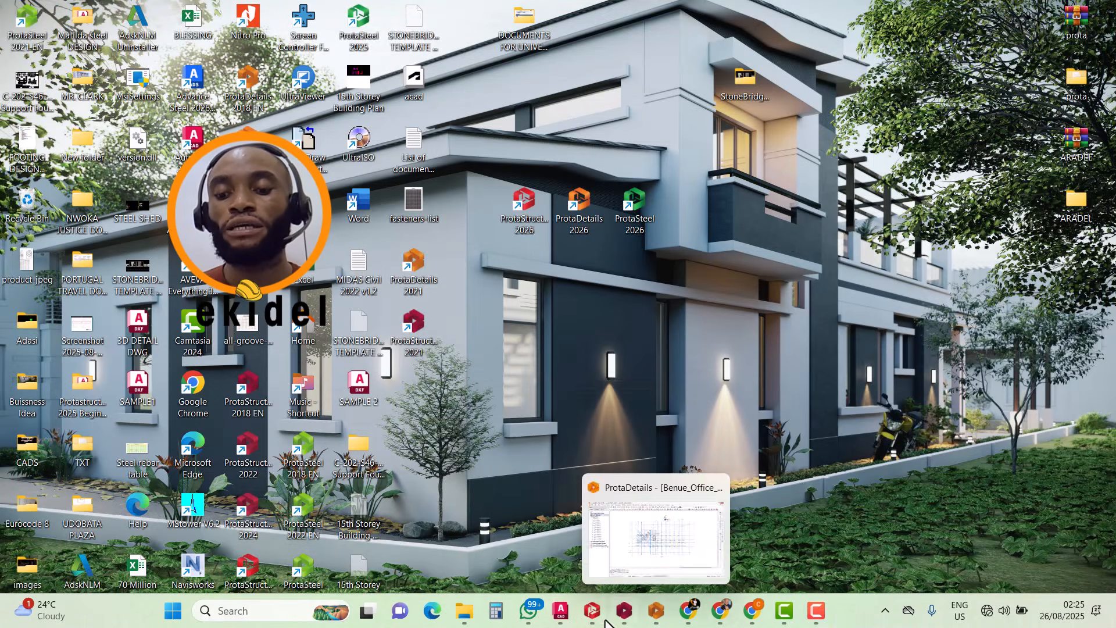
{"action": "left_click", "coordinate": [591, 542]}
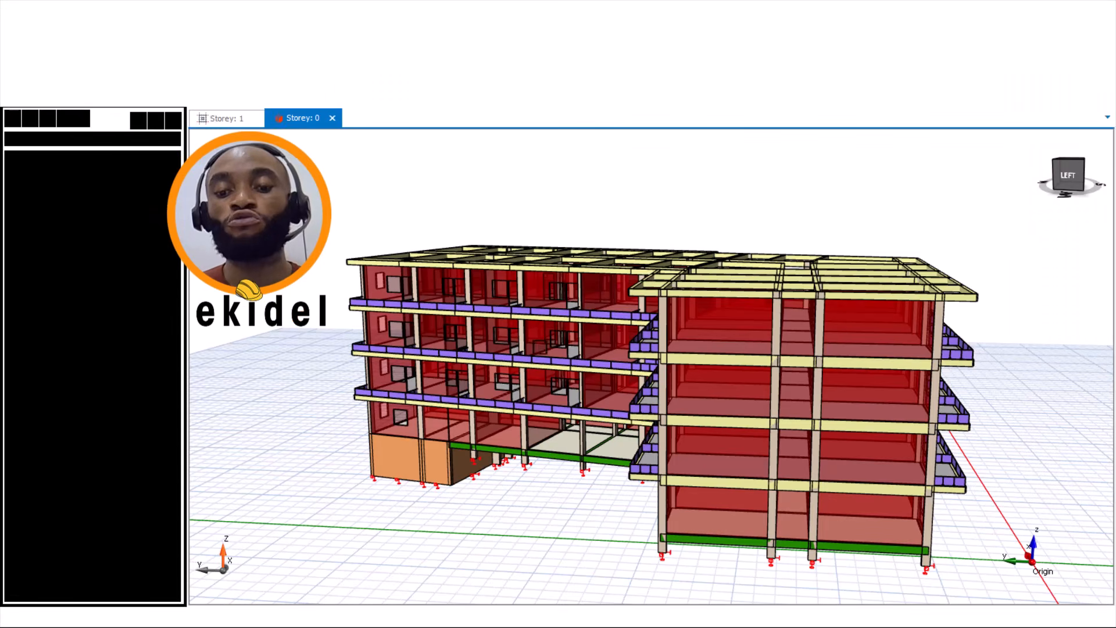
{"action": "scroll", "coordinate": [463, 254], "scroll_direction": "up", "scroll_amount": 2}
{"action": "scroll", "coordinate": [523, 250], "scroll_direction": "down", "scroll_amount": 2}
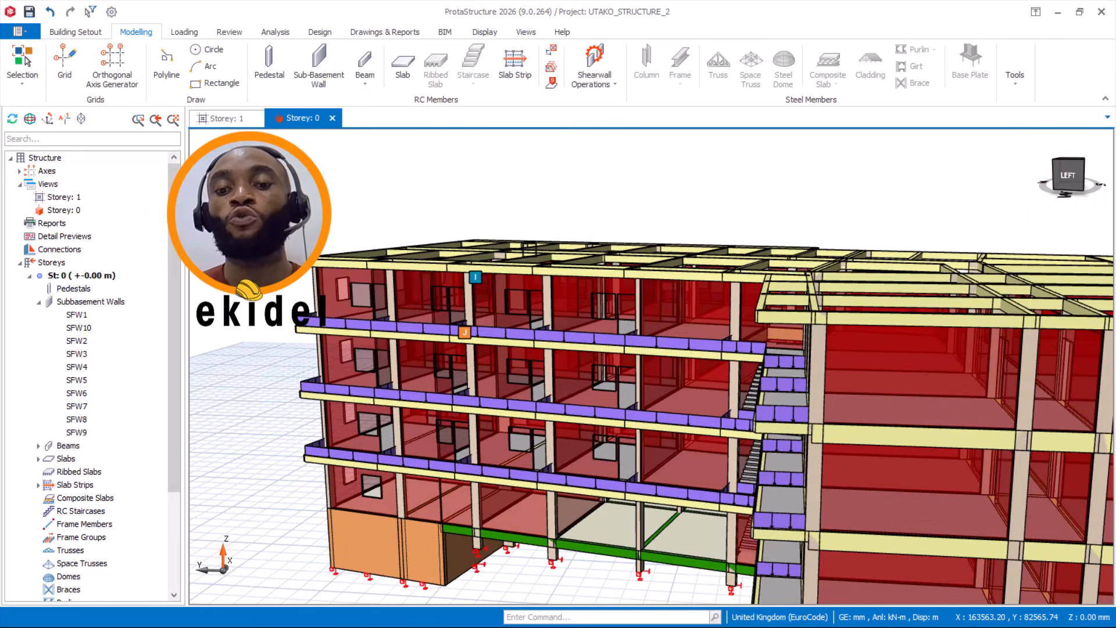
{"action": "middle_click_drag", "start_coordinate": [543, 353], "coordinate": [589, 343], "text": "shift"}
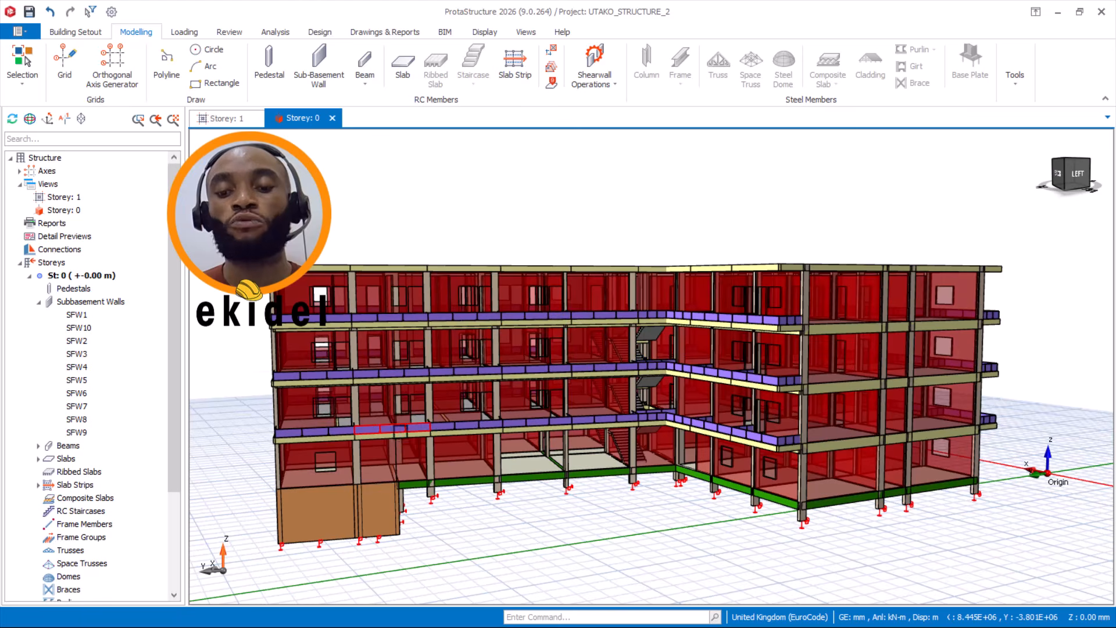
{"action": "middle_click_drag", "start_coordinate": [360, 482], "coordinate": [487, 435]}
Examine the ground-level columns, supports and sub-basement walls of the 3D model up close.
{"action": "scroll", "coordinate": [487, 435], "scroll_direction": "up", "scroll_amount": 2}
{"action": "scroll", "coordinate": [627, 453], "scroll_direction": "up", "scroll_amount": 4}
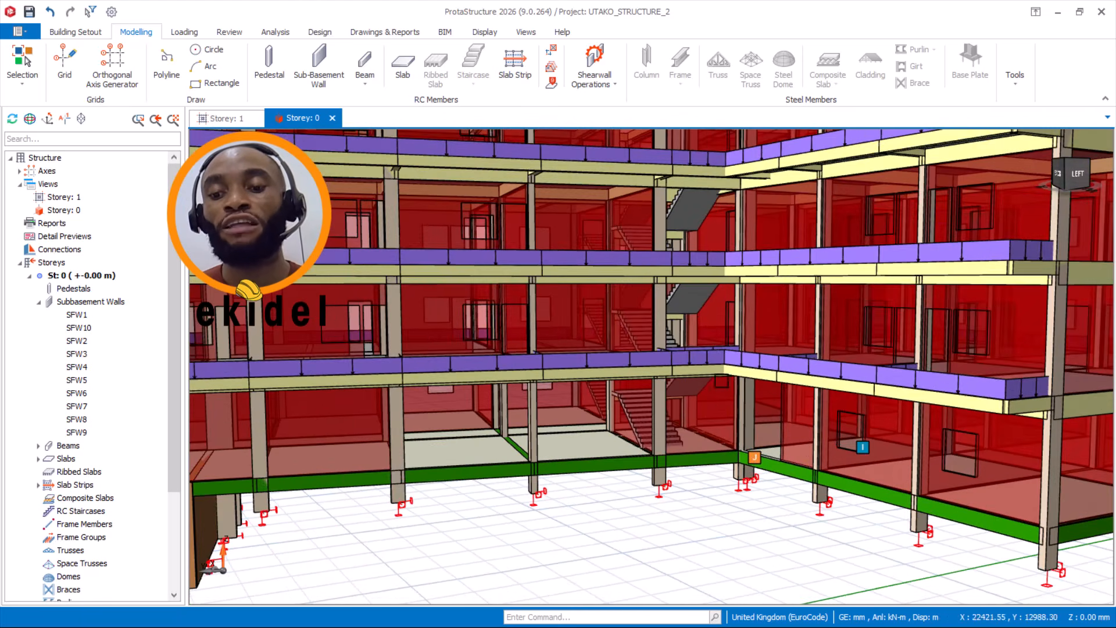
{"action": "scroll", "coordinate": [689, 340], "scroll_direction": "up", "scroll_amount": 1}
{"action": "middle_click_drag", "start_coordinate": [688, 340], "coordinate": [657, 314], "text": "shift"}
{"action": "scroll", "coordinate": [658, 313], "scroll_direction": "down", "scroll_amount": 2}
{"action": "scroll", "coordinate": [509, 433], "scroll_direction": "down", "scroll_amount": 4}
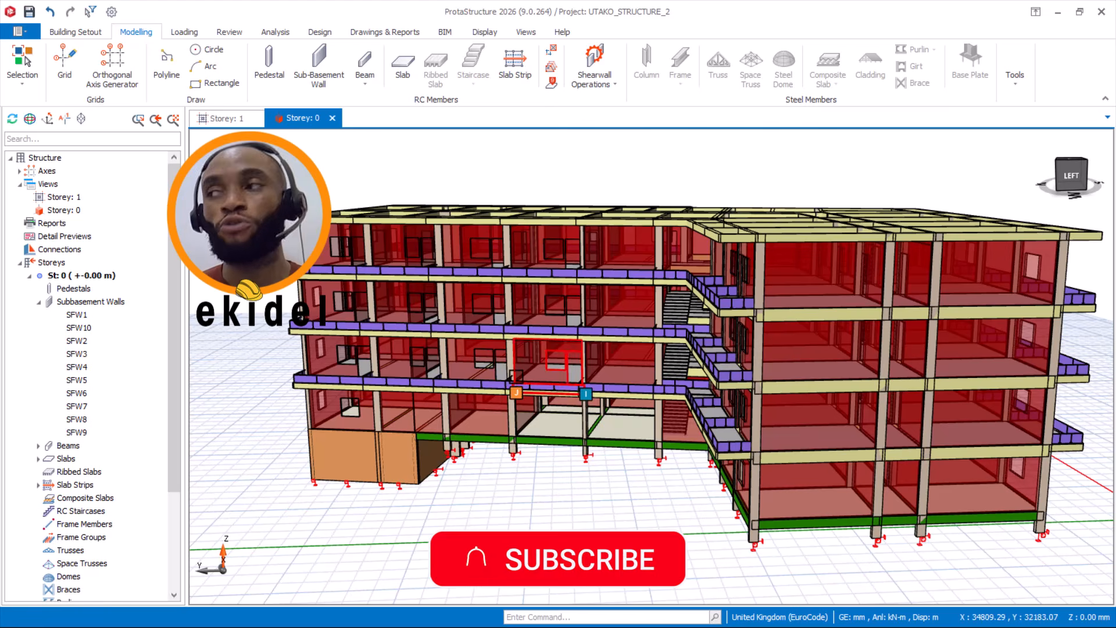
{"action": "mouse_move", "coordinate": [515, 384]}
{"action": "scroll", "coordinate": [391, 444], "scroll_direction": "up", "scroll_amount": 5}
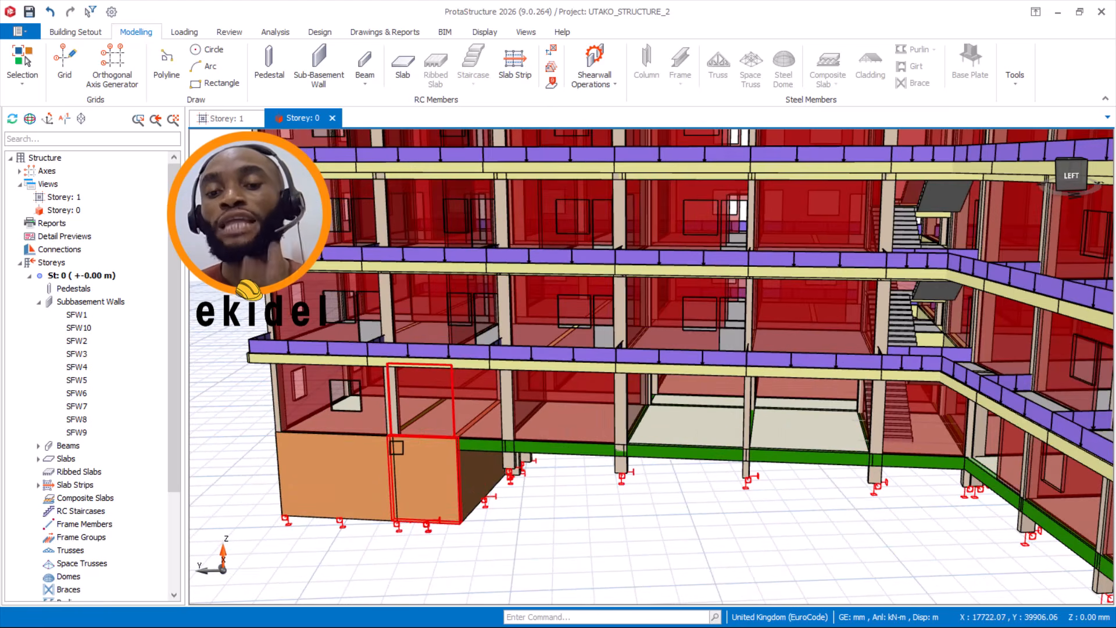
Inspect the ground beams, column supports and sub-basement walls of the 3D model from the left side and from below.
{"action": "scroll", "coordinate": [469, 388], "scroll_direction": "down", "scroll_amount": 2}
{"action": "middle_click_drag", "start_coordinate": [552, 409], "coordinate": [528, 418]}
{"action": "scroll", "coordinate": [529, 416], "scroll_direction": "down", "scroll_amount": 2}
{"action": "middle_click_drag", "start_coordinate": [668, 443], "coordinate": [637, 368]}
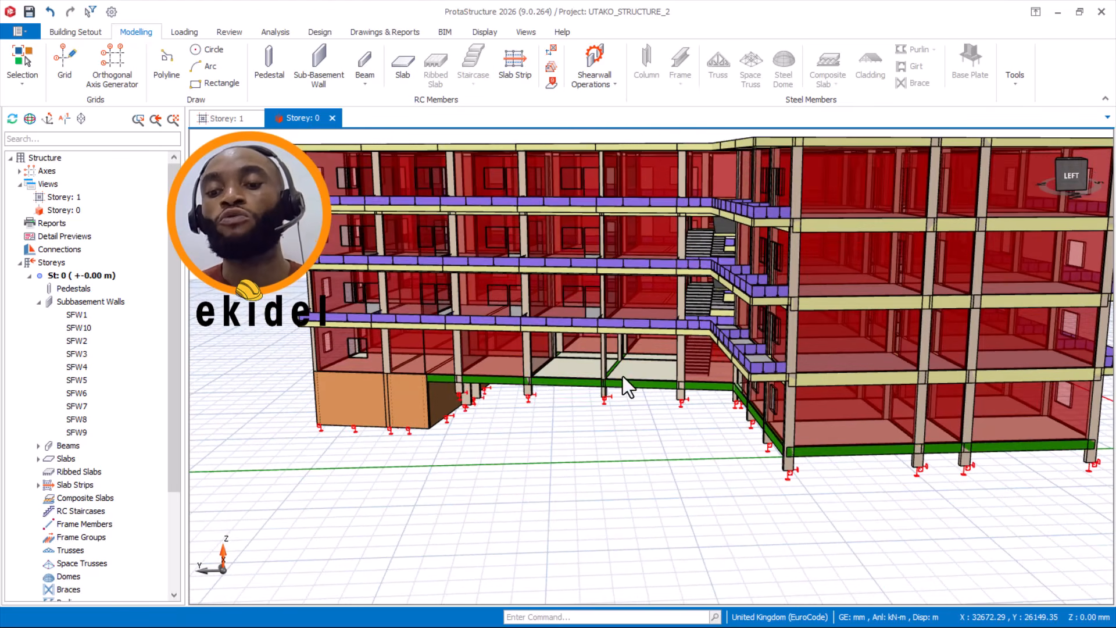
{"action": "scroll", "coordinate": [486, 392], "scroll_direction": "up", "scroll_amount": 2}
{"action": "middle_click_drag", "start_coordinate": [469, 418], "coordinate": [486, 403], "text": "shift"}
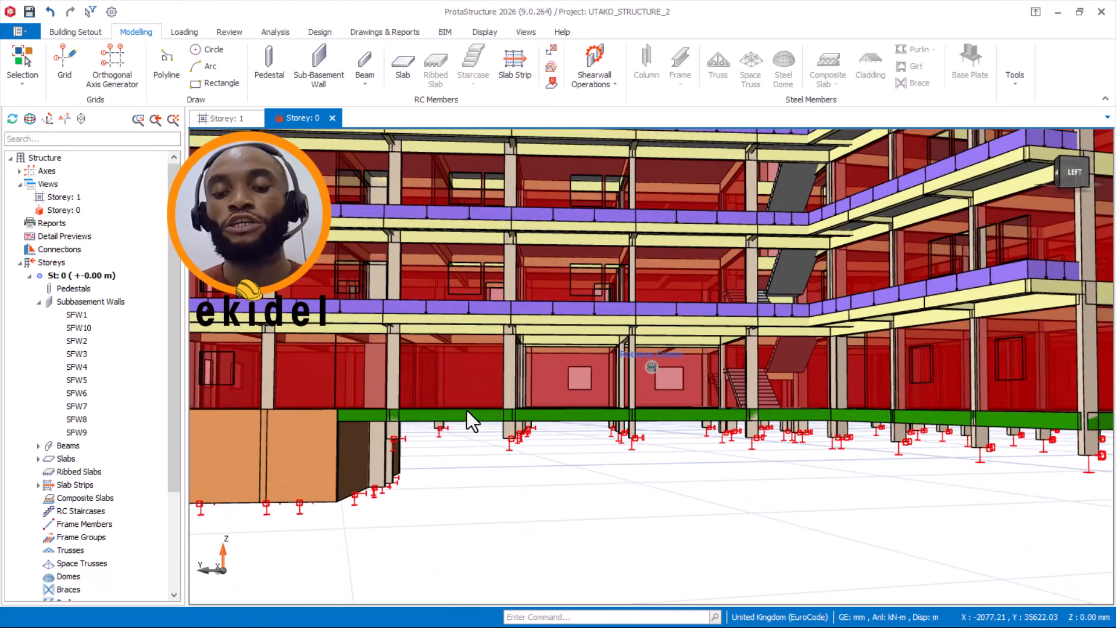
{"action": "scroll", "coordinate": [483, 401], "scroll_direction": "up", "scroll_amount": 5}
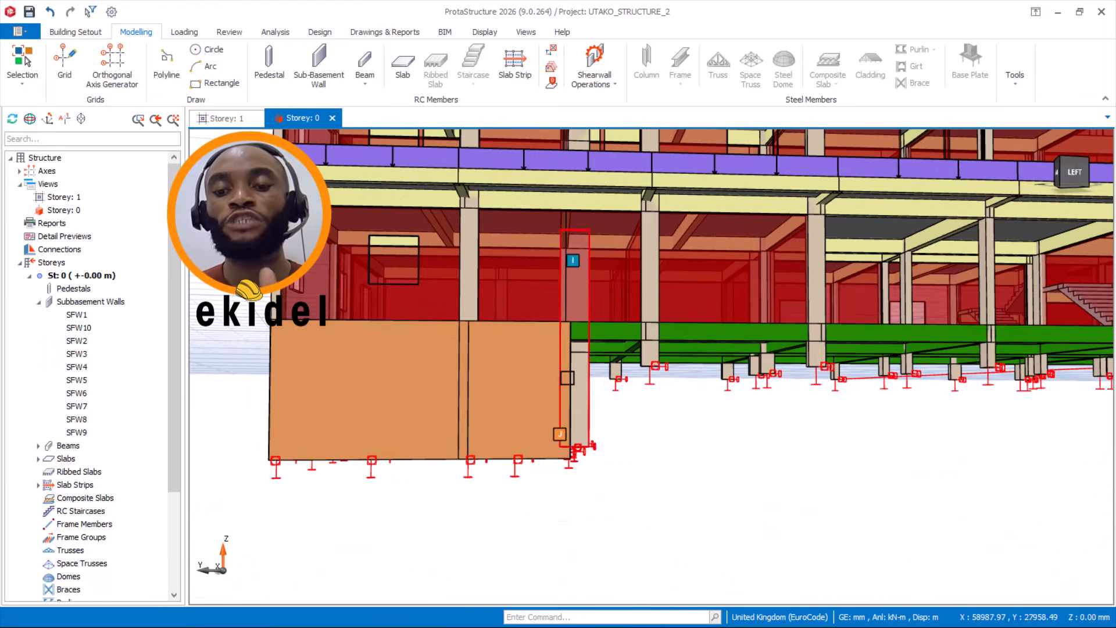
{"action": "scroll", "coordinate": [674, 411], "scroll_direction": "down", "scroll_amount": 3}
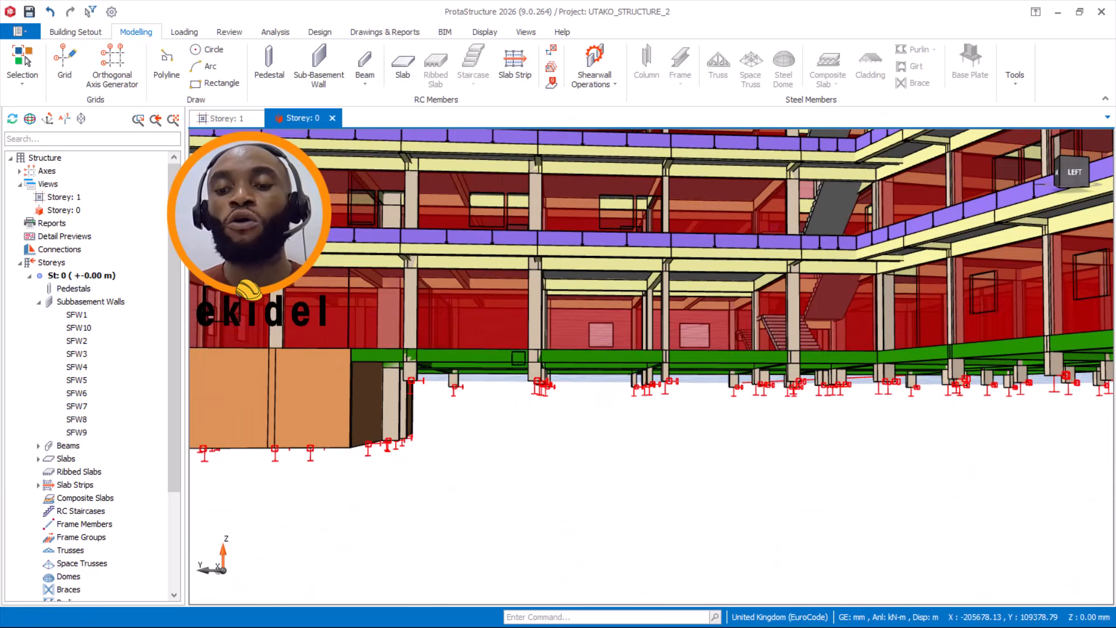
{"action": "scroll", "coordinate": [669, 366], "scroll_direction": "up", "scroll_amount": 2}
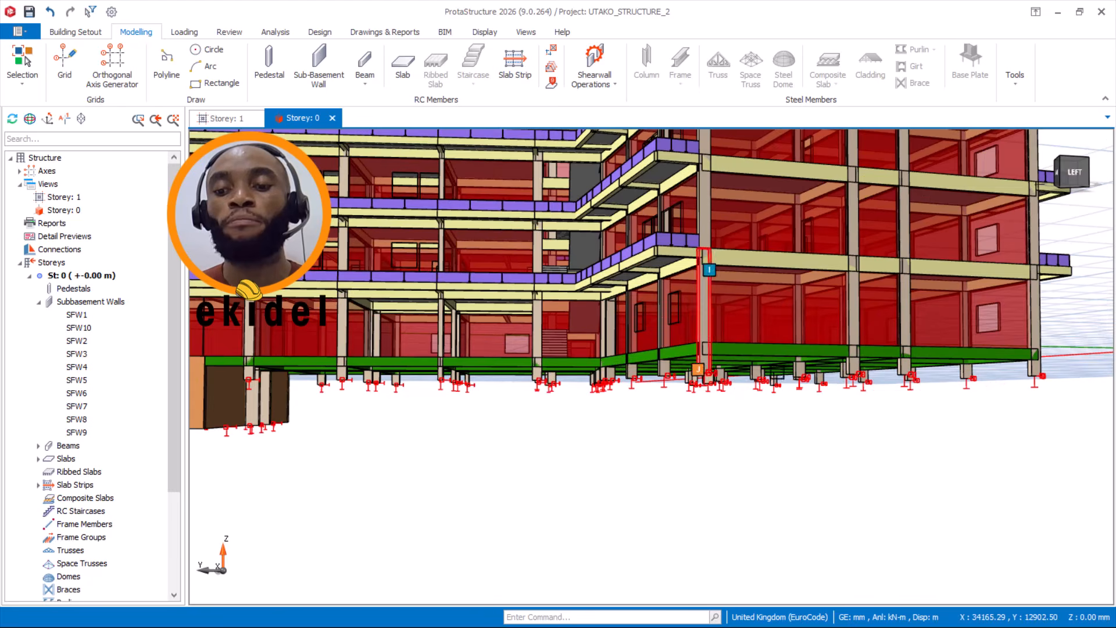
Read the properties of ground beam FB41 and sub-basement wall SFW9 in the 3D model.
{"action": "mouse_move", "coordinate": [808, 383]}
{"action": "middle_mouse_down", "text": "shift"}
{"action": "mouse_move", "coordinate": [777, 386]}
{"action": "mouse_move", "coordinate": [817, 386]}
{"action": "middle_mouse_up", "text": "shift"}
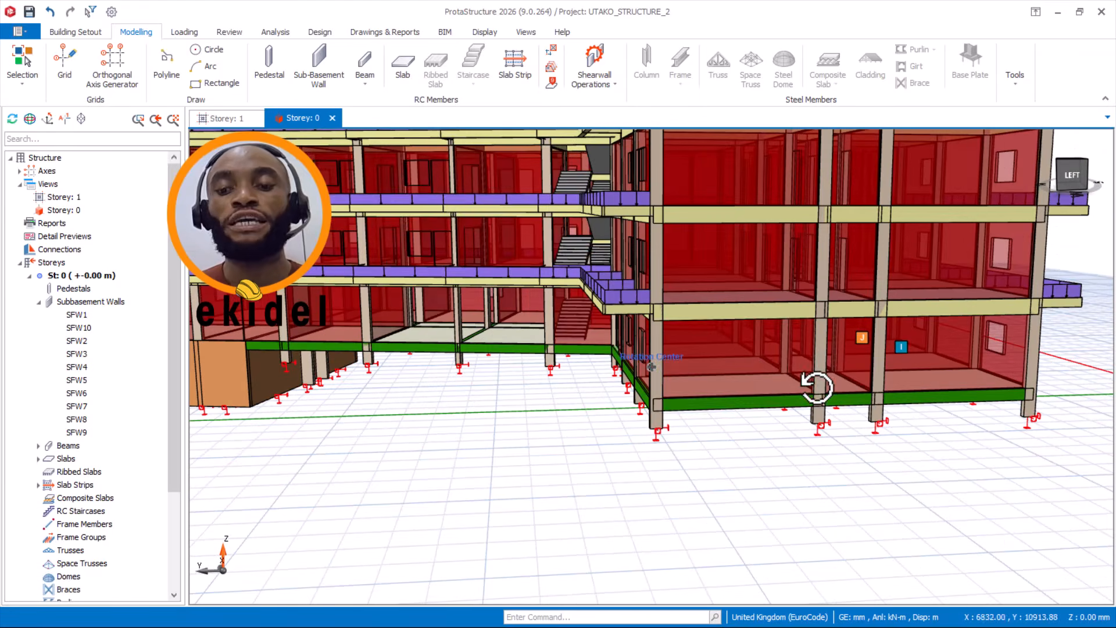
{"action": "mouse_move", "coordinate": [761, 364]}
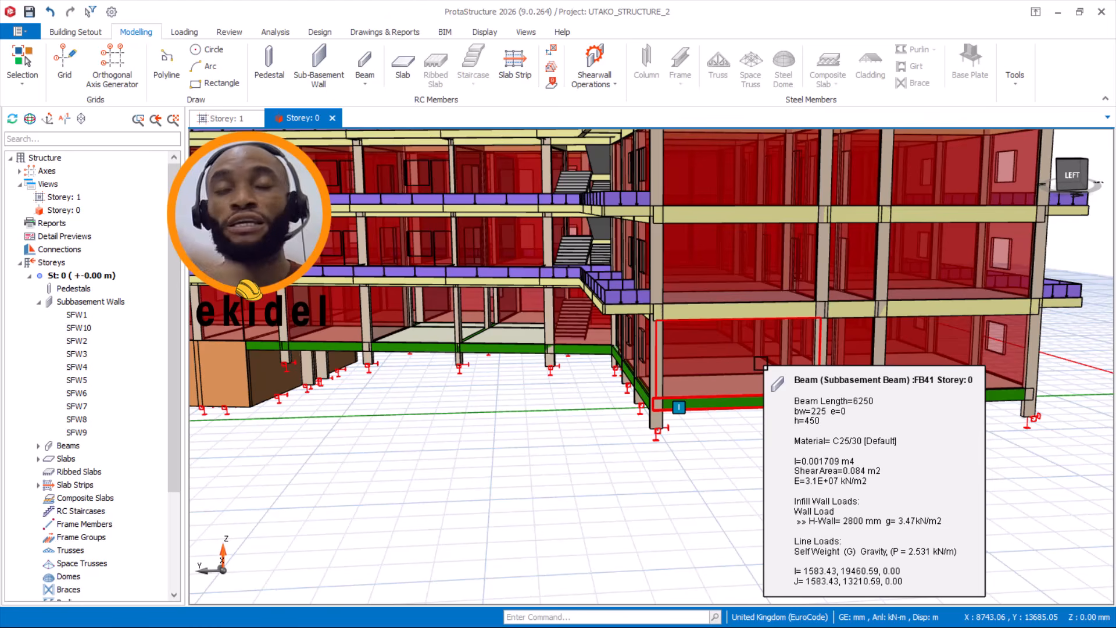
{"action": "middle_click_drag", "start_coordinate": [760, 363], "coordinate": [674, 377], "text": "shift"}
{"action": "scroll", "coordinate": [468, 345], "scroll_direction": "up", "scroll_amount": 2}
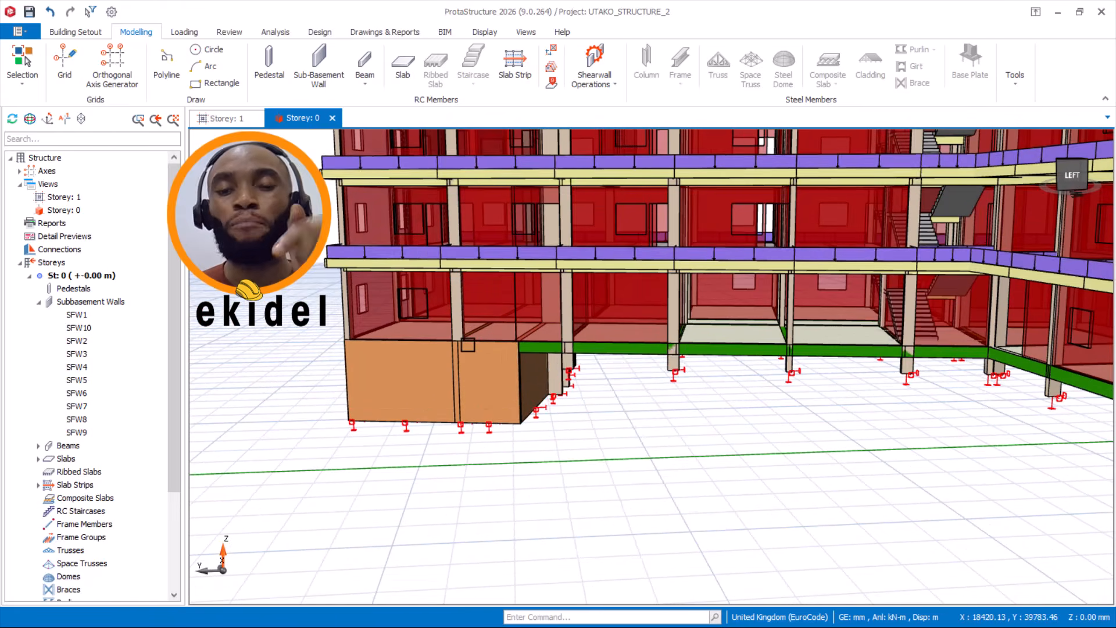
{"action": "mouse_move", "coordinate": [468, 346]}
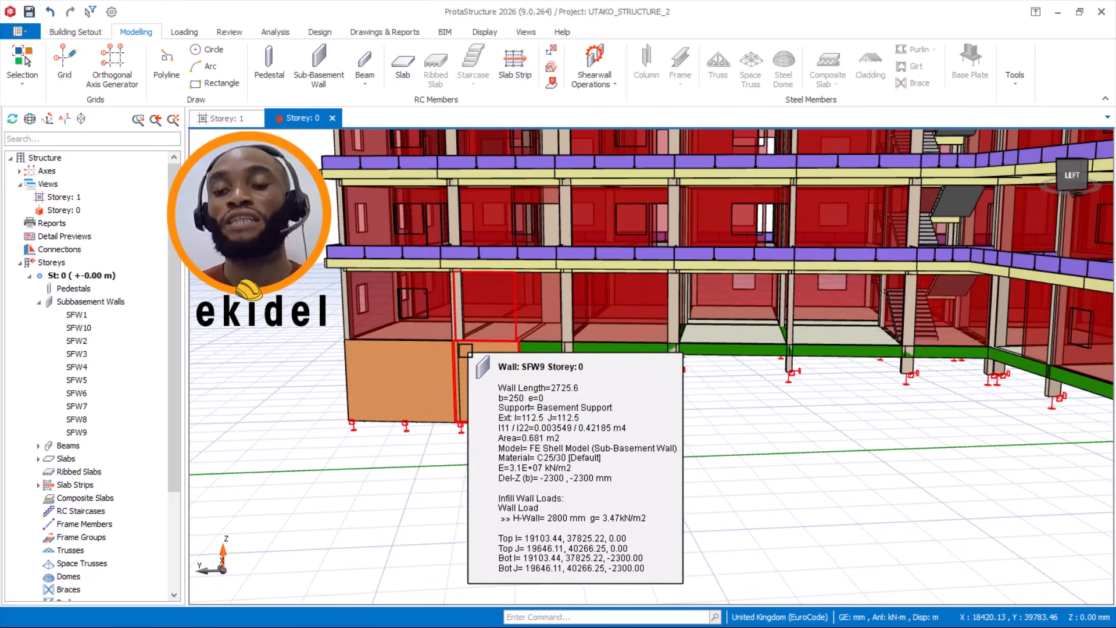
{"action": "scroll", "coordinate": [468, 346], "scroll_direction": "down", "scroll_amount": 2}
{"action": "scroll", "coordinate": [549, 372], "scroll_direction": "down", "scroll_amount": 1}
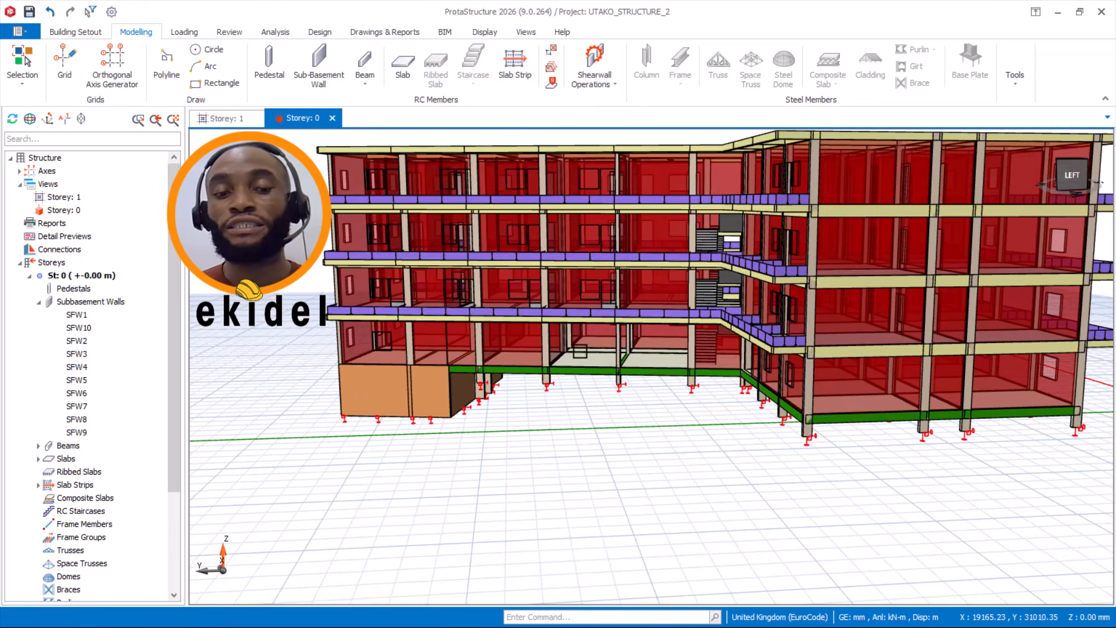
Examine the whole building from its back-left corner, including the roof beams and the sub-basement walls.
{"action": "middle_click_drag", "start_coordinate": [597, 369], "coordinate": [587, 424]}
{"action": "scroll", "coordinate": [587, 423], "scroll_direction": "up", "scroll_amount": 1}
{"action": "middle_click_drag", "start_coordinate": [580, 373], "coordinate": [573, 436], "text": "shift"}
{"action": "scroll", "coordinate": [517, 418], "scroll_direction": "down", "scroll_amount": 1}
{"action": "middle_click_drag", "start_coordinate": [474, 446], "coordinate": [553, 409]}
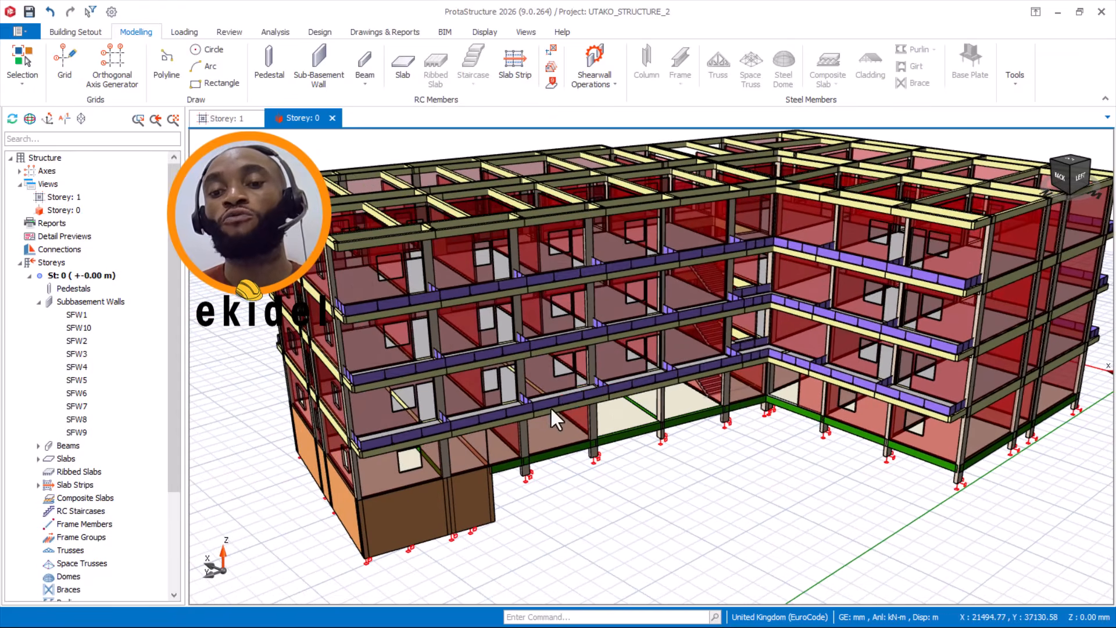
{"action": "mouse_move", "coordinate": [551, 406]}
{"action": "mouse_move", "coordinate": [501, 438]}
{"action": "middle_mouse_down", "text": "shift"}
{"action": "mouse_move", "coordinate": [488, 450]}
{"action": "mouse_move", "coordinate": [497, 425]}
{"action": "mouse_move", "coordinate": [488, 429]}
{"action": "middle_mouse_up", "text": "shift"}
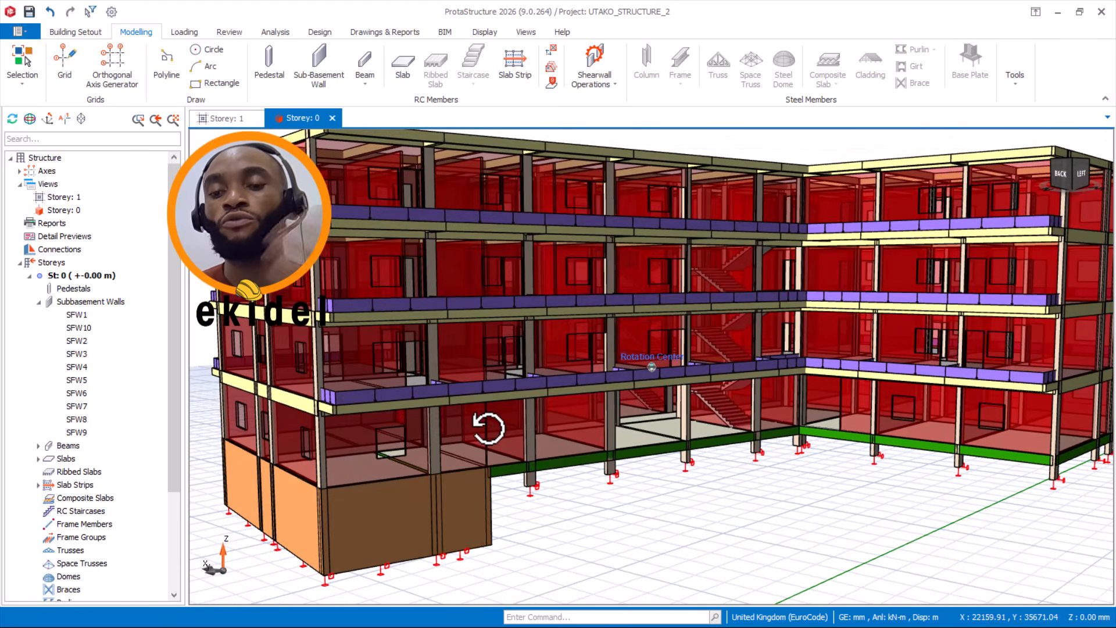
Switch to the Benue_Office_Development_Makurdi_2025 project in ProtaStructure 2021 and view the high-rise model from the back.
{"action": "left_click", "coordinate": [1060, 12]}
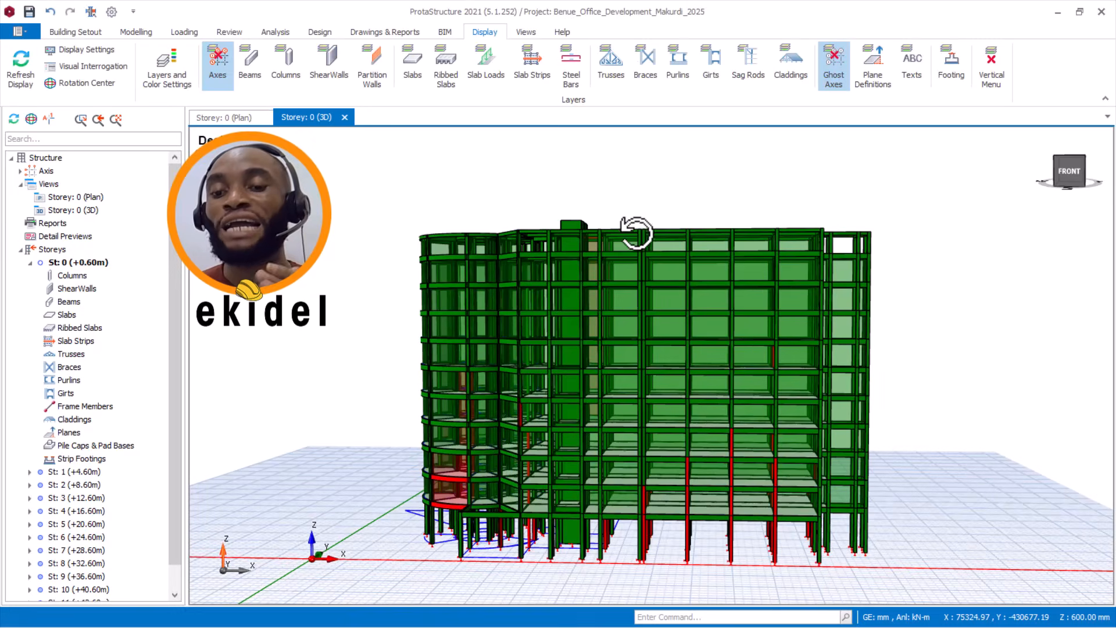
{"action": "middle_click_drag", "start_coordinate": [636, 233], "coordinate": [360, 241]}
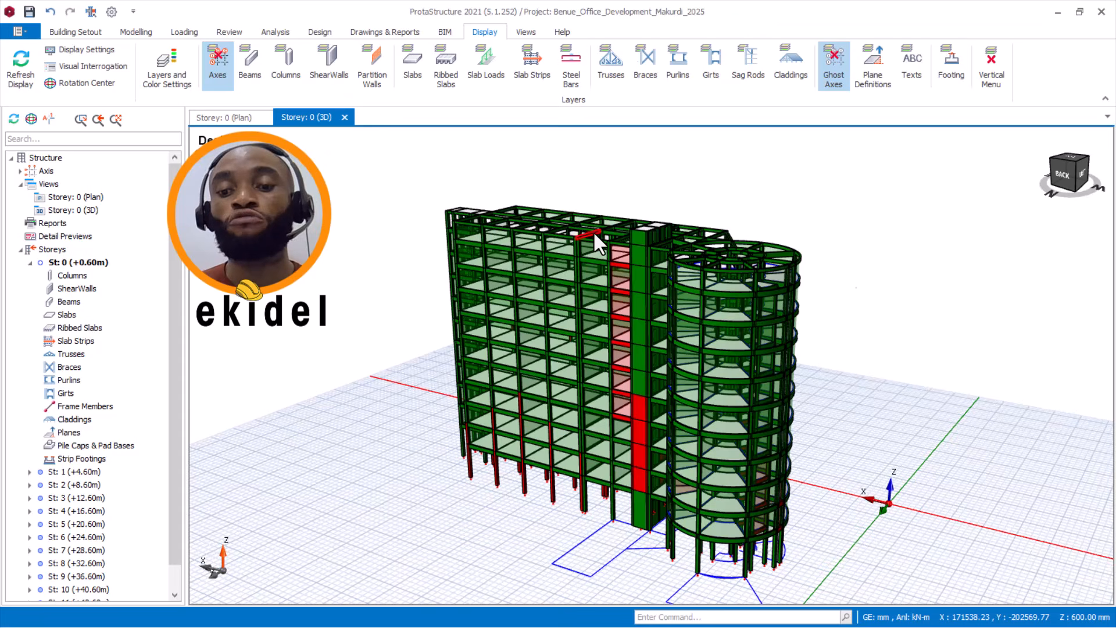
{"action": "scroll", "coordinate": [593, 231], "scroll_direction": "up", "scroll_amount": 2}
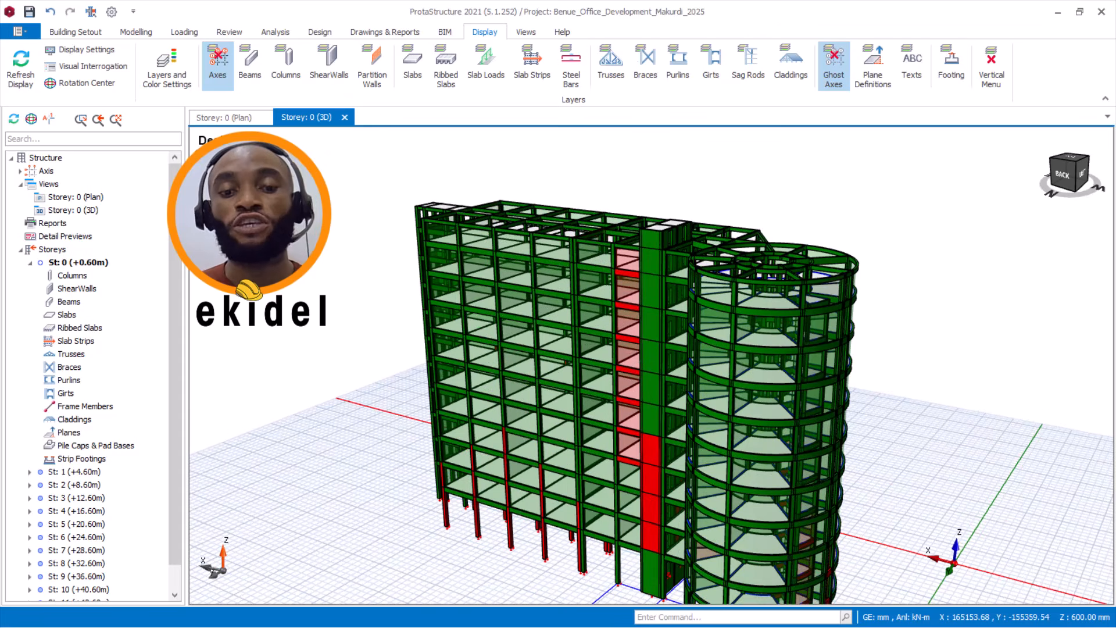
Show the Storey 0 plan around column 1C32 and return to the Storey 0 3D view.
{"action": "left_click", "coordinate": [231, 117]}
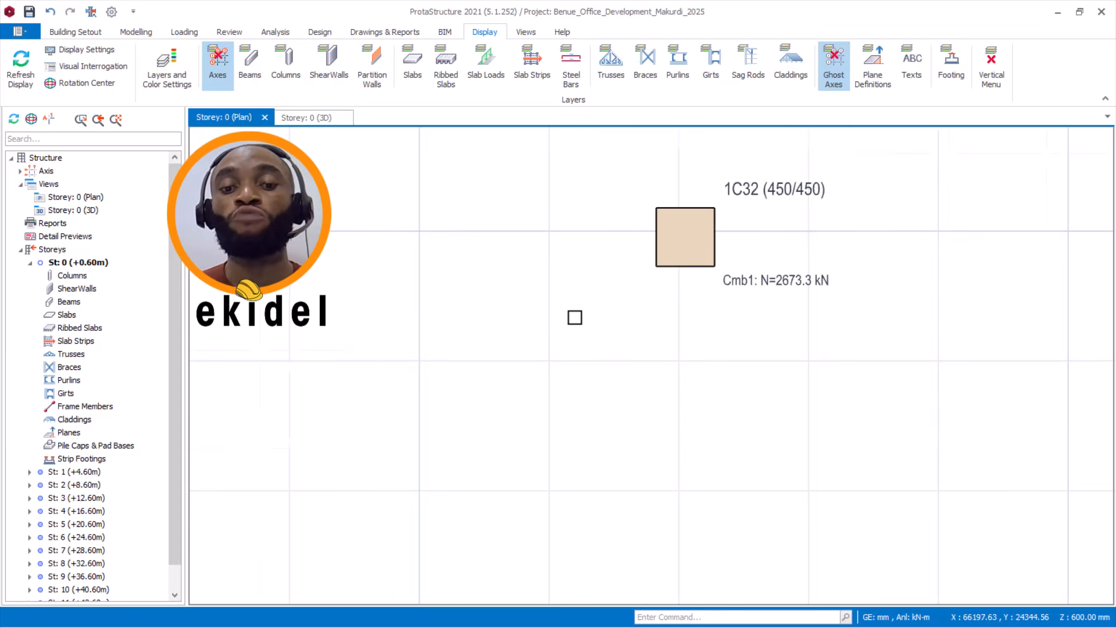
{"action": "scroll", "coordinate": [573, 317], "scroll_direction": "down", "scroll_amount": 2}
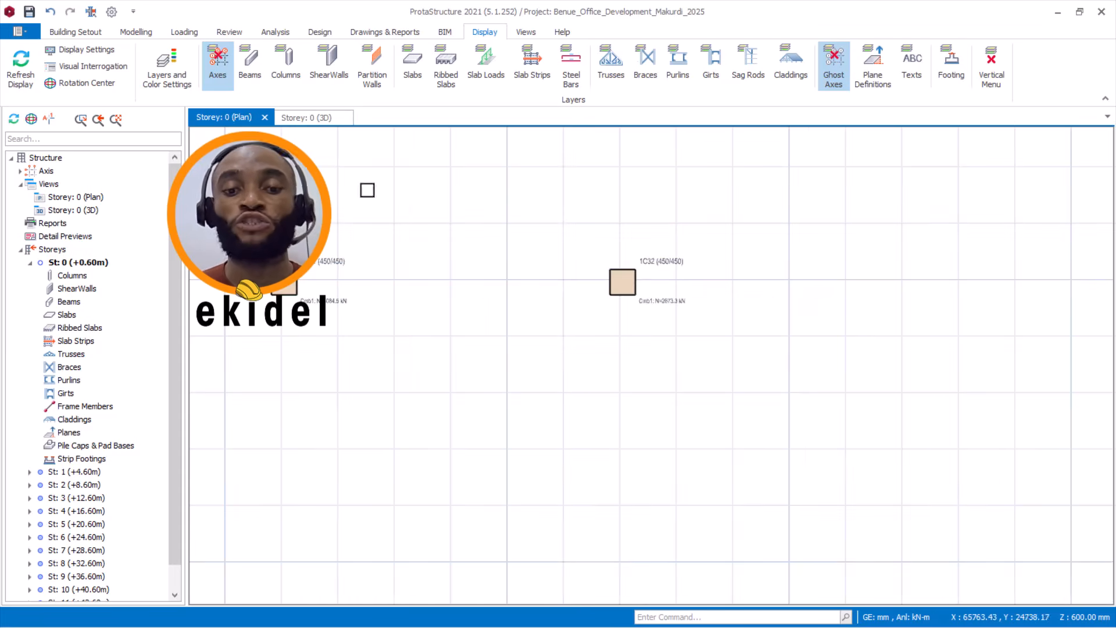
{"action": "left_click", "coordinate": [312, 120]}
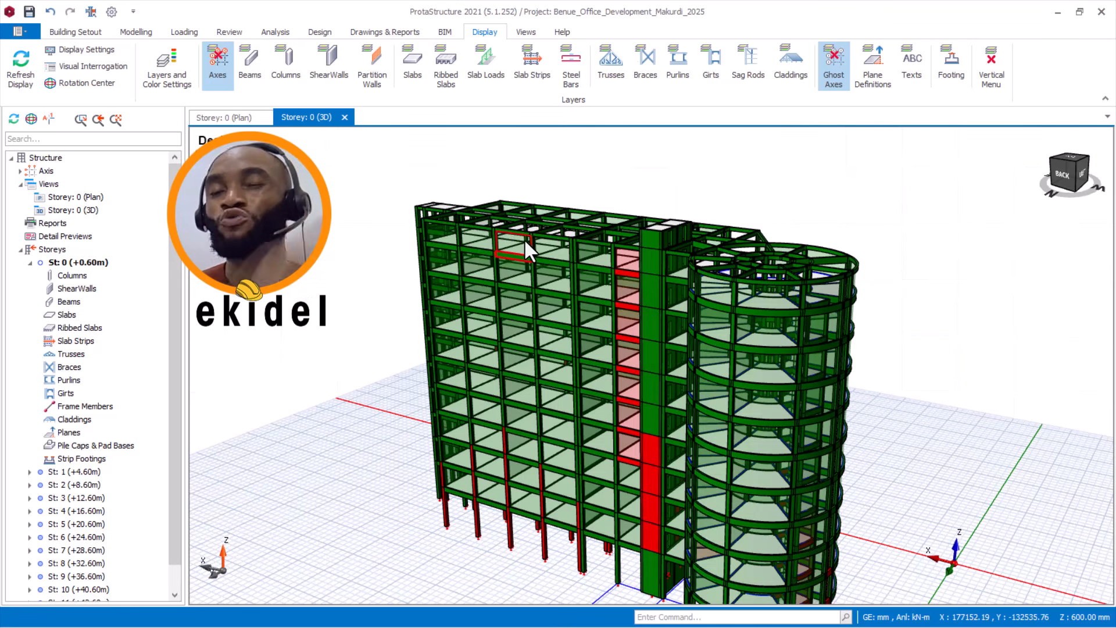
Inspect the upper-storey beams, the shear wall core and the members marked red in the 3D model.
{"action": "mouse_move", "coordinate": [526, 238]}
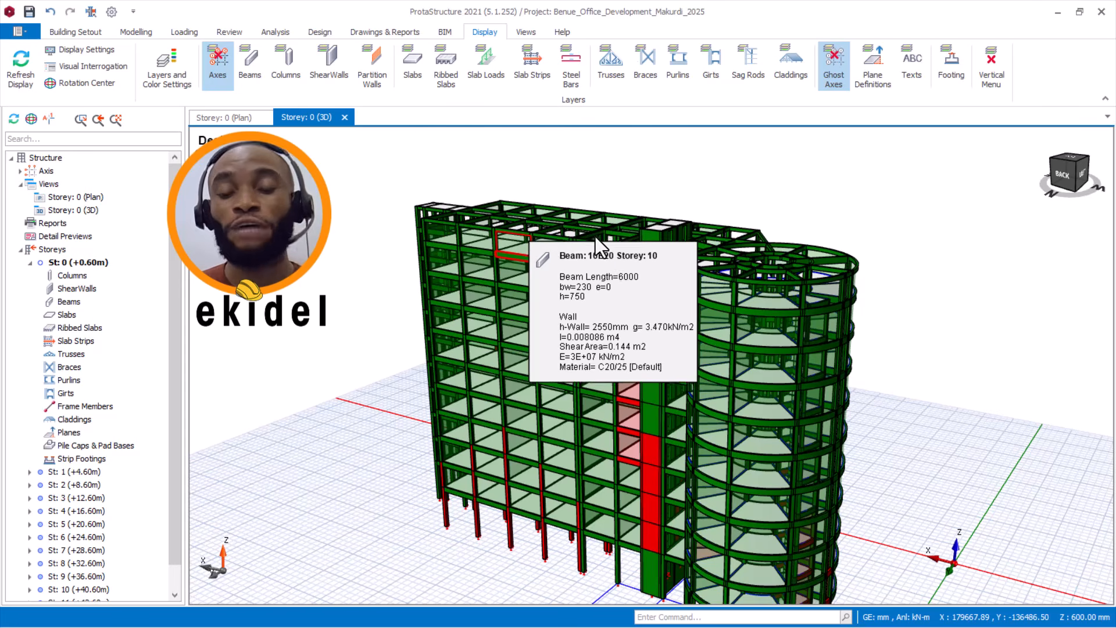
{"action": "middle_click_drag", "start_coordinate": [586, 214], "coordinate": [571, 179]}
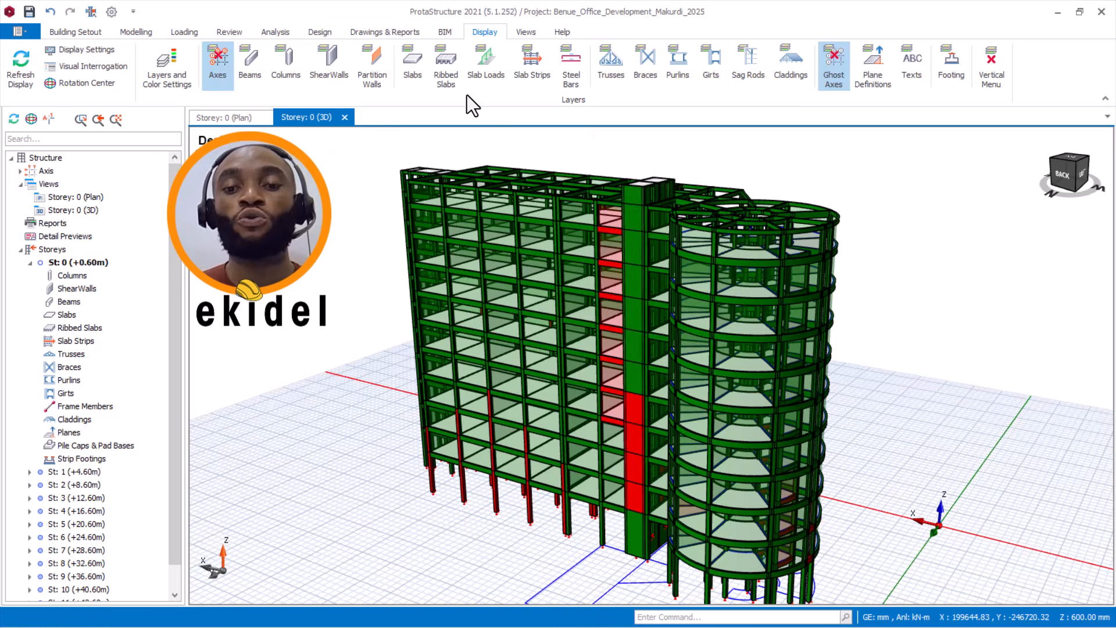
{"action": "scroll", "coordinate": [550, 212], "scroll_direction": "up", "scroll_amount": 2}
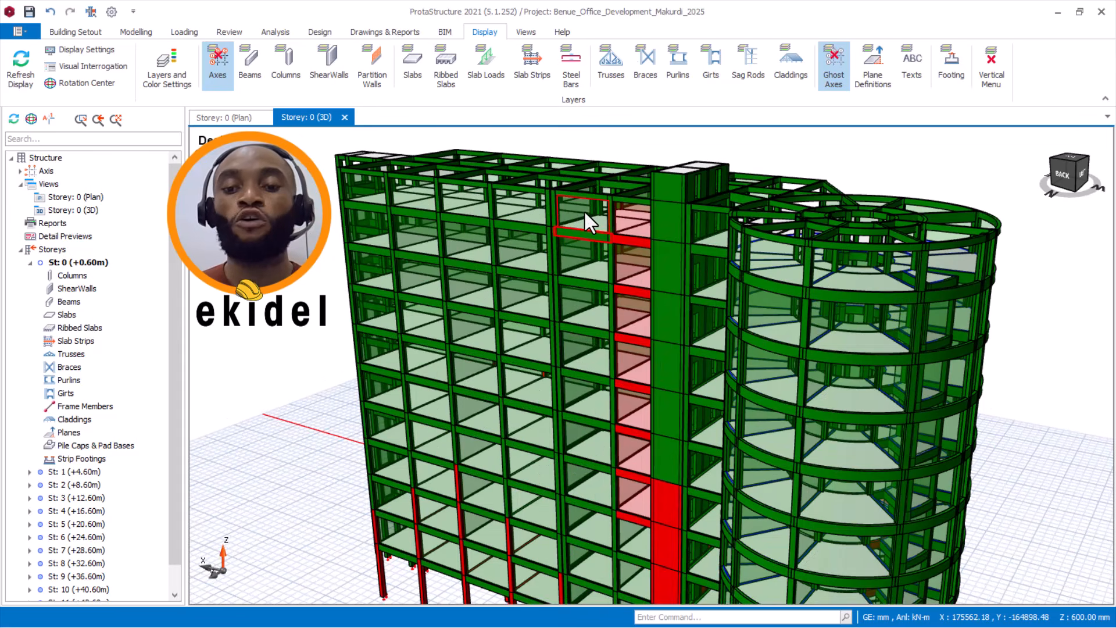
{"action": "mouse_move", "coordinate": [586, 211]}
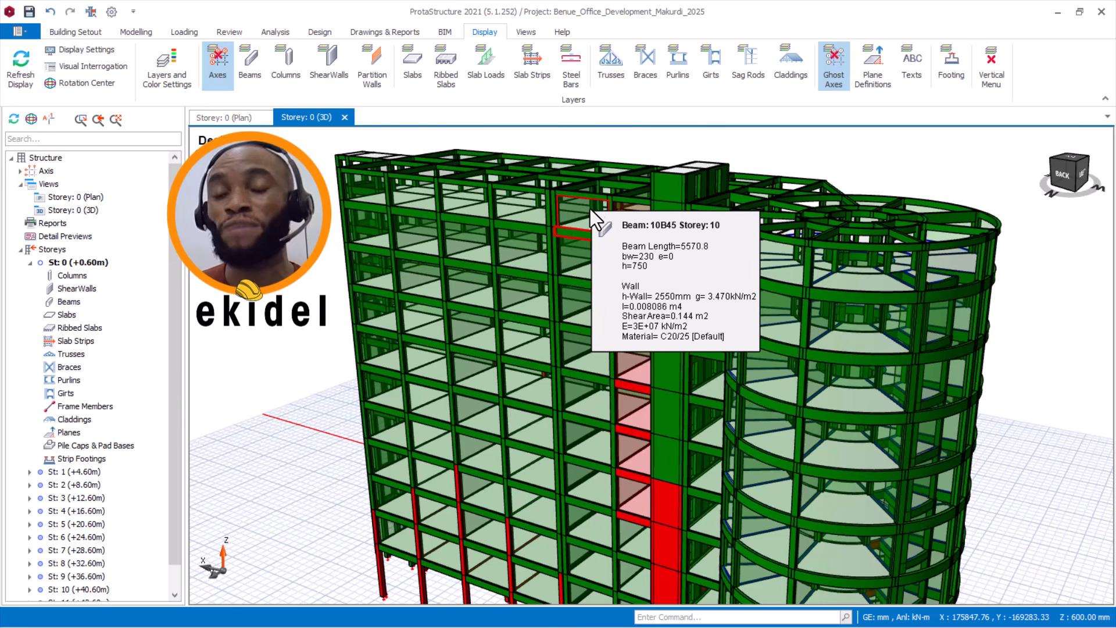
{"action": "mouse_move", "coordinate": [608, 238]}
{"action": "middle_mouse_down"}
{"action": "mouse_move", "coordinate": [604, 326]}
{"action": "mouse_move", "coordinate": [646, 327]}
{"action": "mouse_move", "coordinate": [616, 271]}
{"action": "middle_mouse_up"}
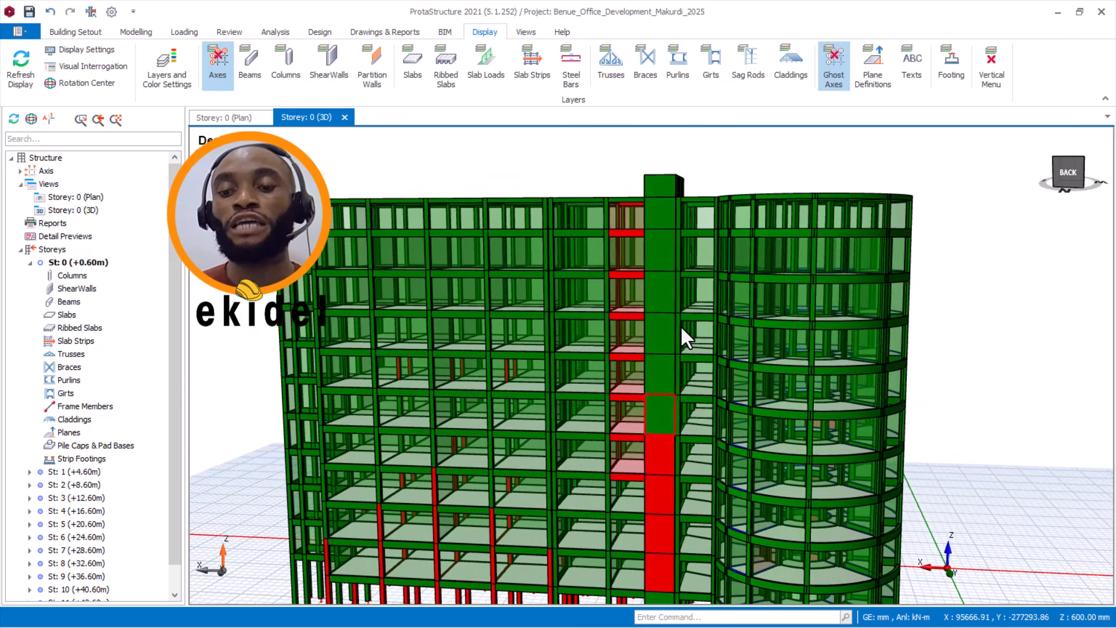
{"action": "scroll", "coordinate": [676, 329], "scroll_direction": "down", "scroll_amount": 2}
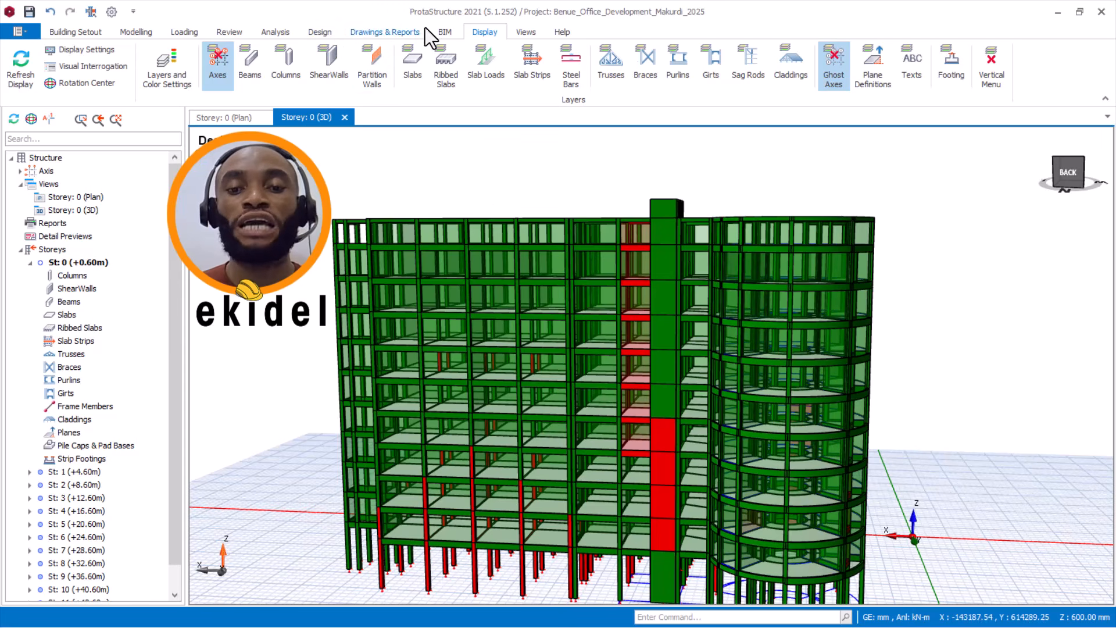
Turn off the Design Status colouring of the 3D model.
{"action": "left_click", "coordinate": [483, 26]}
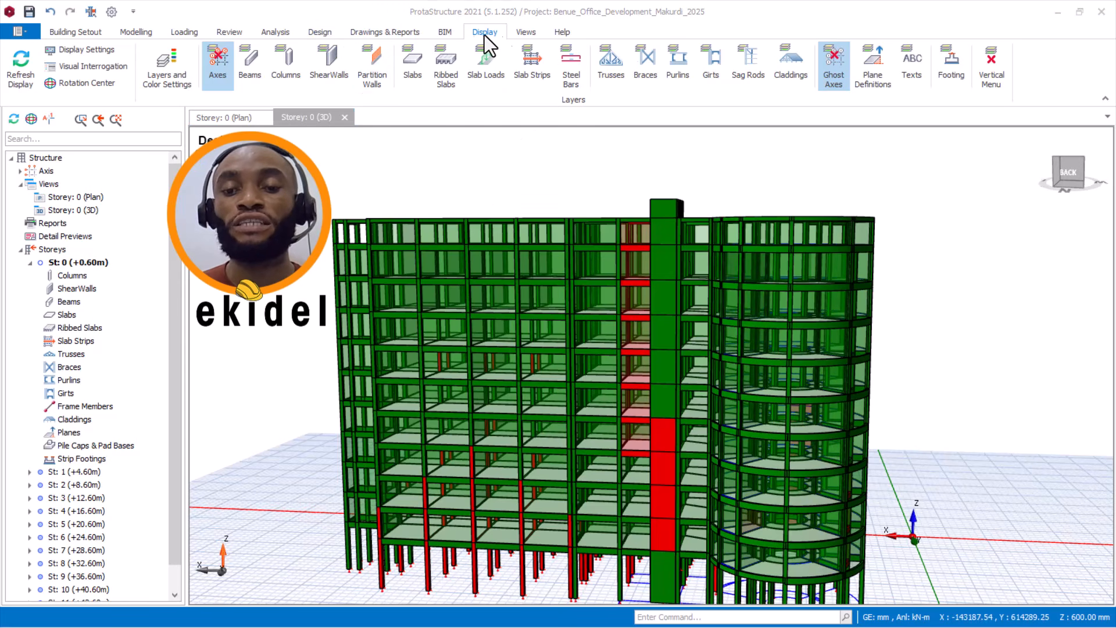
{"action": "left_click", "coordinate": [523, 32]}
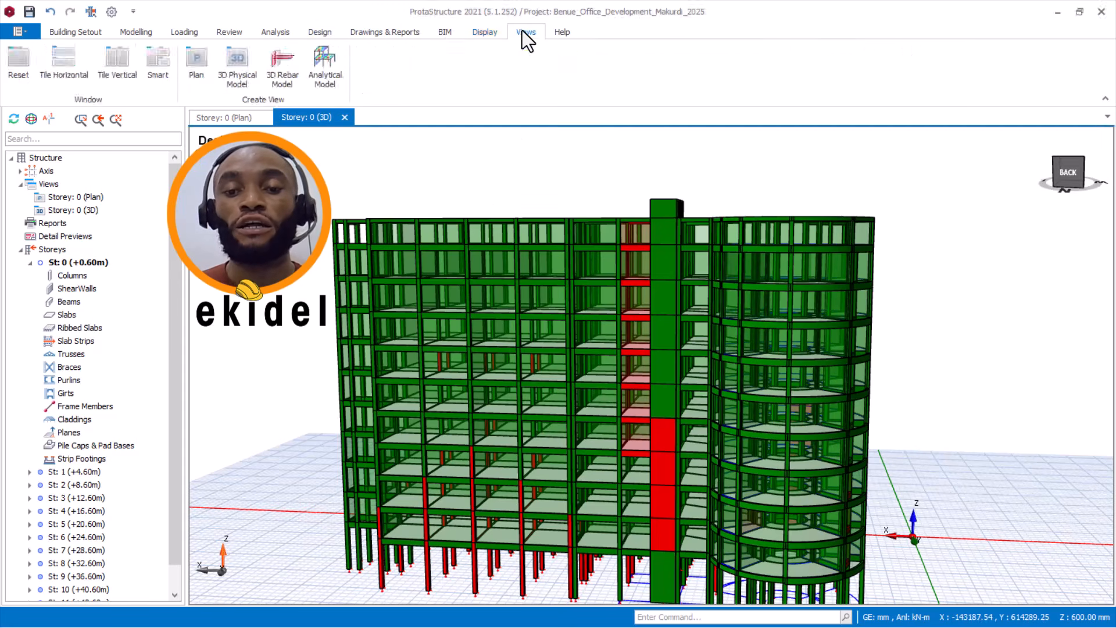
{"action": "left_click", "coordinate": [485, 33]}
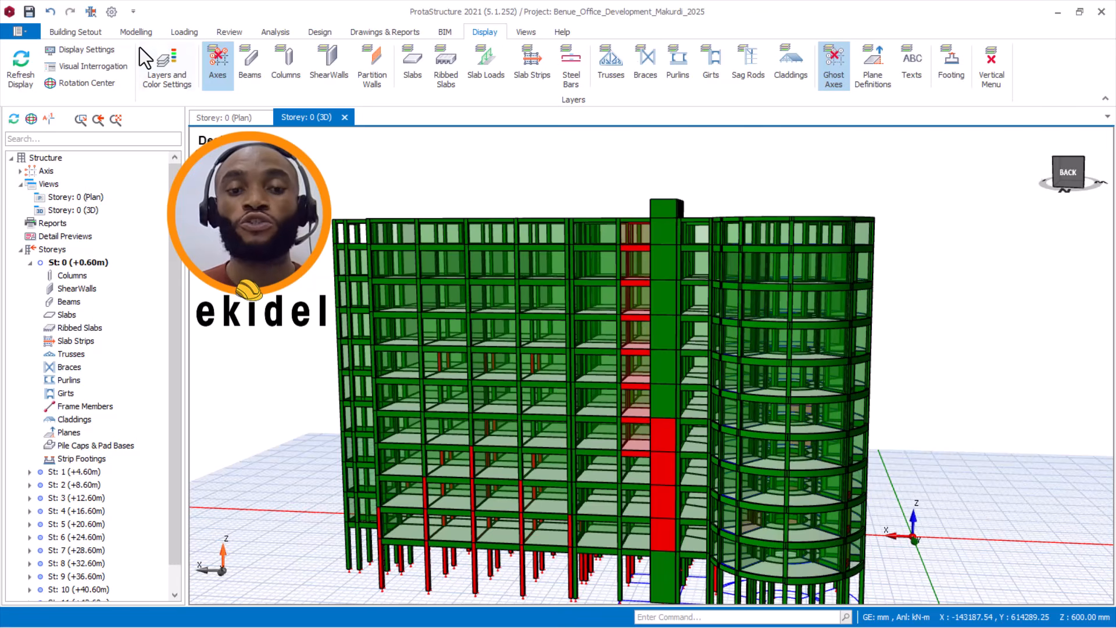
{"action": "left_click", "coordinate": [524, 34]}
{"action": "left_click", "coordinate": [483, 33]}
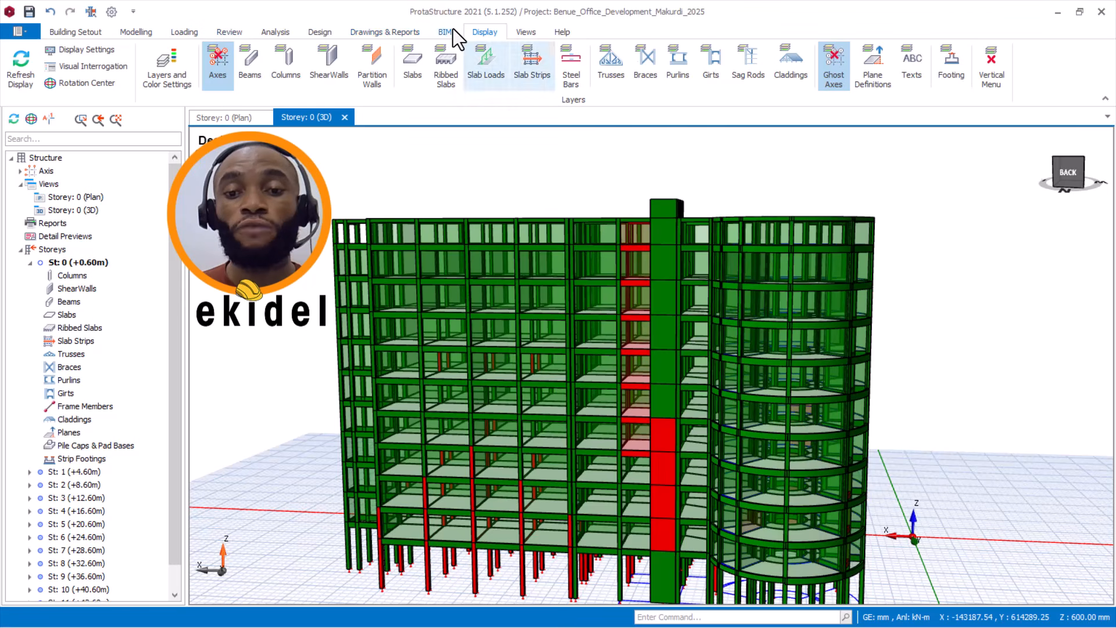
{"action": "left_click", "coordinate": [239, 33]}
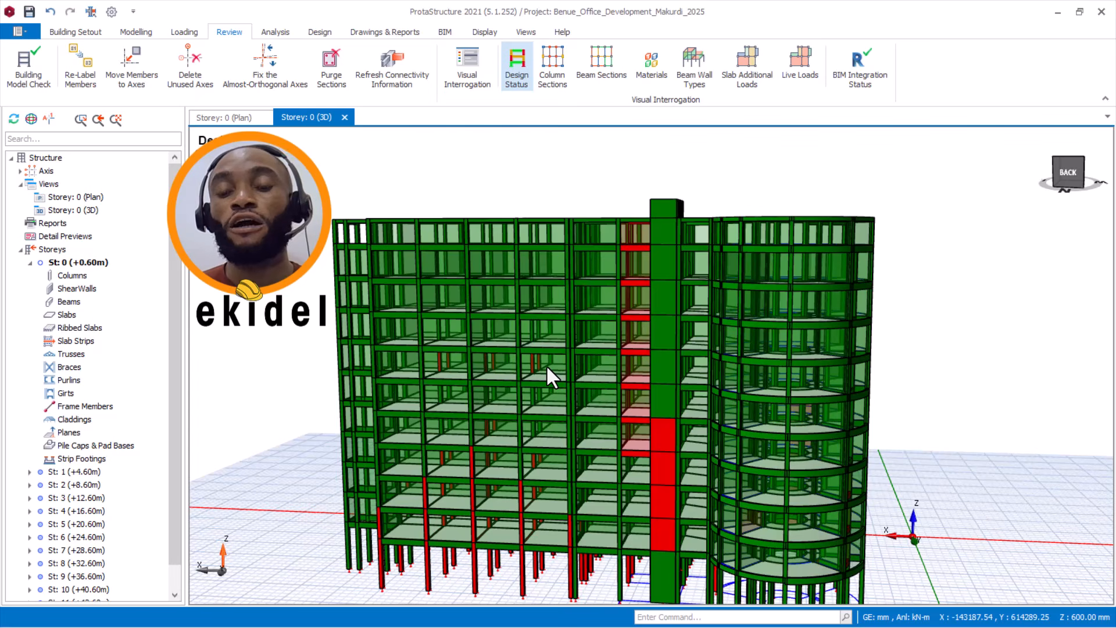
{"action": "key", "text": "Escape"}
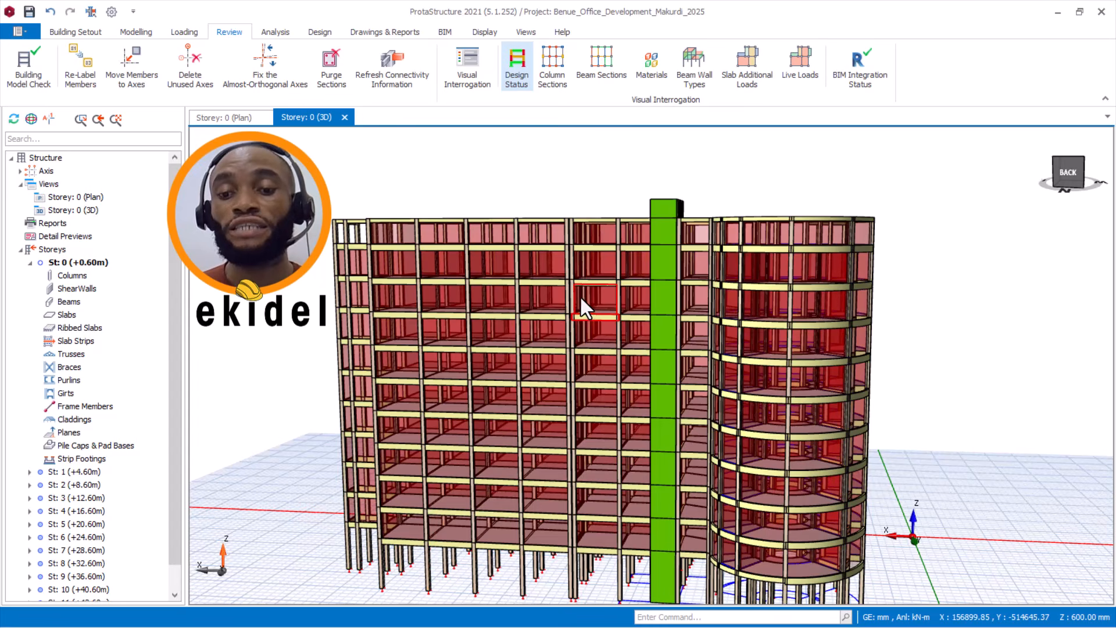
Examine the high-rise model from above at the back, including its roof beams and circular tower.
{"action": "middle_click_drag", "start_coordinate": [699, 246], "coordinate": [689, 270]}
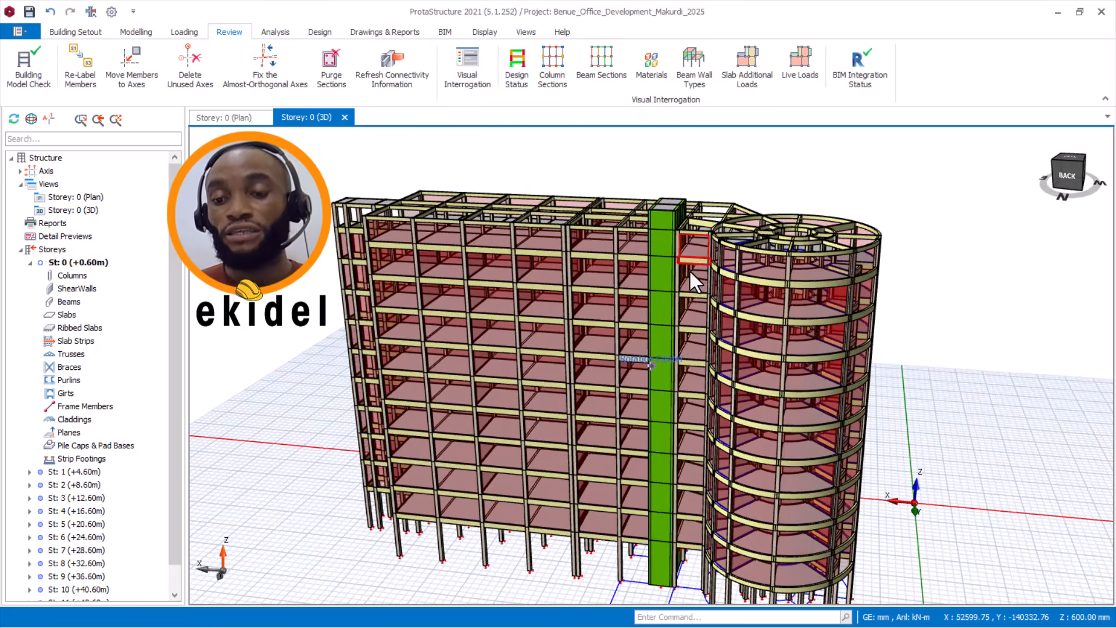
{"action": "scroll", "coordinate": [772, 262], "scroll_direction": "up", "scroll_amount": 1}
{"action": "scroll", "coordinate": [832, 232], "scroll_direction": "down", "scroll_amount": 1}
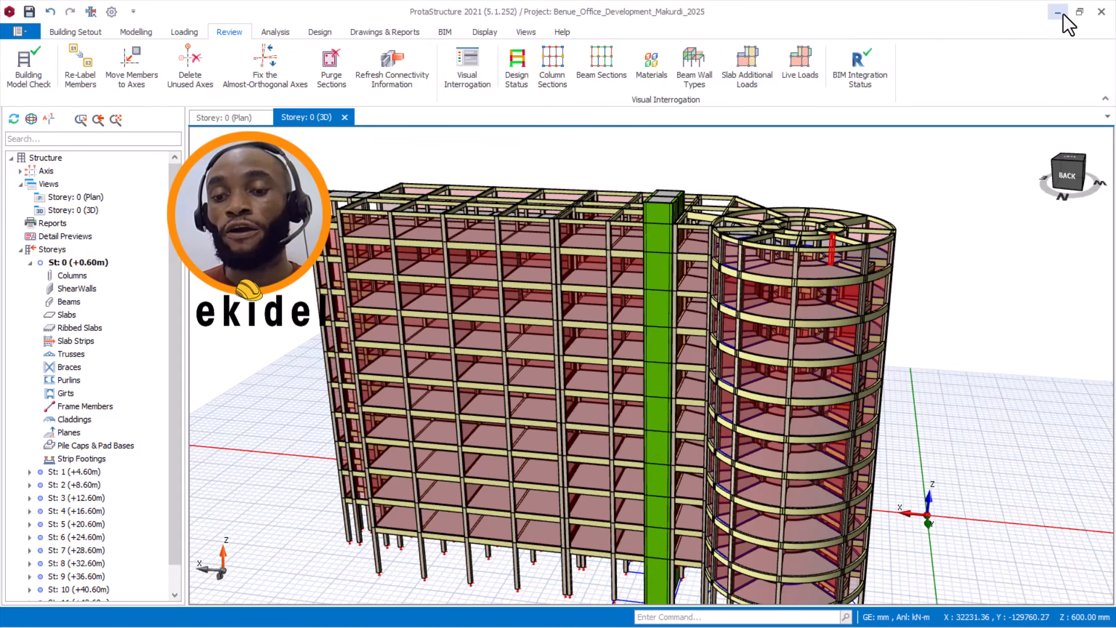
Leave the high-rise project and switch back to the UTAKO_STRUCTURE_2 model in ProtaStructure 2026.
{"action": "mouse_move", "coordinate": [897, 249]}
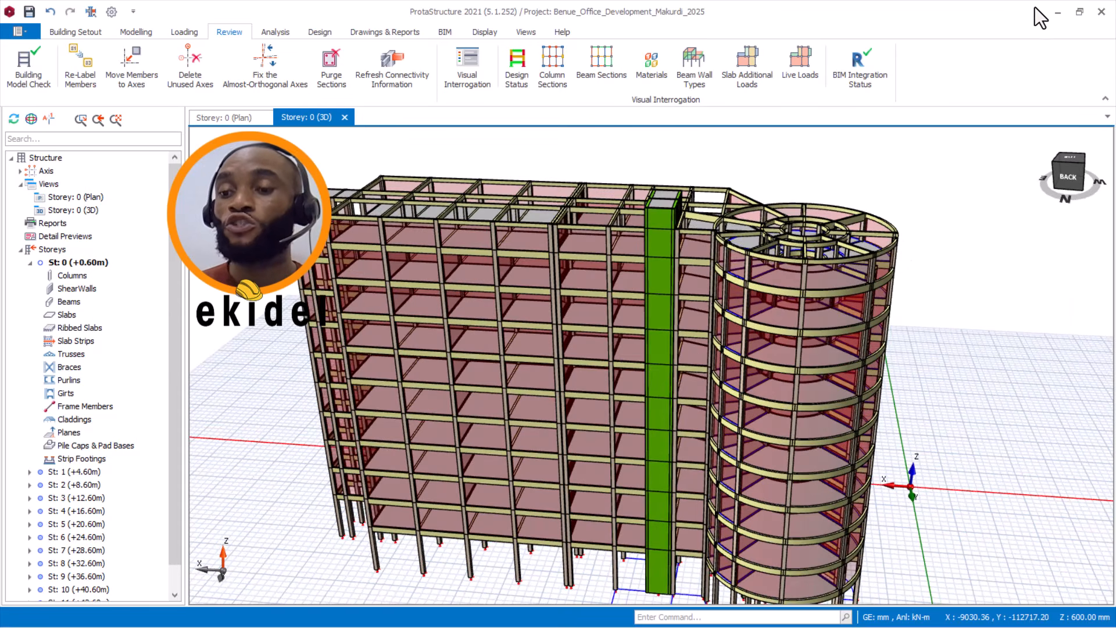
{"action": "left_click", "coordinate": [1056, 11]}
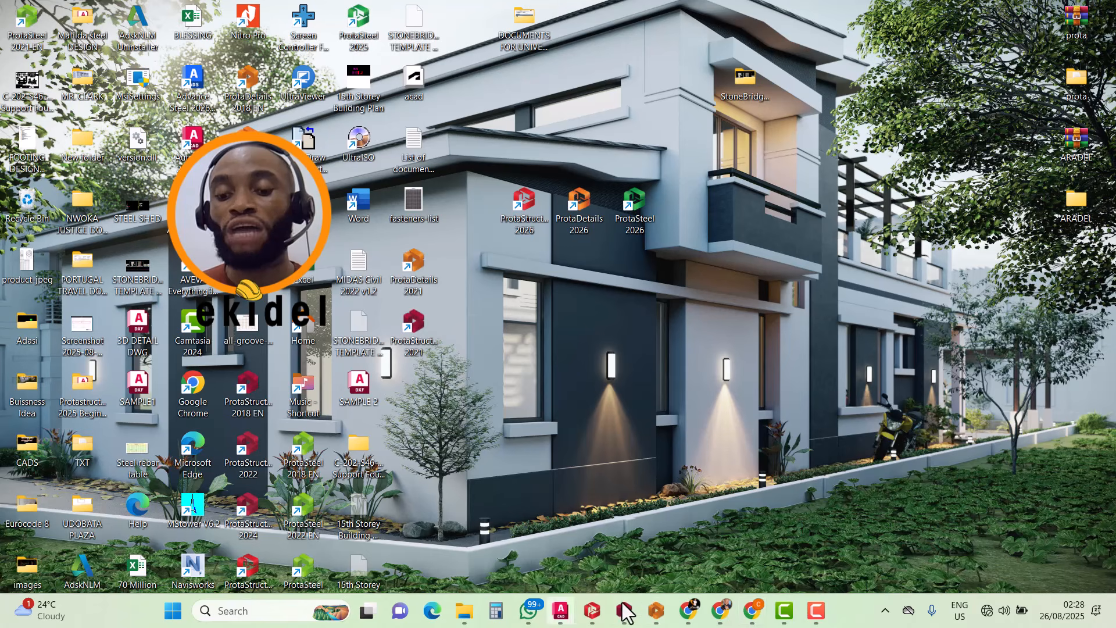
{"action": "left_click", "coordinate": [581, 541]}
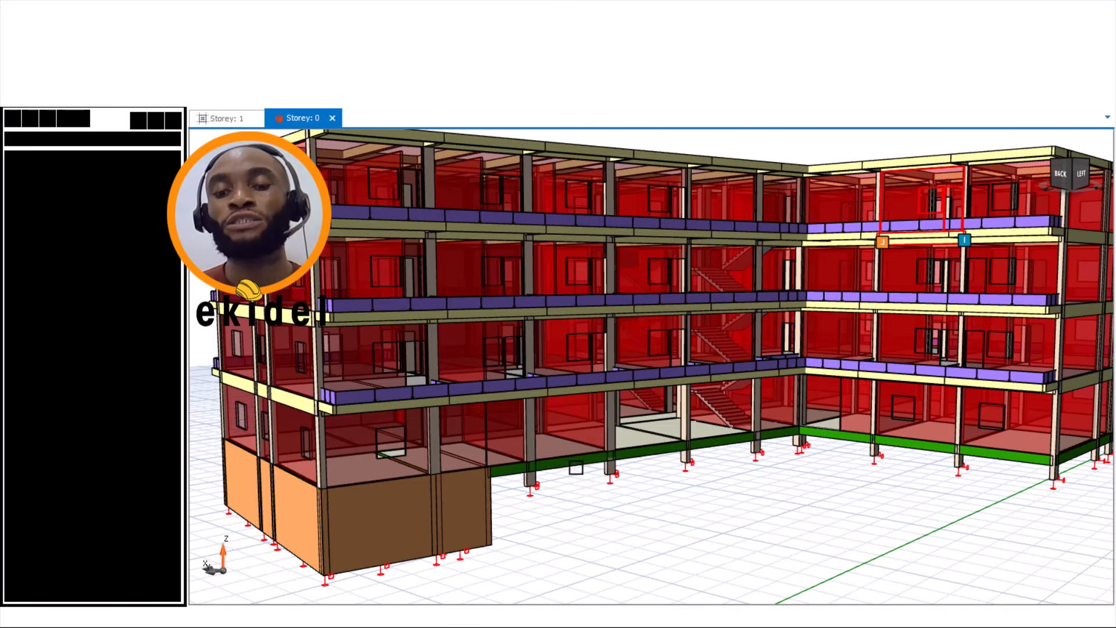
Inspect the sub-basement walls and the adjoining wing of the UTAKO_STRUCTURE_2 model from its left side.
{"action": "middle_click_drag", "start_coordinate": [576, 468], "coordinate": [511, 480]}
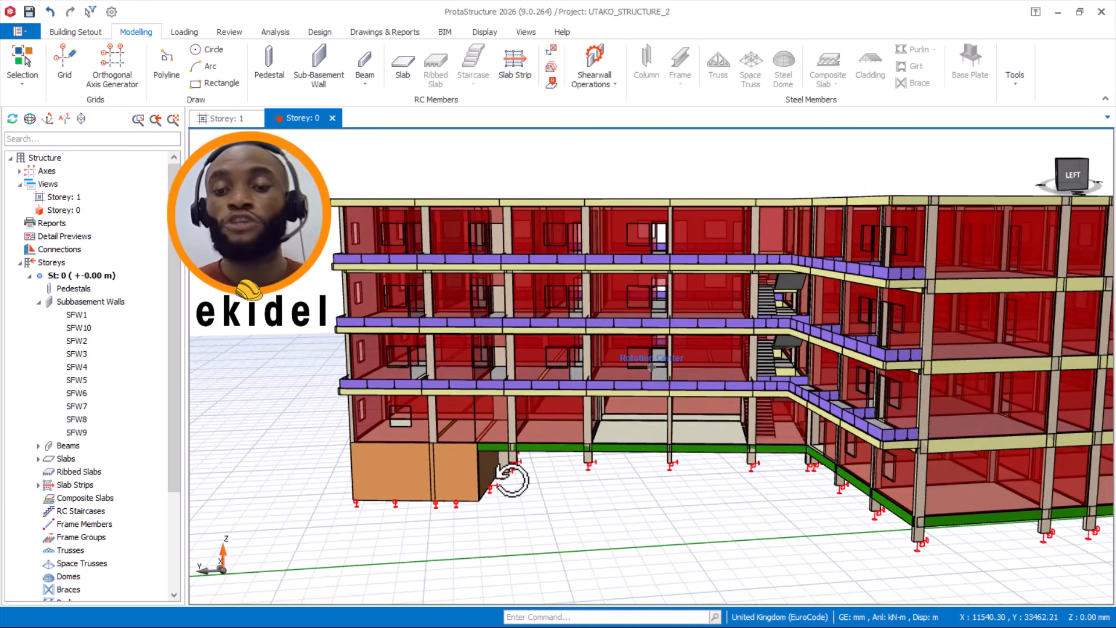
{"action": "middle_click_drag", "start_coordinate": [630, 455], "coordinate": [527, 456]}
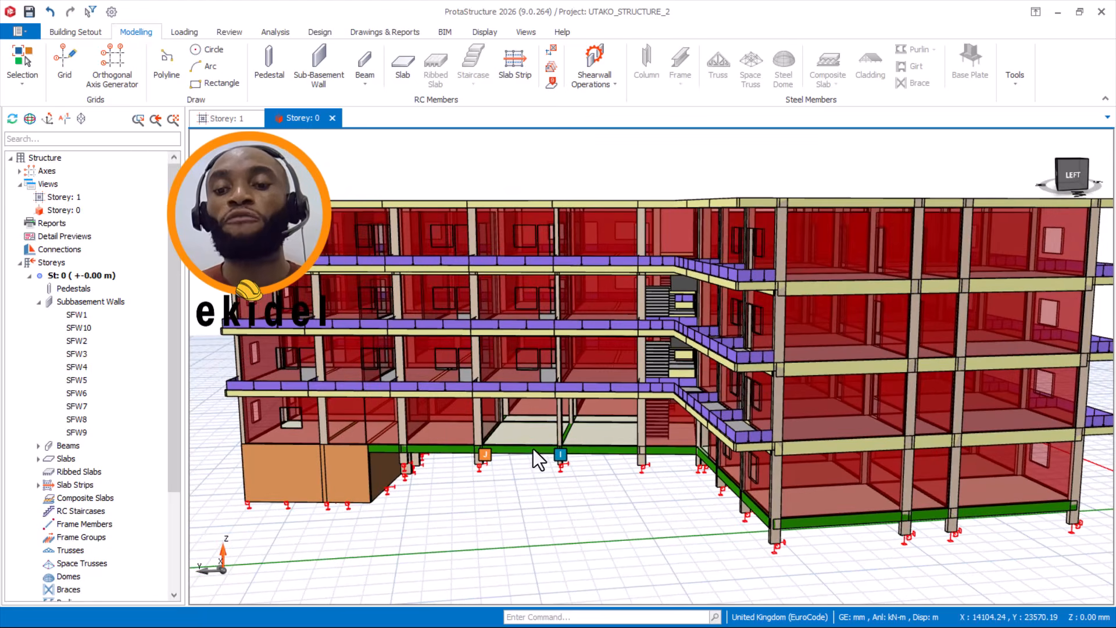
{"action": "scroll", "coordinate": [531, 451], "scroll_direction": "down", "scroll_amount": 1}
{"action": "scroll", "coordinate": [482, 383], "scroll_direction": "up", "scroll_amount": 2}
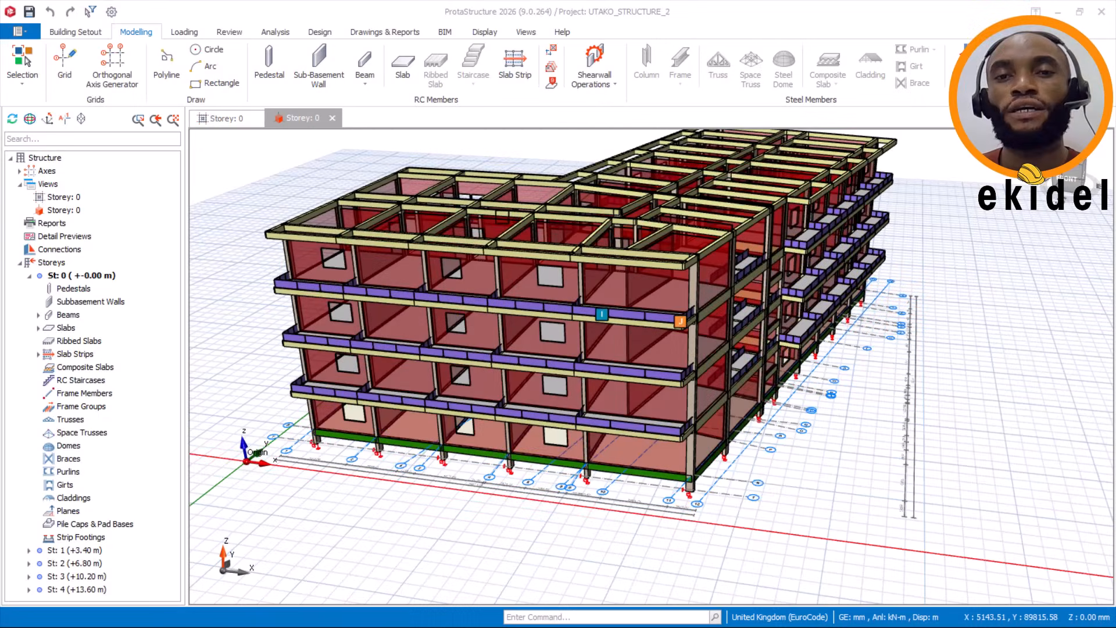
Examine the four-storey model without sub-basement walls, looking at its left side, roof beams and both wings.
{"action": "middle_click_drag", "start_coordinate": [553, 207], "coordinate": [677, 208]}
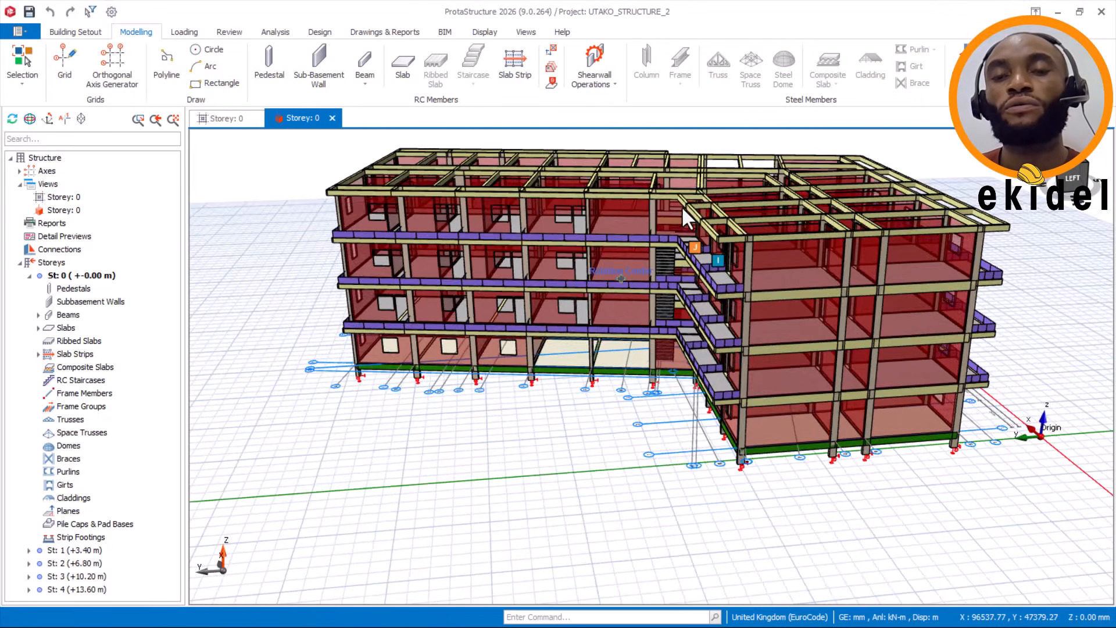
{"action": "scroll", "coordinate": [685, 207], "scroll_direction": "up", "scroll_amount": 2}
{"action": "scroll", "coordinate": [600, 189], "scroll_direction": "down", "scroll_amount": 3}
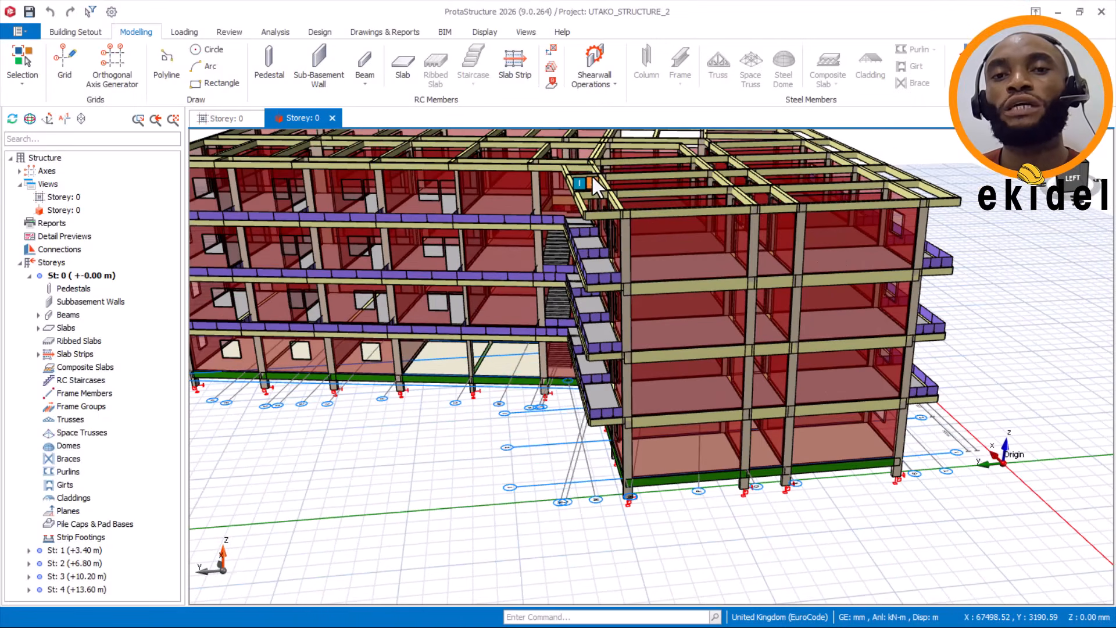
{"action": "mouse_move", "coordinate": [607, 221]}
{"action": "middle_mouse_down"}
{"action": "mouse_move", "coordinate": [516, 220]}
{"action": "mouse_move", "coordinate": [594, 209]}
{"action": "mouse_move", "coordinate": [600, 251]}
{"action": "mouse_move", "coordinate": [573, 249]}
{"action": "mouse_move", "coordinate": [622, 214]}
{"action": "middle_mouse_up"}
{"action": "scroll", "coordinate": [590, 247], "scroll_direction": "down", "scroll_amount": 1}
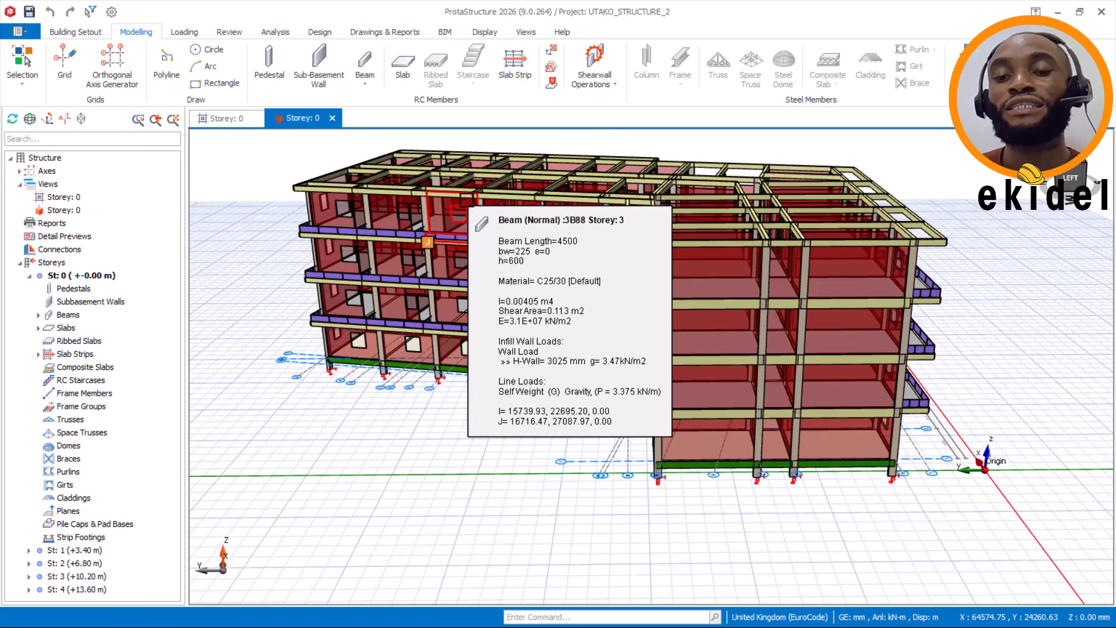
{"action": "scroll", "coordinate": [481, 245], "scroll_direction": "up", "scroll_amount": 3}
{"action": "scroll", "coordinate": [482, 245], "scroll_direction": "down", "scroll_amount": 4}
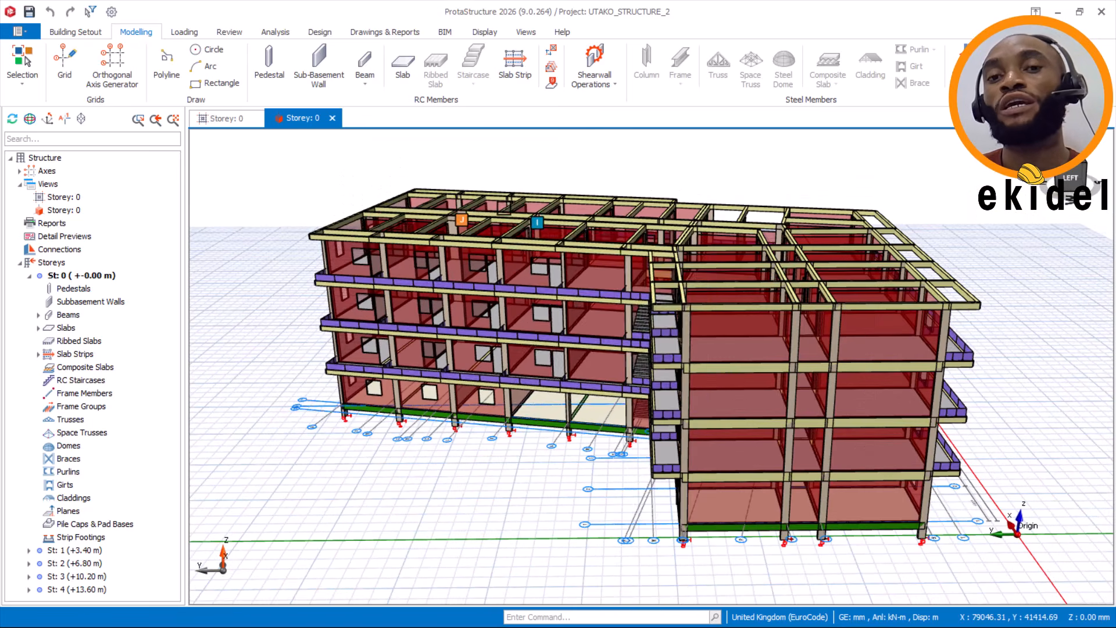
Inspect the upper-storey beams, the balconies and the ground beams around the inner corner between the two wings.
{"action": "mouse_move", "coordinate": [503, 202]}
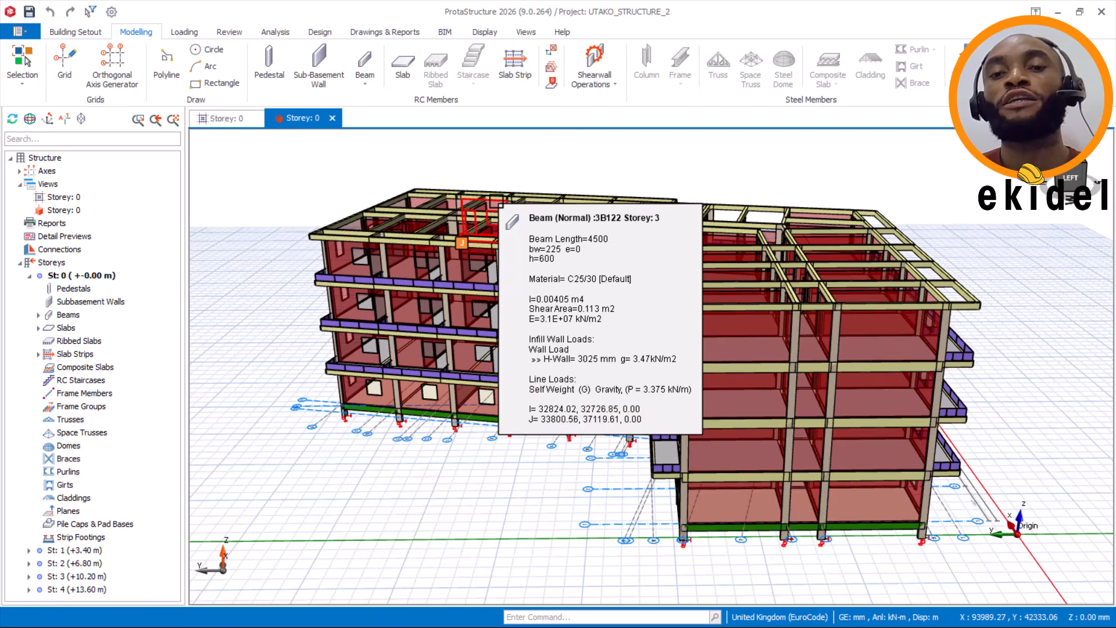
{"action": "scroll", "coordinate": [651, 368], "scroll_direction": "up", "scroll_amount": 5}
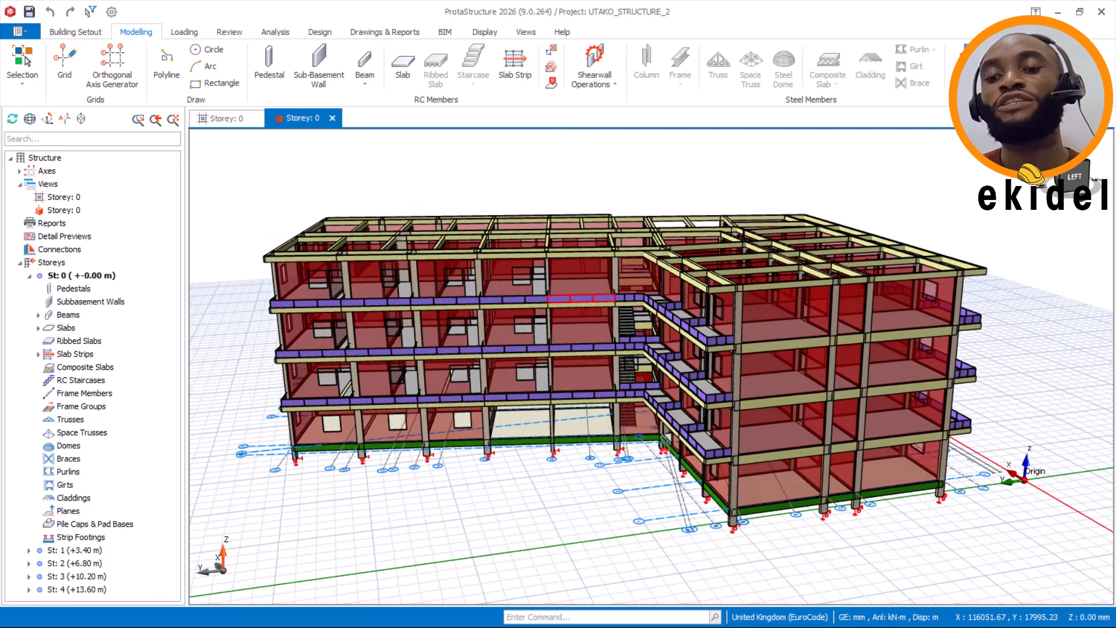
{"action": "scroll", "coordinate": [688, 308], "scroll_direction": "up", "scroll_amount": 4}
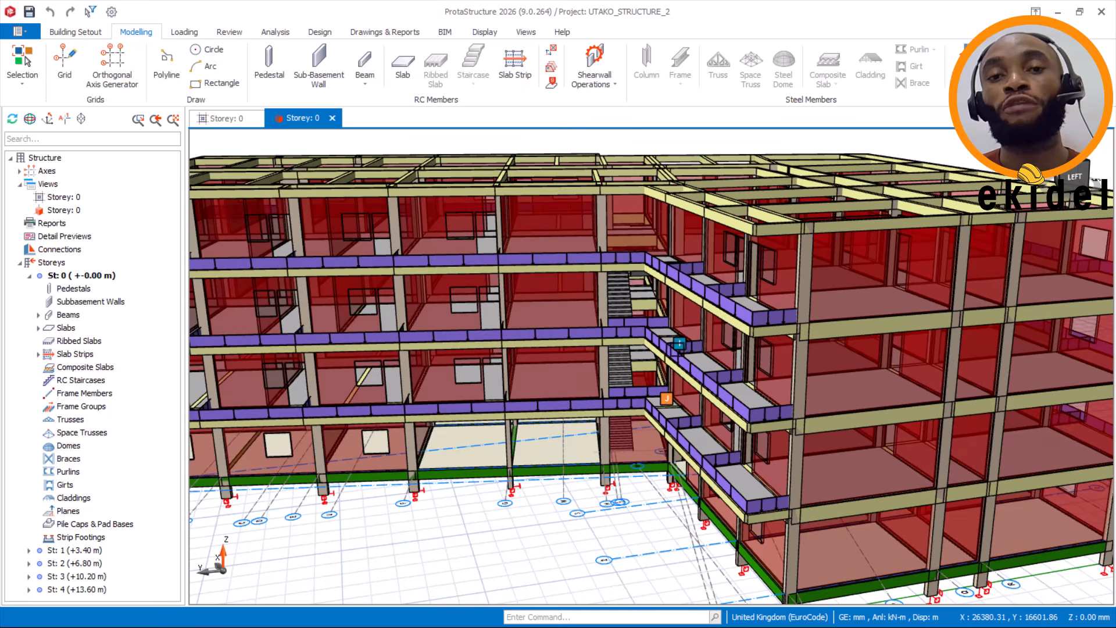
{"action": "scroll", "coordinate": [688, 308], "scroll_direction": "down", "scroll_amount": 2}
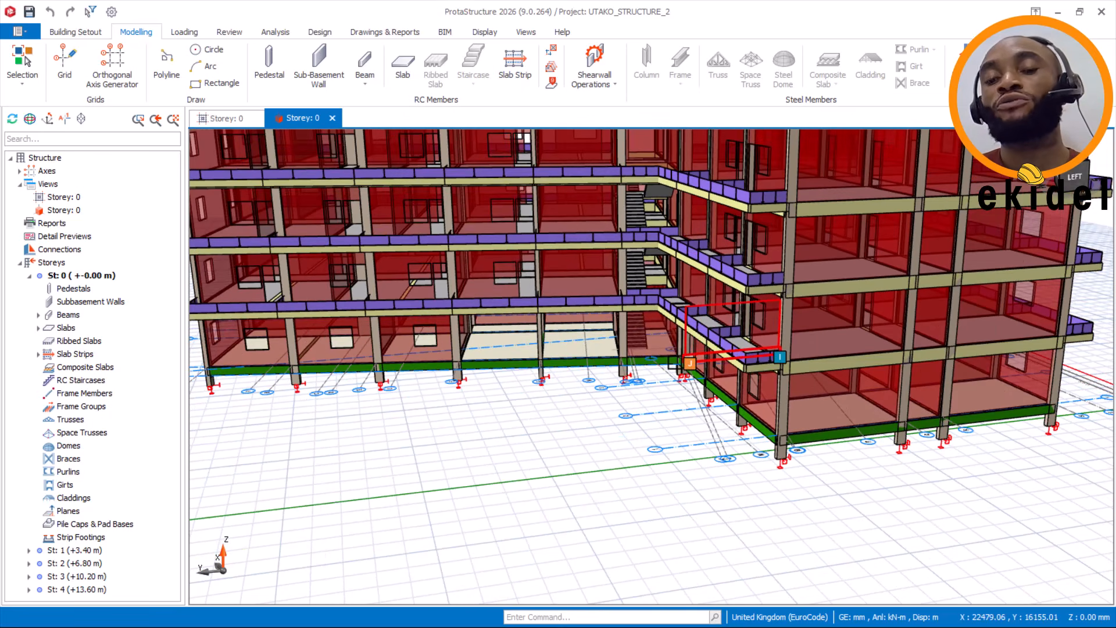
{"action": "middle_click_drag", "start_coordinate": [708, 365], "coordinate": [667, 405]}
{"action": "scroll", "coordinate": [666, 401], "scroll_direction": "down", "scroll_amount": 2}
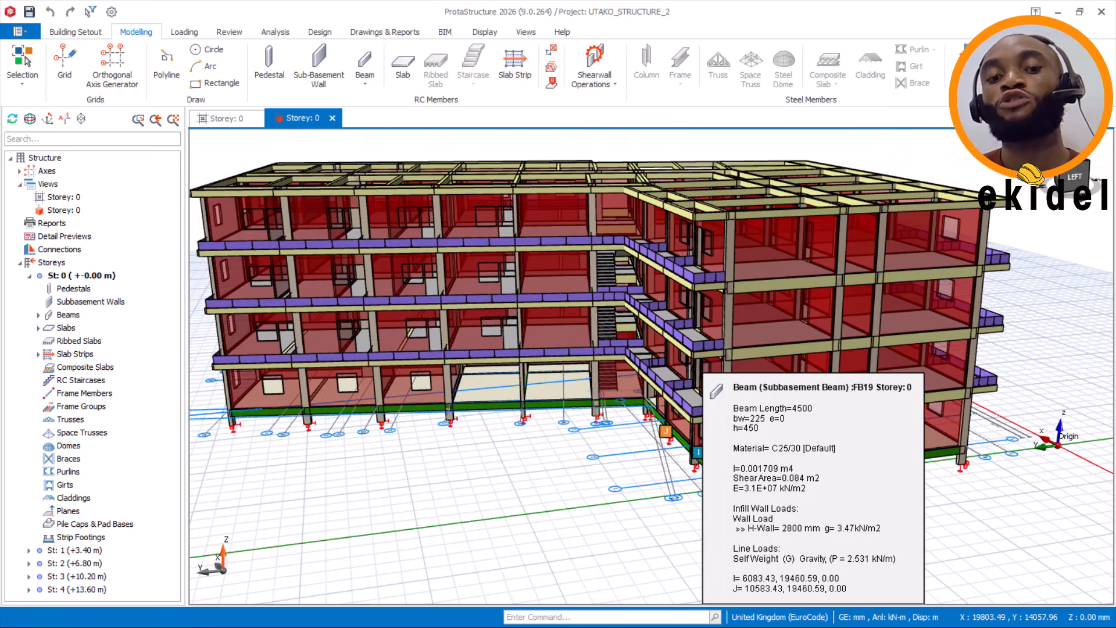
{"action": "mouse_move", "coordinate": [649, 359]}
{"action": "middle_mouse_down", "text": "shift"}
{"action": "mouse_move", "coordinate": [633, 356]}
{"action": "mouse_move", "coordinate": [684, 361]}
{"action": "middle_mouse_up", "text": "shift"}
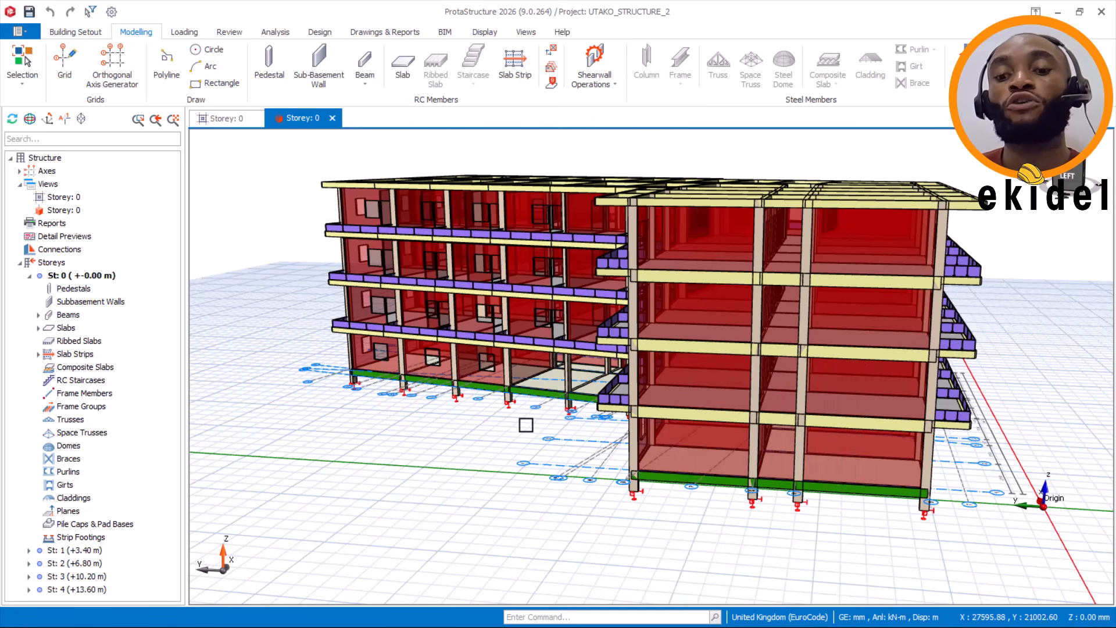
{"action": "middle_click_drag", "start_coordinate": [514, 432], "coordinate": [549, 437]}
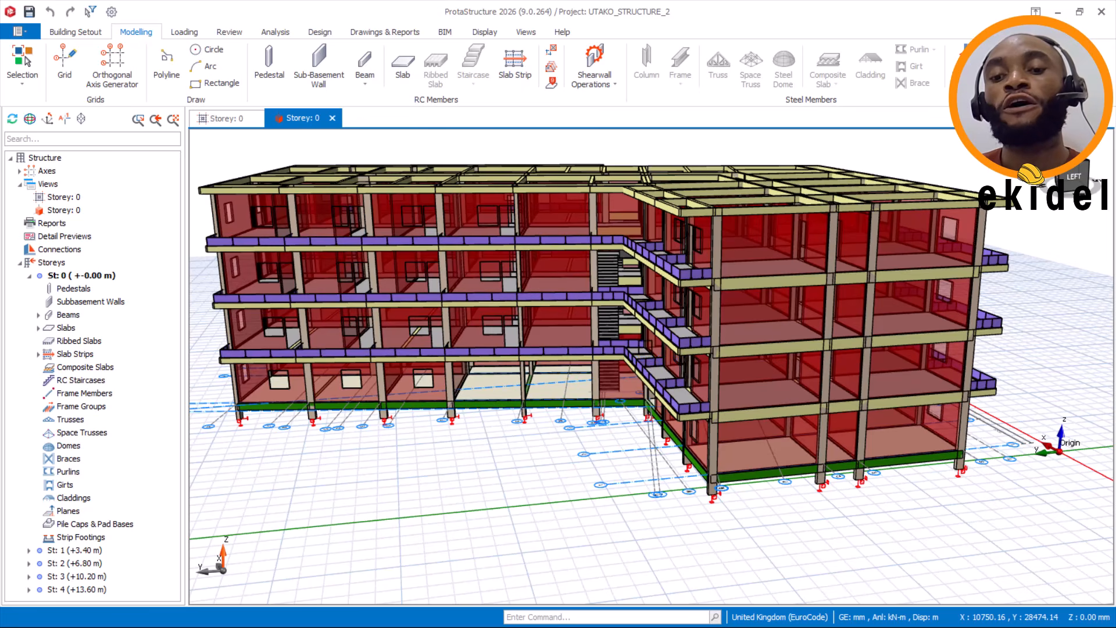
Inspect the staircase and surrounding columns at the inner corner of the 3D model at close range.
{"action": "scroll", "coordinate": [651, 343], "scroll_direction": "up", "scroll_amount": 3}
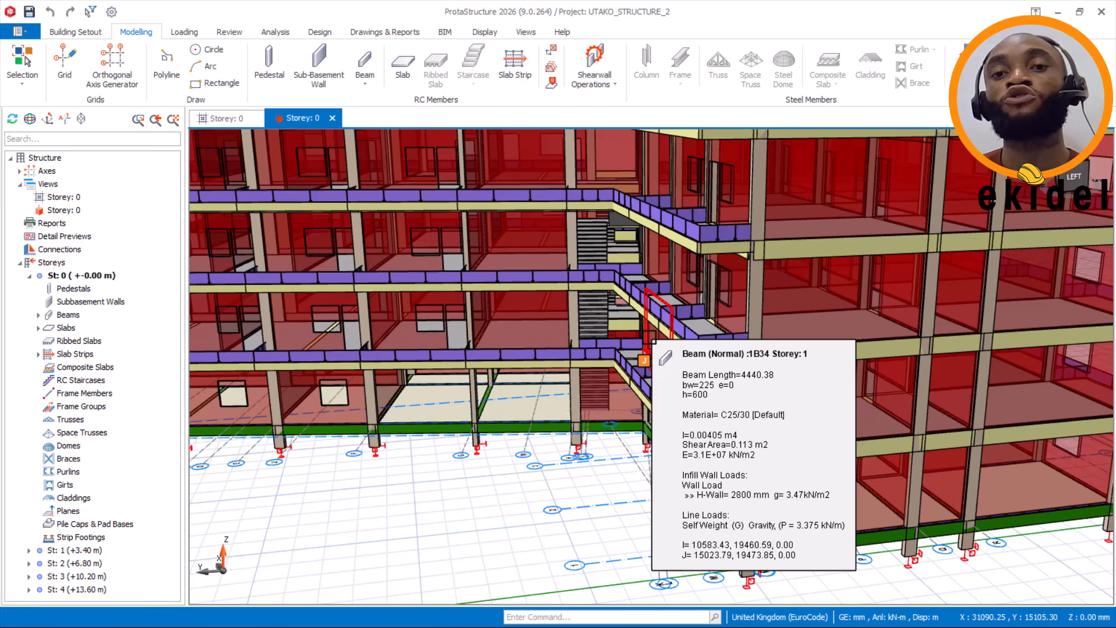
{"action": "scroll", "coordinate": [611, 305], "scroll_direction": "down", "scroll_amount": 3}
{"action": "middle_click_drag", "start_coordinate": [611, 306], "coordinate": [681, 450]}
{"action": "mouse_move", "coordinate": [645, 362]}
{"action": "middle_mouse_down"}
{"action": "mouse_move", "coordinate": [617, 395]}
{"action": "mouse_move", "coordinate": [622, 410]}
{"action": "mouse_move", "coordinate": [632, 393]}
{"action": "middle_mouse_up"}
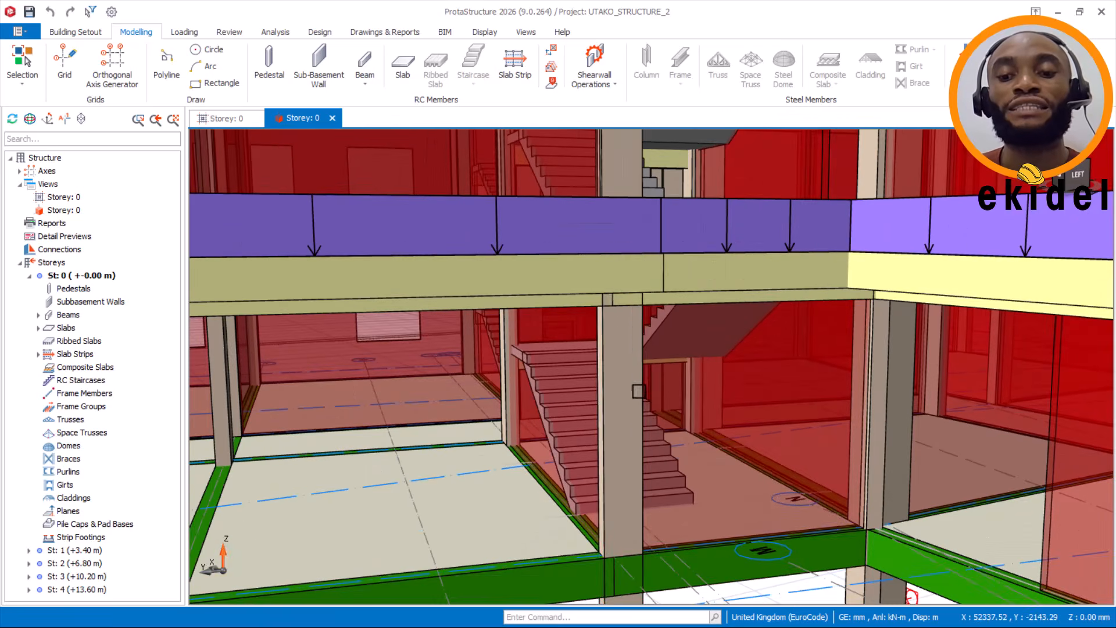
{"action": "middle_click_drag", "start_coordinate": [651, 388], "coordinate": [658, 388]}
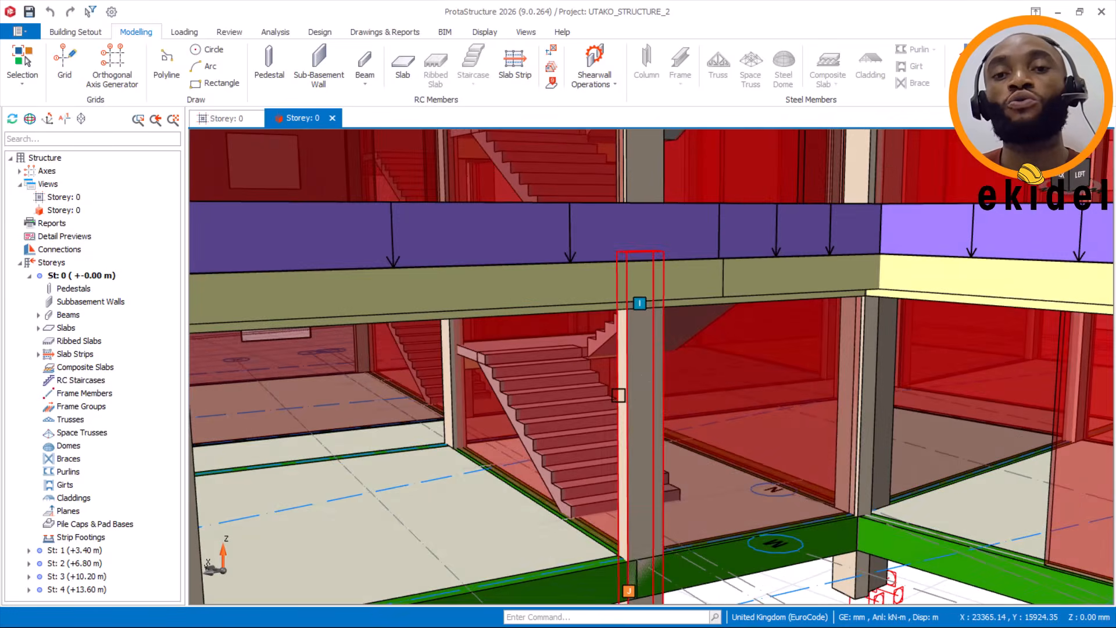
{"action": "scroll", "coordinate": [618, 395], "scroll_direction": "down", "scroll_amount": 5}
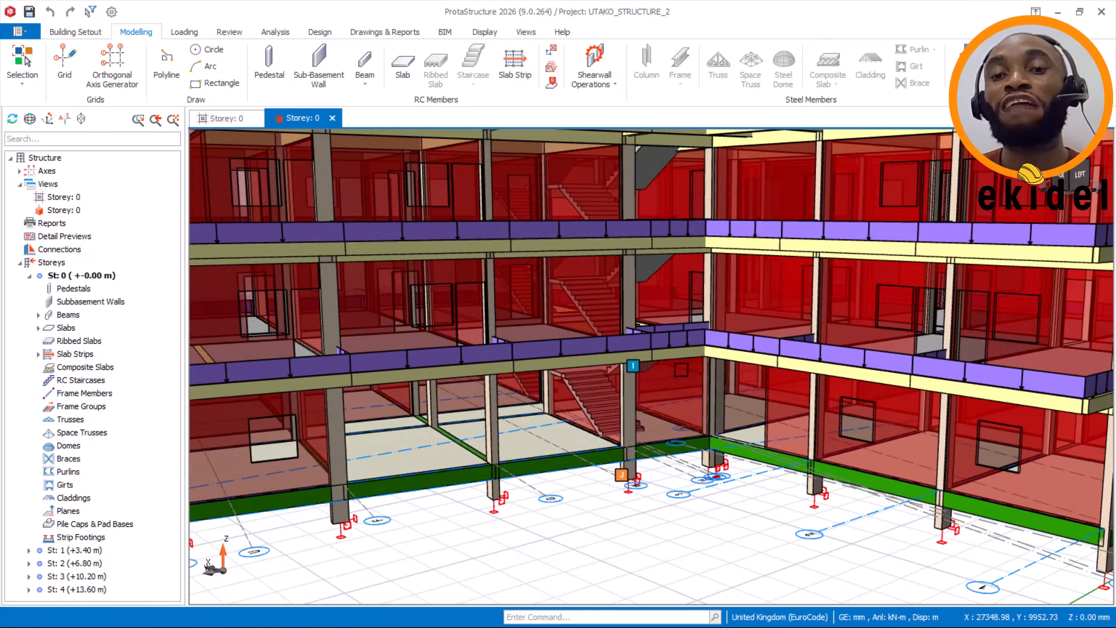
{"action": "middle_click_drag", "start_coordinate": [619, 395], "coordinate": [782, 263]}
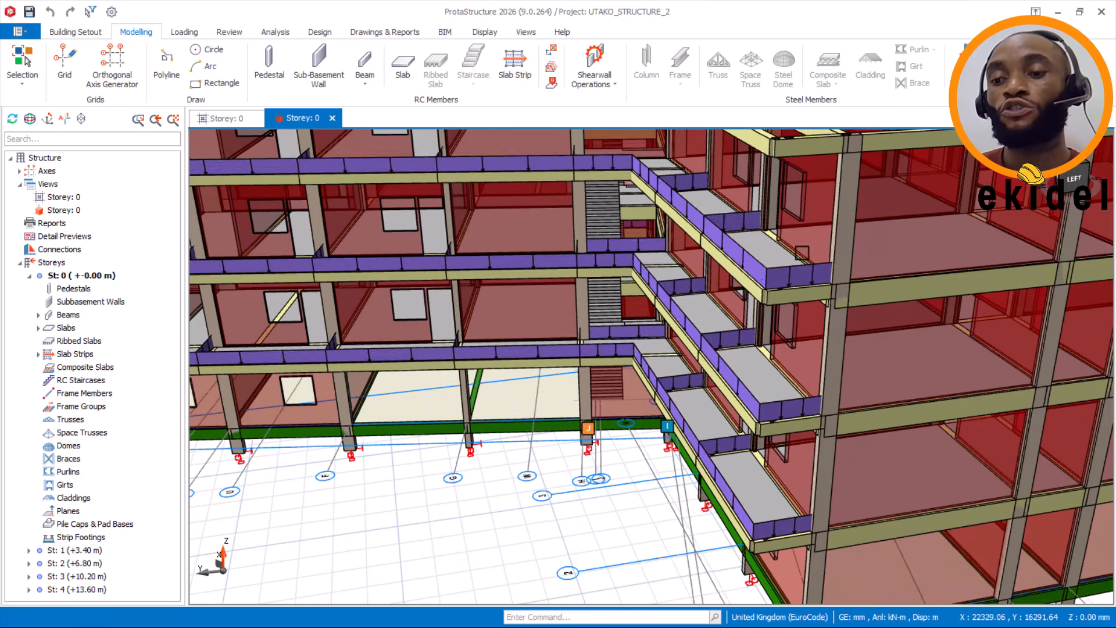
Switch to the 383 utako plan drawing in AutoCAD and examine the circled part of the floor plan.
{"action": "left_click", "coordinate": [1058, 13]}
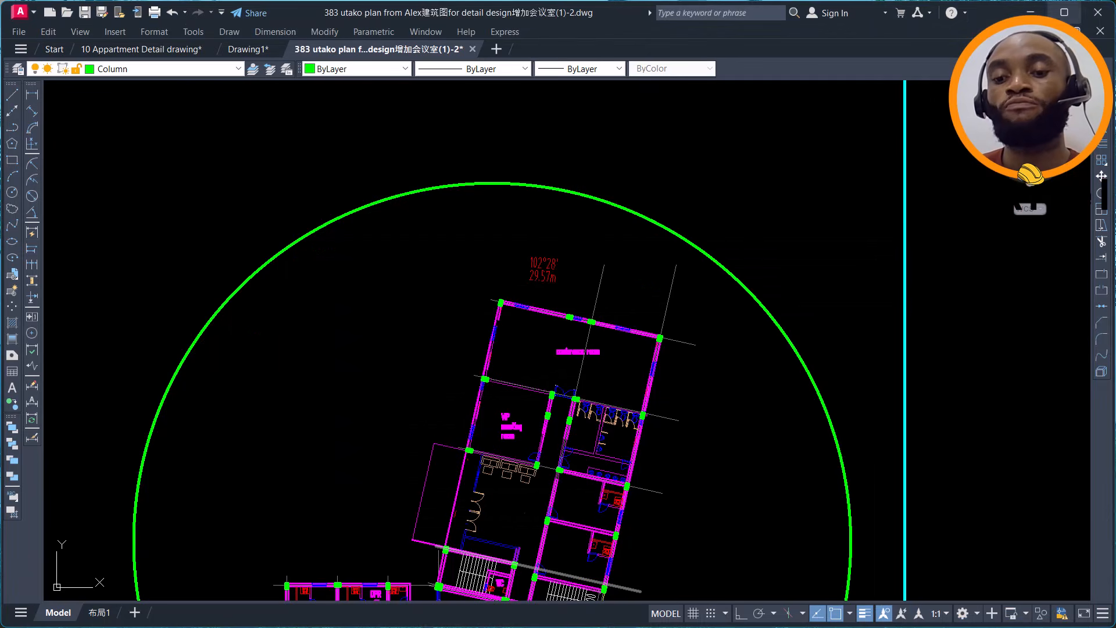
{"action": "scroll", "coordinate": [608, 238], "scroll_direction": "up", "scroll_amount": 2}
{"action": "scroll", "coordinate": [608, 237], "scroll_direction": "down", "scroll_amount": 5}
{"action": "scroll", "coordinate": [570, 232], "scroll_direction": "up", "scroll_amount": 4}
{"action": "scroll", "coordinate": [639, 180], "scroll_direction": "down", "scroll_amount": 1}
{"action": "scroll", "coordinate": [630, 207], "scroll_direction": "up", "scroll_amount": 2}
{"action": "scroll", "coordinate": [630, 242], "scroll_direction": "down", "scroll_amount": 5}
{"action": "middle_click_drag", "start_coordinate": [630, 242], "coordinate": [523, 430]}
{"action": "scroll", "coordinate": [573, 163], "scroll_direction": "up", "scroll_amount": 7}
{"action": "scroll", "coordinate": [618, 289], "scroll_direction": "down", "scroll_amount": 6}
{"action": "scroll", "coordinate": [760, 323], "scroll_direction": "up", "scroll_amount": 3}
{"action": "scroll", "coordinate": [800, 279], "scroll_direction": "down", "scroll_amount": 3}
{"action": "scroll", "coordinate": [800, 279], "scroll_direction": "down", "scroll_amount": 2}
{"action": "scroll", "coordinate": [692, 392], "scroll_direction": "up", "scroll_amount": 14}
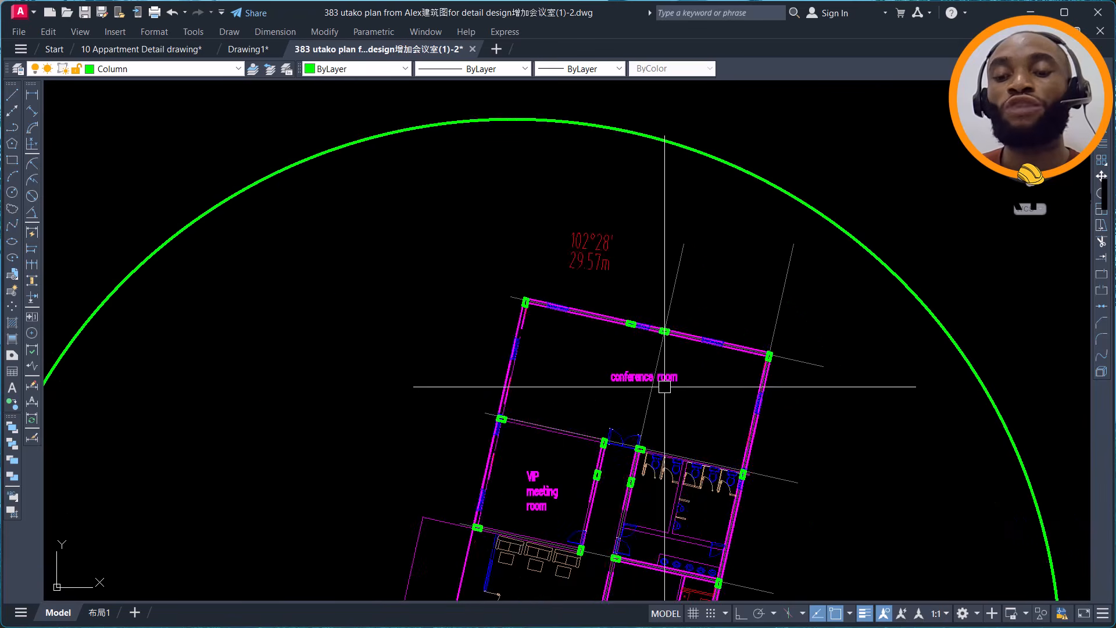
Outline the conference room on the floor plan with a temporary selection window to point out its extent.
{"action": "scroll", "coordinate": [622, 378], "scroll_direction": "up", "scroll_amount": 2}
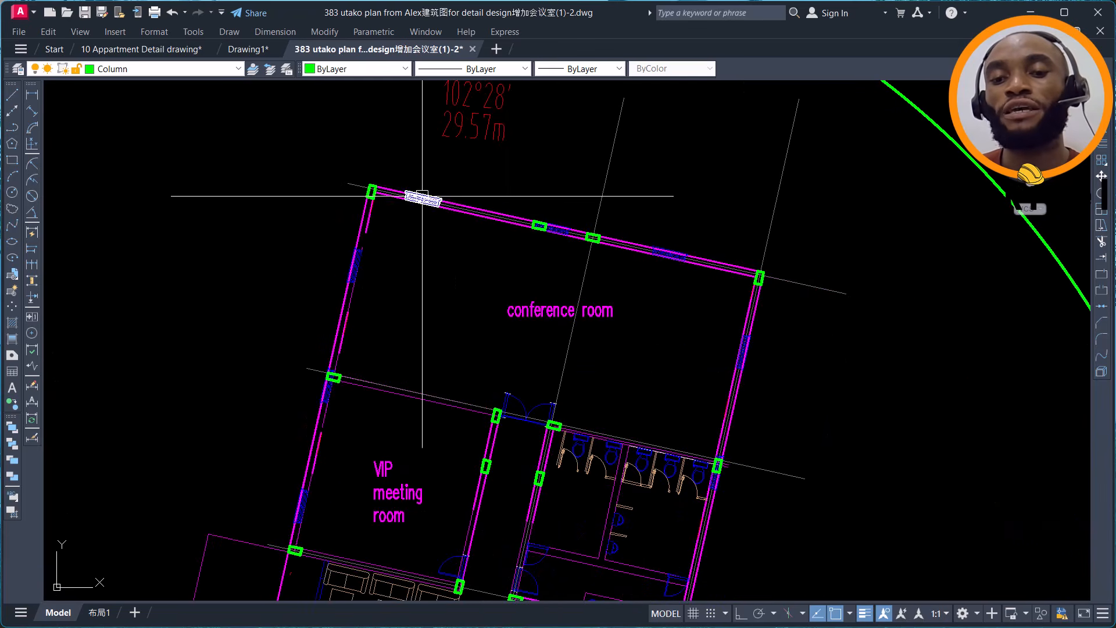
{"action": "left_click", "coordinate": [316, 151]}
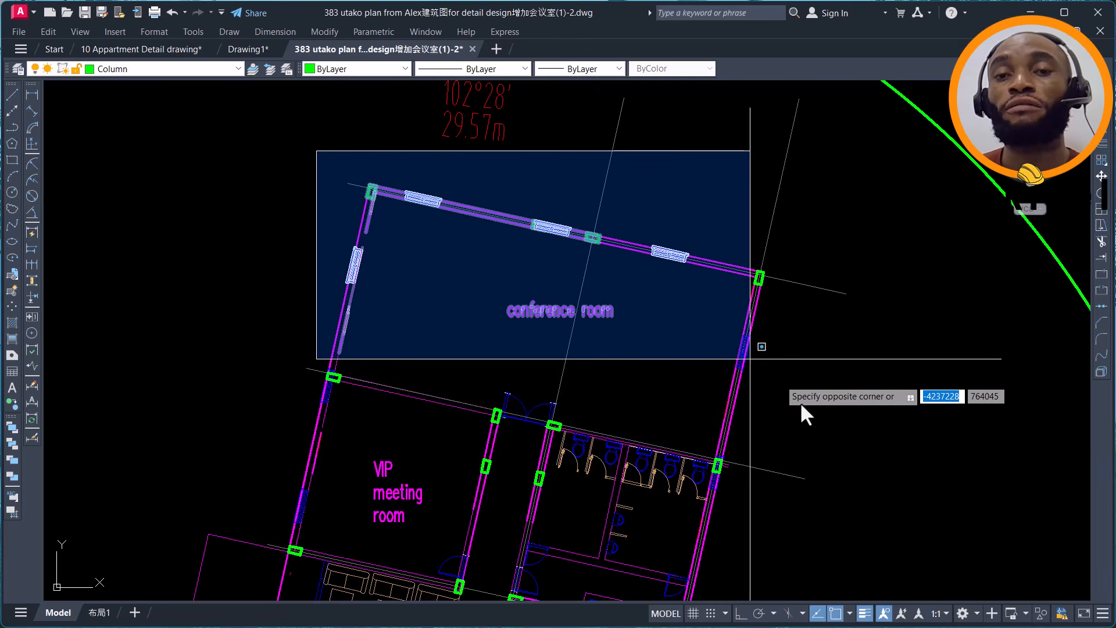
{"action": "scroll", "coordinate": [798, 403], "scroll_direction": "down", "scroll_amount": 4}
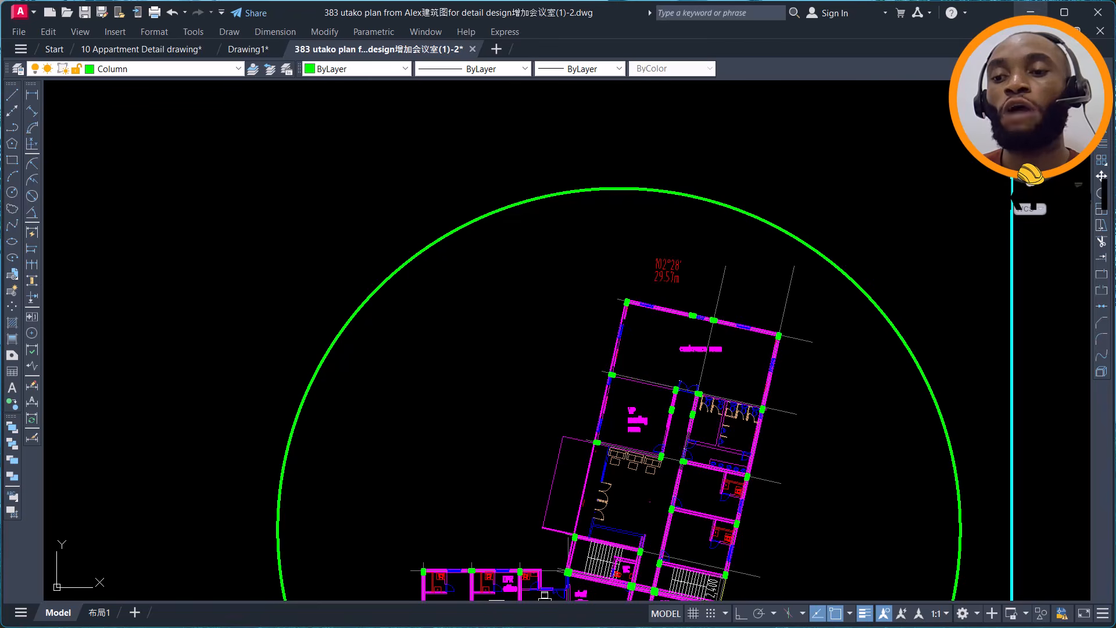
Switch back to the UTAKO_STRUCTURE_2 model in ProtaStructure and inspect its ground beams and slabs from below.
{"action": "left_click", "coordinate": [1029, 12]}
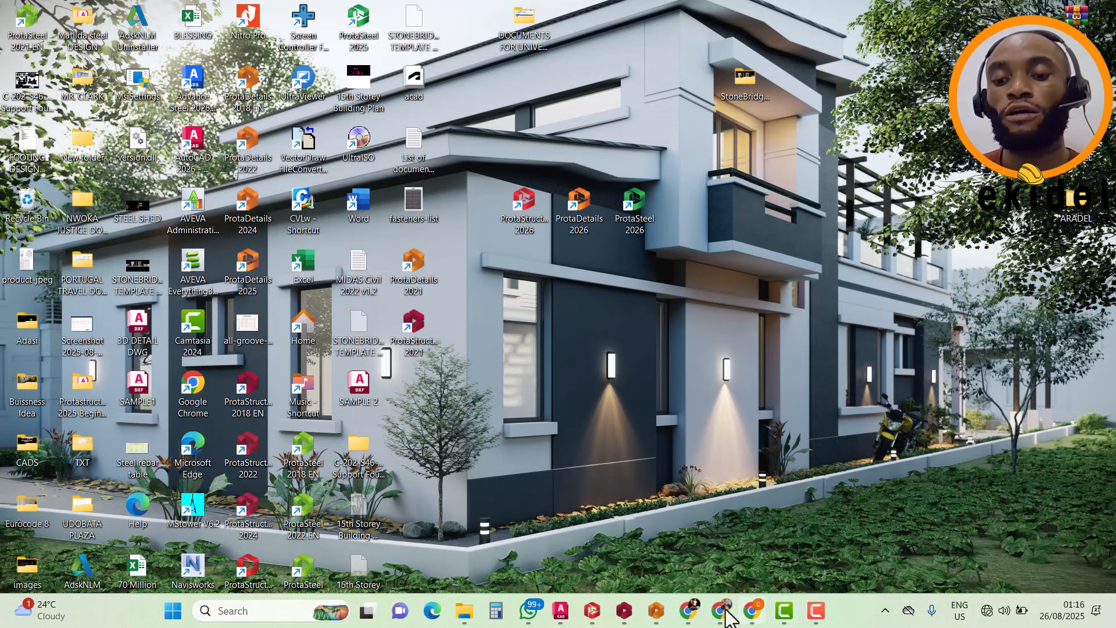
{"action": "left_click", "coordinate": [591, 611]}
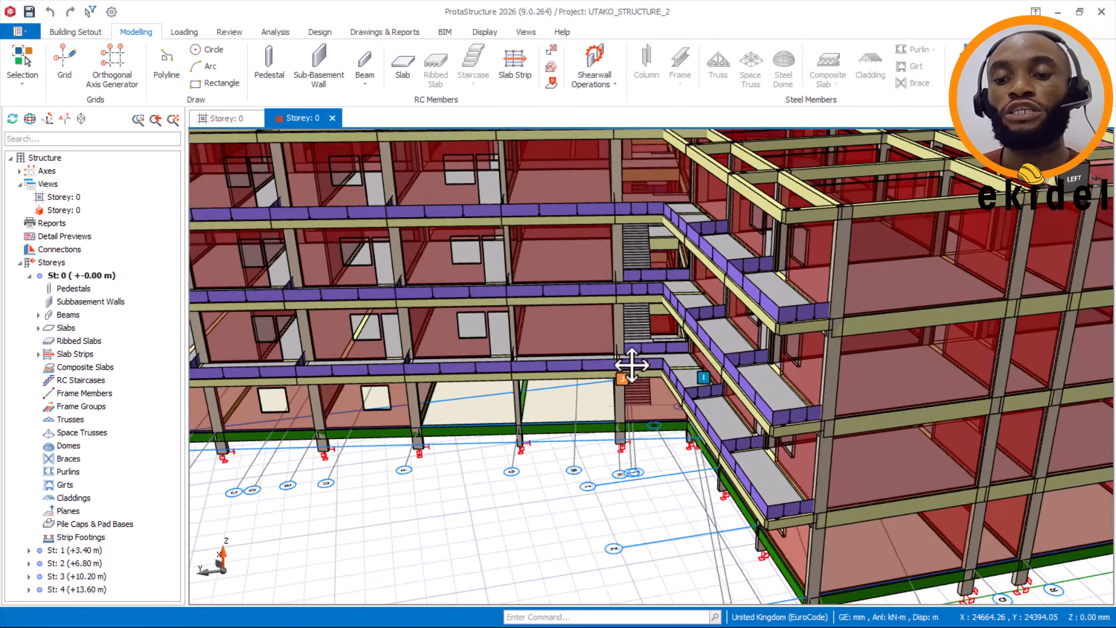
{"action": "middle_click_drag", "start_coordinate": [632, 365], "coordinate": [670, 396]}
{"action": "scroll", "coordinate": [670, 396], "scroll_direction": "down", "scroll_amount": 2}
{"action": "middle_click_drag", "start_coordinate": [384, 354], "coordinate": [436, 311], "text": "shift"}
{"action": "middle_click_drag", "start_coordinate": [338, 503], "coordinate": [575, 375]}
{"action": "scroll", "coordinate": [548, 436], "scroll_direction": "up", "scroll_amount": 2}
{"action": "middle_click_drag", "start_coordinate": [550, 437], "coordinate": [613, 294], "text": "shift"}
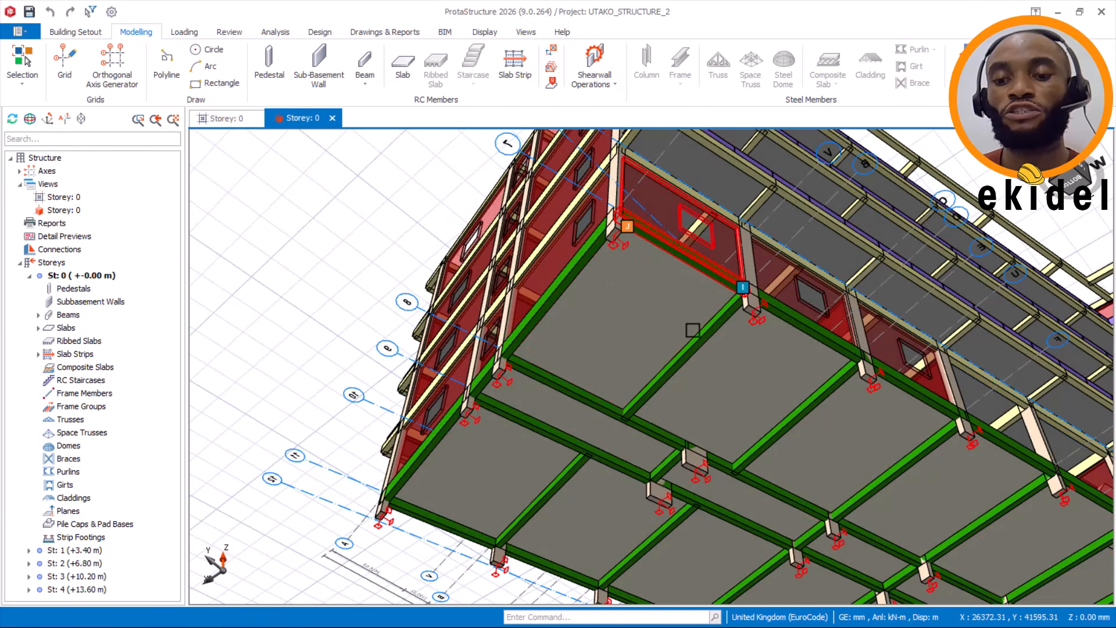
{"action": "mouse_move", "coordinate": [564, 453]}
{"action": "middle_mouse_down", "text": "shift"}
{"action": "mouse_move", "coordinate": [565, 399]}
{"action": "mouse_move", "coordinate": [506, 459]}
{"action": "middle_mouse_up", "text": "shift"}
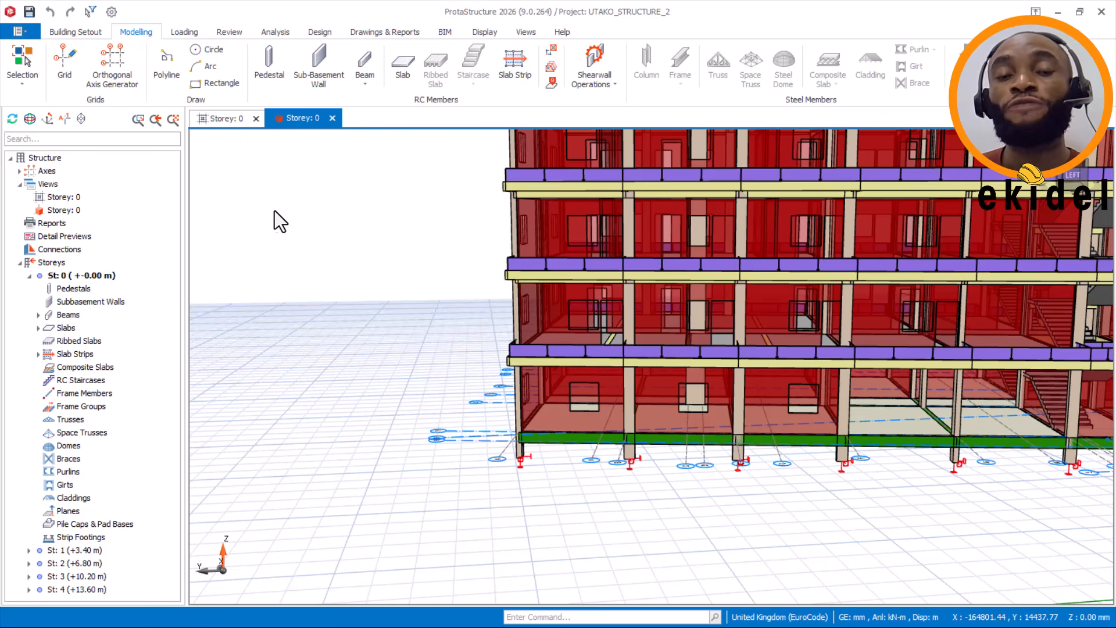
Show the Storey 0 plan view and examine the slab panels and beams between axes A and B.
{"action": "left_click", "coordinate": [225, 120]}
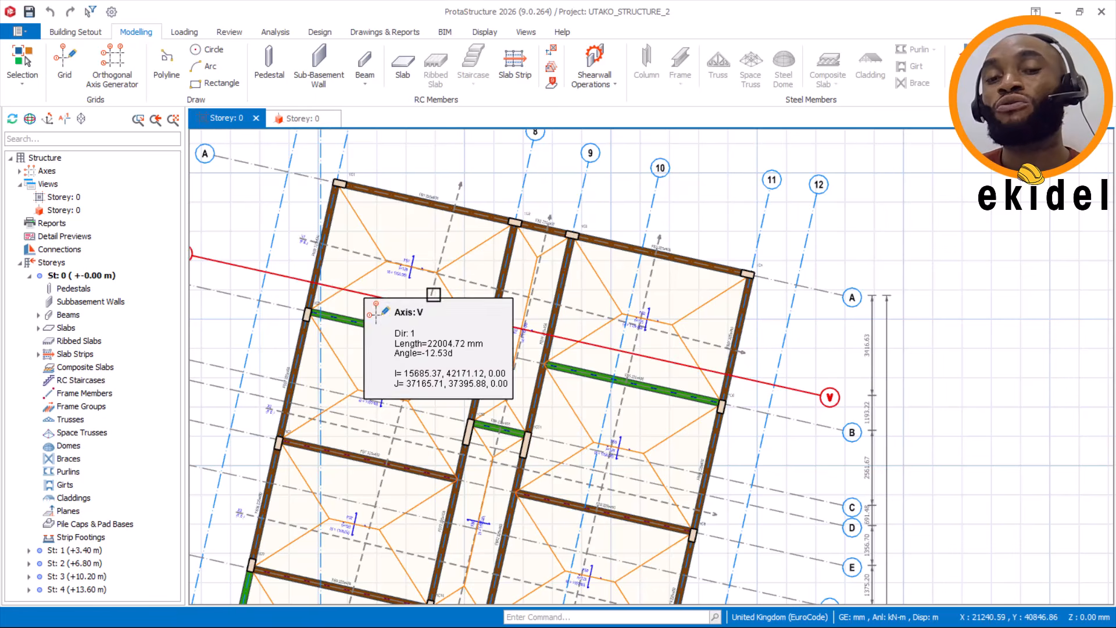
{"action": "mouse_move", "coordinate": [463, 251]}
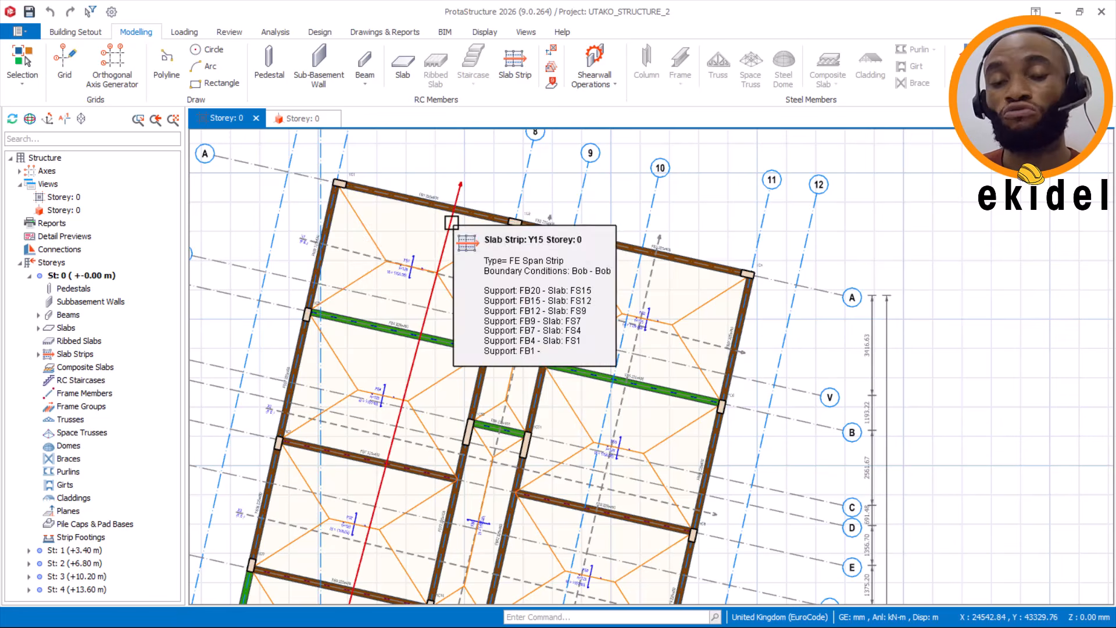
{"action": "middle_click_drag", "start_coordinate": [452, 223], "coordinate": [489, 232]}
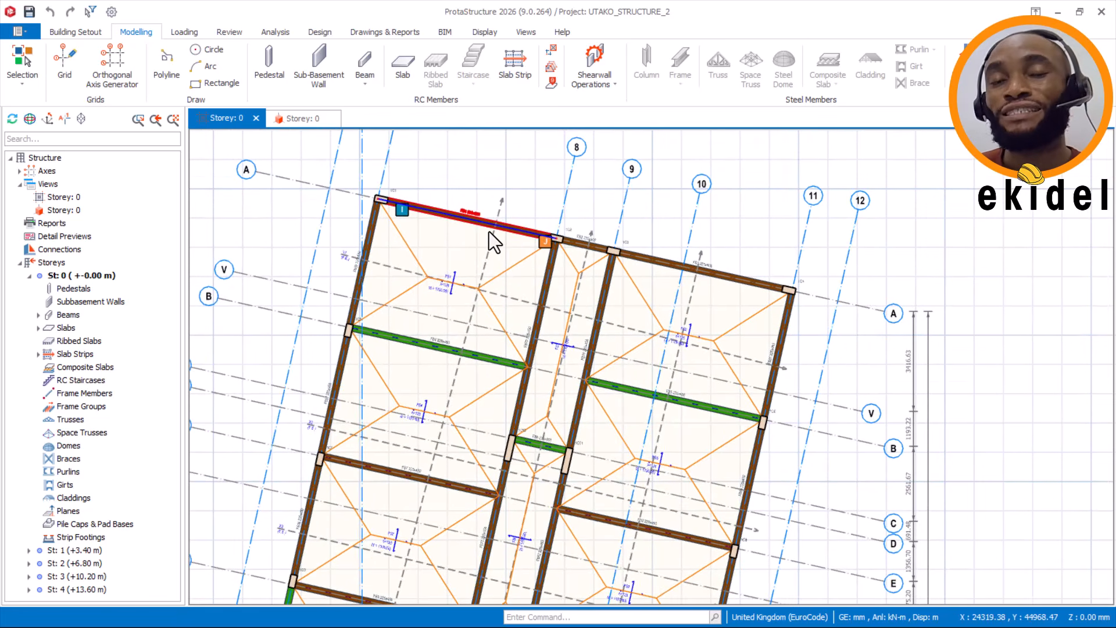
{"action": "scroll", "coordinate": [468, 239], "scroll_direction": "up", "scroll_amount": 3}
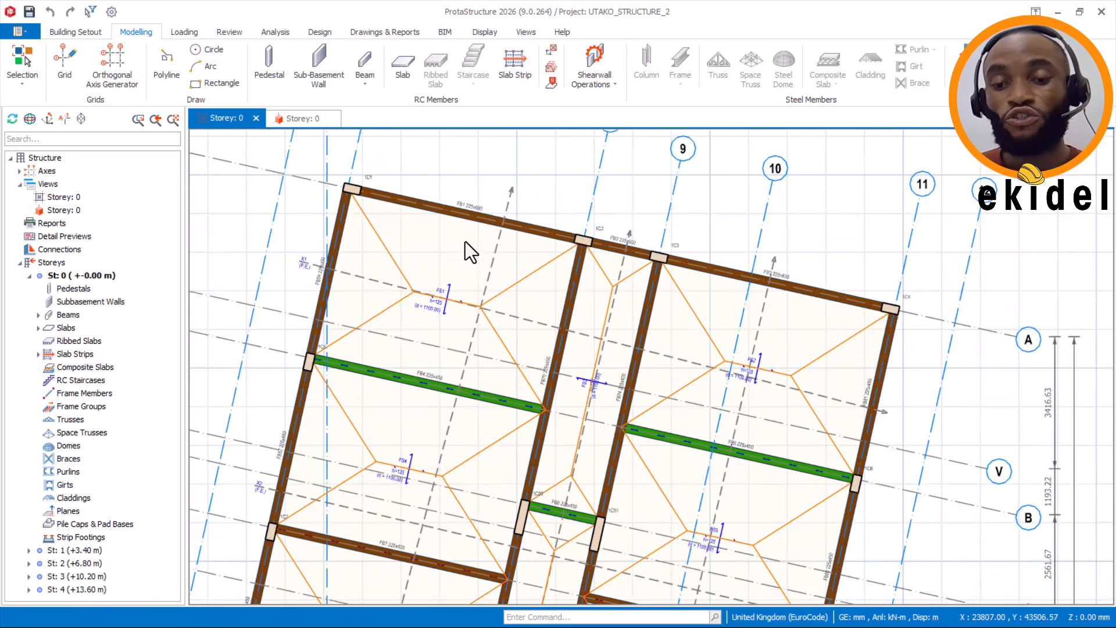
{"action": "scroll", "coordinate": [442, 186], "scroll_direction": "down", "scroll_amount": 3}
{"action": "scroll", "coordinate": [488, 207], "scroll_direction": "up", "scroll_amount": 1}
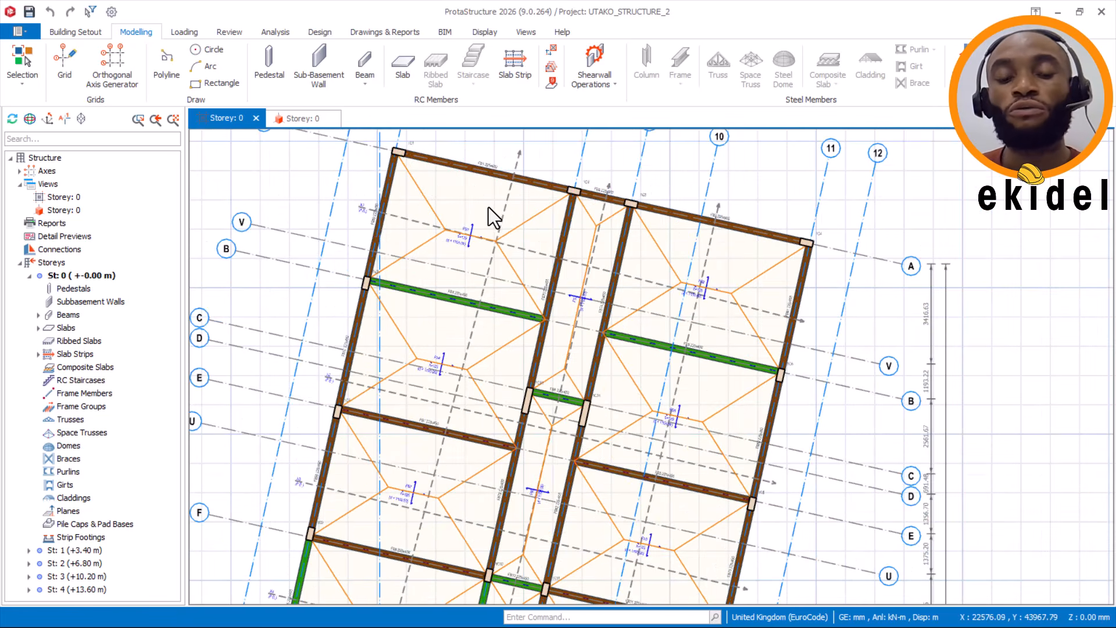
{"action": "scroll", "coordinate": [462, 192], "scroll_direction": "up", "scroll_amount": 1}
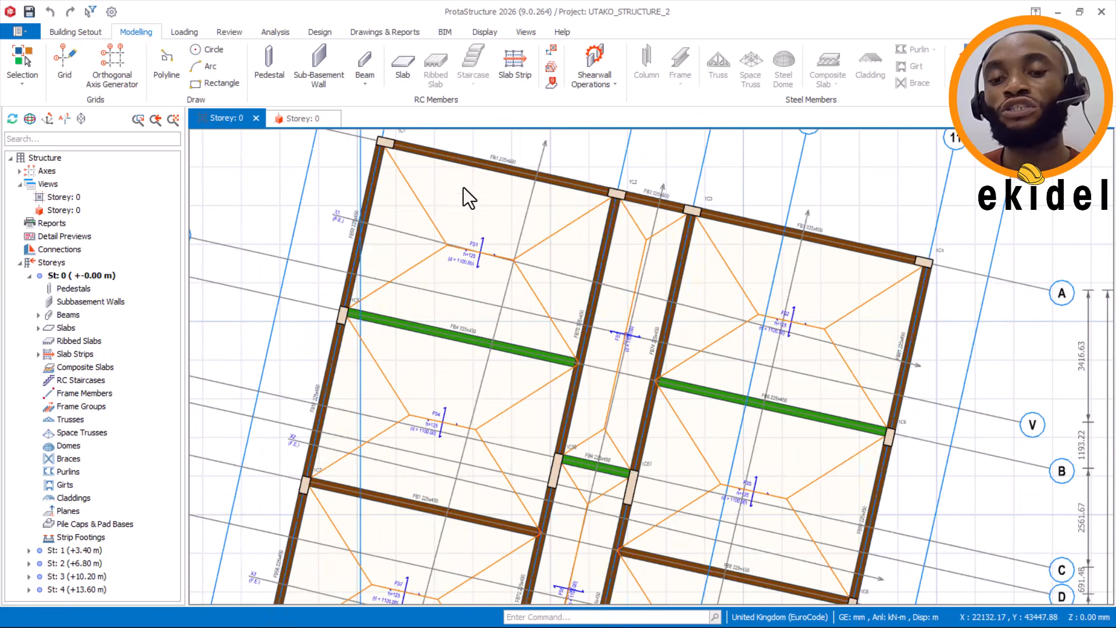
{"action": "scroll", "coordinate": [434, 235], "scroll_direction": "down", "scroll_amount": 3}
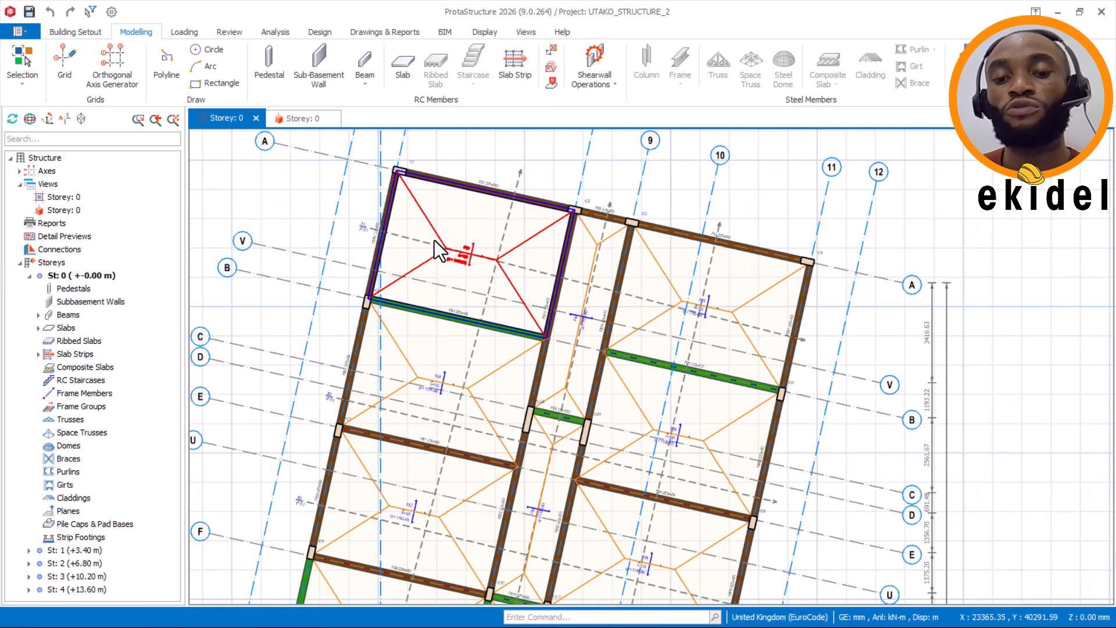
Show the Storey 0 model in 3D and inspect the sub-basement beams along the base of the long wing.
{"action": "scroll", "coordinate": [469, 205], "scroll_direction": "up", "scroll_amount": 1}
{"action": "scroll", "coordinate": [472, 204], "scroll_direction": "down", "scroll_amount": 3}
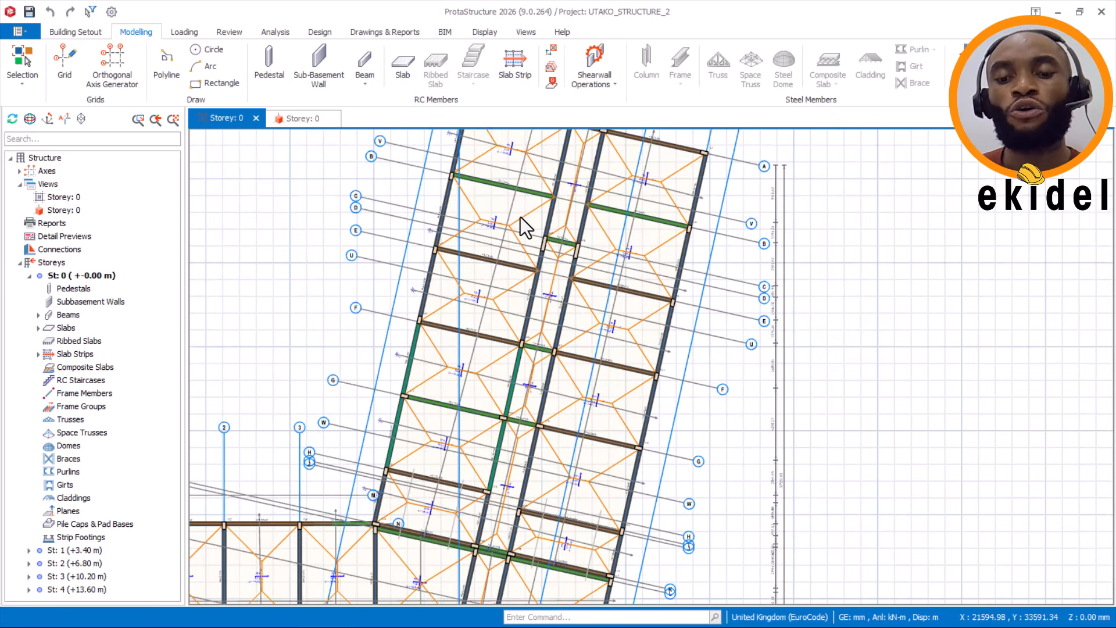
{"action": "scroll", "coordinate": [449, 270], "scroll_direction": "up", "scroll_amount": 1}
{"action": "scroll", "coordinate": [448, 269], "scroll_direction": "up", "scroll_amount": 5}
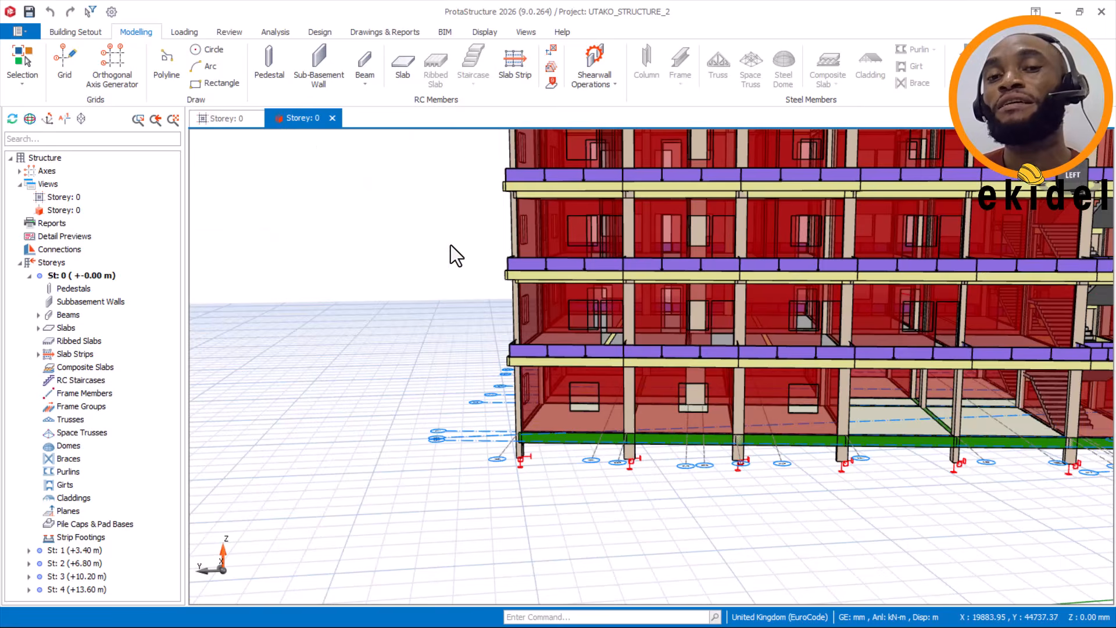
{"action": "middle_click_drag", "start_coordinate": [573, 384], "coordinate": [555, 372], "text": "shift"}
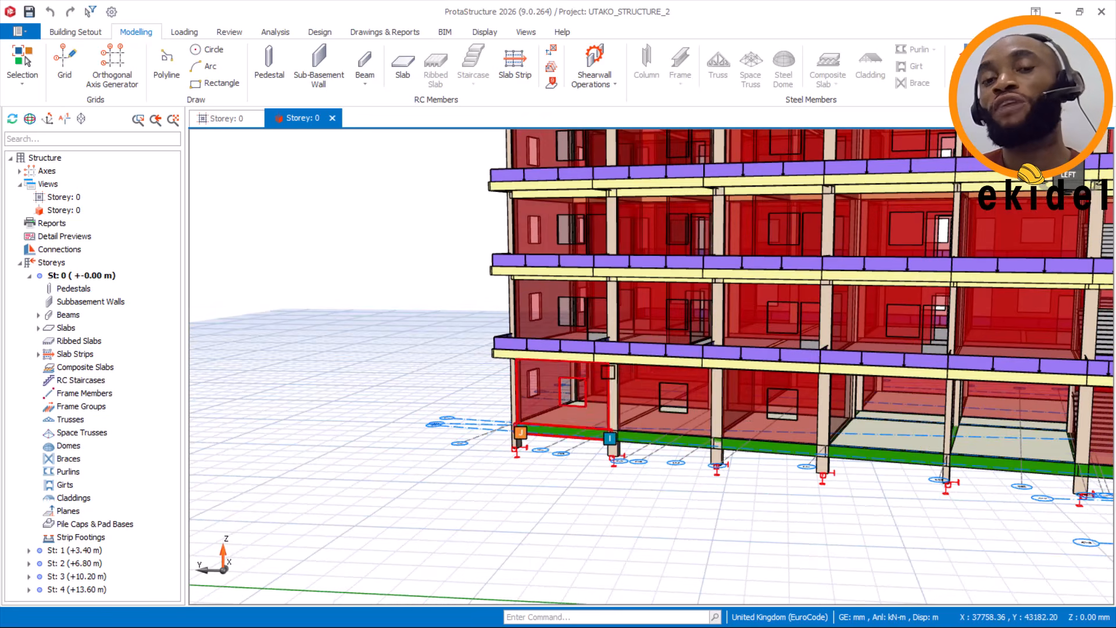
{"action": "mouse_move", "coordinate": [661, 386]}
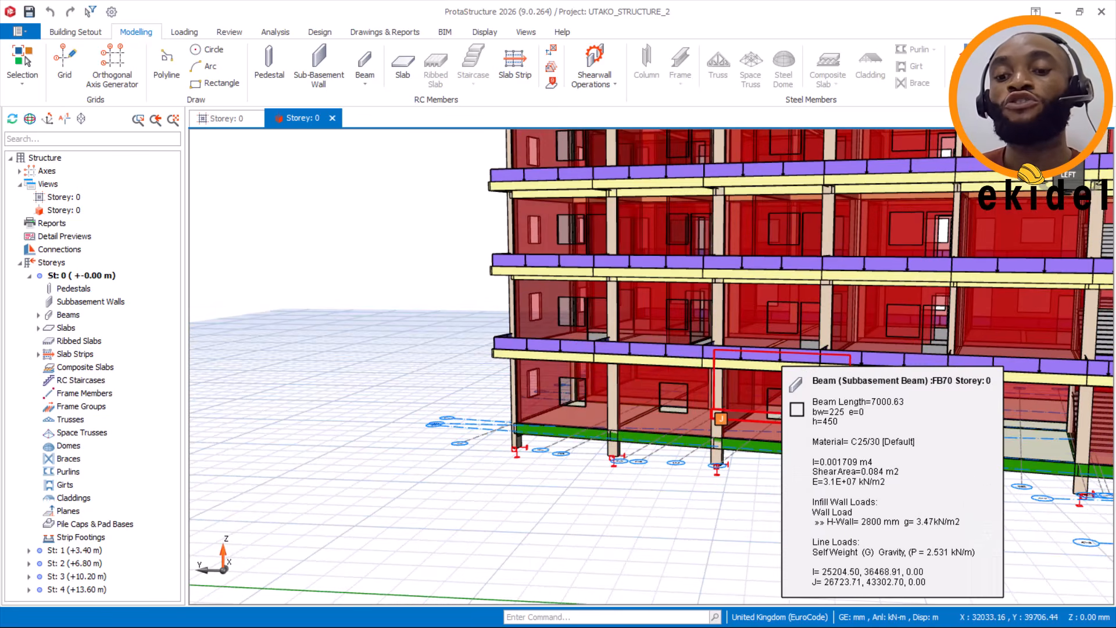
{"action": "middle_click_drag", "start_coordinate": [665, 461], "coordinate": [662, 400], "text": "shift"}
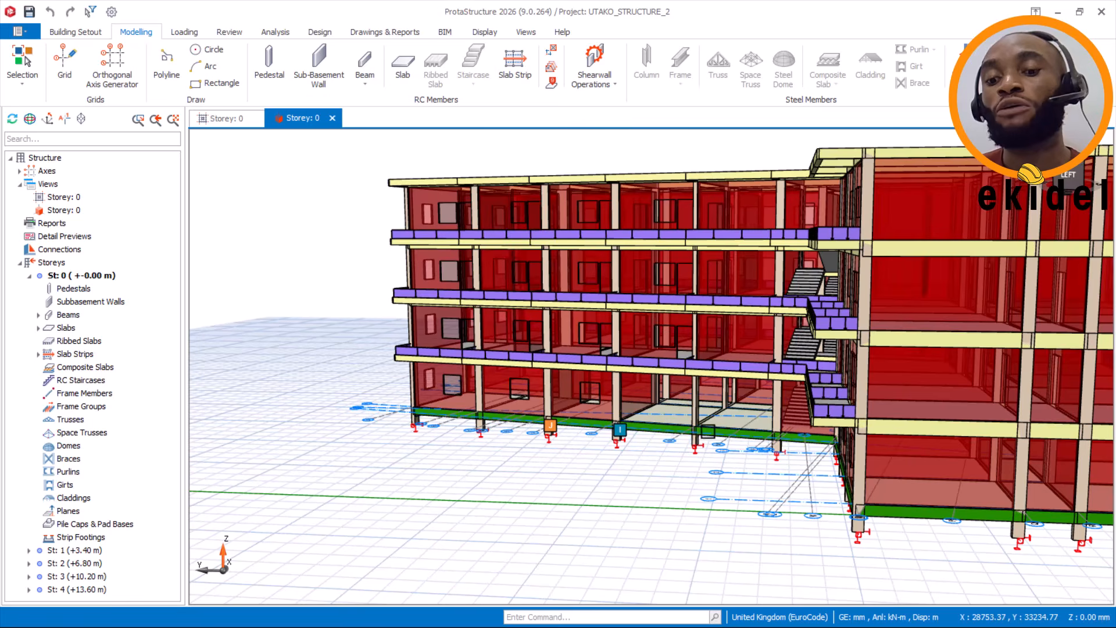
Examine the open ground-floor bay between axes F and G, reading the properties of its ground slab and sub-basement edge beam.
{"action": "scroll", "coordinate": [511, 424], "scroll_direction": "up", "scroll_amount": 5}
{"action": "scroll", "coordinate": [598, 420], "scroll_direction": "up", "scroll_amount": 3}
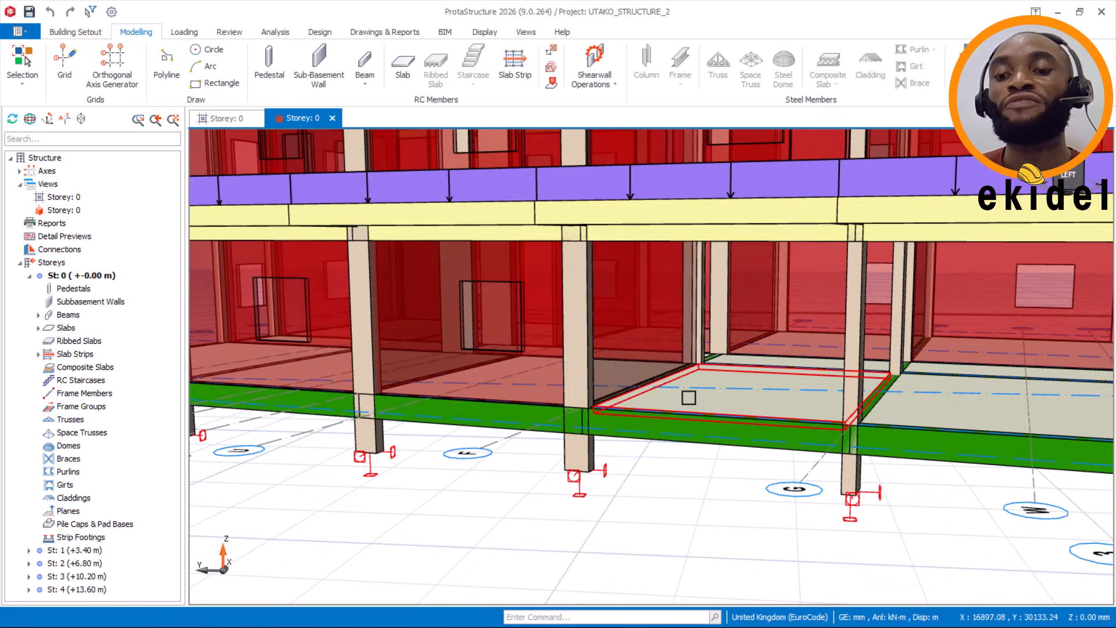
{"action": "mouse_move", "coordinate": [689, 398]}
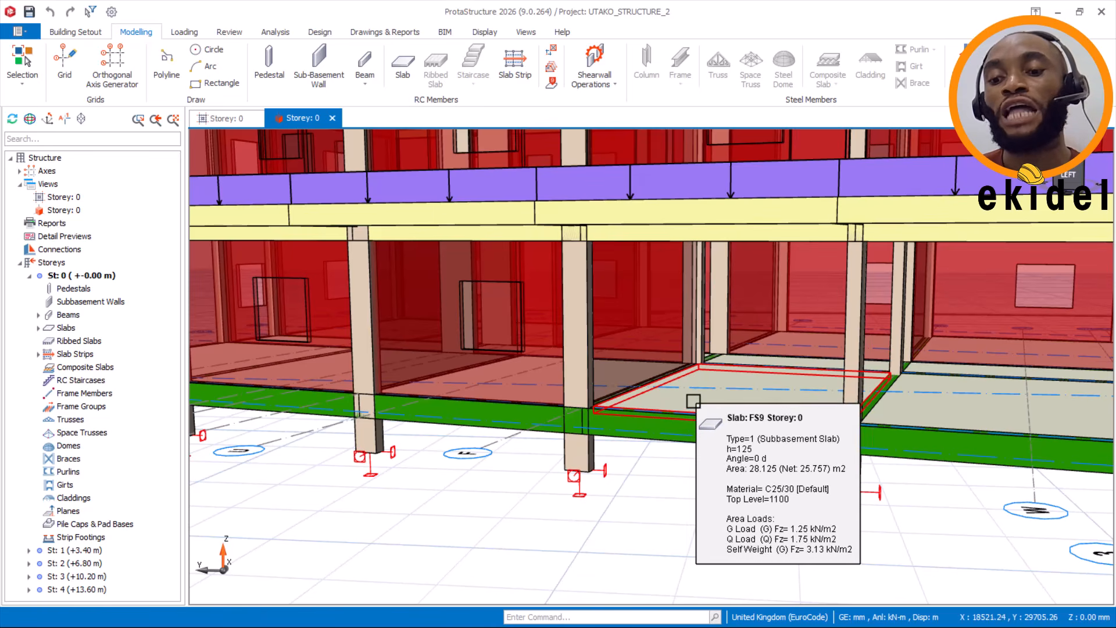
{"action": "mouse_move", "coordinate": [681, 422]}
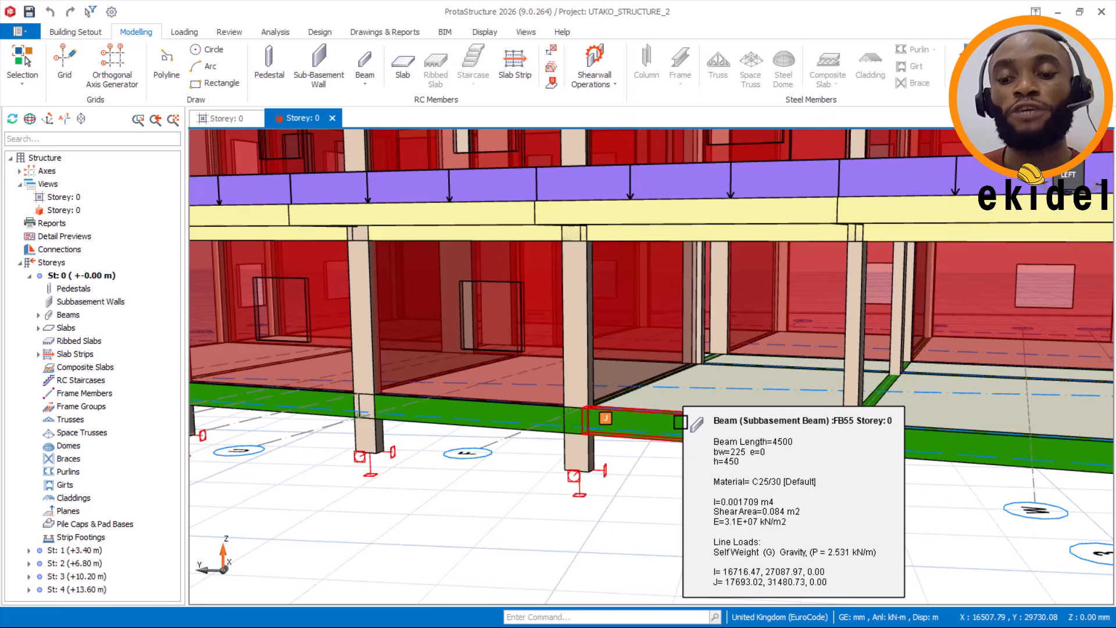
{"action": "scroll", "coordinate": [680, 420], "scroll_direction": "down", "scroll_amount": 1}
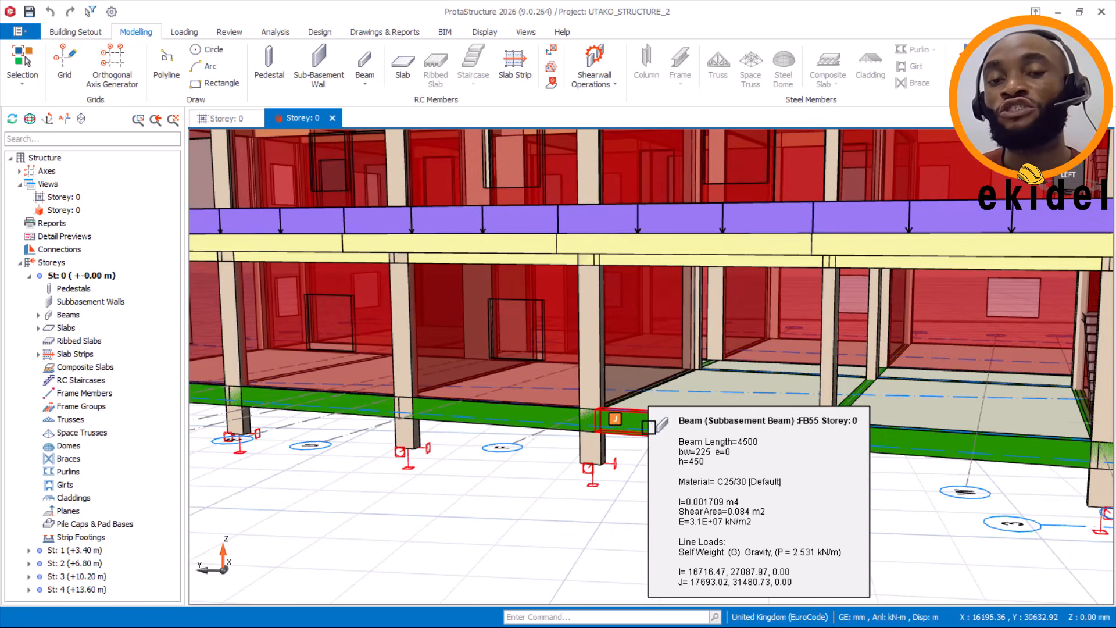
{"action": "scroll", "coordinate": [674, 442], "scroll_direction": "down", "scroll_amount": 1}
{"action": "mouse_move", "coordinate": [690, 417]}
{"action": "middle_mouse_down"}
{"action": "mouse_move", "coordinate": [710, 430]}
{"action": "mouse_move", "coordinate": [713, 418]}
{"action": "middle_mouse_up"}
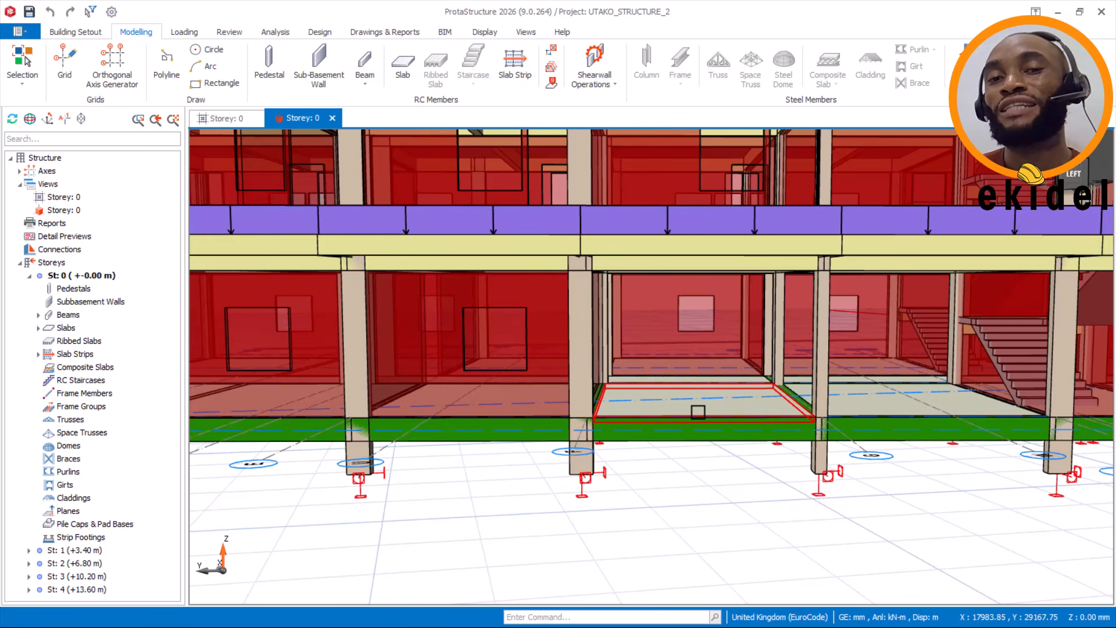
Inspect the building's upper floors in 3D and read the properties of a Storey 1 facade beam.
{"action": "scroll", "coordinate": [698, 411], "scroll_direction": "down", "scroll_amount": 4}
{"action": "scroll", "coordinate": [697, 423], "scroll_direction": "down", "scroll_amount": 1}
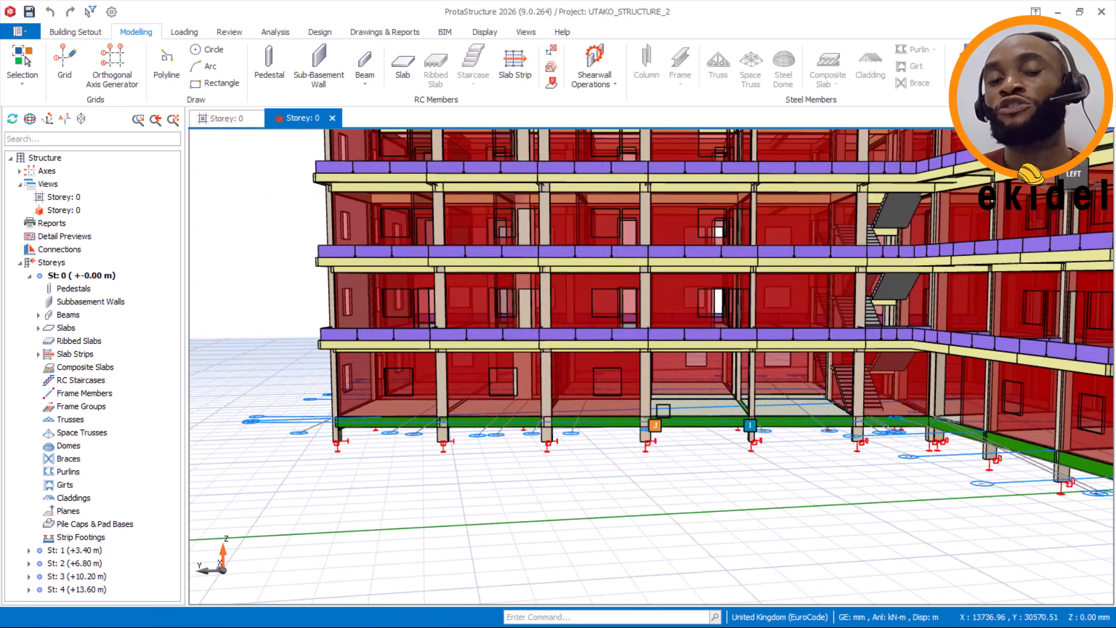
{"action": "mouse_move", "coordinate": [553, 294]}
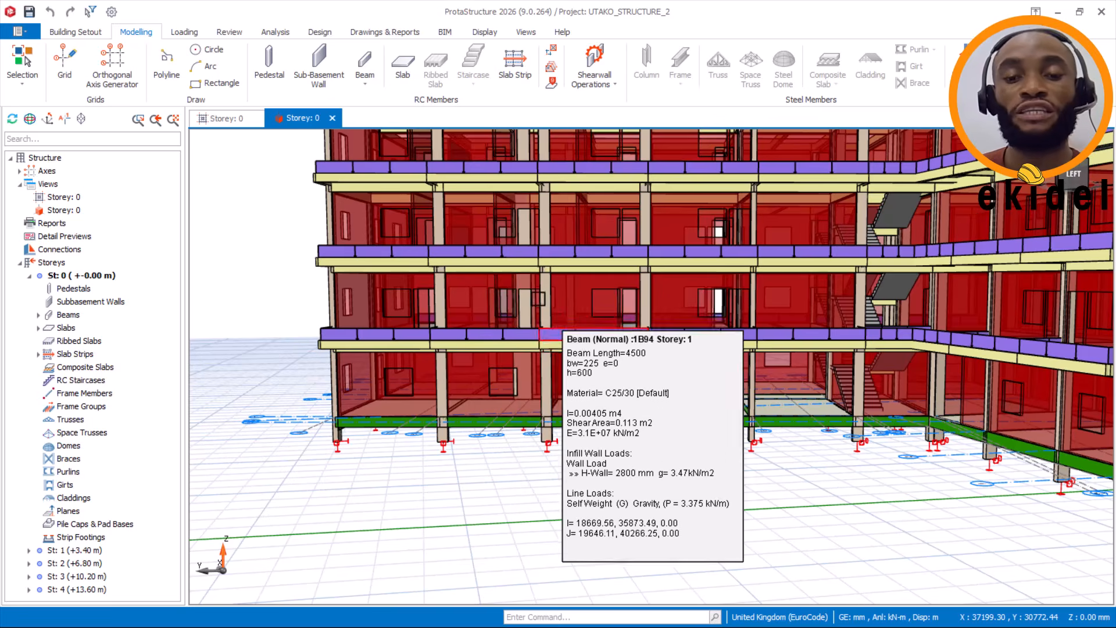
{"action": "scroll", "coordinate": [523, 326], "scroll_direction": "down", "scroll_amount": 2}
{"action": "scroll", "coordinate": [547, 304], "scroll_direction": "up", "scroll_amount": 2}
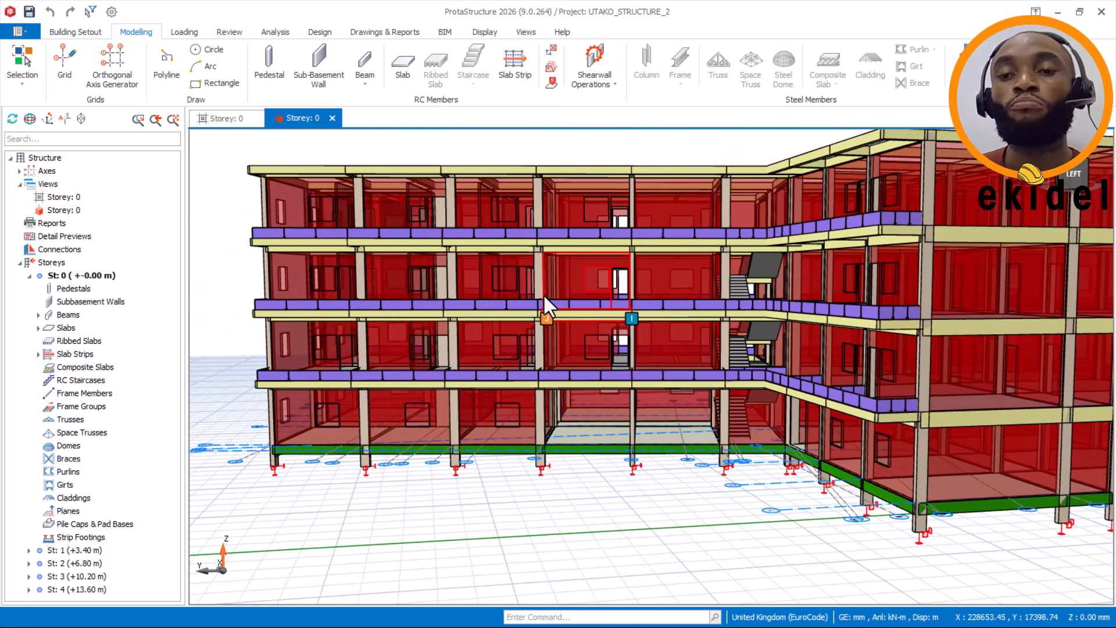
{"action": "scroll", "coordinate": [546, 304], "scroll_direction": "down", "scroll_amount": 1}
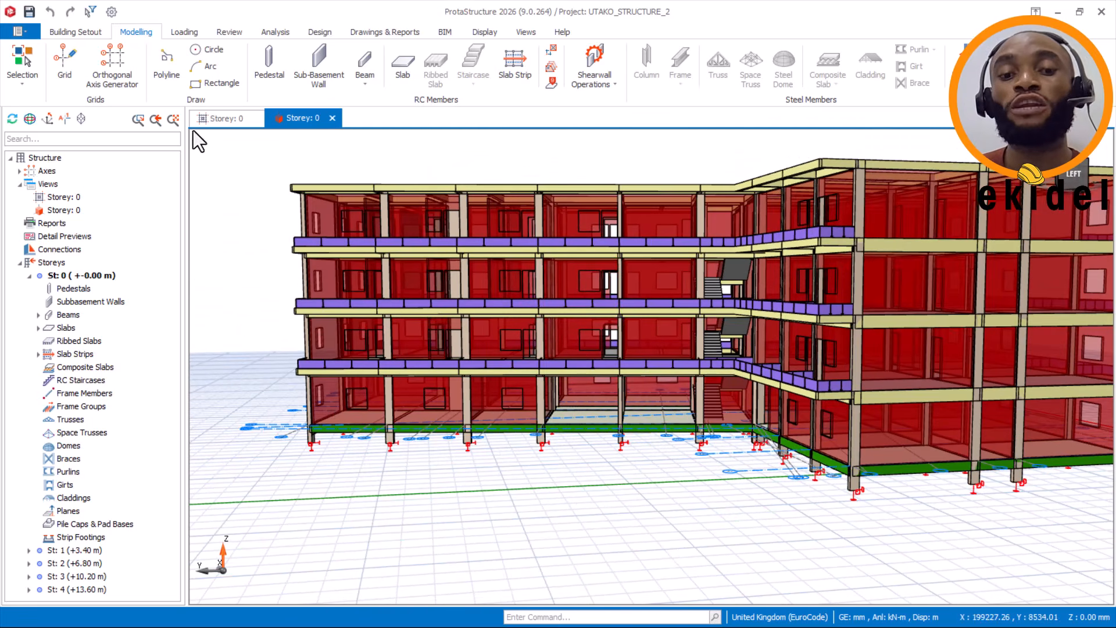
Return to the Storey 0 plan view and display the available beam types, Foundation Beam and Subbasement Beam, without starting either command.
{"action": "left_click", "coordinate": [221, 121]}
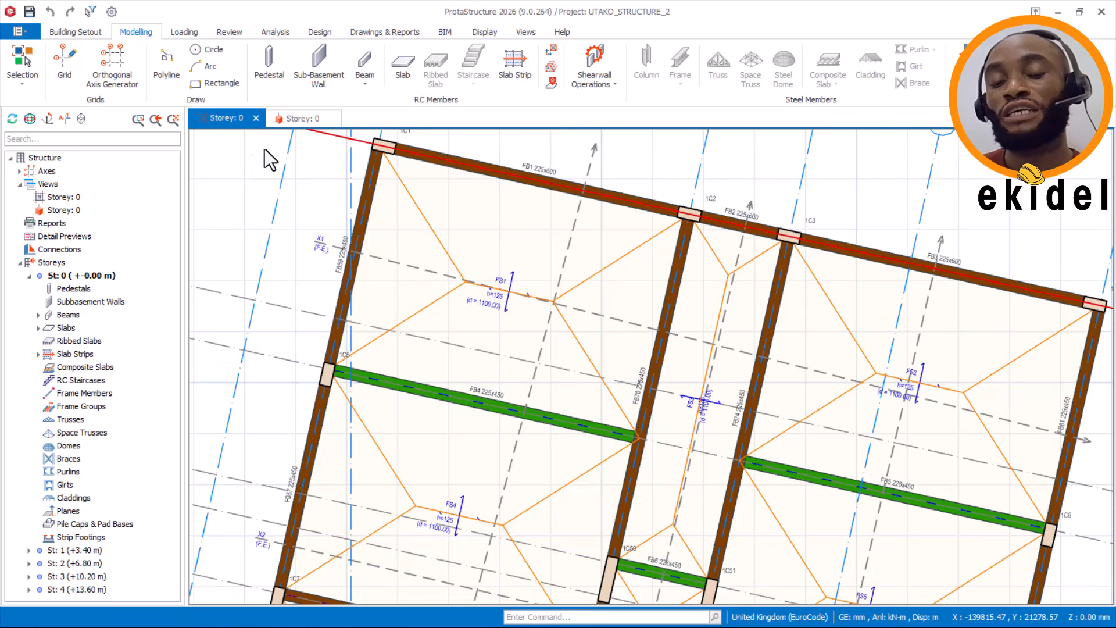
{"action": "scroll", "coordinate": [482, 190], "scroll_direction": "down", "scroll_amount": 3}
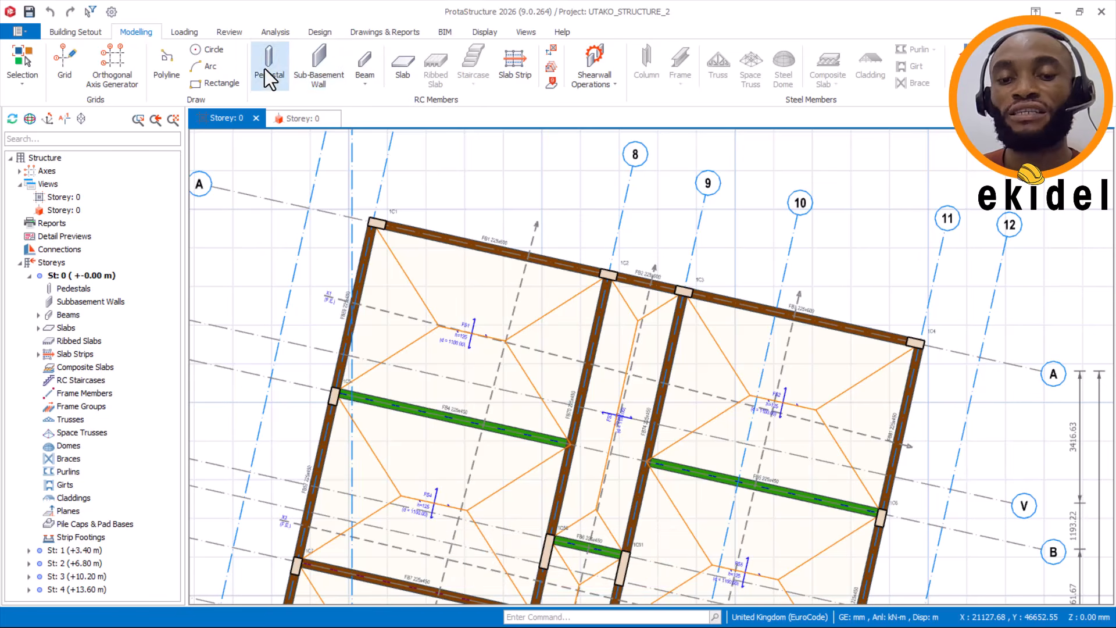
{"action": "left_click", "coordinate": [366, 83]}
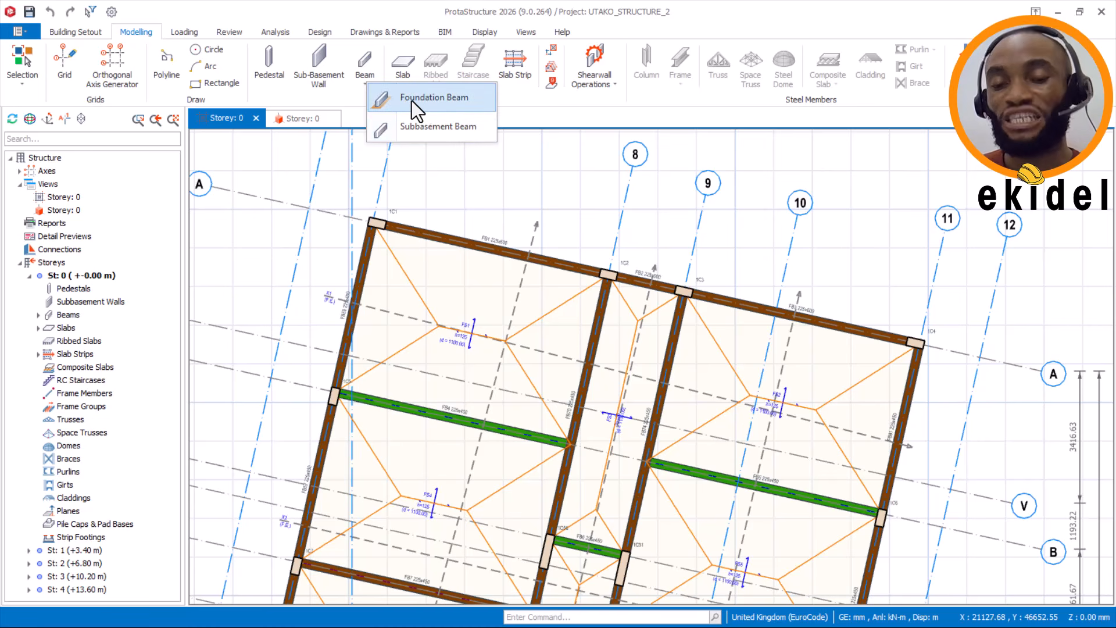
{"action": "left_click", "coordinate": [496, 194]}
{"action": "scroll", "coordinate": [493, 220], "scroll_direction": "down", "scroll_amount": 3}
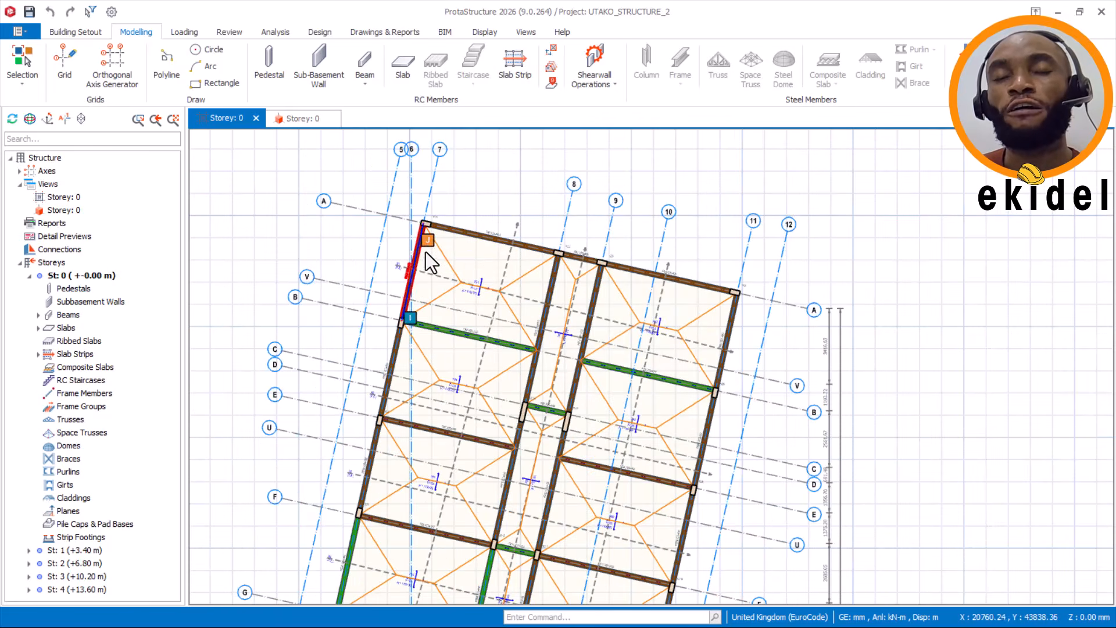
{"action": "scroll", "coordinate": [430, 265], "scroll_direction": "up", "scroll_amount": 3}
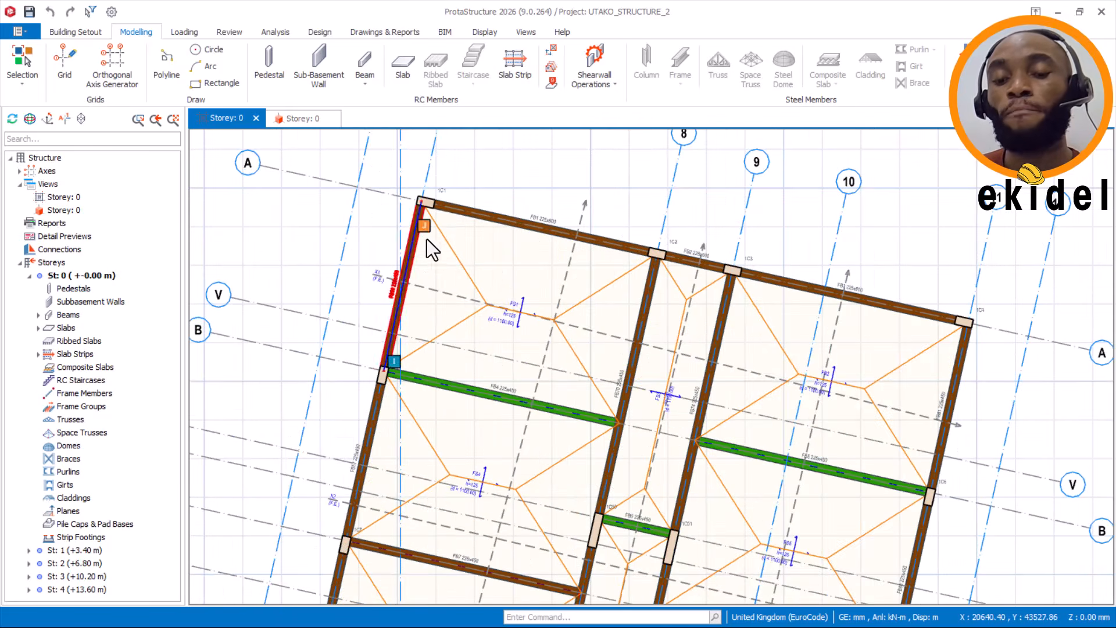
Highlight axes A, 7, C and 11 together on the Storey 0 plan to point out the grid lines.
{"action": "left_click_drag", "start_coordinate": [365, 160], "coordinate": [413, 169]}
{"action": "left_click", "coordinate": [375, 182]}
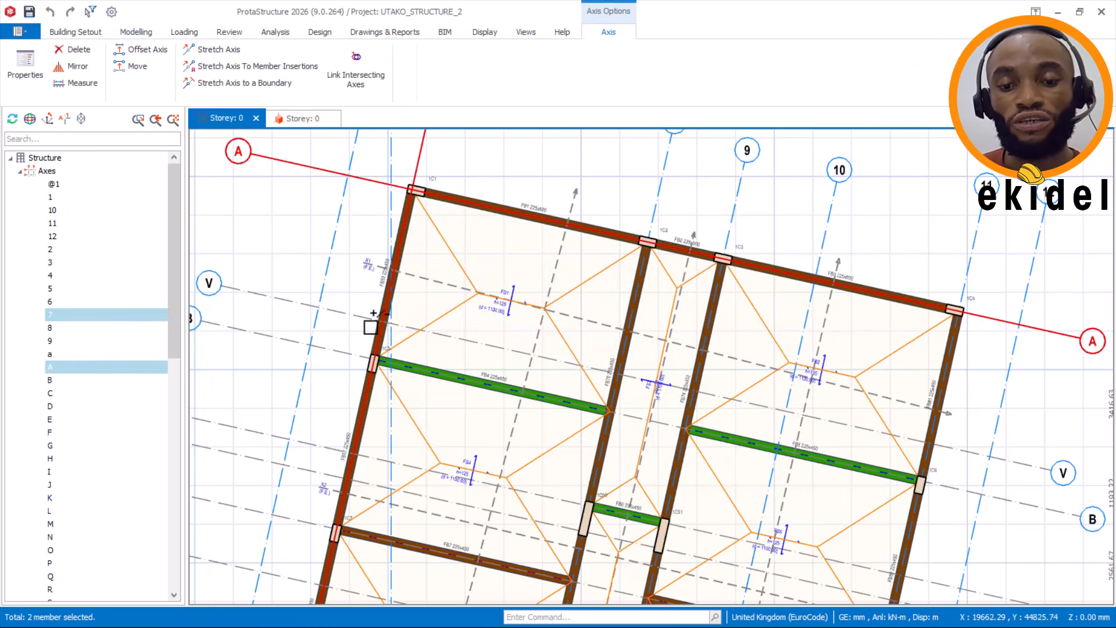
{"action": "left_click", "coordinate": [327, 447]}
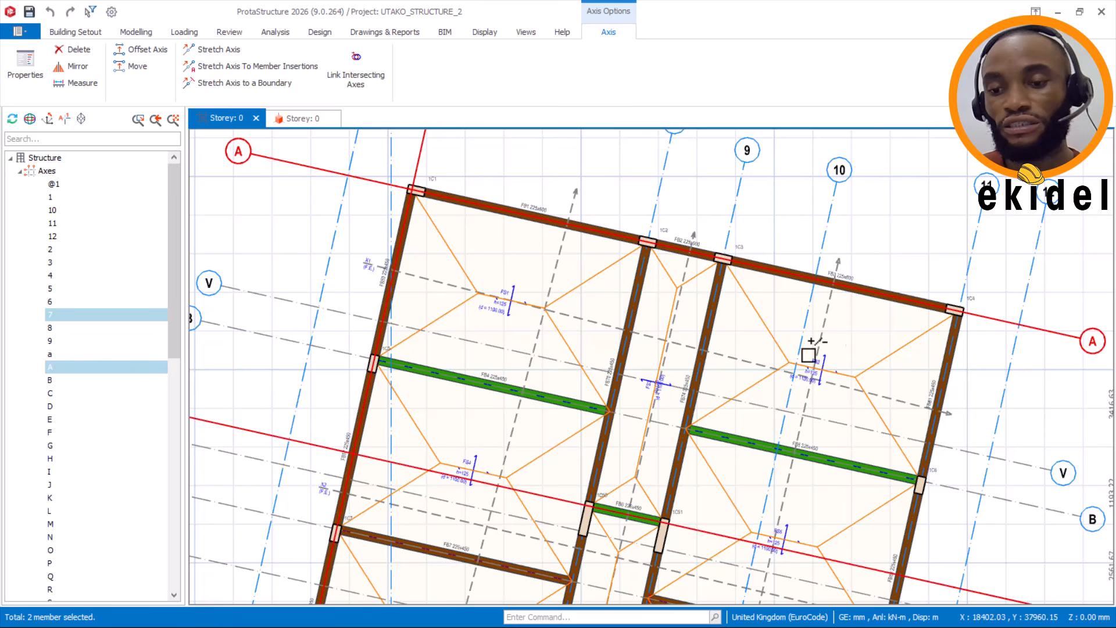
{"action": "left_click", "coordinate": [970, 260]}
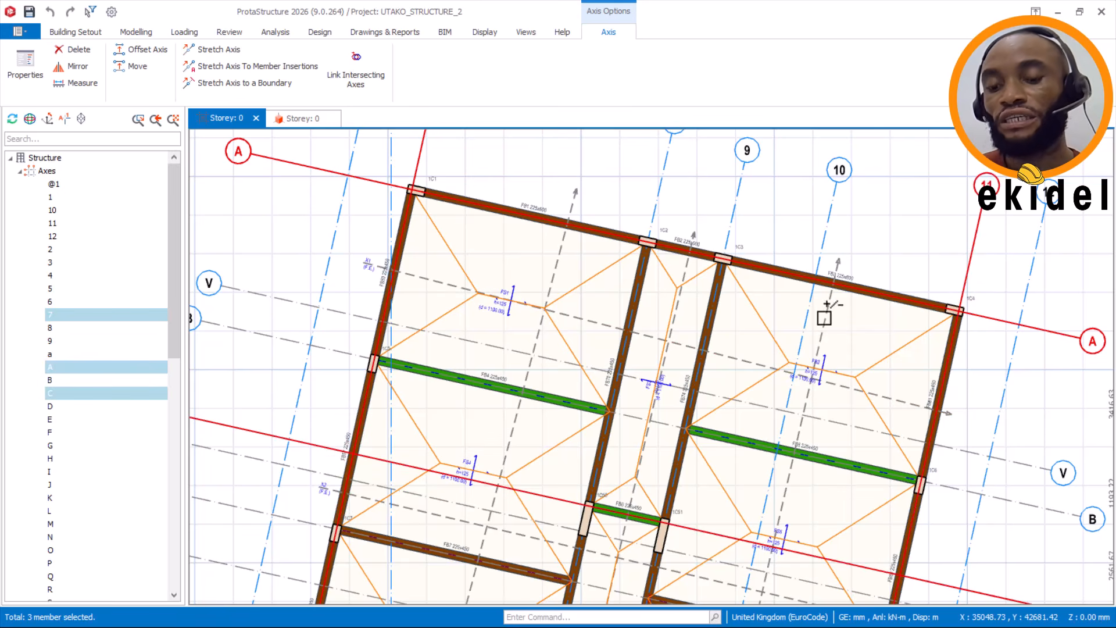
{"action": "scroll", "coordinate": [605, 259], "scroll_direction": "down", "scroll_amount": 3}
{"action": "scroll", "coordinate": [785, 320], "scroll_direction": "up", "scroll_amount": 3}
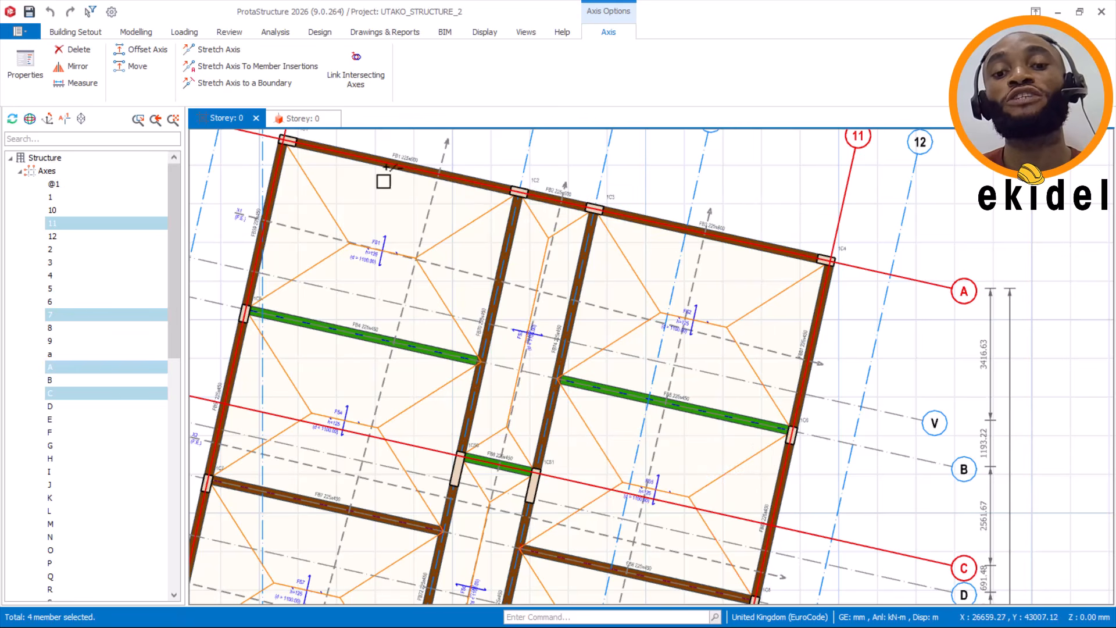
Replace the axis selection with beams FB1, FB3, FB59 and FB70 and slabs FS2 and FS3.
{"action": "middle_click_drag", "start_coordinate": [639, 254], "coordinate": [677, 320]}
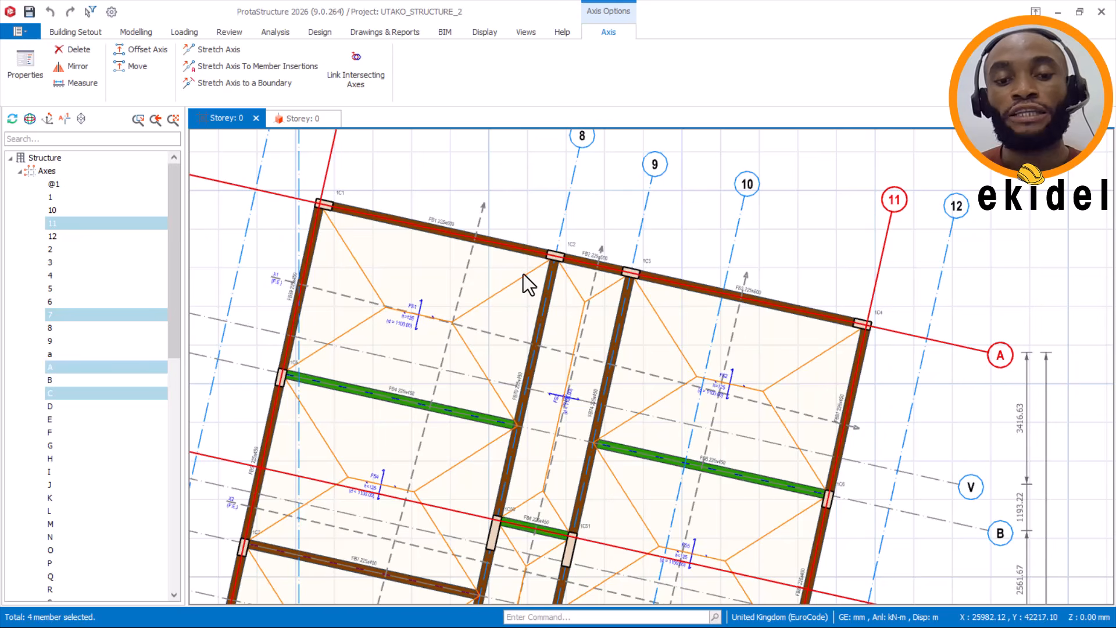
{"action": "scroll", "coordinate": [451, 197], "scroll_direction": "down", "scroll_amount": 2}
{"action": "scroll", "coordinate": [443, 218], "scroll_direction": "up", "scroll_amount": 2}
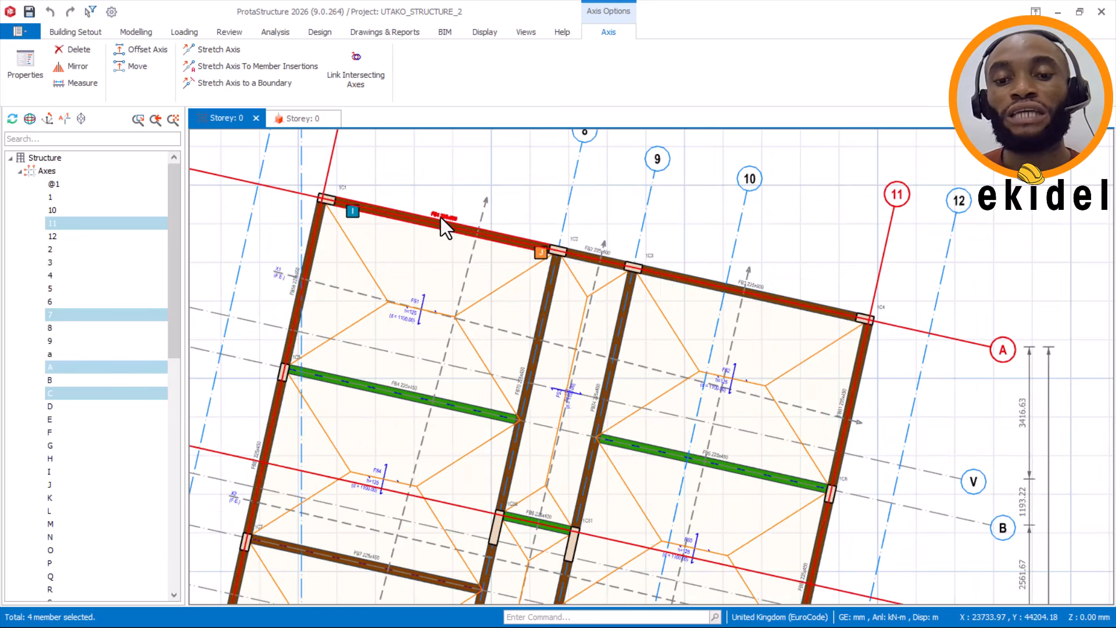
{"action": "left_click", "coordinate": [440, 217]}
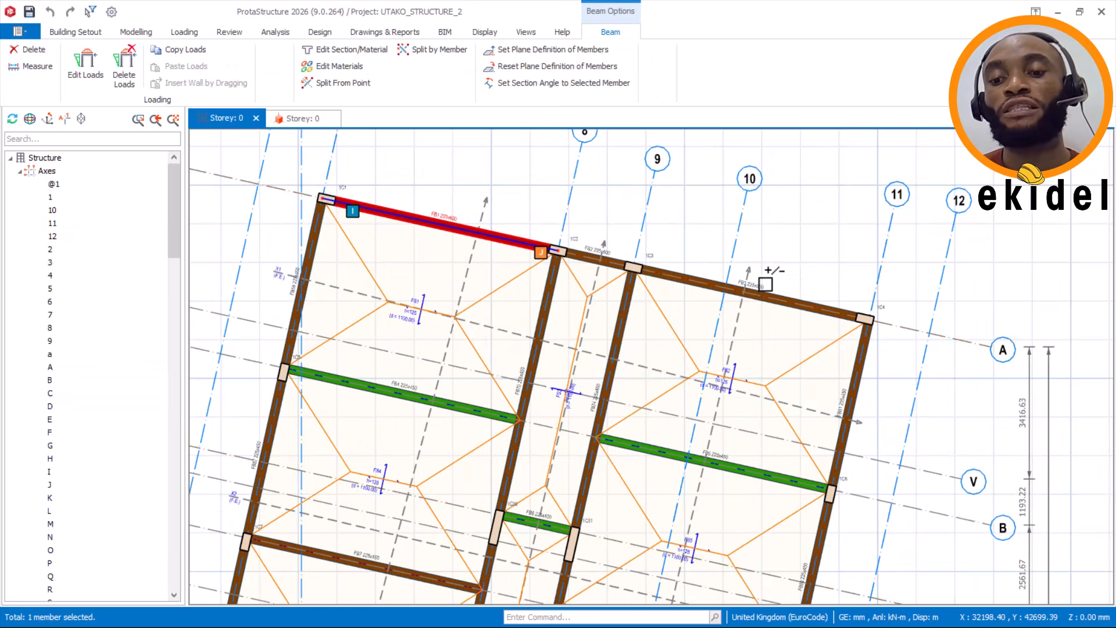
{"action": "left_click", "coordinate": [761, 287]}
{"action": "left_click", "coordinate": [301, 291]}
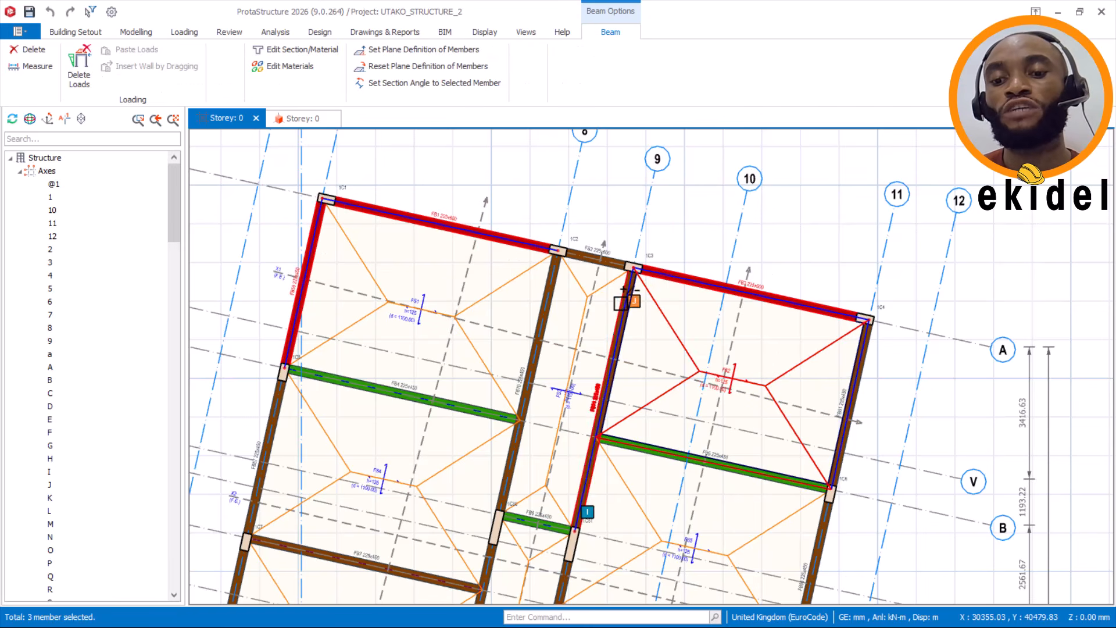
{"action": "left_click", "coordinate": [617, 286]}
{"action": "left_click", "coordinate": [551, 279]}
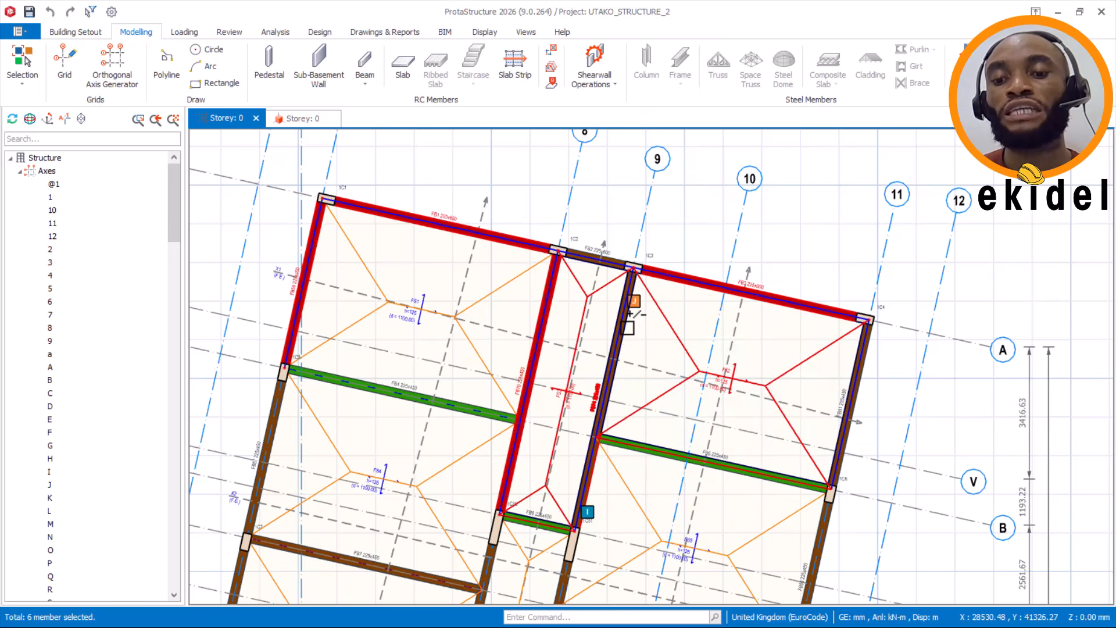
Add beams FB74, FB4 and FB57 and slabs FS1 and FS4 to the selection.
{"action": "left_click", "coordinate": [628, 327]}
{"action": "left_click", "coordinate": [403, 386]}
{"action": "left_click", "coordinate": [351, 467]}
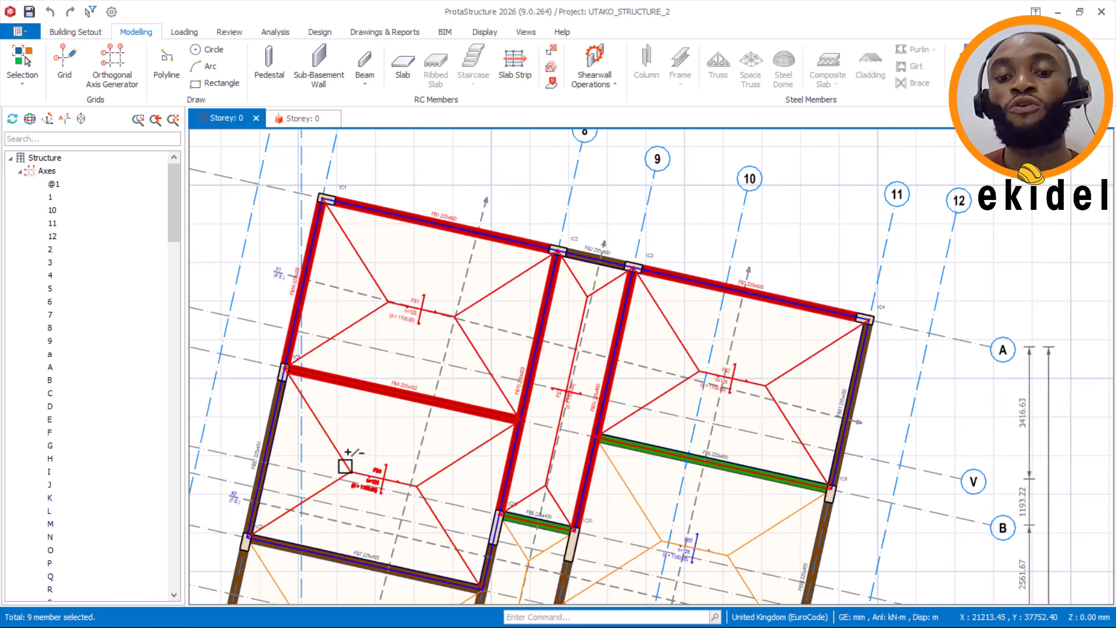
{"action": "left_click", "coordinate": [359, 457]}
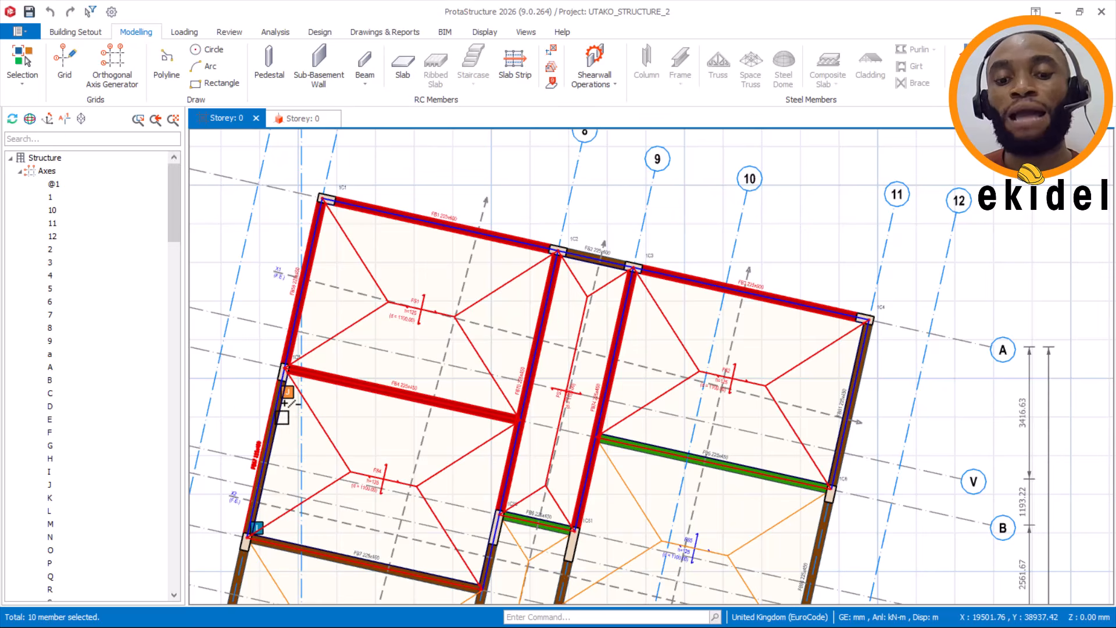
{"action": "left_click", "coordinate": [284, 404]}
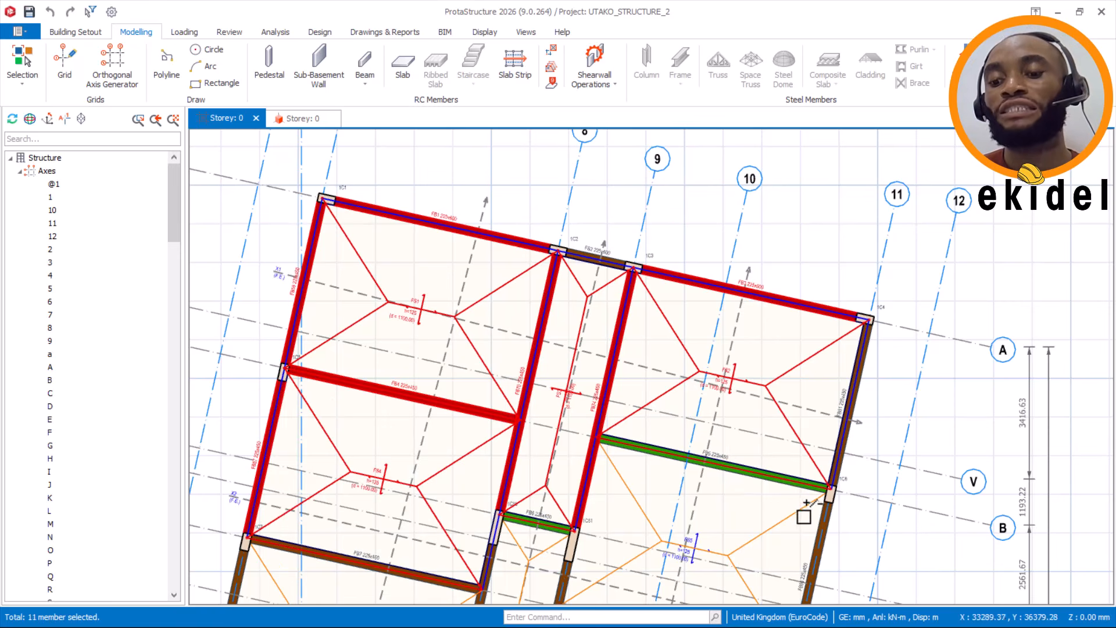
Extend the selection with beams FB80 and FB6 and slab FS5 on the Storey 0 plan.
{"action": "left_click", "coordinate": [824, 526]}
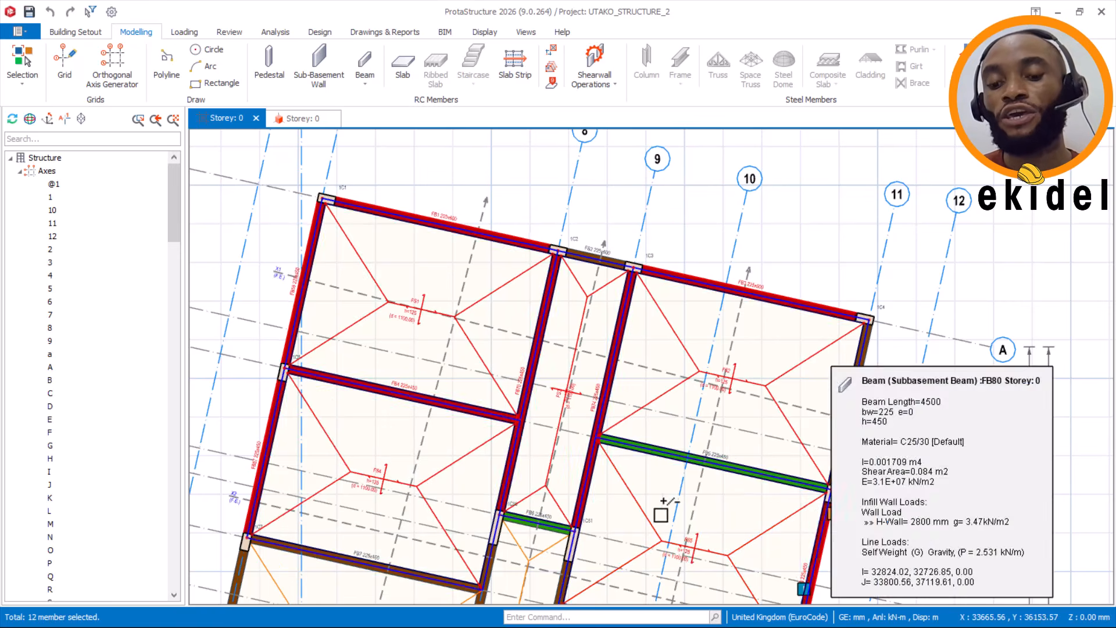
{"action": "left_click", "coordinate": [543, 524]}
{"action": "scroll", "coordinate": [550, 526], "scroll_direction": "up", "scroll_amount": 2}
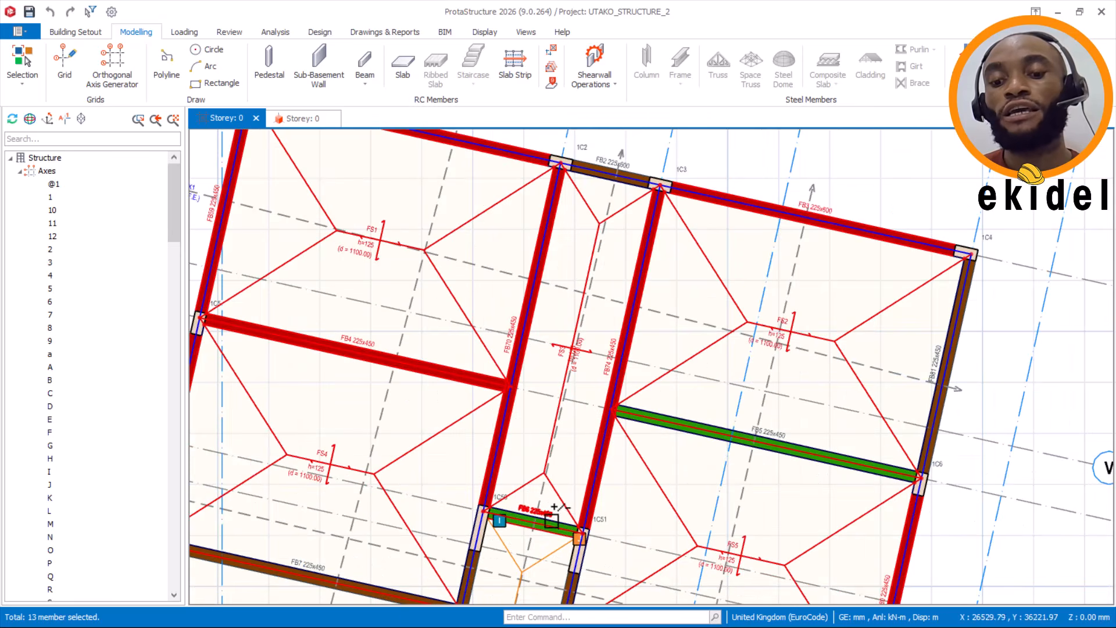
{"action": "scroll", "coordinate": [550, 514], "scroll_direction": "down", "scroll_amount": 2}
{"action": "left_click", "coordinate": [546, 516]}
{"action": "scroll", "coordinate": [616, 366], "scroll_direction": "down", "scroll_amount": 2}
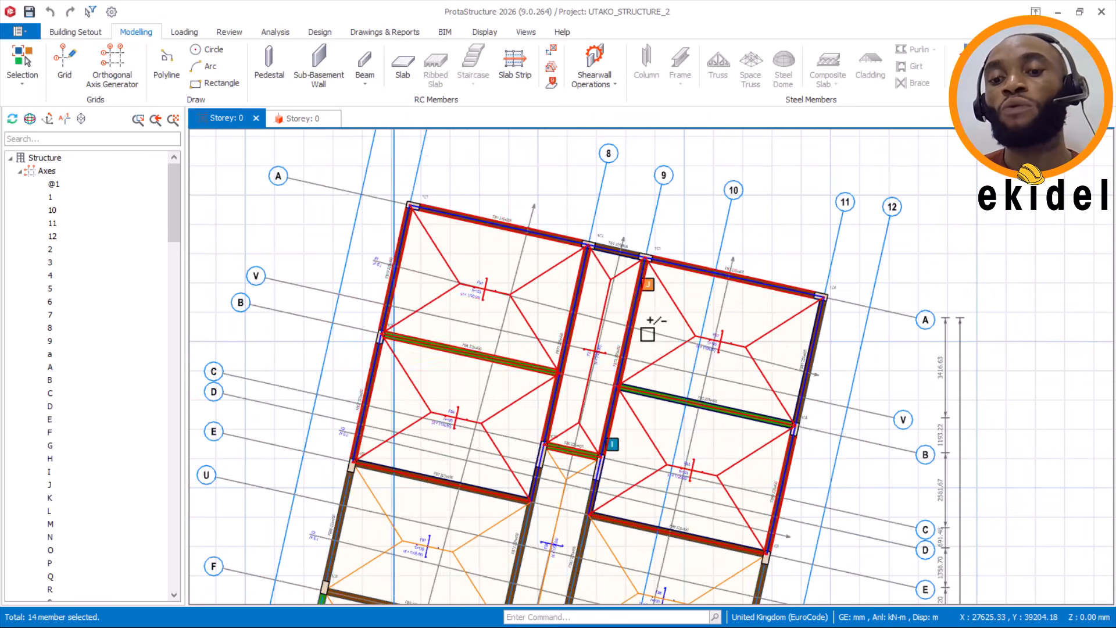
{"action": "scroll", "coordinate": [620, 244], "scroll_direction": "up", "scroll_amount": 3}
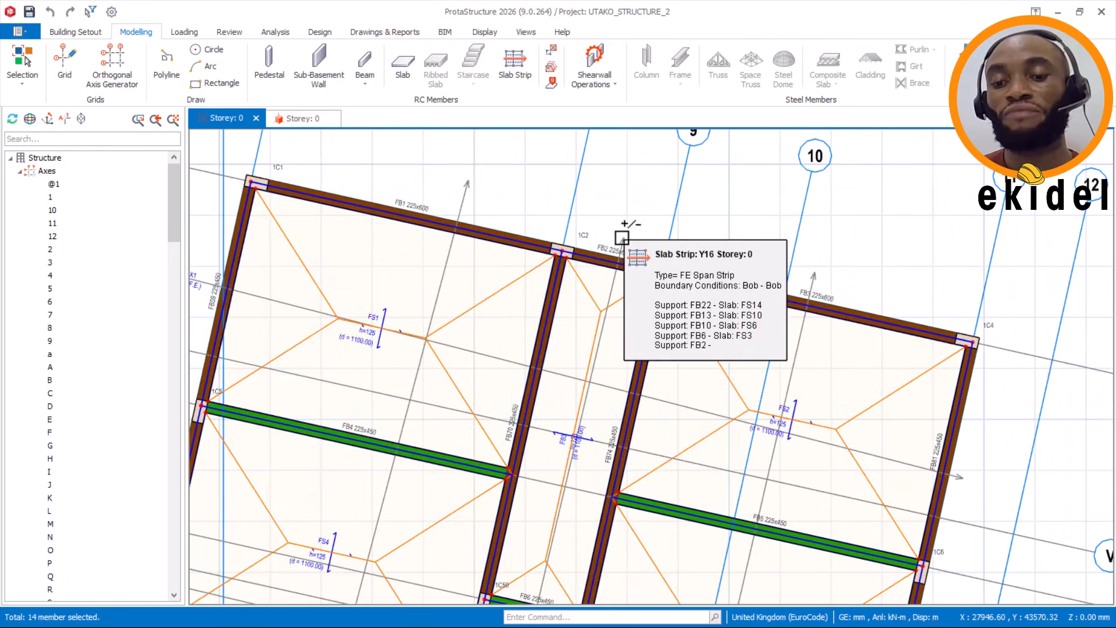
Add beams FB2, FB81 and FB5 to the selection and hide all the selected beams and slabs.
{"action": "left_click", "coordinate": [615, 242]}
{"action": "scroll", "coordinate": [817, 275], "scroll_direction": "down", "scroll_amount": 1}
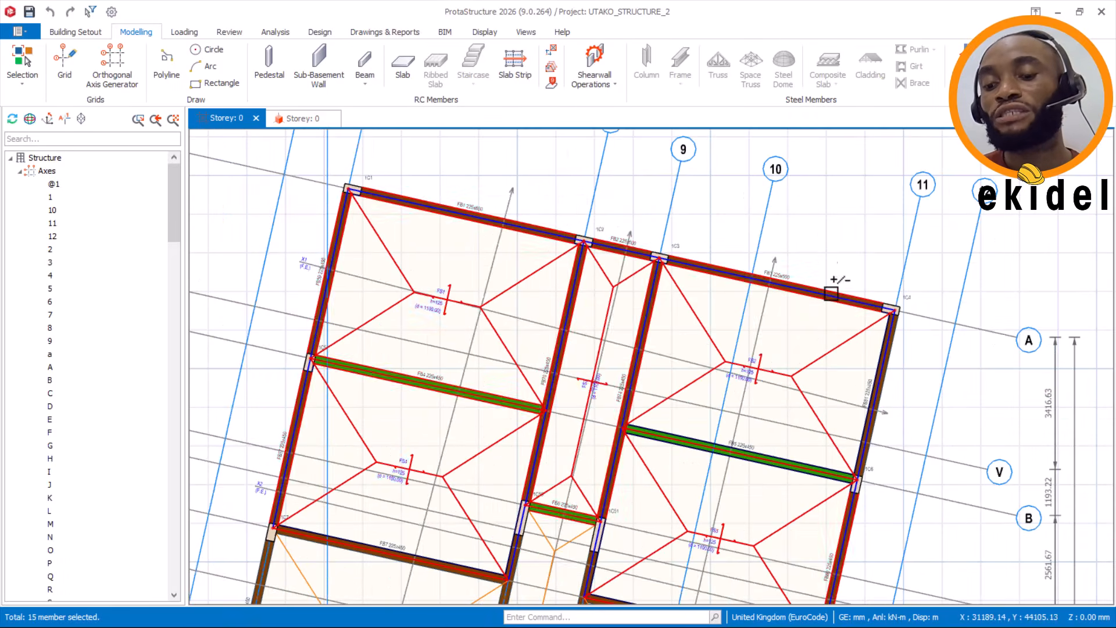
{"action": "left_click", "coordinate": [859, 379]}
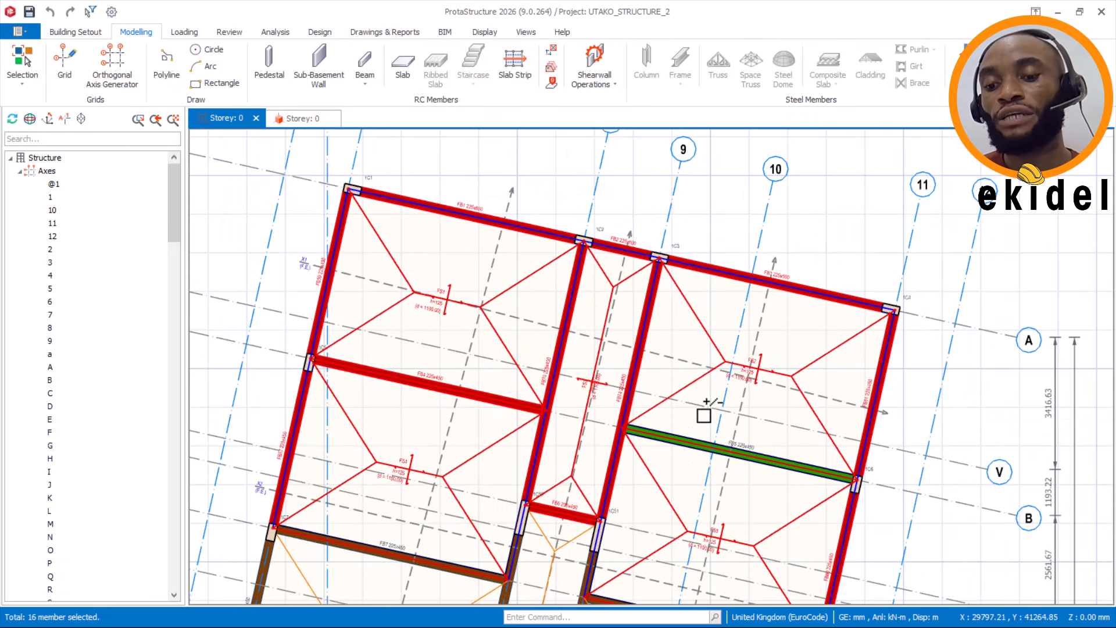
{"action": "left_click", "coordinate": [751, 443]}
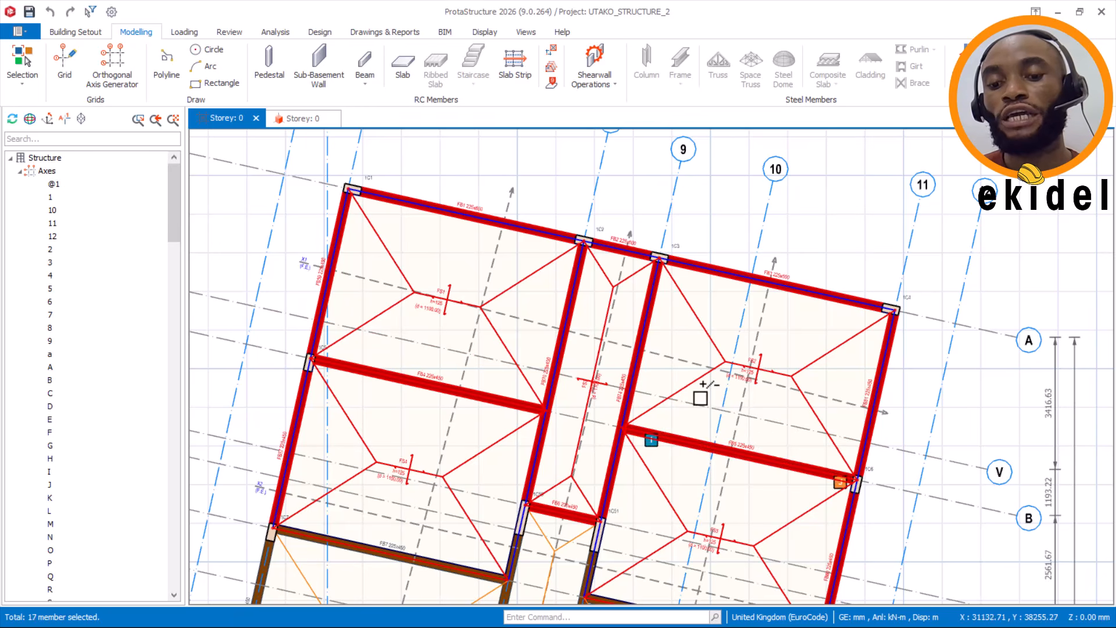
{"action": "right_click", "coordinate": [641, 184]}
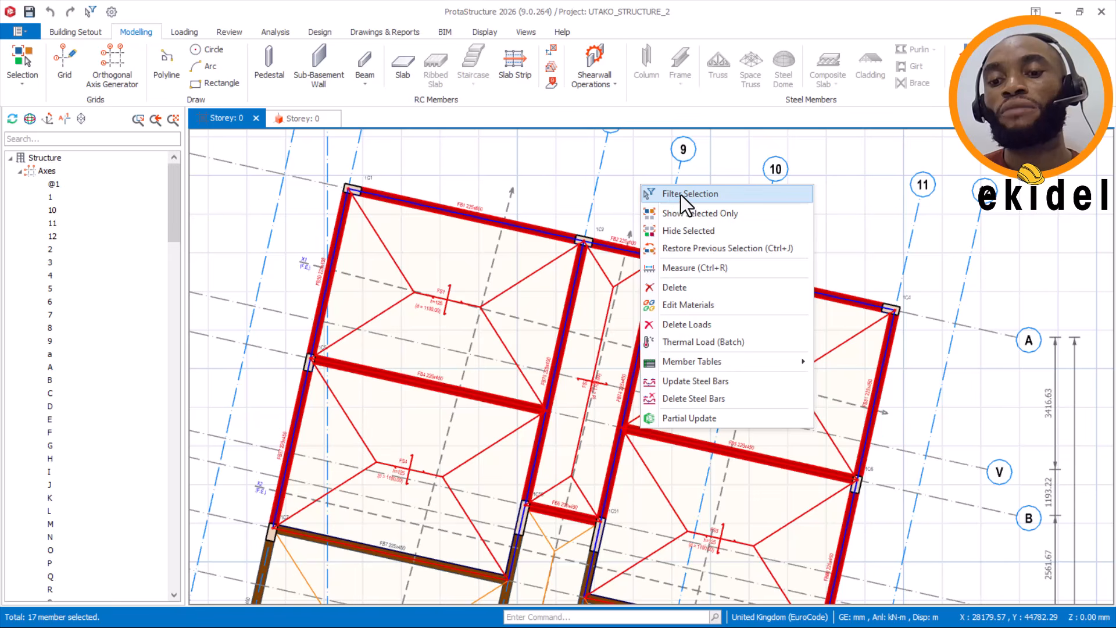
{"action": "left_click", "coordinate": [678, 232]}
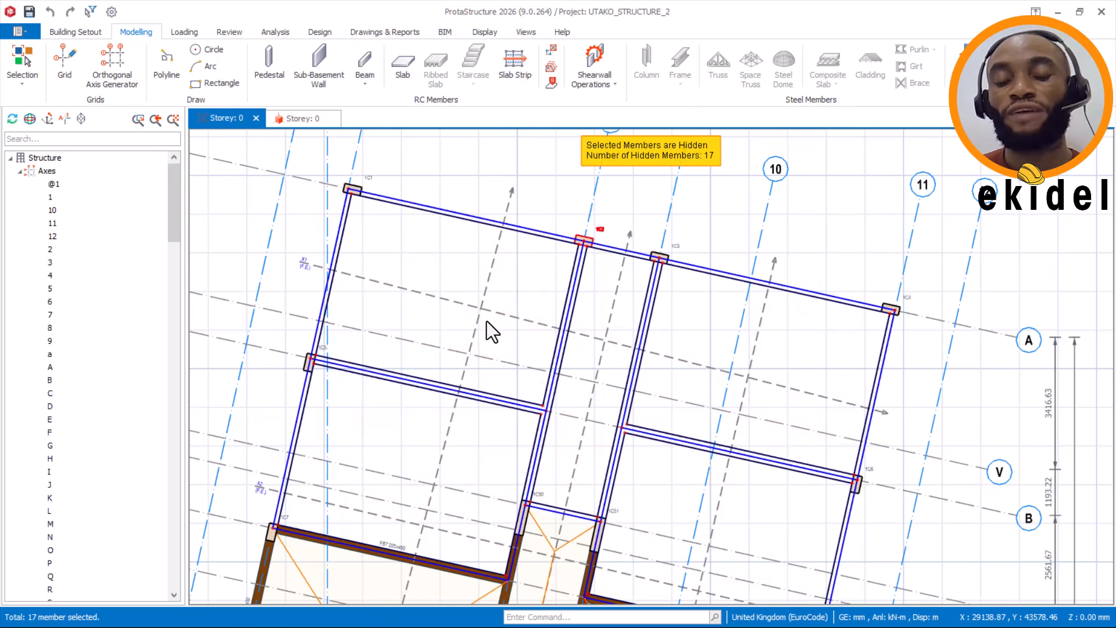
Inspect the columns of the cleared bay, highlight its bounding axes A, 7, 11 and C, and clear the selection.
{"action": "middle_click_drag", "start_coordinate": [424, 346], "coordinate": [432, 291]}
{"action": "scroll", "coordinate": [418, 145], "scroll_direction": "up", "scroll_amount": 4}
{"action": "scroll", "coordinate": [329, 186], "scroll_direction": "up", "scroll_amount": 2}
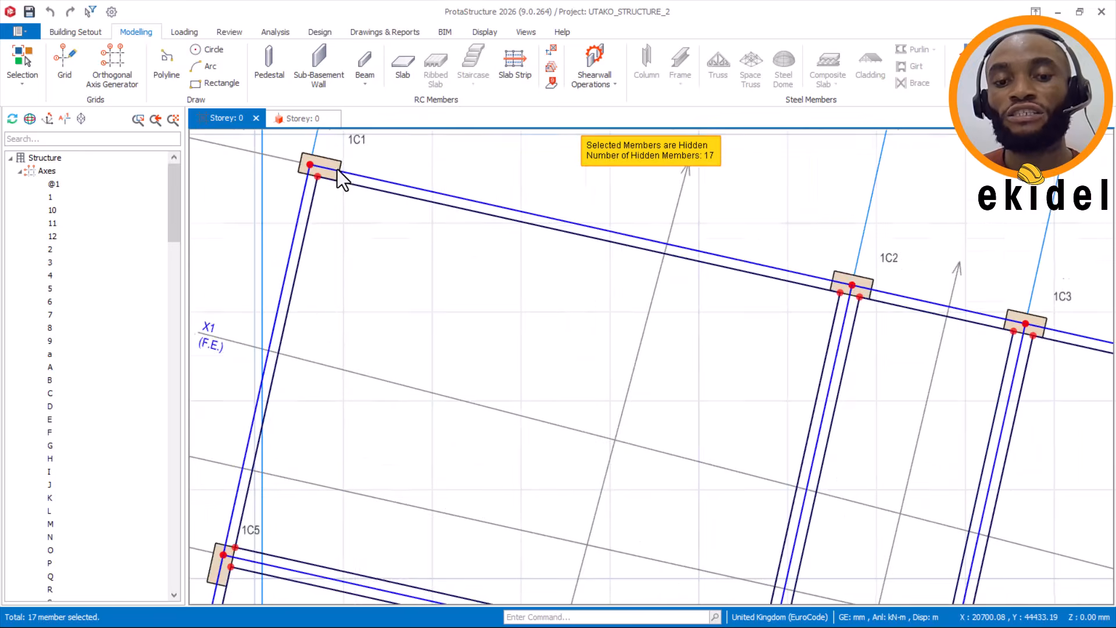
{"action": "scroll", "coordinate": [389, 211], "scroll_direction": "down", "scroll_amount": 5}
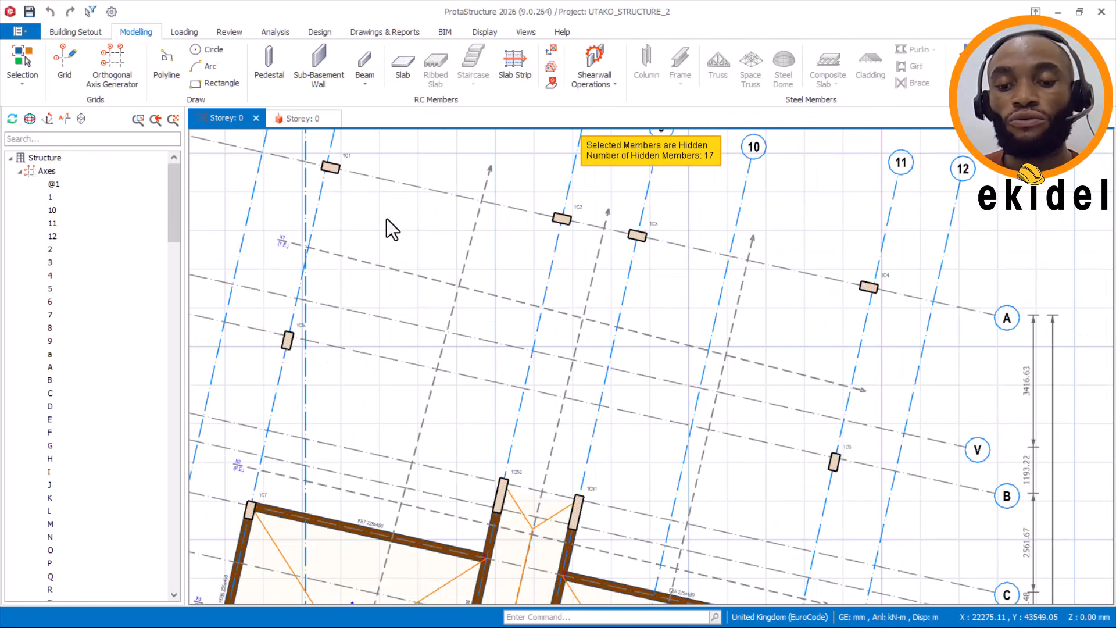
{"action": "left_click", "coordinate": [343, 193]}
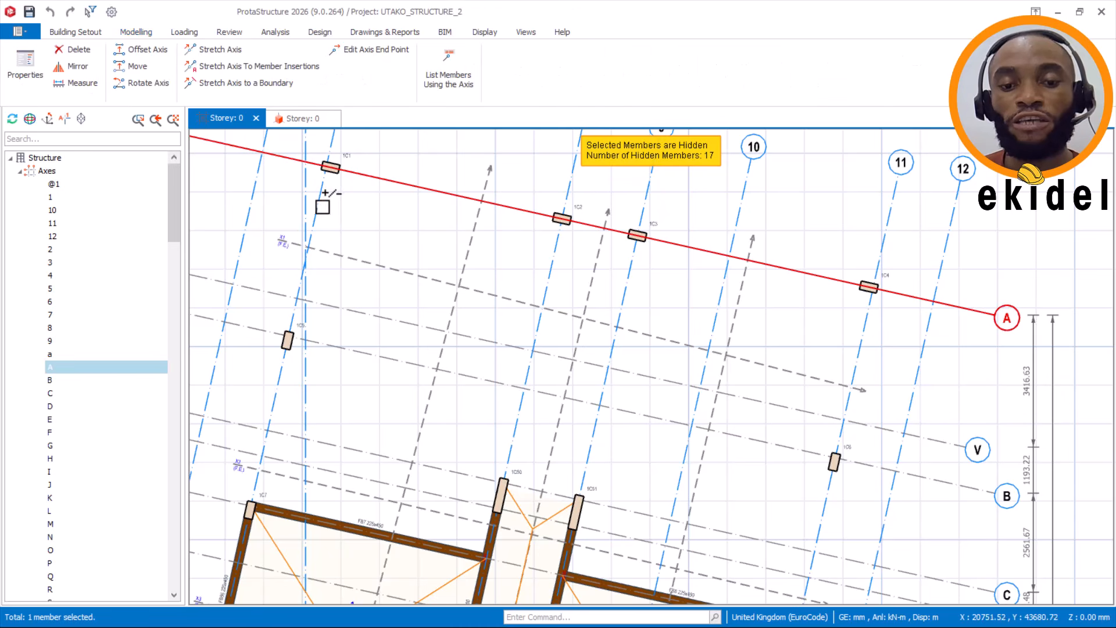
{"action": "left_click", "coordinate": [318, 210]}
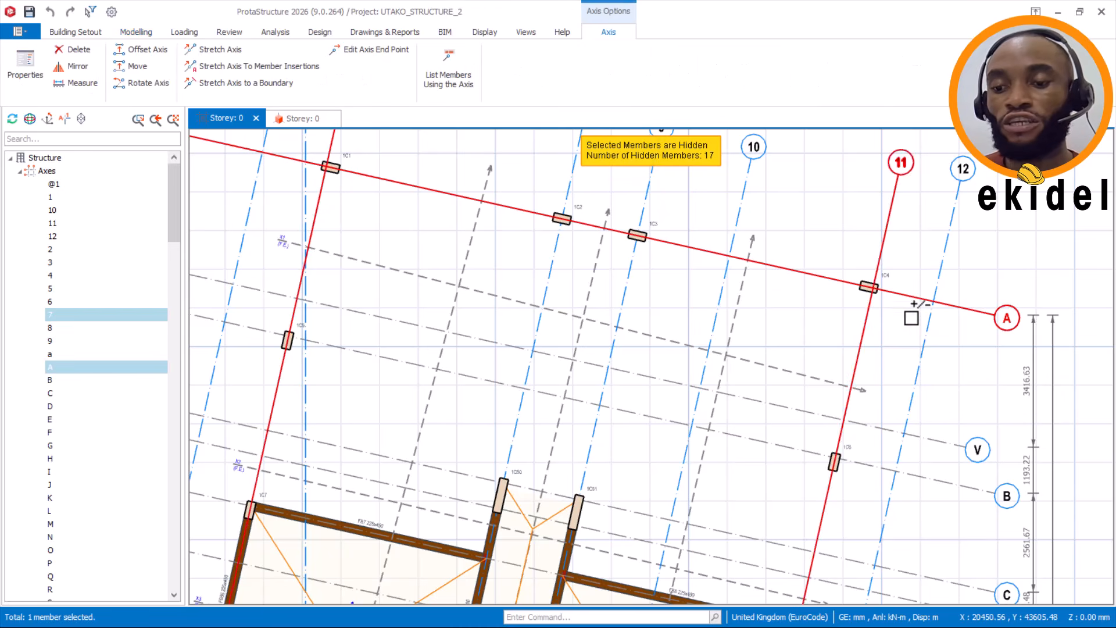
{"action": "left_click", "coordinate": [867, 347]}
{"action": "left_click", "coordinate": [618, 493]}
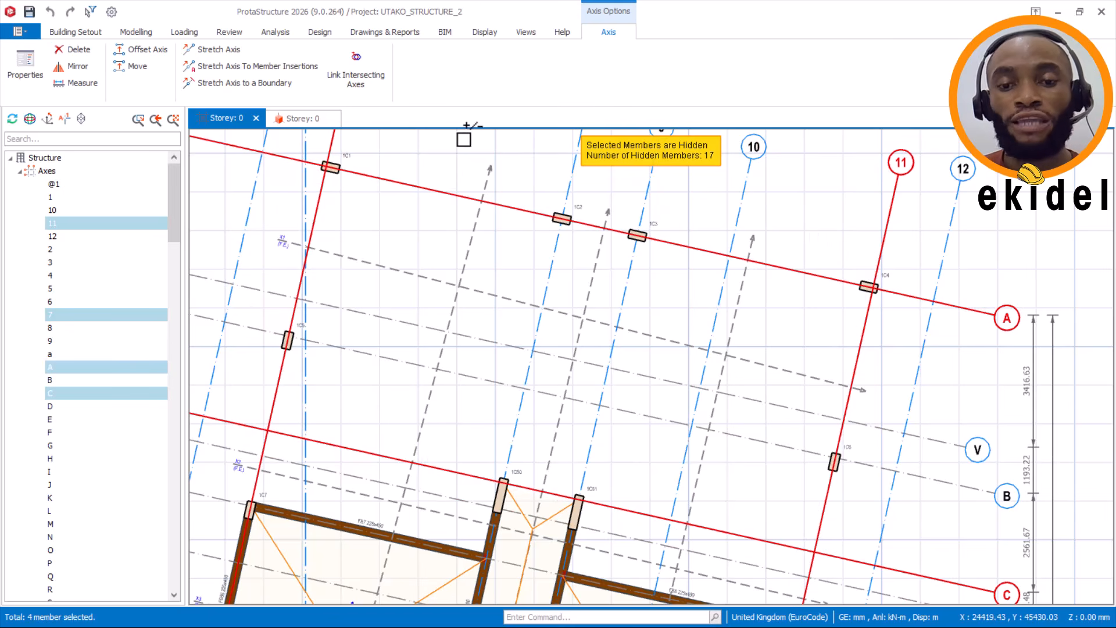
{"action": "key", "text": "Escape"}
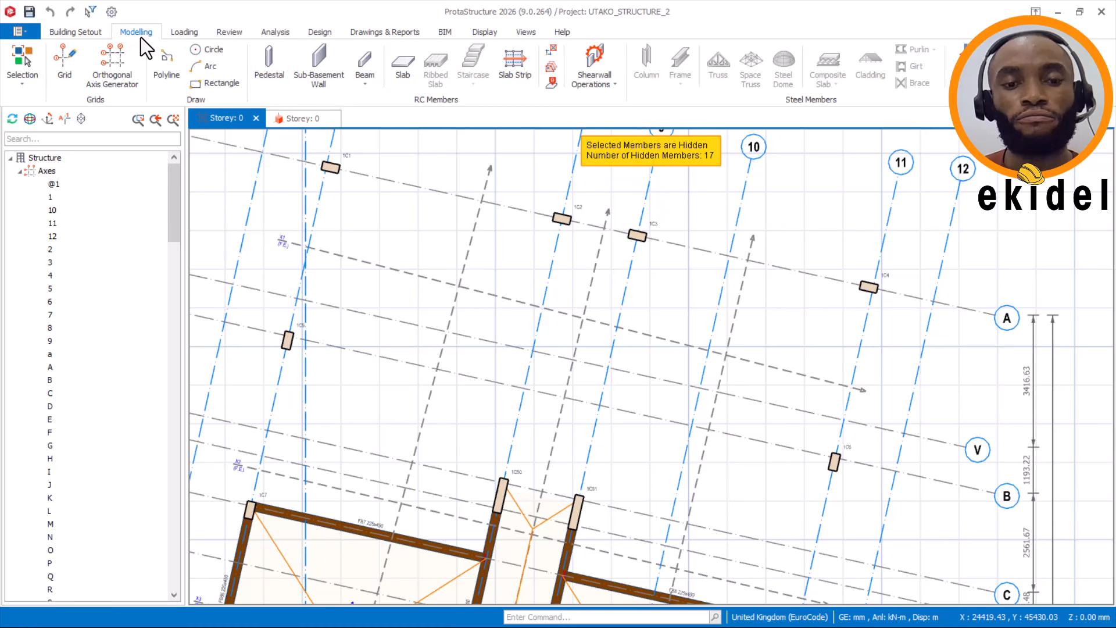
Start a sub-basement wall with a 250 mm width and set its I and J end extensions to 112.5 mm.
{"action": "left_click", "coordinate": [319, 55]}
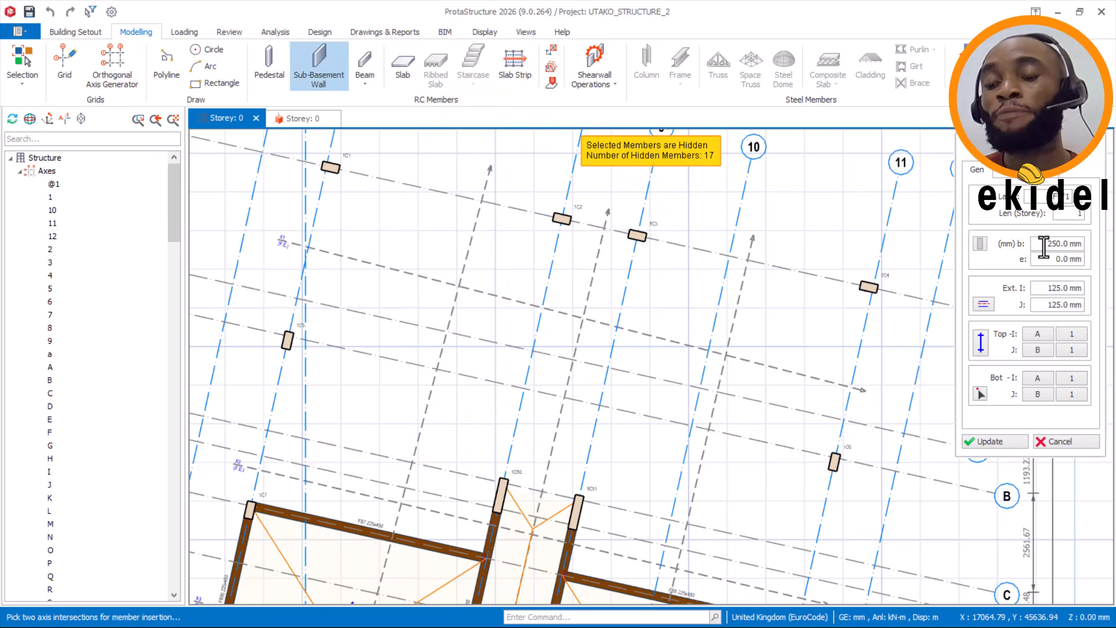
{"action": "left_click_drag", "start_coordinate": [1044, 244], "coordinate": [1086, 244]}
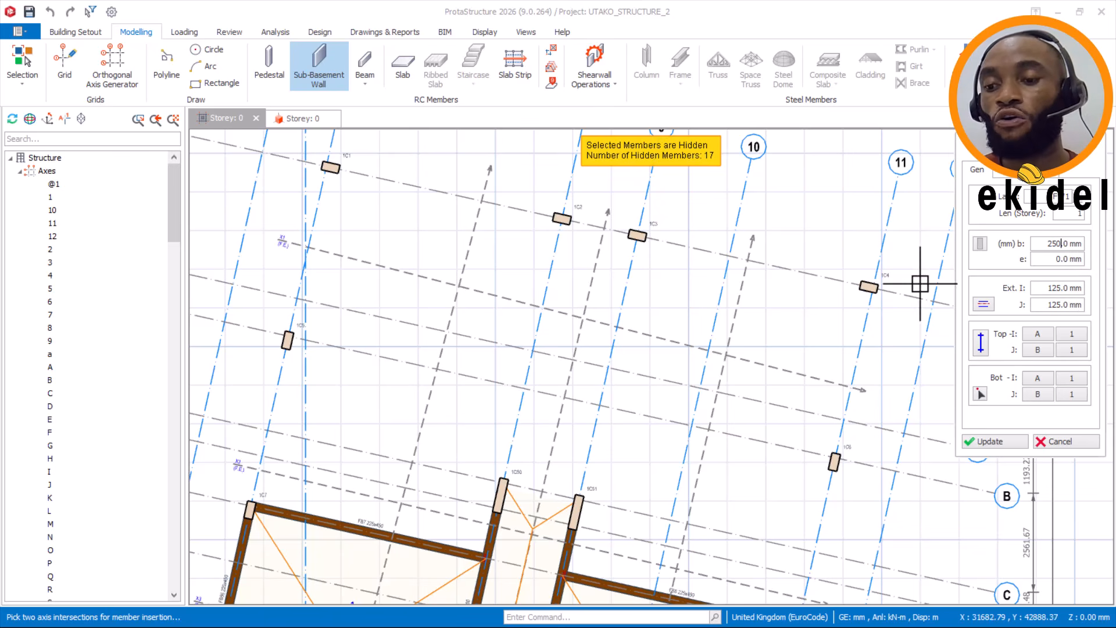
{"action": "middle_click_drag", "start_coordinate": [723, 210], "coordinate": [721, 247]}
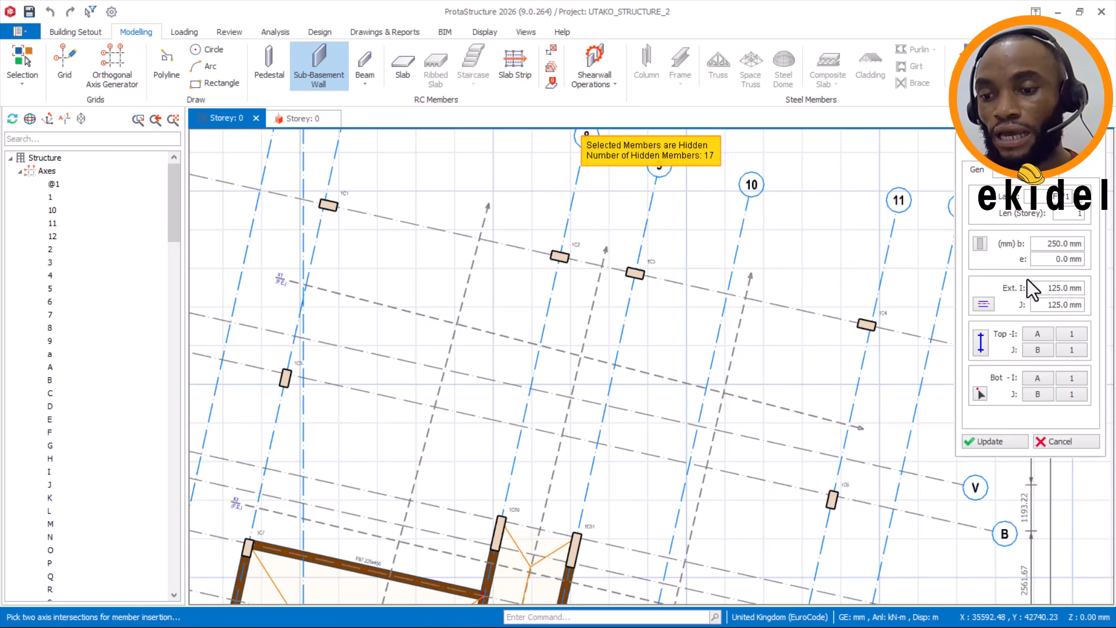
{"action": "left_click_drag", "start_coordinate": [1046, 286], "coordinate": [1089, 295]}
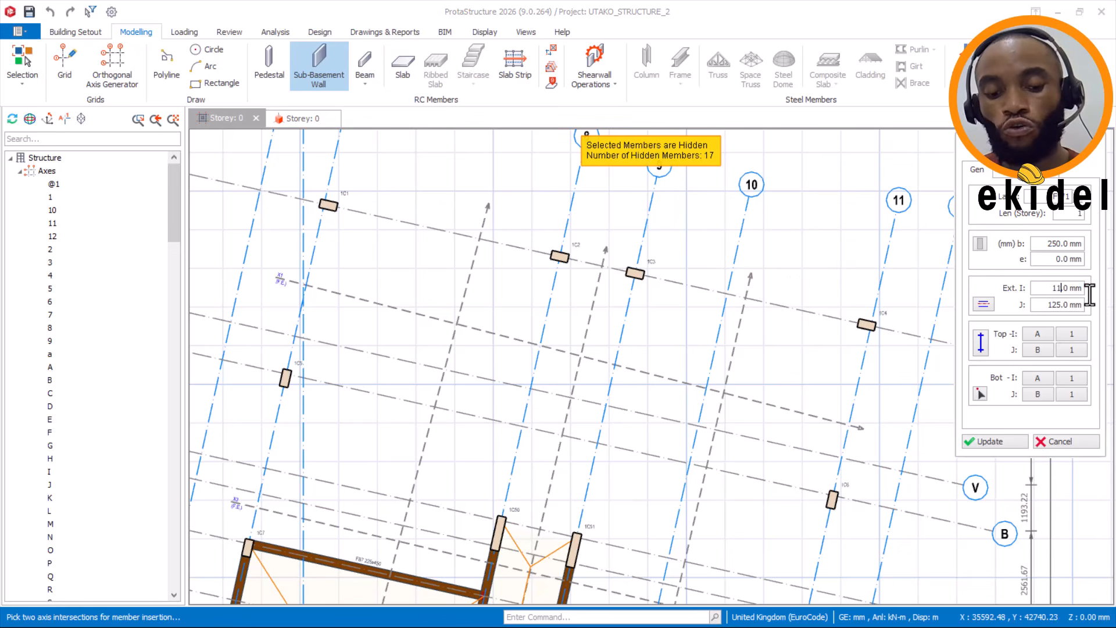
{"action": "left_click_drag", "start_coordinate": [1043, 308], "coordinate": [1112, 305]}
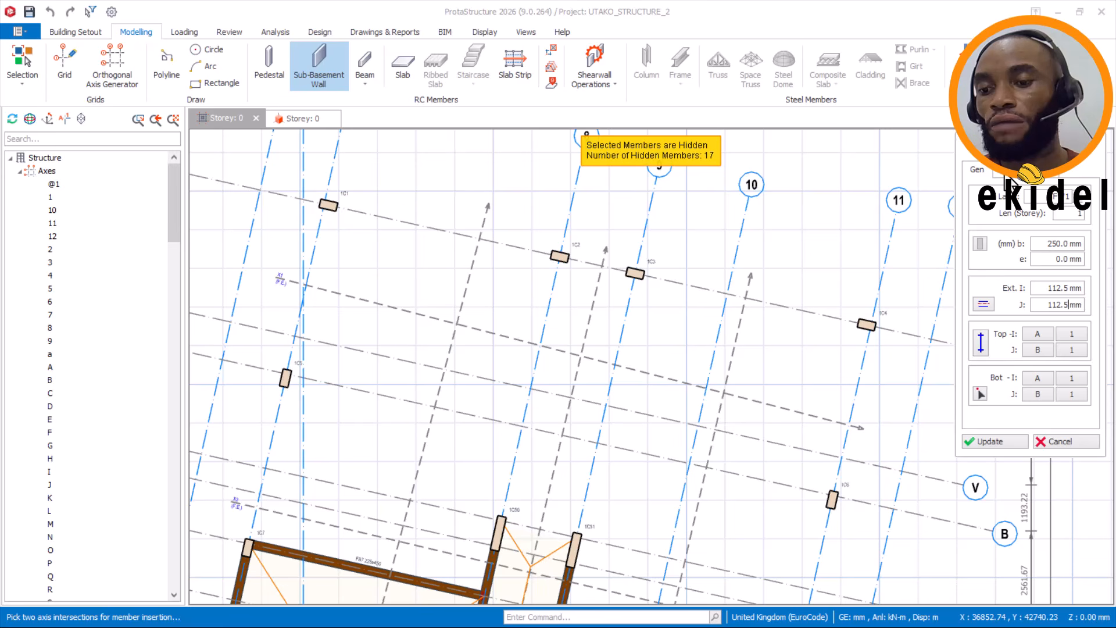
Review the sub-basement wall's level offsets, wall type options and reinforcement settings, and return to its general properties.
{"action": "left_click", "coordinate": [1011, 173]}
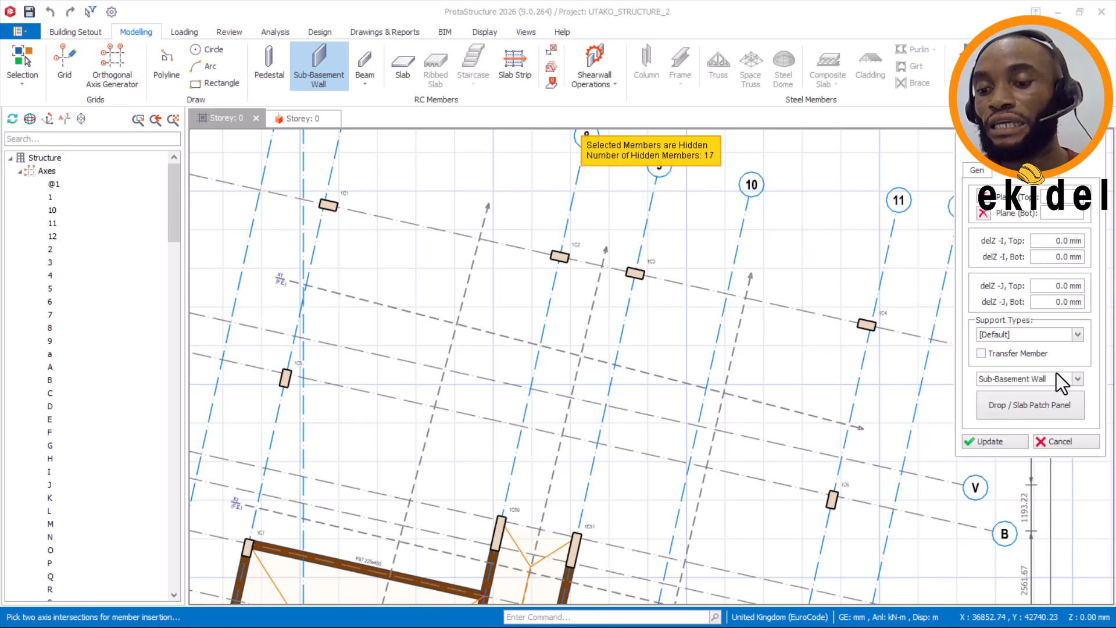
{"action": "left_click", "coordinate": [1078, 380]}
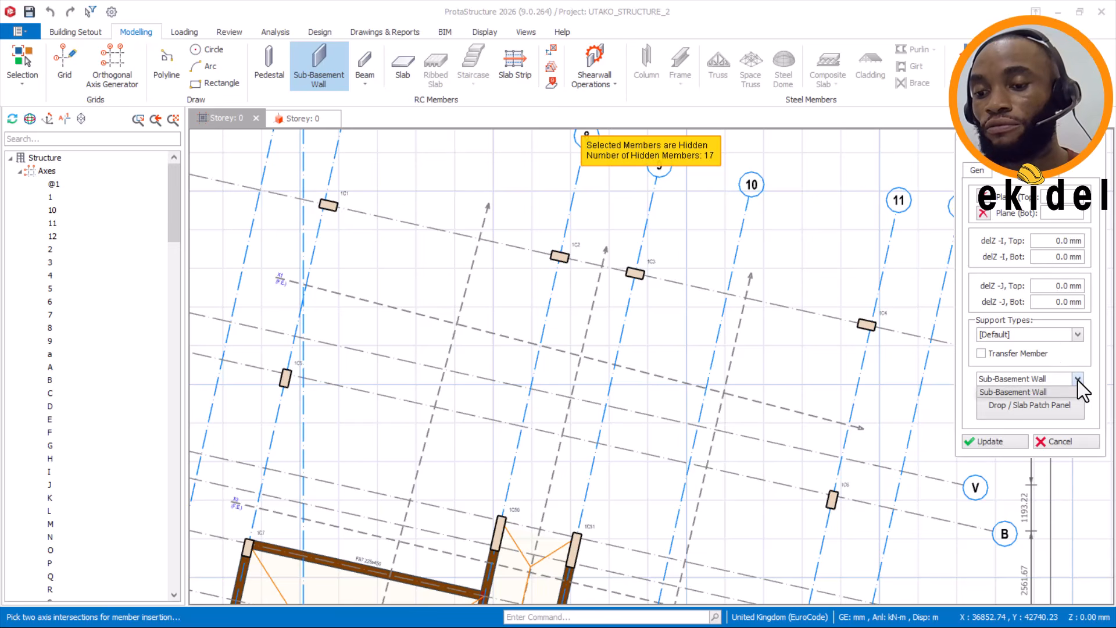
{"action": "left_click", "coordinate": [1077, 379]}
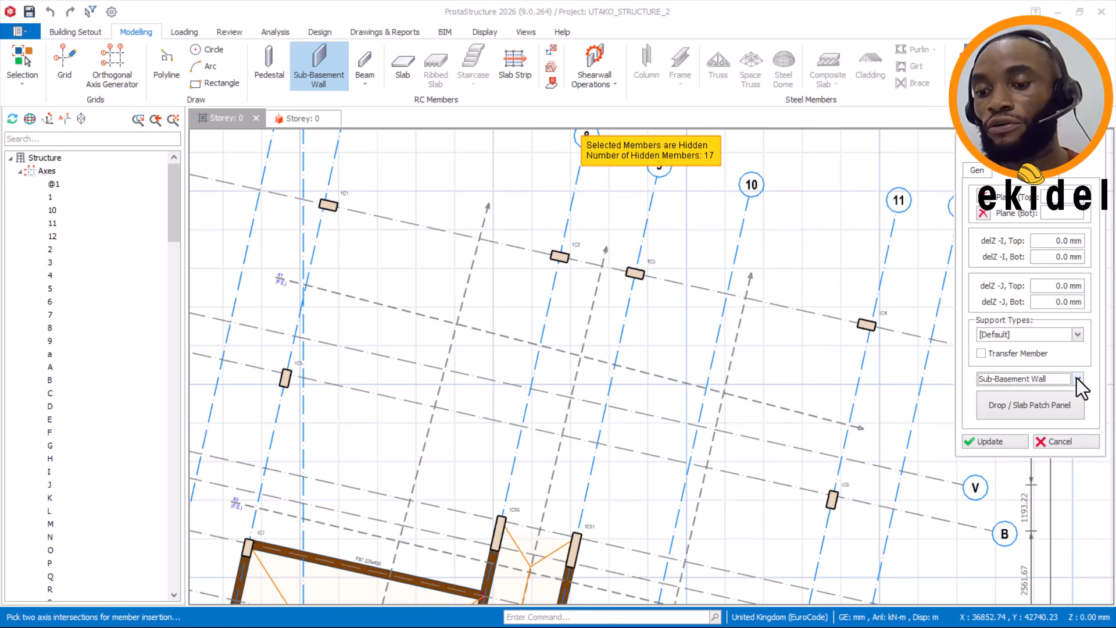
{"action": "left_click", "coordinate": [1041, 171]}
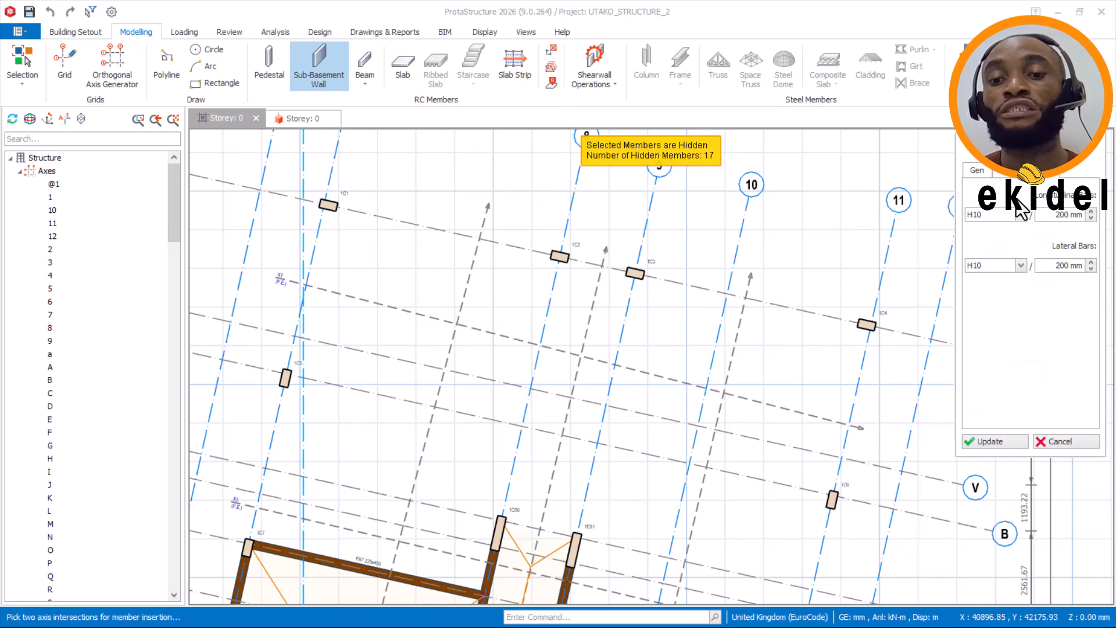
{"action": "left_click", "coordinate": [990, 171]}
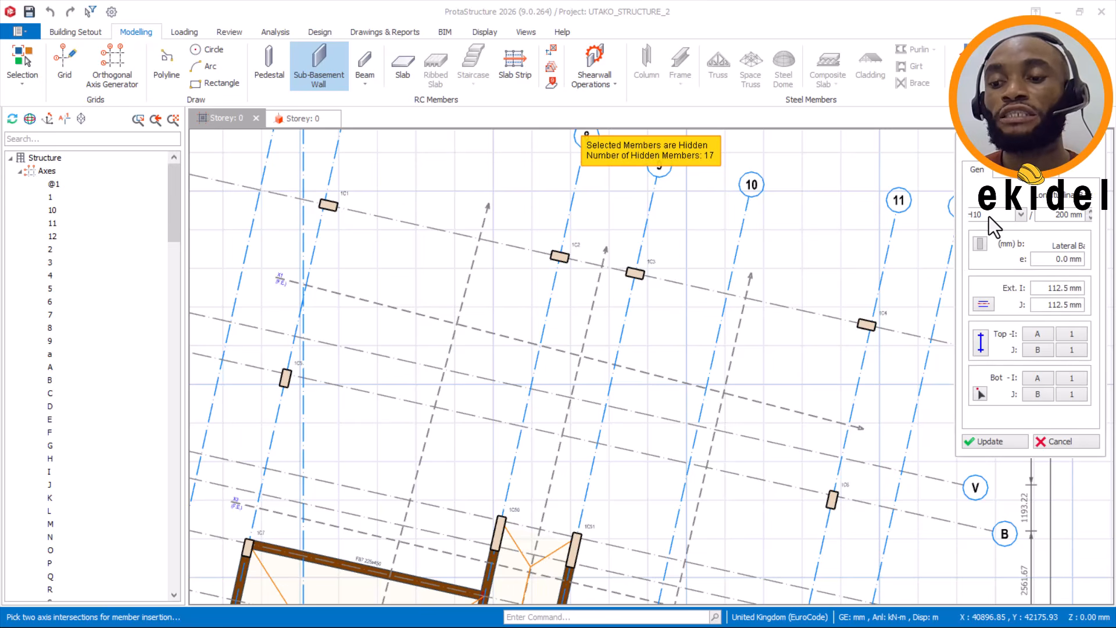
Insert the sub-basement wall along axis A from column 1C1 to column 1C2, accepting invalidation of the foundation analysis results.
{"action": "scroll", "coordinate": [349, 244], "scroll_direction": "up", "scroll_amount": 3}
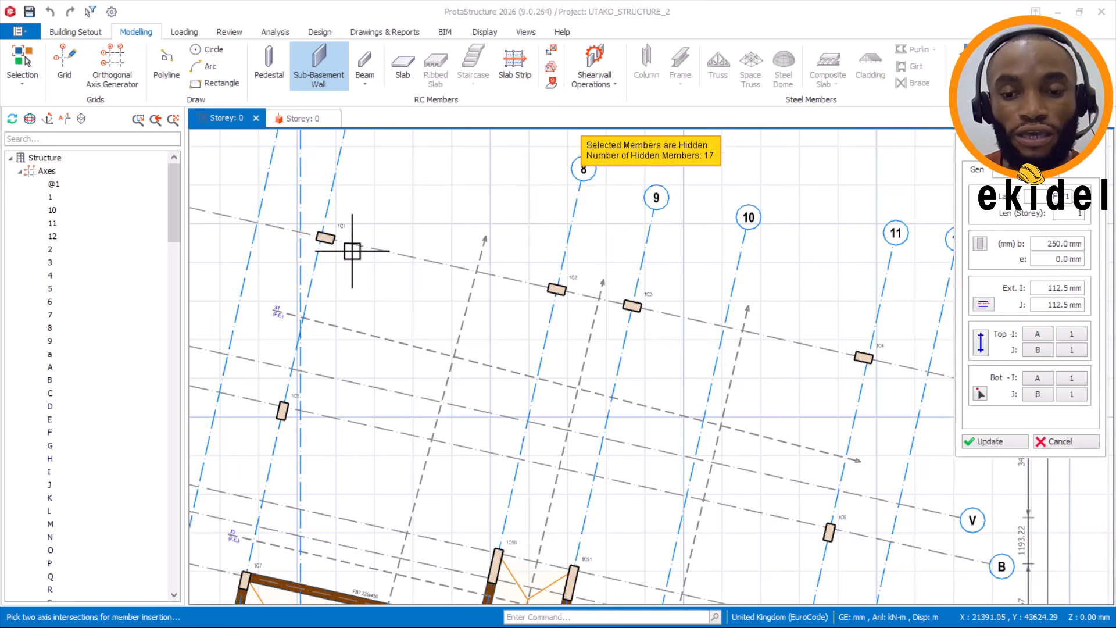
{"action": "scroll", "coordinate": [337, 231], "scroll_direction": "up", "scroll_amount": 2}
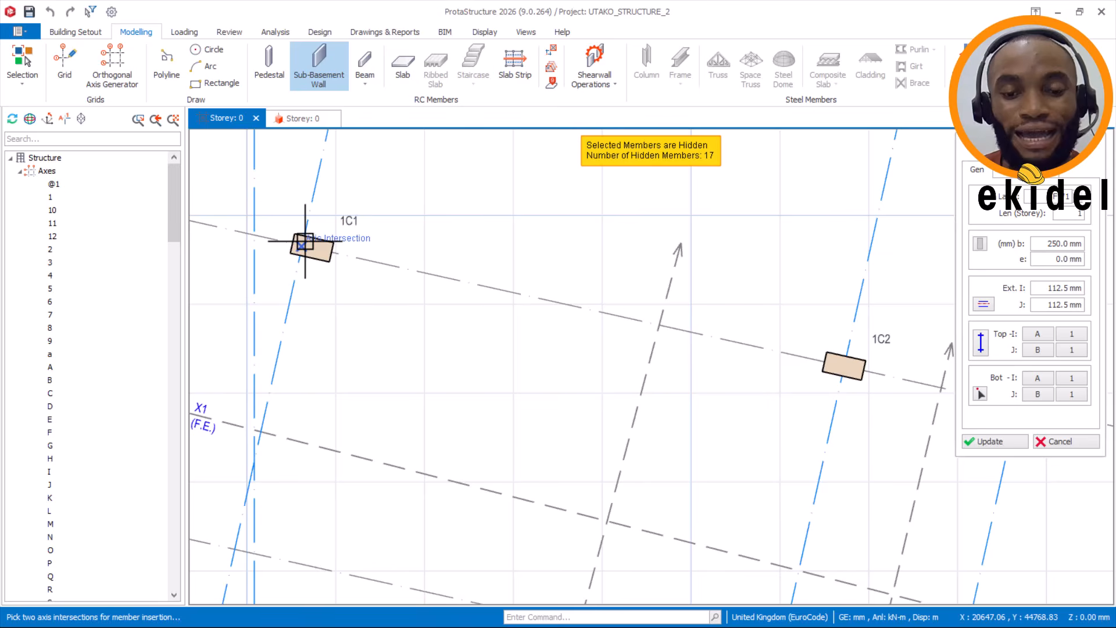
{"action": "scroll", "coordinate": [316, 213], "scroll_direction": "down", "scroll_amount": 3}
{"action": "left_click", "coordinate": [340, 231]}
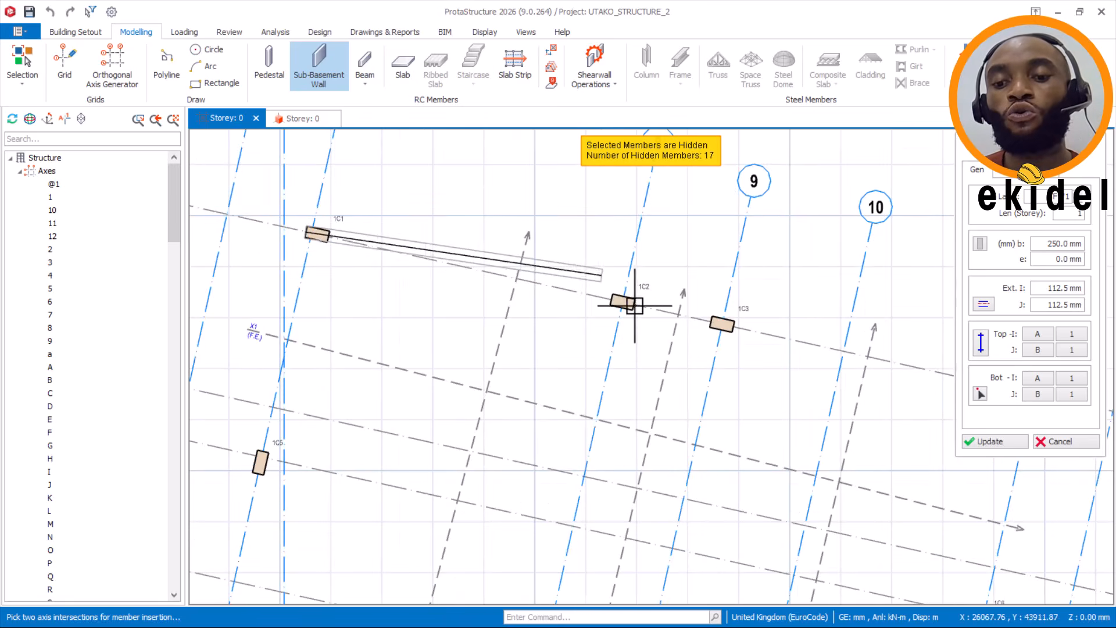
{"action": "scroll", "coordinate": [625, 304], "scroll_direction": "up", "scroll_amount": 3}
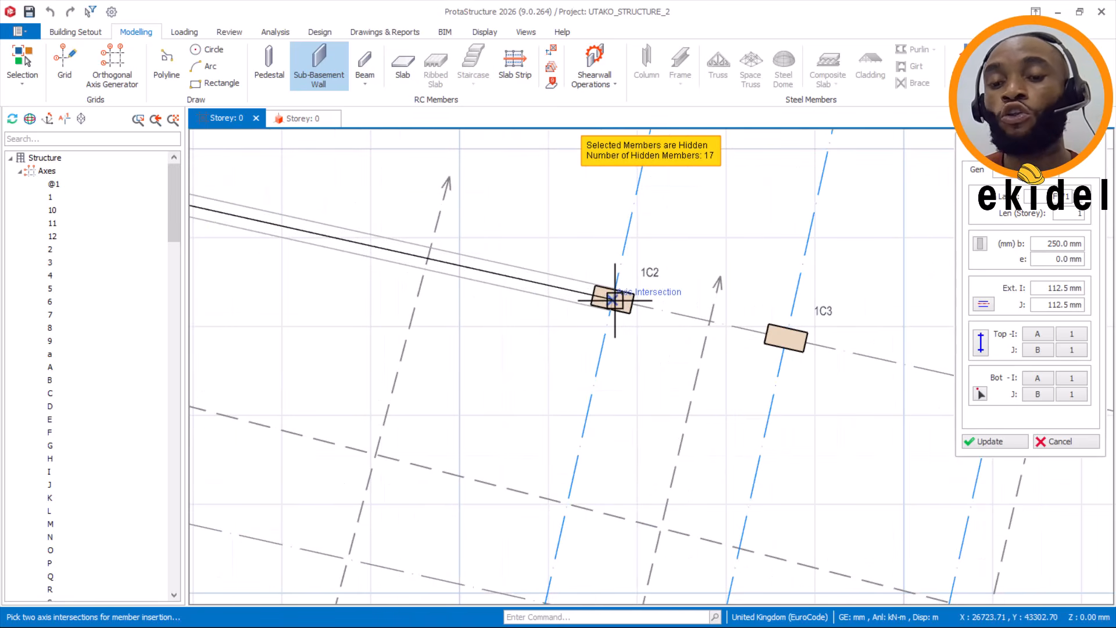
{"action": "left_click", "coordinate": [611, 300]}
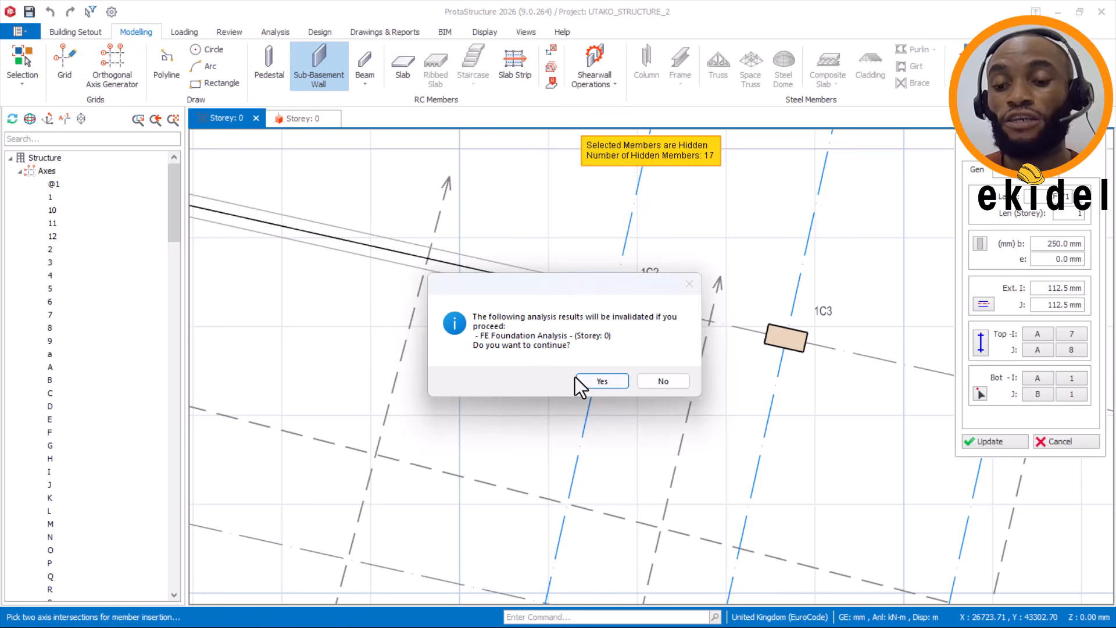
{"action": "left_click", "coordinate": [603, 382]}
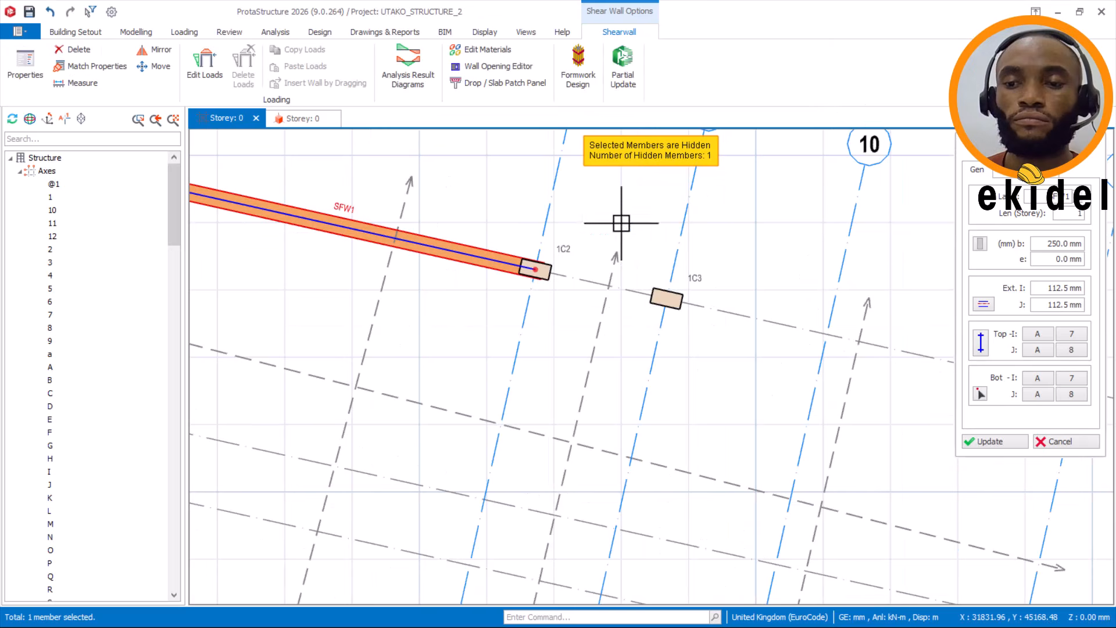
Insert a second sub-basement wall along axis A from column 1C2 to column 1C3.
{"action": "scroll", "coordinate": [536, 267], "scroll_direction": "up", "scroll_amount": 1}
{"action": "scroll", "coordinate": [538, 264], "scroll_direction": "up", "scroll_amount": 1}
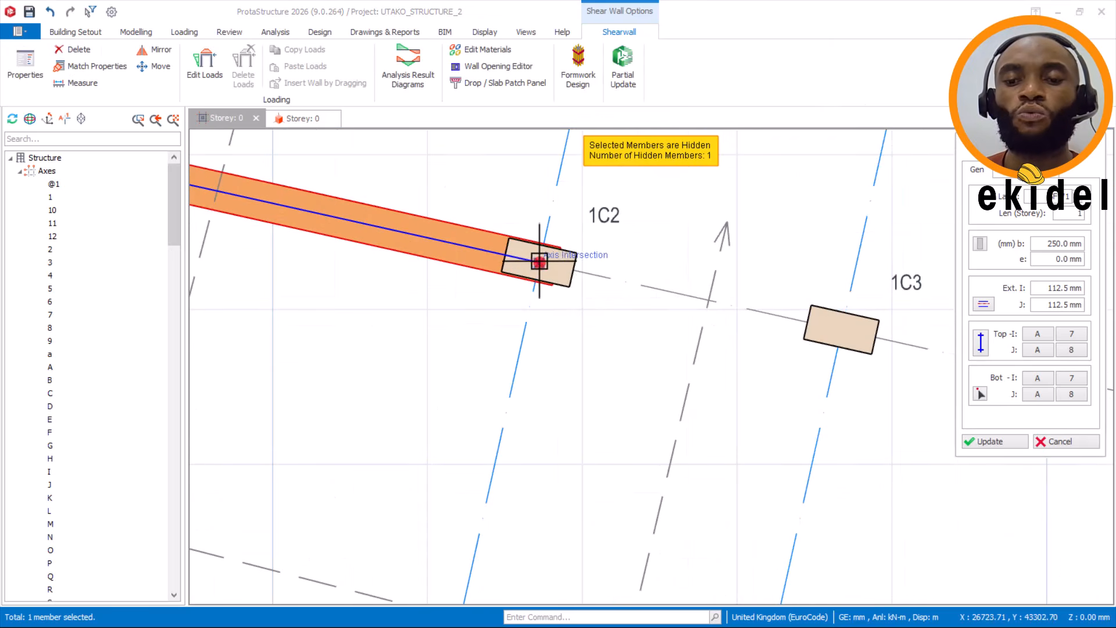
{"action": "scroll", "coordinate": [547, 278], "scroll_direction": "down", "scroll_amount": 3}
{"action": "scroll", "coordinate": [461, 249], "scroll_direction": "up", "scroll_amount": 2}
{"action": "scroll", "coordinate": [528, 260], "scroll_direction": "up", "scroll_amount": 3}
{"action": "scroll", "coordinate": [474, 249], "scroll_direction": "down", "scroll_amount": 2}
{"action": "scroll", "coordinate": [715, 304], "scroll_direction": "down", "scroll_amount": 2}
{"action": "scroll", "coordinate": [703, 330], "scroll_direction": "up", "scroll_amount": 3}
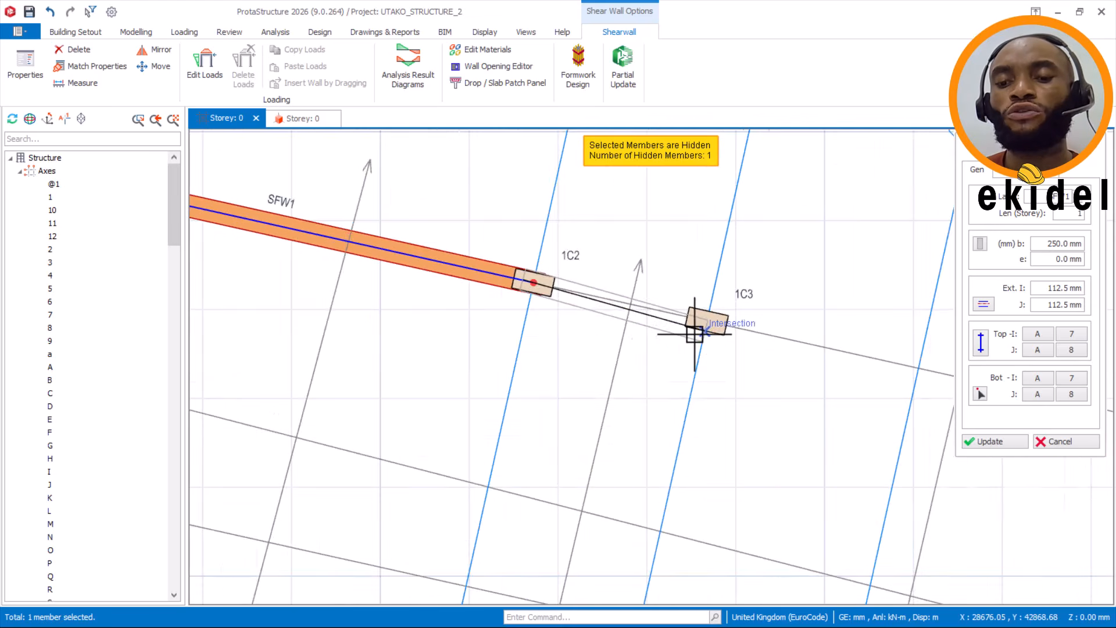
{"action": "scroll", "coordinate": [704, 330], "scroll_direction": "up", "scroll_amount": 3}
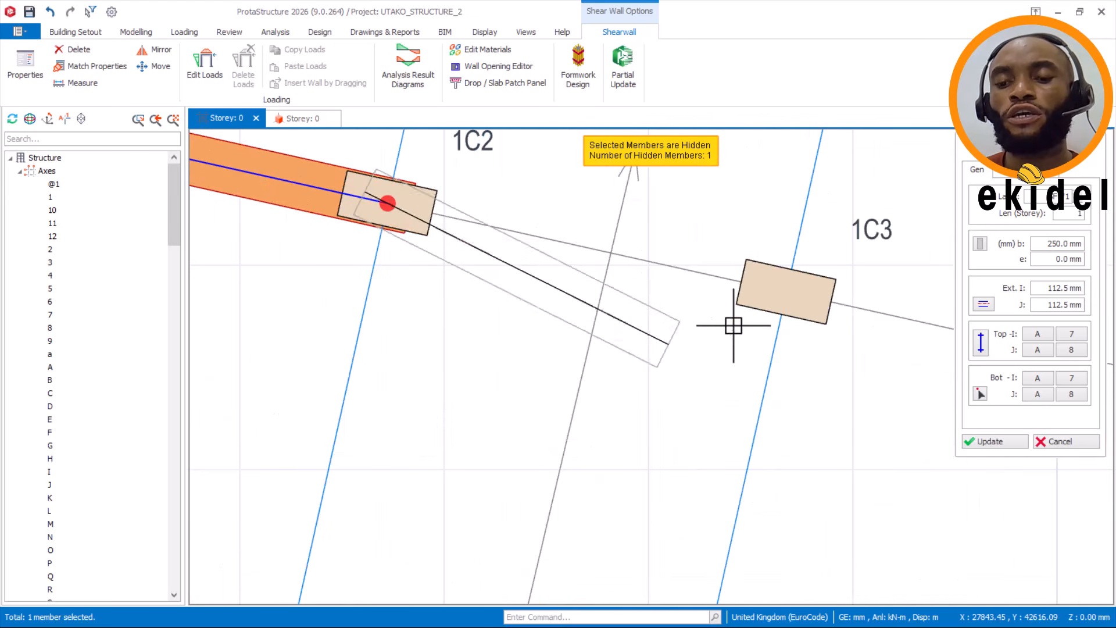
{"action": "left_click", "coordinate": [788, 302]}
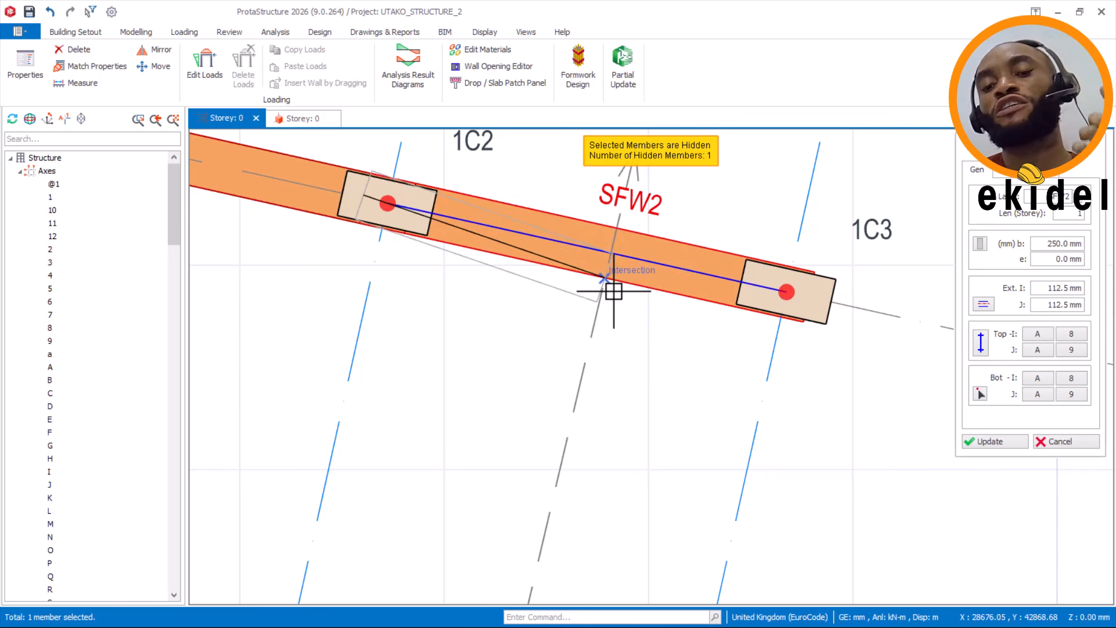
Insert a third sub-basement wall along axis A from column 1C3 to column 1C4.
{"action": "scroll", "coordinate": [542, 270], "scroll_direction": "down", "scroll_amount": 1}
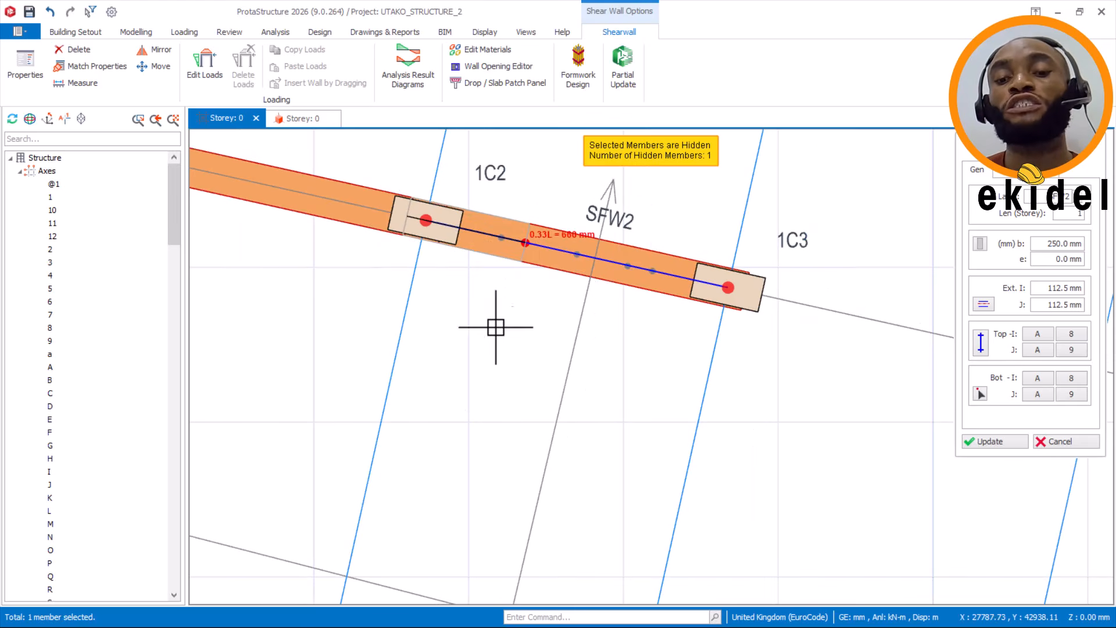
{"action": "middle_click_drag", "start_coordinate": [781, 288], "coordinate": [539, 260]}
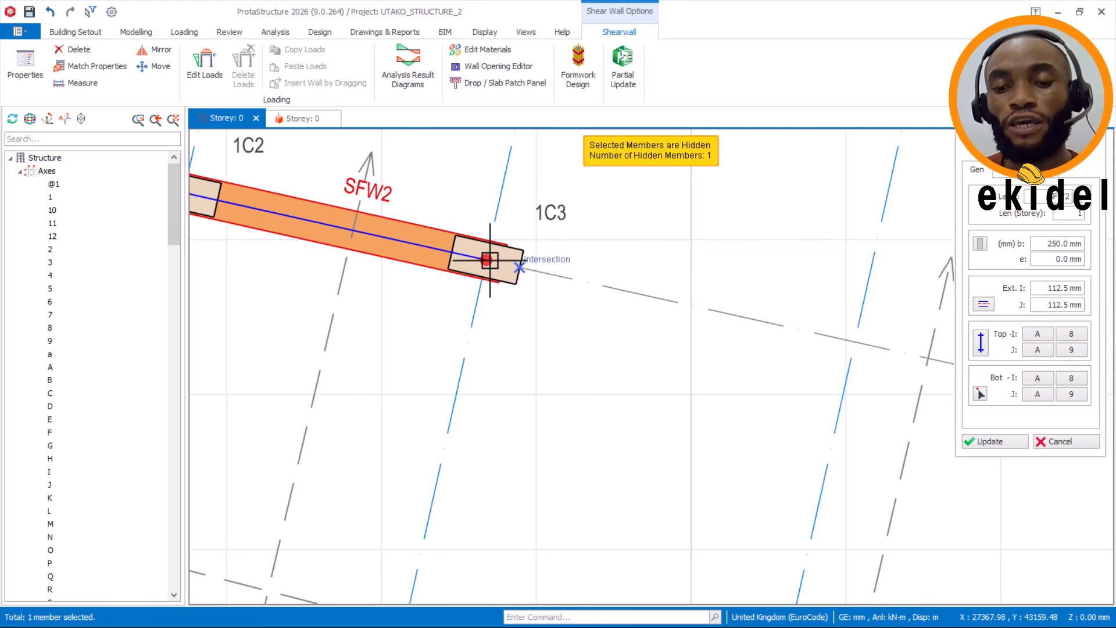
{"action": "scroll", "coordinate": [488, 260], "scroll_direction": "up", "scroll_amount": 2}
{"action": "scroll", "coordinate": [492, 222], "scroll_direction": "down", "scroll_amount": 2}
{"action": "scroll", "coordinate": [648, 224], "scroll_direction": "down", "scroll_amount": 3}
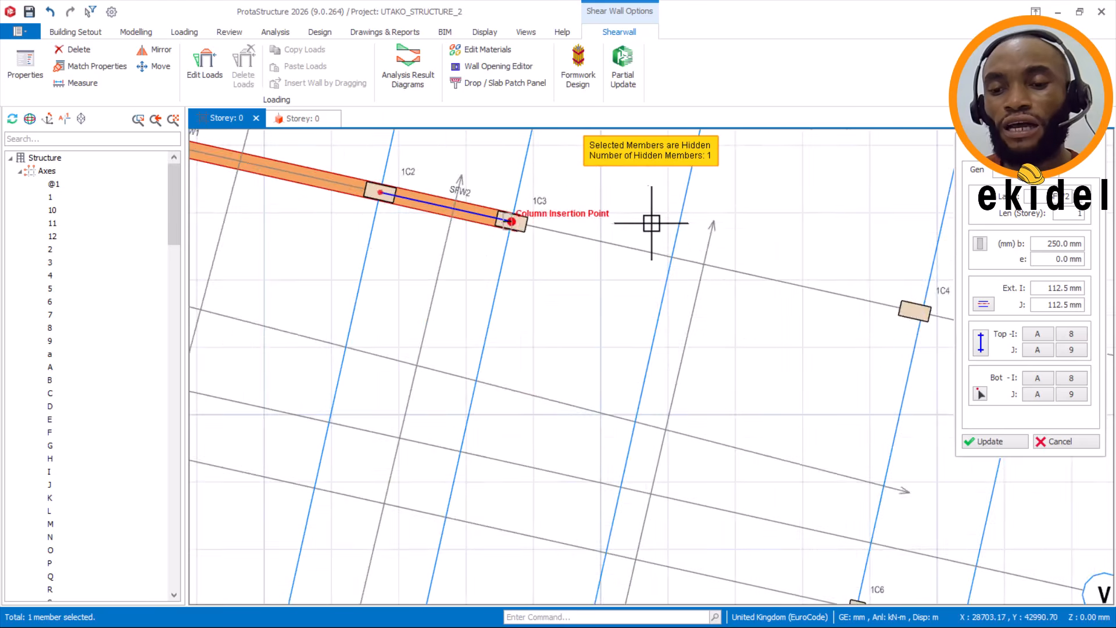
{"action": "scroll", "coordinate": [773, 262], "scroll_direction": "up", "scroll_amount": 3}
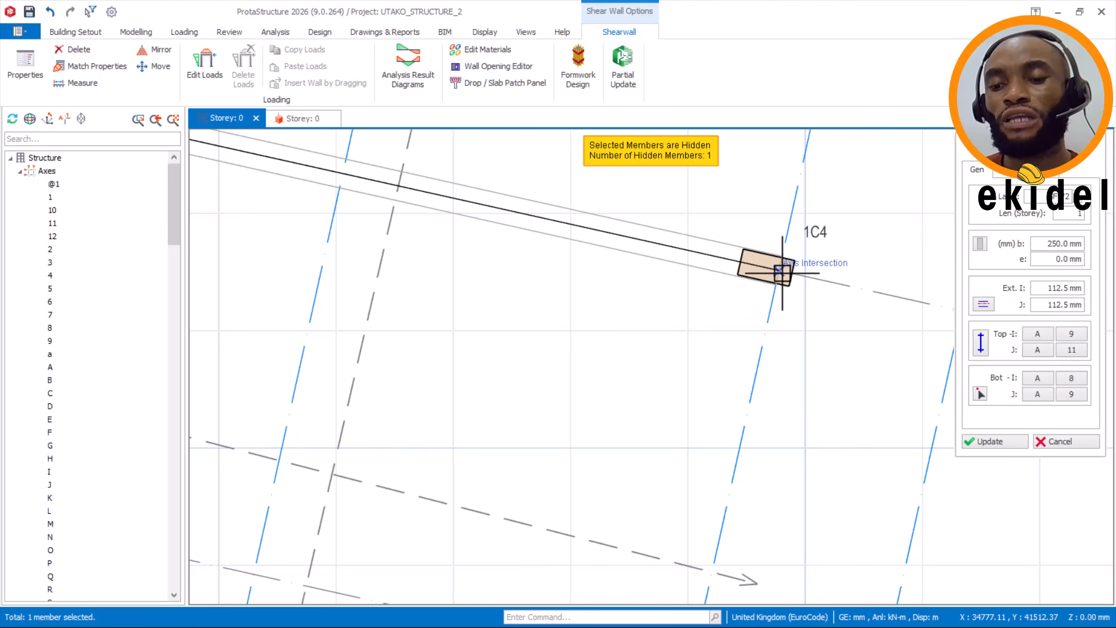
{"action": "left_click", "coordinate": [770, 264]}
{"action": "left_click", "coordinate": [779, 260]}
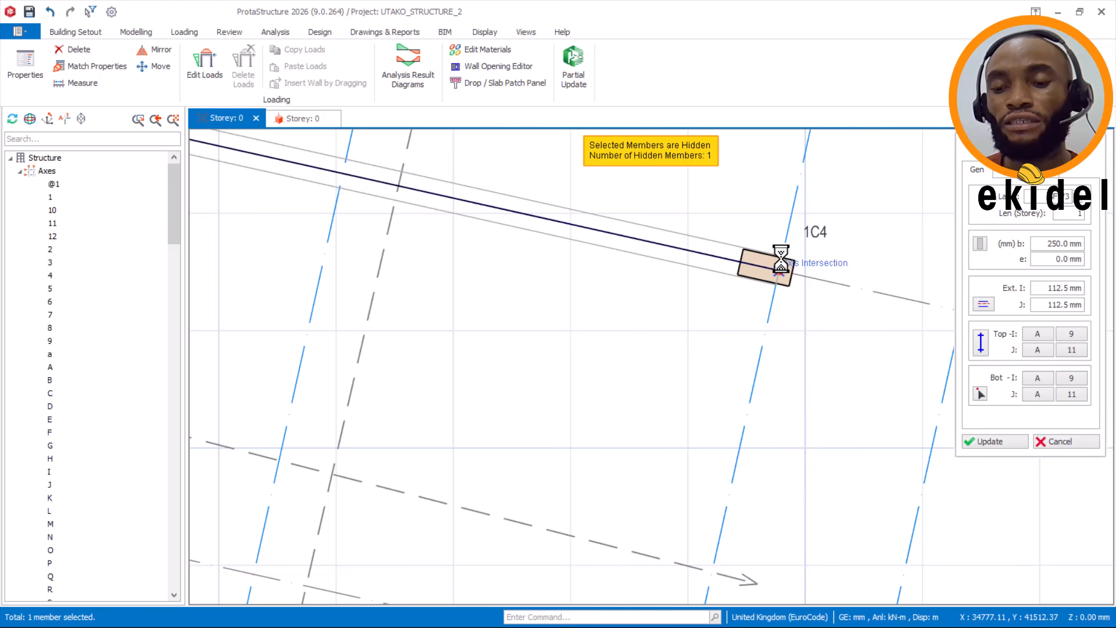
Insert a sub-basement wall along axis 11 from column 1C4 to column 1C6, dismissing the common-axis warning.
{"action": "scroll", "coordinate": [781, 261], "scroll_direction": "down", "scroll_amount": 6}
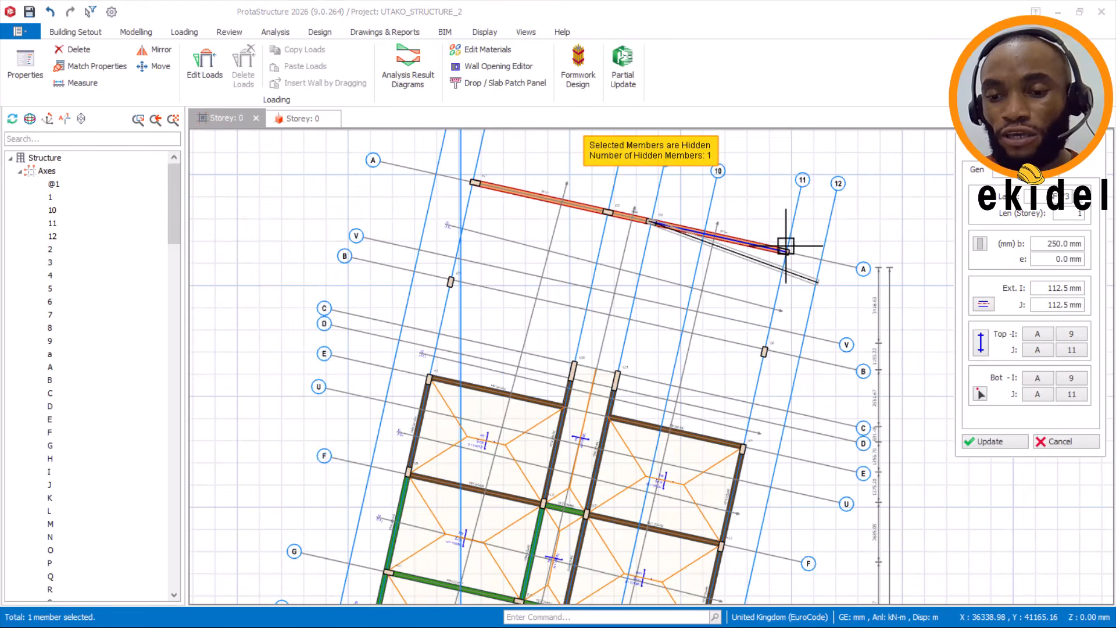
{"action": "scroll", "coordinate": [786, 249], "scroll_direction": "up", "scroll_amount": 1}
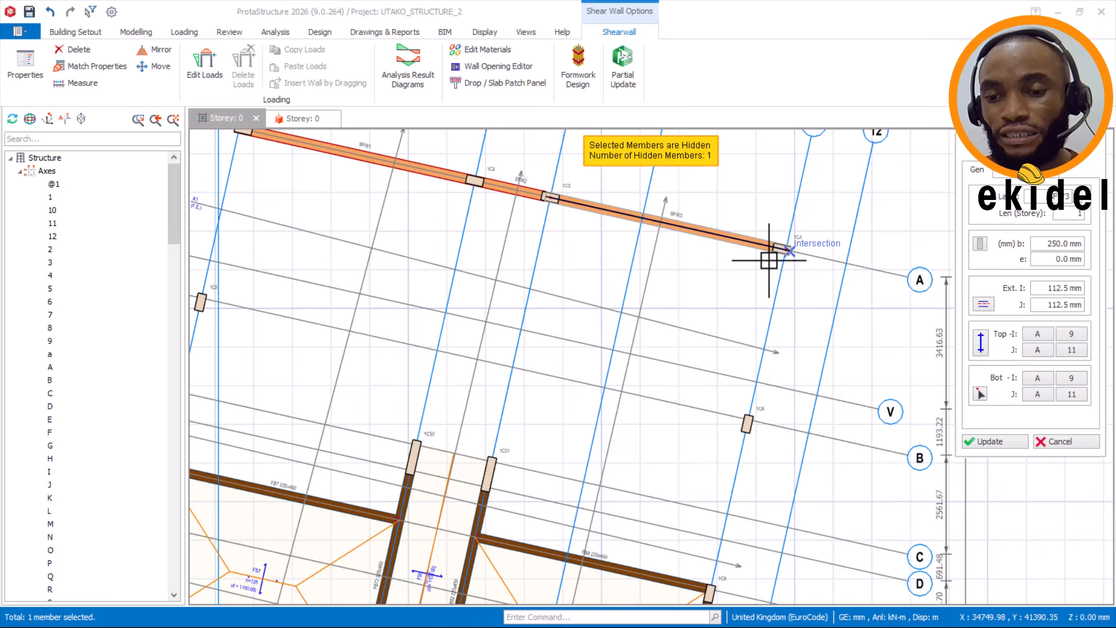
{"action": "scroll", "coordinate": [793, 247], "scroll_direction": "up", "scroll_amount": 5}
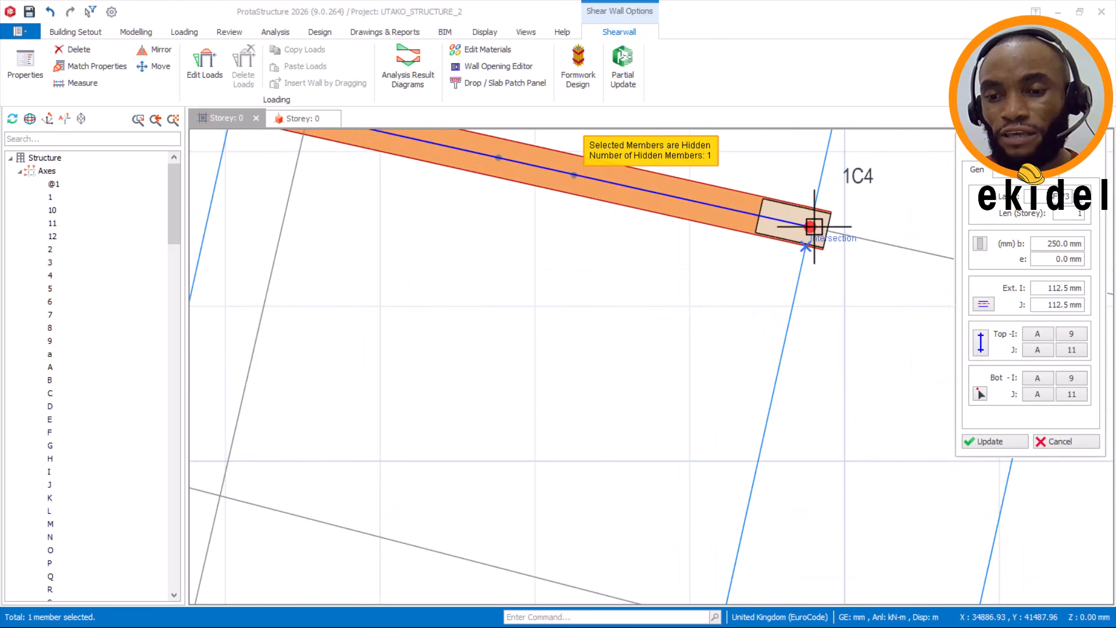
{"action": "left_click", "coordinate": [810, 227]}
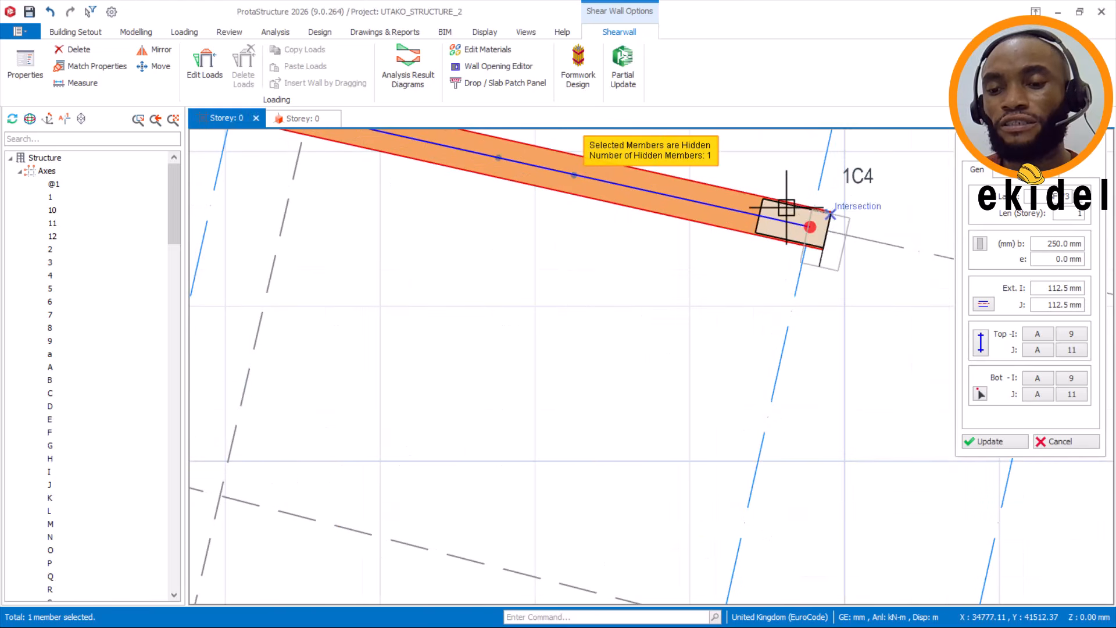
{"action": "scroll", "coordinate": [797, 204], "scroll_direction": "down", "scroll_amount": 5}
{"action": "scroll", "coordinate": [773, 340], "scroll_direction": "up", "scroll_amount": 5}
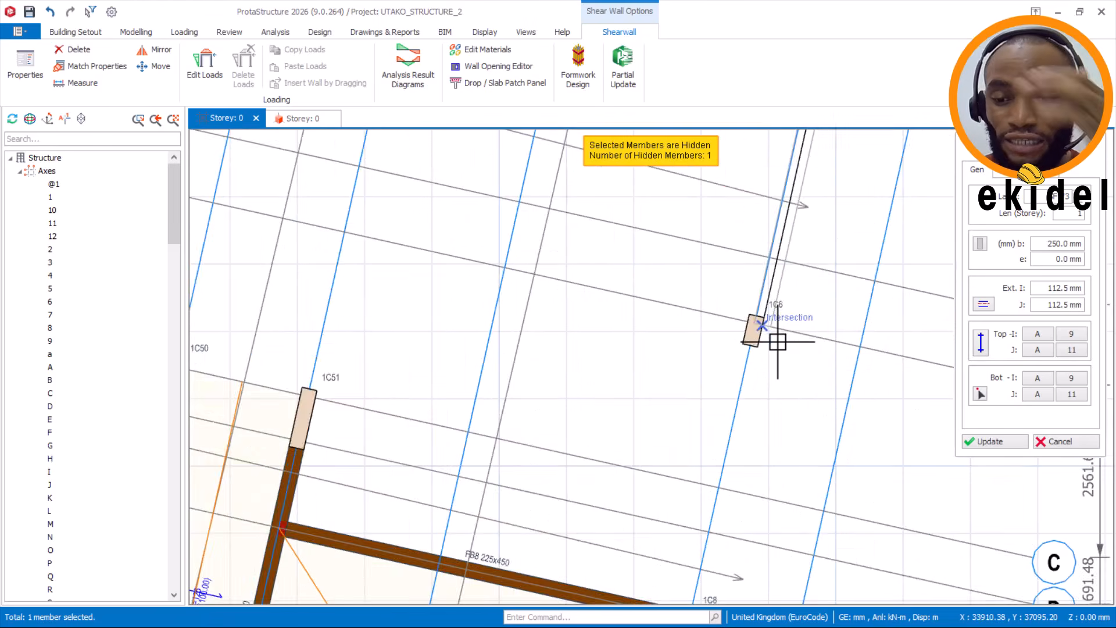
{"action": "left_click", "coordinate": [725, 307]}
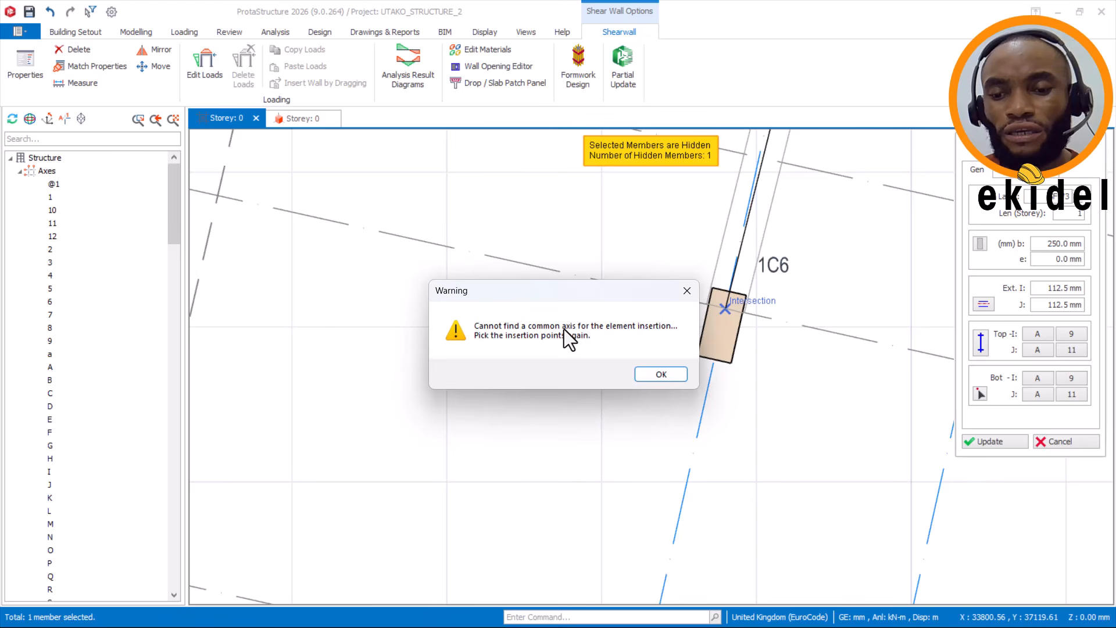
{"action": "left_click", "coordinate": [663, 375]}
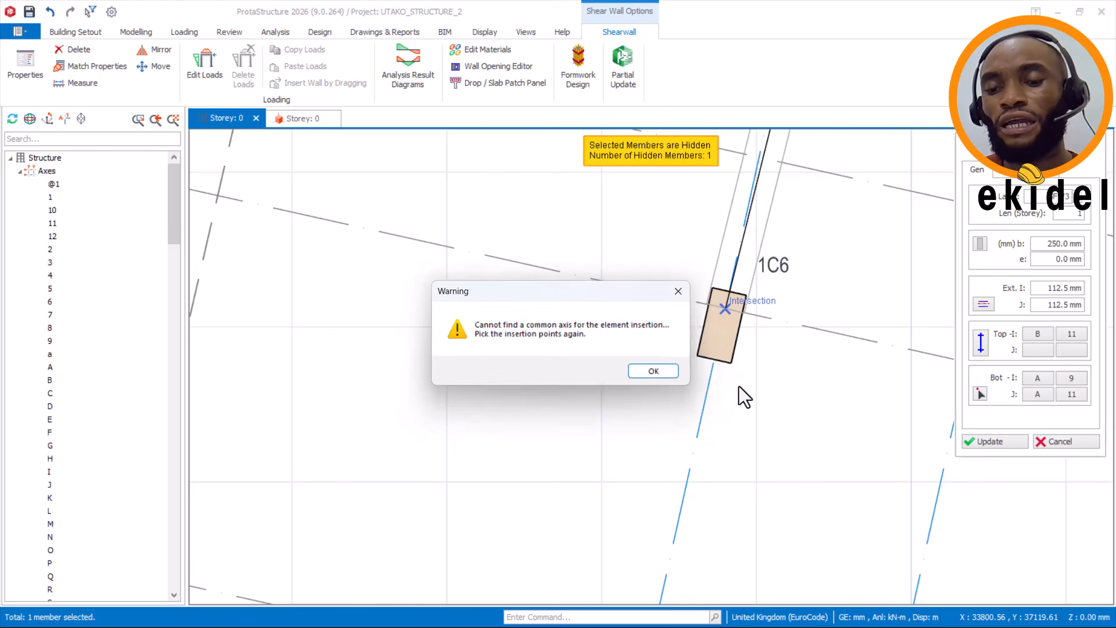
{"action": "left_click", "coordinate": [661, 375]}
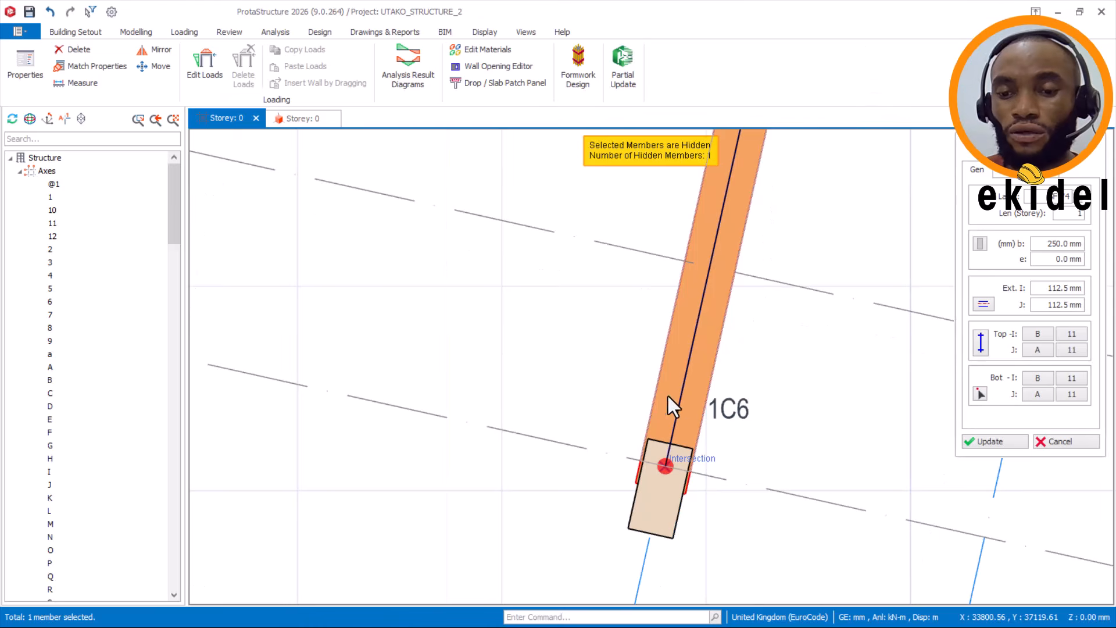
Continue the sub-basement wall along axis 11 from column 1C6 to the intersection with axis C.
{"action": "scroll", "coordinate": [683, 383], "scroll_direction": "down", "scroll_amount": 5}
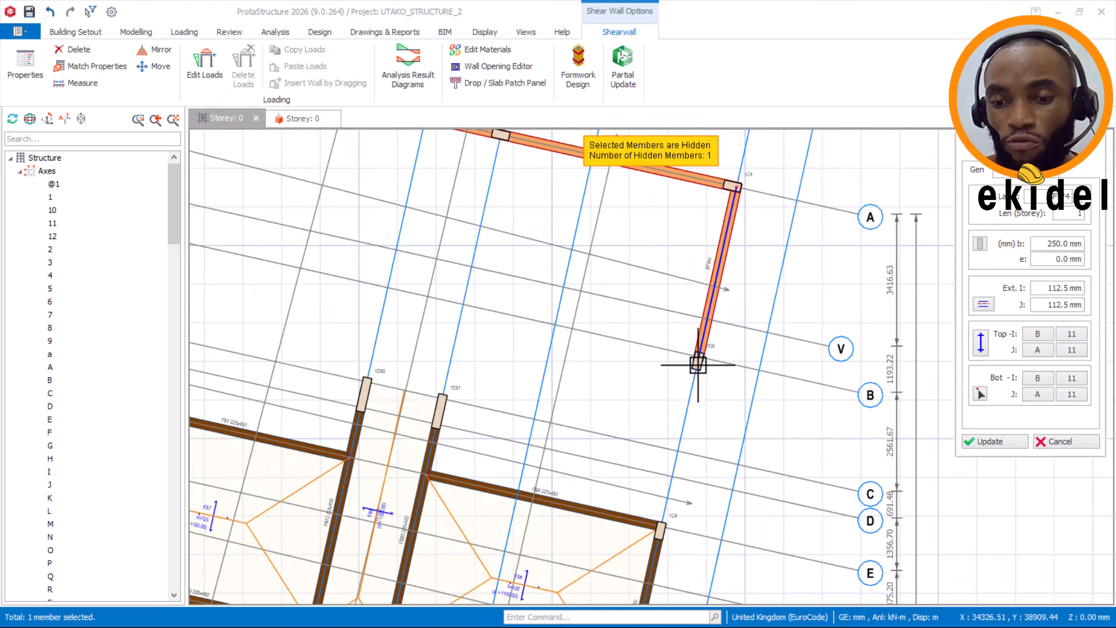
{"action": "scroll", "coordinate": [700, 361], "scroll_direction": "up", "scroll_amount": 5}
{"action": "scroll", "coordinate": [750, 256], "scroll_direction": "down", "scroll_amount": 5}
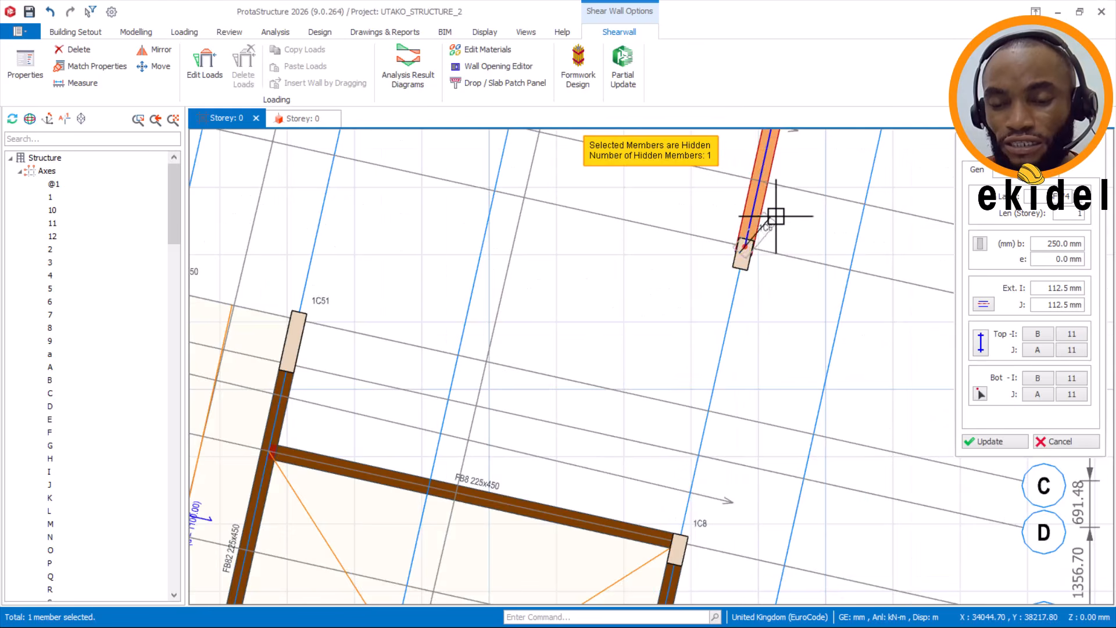
{"action": "scroll", "coordinate": [743, 311], "scroll_direction": "up", "scroll_amount": 2}
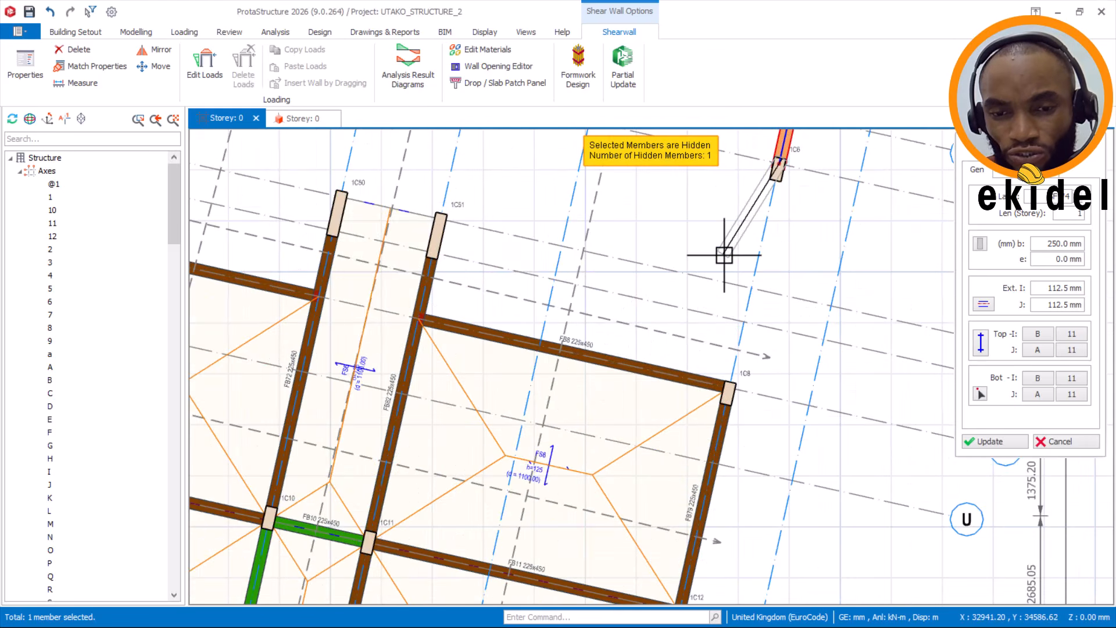
{"action": "middle_click_drag", "start_coordinate": [722, 249], "coordinate": [705, 349]}
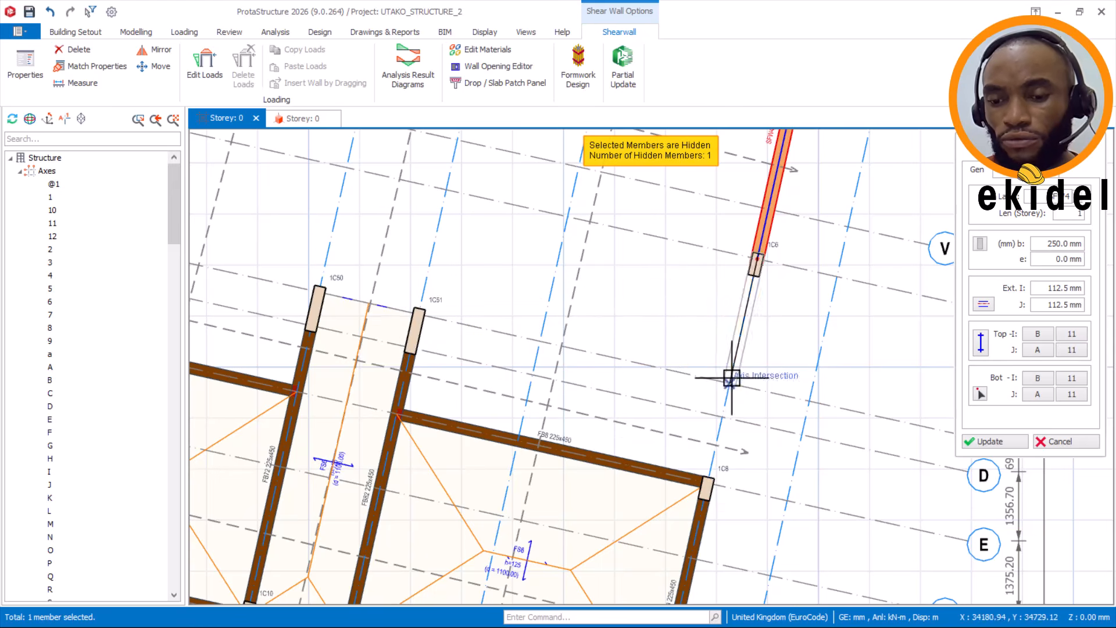
{"action": "scroll", "coordinate": [730, 379], "scroll_direction": "up", "scroll_amount": 2}
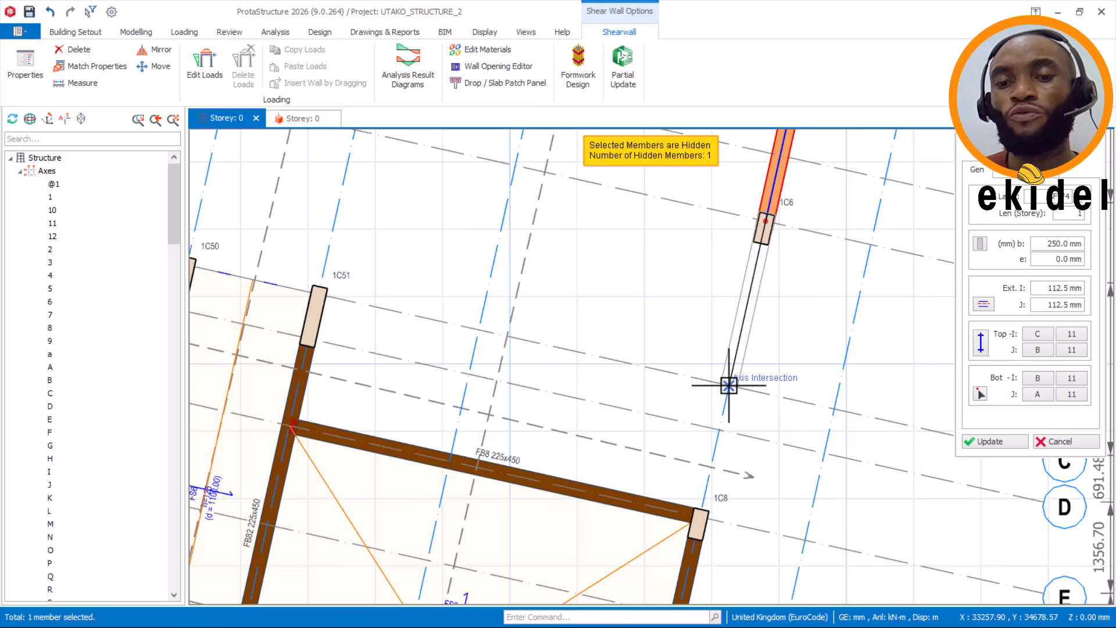
{"action": "left_click", "coordinate": [729, 385]}
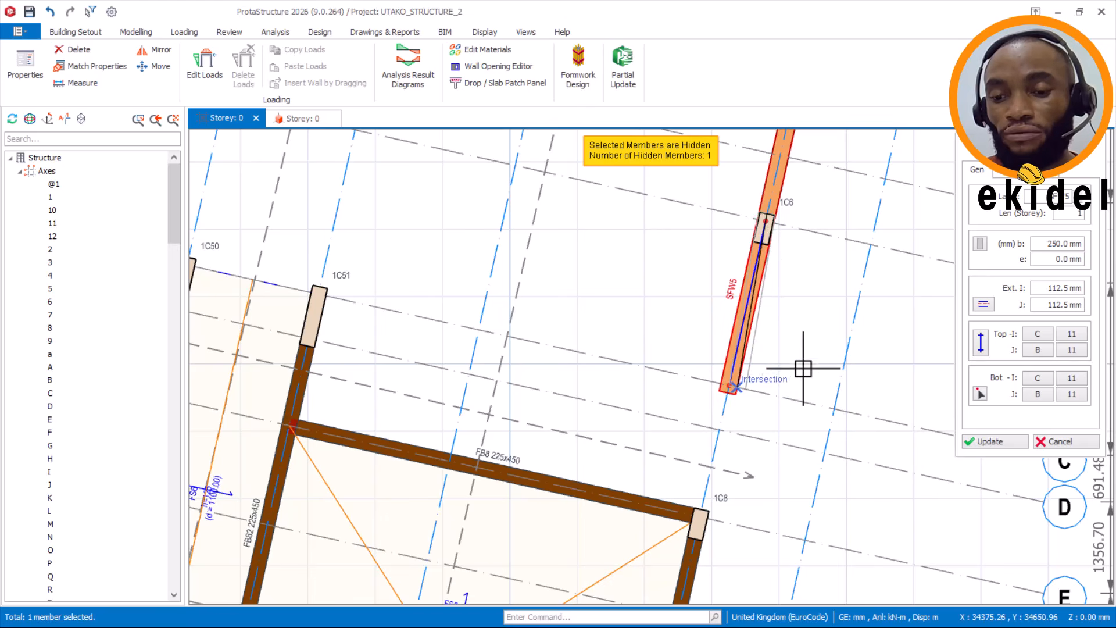
Insert a sub-basement wall along axis C from axis 11 to column 1C51 on axis 9.
{"action": "scroll", "coordinate": [735, 387], "scroll_direction": "up", "scroll_amount": 2}
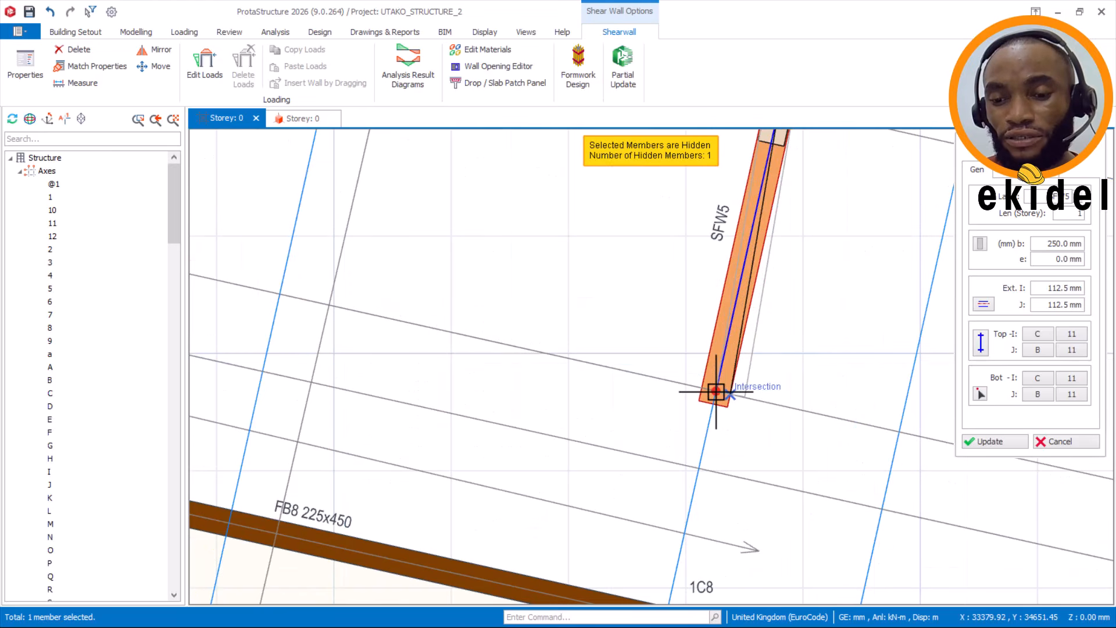
{"action": "scroll", "coordinate": [715, 390], "scroll_direction": "up", "scroll_amount": 1}
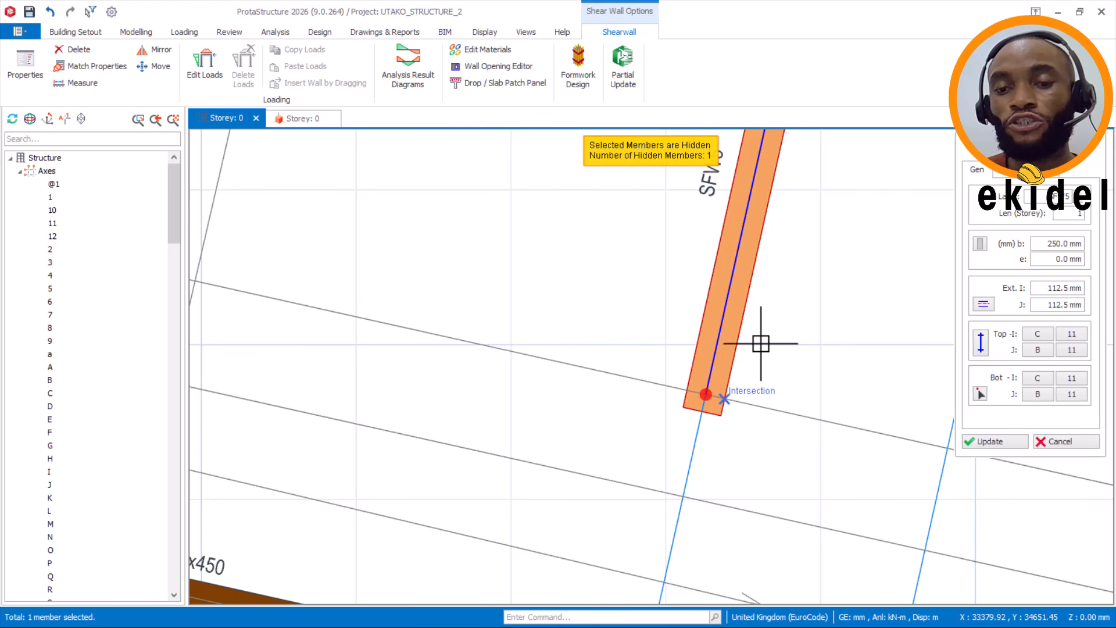
{"action": "scroll", "coordinate": [761, 343], "scroll_direction": "down", "scroll_amount": 2}
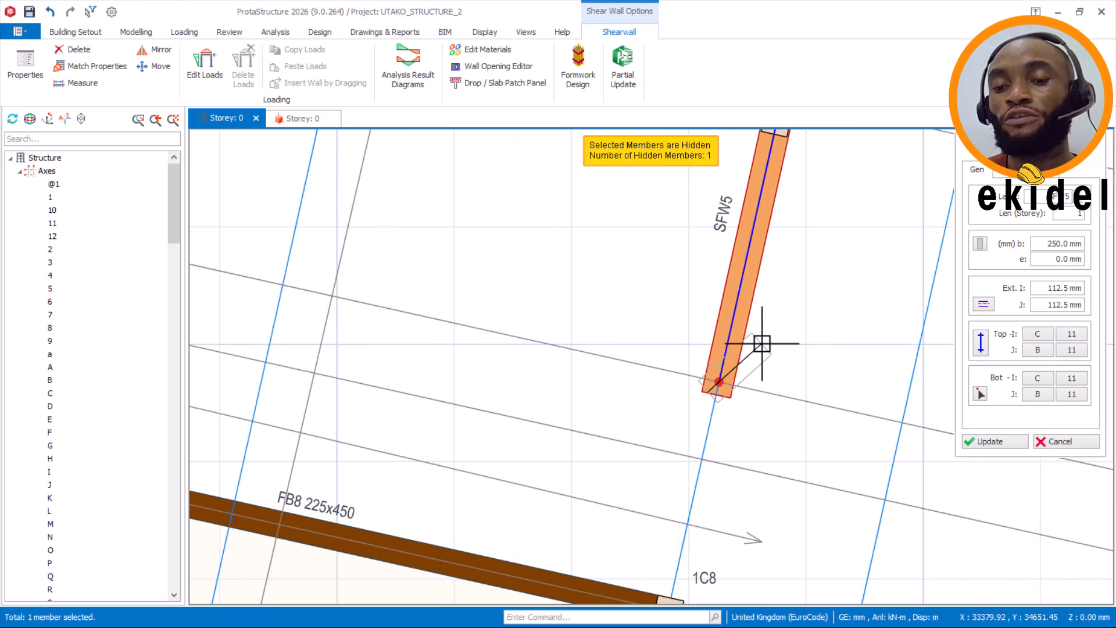
{"action": "scroll", "coordinate": [759, 344], "scroll_direction": "down", "scroll_amount": 2}
{"action": "scroll", "coordinate": [437, 299], "scroll_direction": "up", "scroll_amount": 4}
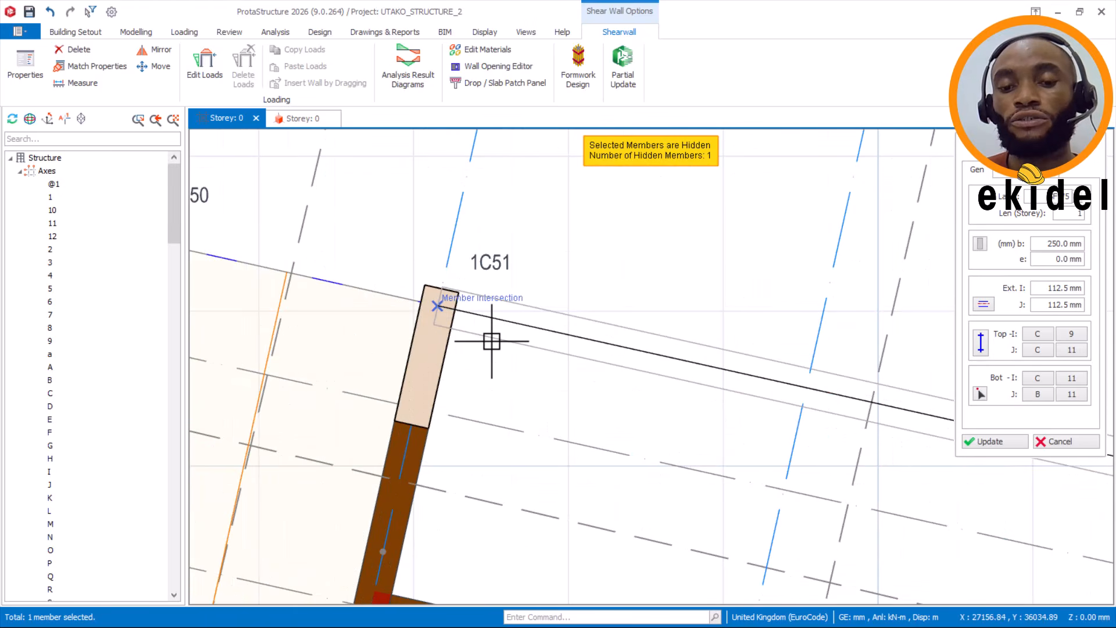
{"action": "left_click", "coordinate": [438, 305]}
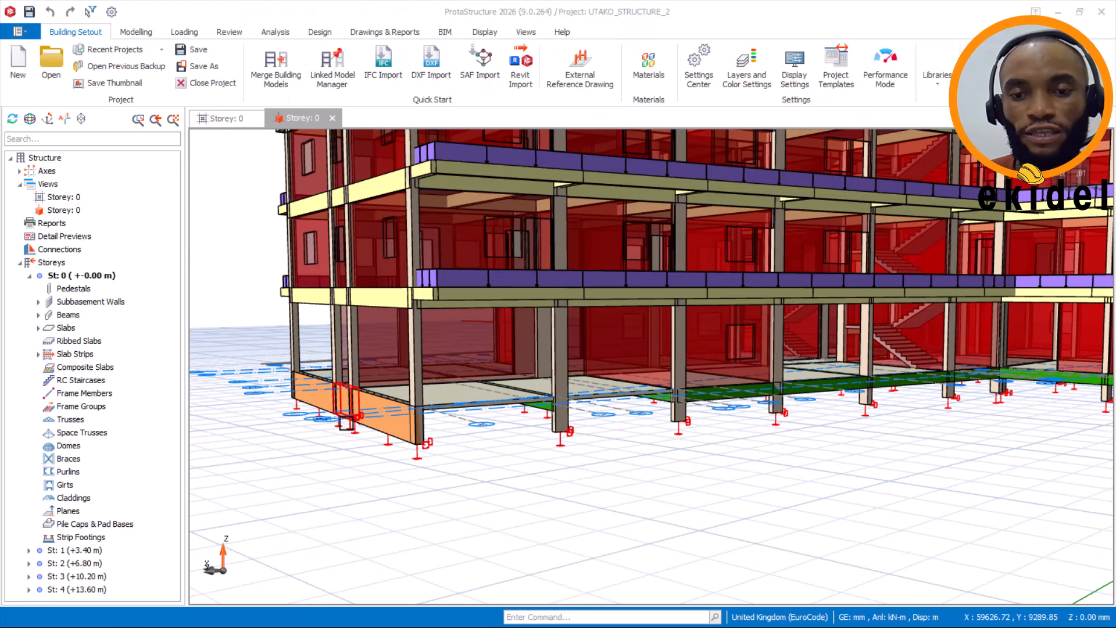
Examine the new sub-basement walls along axes 11 and A in the 3D view.
{"action": "mouse_move", "coordinate": [347, 423]}
{"action": "middle_mouse_down"}
{"action": "mouse_move", "coordinate": [521, 448]}
{"action": "mouse_move", "coordinate": [543, 430]}
{"action": "mouse_move", "coordinate": [574, 431]}
{"action": "mouse_move", "coordinate": [548, 436]}
{"action": "mouse_move", "coordinate": [563, 438]}
{"action": "mouse_move", "coordinate": [564, 407]}
{"action": "mouse_move", "coordinate": [659, 411]}
{"action": "middle_mouse_up"}
{"action": "scroll", "coordinate": [523, 427], "scroll_direction": "up", "scroll_amount": 2}
{"action": "middle_click_drag", "start_coordinate": [389, 440], "coordinate": [515, 431]}
{"action": "scroll", "coordinate": [470, 415], "scroll_direction": "up", "scroll_amount": 2}
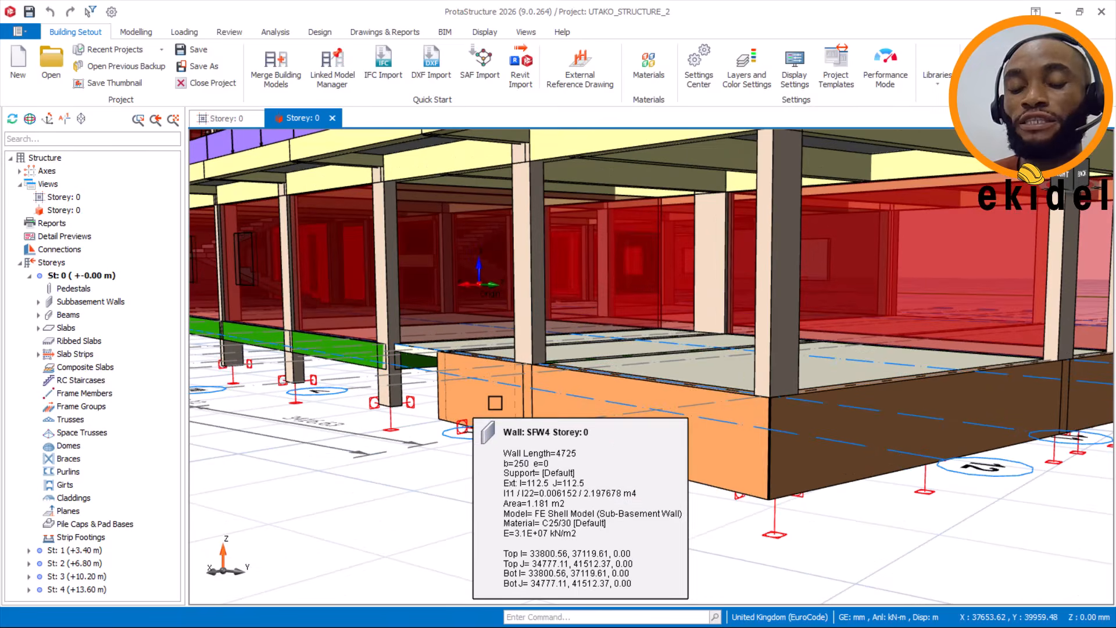
{"action": "scroll", "coordinate": [669, 445], "scroll_direction": "up", "scroll_amount": 3}
{"action": "middle_click_drag", "start_coordinate": [704, 440], "coordinate": [494, 424]}
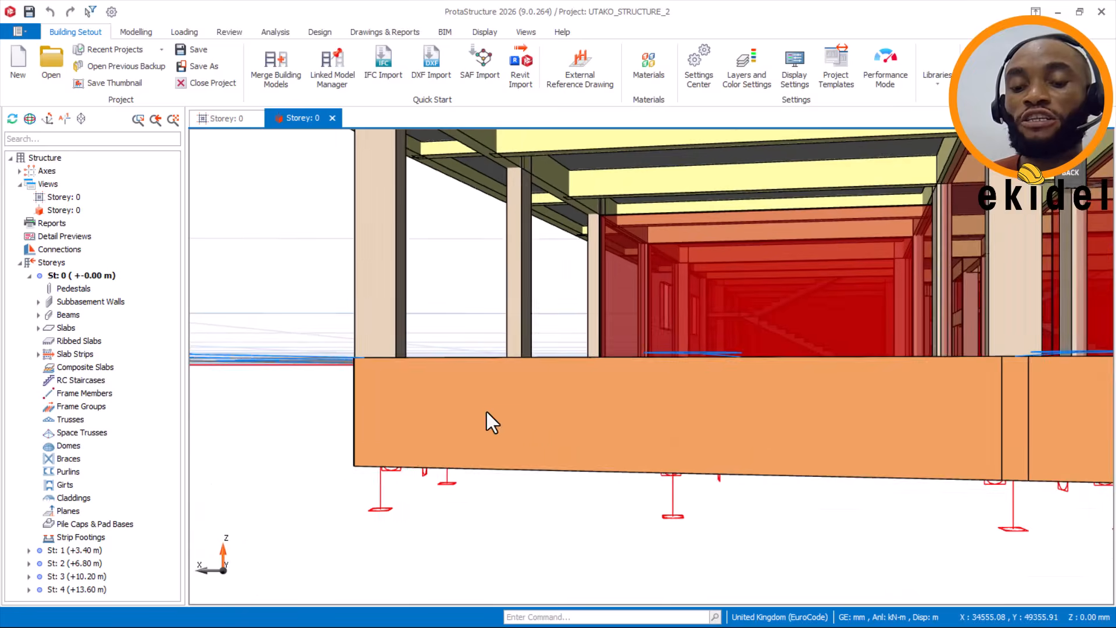
{"action": "middle_click_drag", "start_coordinate": [678, 406], "coordinate": [433, 394]}
{"action": "scroll", "coordinate": [542, 399], "scroll_direction": "down", "scroll_amount": 1}
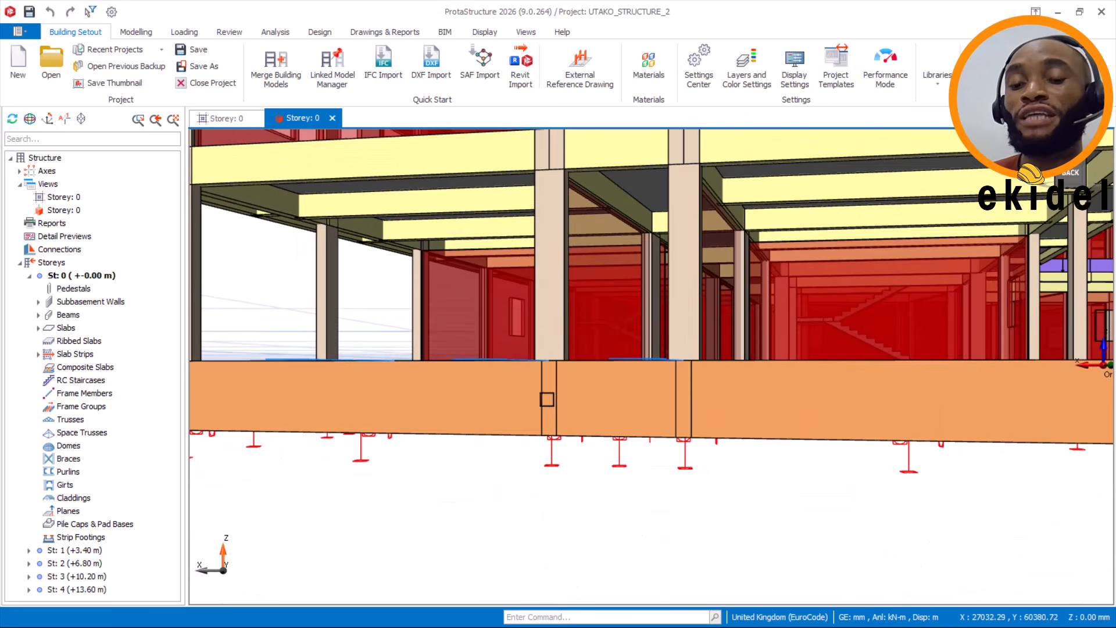
{"action": "middle_click_drag", "start_coordinate": [634, 405], "coordinate": [530, 407], "text": "shift"}
Examine the sub-basement bay in 3D from below and from its opposite outer side, framing the bay and its columns.
{"action": "left_click_drag", "start_coordinate": [352, 320], "coordinate": [761, 539]}
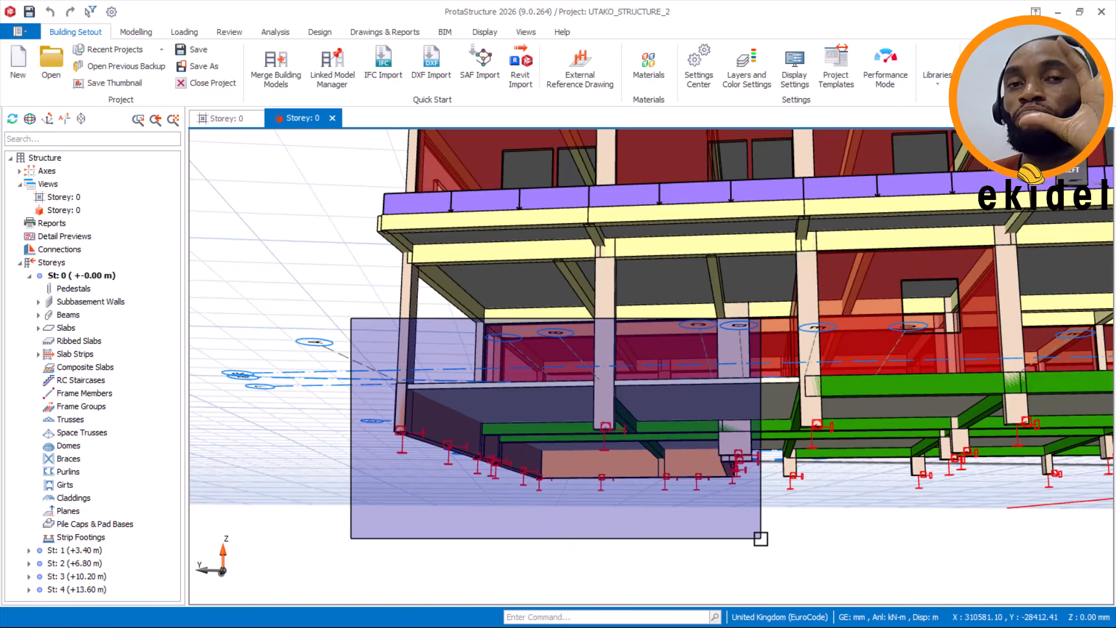
{"action": "left_click_drag", "start_coordinate": [760, 538], "coordinate": [363, 376]}
{"action": "scroll", "coordinate": [372, 354], "scroll_direction": "down", "scroll_amount": 1}
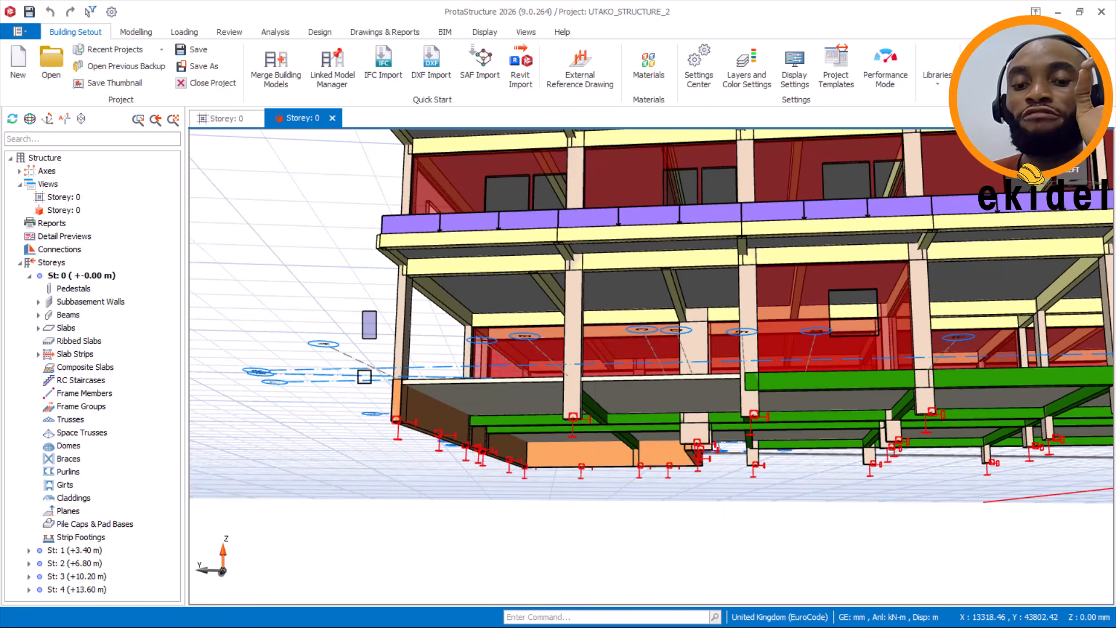
{"action": "scroll", "coordinate": [363, 375], "scroll_direction": "down", "scroll_amount": 1}
{"action": "scroll", "coordinate": [461, 423], "scroll_direction": "up", "scroll_amount": 4}
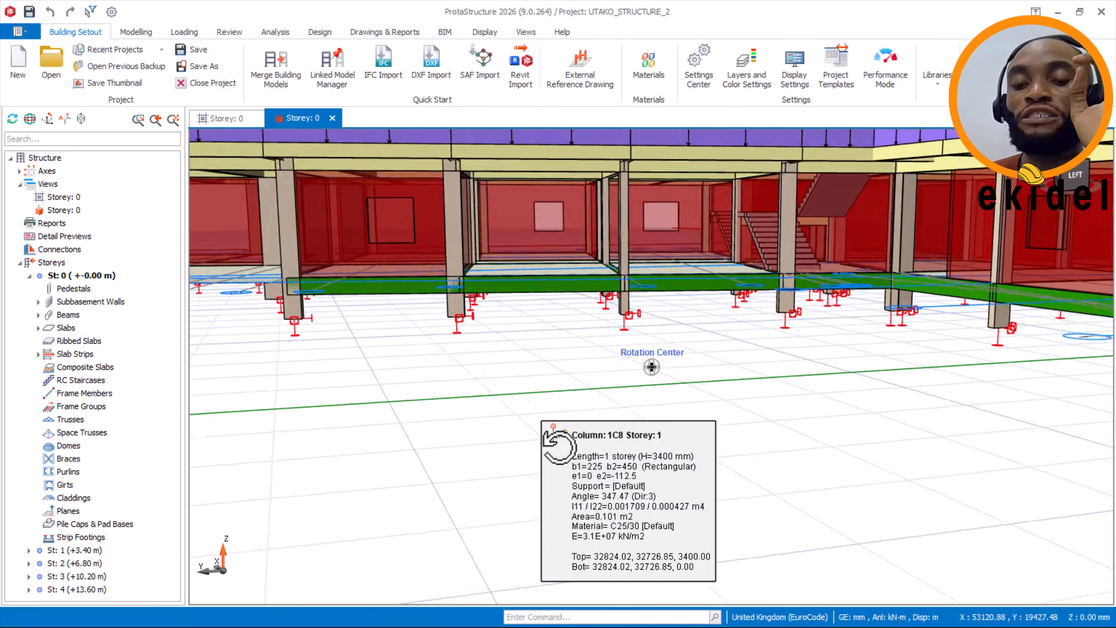
{"action": "middle_click_drag", "start_coordinate": [476, 331], "coordinate": [596, 370]}
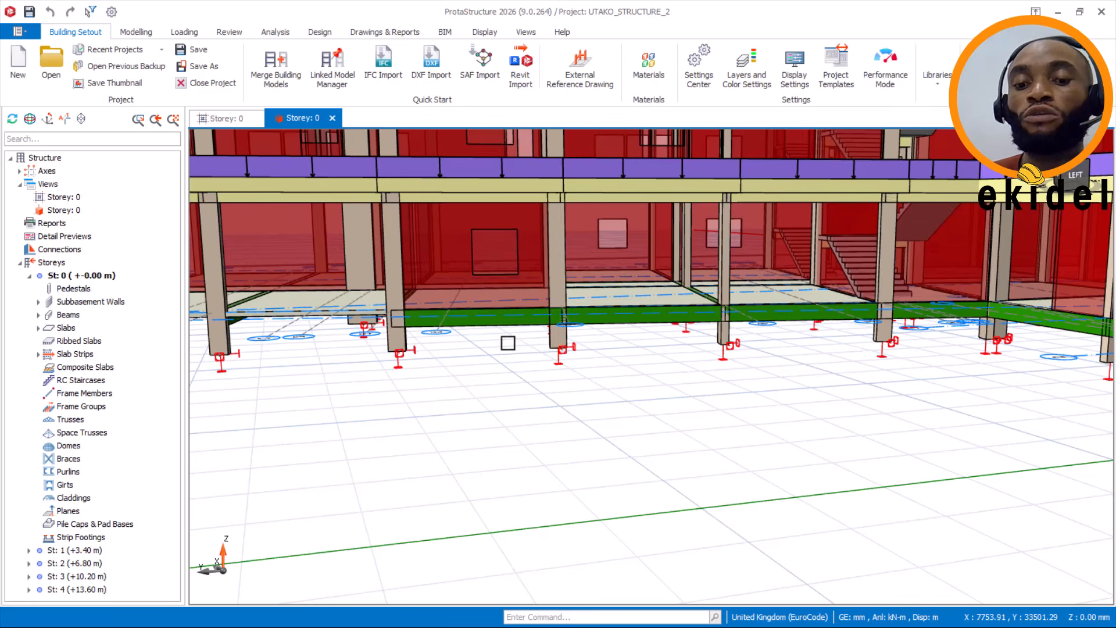
{"action": "middle_click_drag", "start_coordinate": [441, 340], "coordinate": [732, 368]}
{"action": "left_click_drag", "start_coordinate": [290, 239], "coordinate": [606, 540]}
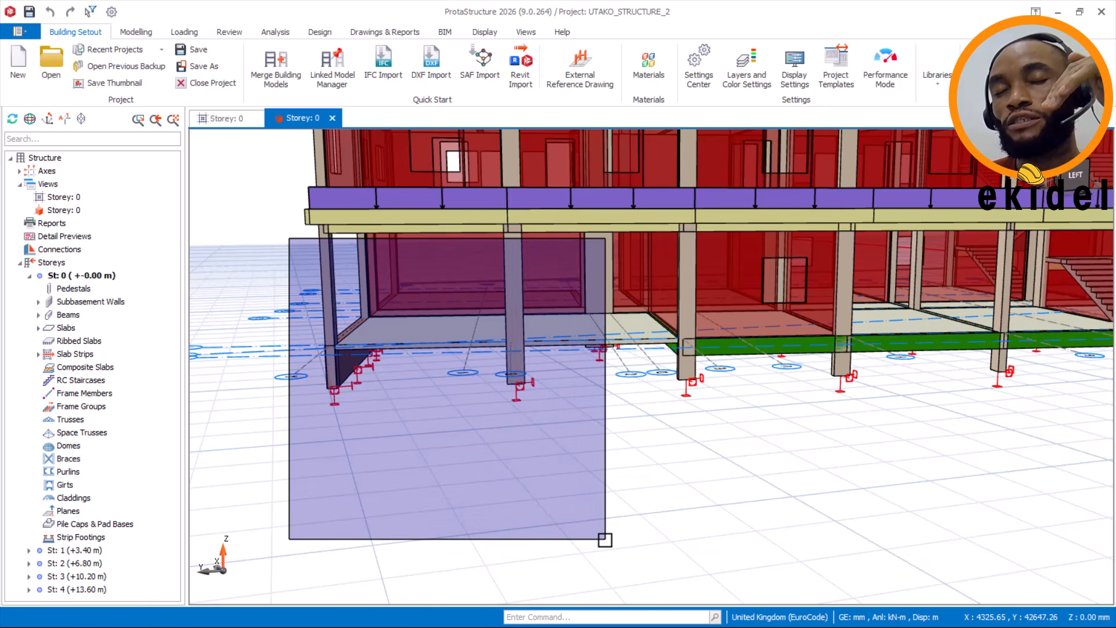
{"action": "left_click_drag", "start_coordinate": [604, 540], "coordinate": [291, 292]}
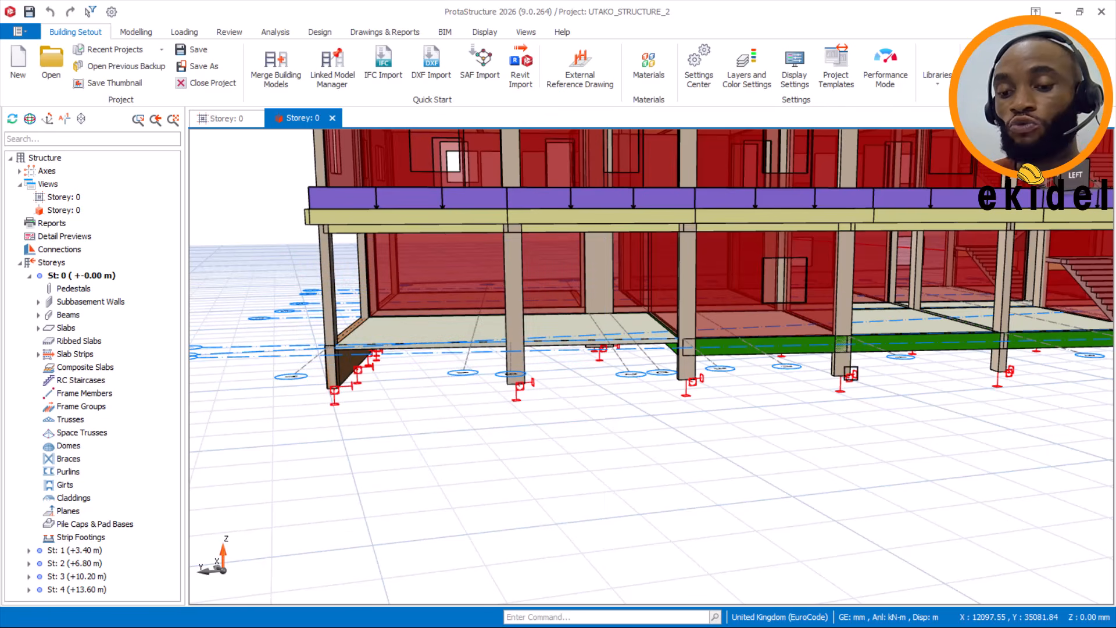
{"action": "left_click_drag", "start_coordinate": [286, 256], "coordinate": [640, 462]}
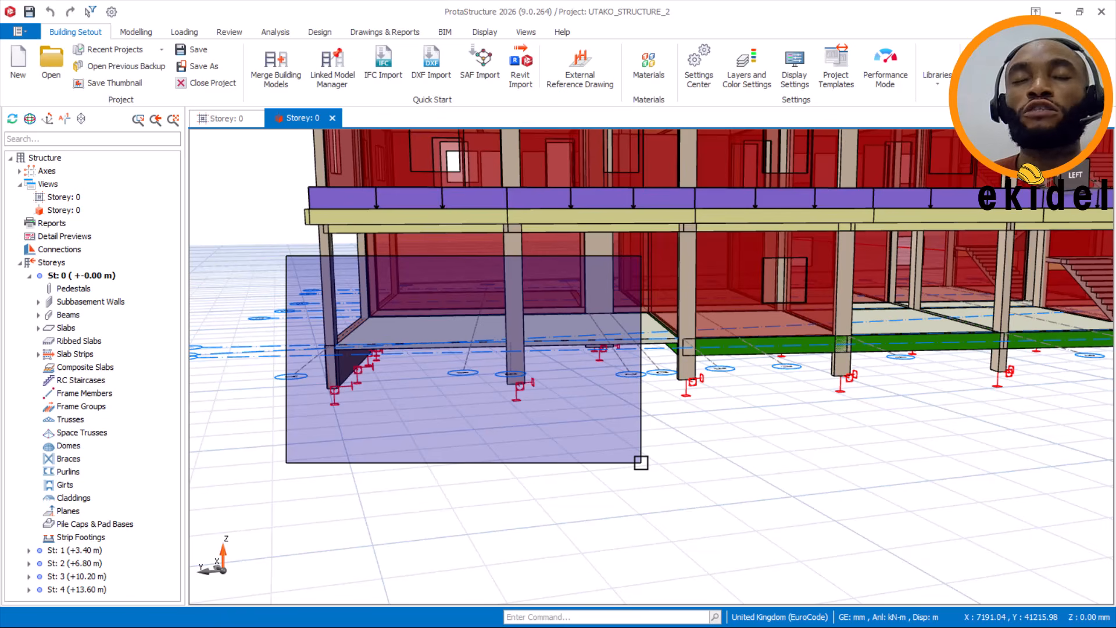
{"action": "left_click_drag", "start_coordinate": [640, 462], "coordinate": [265, 238]}
{"action": "middle_click_drag", "start_coordinate": [849, 411], "coordinate": [731, 387]}
{"action": "scroll", "coordinate": [750, 378], "scroll_direction": "down", "scroll_amount": 5}
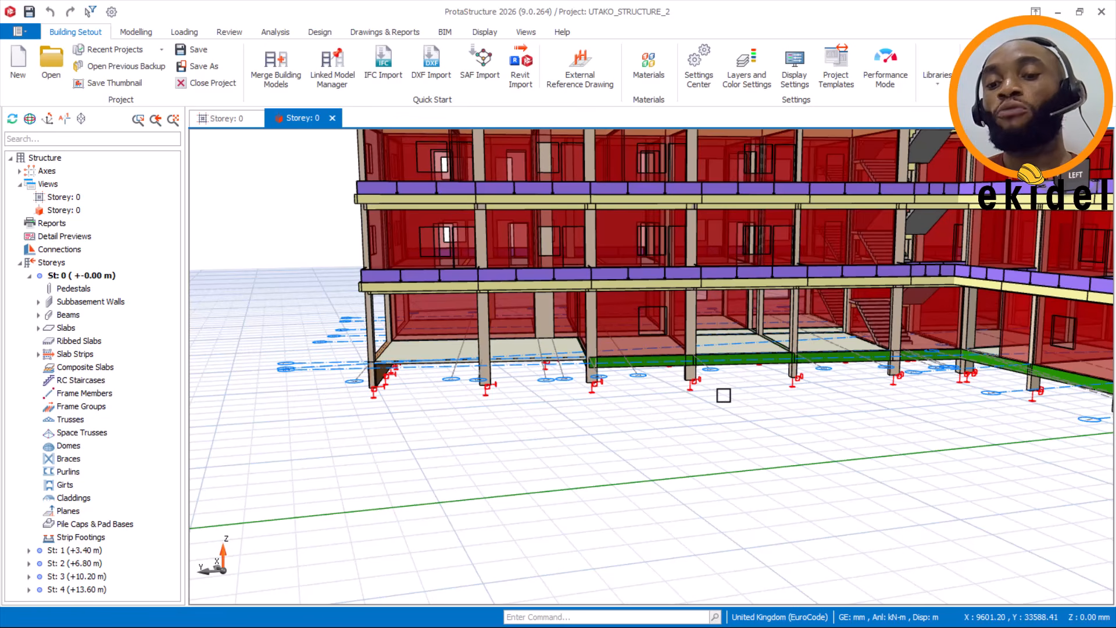
Examine the ground-level frame in 3D from several sides, ending at corner column 1C1 and the adjoining sub-basement wall.
{"action": "middle_click_drag", "start_coordinate": [744, 419], "coordinate": [521, 356]}
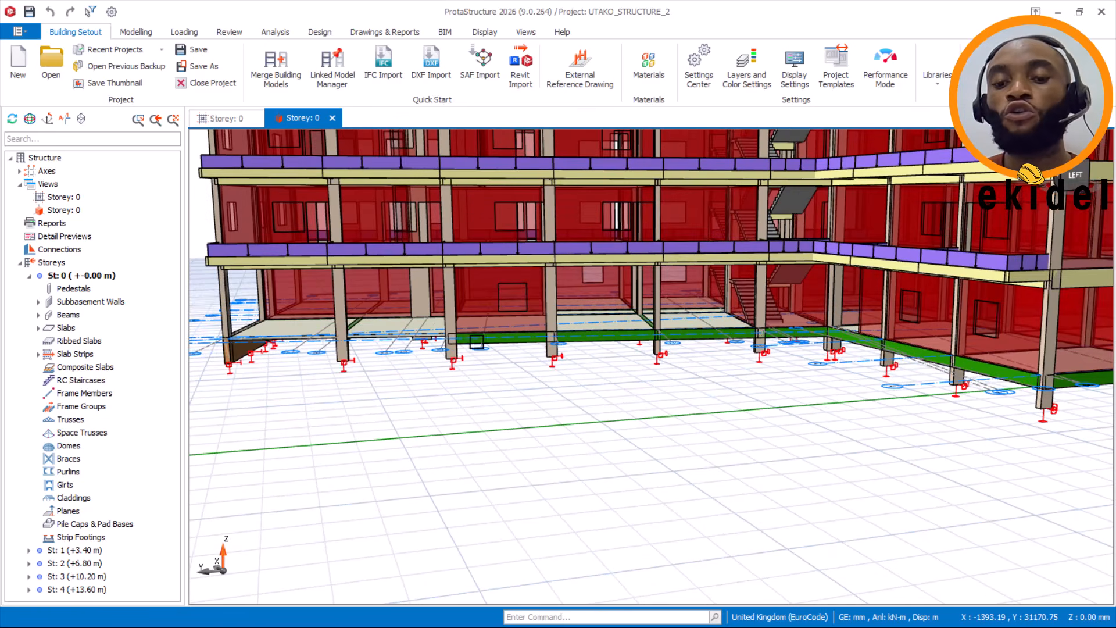
{"action": "mouse_move", "coordinate": [442, 374]}
{"action": "middle_mouse_down", "text": "shift"}
{"action": "mouse_move", "coordinate": [573, 377]}
{"action": "mouse_move", "coordinate": [530, 372]}
{"action": "mouse_move", "coordinate": [523, 386]}
{"action": "middle_mouse_up", "text": "shift"}
{"action": "left_click_drag", "start_coordinate": [982, 456], "coordinate": [545, 271]}
{"action": "left_click_drag", "start_coordinate": [846, 422], "coordinate": [853, 458]}
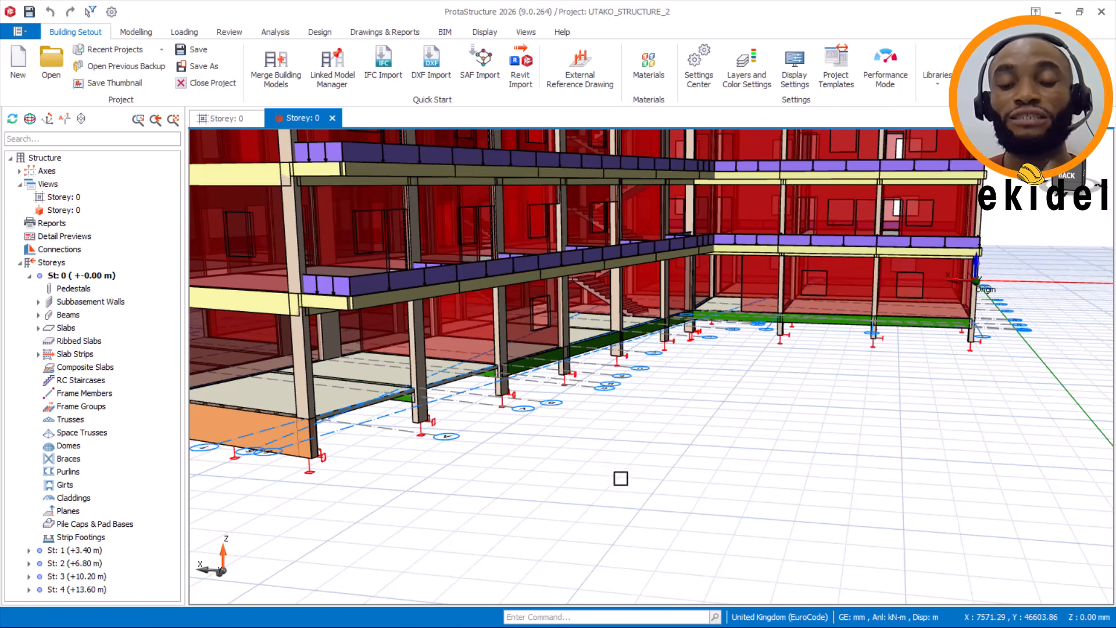
{"action": "middle_click_drag", "start_coordinate": [554, 472], "coordinate": [513, 468]}
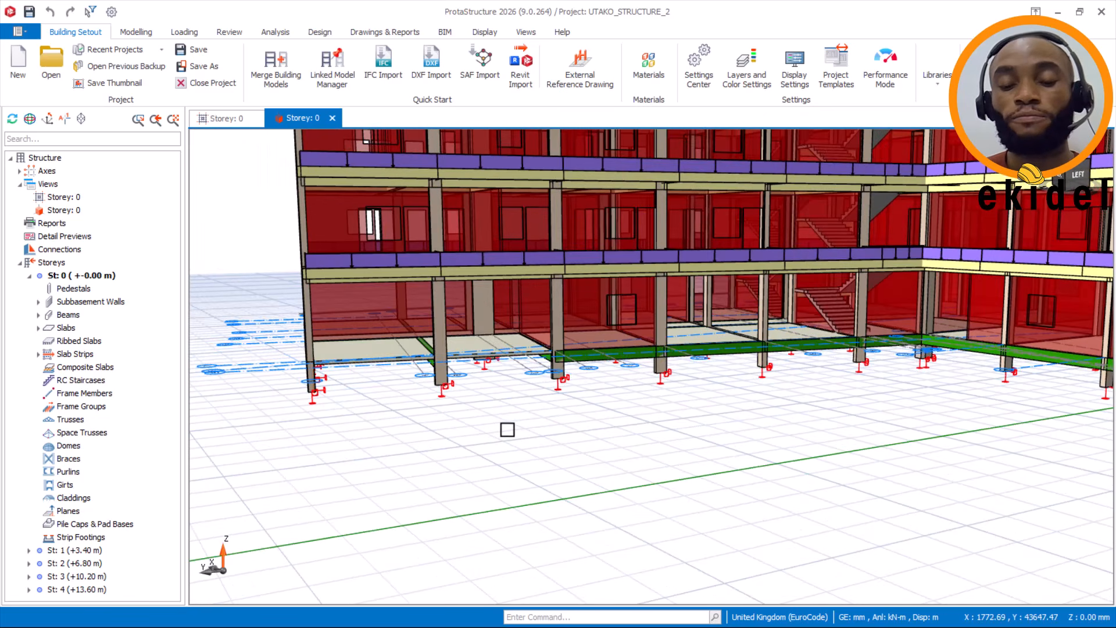
{"action": "middle_click_drag", "start_coordinate": [360, 406], "coordinate": [489, 410]}
{"action": "mouse_move", "coordinate": [449, 391]}
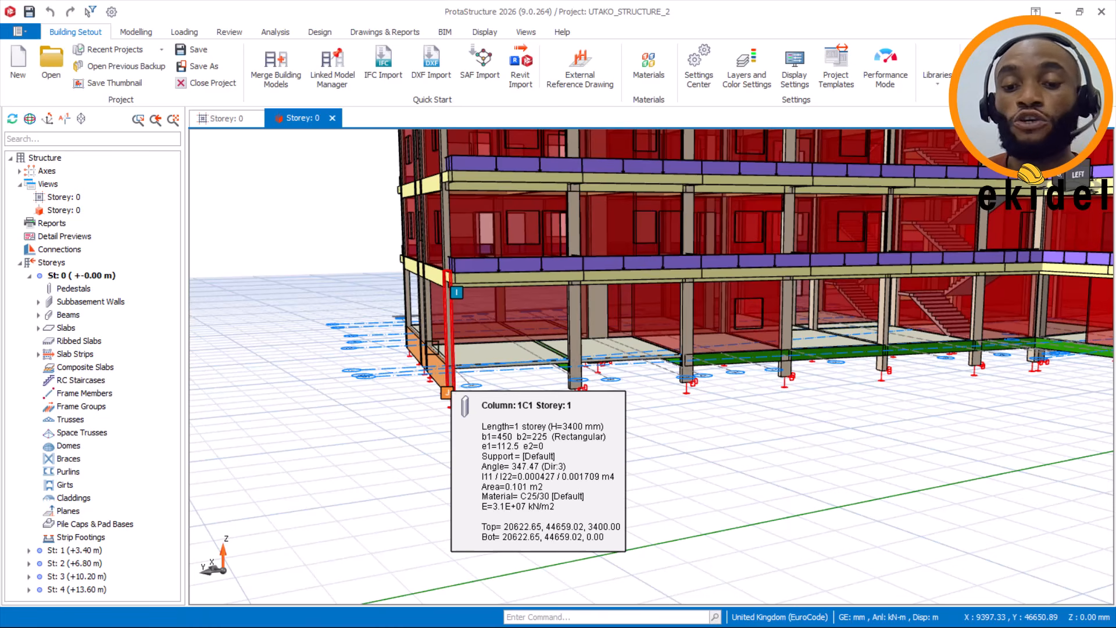
{"action": "middle_click_drag", "start_coordinate": [478, 372], "coordinate": [468, 407]}
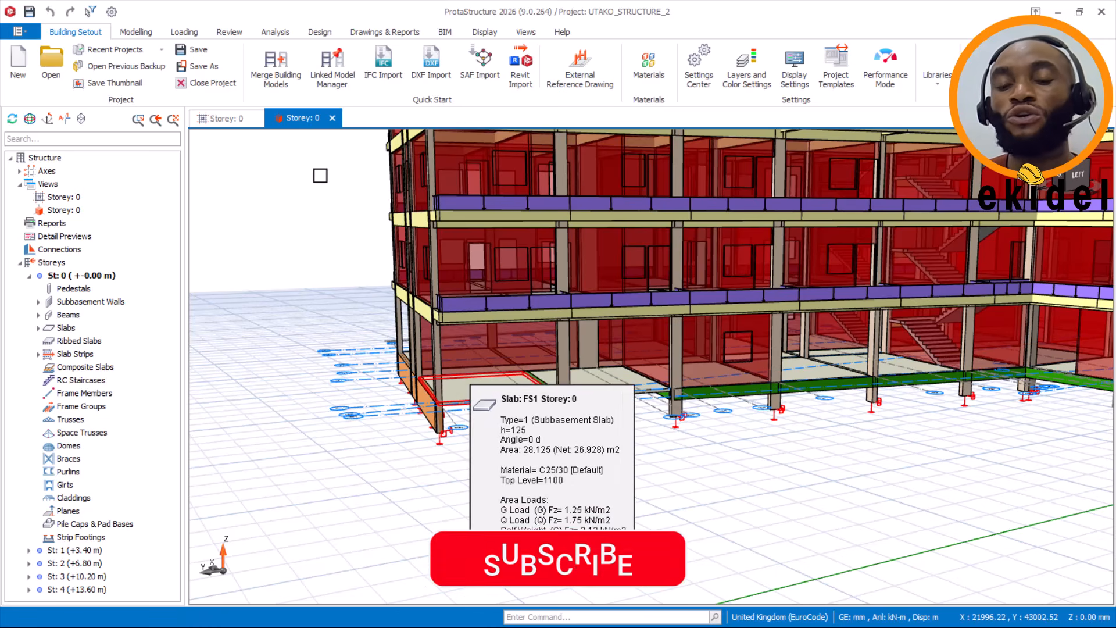
Open the support type definitions and add a new support type.
{"action": "left_click", "coordinate": [144, 29]}
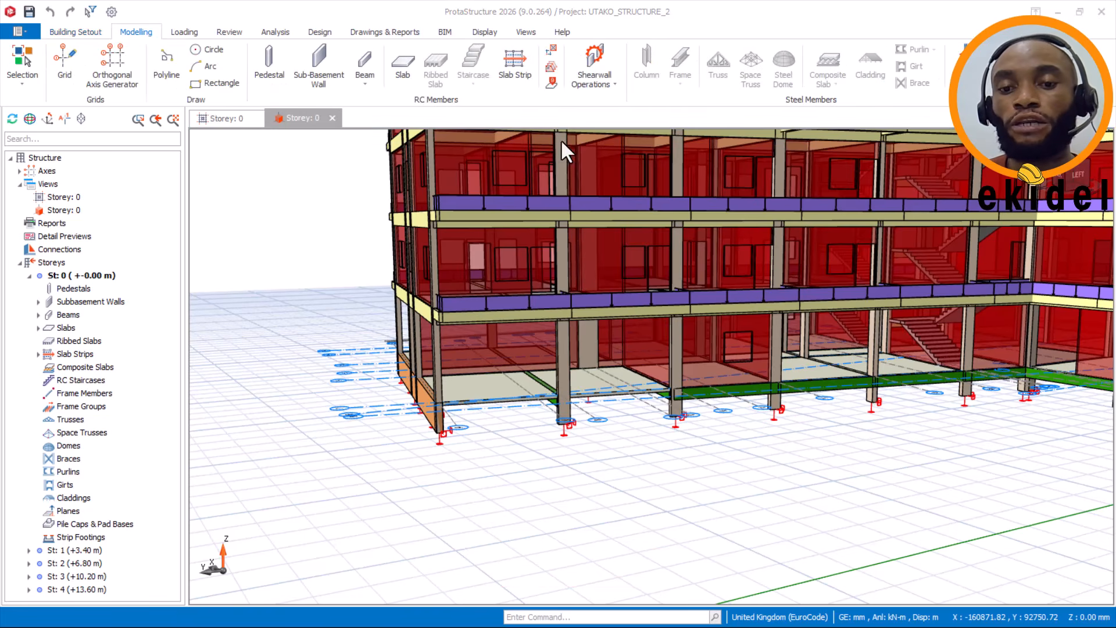
{"action": "left_click", "coordinate": [100, 33]}
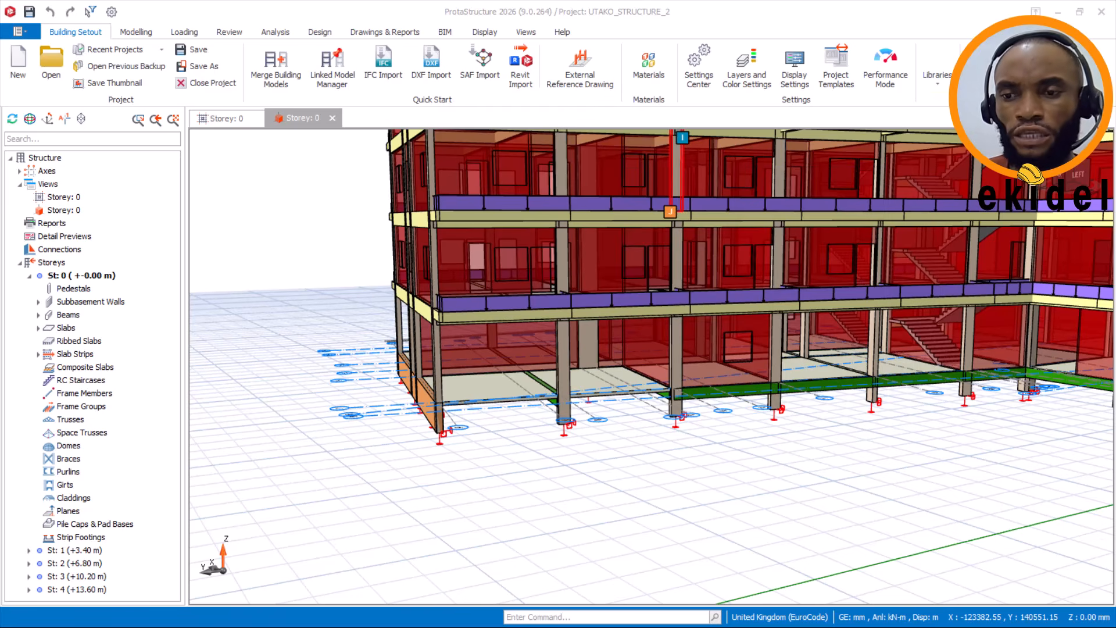
{"action": "left_click", "coordinate": [137, 30]}
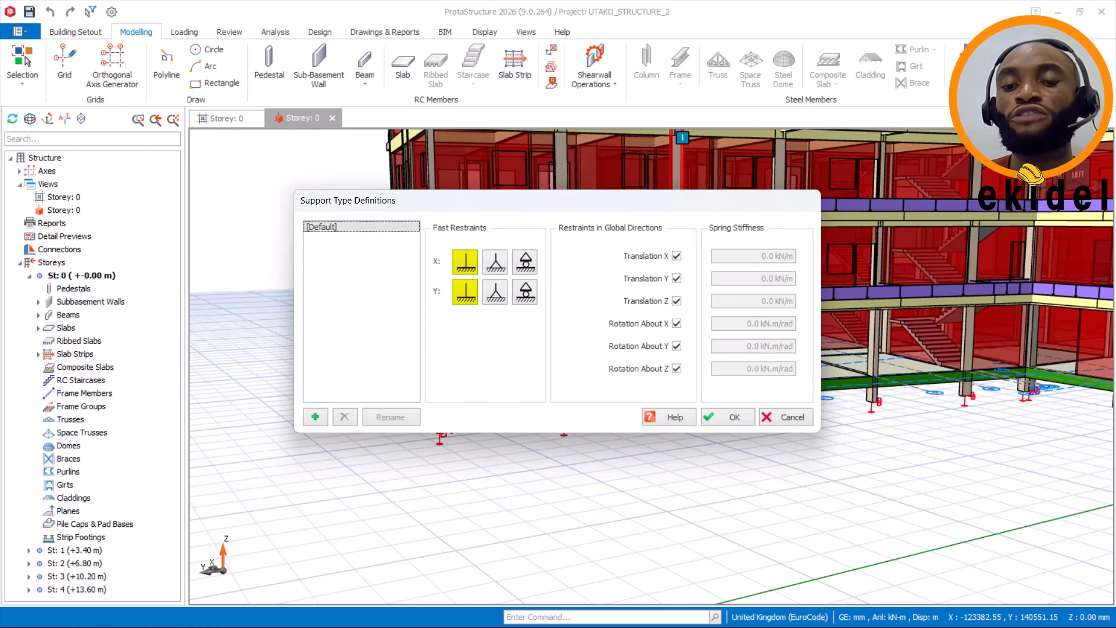
{"action": "left_click", "coordinate": [311, 417]}
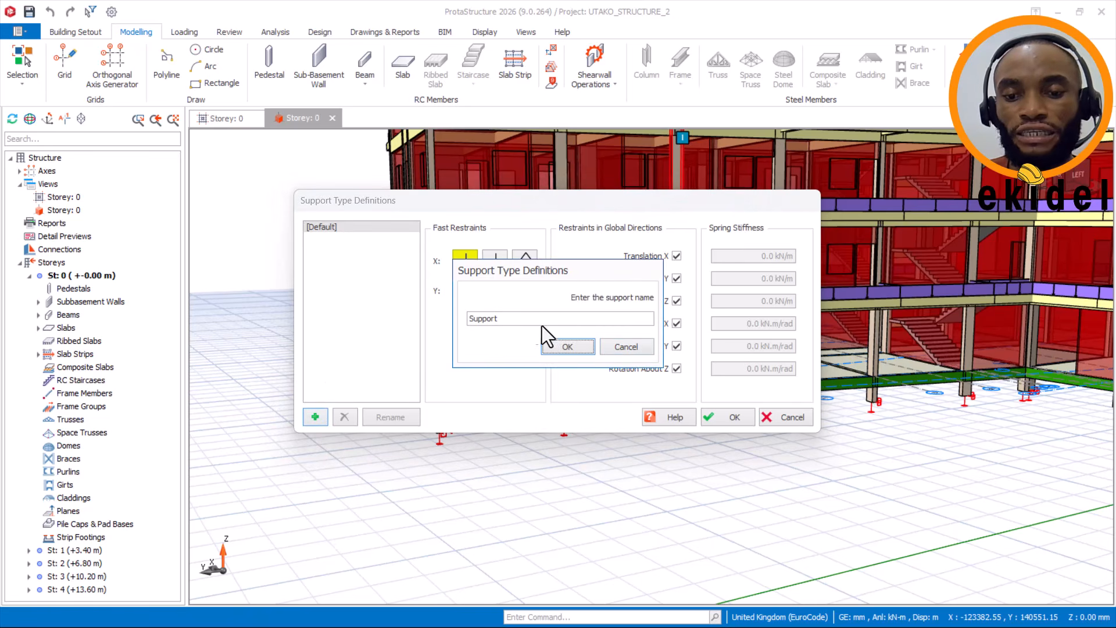
{"action": "left_click", "coordinate": [471, 319]}
{"action": "type", "text": "pa"}
{"action": "key", "text": "BackSpace"}
{"action": "key", "text": "BackSpace"}
{"action": "type", "text": "BASEME"}
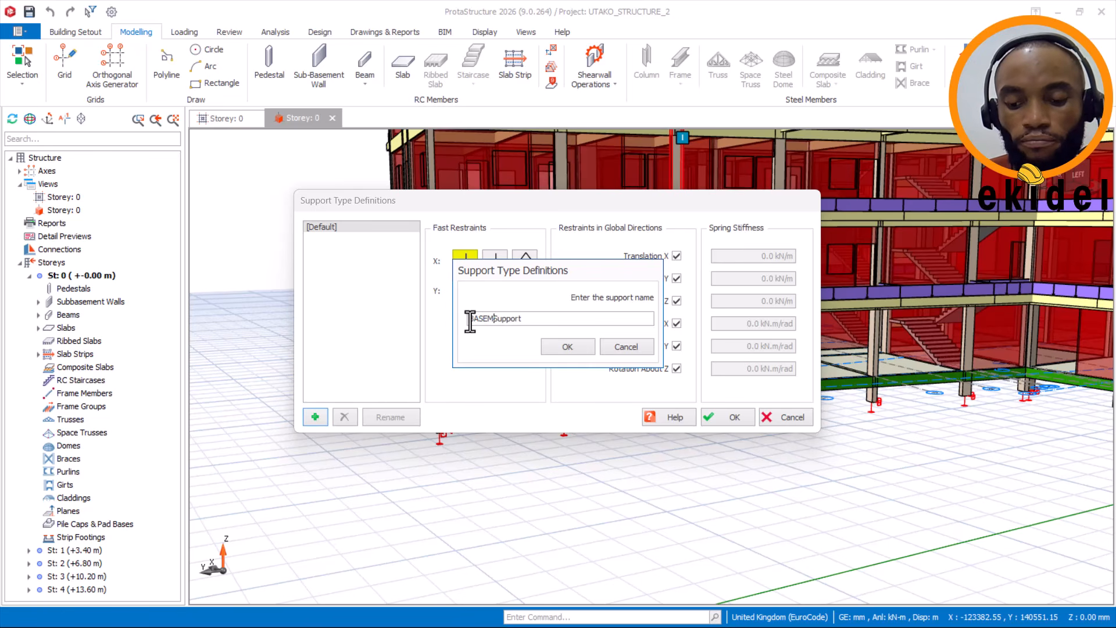
{"action": "key", "text": "BackSpace"}
{"action": "key", "text": "BackSpace"}
{"action": "key", "text": "BackSpace"}
{"action": "key", "text": "BackSpace"}
{"action": "key", "text": "BackSpace"}
{"action": "key", "text": "BackSpace"}
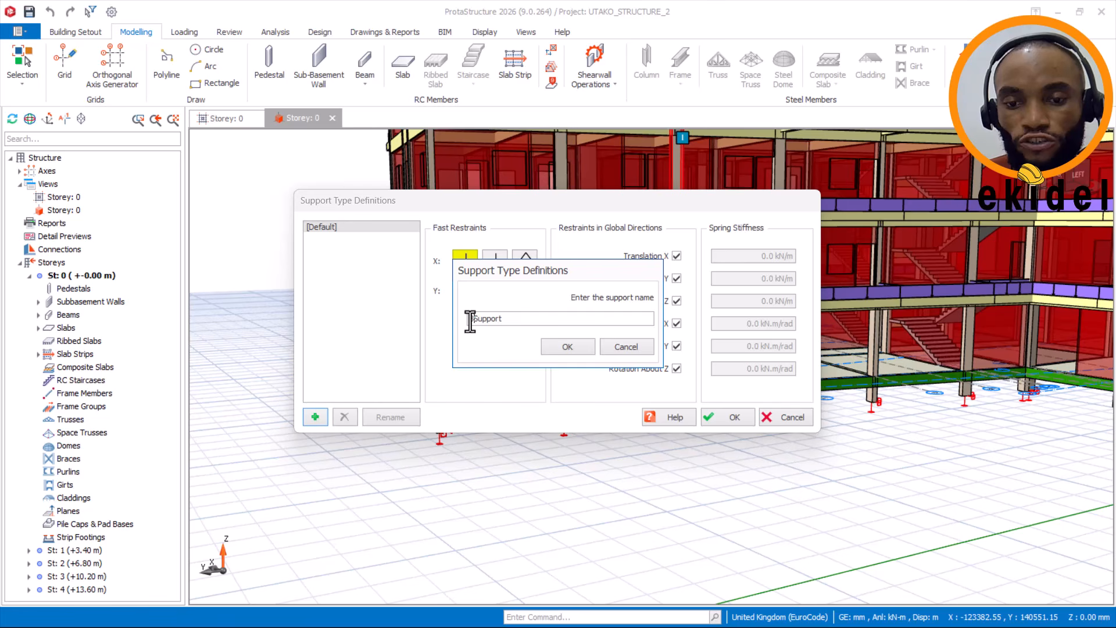
Name the new support type Basement Support and save it with all translations and rotations restrained.
{"action": "type", "text": "basement"}
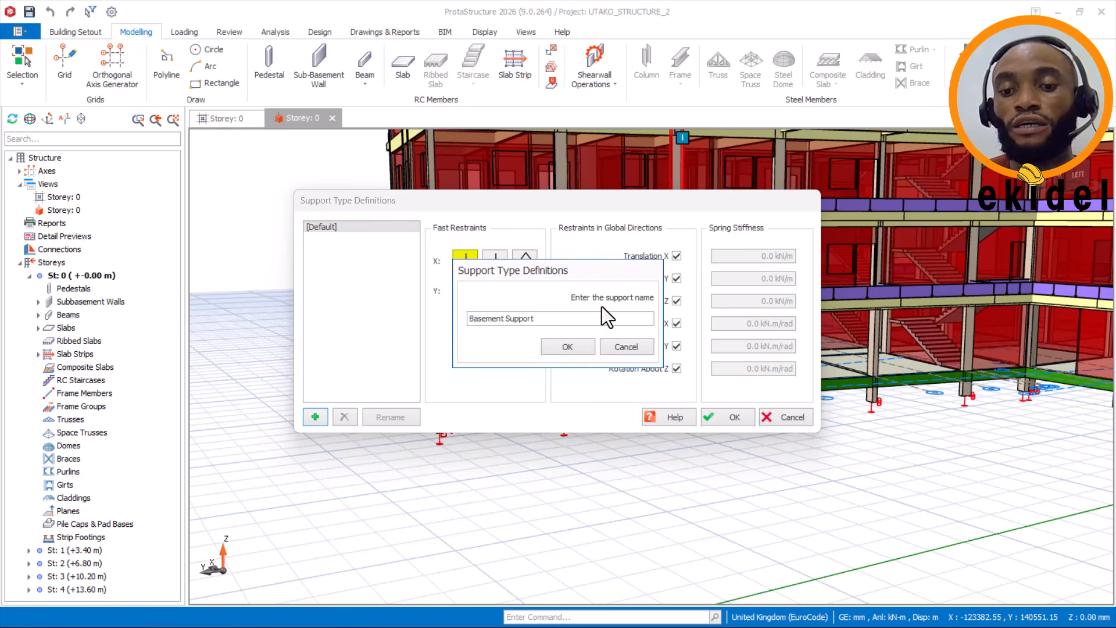
{"action": "left_click", "coordinate": [568, 347]}
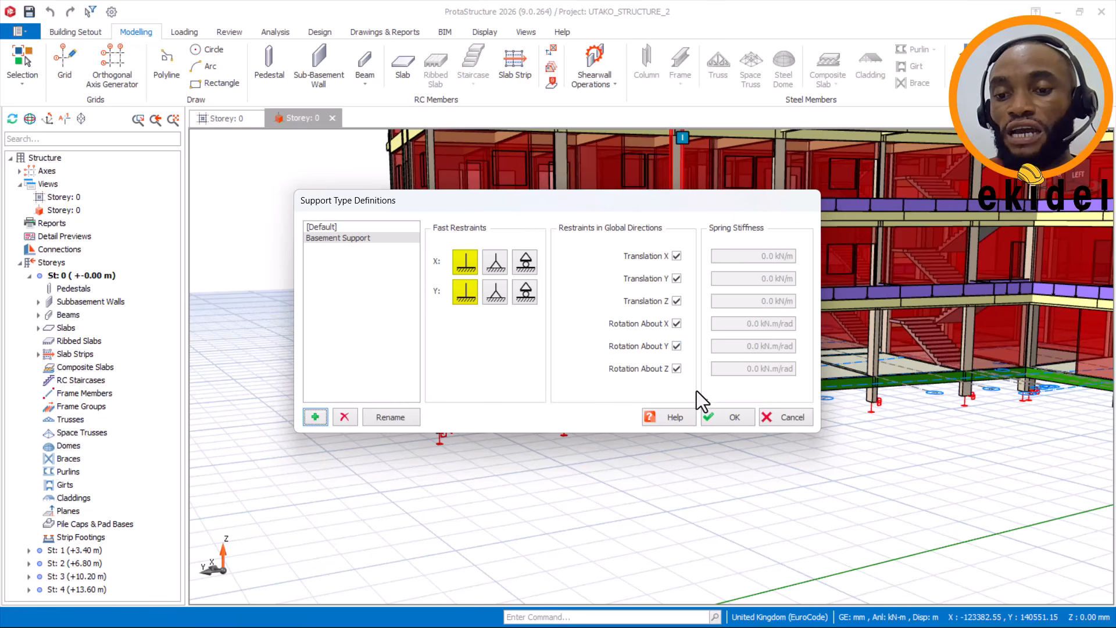
{"action": "left_click", "coordinate": [728, 417]}
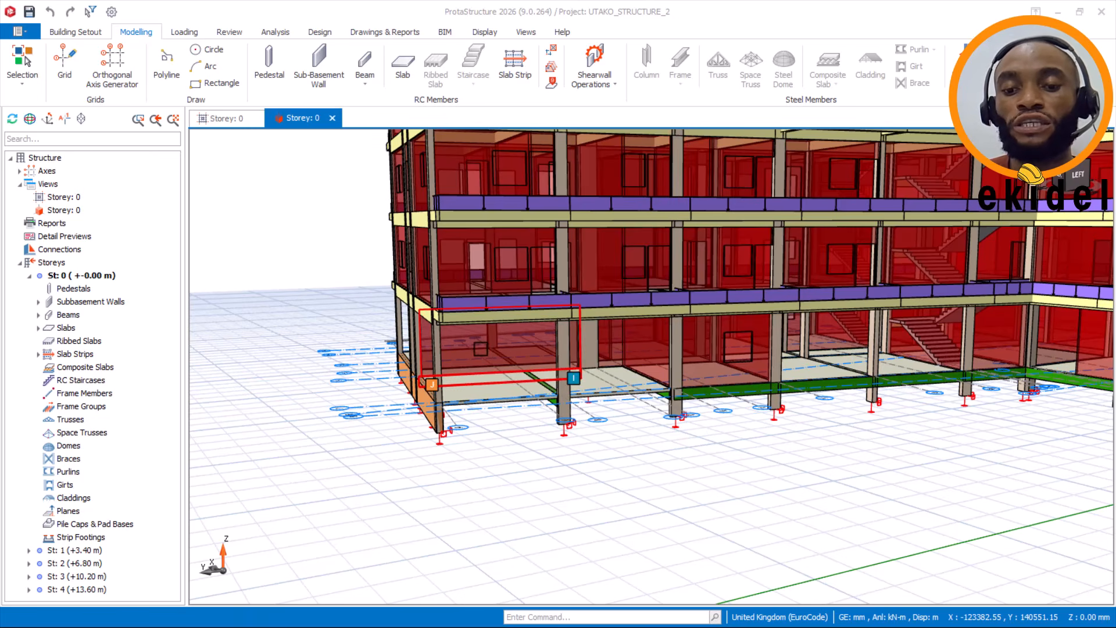
Examine the whole building in 3D around the corner with the sub-basement wall and slab FS1.
{"action": "scroll", "coordinate": [568, 384], "scroll_direction": "down", "scroll_amount": 2}
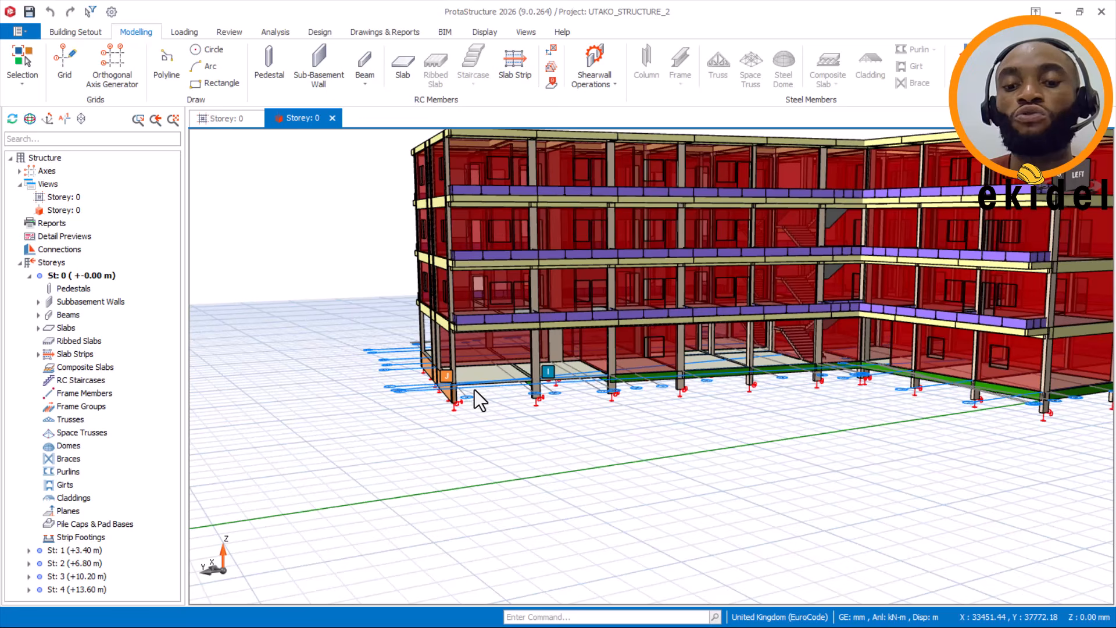
{"action": "scroll", "coordinate": [474, 389], "scroll_direction": "up", "scroll_amount": 2}
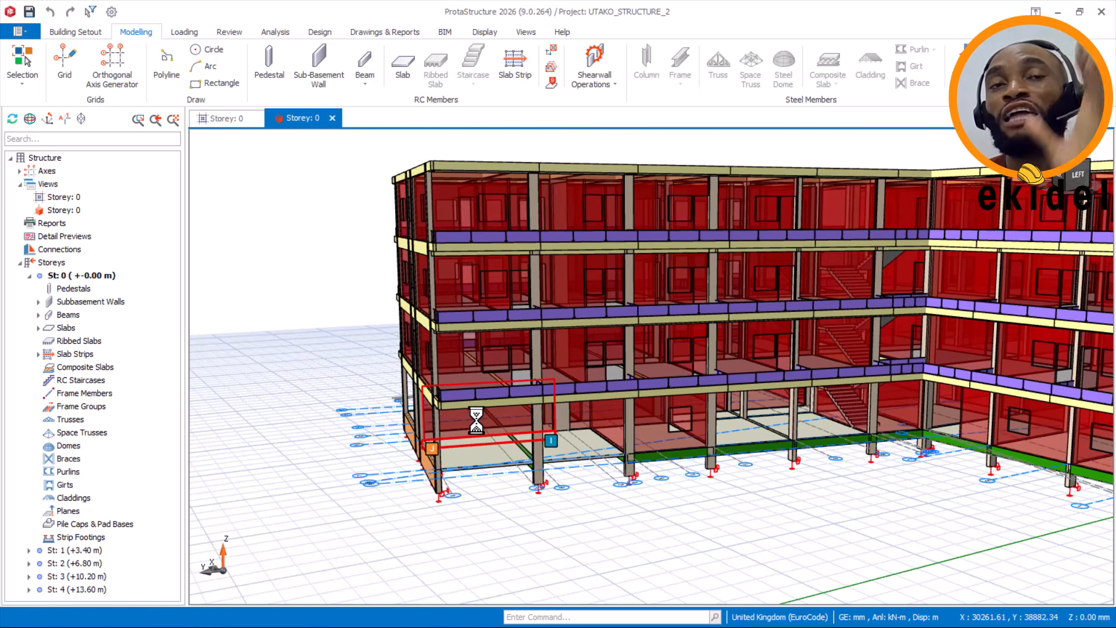
{"action": "mouse_move", "coordinate": [476, 419]}
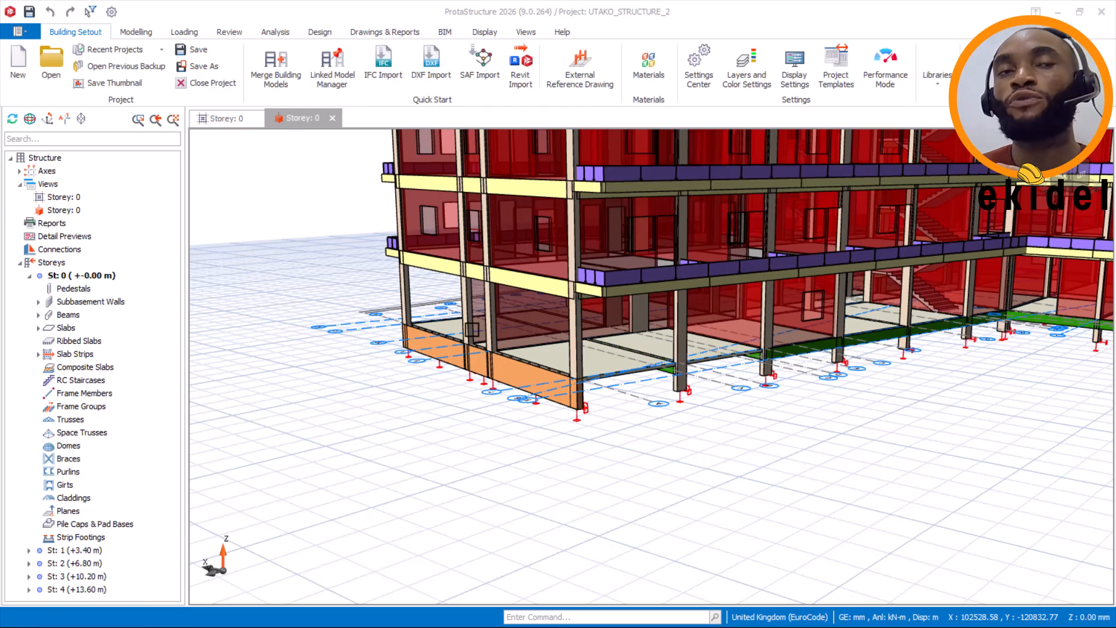
{"action": "middle_click_drag", "start_coordinate": [483, 305], "coordinate": [472, 329]}
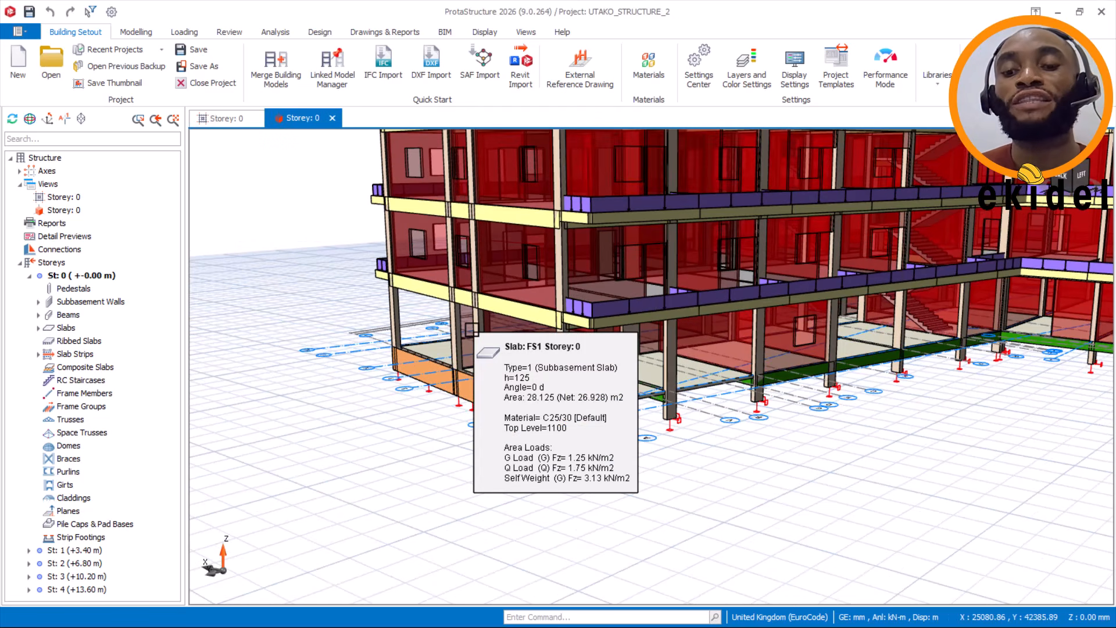
{"action": "scroll", "coordinate": [451, 337], "scroll_direction": "down", "scroll_amount": 2}
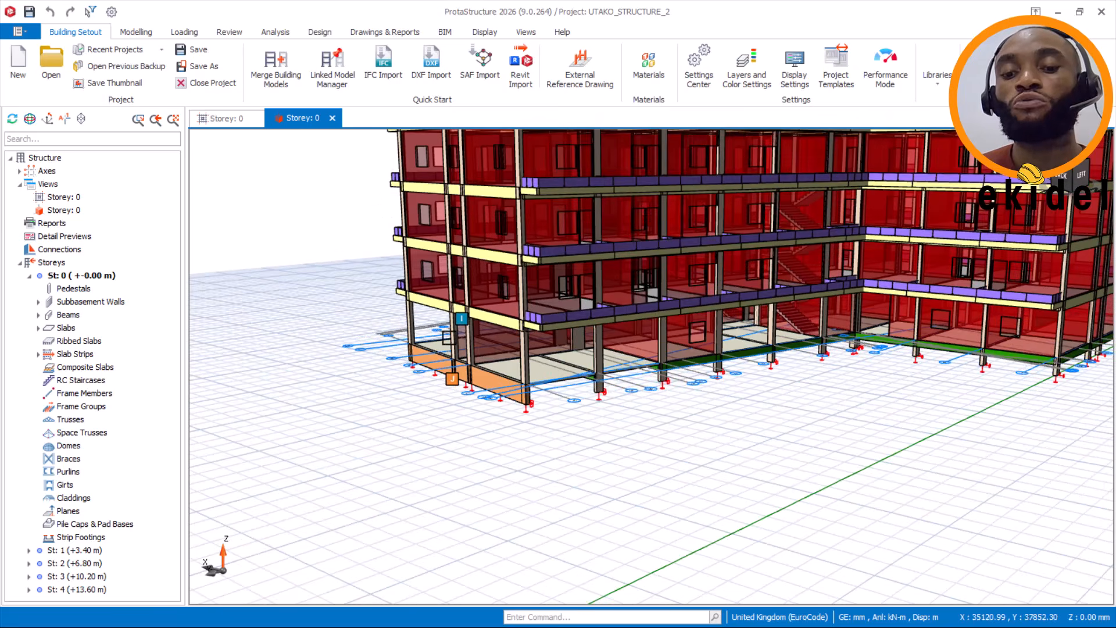
{"action": "middle_click_drag", "start_coordinate": [538, 388], "coordinate": [447, 364]}
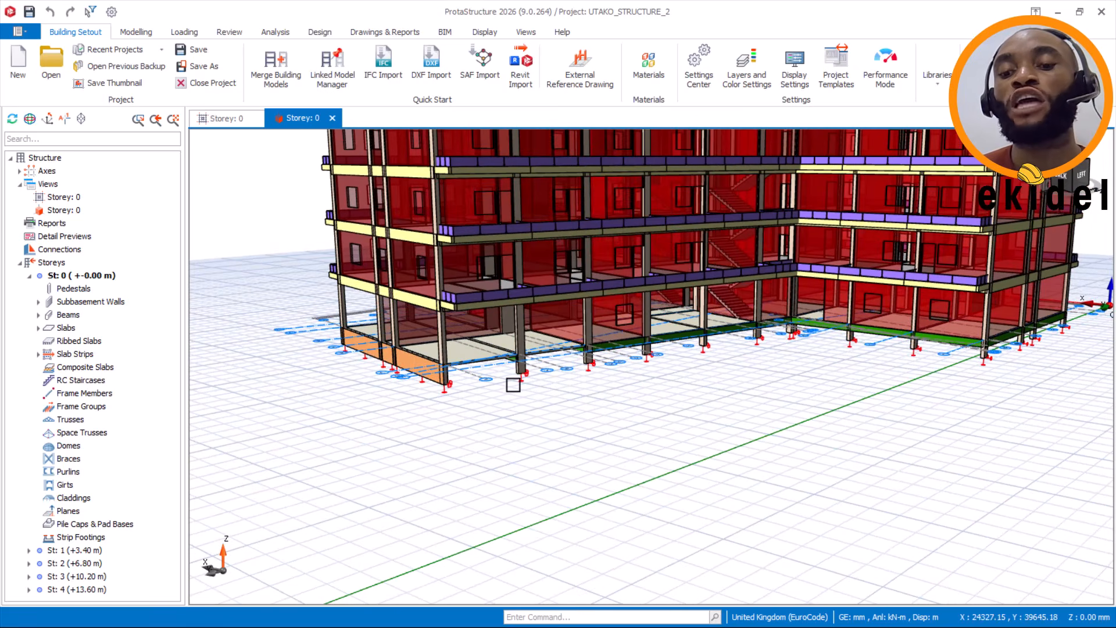
{"action": "middle_click_drag", "start_coordinate": [507, 384], "coordinate": [584, 387], "text": "shift"}
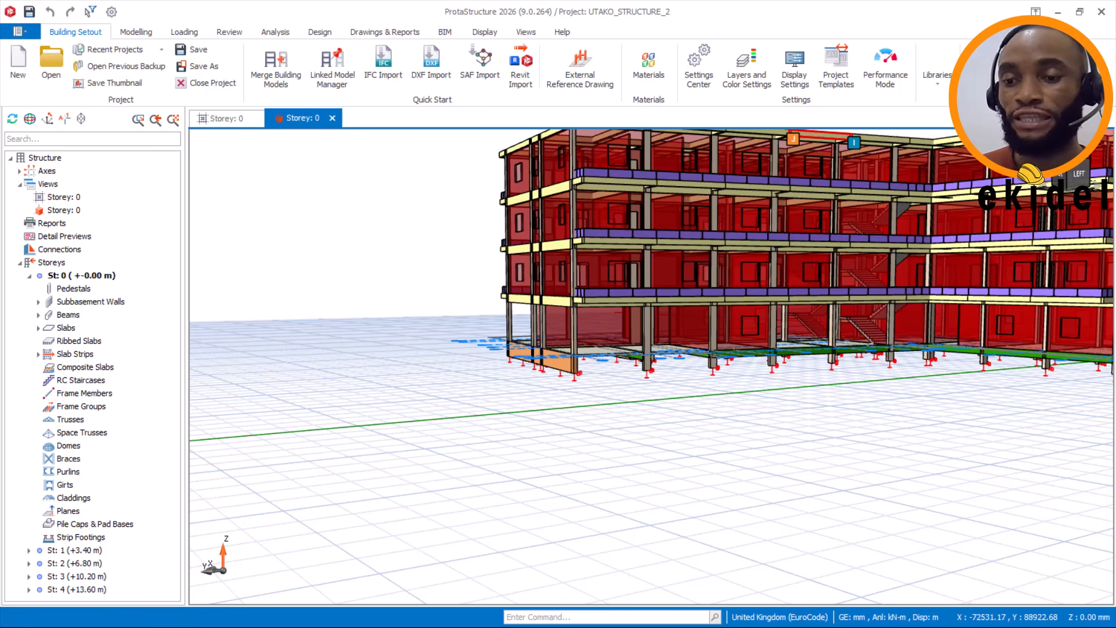
Set the number of rigid basements to 0 in the storey settings.
{"action": "left_click", "coordinate": [988, 165]}
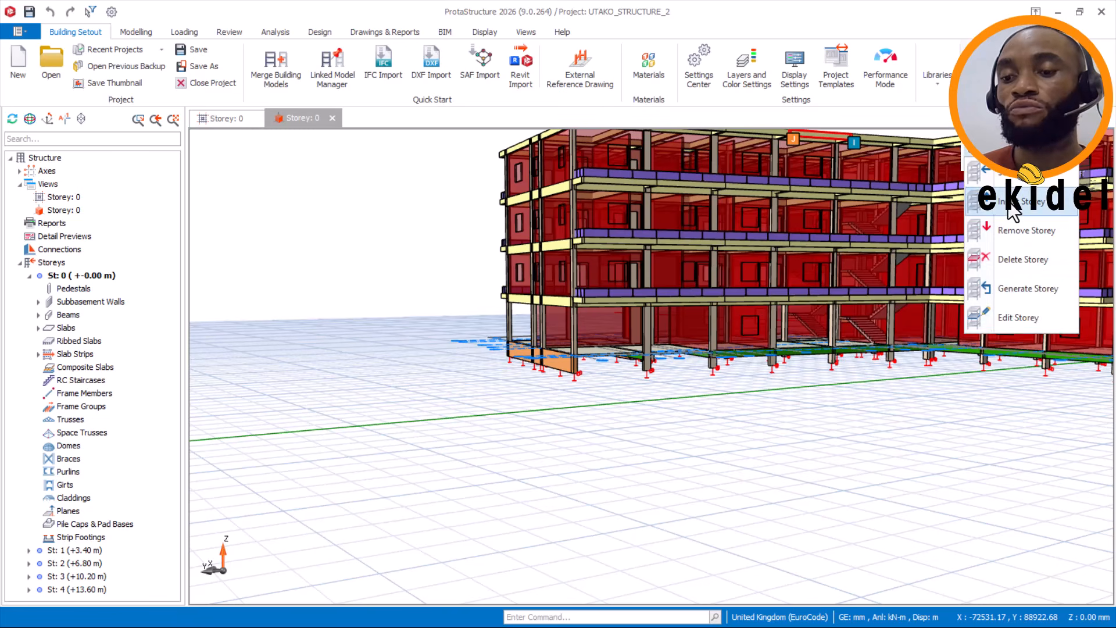
{"action": "left_click", "coordinate": [1003, 317]}
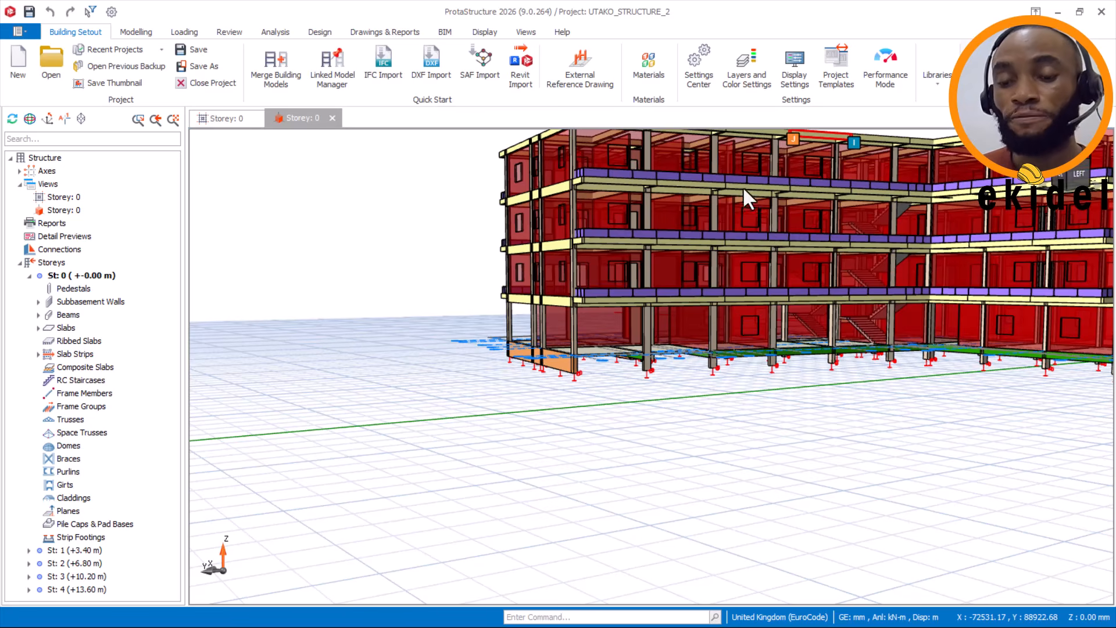
{"action": "left_click_drag", "start_coordinate": [745, 386], "coordinate": [808, 387]}
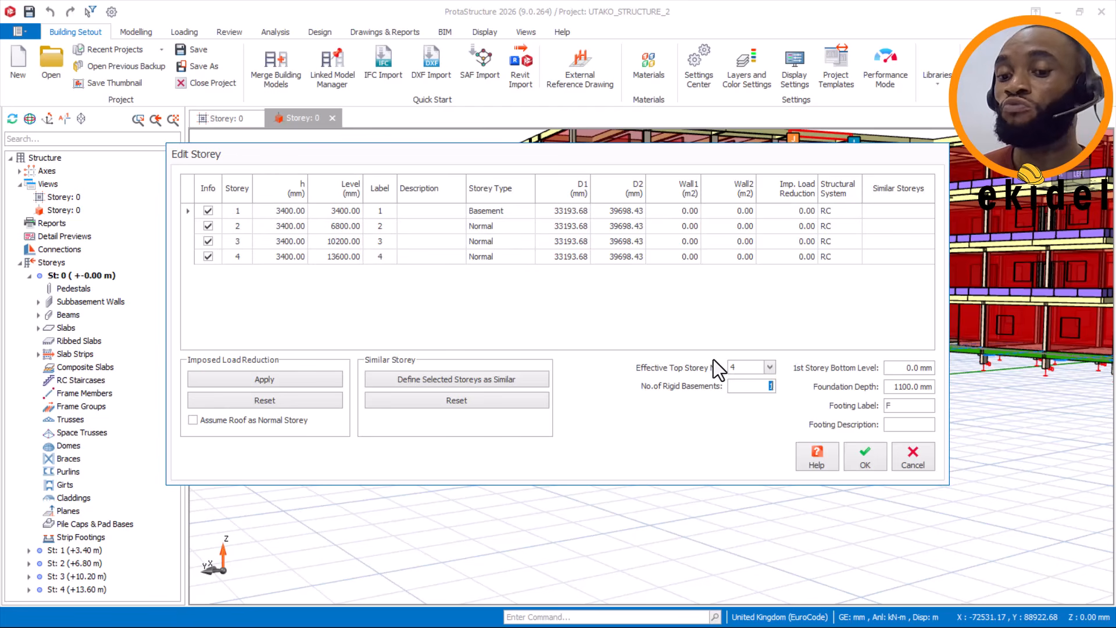
{"action": "type", "text": "0"}
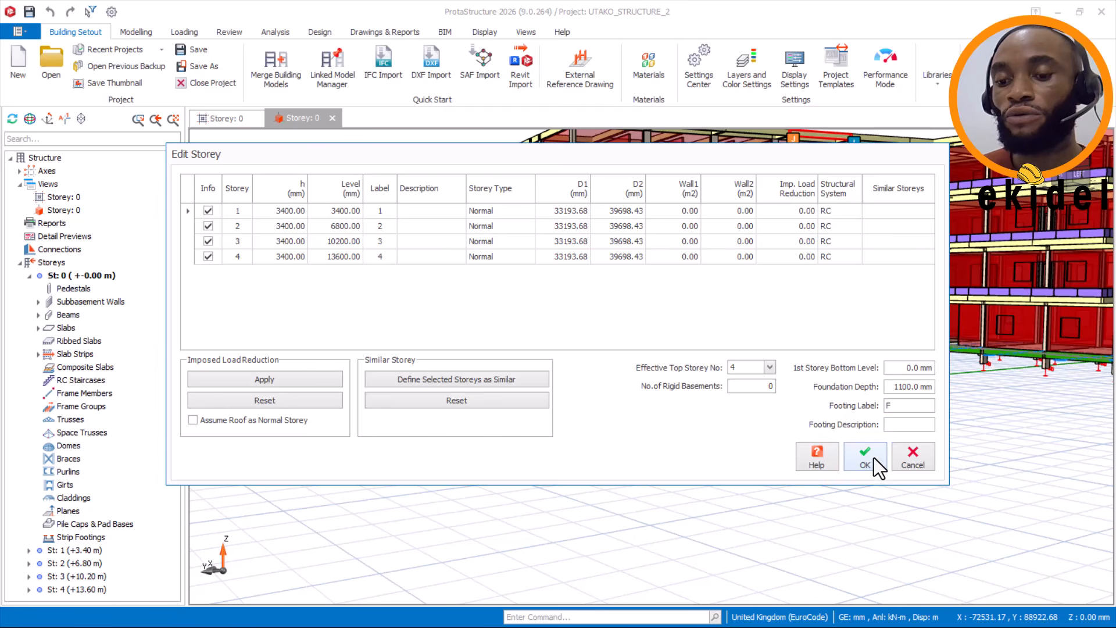
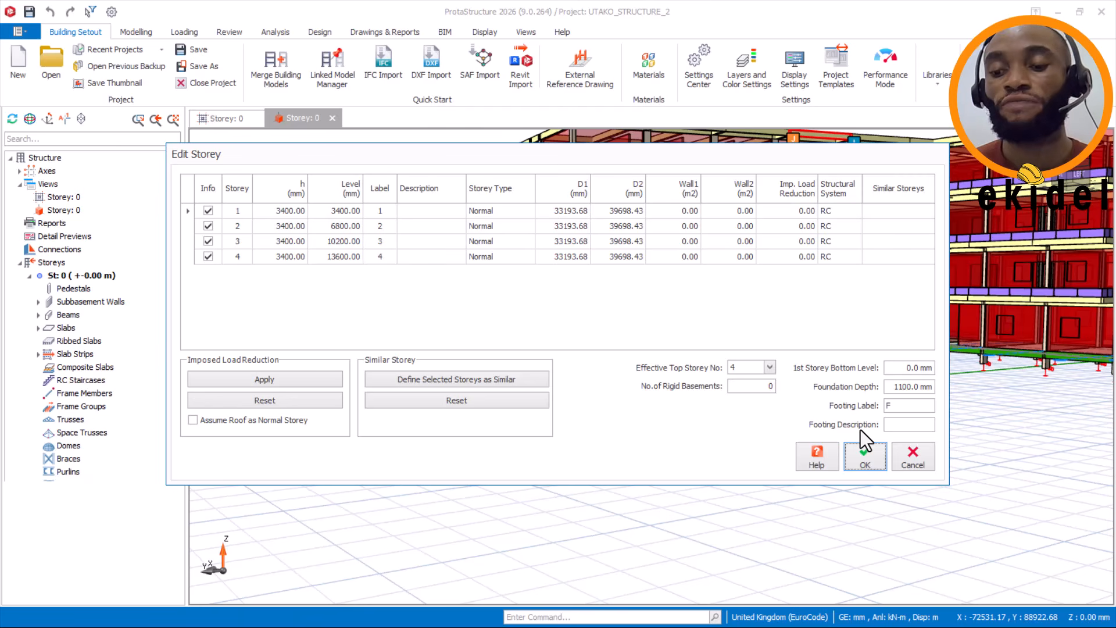
{"action": "left_click", "coordinate": [865, 455]}
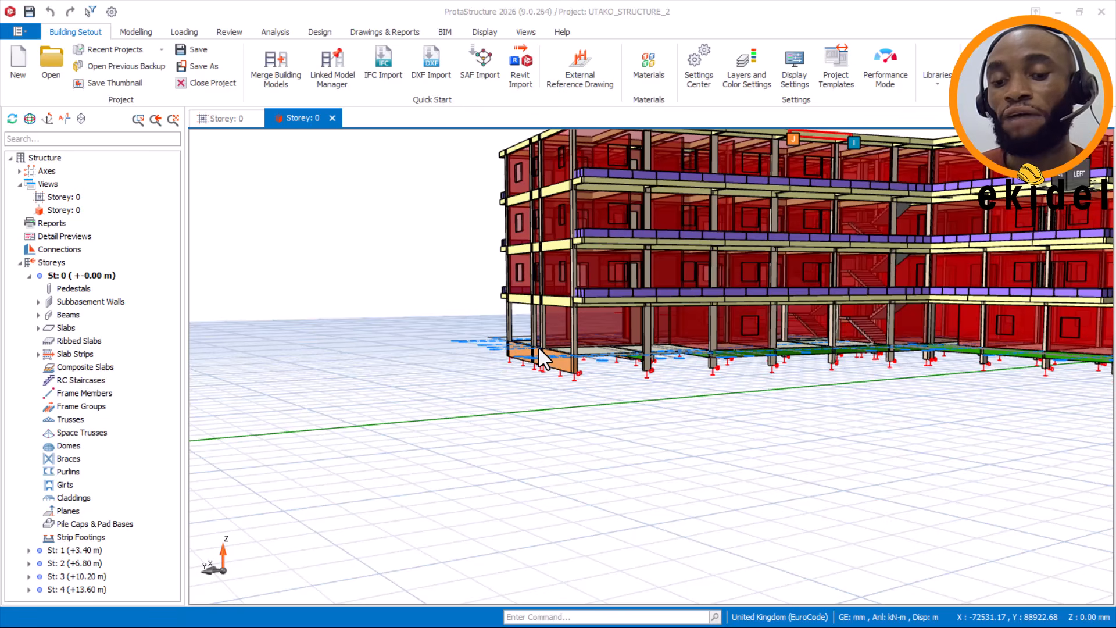
Check the properties of sub-basement wall SFW1 and examine the supports, beams and slab FS1 from below.
{"action": "scroll", "coordinate": [539, 347], "scroll_direction": "up", "scroll_amount": 2}
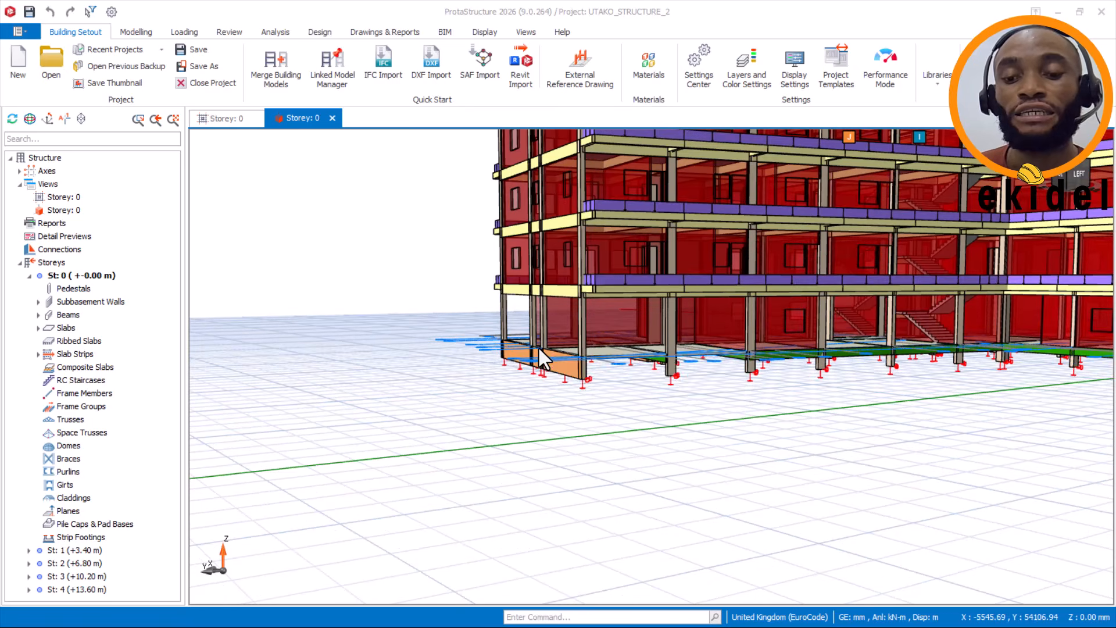
{"action": "scroll", "coordinate": [539, 348], "scroll_direction": "up", "scroll_amount": 2}
{"action": "scroll", "coordinate": [539, 347], "scroll_direction": "up", "scroll_amount": 2}
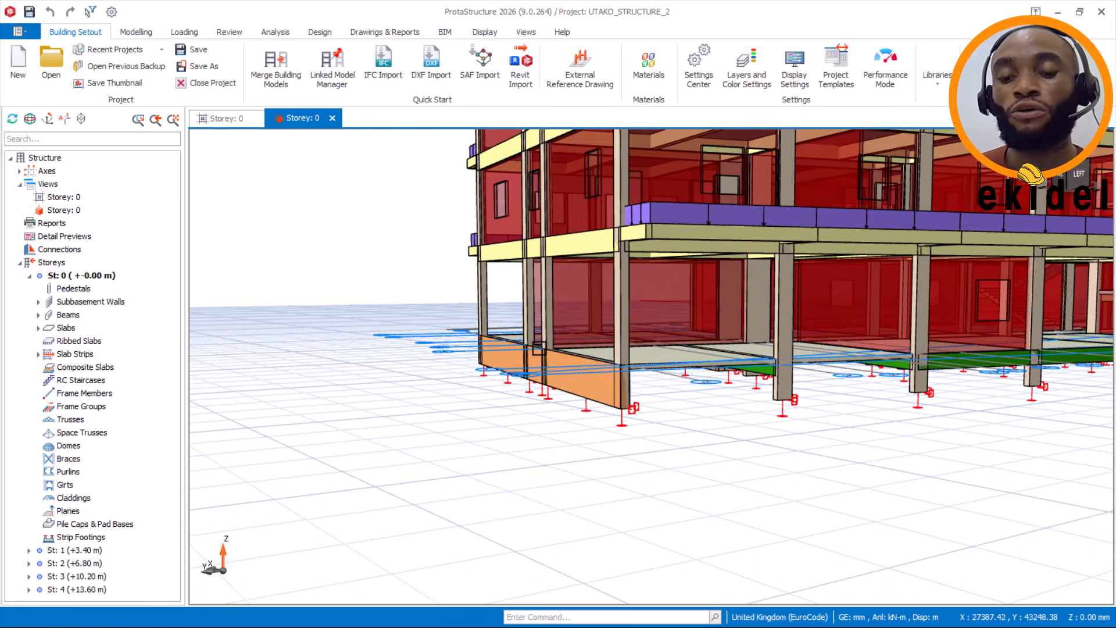
{"action": "mouse_move", "coordinate": [562, 368]}
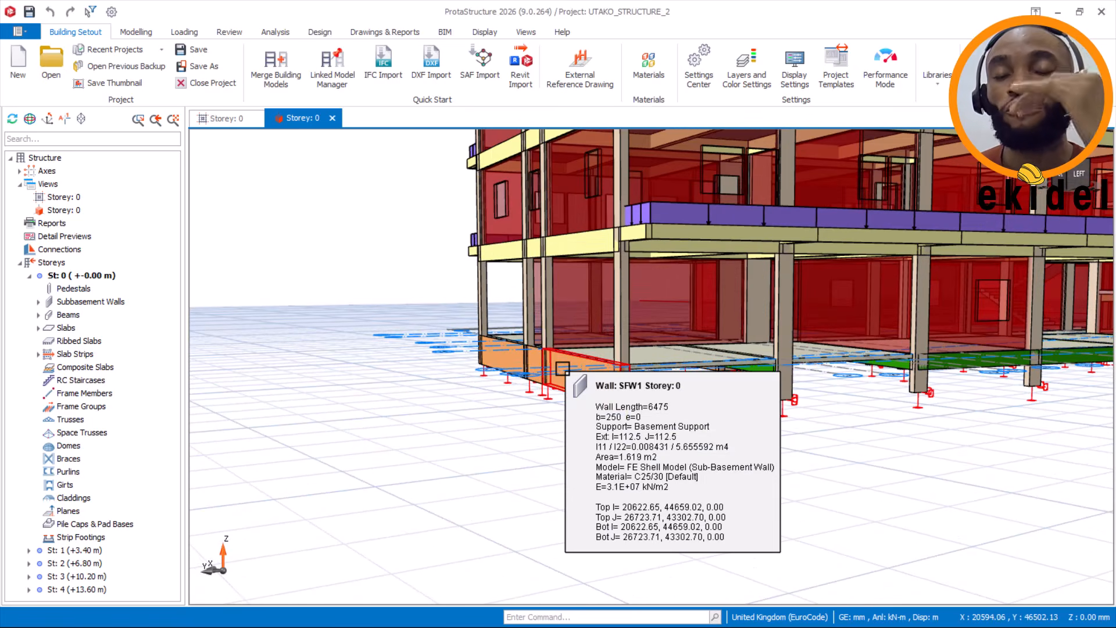
{"action": "scroll", "coordinate": [720, 394], "scroll_direction": "up", "scroll_amount": 2}
{"action": "middle_click_drag", "start_coordinate": [759, 393], "coordinate": [775, 414]}
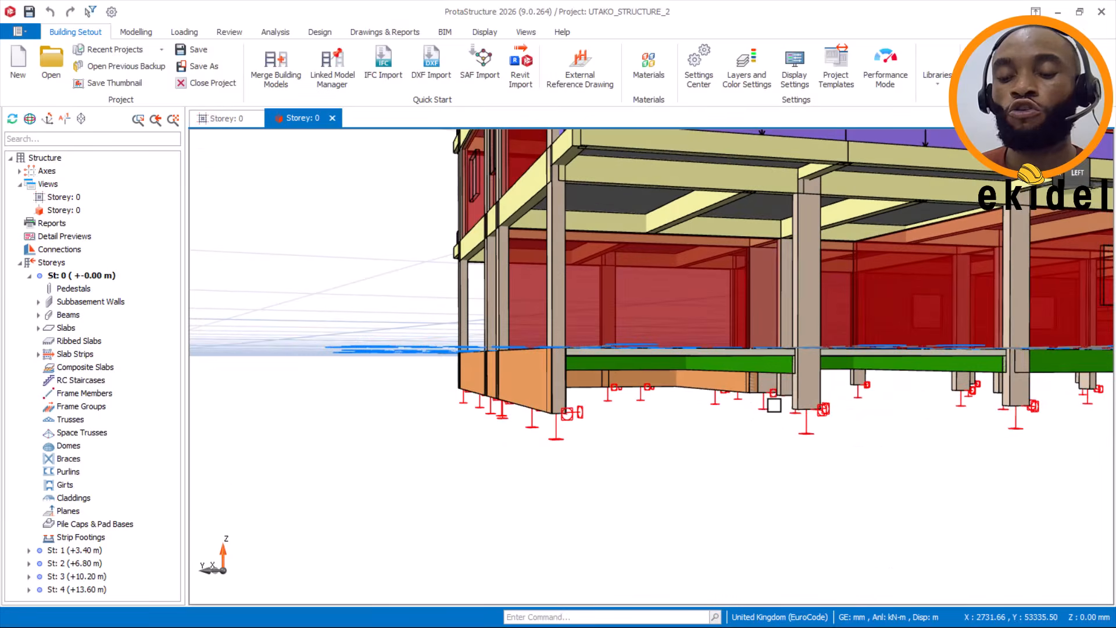
{"action": "scroll", "coordinate": [775, 414], "scroll_direction": "up", "scroll_amount": 3}
{"action": "scroll", "coordinate": [794, 407], "scroll_direction": "up", "scroll_amount": 2}
{"action": "mouse_move", "coordinate": [793, 402]}
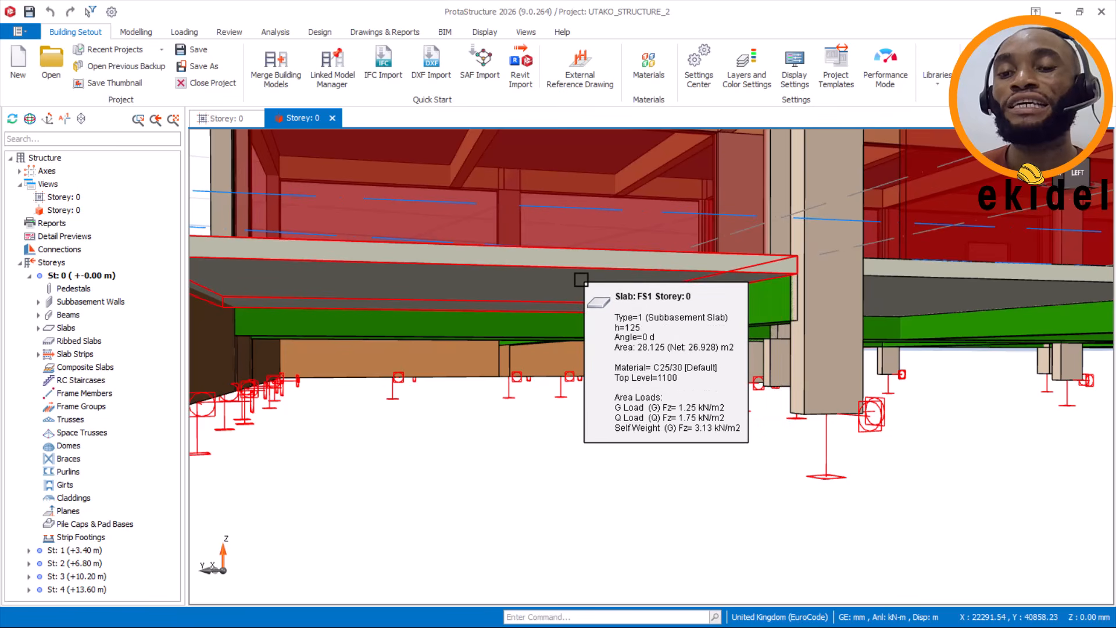
Examine the outer face of the sub-basement wall crossing axes 8 to 10 and its base supports in 3D.
{"action": "scroll", "coordinate": [621, 323], "scroll_direction": "down", "scroll_amount": 2}
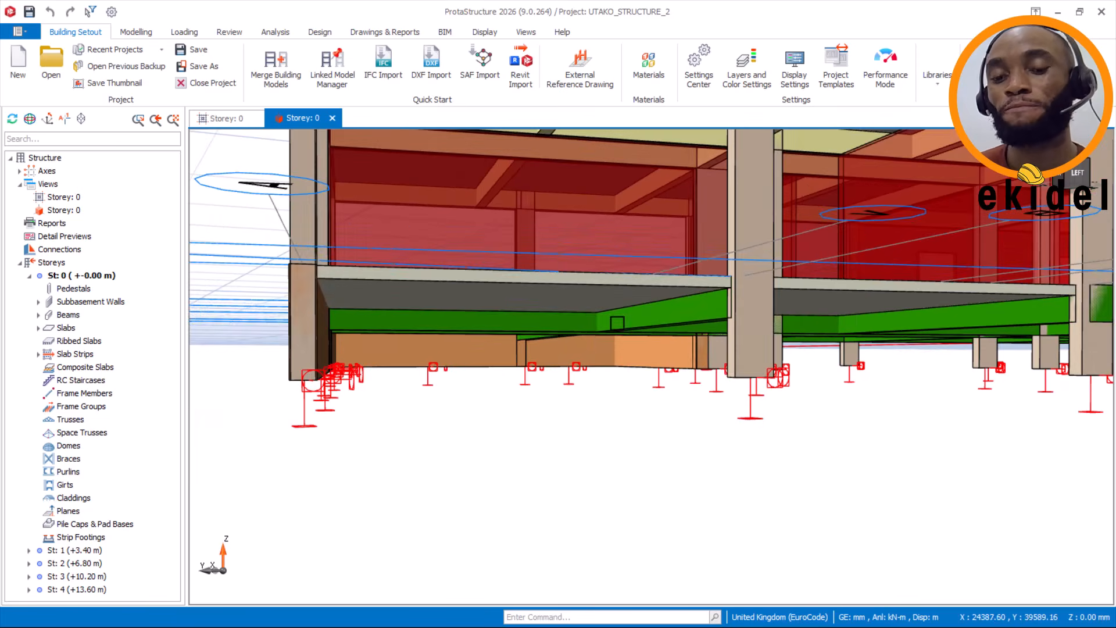
{"action": "middle_click_drag", "start_coordinate": [545, 337], "coordinate": [750, 344]}
{"action": "middle_click_drag", "start_coordinate": [653, 334], "coordinate": [877, 416]}
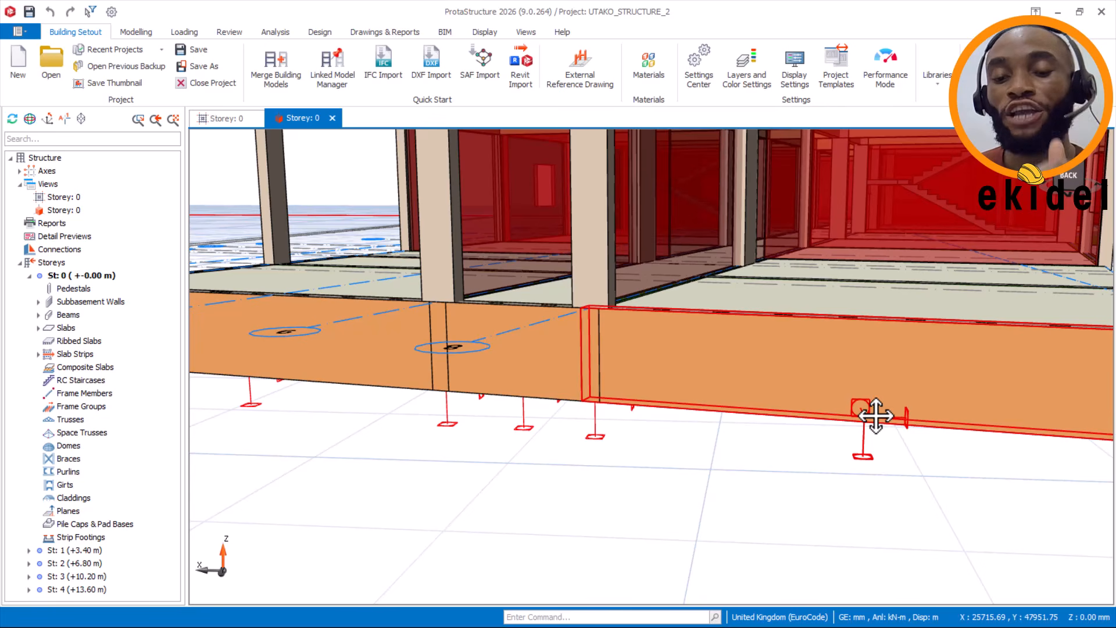
{"action": "middle_click_drag", "start_coordinate": [678, 406], "coordinate": [820, 436]}
{"action": "mouse_move", "coordinate": [833, 424]}
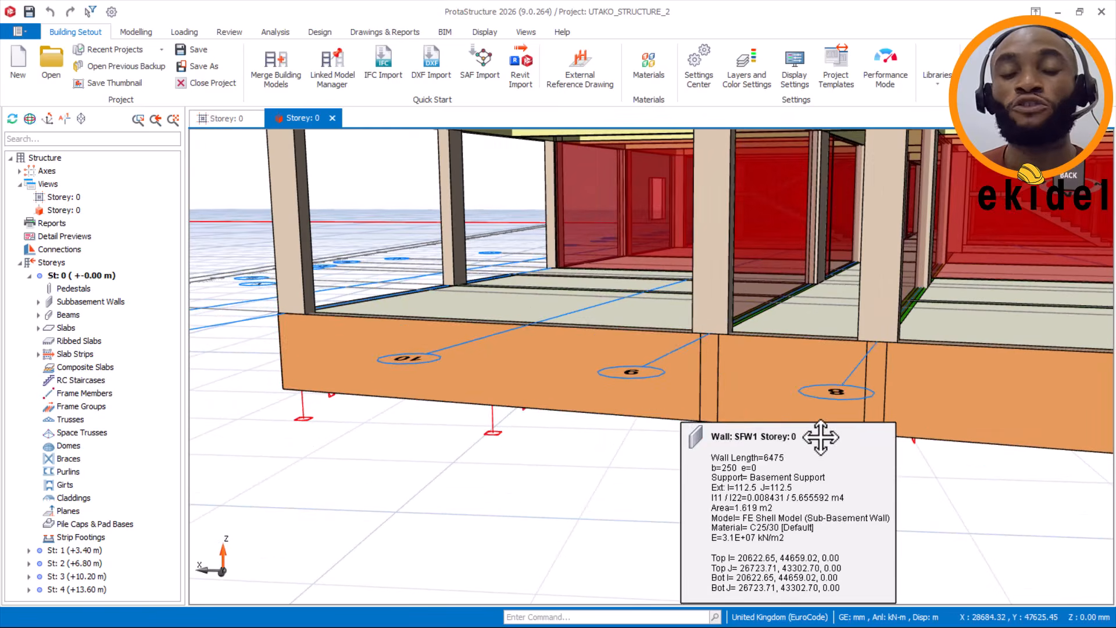
Set the bottom level offsets of sub-basement wall SFW3 to -2300 mm at both ends I and J.
{"action": "left_click", "coordinate": [567, 388]}
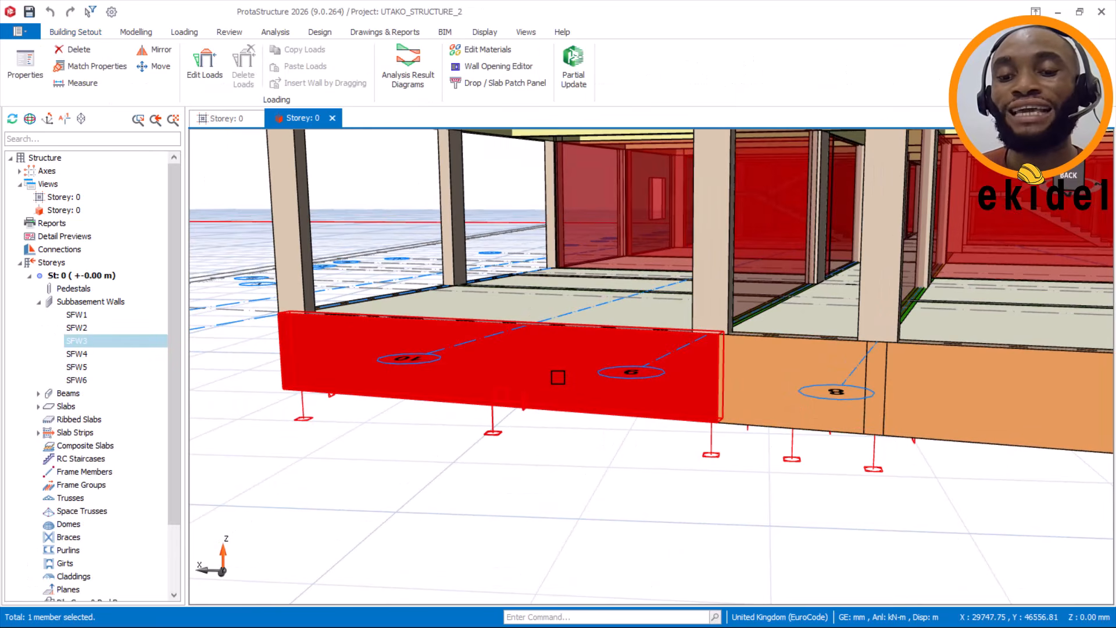
{"action": "mouse_move", "coordinate": [558, 378]}
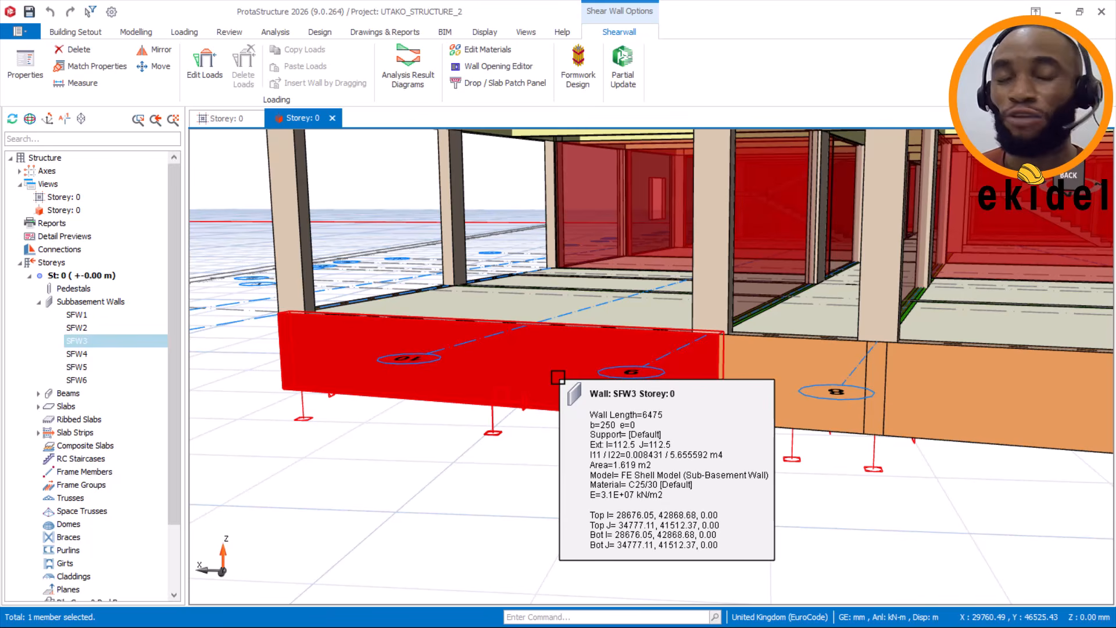
{"action": "right_click", "coordinate": [557, 377]}
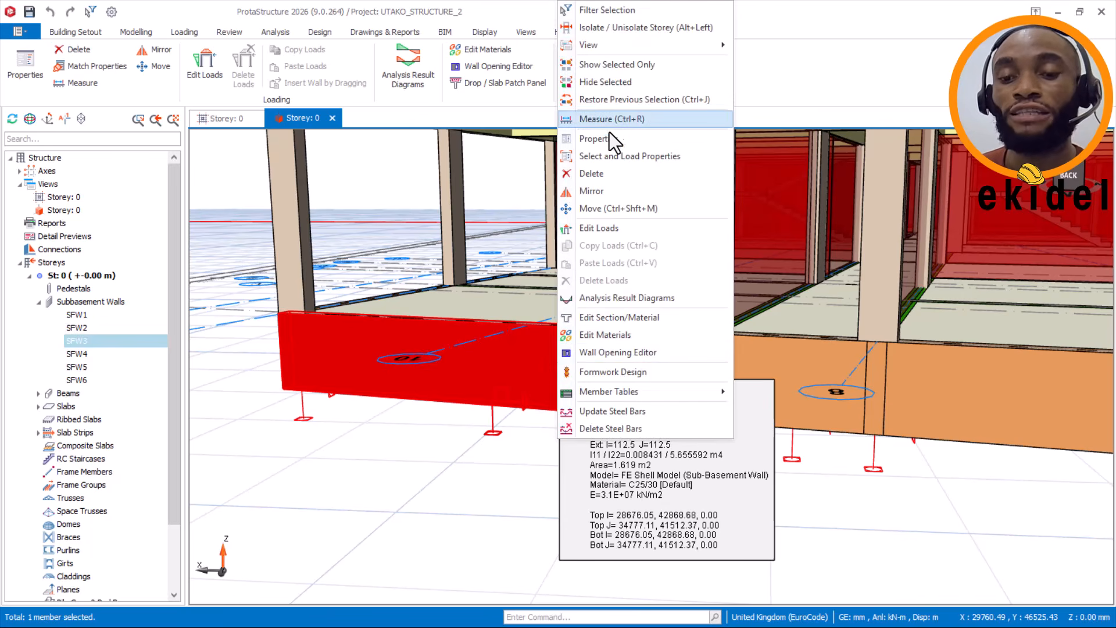
{"action": "left_click", "coordinate": [606, 141]}
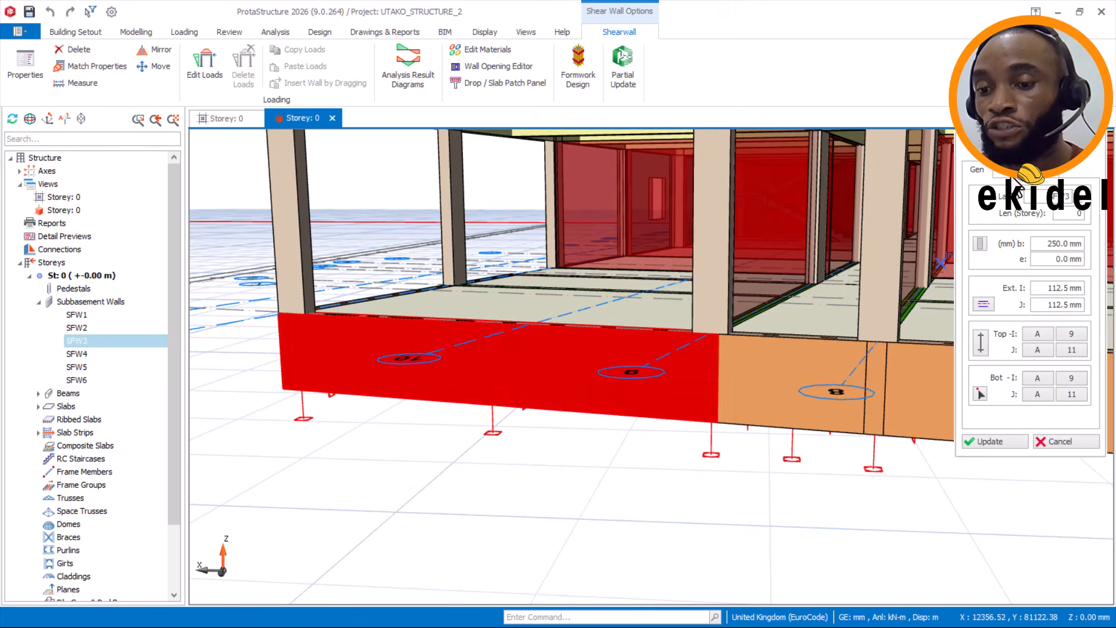
{"action": "left_click", "coordinate": [1043, 257]}
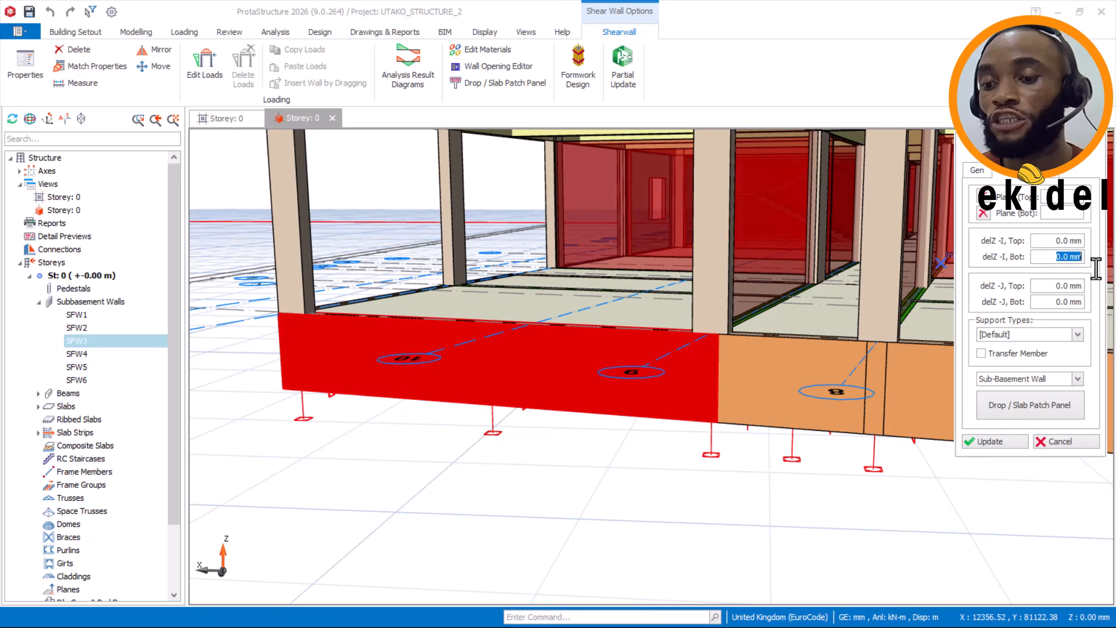
{"action": "type", "text": "-"}
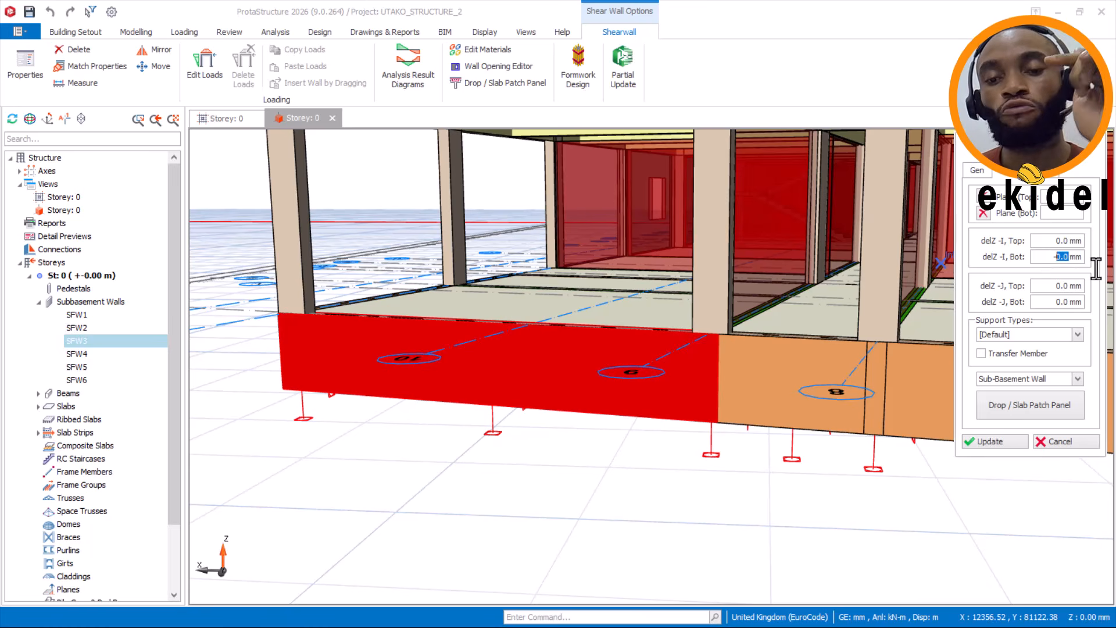
{"action": "type", "text": "230"}
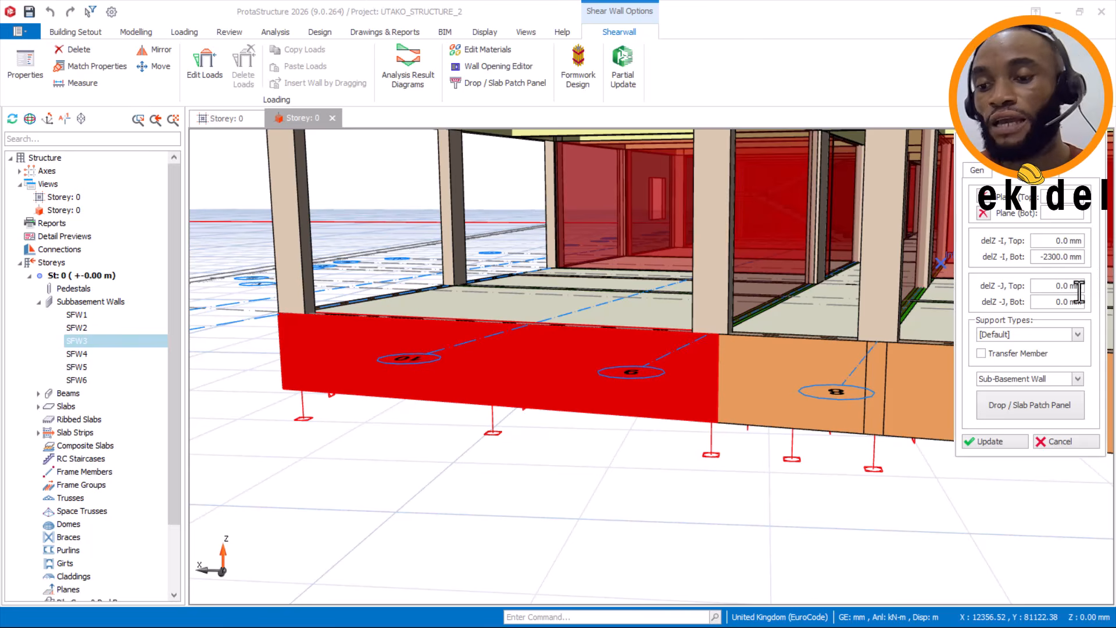
{"action": "left_click_drag", "start_coordinate": [1054, 302], "coordinate": [1114, 311]}
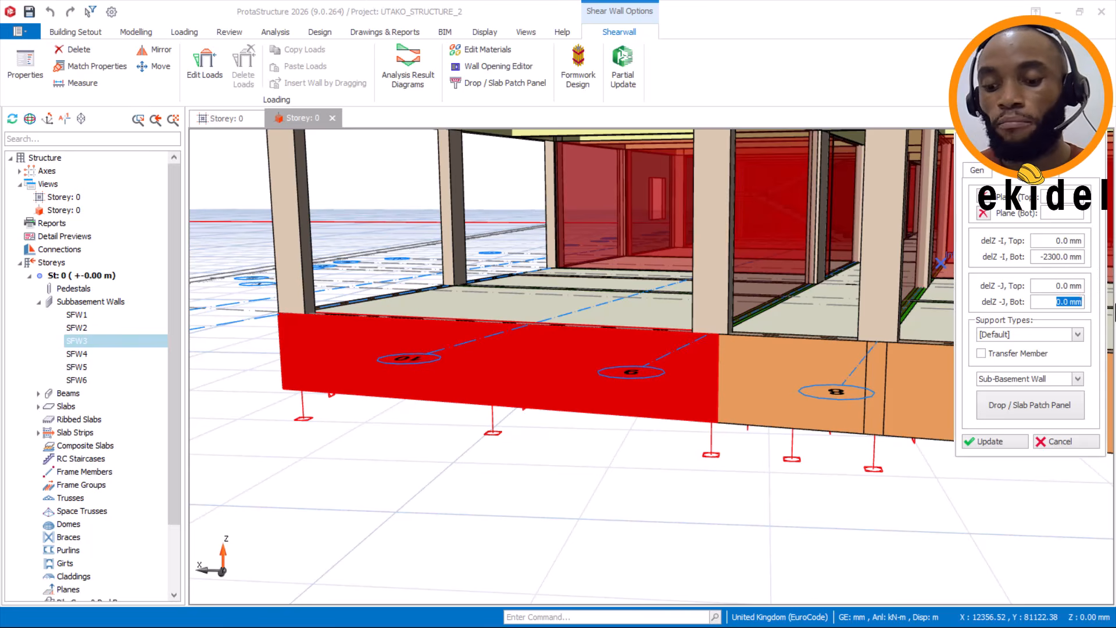
{"action": "type", "text": "-2300"}
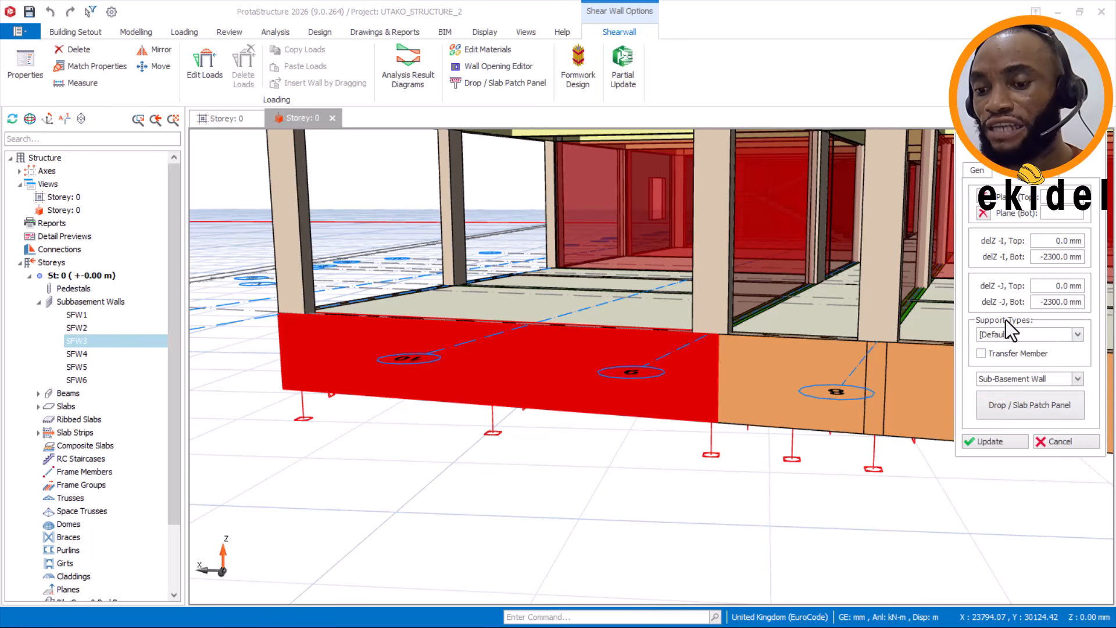
Assign the Basement Support type to wall SFW3, update the wall and close its properties.
{"action": "left_click", "coordinate": [1078, 335]}
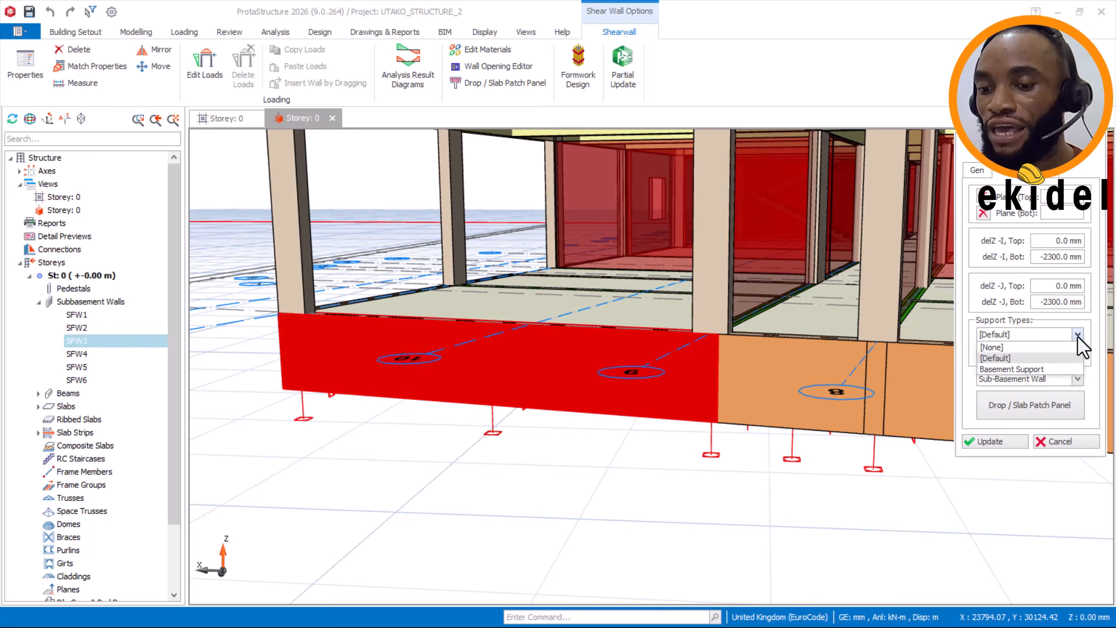
{"action": "left_click", "coordinate": [1003, 369]}
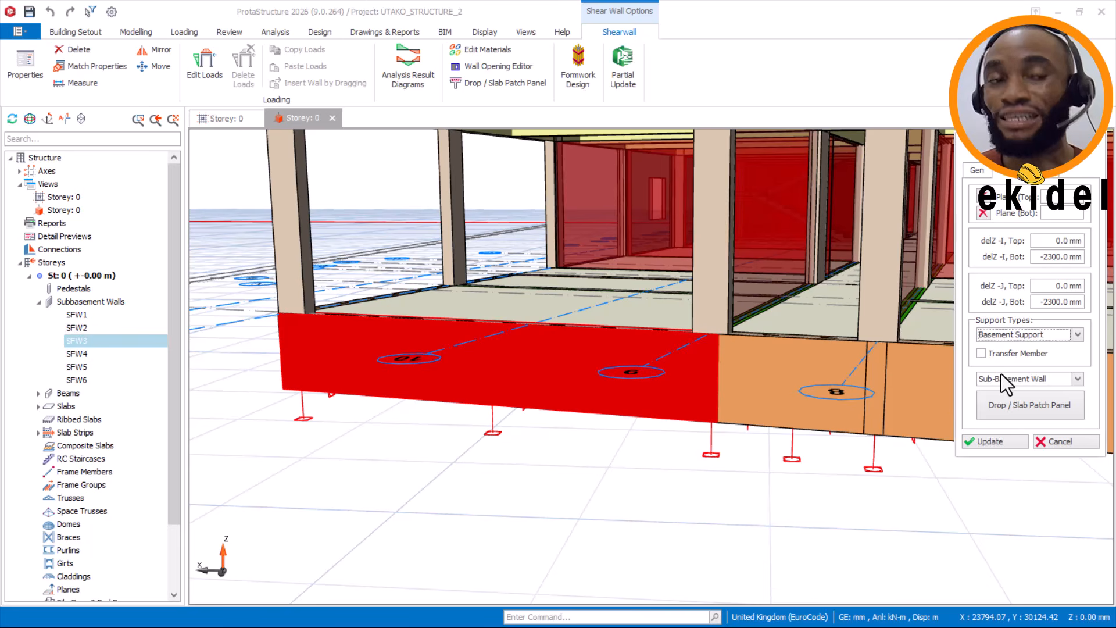
{"action": "left_click", "coordinate": [993, 439]}
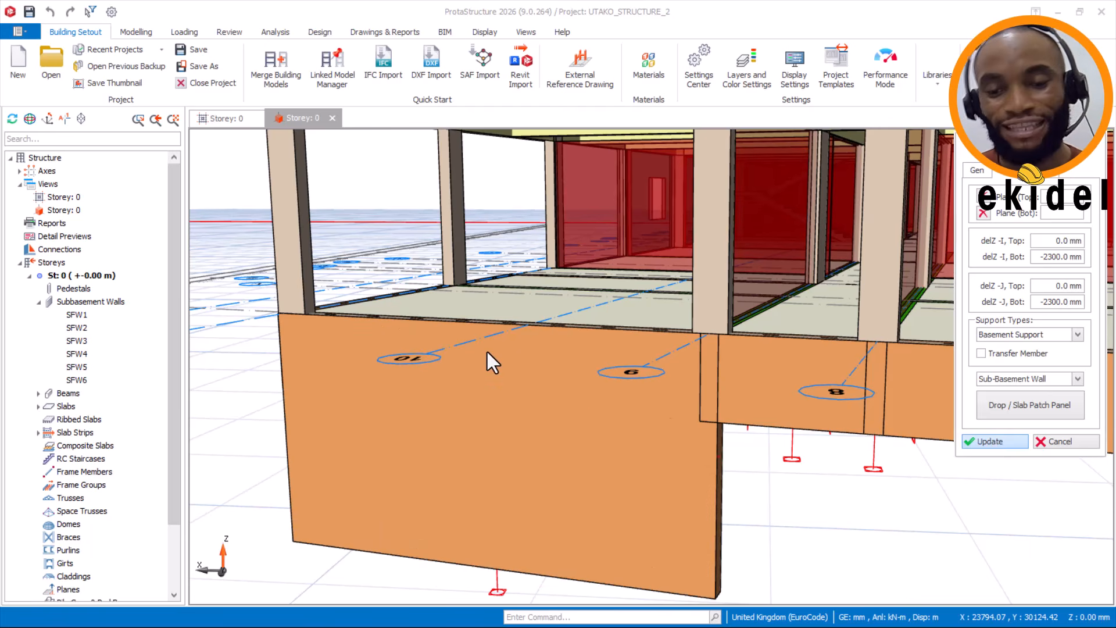
{"action": "left_click", "coordinate": [487, 361]}
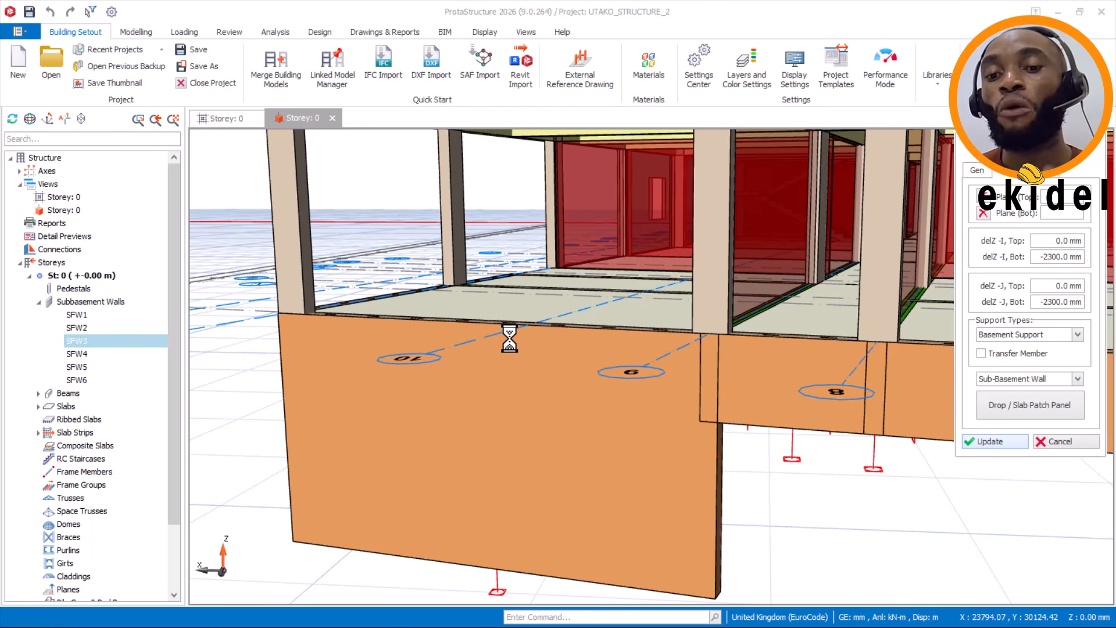
{"action": "middle_click_drag", "start_coordinate": [524, 378], "coordinate": [566, 382]}
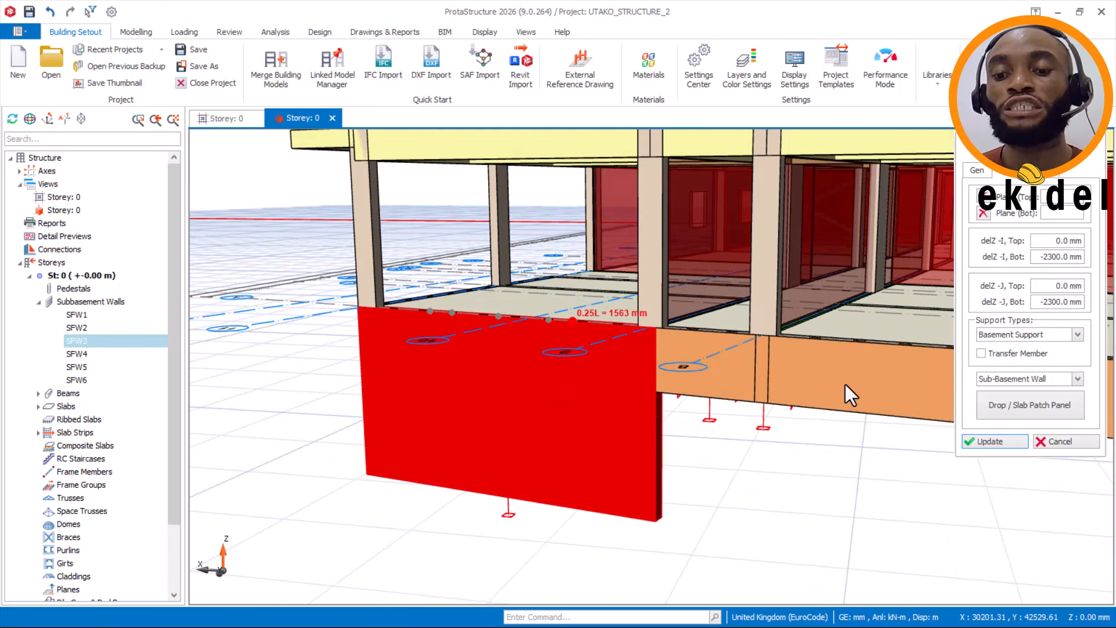
{"action": "left_click", "coordinate": [1051, 443]}
Set the bottom level offsets of the short sub-basement wall SFW2 to -2300 mm at ends I and J.
{"action": "scroll", "coordinate": [747, 396], "scroll_direction": "down", "scroll_amount": 2}
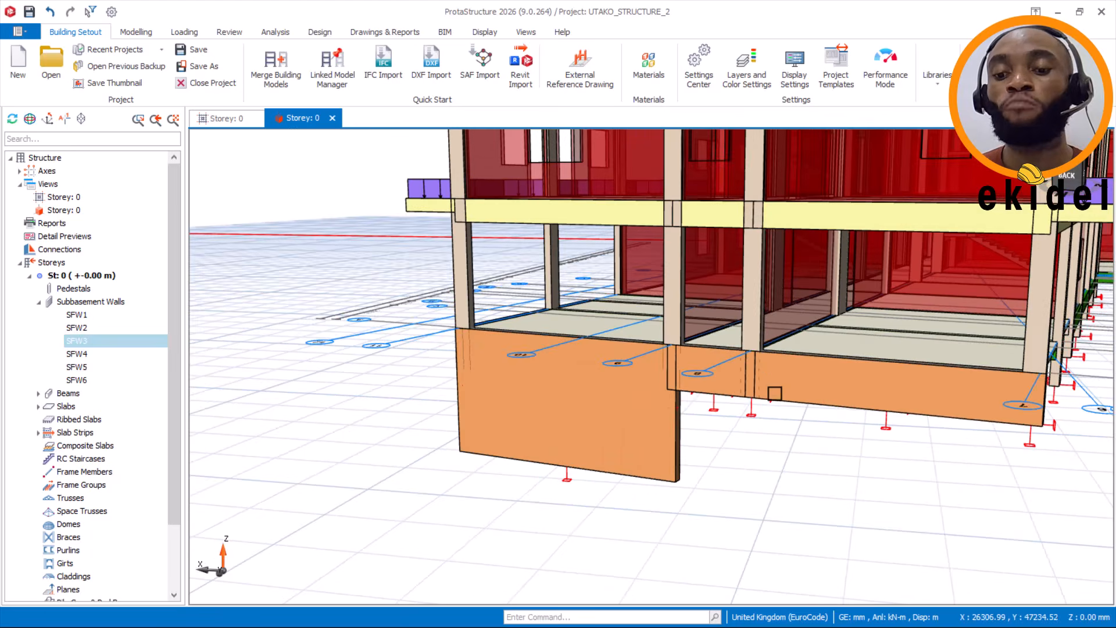
{"action": "middle_click_drag", "start_coordinate": [775, 393], "coordinate": [548, 368]}
{"action": "middle_click_drag", "start_coordinate": [818, 388], "coordinate": [777, 388], "text": "shift"}
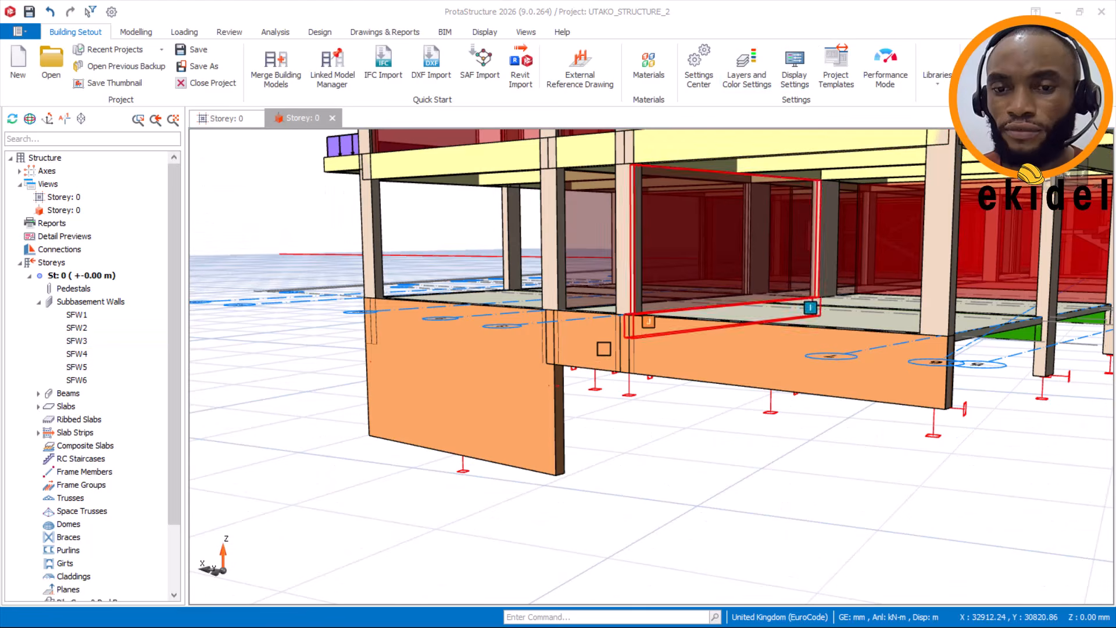
{"action": "left_click", "coordinate": [599, 348]}
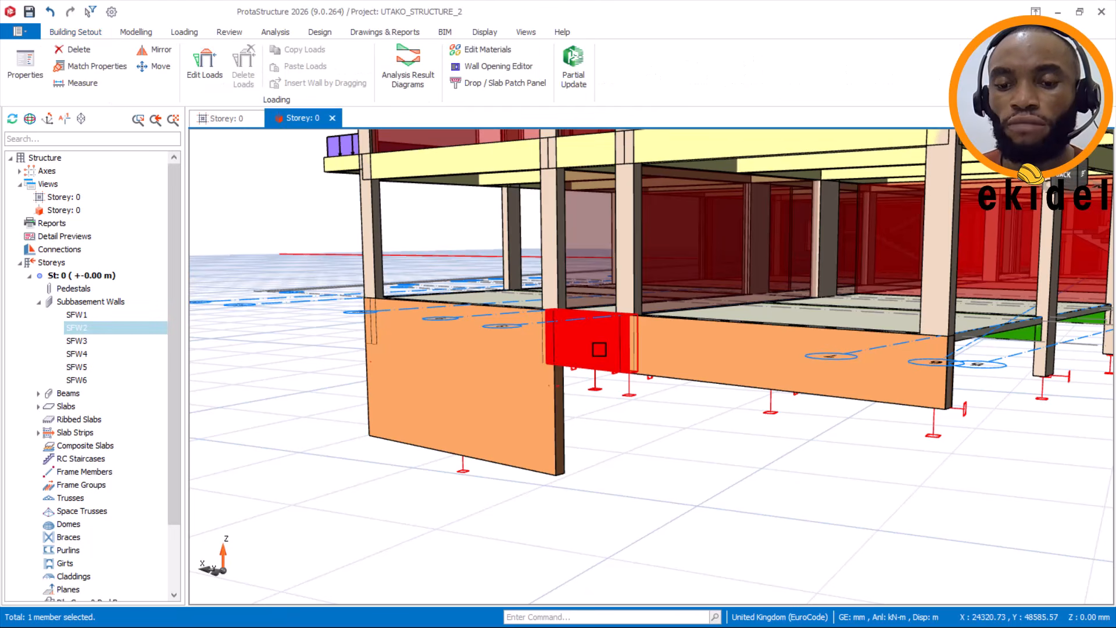
{"action": "right_click", "coordinate": [599, 349]}
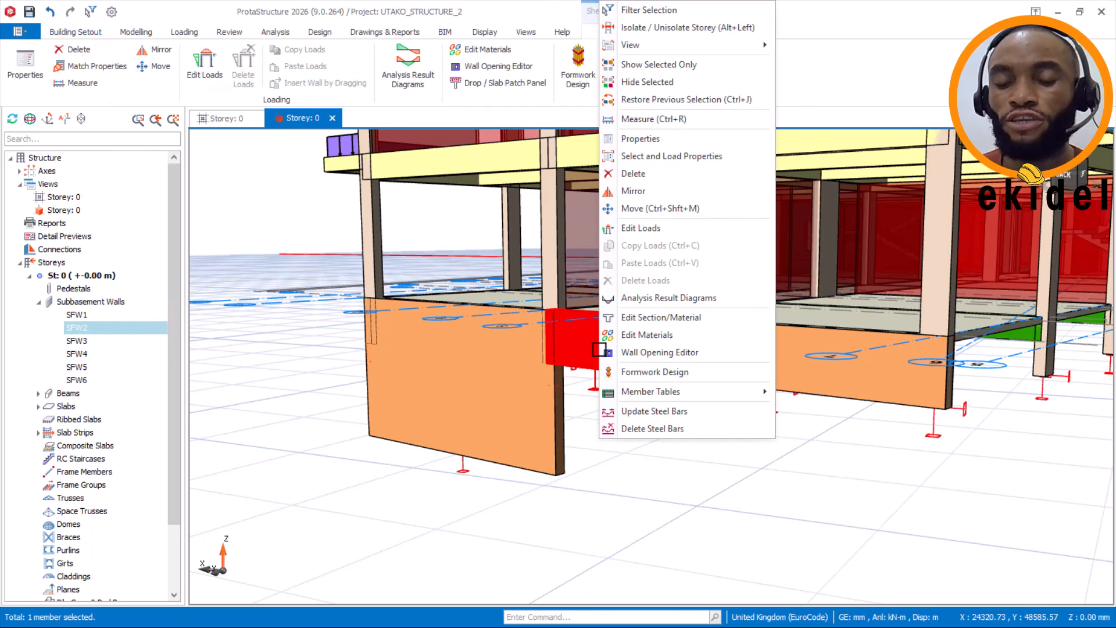
{"action": "left_click", "coordinate": [649, 141]}
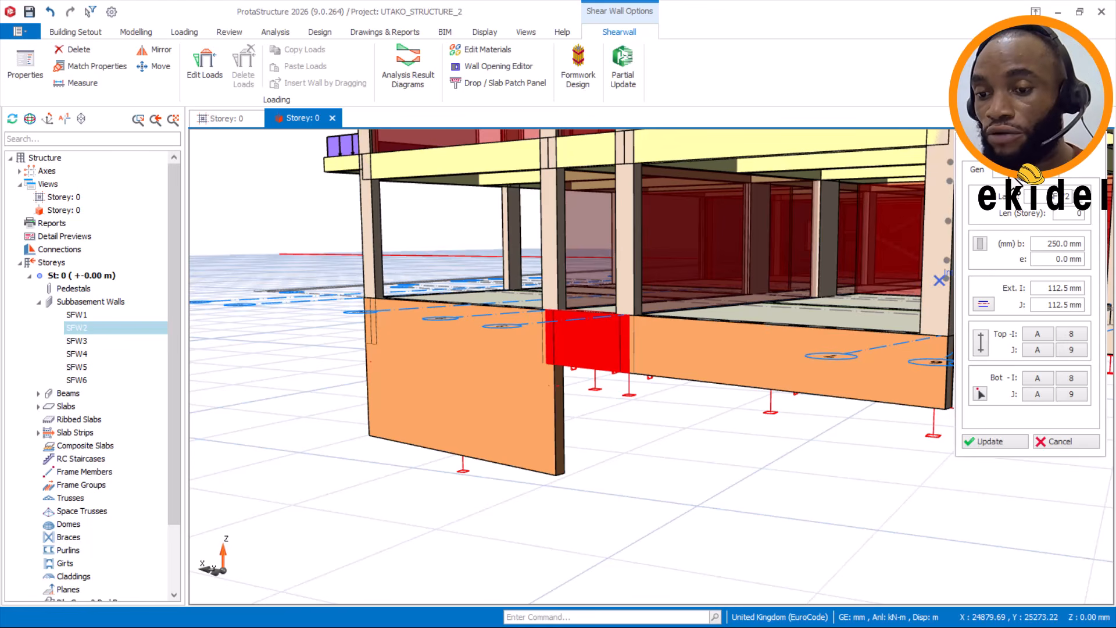
{"action": "left_click", "coordinate": [1014, 177]}
{"action": "left_click_drag", "start_coordinate": [1054, 241], "coordinate": [1106, 258]}
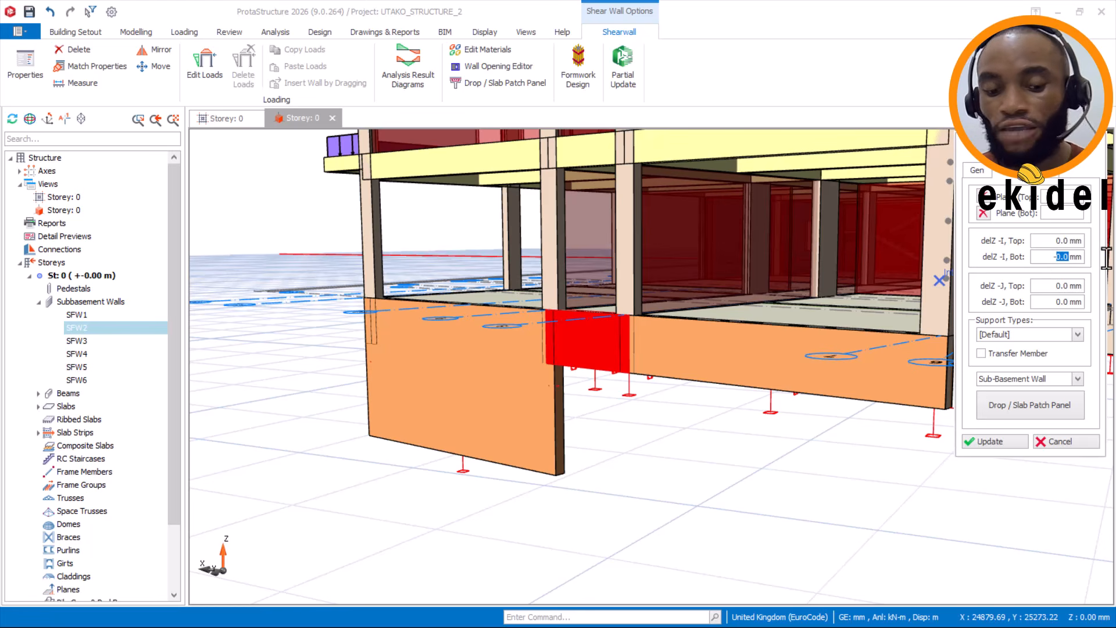
{"action": "key", "text": "Return"}
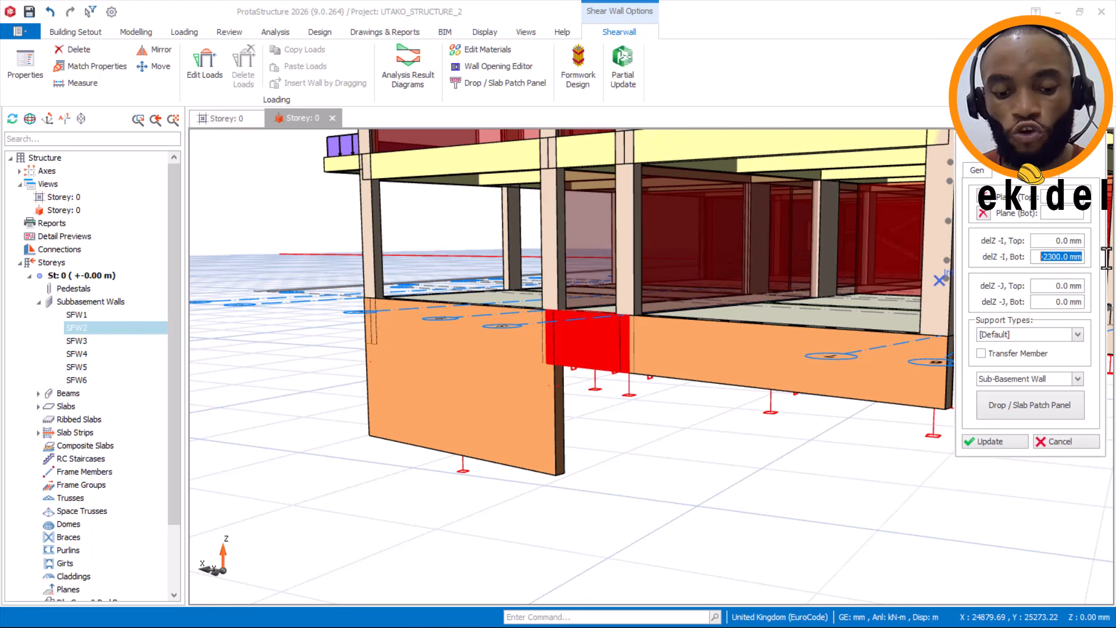
{"action": "left_click_drag", "start_coordinate": [1054, 302], "coordinate": [1106, 313]}
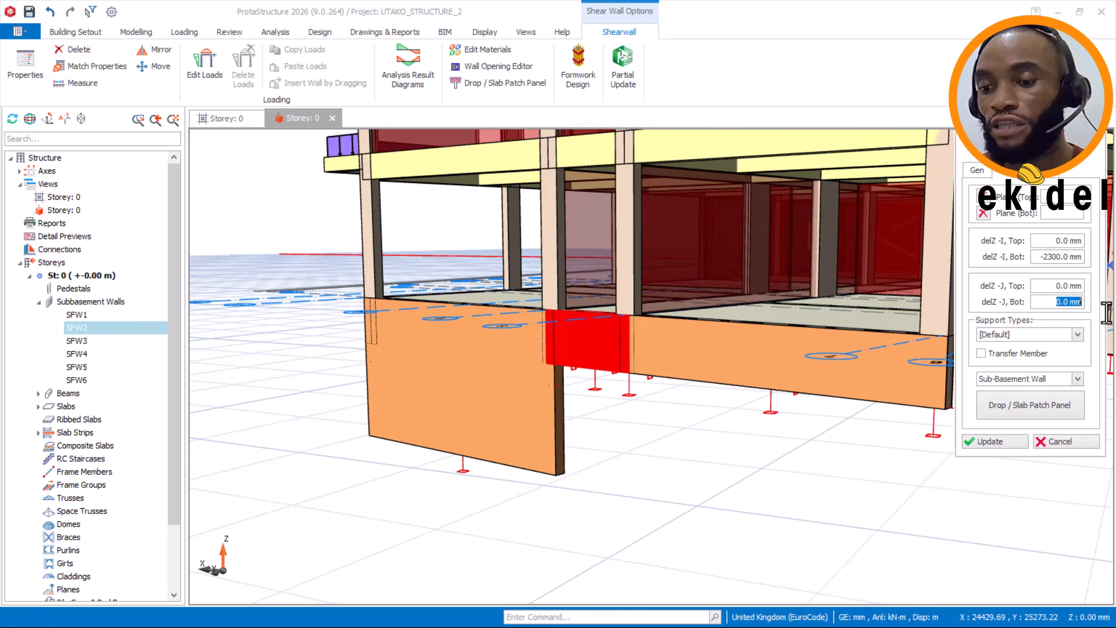
{"action": "type", "text": "-2300"}
{"action": "key", "text": "Return"}
Assign the Basement Support type to wall SFW2, update the wall and close its properties.
{"action": "left_click", "coordinate": [1075, 337]}
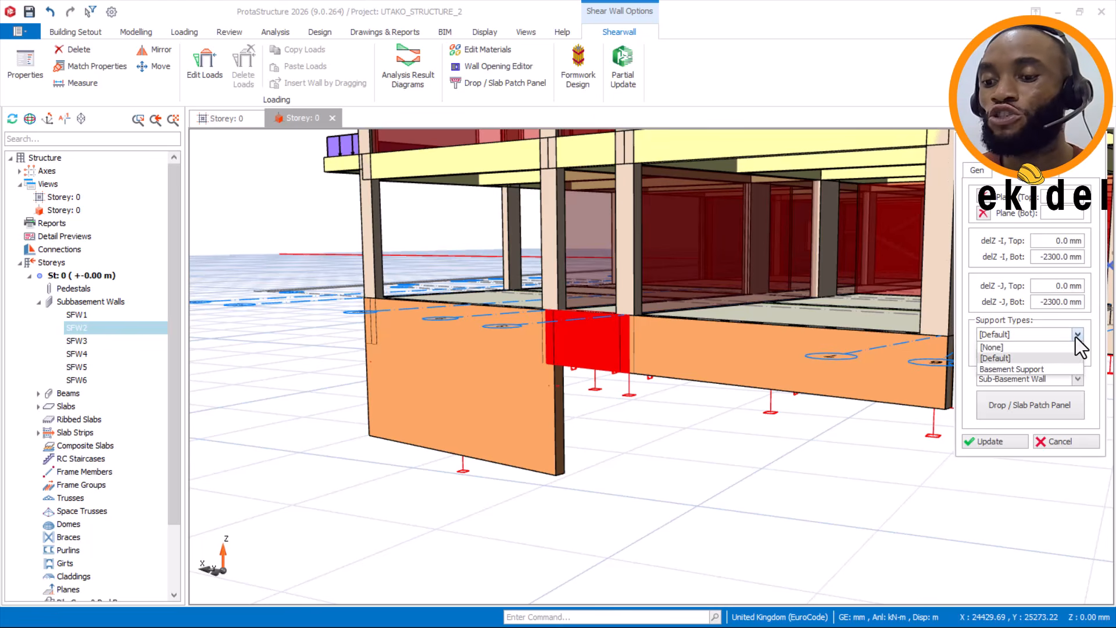
{"action": "left_click", "coordinate": [1039, 368]}
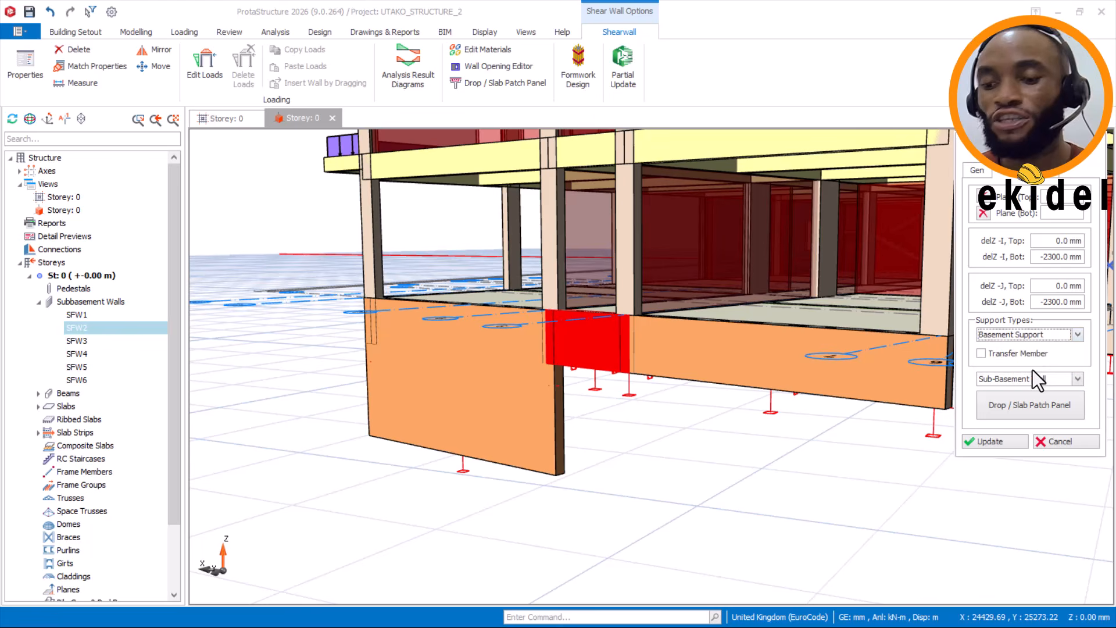
{"action": "left_click", "coordinate": [992, 440]}
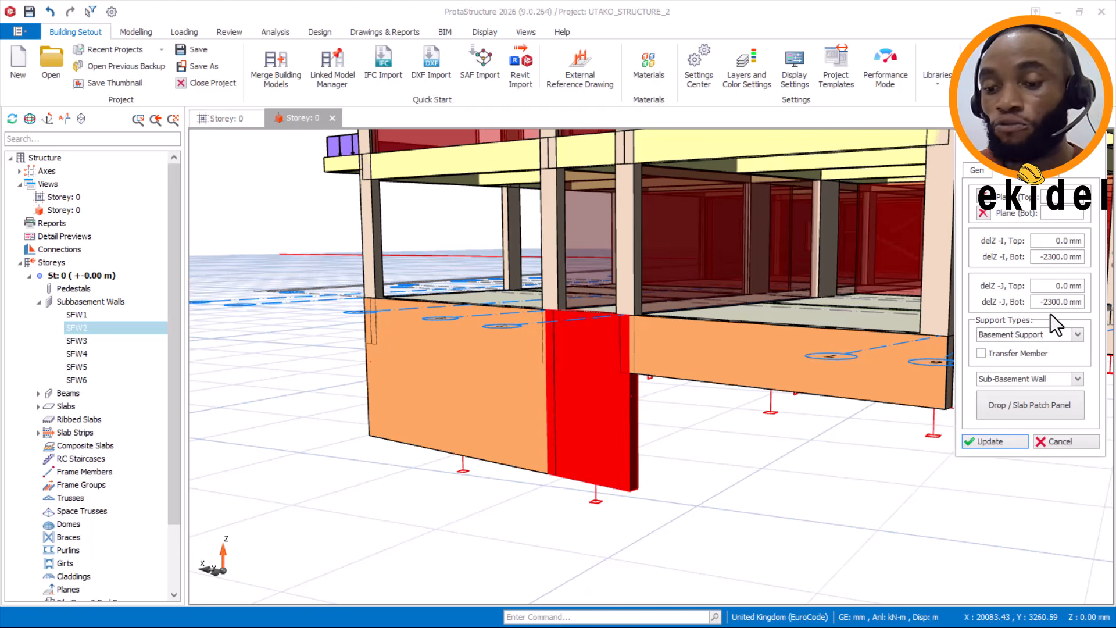
{"action": "left_click", "coordinate": [1058, 438]}
Lower the base of sub-basement wall SFW1 by setting both bottom level offsets, I and J, to -2300 mm and updating it.
{"action": "left_click", "coordinate": [804, 375]}
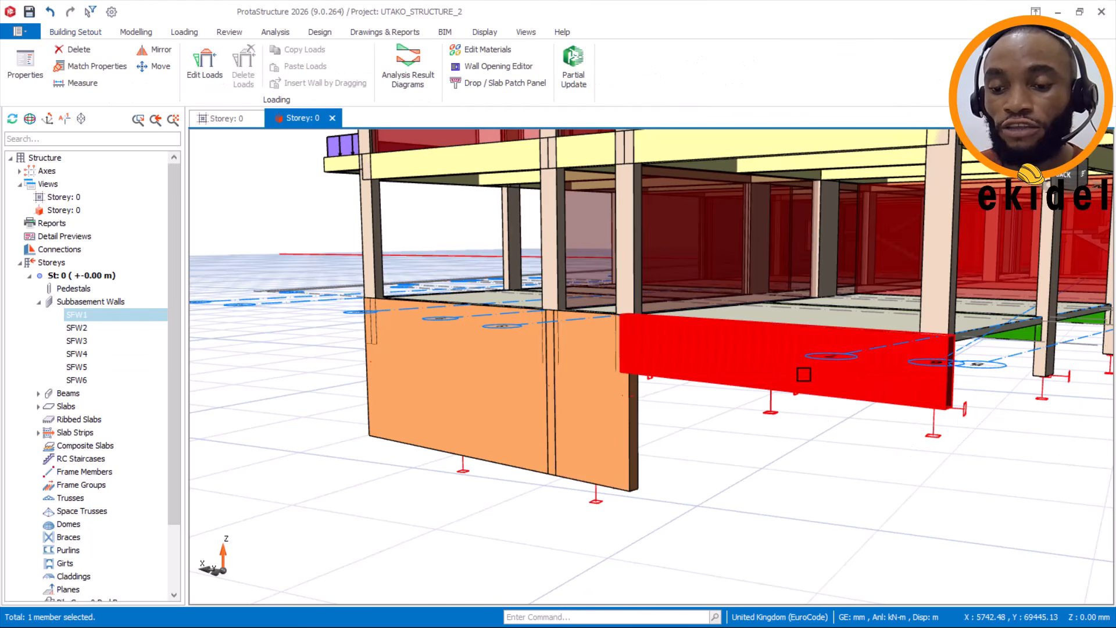
{"action": "right_click", "coordinate": [810, 328]}
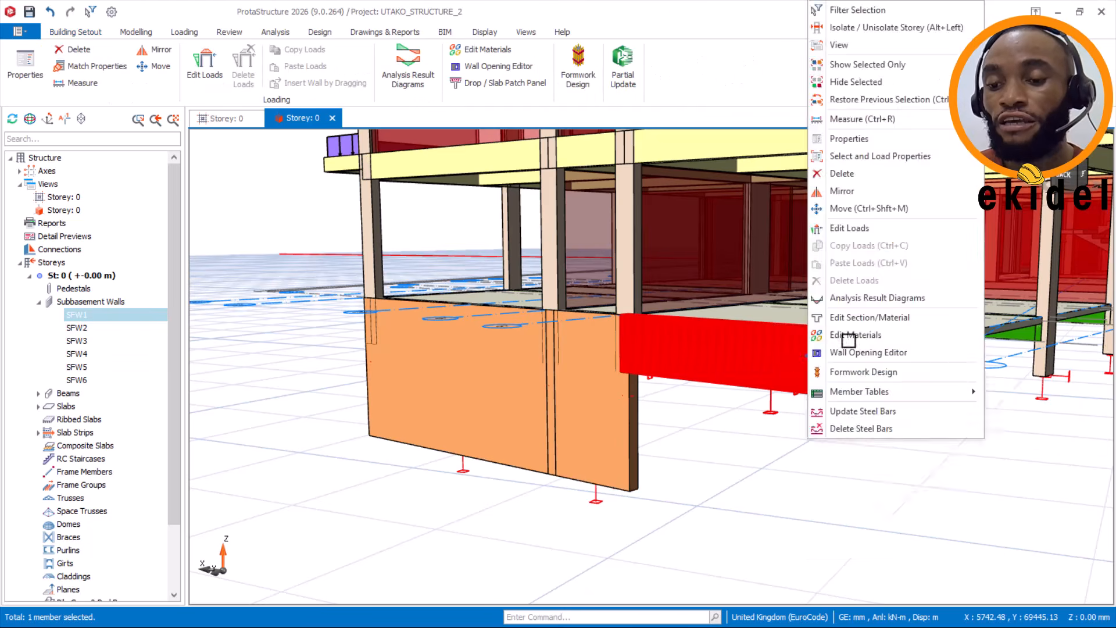
{"action": "left_click", "coordinate": [856, 145]}
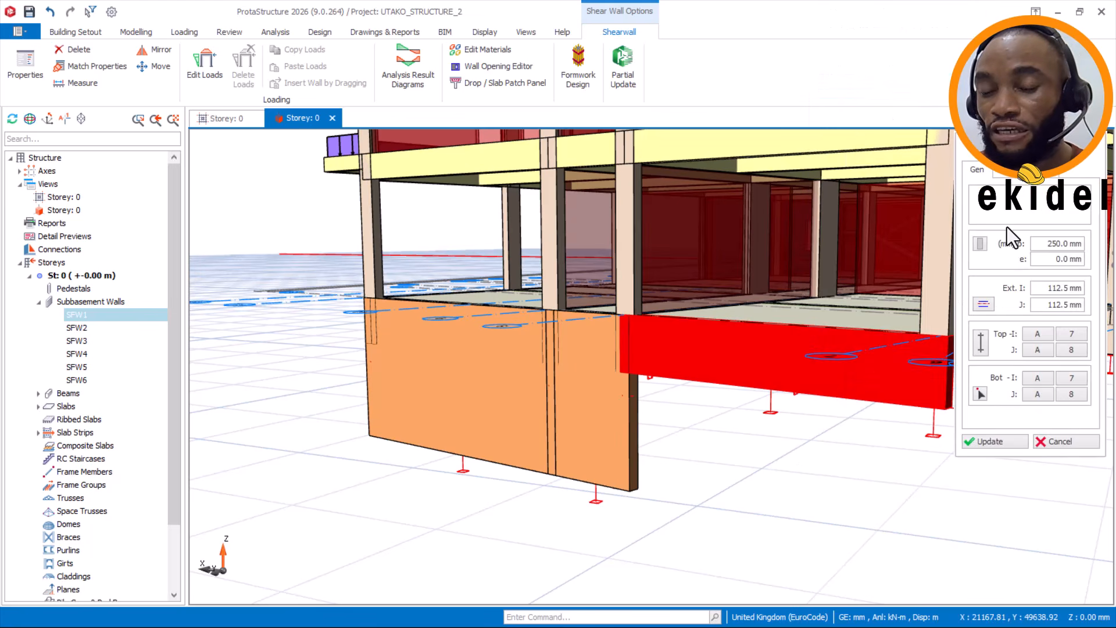
{"action": "scroll", "coordinate": [1024, 261], "scroll_direction": "down", "scroll_amount": 5}
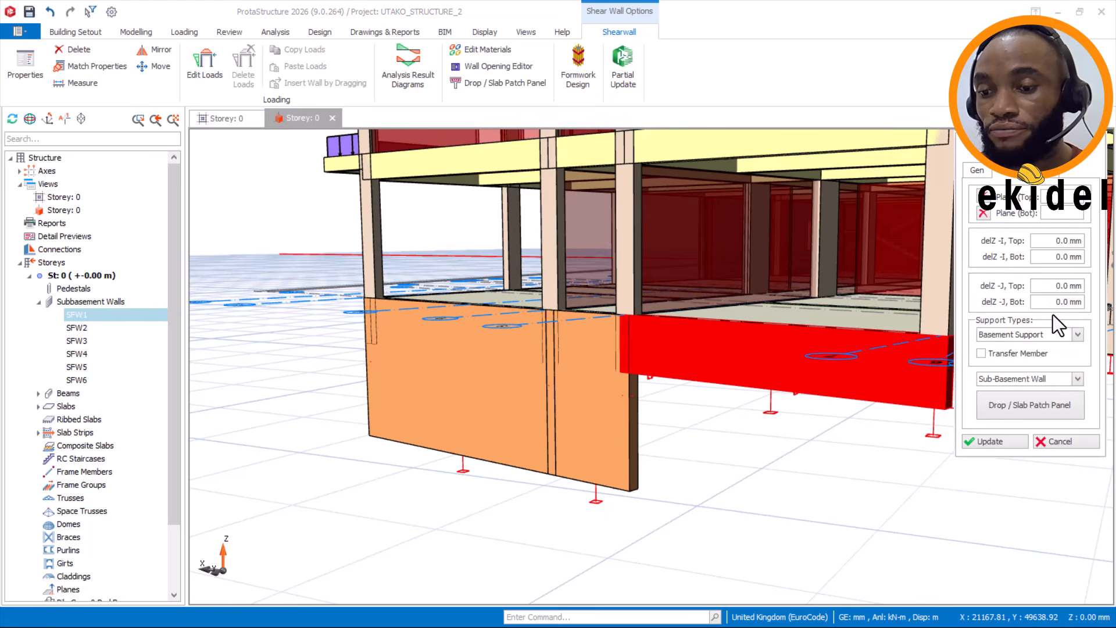
{"action": "left_click", "coordinate": [1078, 256]}
{"action": "type", "text": "-2300"}
{"action": "left_click", "coordinate": [1069, 302]}
{"action": "type", "text": "-2300"}
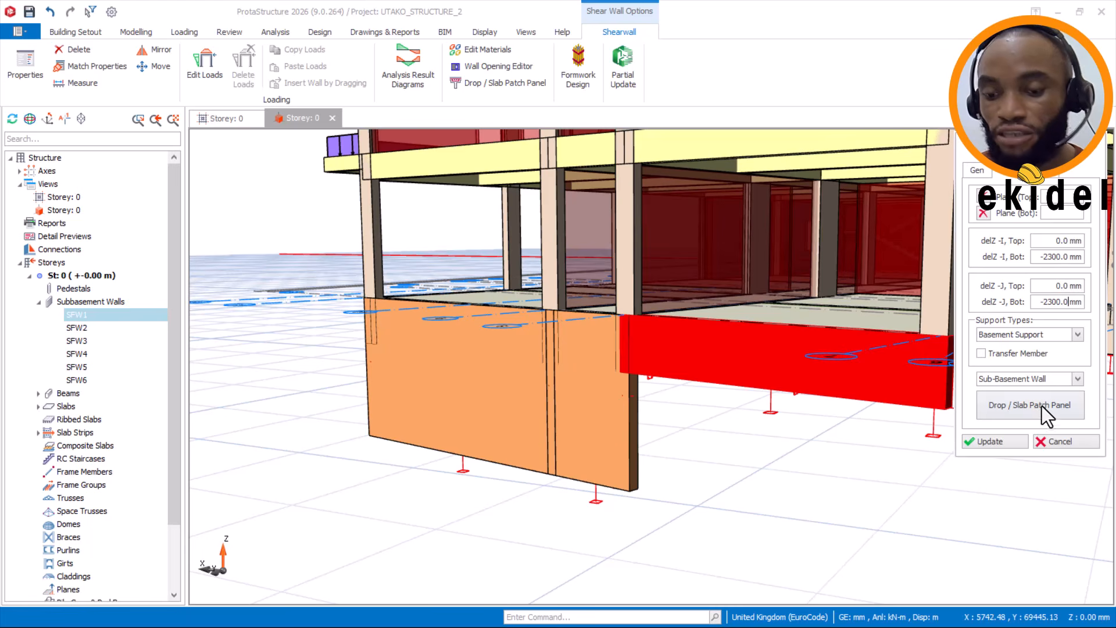
{"action": "left_click", "coordinate": [988, 442]}
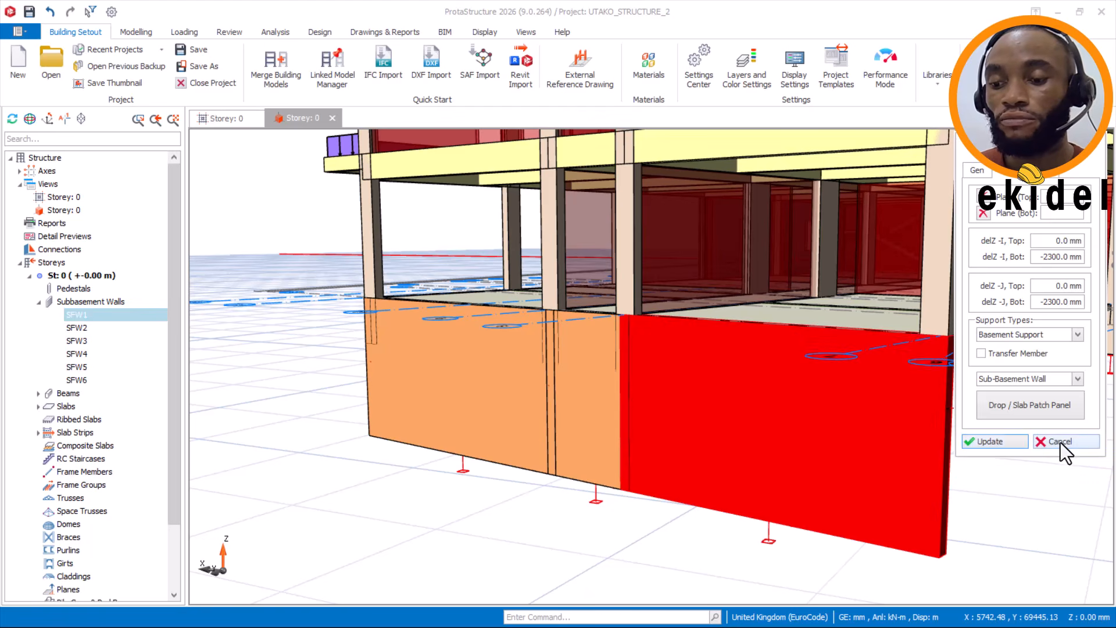
{"action": "left_click", "coordinate": [1059, 445]}
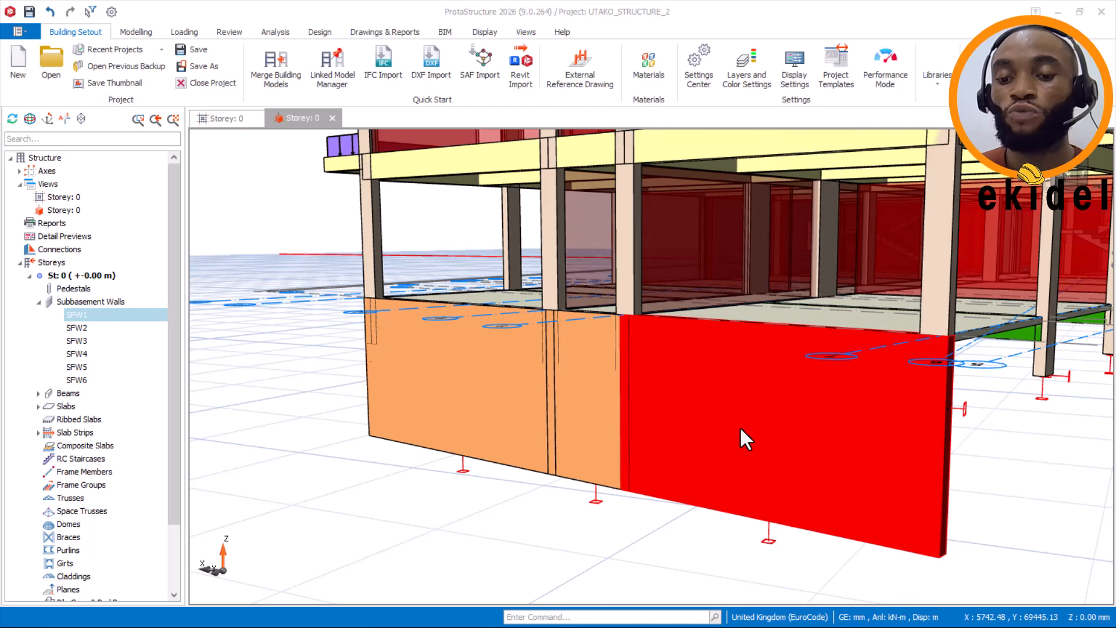
Examine the lowered sub-basement wall SFW1 and its supports in 3D, from its outer face, its end and the adjoining side.
{"action": "scroll", "coordinate": [747, 422], "scroll_direction": "down", "scroll_amount": 5}
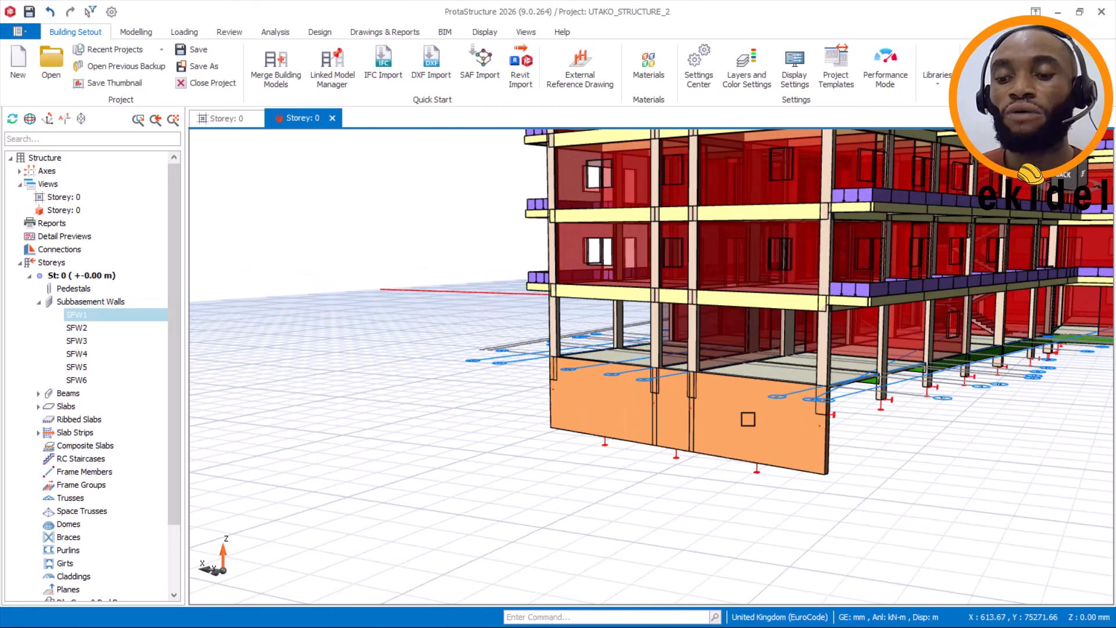
{"action": "middle_click_drag", "start_coordinate": [764, 413], "coordinate": [747, 417], "text": "shift"}
{"action": "scroll", "coordinate": [812, 404], "scroll_direction": "up", "scroll_amount": 3}
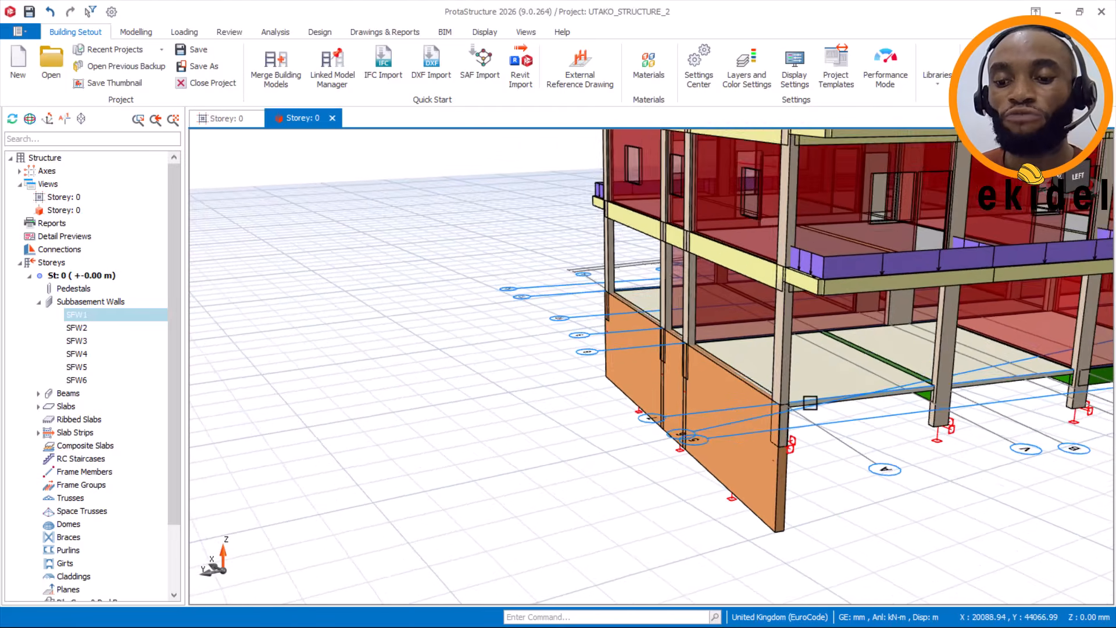
{"action": "scroll", "coordinate": [776, 398], "scroll_direction": "up", "scroll_amount": 3}
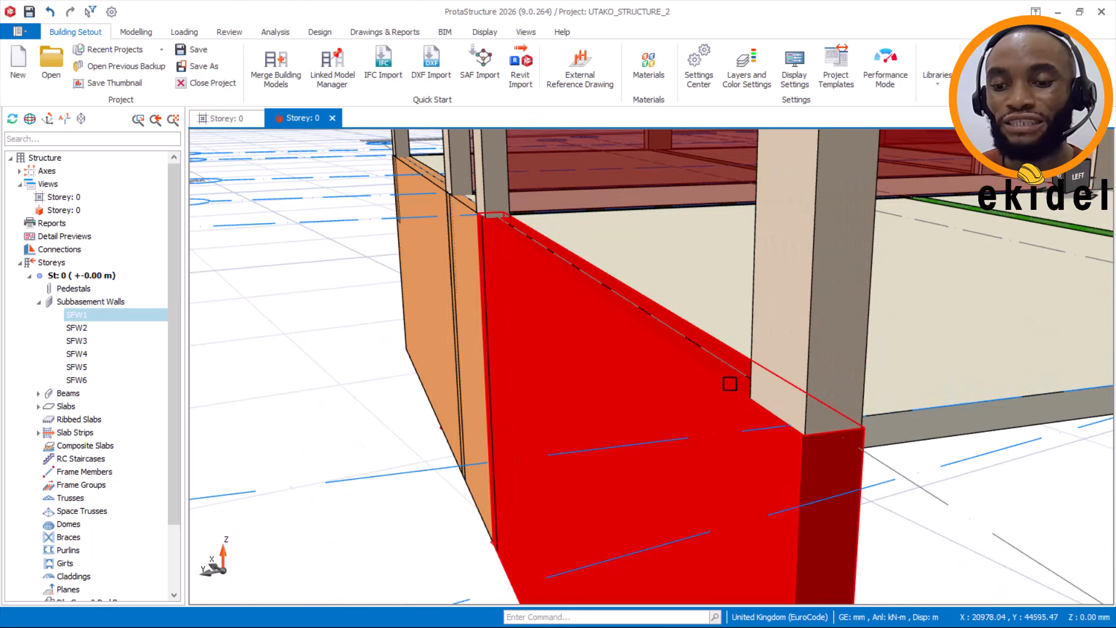
{"action": "mouse_move", "coordinate": [701, 347]}
{"action": "middle_mouse_down", "text": "shift"}
{"action": "mouse_move", "coordinate": [716, 375]}
{"action": "mouse_move", "coordinate": [690, 362]}
{"action": "middle_mouse_up", "text": "shift"}
{"action": "middle_click_drag", "start_coordinate": [588, 349], "coordinate": [596, 258]}
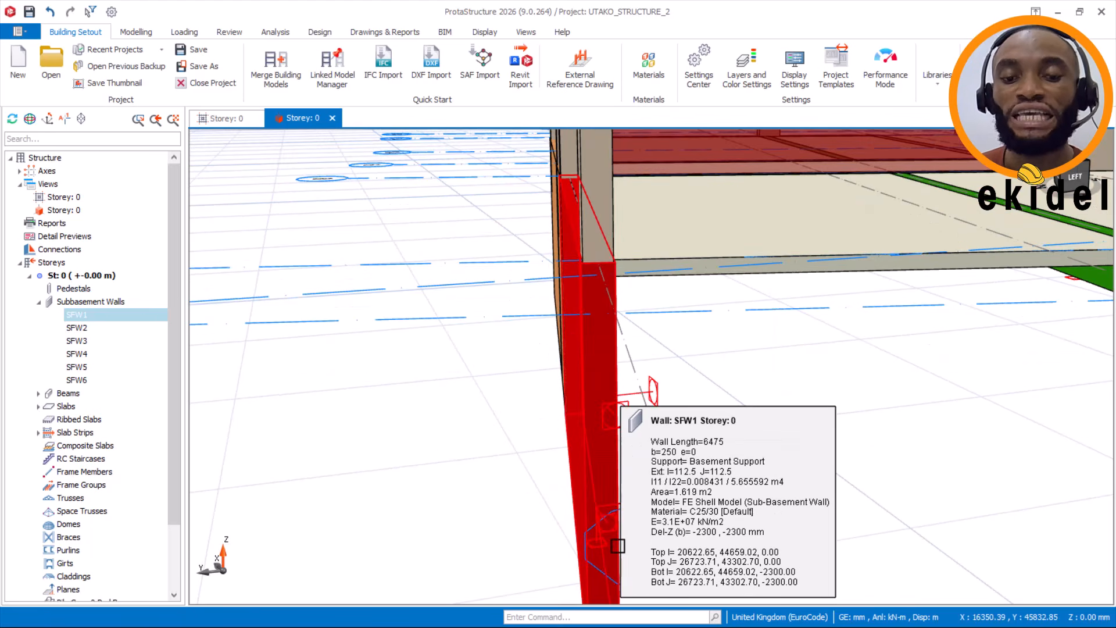
{"action": "scroll", "coordinate": [617, 512], "scroll_direction": "down", "scroll_amount": 3}
{"action": "middle_click_drag", "start_coordinate": [613, 503], "coordinate": [634, 392], "text": "shift"}
{"action": "middle_click_drag", "start_coordinate": [664, 207], "coordinate": [580, 364]}
{"action": "scroll", "coordinate": [580, 365], "scroll_direction": "down", "scroll_amount": 1}
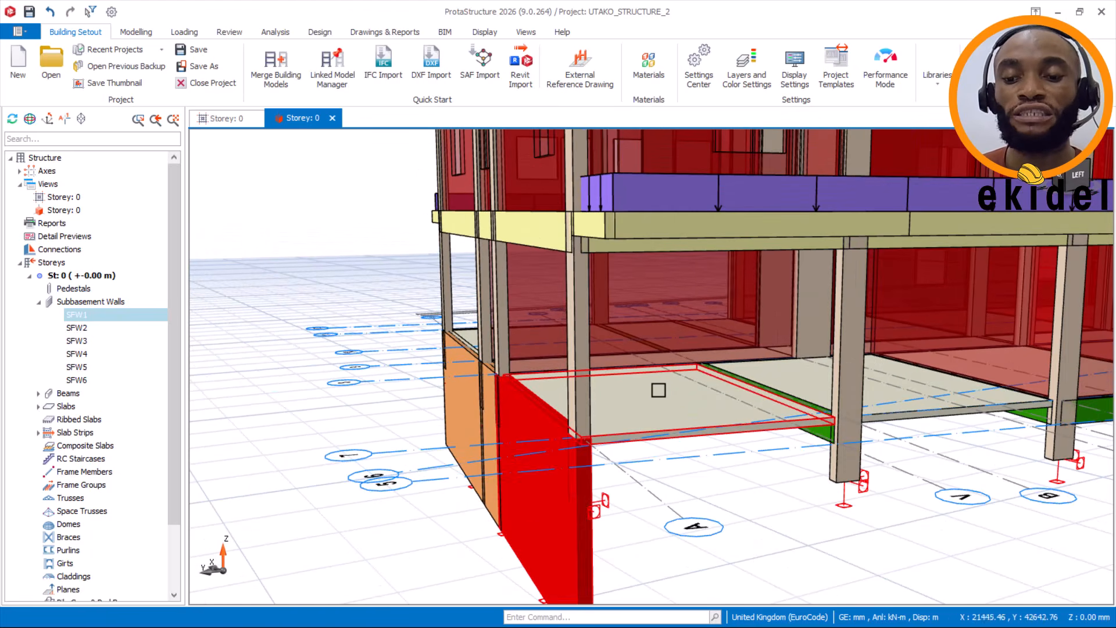
{"action": "scroll", "coordinate": [659, 390], "scroll_direction": "down", "scroll_amount": 3}
{"action": "middle_click_drag", "start_coordinate": [650, 417], "coordinate": [720, 385]}
{"action": "mouse_move", "coordinate": [572, 413]}
{"action": "middle_mouse_down"}
{"action": "mouse_move", "coordinate": [646, 429]}
{"action": "mouse_move", "coordinate": [755, 425]}
{"action": "middle_mouse_up"}
{"action": "middle_click_drag", "start_coordinate": [488, 462], "coordinate": [819, 433]}
{"action": "mouse_move", "coordinate": [748, 428]}
{"action": "middle_mouse_down", "text": "shift"}
{"action": "mouse_move", "coordinate": [845, 429]}
{"action": "mouse_move", "coordinate": [822, 438]}
{"action": "mouse_move", "coordinate": [750, 402]}
{"action": "middle_mouse_up", "text": "shift"}
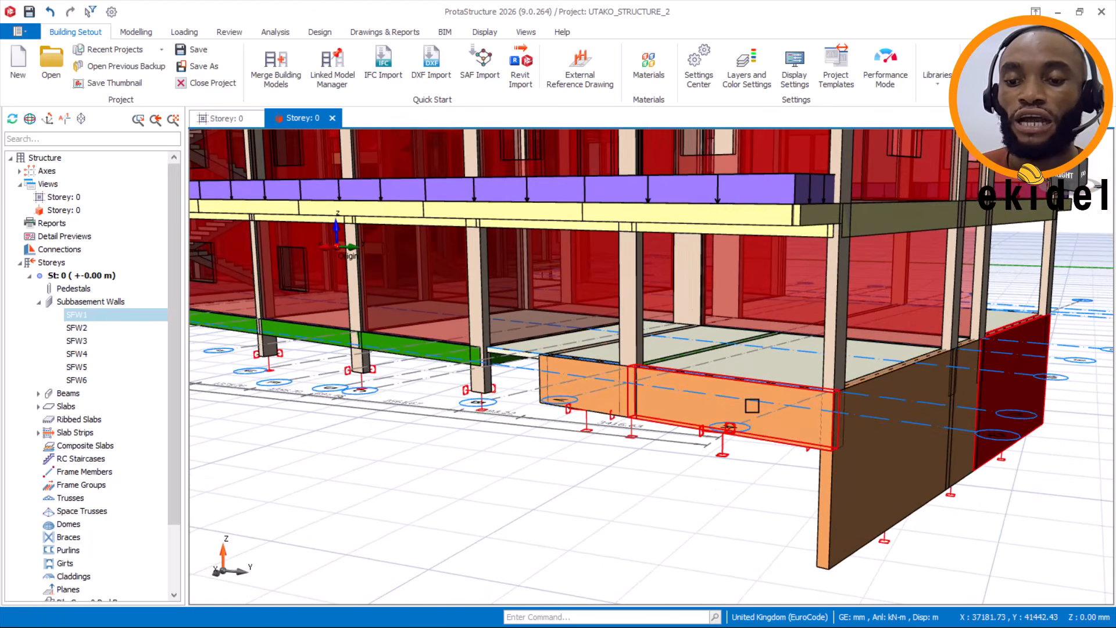
Set the bottom level offsets of sub-basement wall SFW4 to -2300 mm at both ends, I and J.
{"action": "left_click", "coordinate": [753, 406]}
{"action": "left_click", "coordinate": [775, 273]}
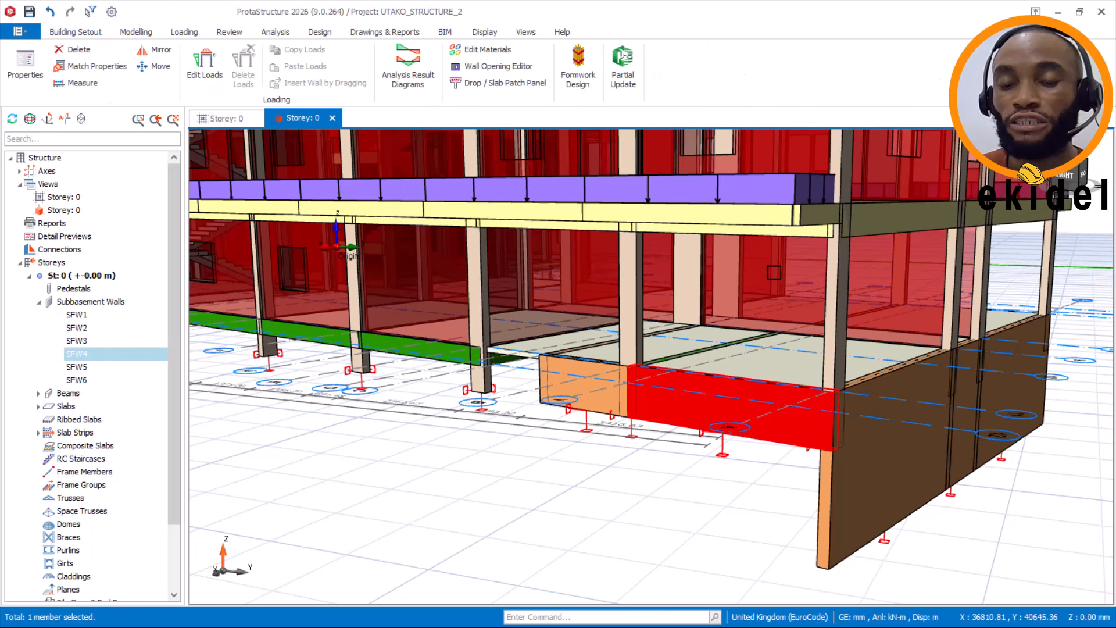
{"action": "right_click", "coordinate": [775, 274]}
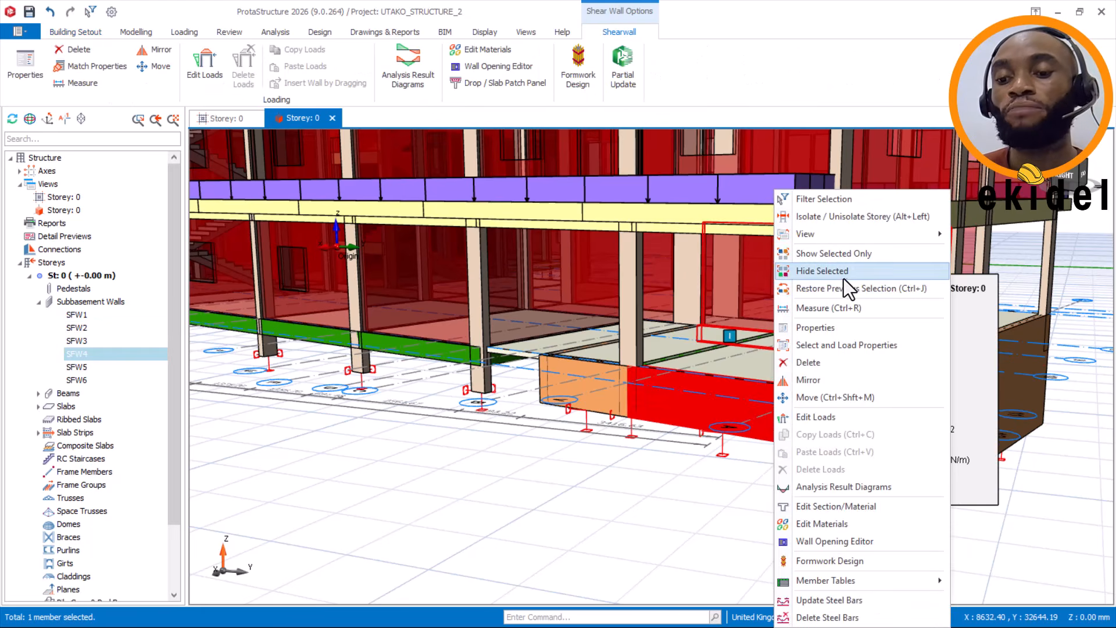
{"action": "left_click", "coordinate": [838, 323]}
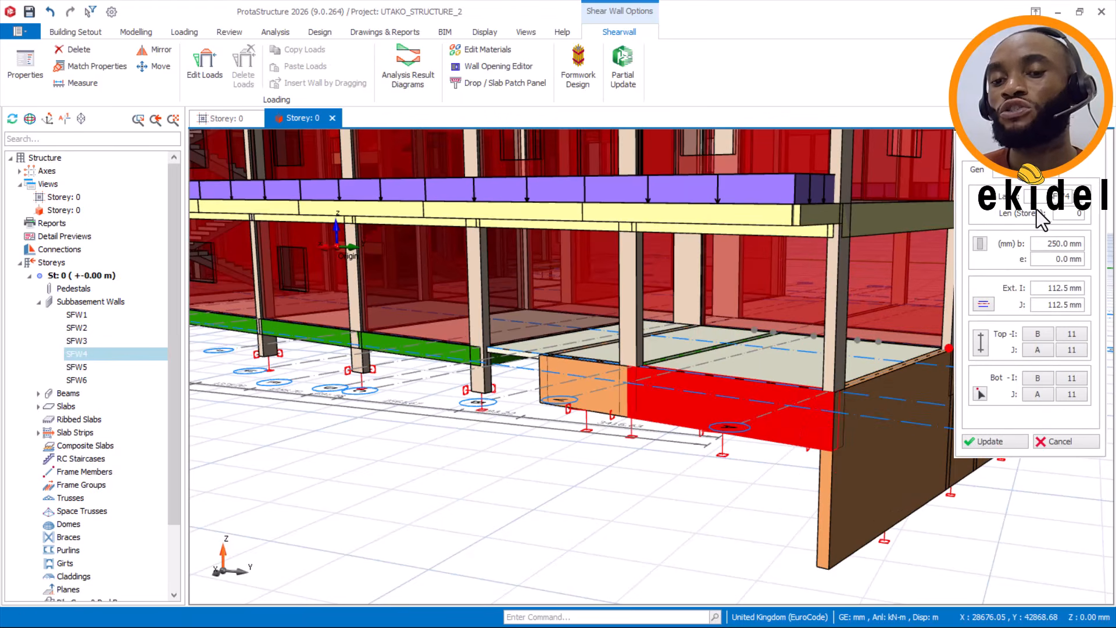
{"action": "left_click", "coordinate": [1020, 171]}
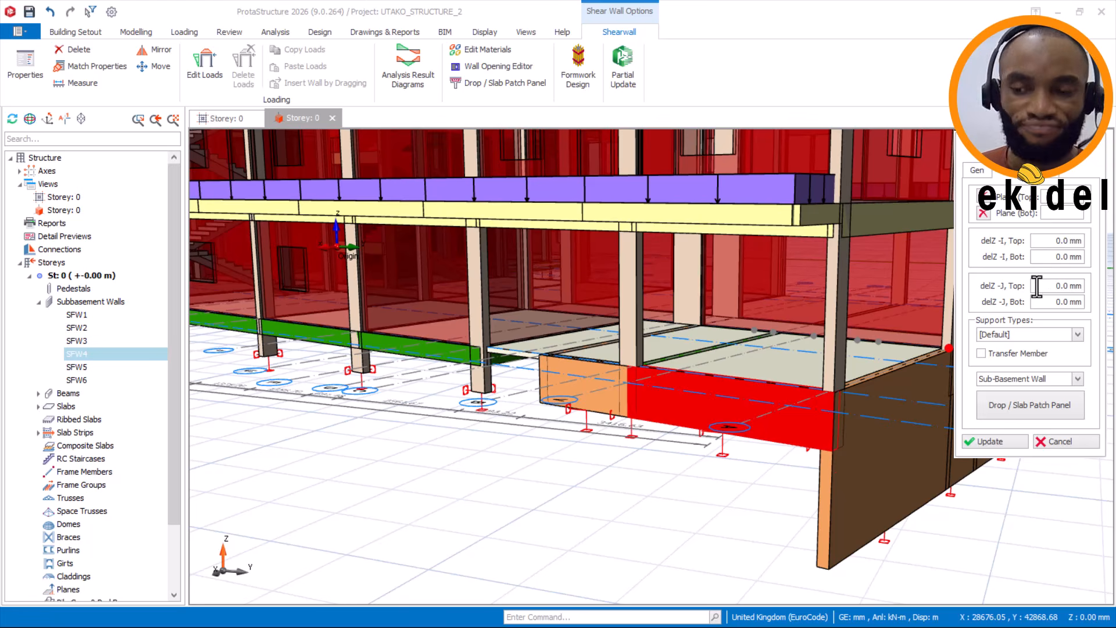
{"action": "left_click_drag", "start_coordinate": [1042, 257], "coordinate": [1088, 262]}
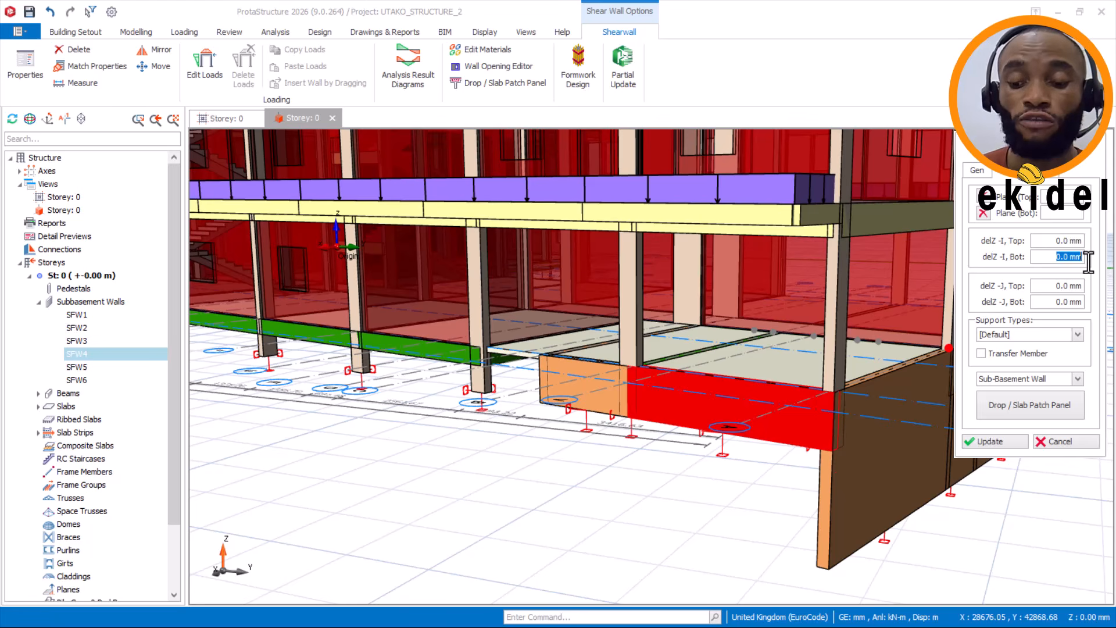
{"action": "type", "text": "20"}
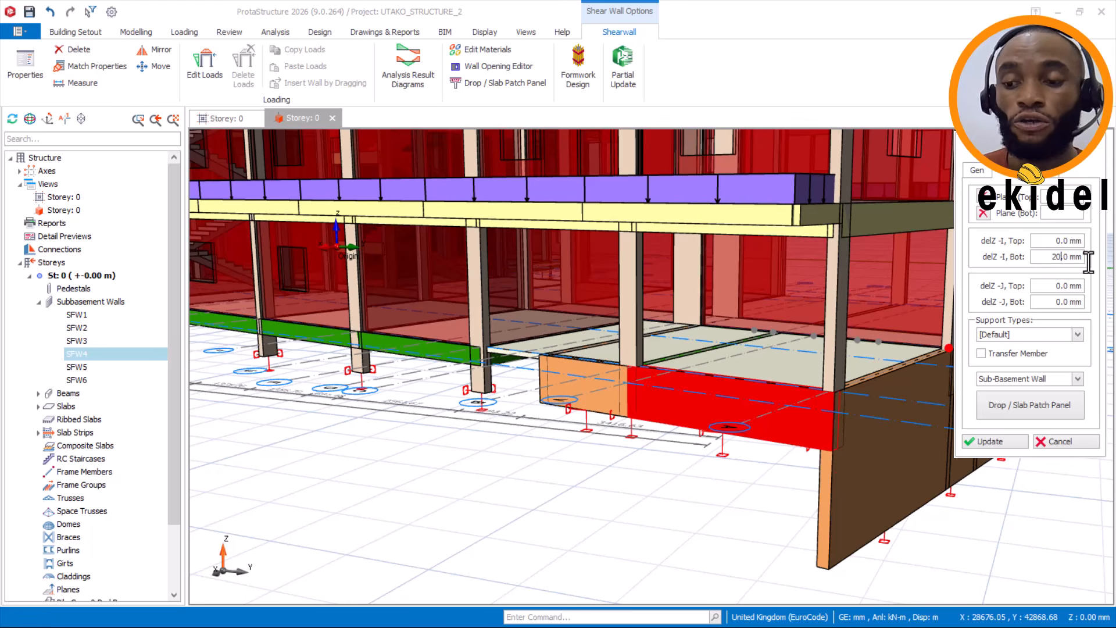
{"action": "key", "text": "BackSpace"}
{"action": "key", "text": "BackSpace"}
{"action": "type", "text": "0"}
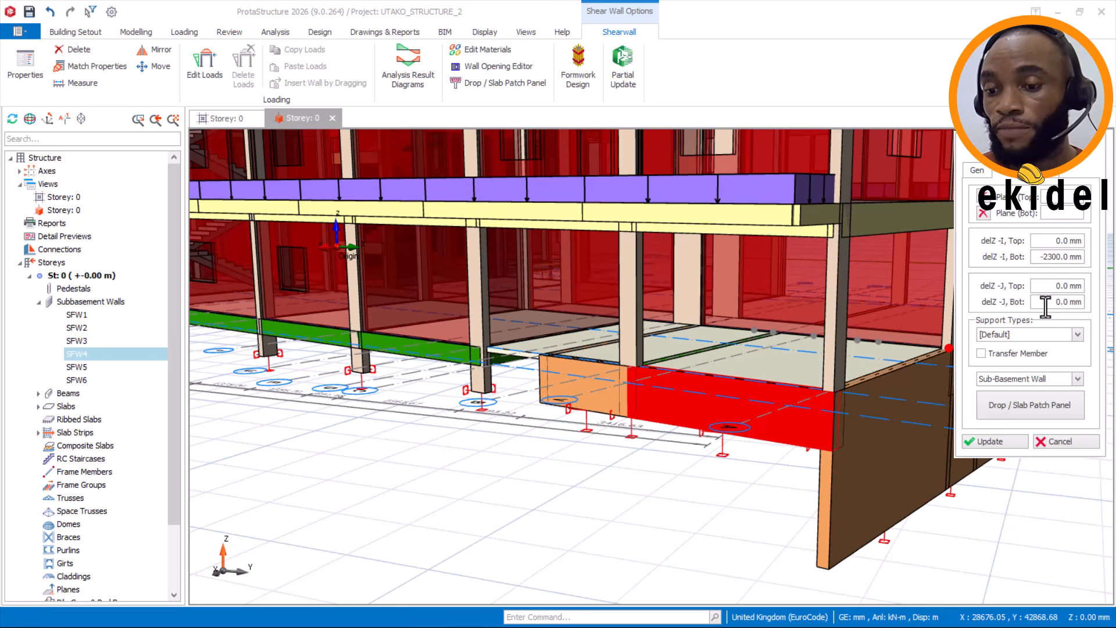
{"action": "left_click_drag", "start_coordinate": [1055, 302], "coordinate": [1103, 302]}
{"action": "type", "text": "-2300"}
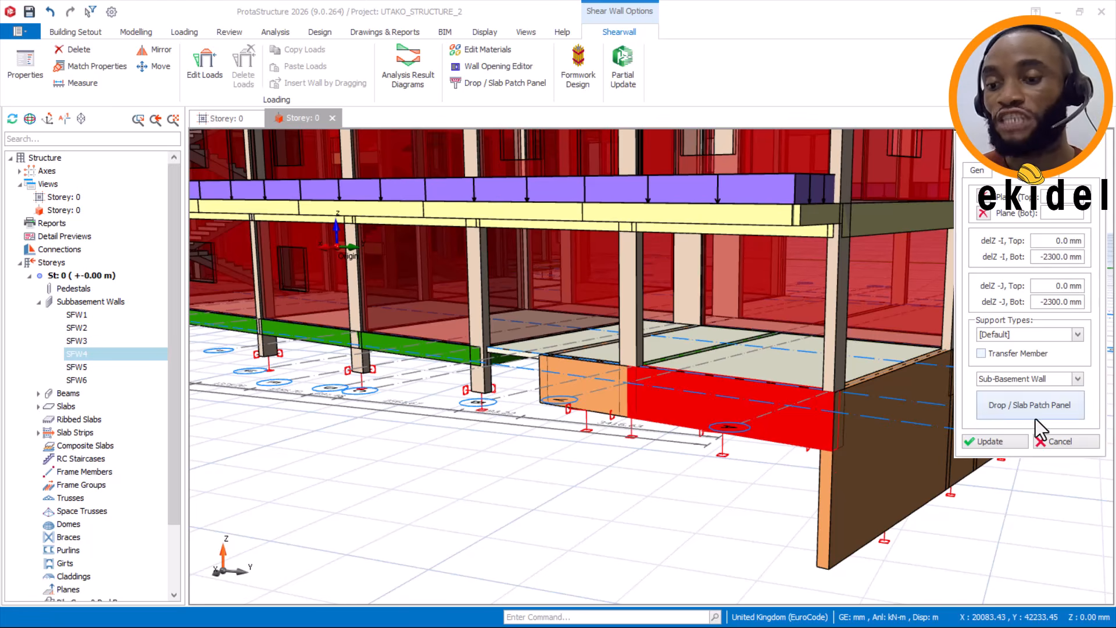
Assign the Basement Support type to wall SFW4, update the wall and close its properties.
{"action": "left_click", "coordinate": [1031, 336]}
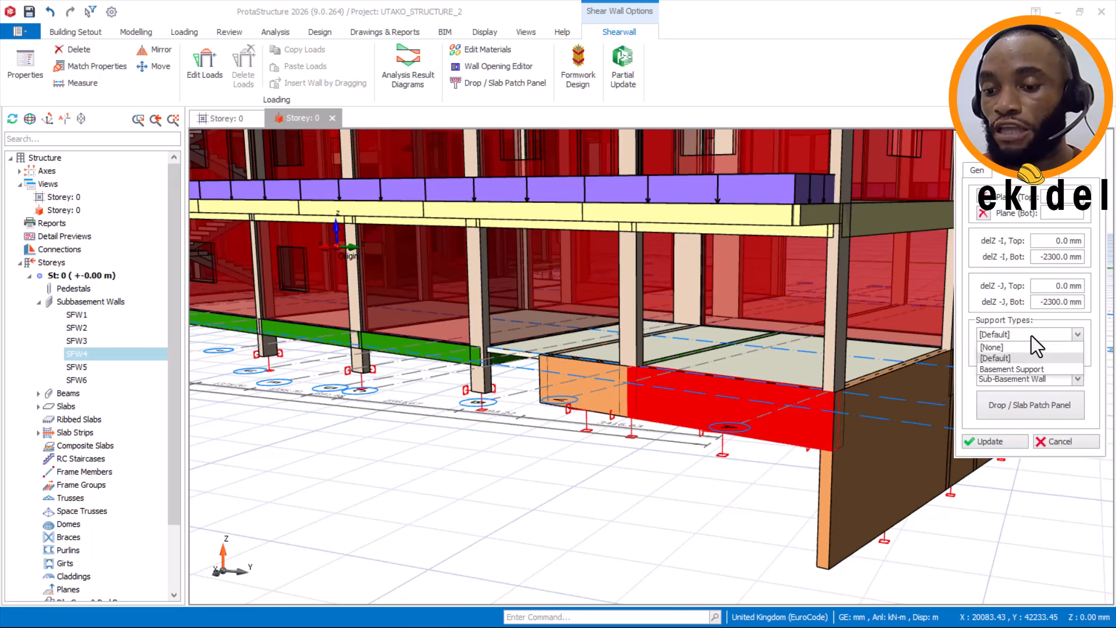
{"action": "left_click", "coordinate": [1008, 367]}
{"action": "left_click", "coordinate": [991, 441]}
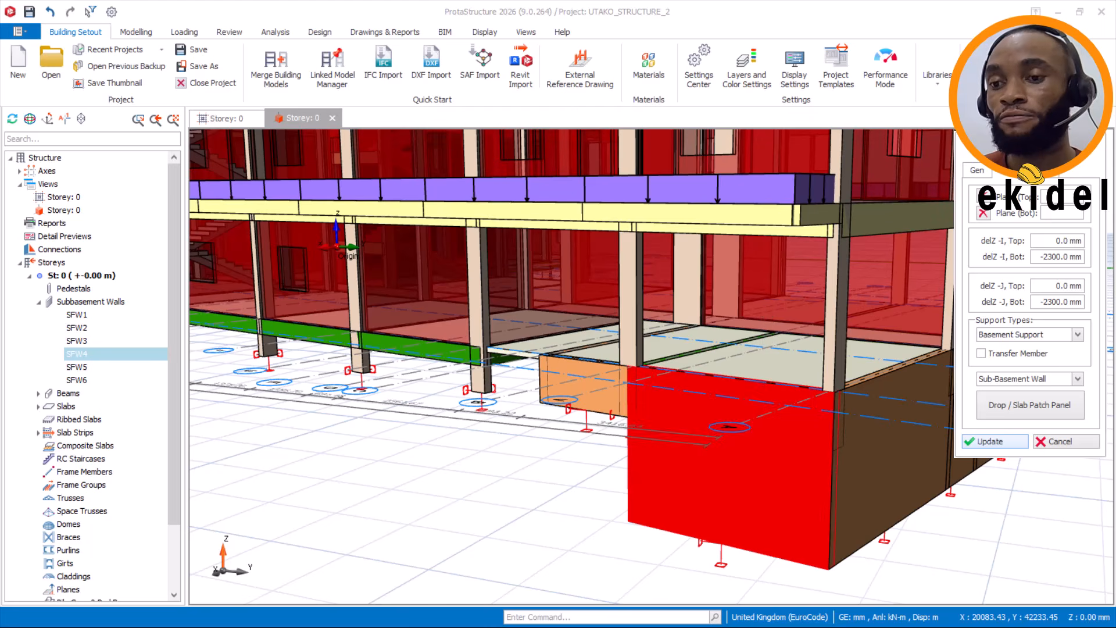
{"action": "left_click", "coordinate": [1057, 441]}
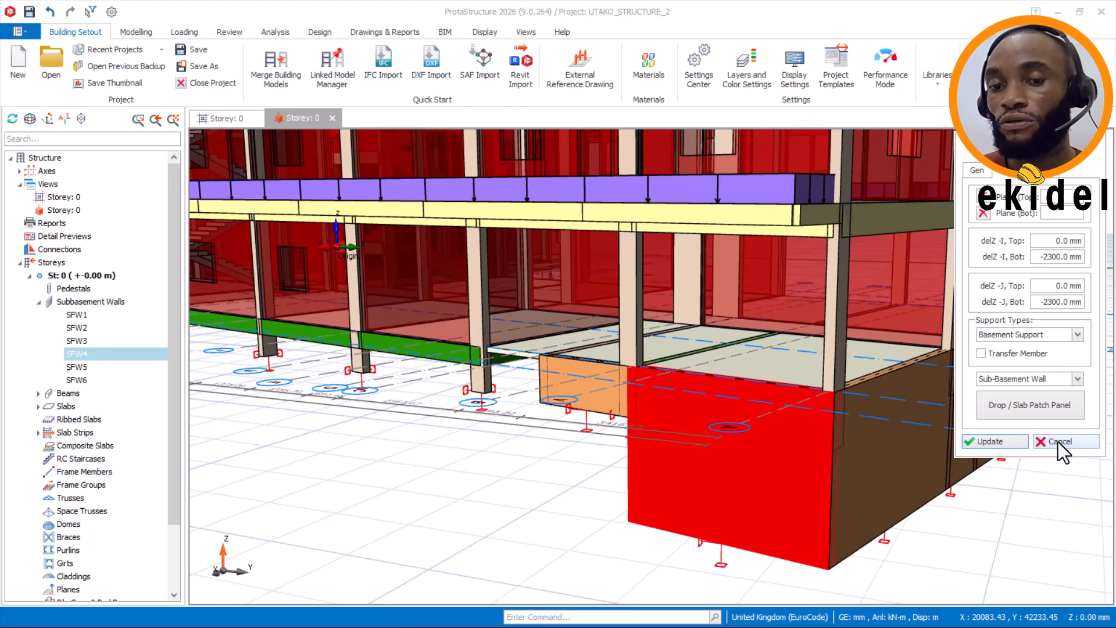
Minimise the ProtaStructure window and bring it back up from the desktop.
{"action": "left_click", "coordinate": [1053, 12]}
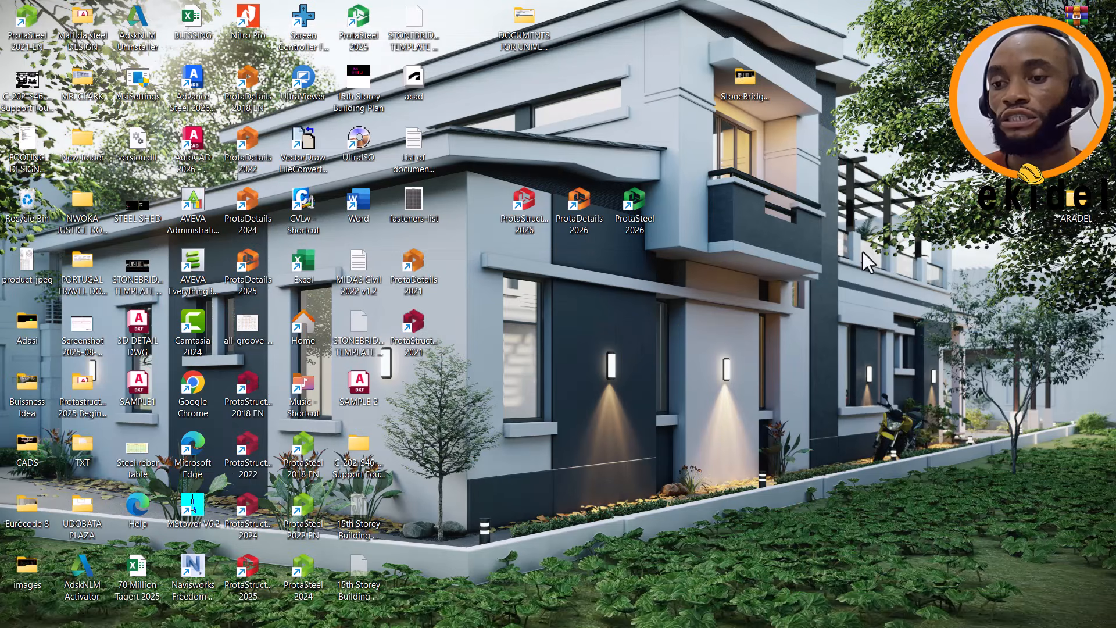
{"action": "mouse_move", "coordinate": [663, 622]}
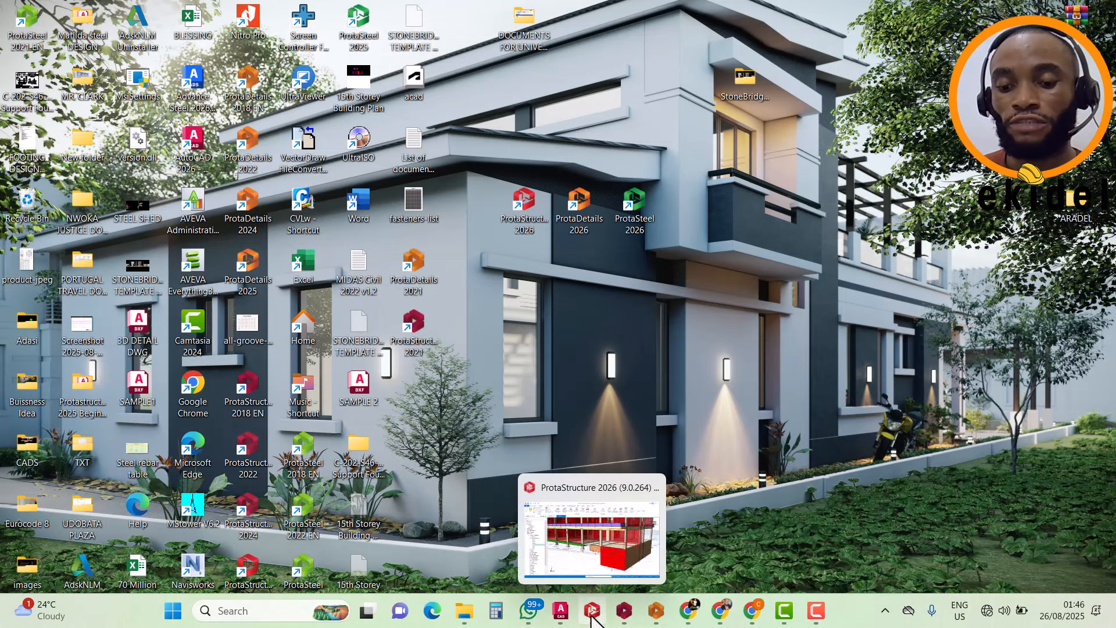
Switch to Drawing1.dwg in AutoCAD and examine the floor framing plans and the beam details beneath them.
{"action": "mouse_move", "coordinate": [561, 615]}
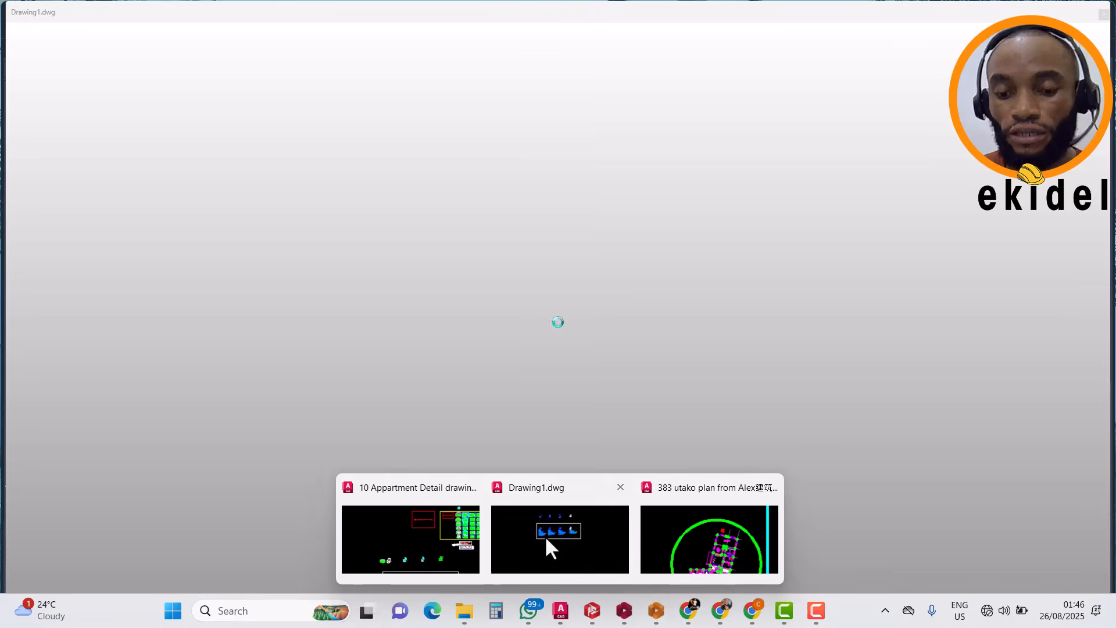
{"action": "left_click", "coordinate": [545, 536]}
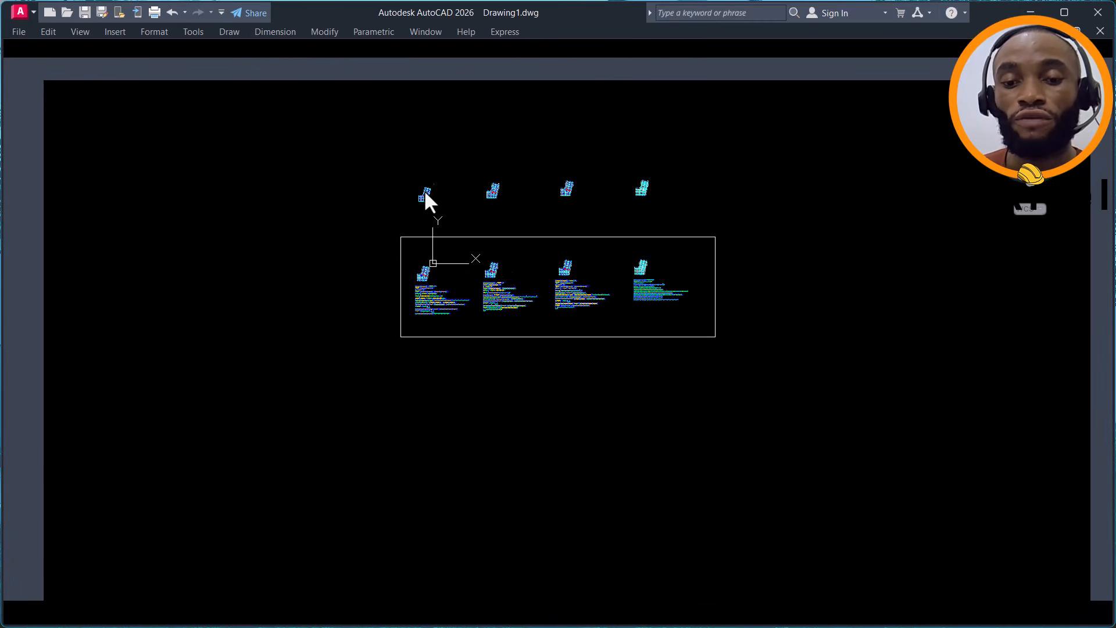
{"action": "scroll", "coordinate": [427, 242], "scroll_direction": "up", "scroll_amount": 8}
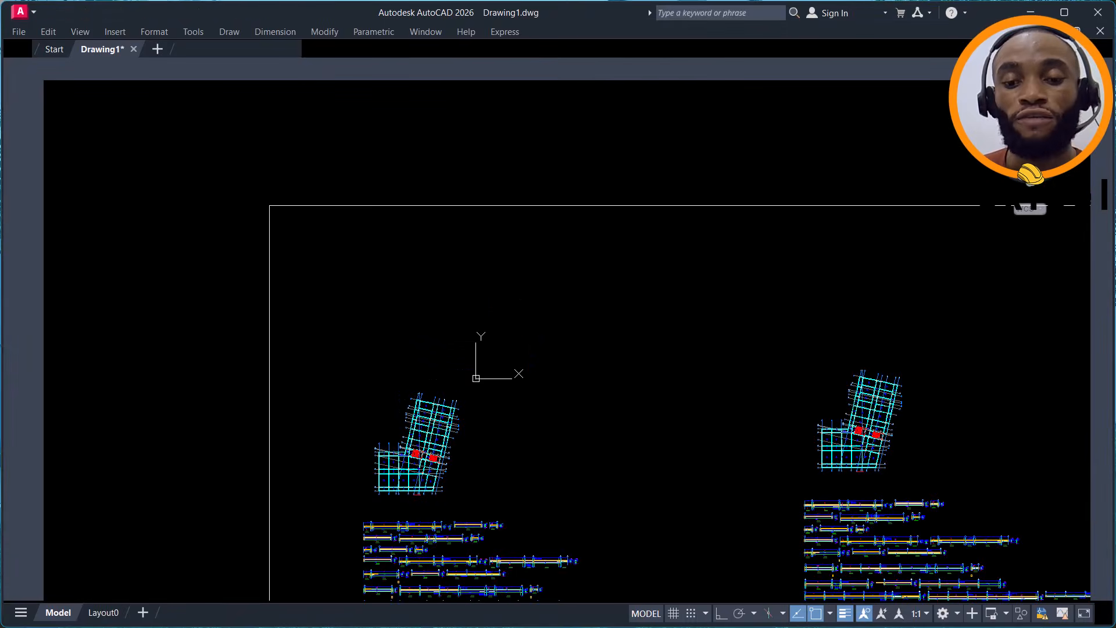
{"action": "scroll", "coordinate": [401, 350], "scroll_direction": "down", "scroll_amount": 4}
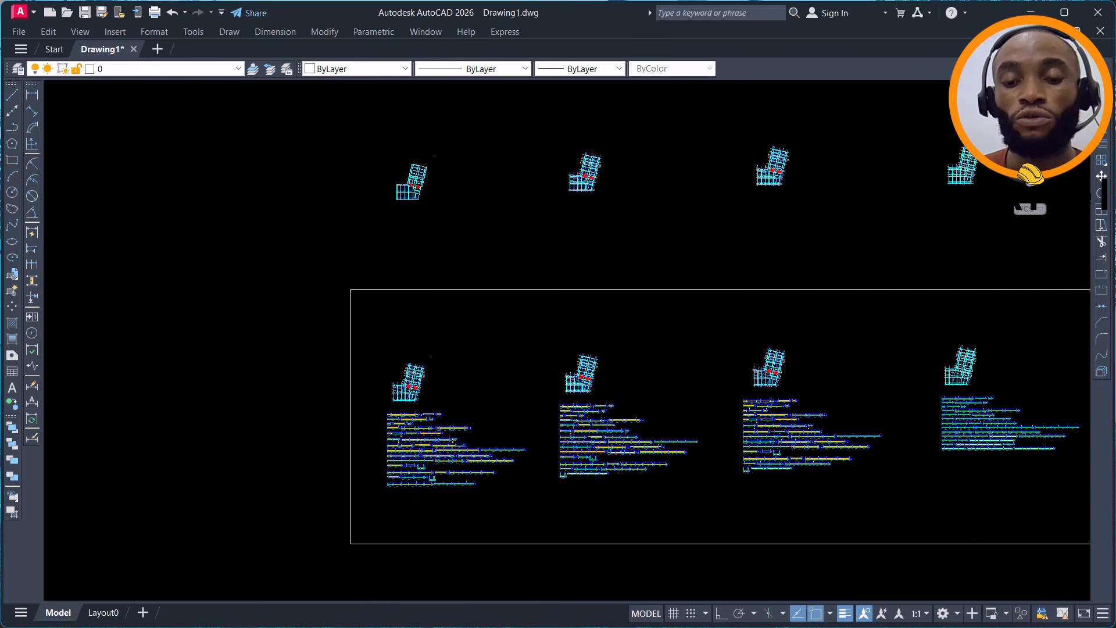
{"action": "scroll", "coordinate": [413, 349], "scroll_direction": "down", "scroll_amount": 2}
{"action": "scroll", "coordinate": [411, 378], "scroll_direction": "up", "scroll_amount": 4}
{"action": "scroll", "coordinate": [442, 325], "scroll_direction": "up", "scroll_amount": 12}
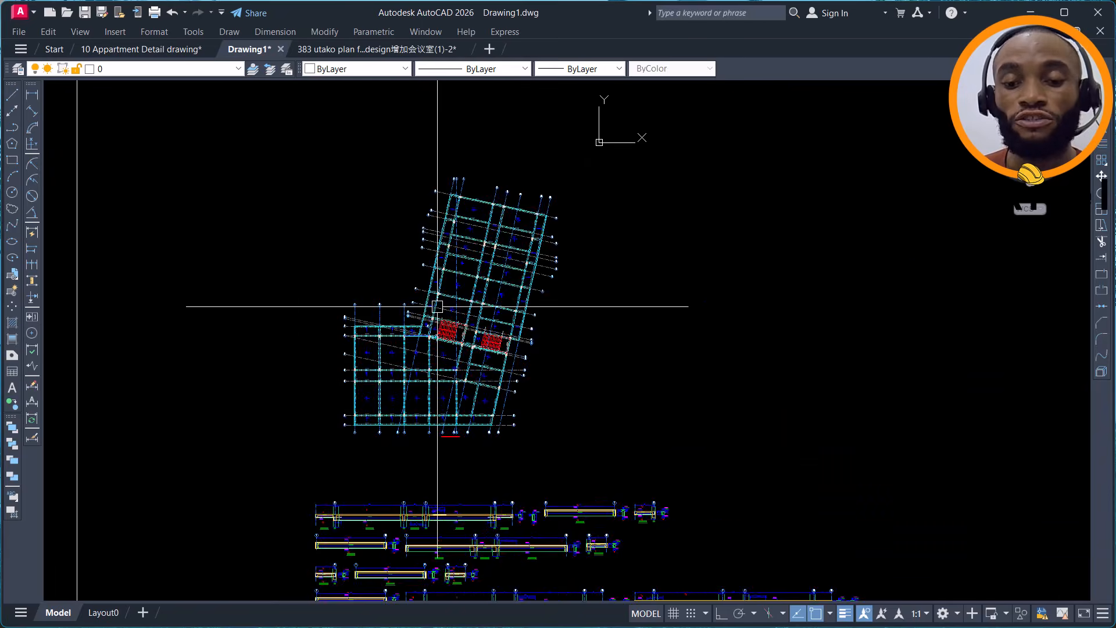
{"action": "scroll", "coordinate": [482, 198], "scroll_direction": "down", "scroll_amount": 8}
{"action": "scroll", "coordinate": [473, 379], "scroll_direction": "up", "scroll_amount": 5}
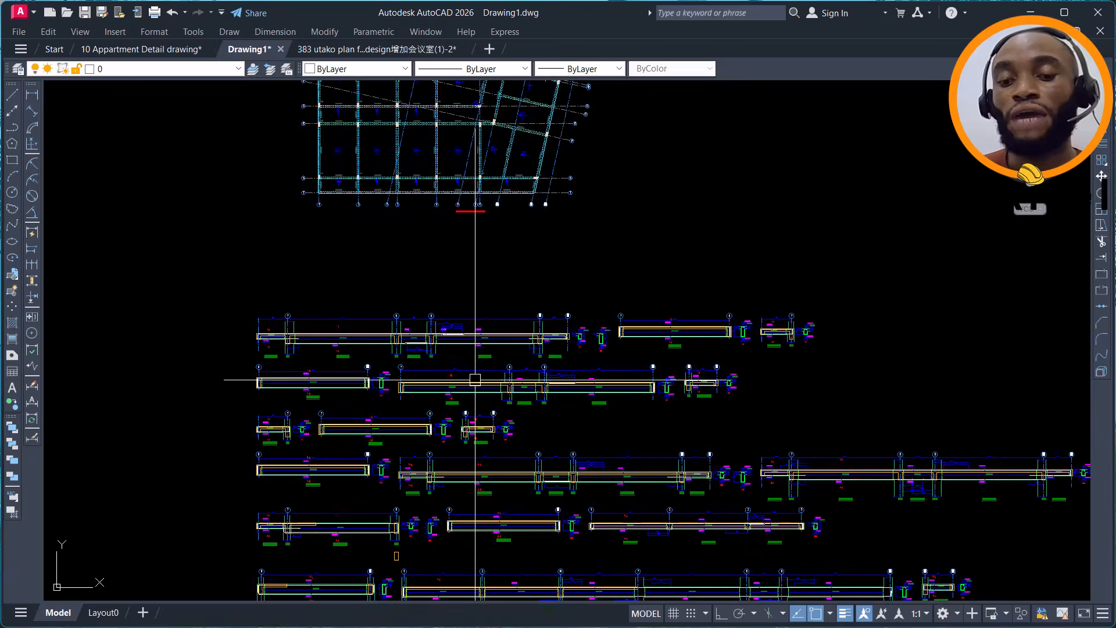
{"action": "scroll", "coordinate": [436, 237], "scroll_direction": "down", "scroll_amount": 11}
{"action": "mouse_move", "coordinate": [739, 265]}
{"action": "middle_mouse_down"}
{"action": "mouse_move", "coordinate": [503, 272]}
{"action": "mouse_move", "coordinate": [535, 264]}
{"action": "mouse_move", "coordinate": [689, 307]}
{"action": "middle_mouse_up"}
Switch to the 10 Appartment Detail drawing and examine its slab reinforcement plan and the neighbouring floor plans and details.
{"action": "left_click", "coordinate": [149, 50]}
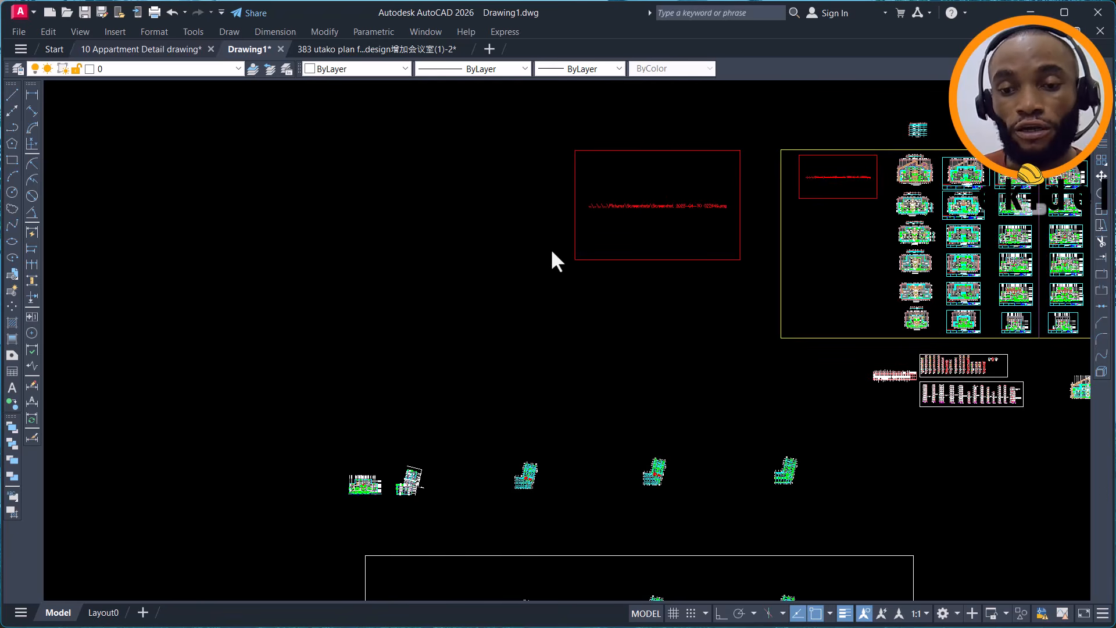
{"action": "scroll", "coordinate": [561, 309], "scroll_direction": "down", "scroll_amount": 3}
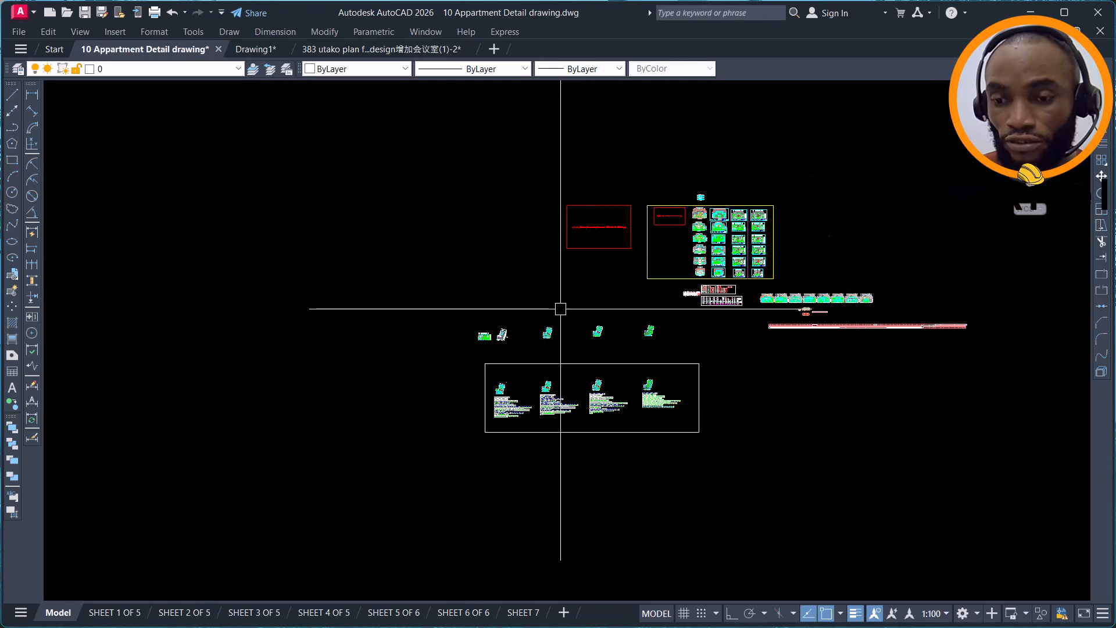
{"action": "scroll", "coordinate": [548, 386], "scroll_direction": "up", "scroll_amount": 12}
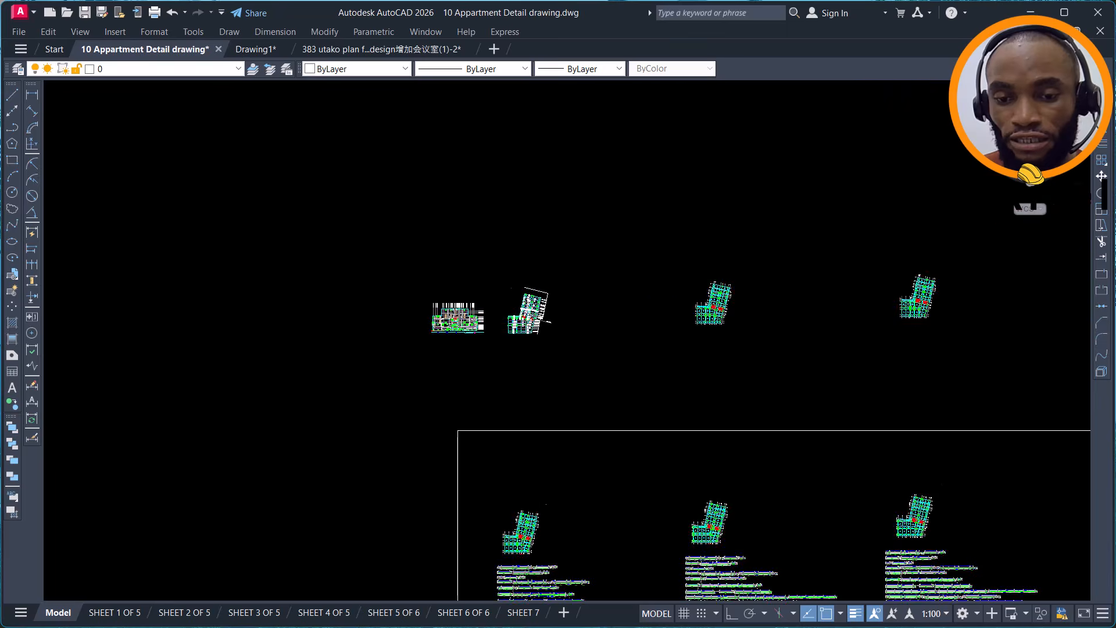
{"action": "middle_click_drag", "start_coordinate": [410, 342], "coordinate": [529, 300]}
{"action": "scroll", "coordinate": [525, 320], "scroll_direction": "up", "scroll_amount": 6}
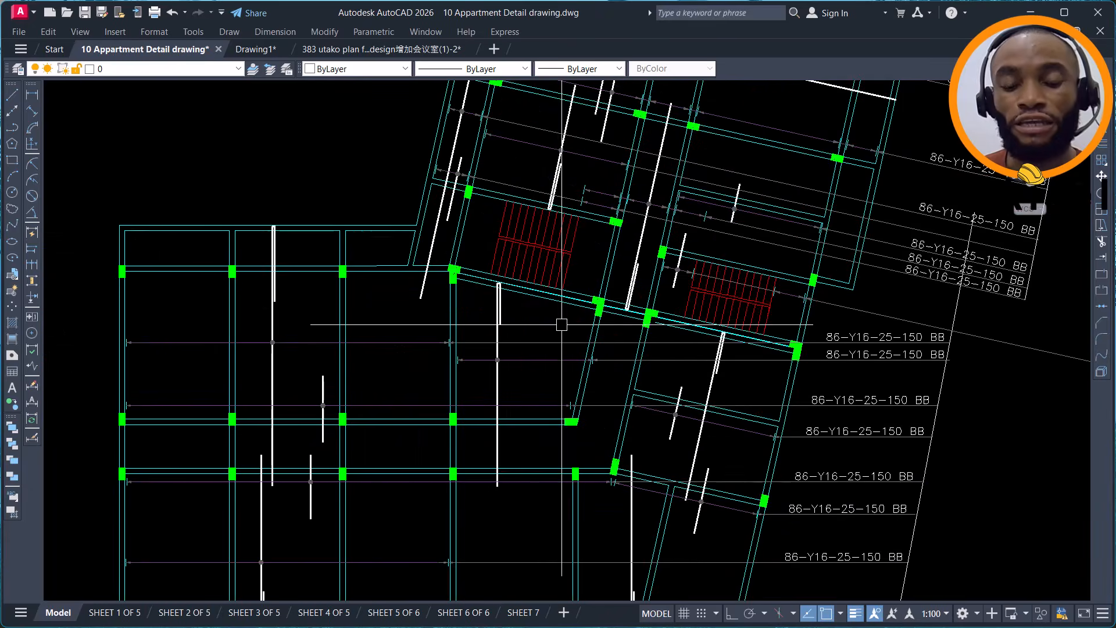
{"action": "scroll", "coordinate": [764, 344], "scroll_direction": "down", "scroll_amount": 4}
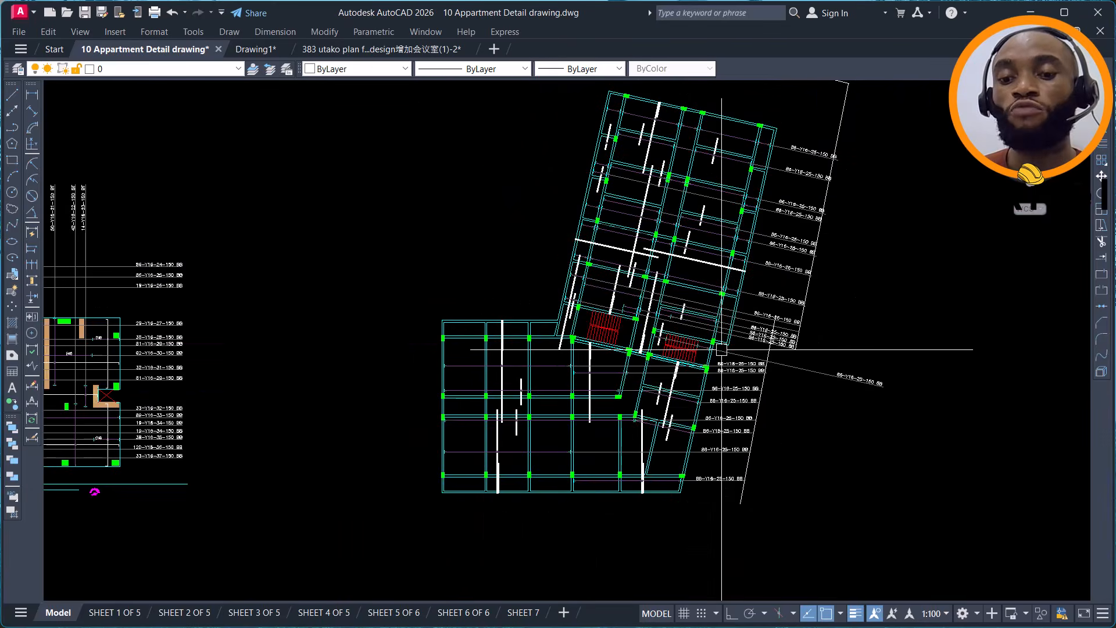
{"action": "middle_click_drag", "start_coordinate": [722, 349], "coordinate": [559, 429]}
{"action": "scroll", "coordinate": [643, 242], "scroll_direction": "up", "scroll_amount": 3}
{"action": "scroll", "coordinate": [642, 242], "scroll_direction": "down", "scroll_amount": 3}
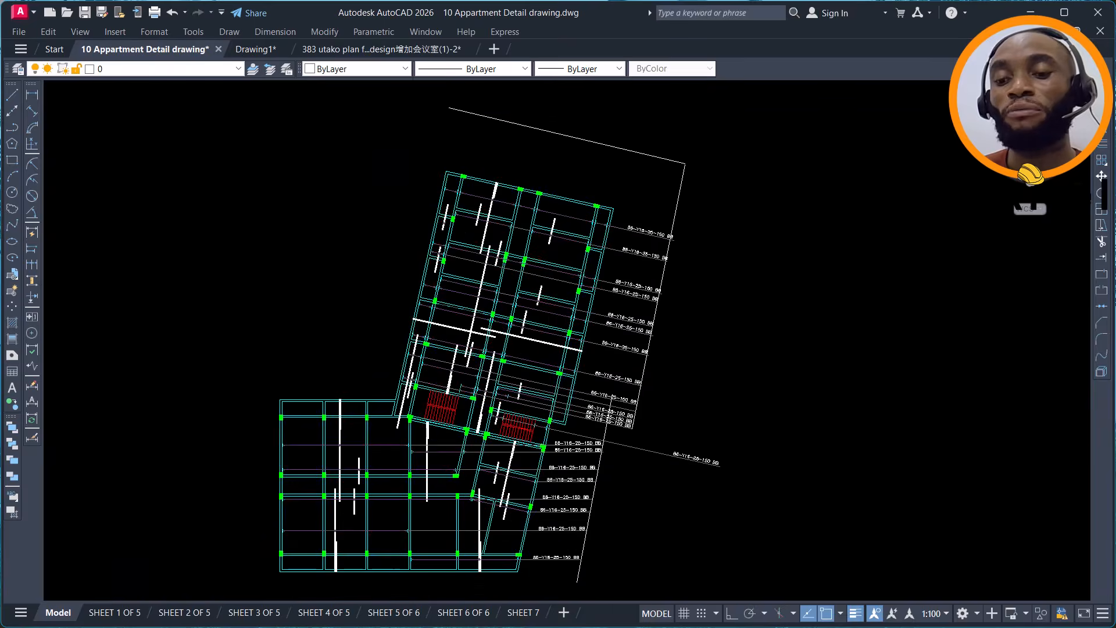
{"action": "scroll", "coordinate": [549, 228], "scroll_direction": "down", "scroll_amount": 2}
{"action": "scroll", "coordinate": [549, 228], "scroll_direction": "down", "scroll_amount": 6}
{"action": "middle_click_drag", "start_coordinate": [646, 251], "coordinate": [498, 229]}
{"action": "scroll", "coordinate": [671, 274], "scroll_direction": "down", "scroll_amount": 3}
{"action": "mouse_move", "coordinate": [671, 273]}
{"action": "middle_mouse_down"}
{"action": "mouse_move", "coordinate": [506, 314]}
{"action": "mouse_move", "coordinate": [488, 389]}
{"action": "middle_mouse_up"}
{"action": "scroll", "coordinate": [526, 470], "scroll_direction": "up", "scroll_amount": 1}
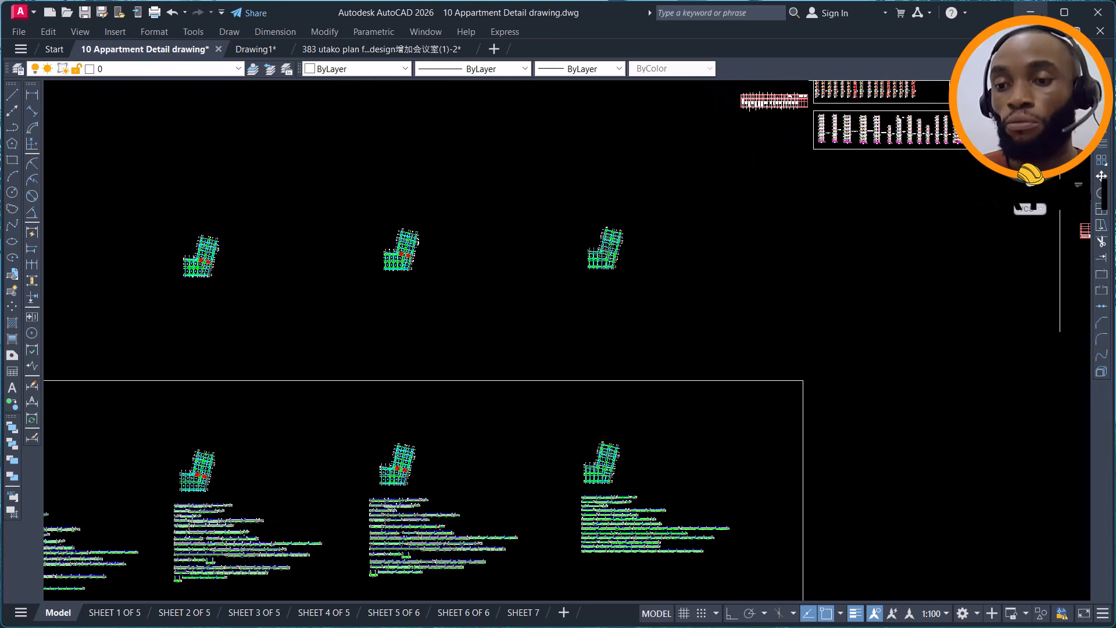
{"action": "scroll", "coordinate": [648, 298], "scroll_direction": "down", "scroll_amount": 3}
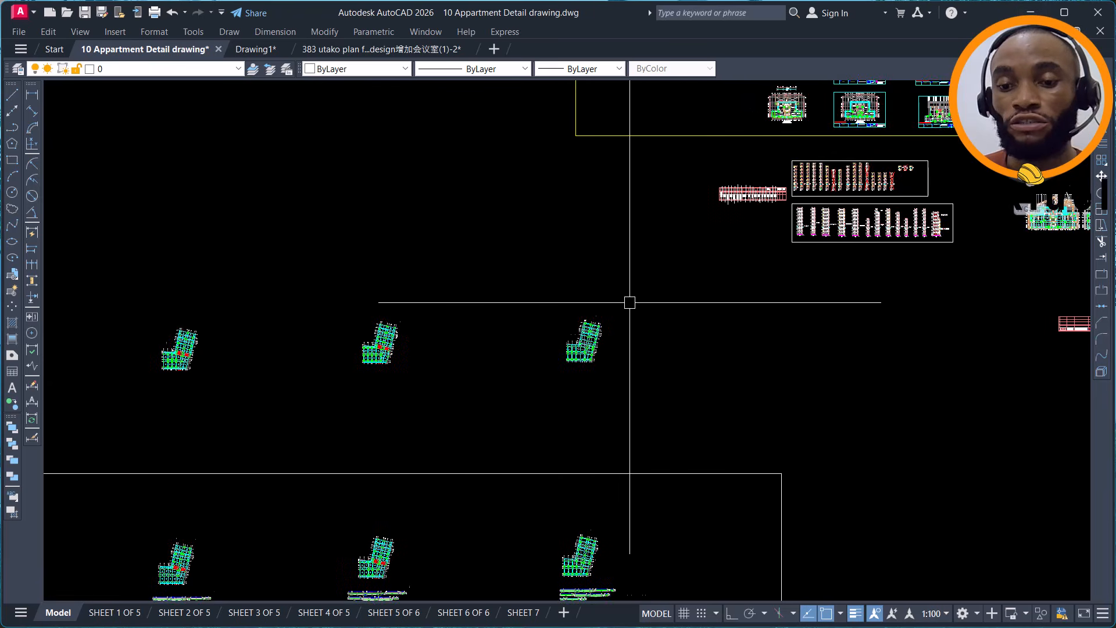
Switch to ProtaStructure and open the level offset and support properties of sub-basement wall SFW5.
{"action": "left_click", "coordinate": [1031, 13]}
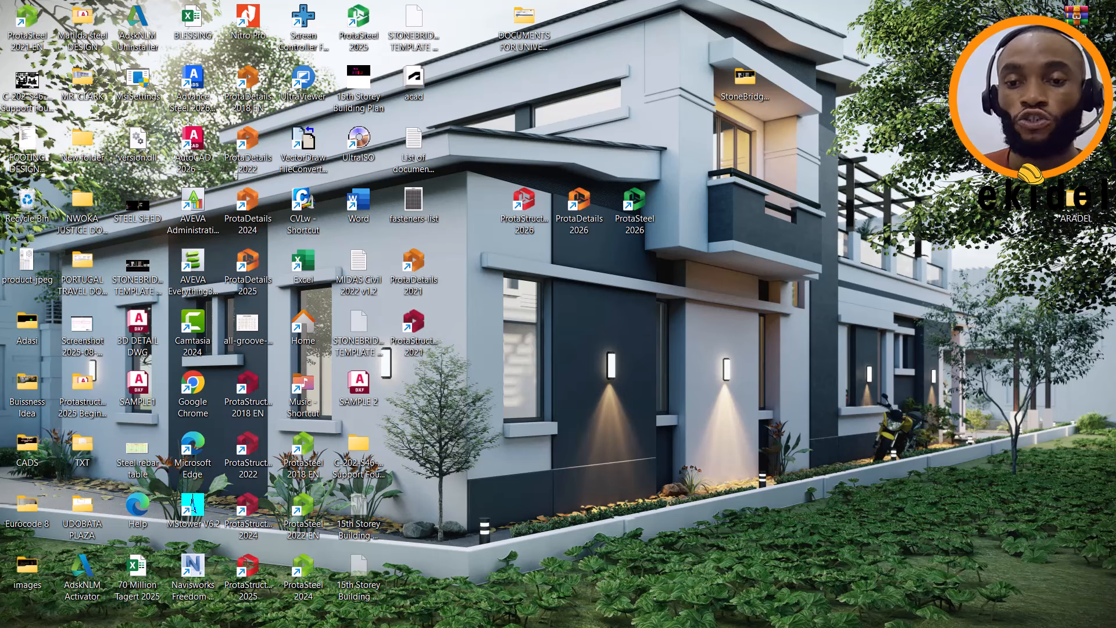
{"action": "left_click", "coordinate": [593, 512]}
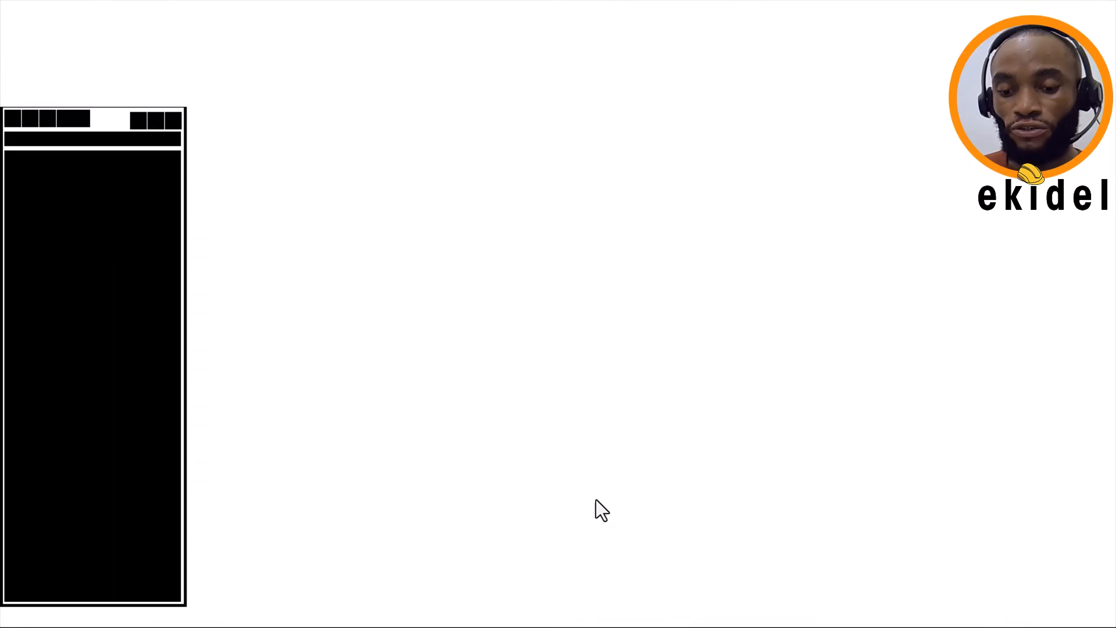
{"action": "middle_click_drag", "start_coordinate": [602, 443], "coordinate": [640, 451]}
{"action": "left_click", "coordinate": [532, 406]}
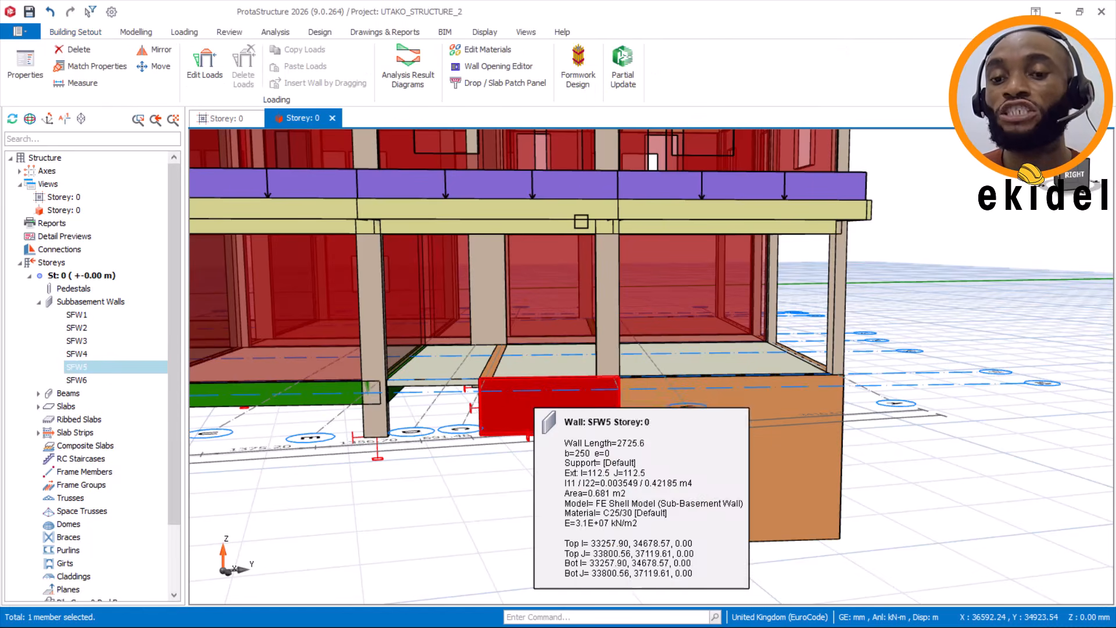
{"action": "right_click", "coordinate": [581, 402]}
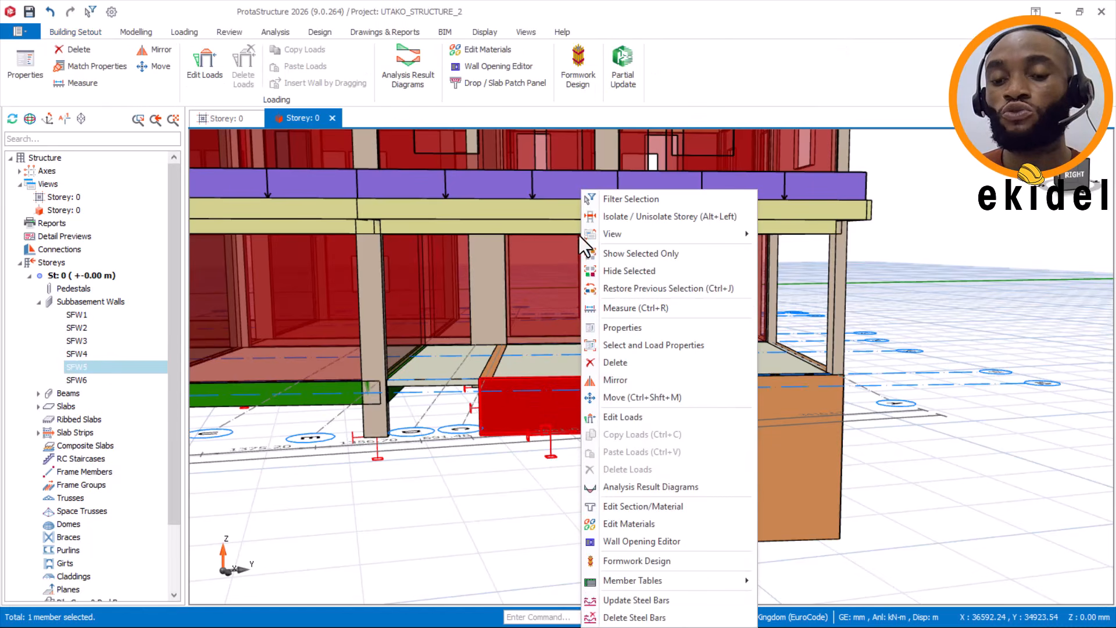
{"action": "left_click", "coordinate": [628, 328]}
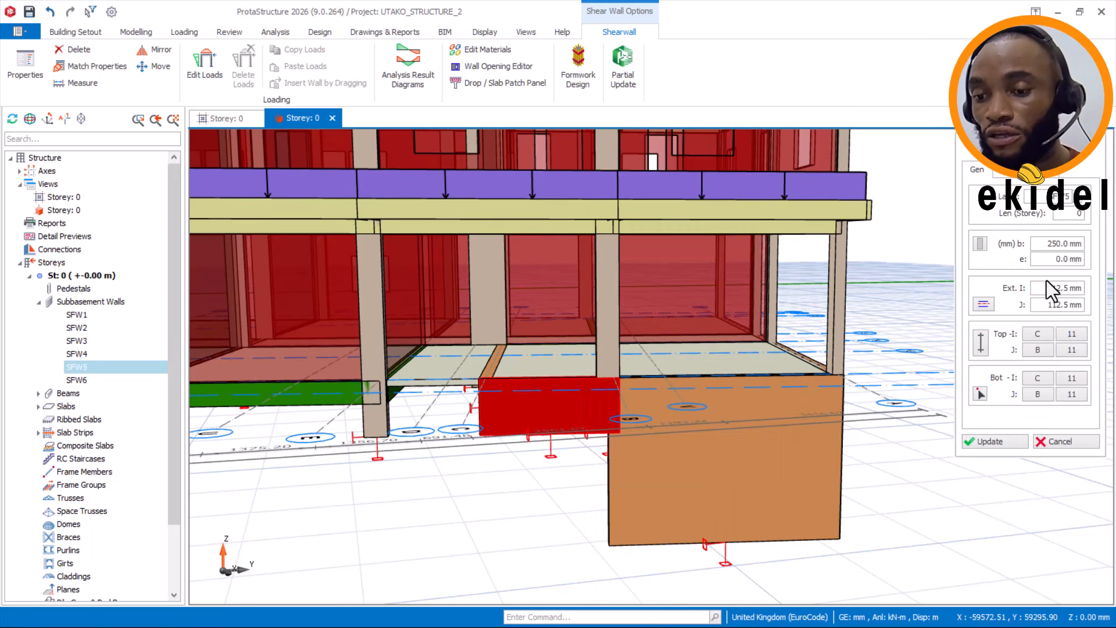
{"action": "left_click", "coordinate": [1021, 174]}
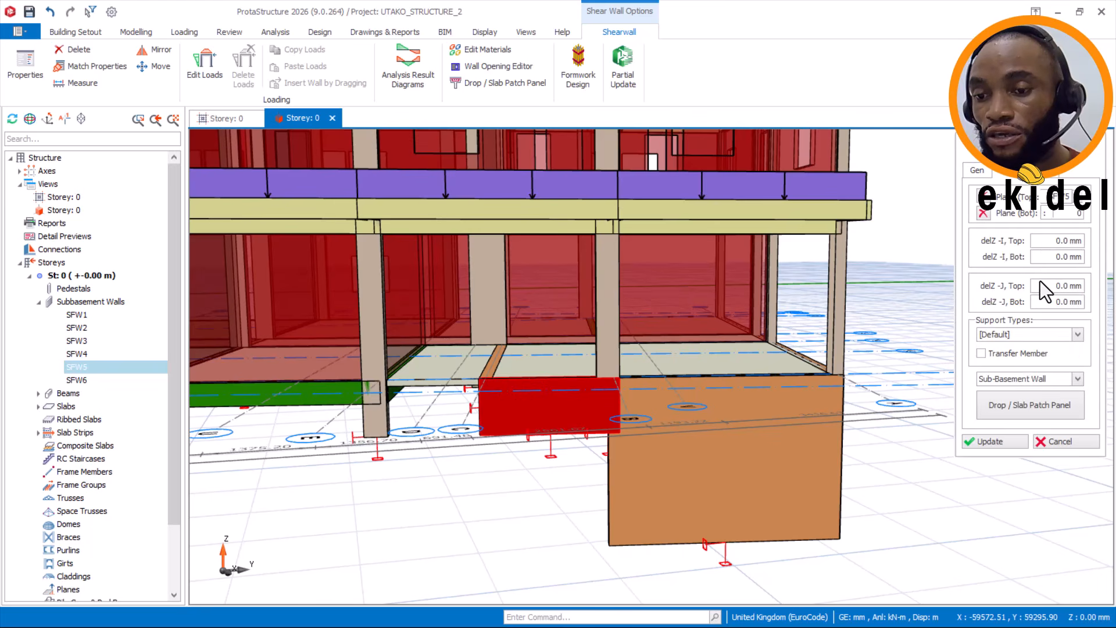
Set wall SFW5's bottom delZ offsets at ends I and J to -2300 mm, assign Basement Support, and update the wall.
{"action": "type", "text": "-2300"}
{"action": "double_click", "coordinate": [1048, 302]}
{"action": "type", "text": "-2300"}
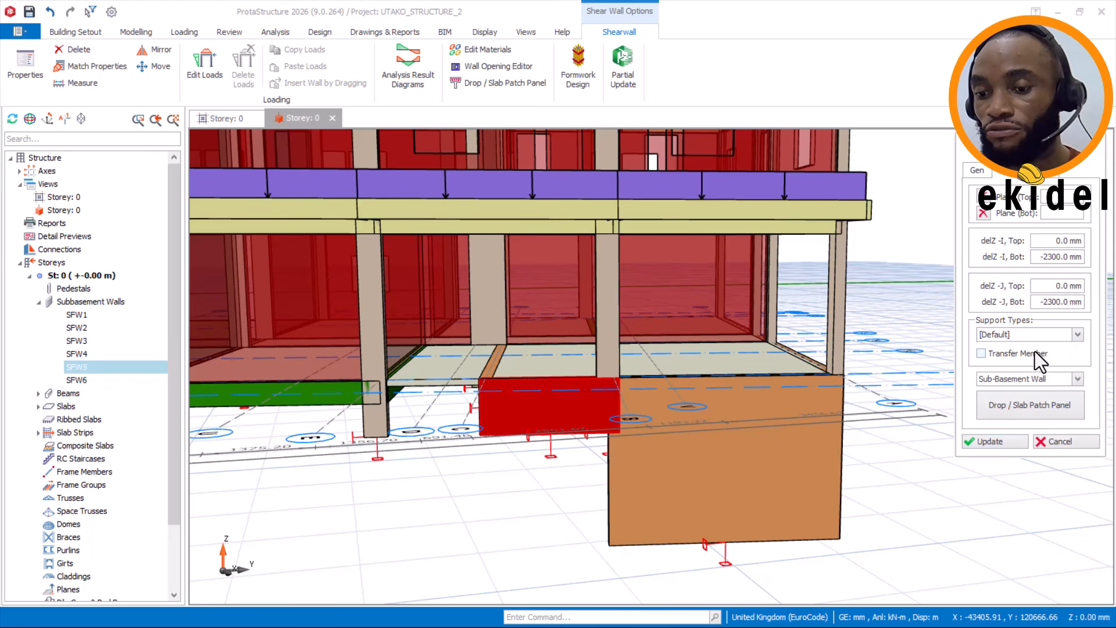
{"action": "left_click", "coordinate": [1036, 336]}
{"action": "left_click", "coordinate": [1024, 368]}
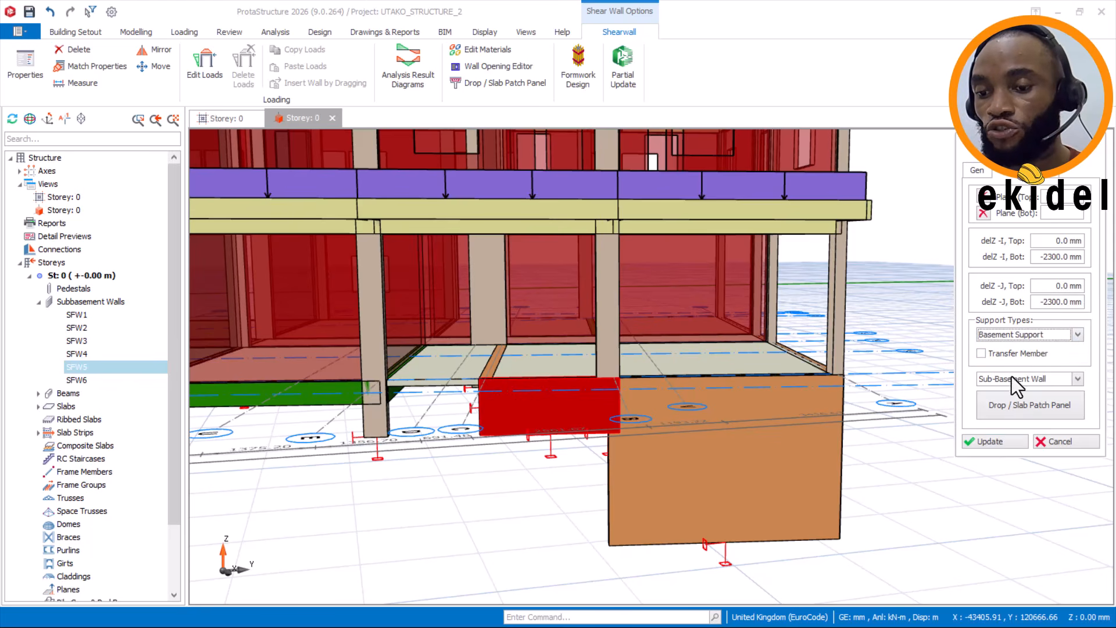
{"action": "left_click", "coordinate": [1001, 440]}
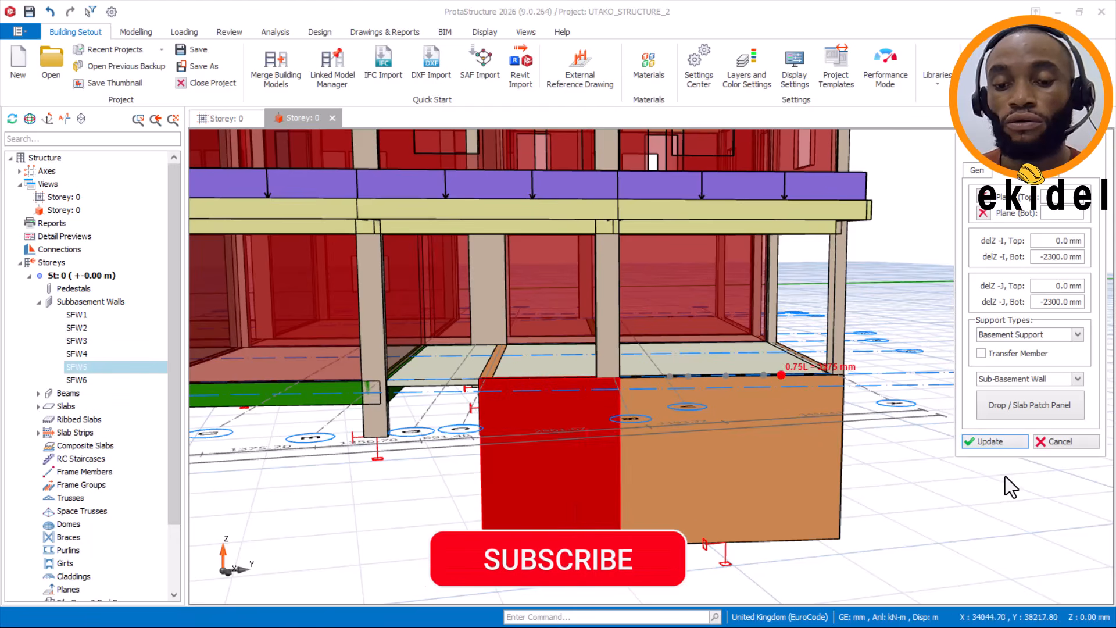
{"action": "left_click", "coordinate": [1064, 440]}
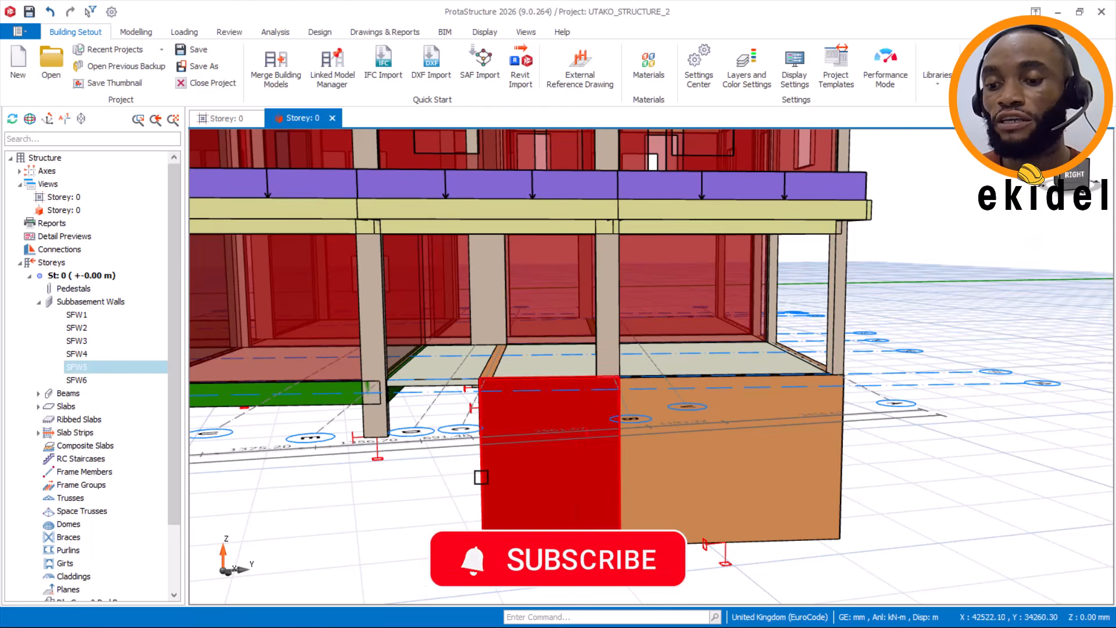
Set sub-basement wall SFW6's bottom delZ offsets at ends I and J to -2300 mm, assign Basement Support, and update it.
{"action": "mouse_move", "coordinate": [480, 473]}
{"action": "middle_mouse_down"}
{"action": "mouse_move", "coordinate": [516, 476]}
{"action": "mouse_move", "coordinate": [553, 448]}
{"action": "mouse_move", "coordinate": [475, 424]}
{"action": "middle_mouse_up"}
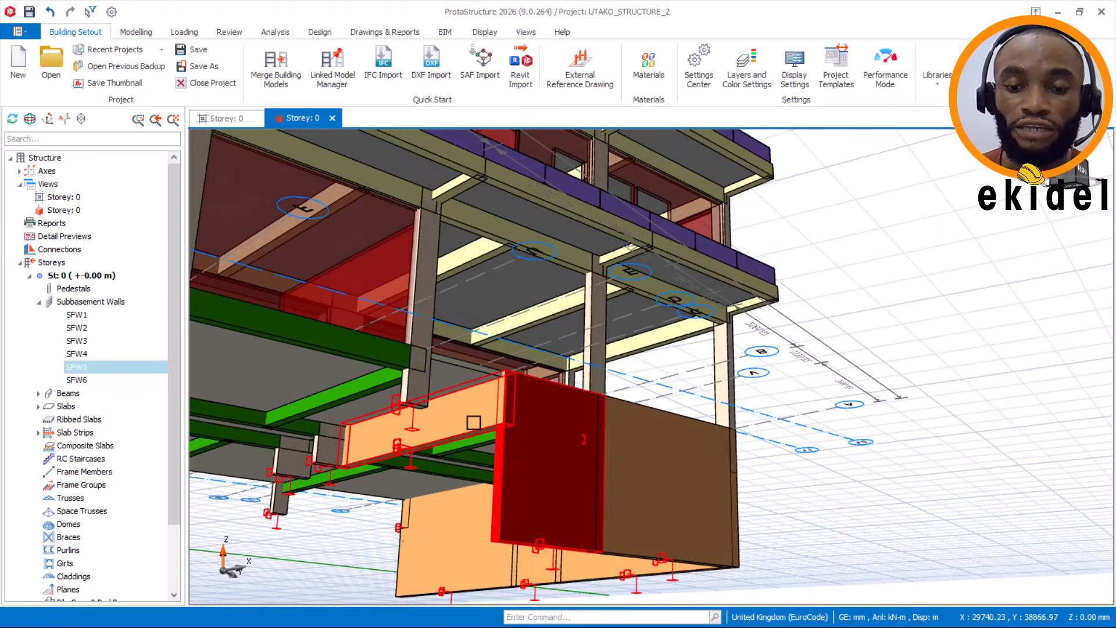
{"action": "left_click", "coordinate": [467, 419]}
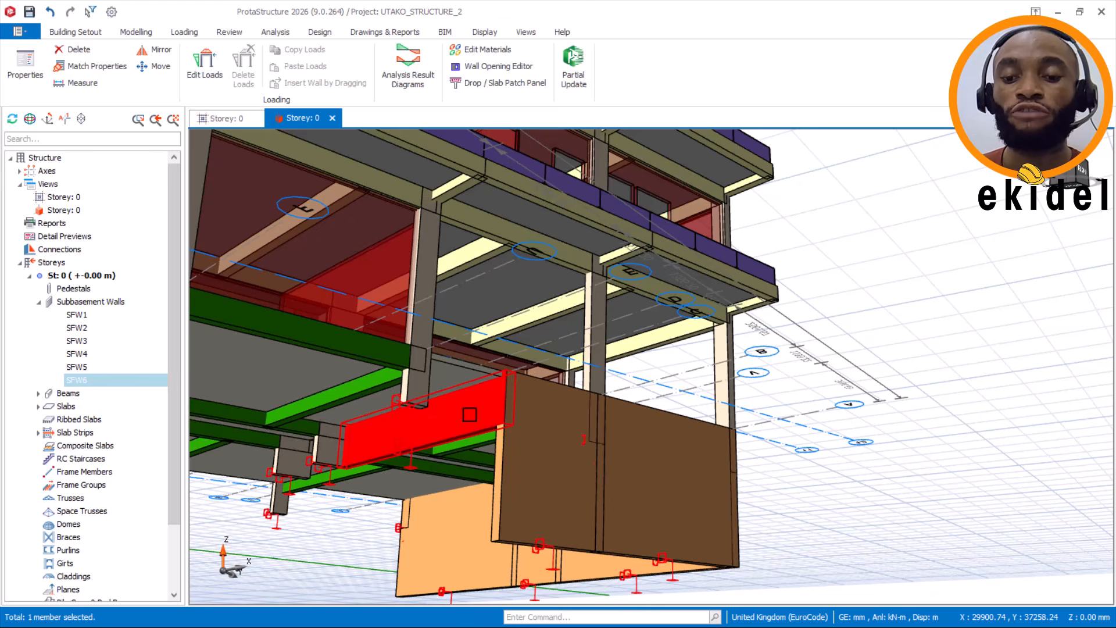
{"action": "right_click", "coordinate": [470, 414]}
{"action": "left_click", "coordinate": [521, 144]}
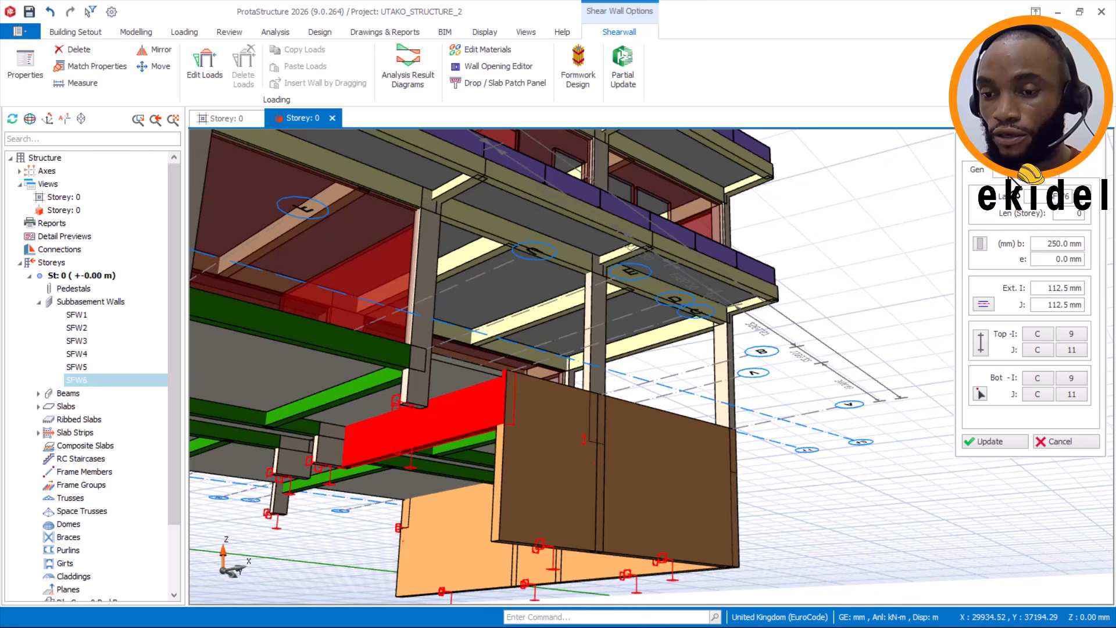
{"action": "scroll", "coordinate": [1017, 349], "scroll_direction": "down", "scroll_amount": 5}
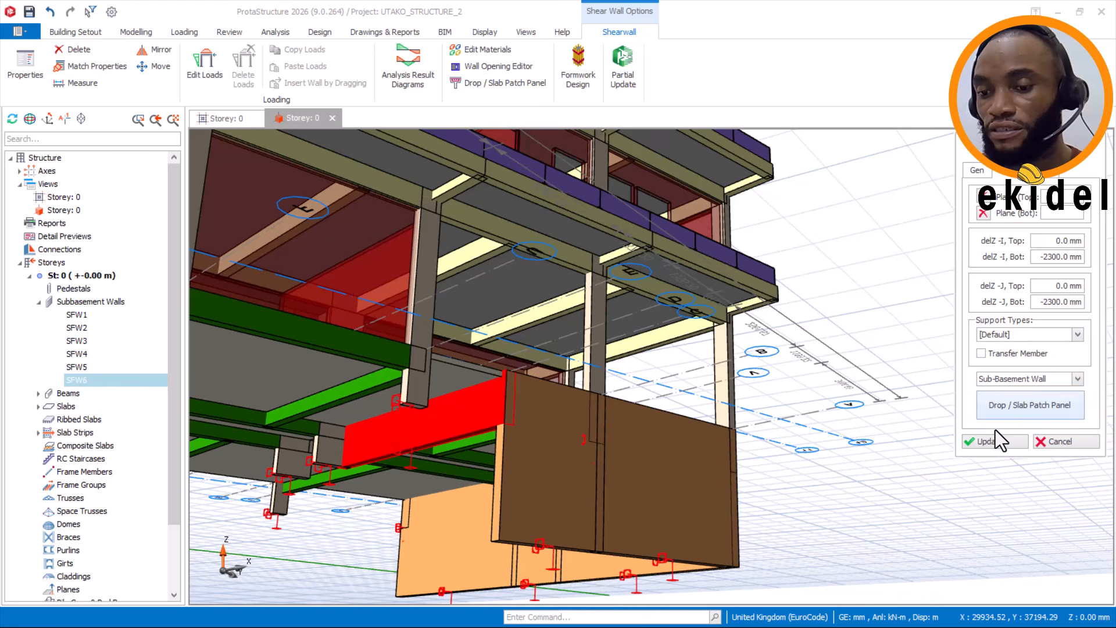
{"action": "left_click", "coordinate": [1010, 335]}
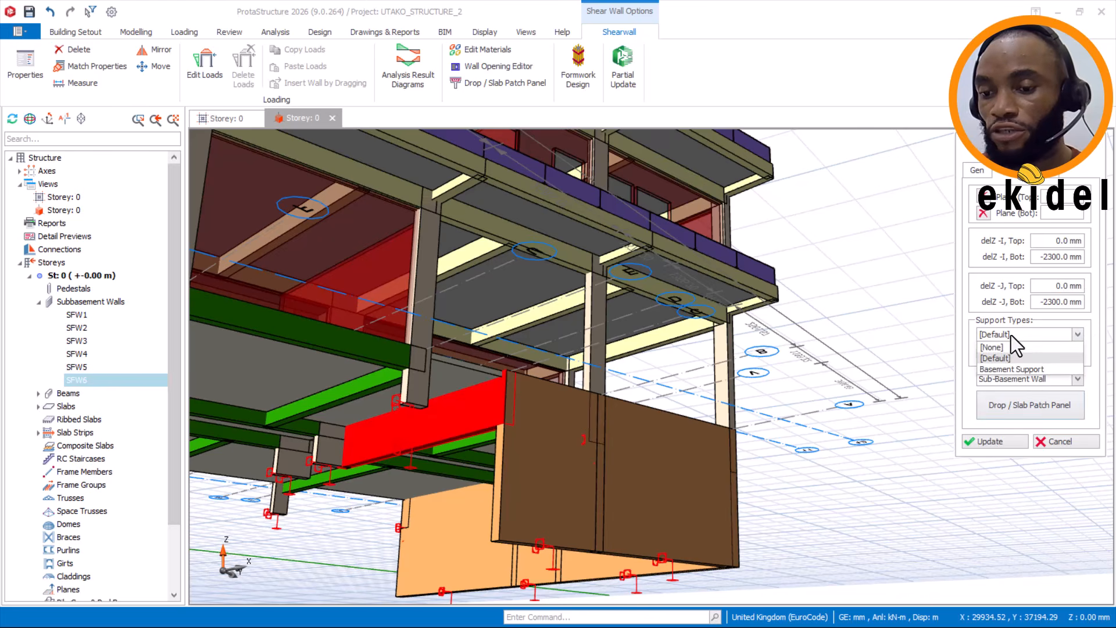
{"action": "left_click", "coordinate": [1007, 368]}
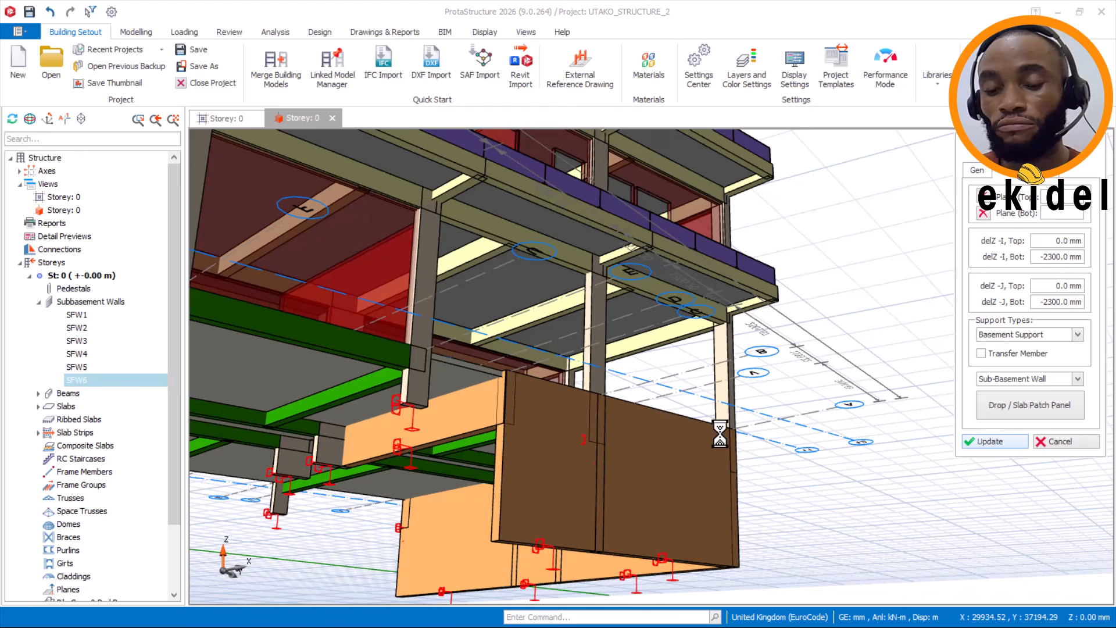
{"action": "left_click", "coordinate": [493, 422]}
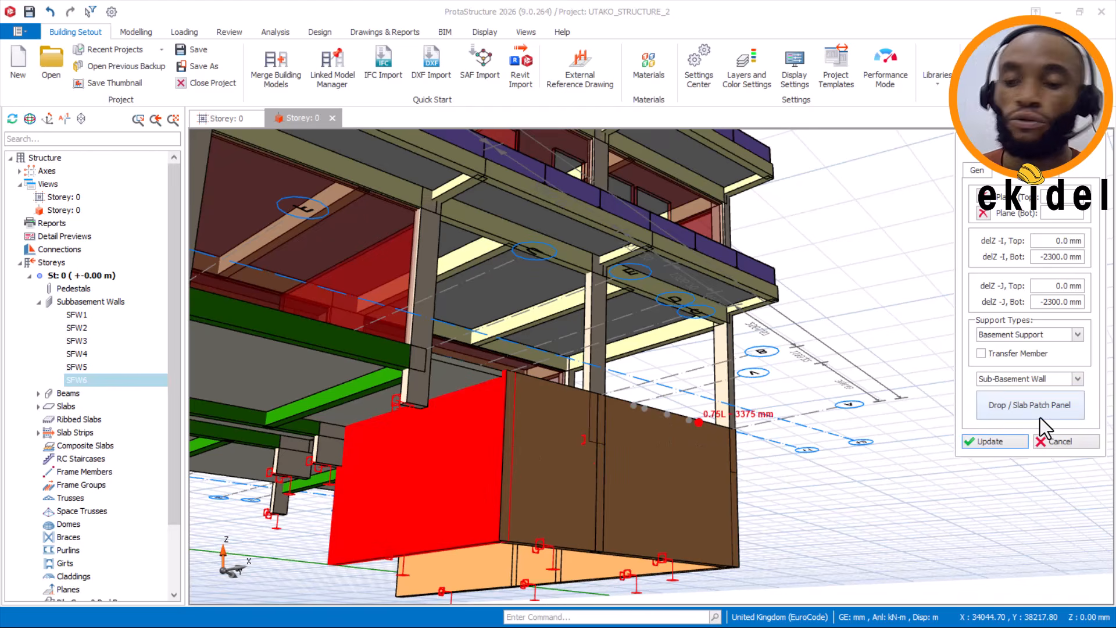
{"action": "left_click", "coordinate": [1055, 441]}
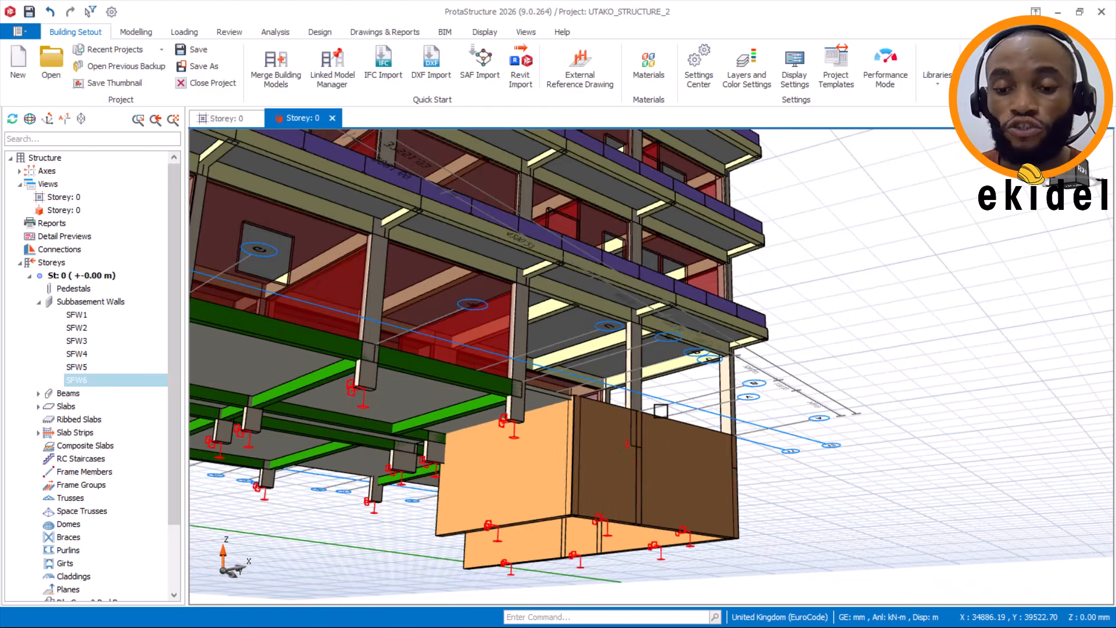
Check the extended walls in 3D, then show the Storey 0 plan and examine where wall SFW6 meets column 1C51.
{"action": "middle_click_drag", "start_coordinate": [649, 433], "coordinate": [643, 430]}
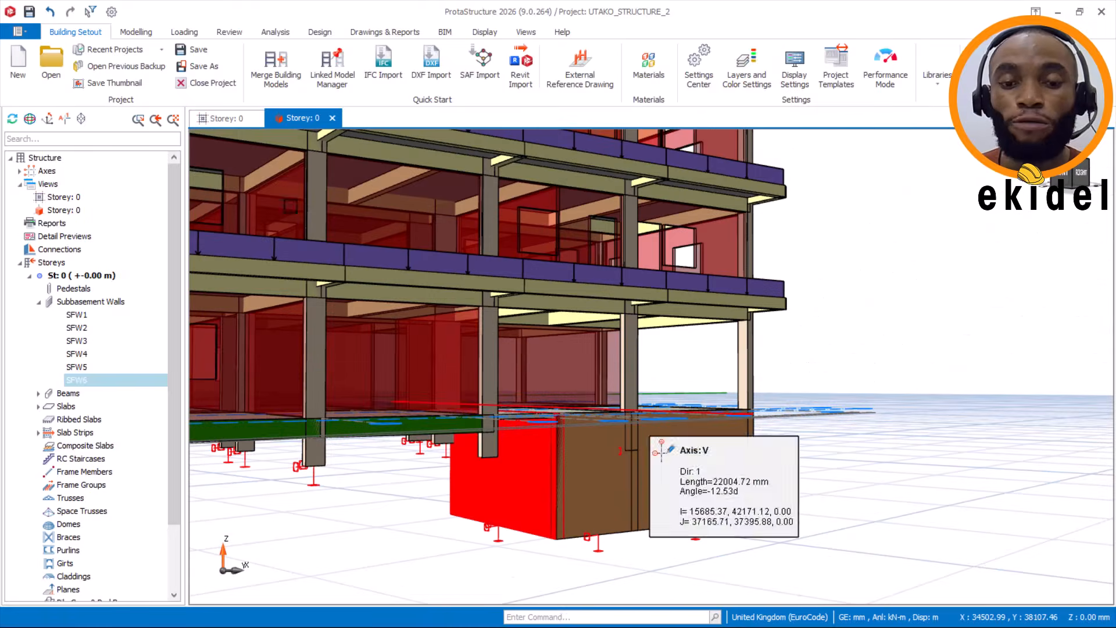
{"action": "left_click", "coordinate": [213, 118]}
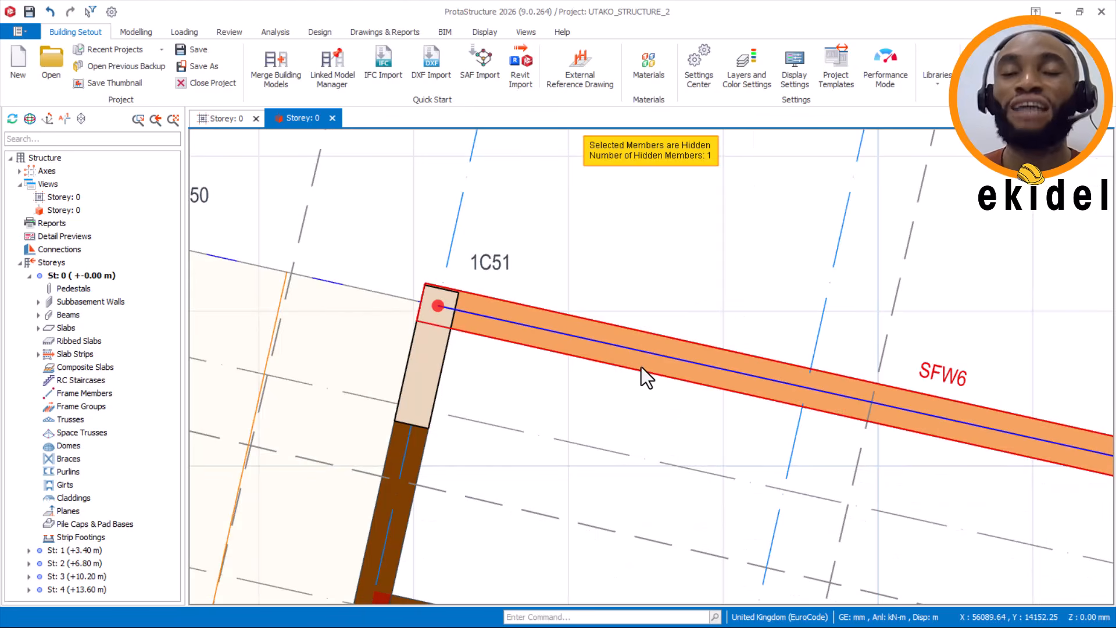
{"action": "scroll", "coordinate": [645, 369], "scroll_direction": "down", "scroll_amount": 1}
{"action": "scroll", "coordinate": [679, 362], "scroll_direction": "down", "scroll_amount": 3}
{"action": "scroll", "coordinate": [700, 353], "scroll_direction": "up", "scroll_amount": 3}
{"action": "scroll", "coordinate": [693, 376], "scroll_direction": "up", "scroll_amount": 2}
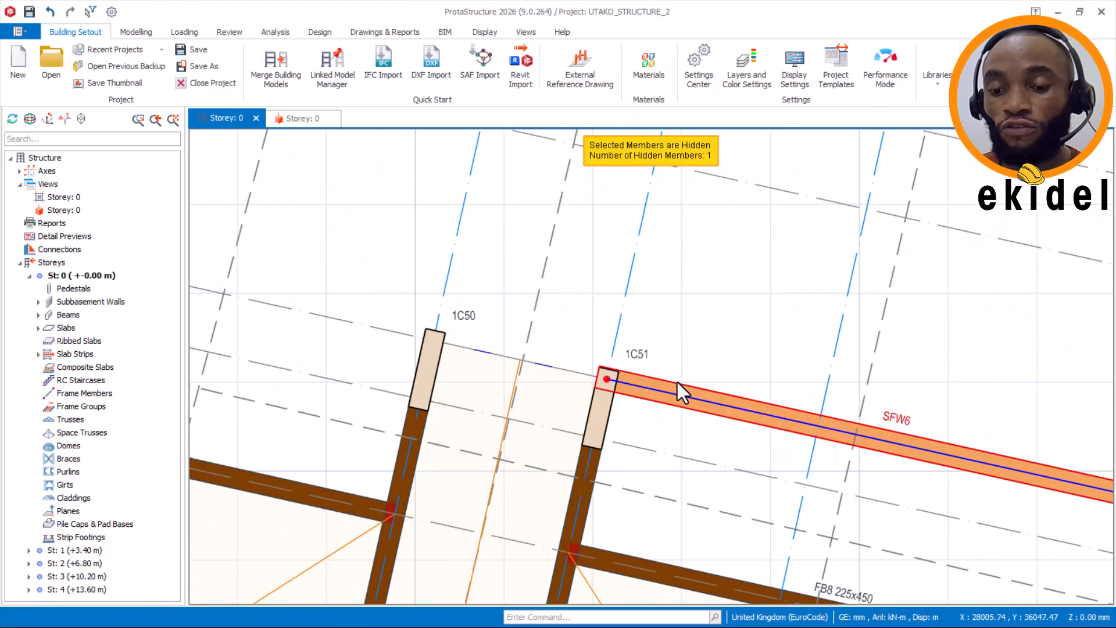
Open wall SFW6's properties and insert a 250 mm thick sub-basement wall along axis C from column 1C51 to column 1C50.
{"action": "right_click", "coordinate": [677, 376]}
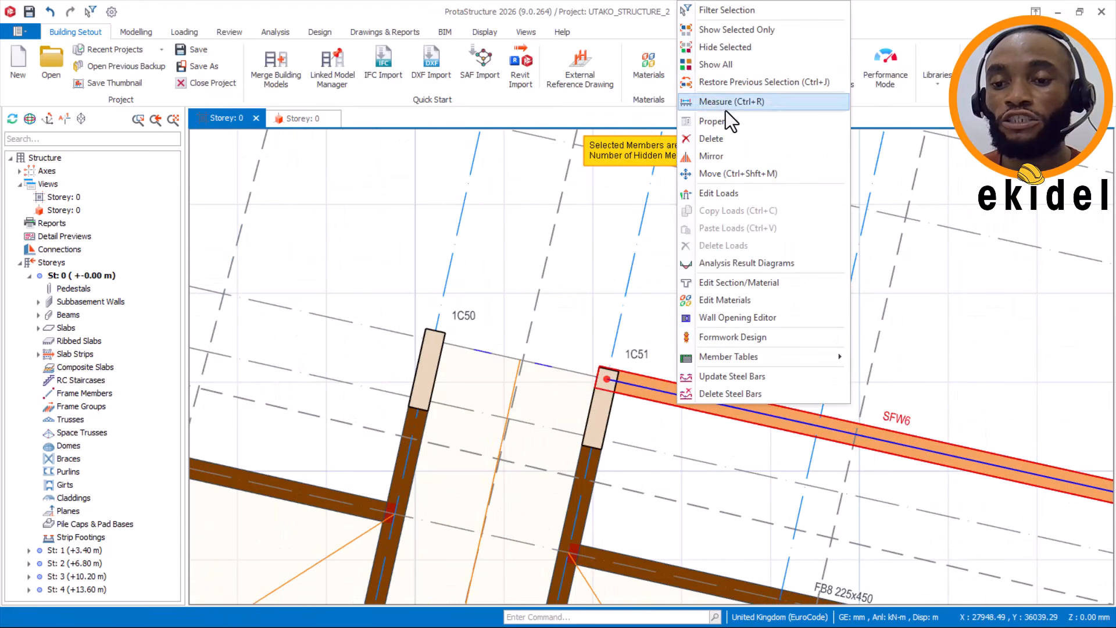
{"action": "left_click", "coordinate": [726, 124]}
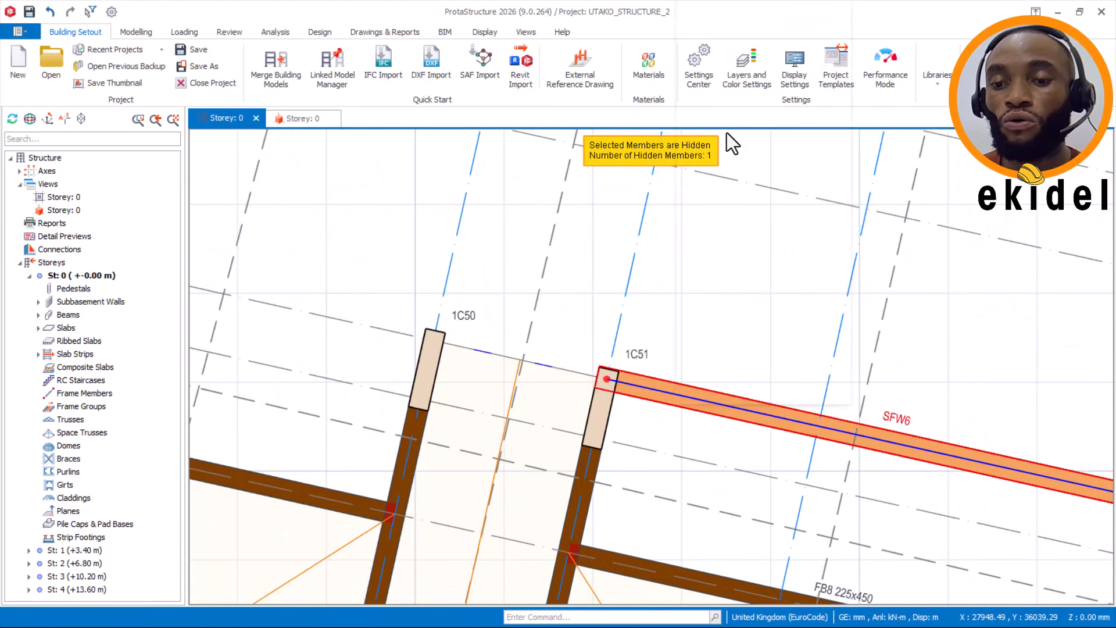
{"action": "scroll", "coordinate": [589, 378], "scroll_direction": "up", "scroll_amount": 2}
{"action": "left_click", "coordinate": [619, 379]}
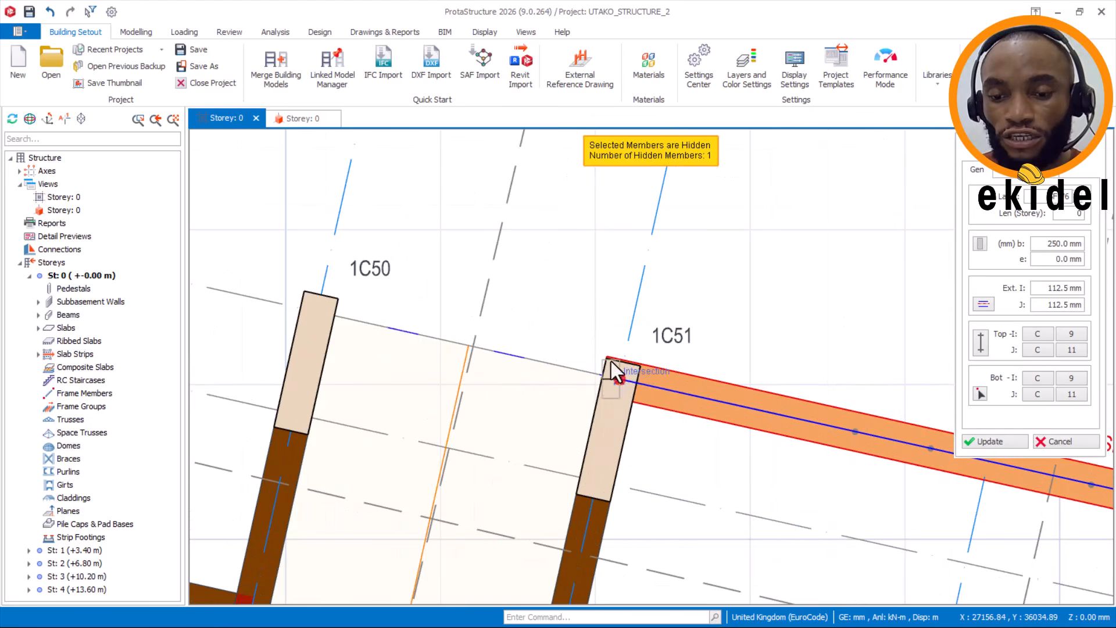
{"action": "left_click", "coordinate": [317, 312]}
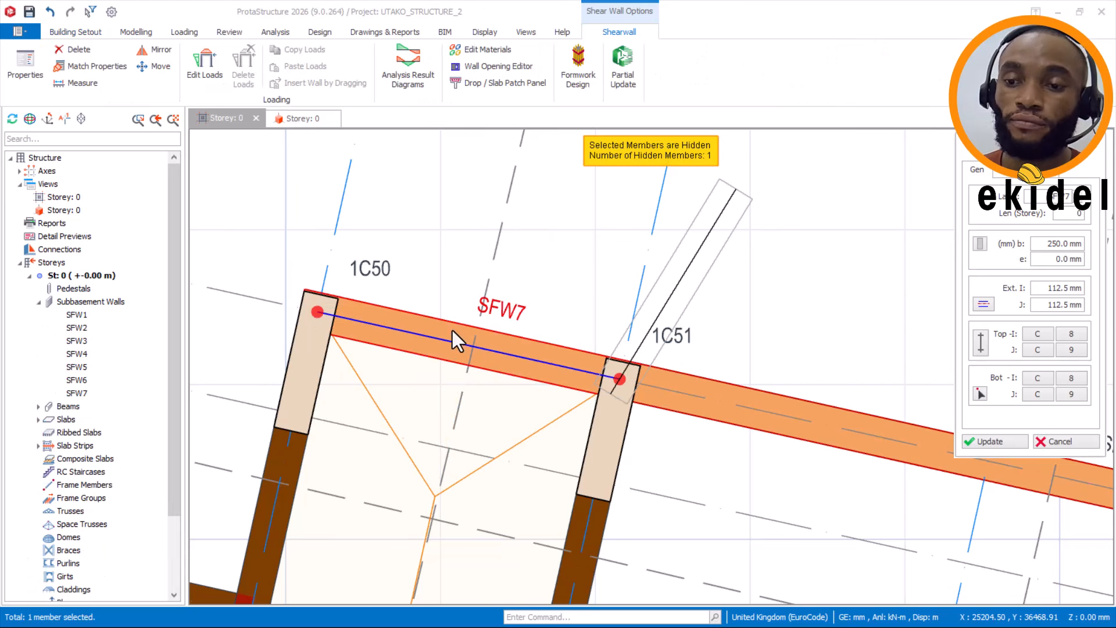
Continue the 250 mm sub-basement wall along axis C from column 1C50 at axis 8 to the intersection with axis 7.
{"action": "scroll", "coordinate": [436, 306], "scroll_direction": "down", "scroll_amount": 2}
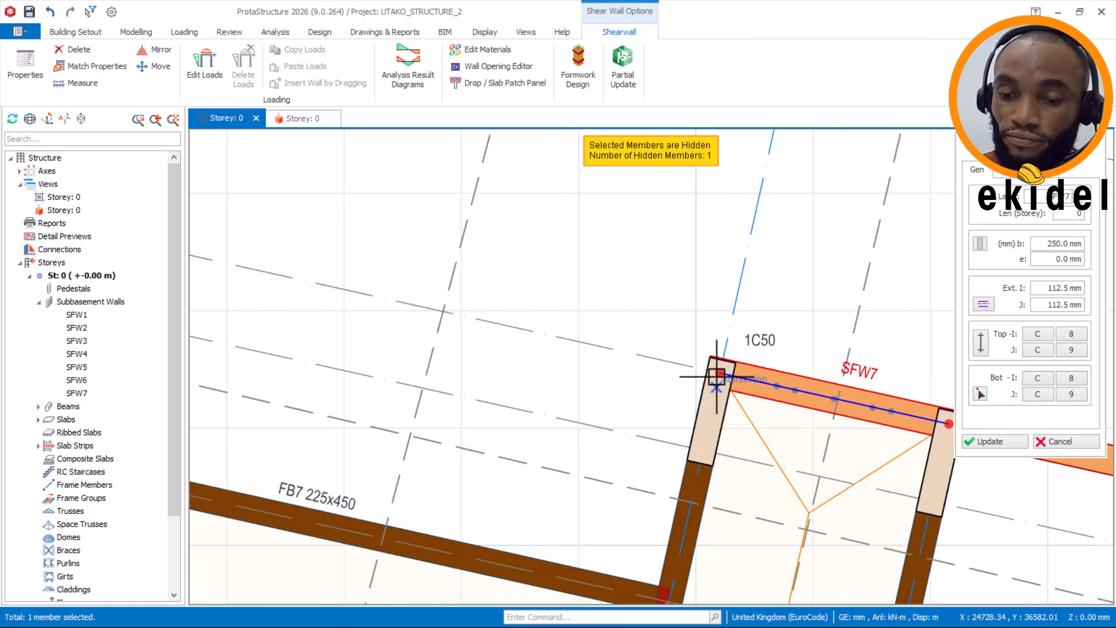
{"action": "scroll", "coordinate": [720, 371], "scroll_direction": "up", "scroll_amount": 1}
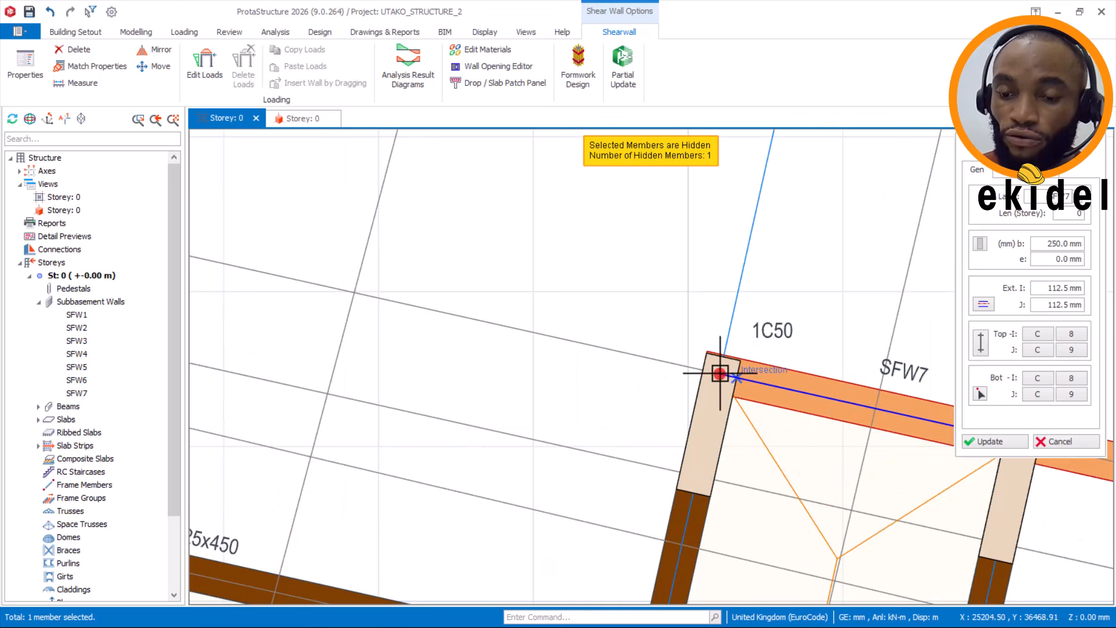
{"action": "scroll", "coordinate": [719, 371], "scroll_direction": "up", "scroll_amount": 1}
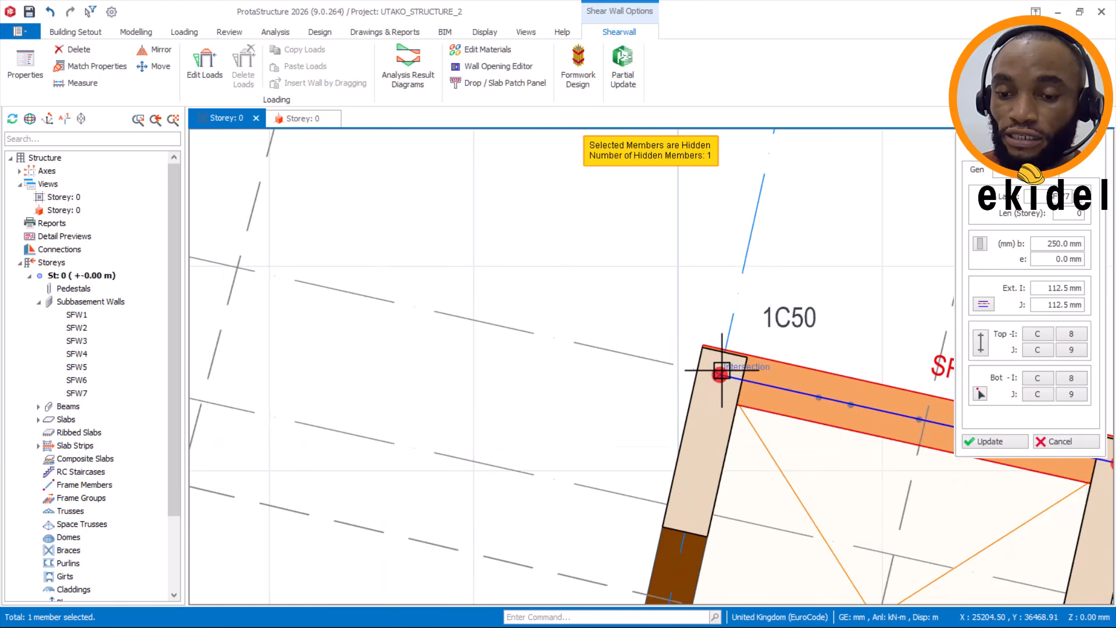
{"action": "scroll", "coordinate": [720, 371], "scroll_direction": "down", "scroll_amount": 2}
{"action": "scroll", "coordinate": [604, 401], "scroll_direction": "down", "scroll_amount": 1}
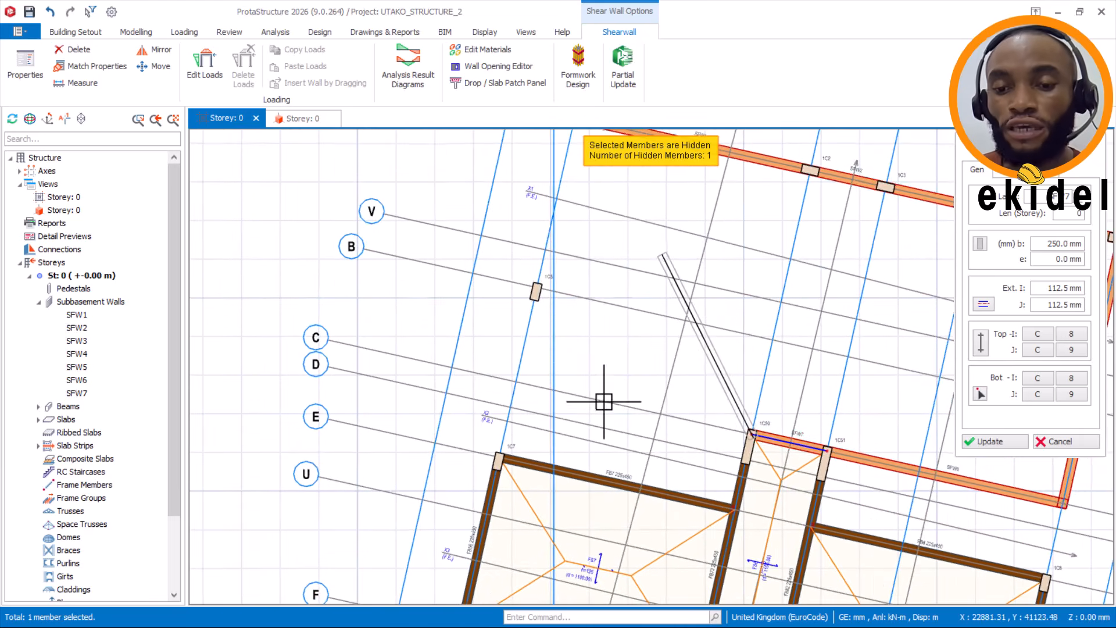
{"action": "scroll", "coordinate": [520, 451], "scroll_direction": "up", "scroll_amount": 3}
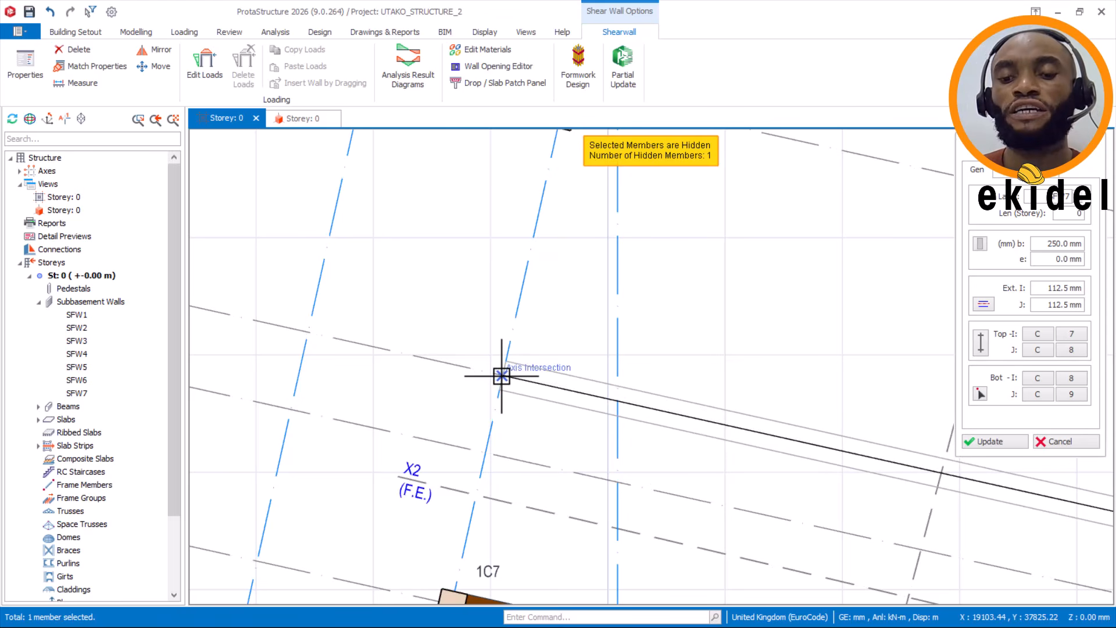
{"action": "left_click", "coordinate": [501, 375]}
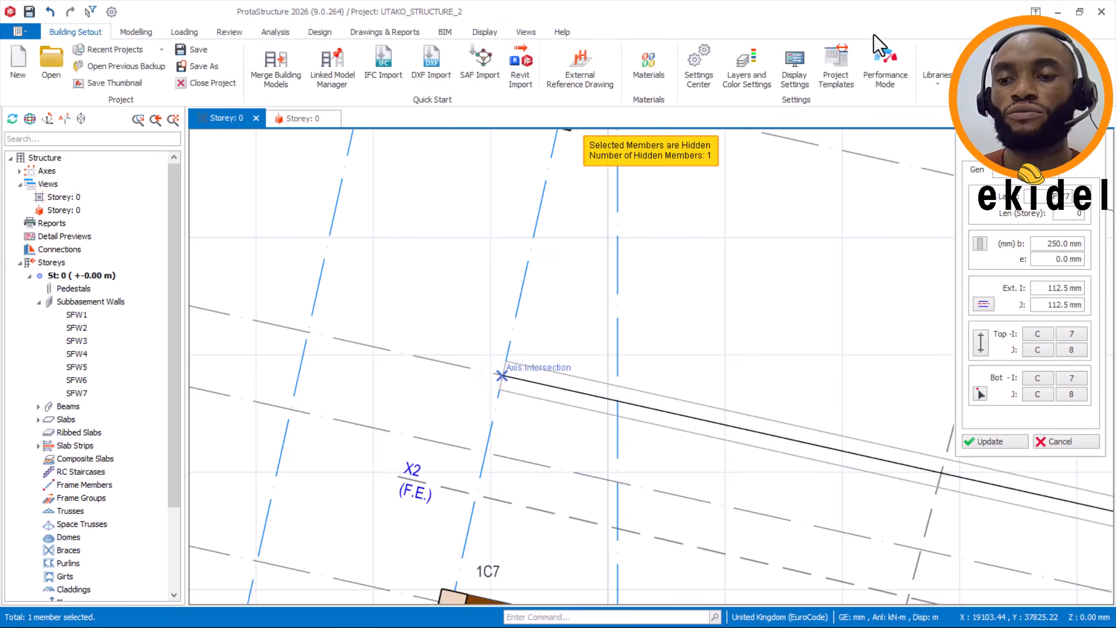
{"action": "left_click", "coordinate": [503, 377]}
Try to insert a sub-basement wall from the end of SFW8 at axis 7 up to column 1C5 at axis B.
{"action": "scroll", "coordinate": [449, 461], "scroll_direction": "down", "scroll_amount": 5}
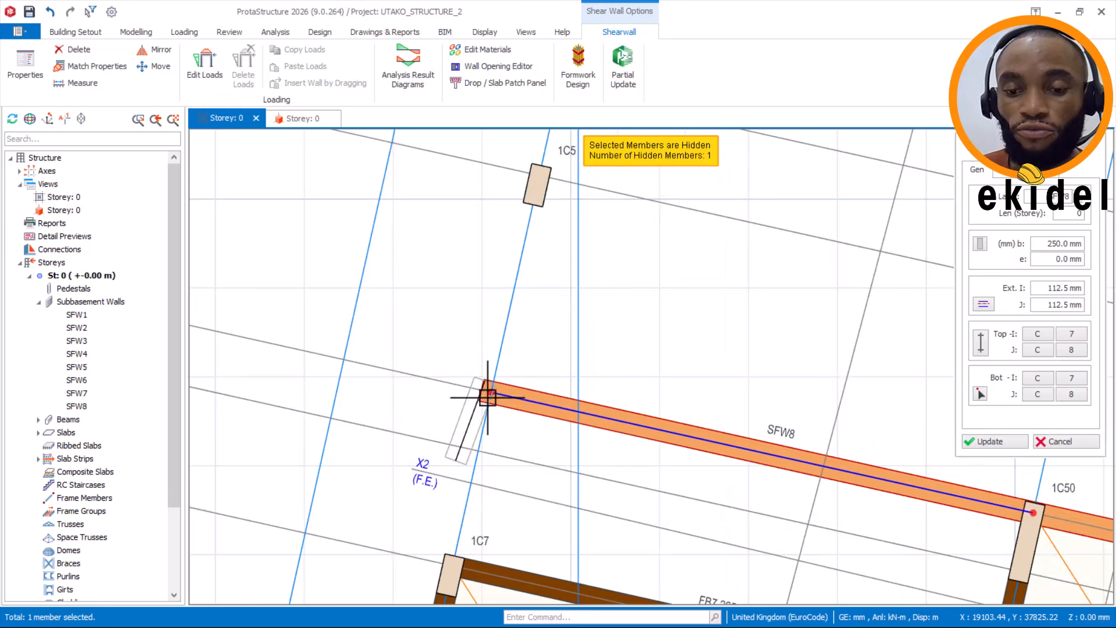
{"action": "scroll", "coordinate": [473, 469], "scroll_direction": "down", "scroll_amount": 2}
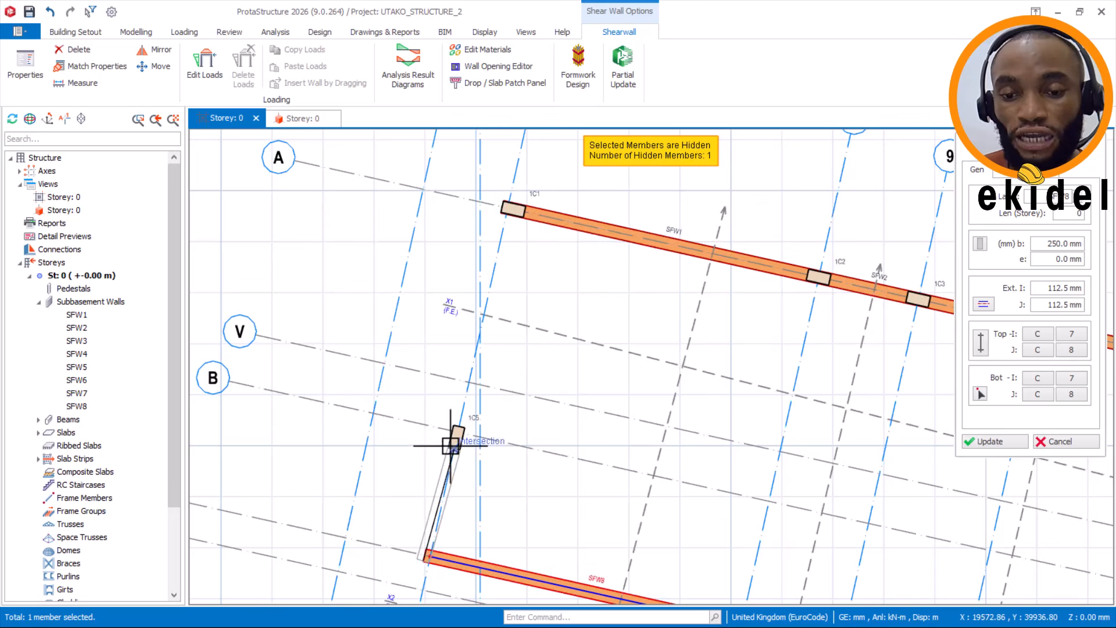
{"action": "scroll", "coordinate": [455, 429], "scroll_direction": "up", "scroll_amount": 5}
{"action": "scroll", "coordinate": [467, 419], "scroll_direction": "up", "scroll_amount": 2}
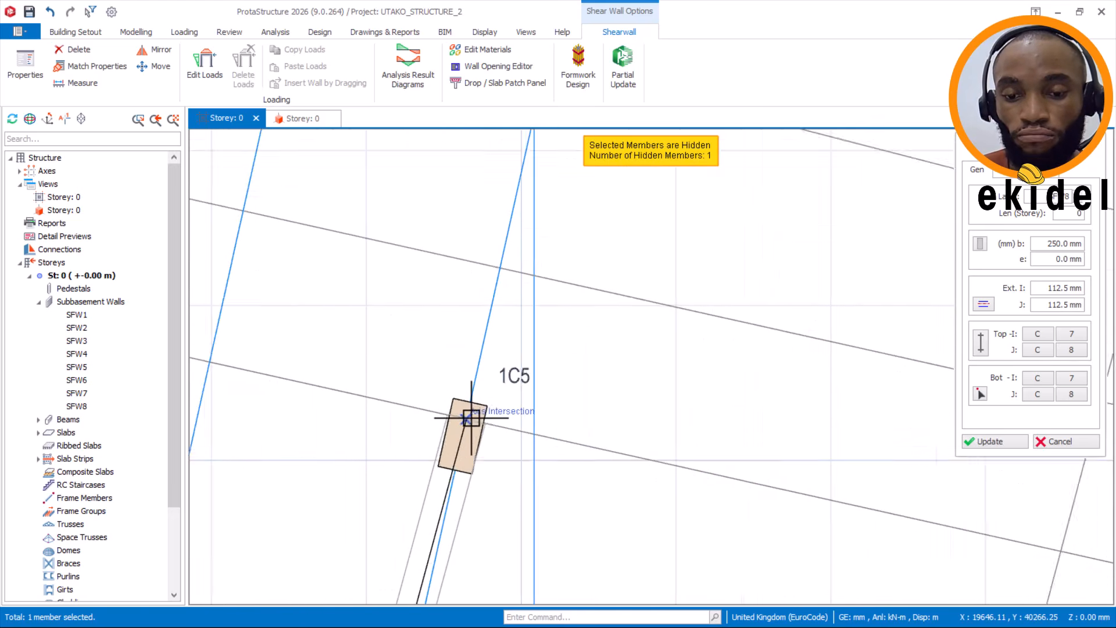
{"action": "left_click", "coordinate": [466, 419]}
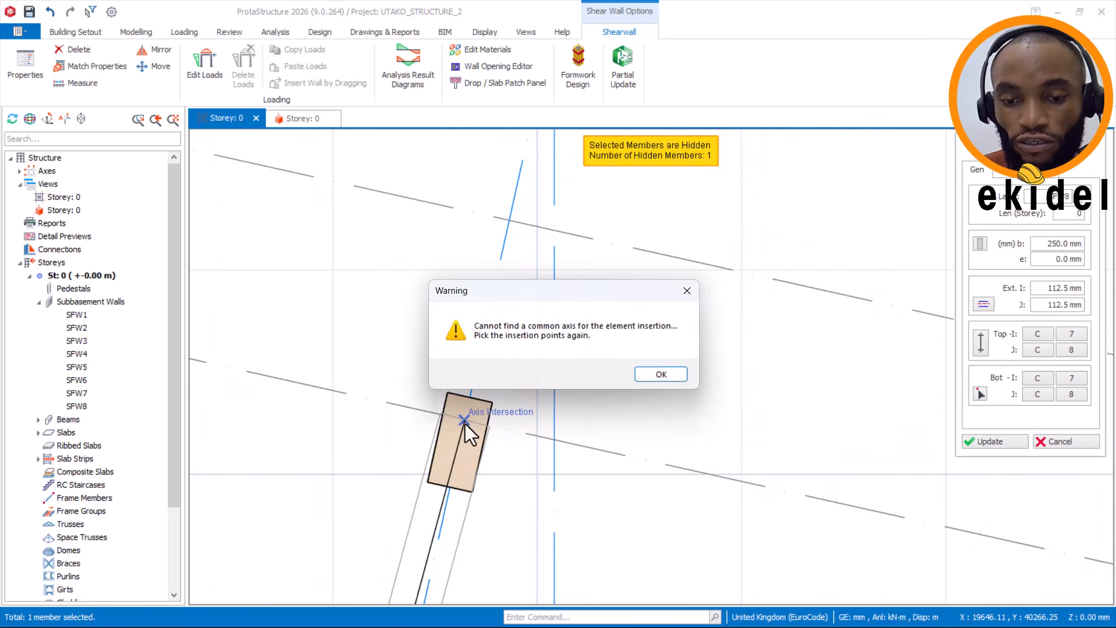
{"action": "left_click", "coordinate": [655, 374]}
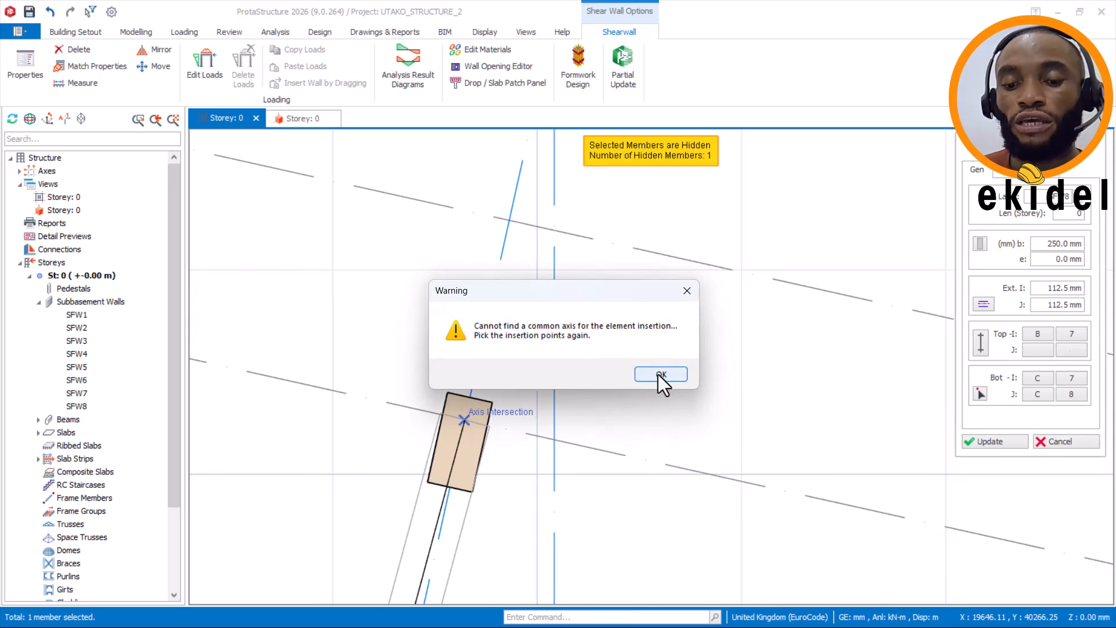
{"action": "left_click", "coordinate": [659, 374]}
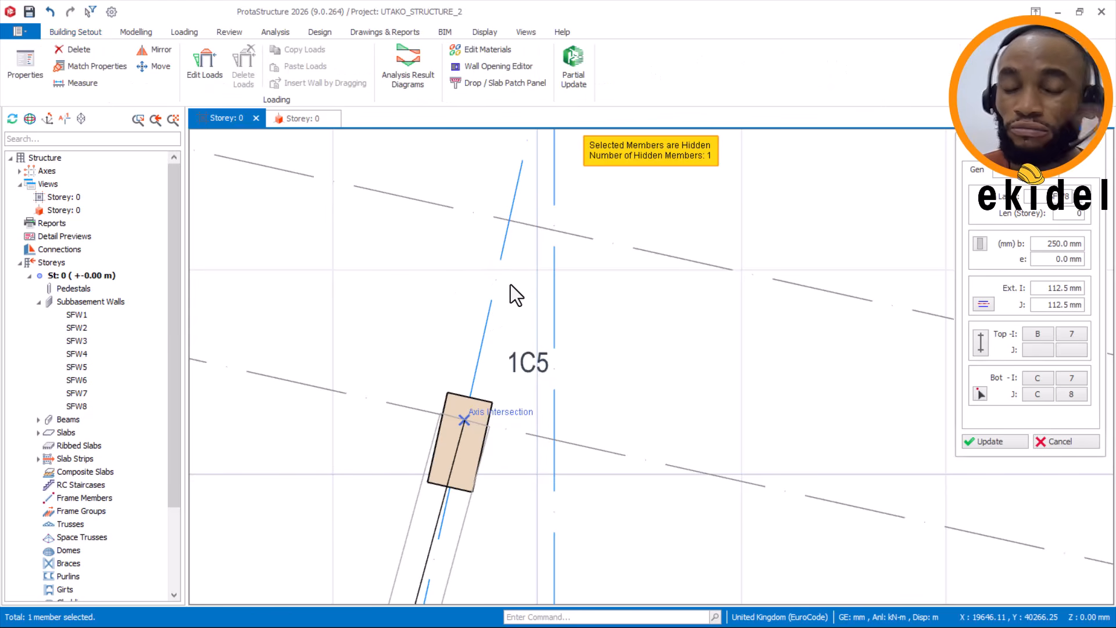
Insert the 250 mm sub-basement wall along axis 7 from column 1C5 at axis B to SFW8's end at axis C.
{"action": "scroll", "coordinate": [511, 284], "scroll_direction": "down", "scroll_amount": 1}
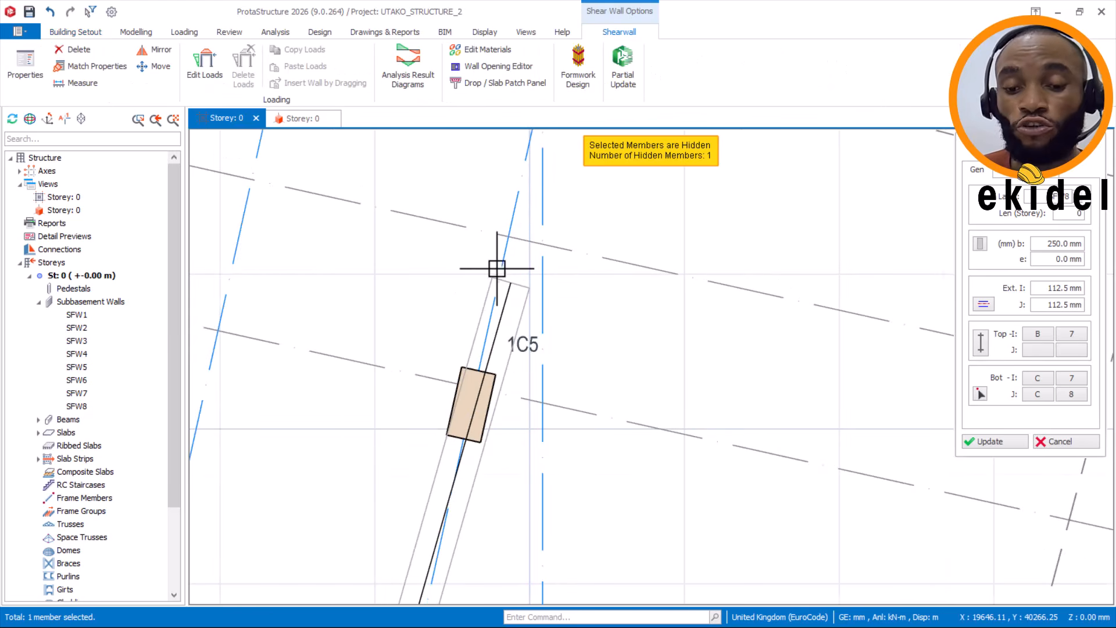
{"action": "scroll", "coordinate": [502, 267], "scroll_direction": "down", "scroll_amount": 1}
{"action": "scroll", "coordinate": [502, 266], "scroll_direction": "down", "scroll_amount": 1}
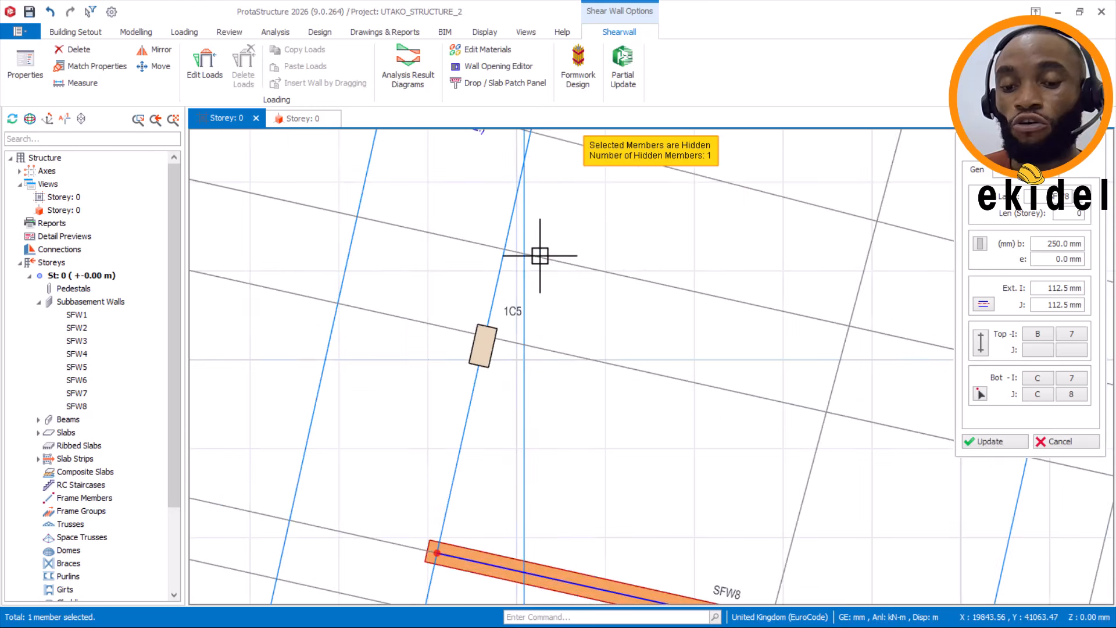
{"action": "scroll", "coordinate": [481, 372], "scroll_direction": "up", "scroll_amount": 2}
{"action": "scroll", "coordinate": [490, 330], "scroll_direction": "up", "scroll_amount": 2}
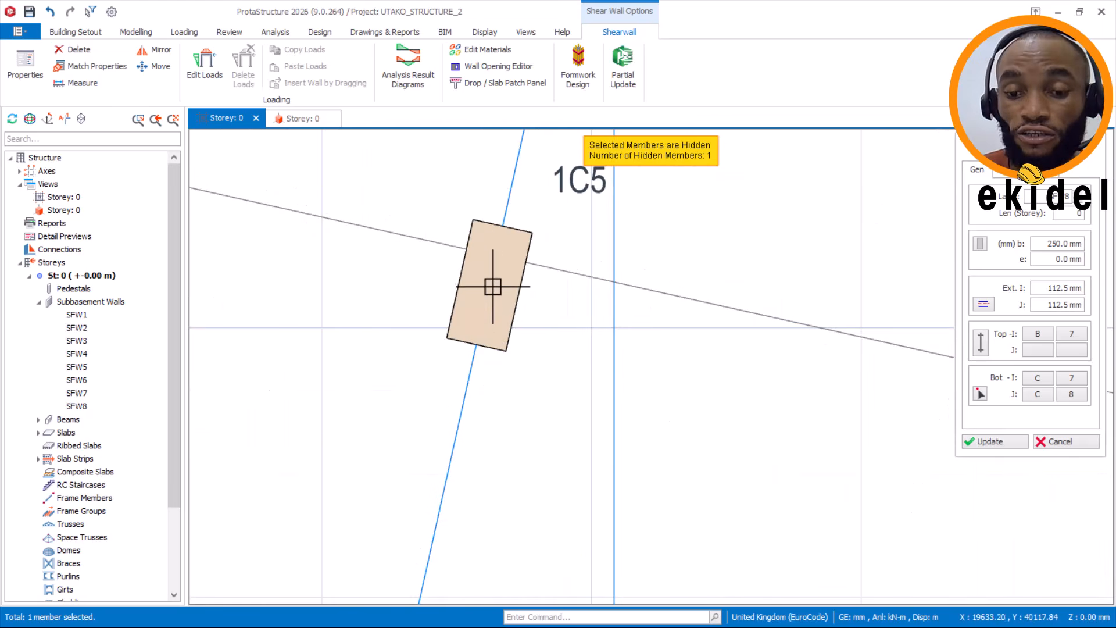
{"action": "scroll", "coordinate": [535, 207], "scroll_direction": "down", "scroll_amount": 3}
{"action": "scroll", "coordinate": [523, 281], "scroll_direction": "down", "scroll_amount": 2}
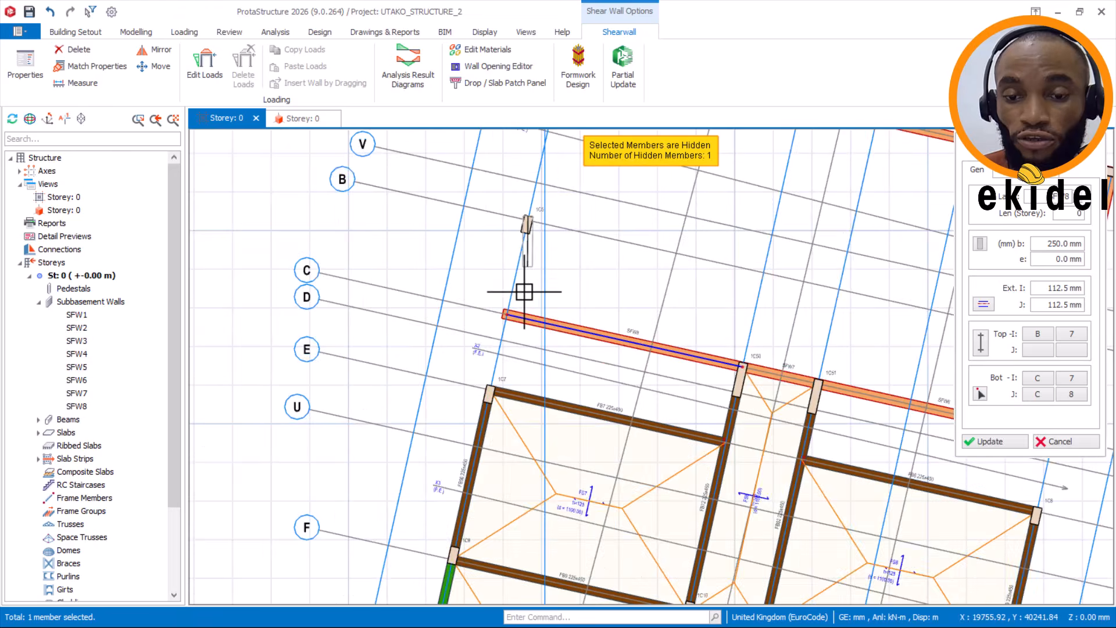
{"action": "scroll", "coordinate": [508, 319], "scroll_direction": "up", "scroll_amount": 5}
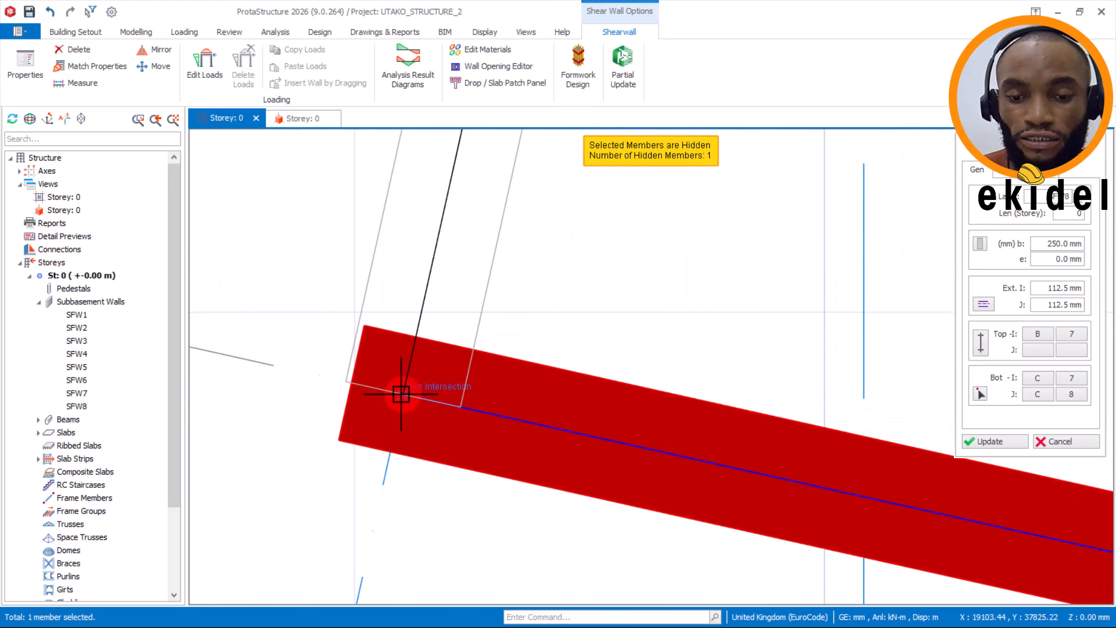
{"action": "left_click", "coordinate": [401, 393]}
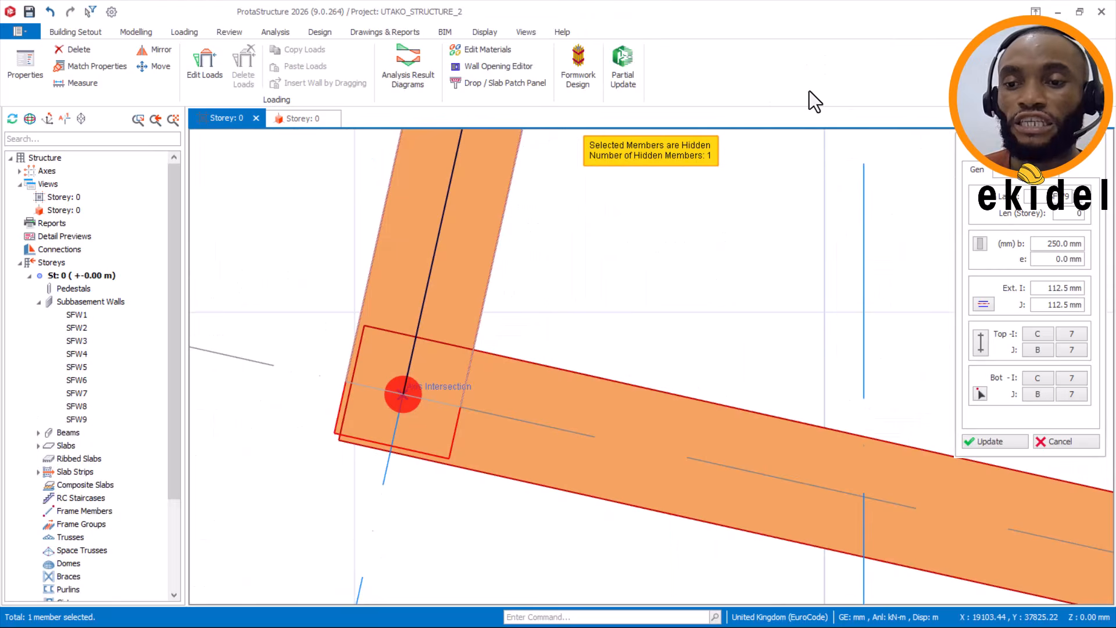
Insert a 250 mm sub-basement wall along axis 7 from column 1C5 at axis B to column 1C1 at axis A.
{"action": "scroll", "coordinate": [430, 438], "scroll_direction": "down", "scroll_amount": 3}
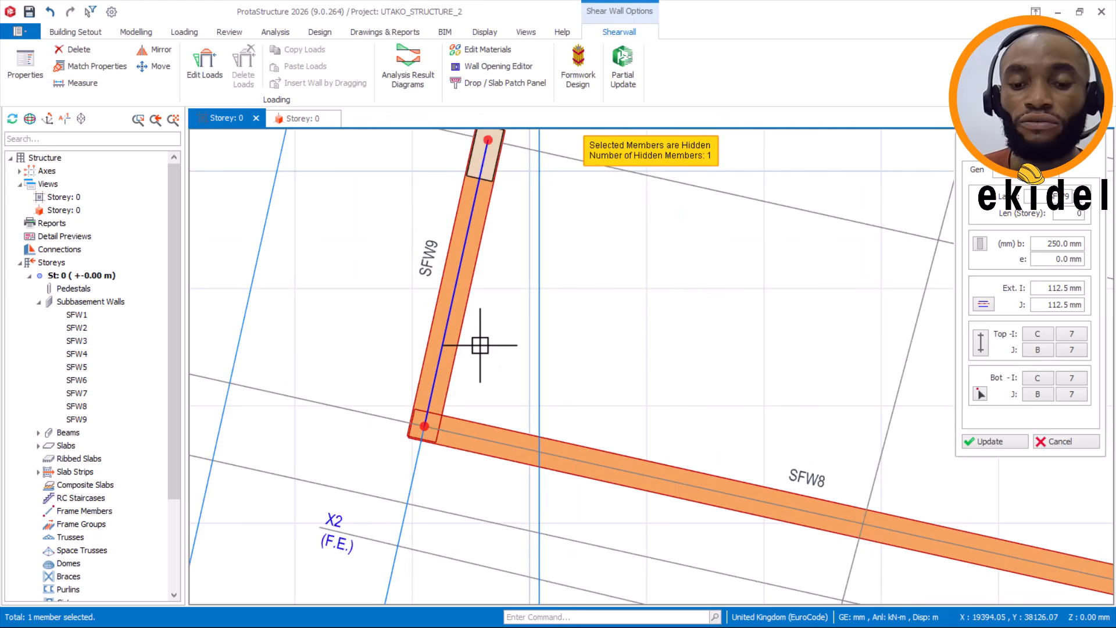
{"action": "scroll", "coordinate": [467, 417], "scroll_direction": "up", "scroll_amount": 4}
{"action": "scroll", "coordinate": [464, 391], "scroll_direction": "up", "scroll_amount": 5}
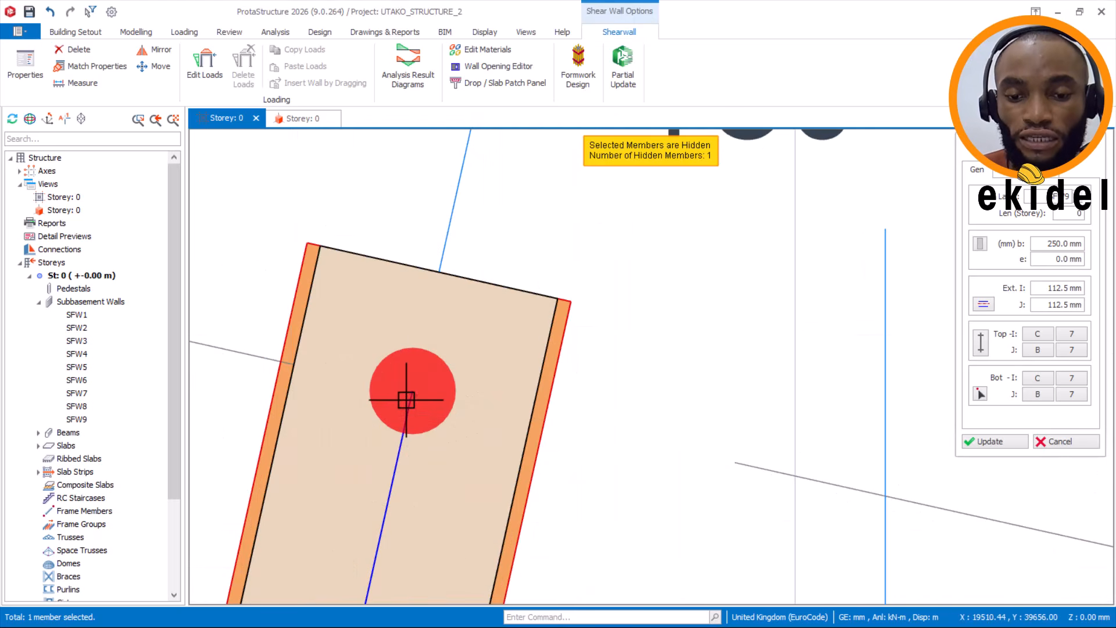
{"action": "right_click", "coordinate": [413, 392]}
{"action": "scroll", "coordinate": [425, 440], "scroll_direction": "down", "scroll_amount": 3}
{"action": "middle_click_drag", "start_coordinate": [458, 344], "coordinate": [423, 523]}
{"action": "scroll", "coordinate": [439, 393], "scroll_direction": "down", "scroll_amount": 4}
{"action": "middle_click_drag", "start_coordinate": [483, 279], "coordinate": [452, 490]}
{"action": "scroll", "coordinate": [466, 316], "scroll_direction": "up", "scroll_amount": 3}
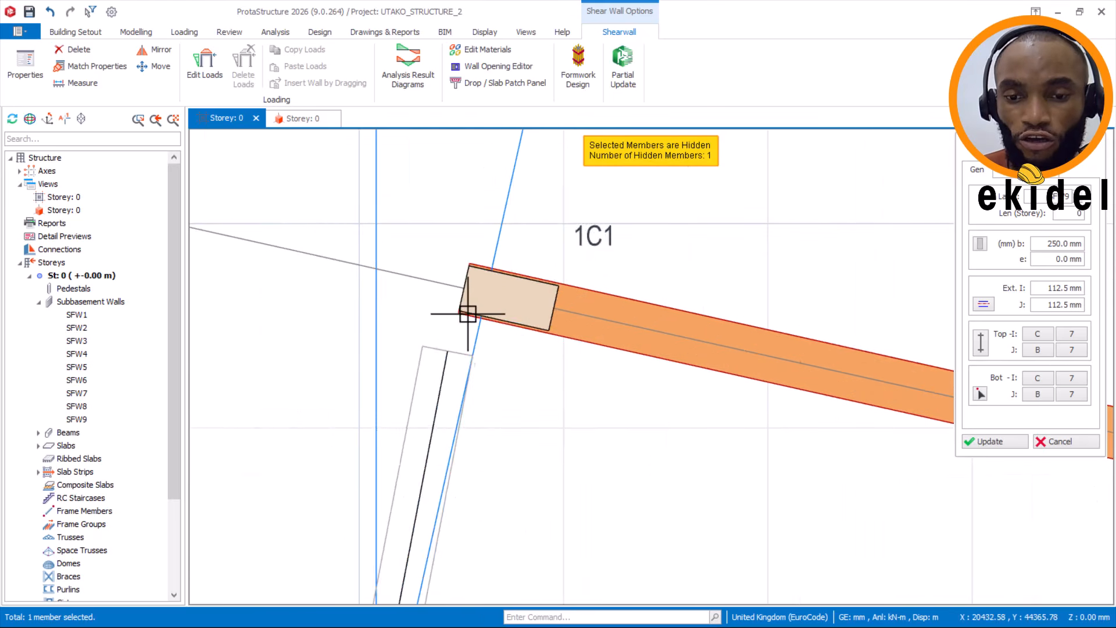
{"action": "scroll", "coordinate": [506, 361], "scroll_direction": "up", "scroll_amount": 3}
{"action": "scroll", "coordinate": [515, 267], "scroll_direction": "up", "scroll_amount": 1}
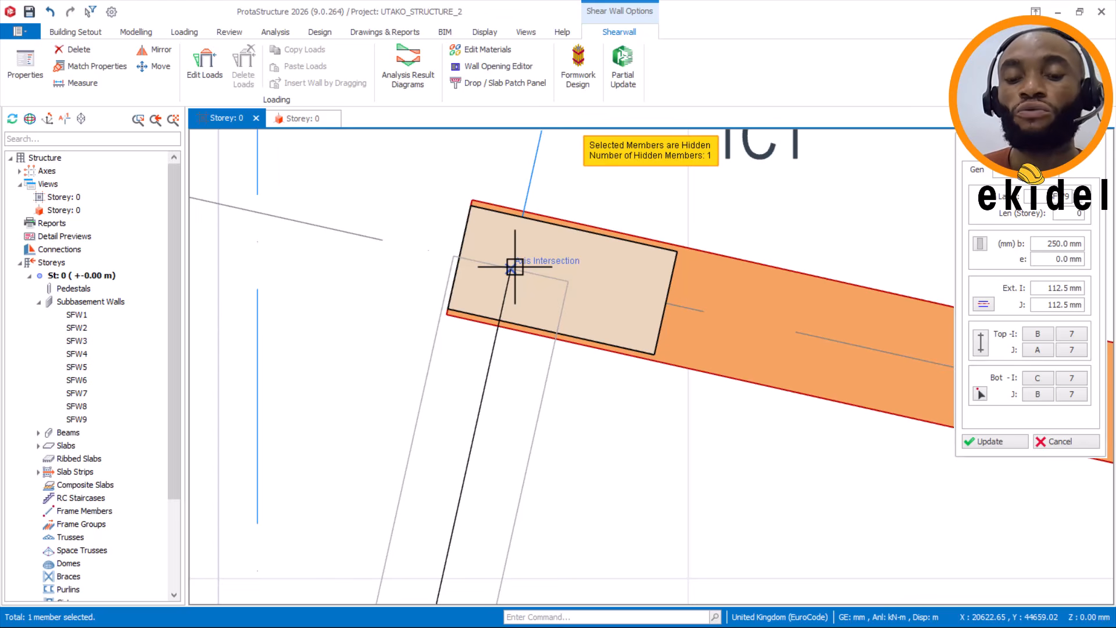
{"action": "left_click", "coordinate": [514, 267]}
{"action": "left_click", "coordinate": [515, 266]}
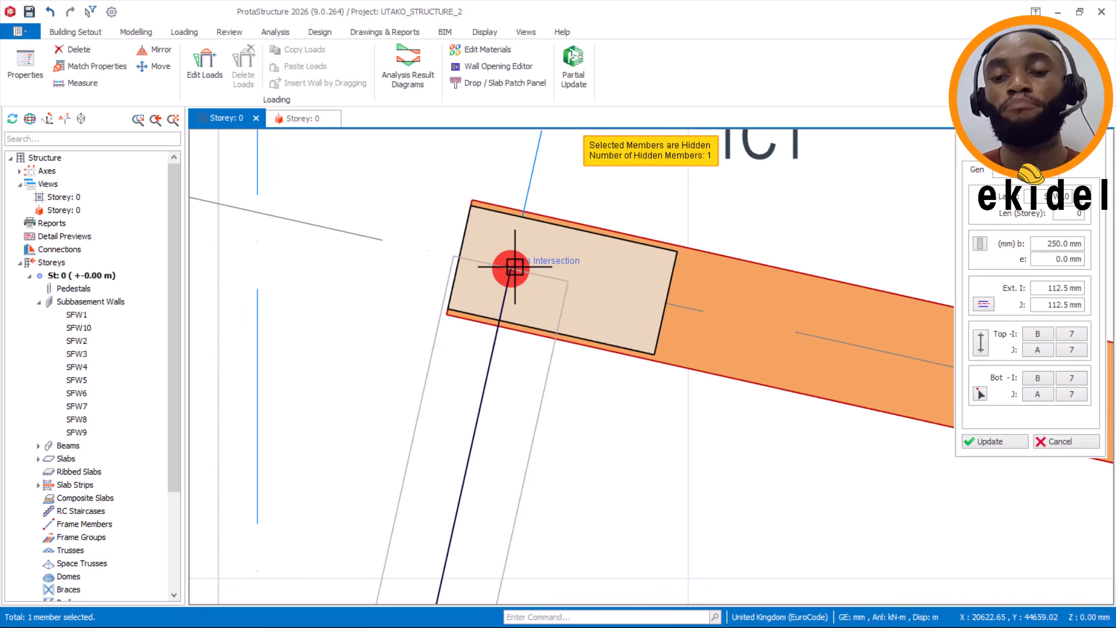
{"action": "left_click", "coordinate": [514, 267]}
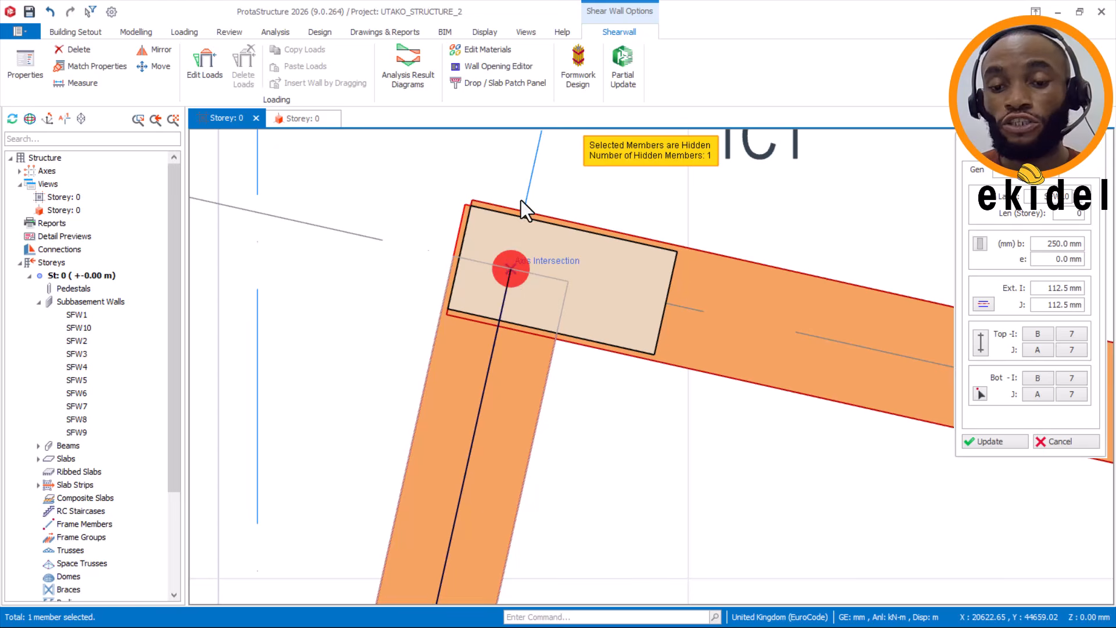
Check the sub-basement wall perimeter in plan, end wall insertion, and examine the wall bases and column supports in the Storey 0 3D view.
{"action": "scroll", "coordinate": [453, 212], "scroll_direction": "down", "scroll_amount": 1}
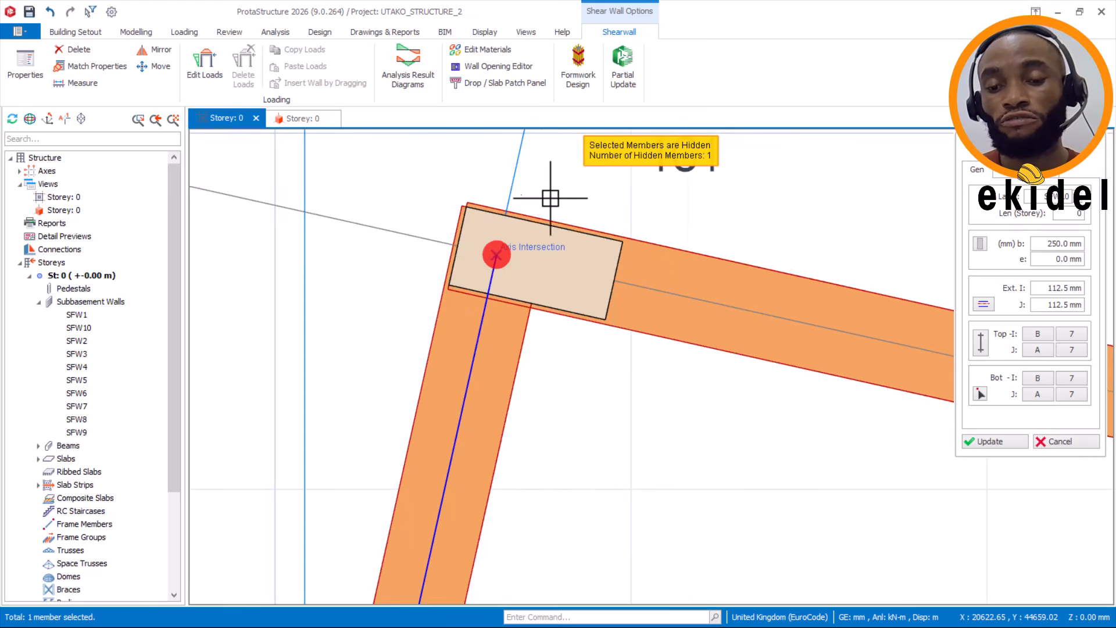
{"action": "scroll", "coordinate": [576, 279], "scroll_direction": "down", "scroll_amount": 1}
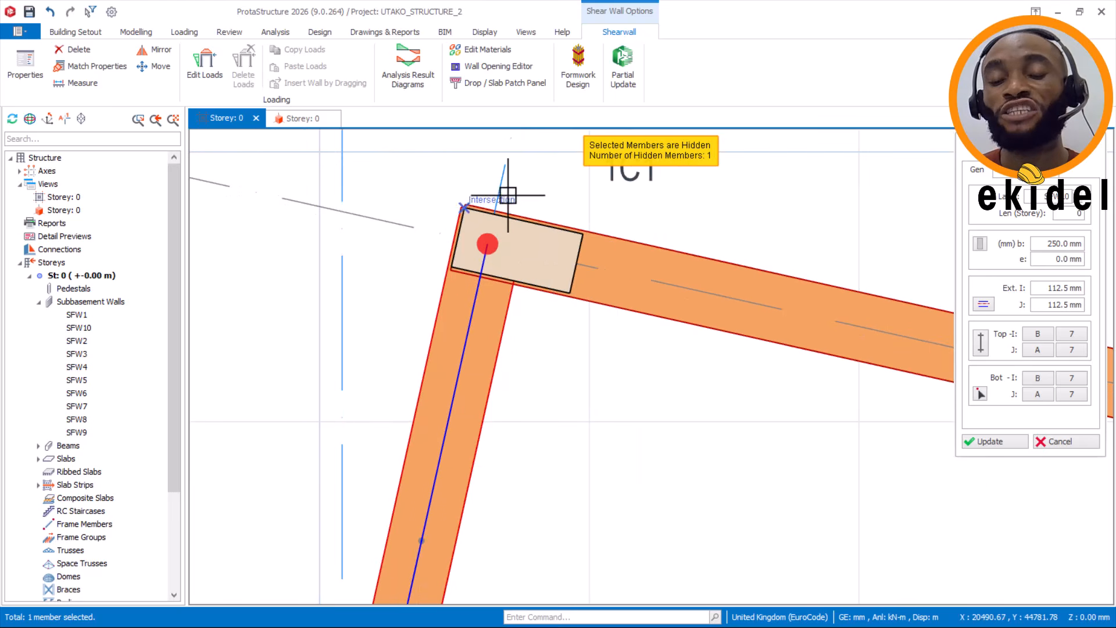
{"action": "scroll", "coordinate": [475, 192], "scroll_direction": "down", "scroll_amount": 1}
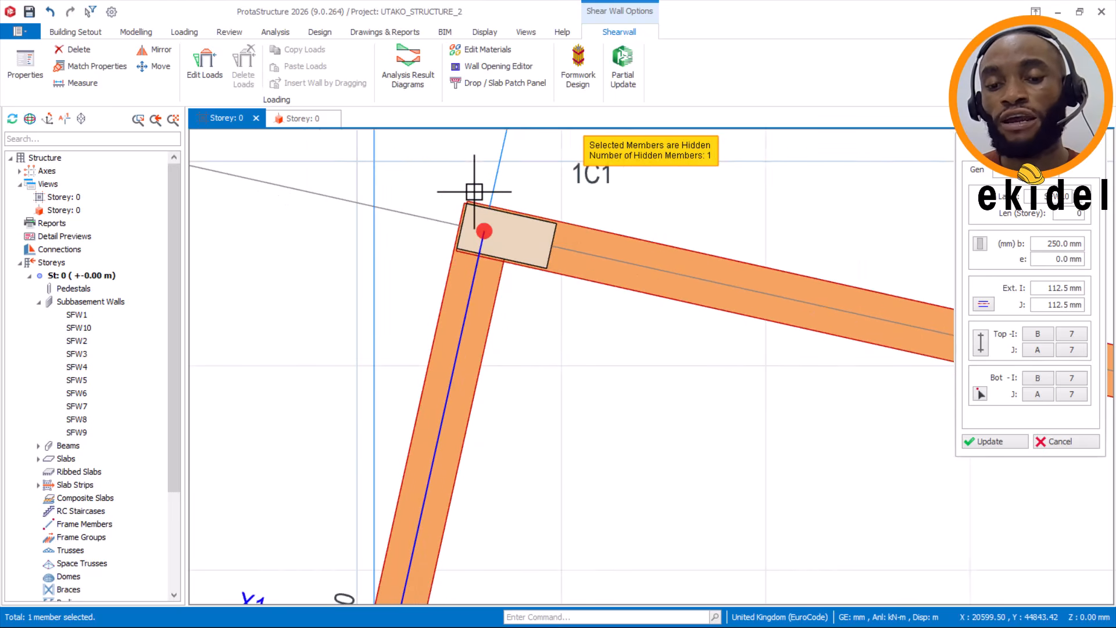
{"action": "scroll", "coordinate": [475, 192], "scroll_direction": "down", "scroll_amount": 4}
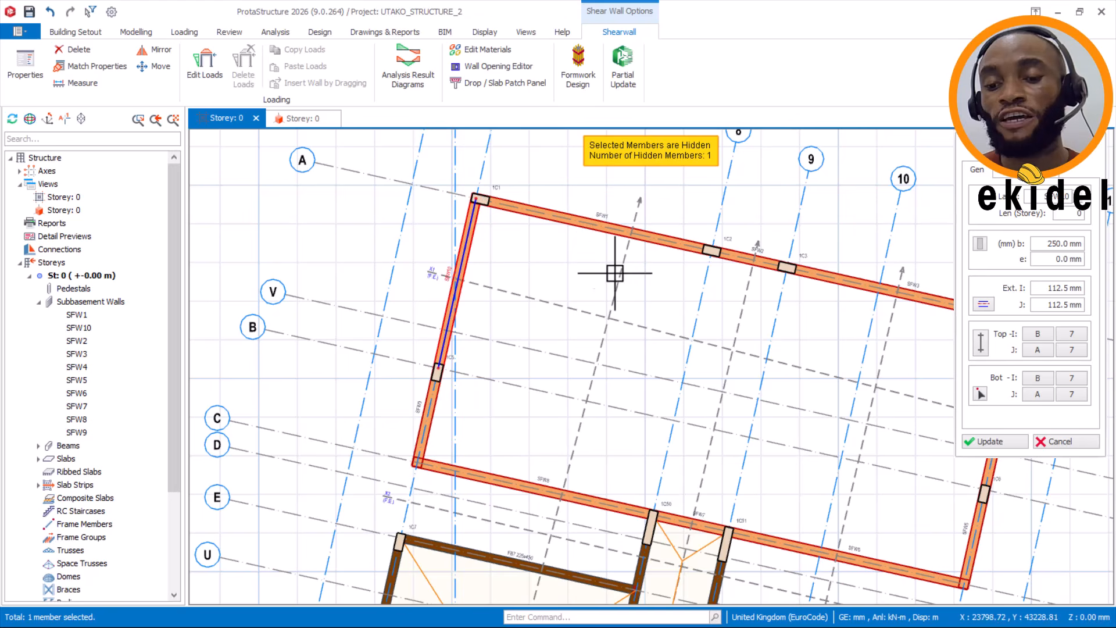
{"action": "middle_click_drag", "start_coordinate": [715, 289], "coordinate": [610, 276]}
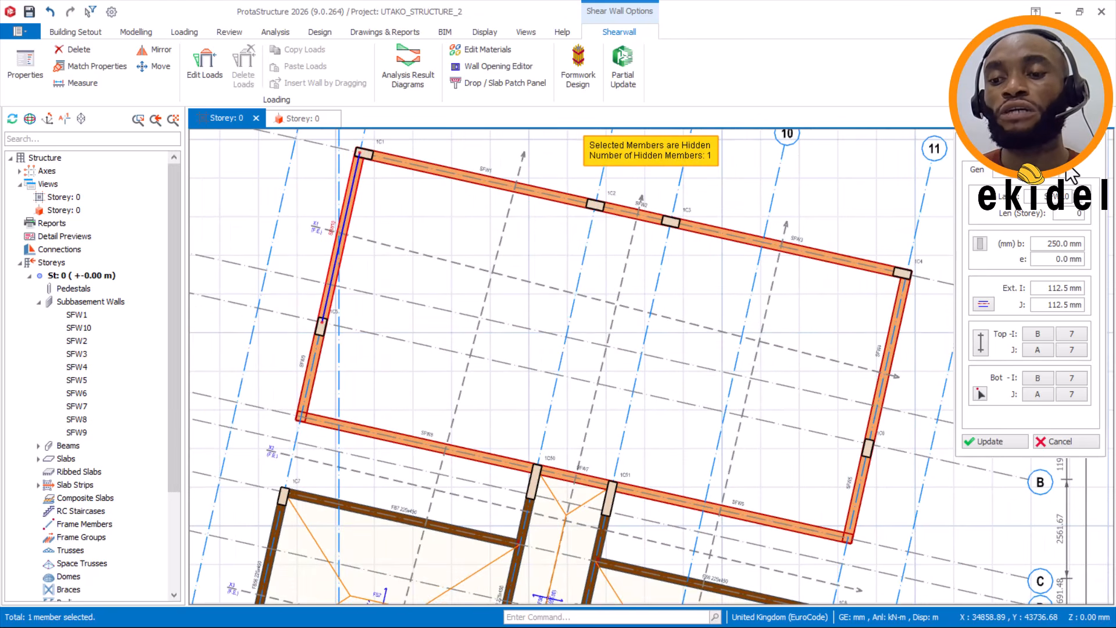
{"action": "key", "text": "Escape"}
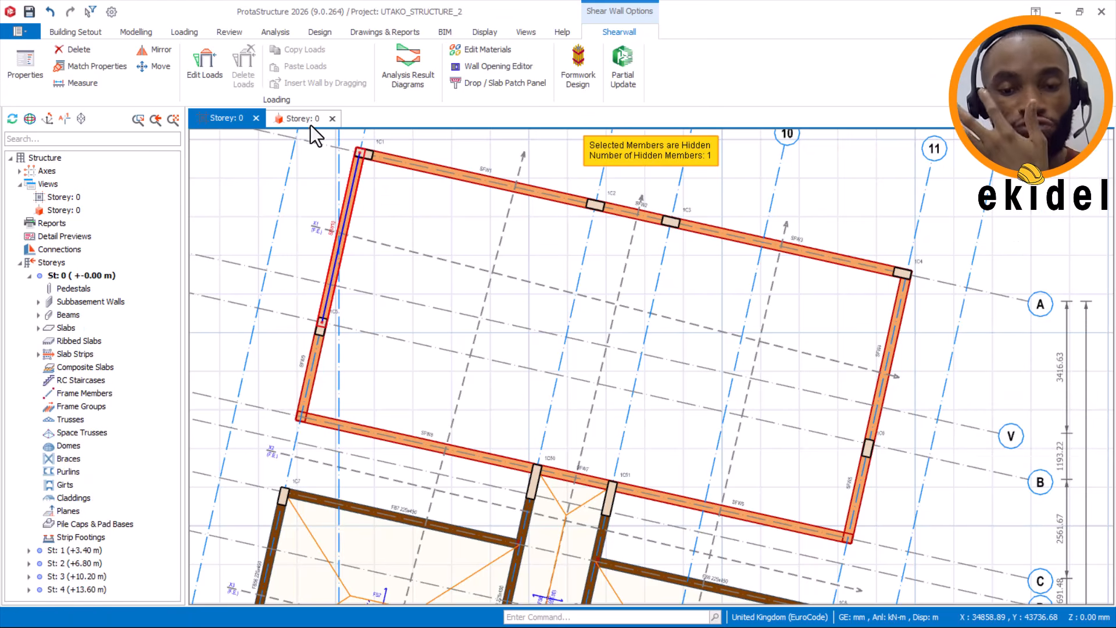
{"action": "left_click", "coordinate": [309, 124]}
{"action": "mouse_move", "coordinate": [576, 427]}
{"action": "middle_mouse_down"}
{"action": "mouse_move", "coordinate": [523, 461]}
{"action": "mouse_move", "coordinate": [660, 381]}
{"action": "mouse_move", "coordinate": [678, 423]}
{"action": "mouse_move", "coordinate": [743, 394]}
{"action": "mouse_move", "coordinate": [743, 369]}
{"action": "mouse_move", "coordinate": [722, 374]}
{"action": "mouse_move", "coordinate": [767, 438]}
{"action": "mouse_move", "coordinate": [613, 387]}
{"action": "mouse_move", "coordinate": [580, 411]}
{"action": "mouse_move", "coordinate": [596, 399]}
{"action": "middle_mouse_up"}
{"action": "scroll", "coordinate": [603, 375], "scroll_direction": "up", "scroll_amount": 4}
{"action": "middle_click_drag", "start_coordinate": [687, 345], "coordinate": [617, 343]}
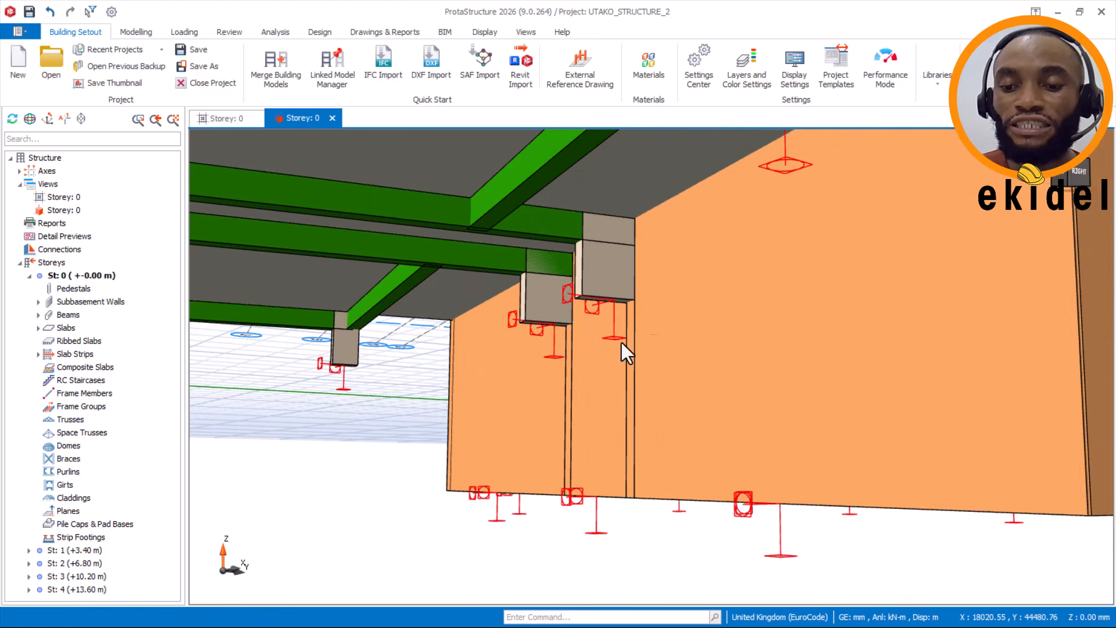
Select storey 1 columns 1C51, 1C50, 1C6 and 1C4 around the sub-basement walls in the Storey 0 3D view.
{"action": "left_click", "coordinate": [604, 282]}
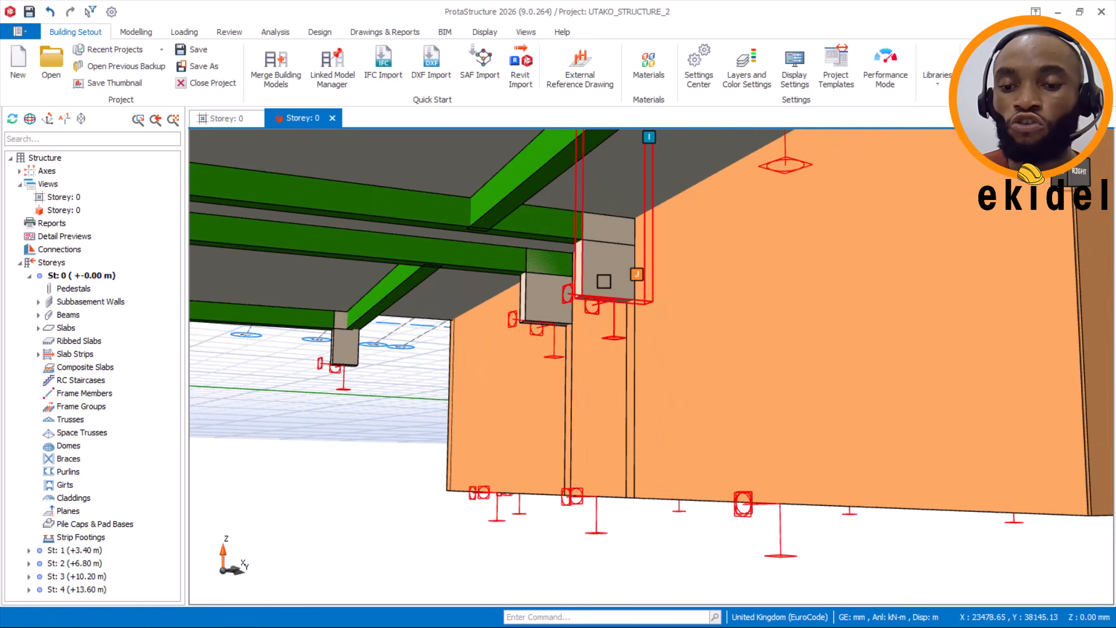
{"action": "left_click", "coordinate": [603, 282]}
{"action": "left_click", "coordinate": [550, 308]}
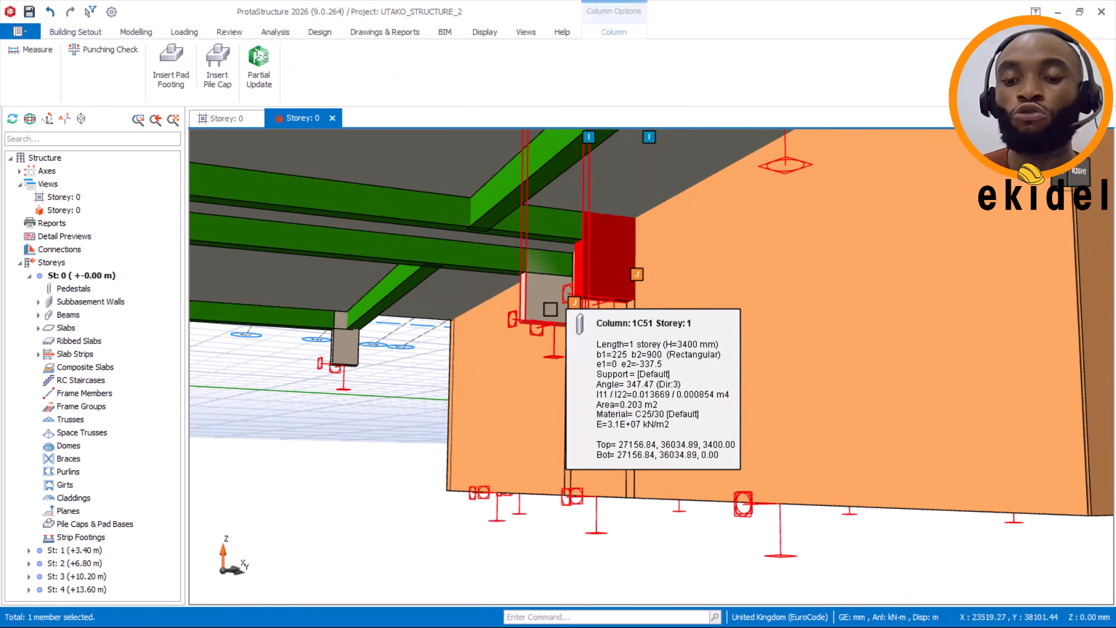
{"action": "left_click", "coordinate": [550, 309]}
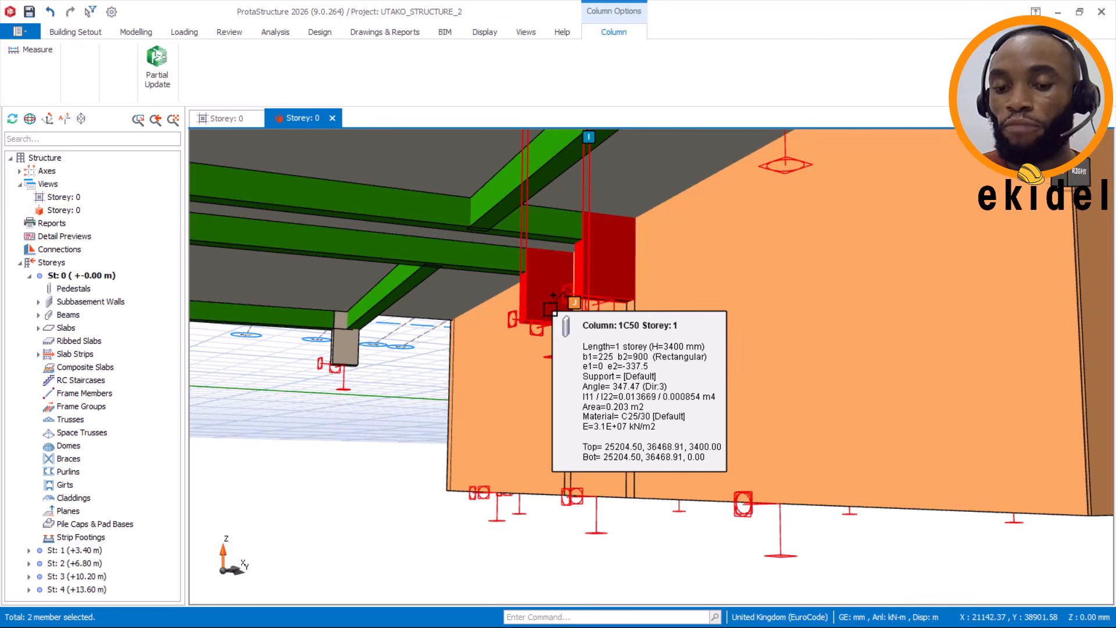
{"action": "mouse_move", "coordinate": [504, 333]}
{"action": "middle_mouse_down"}
{"action": "mouse_move", "coordinate": [568, 371]}
{"action": "mouse_move", "coordinate": [523, 406]}
{"action": "middle_mouse_up"}
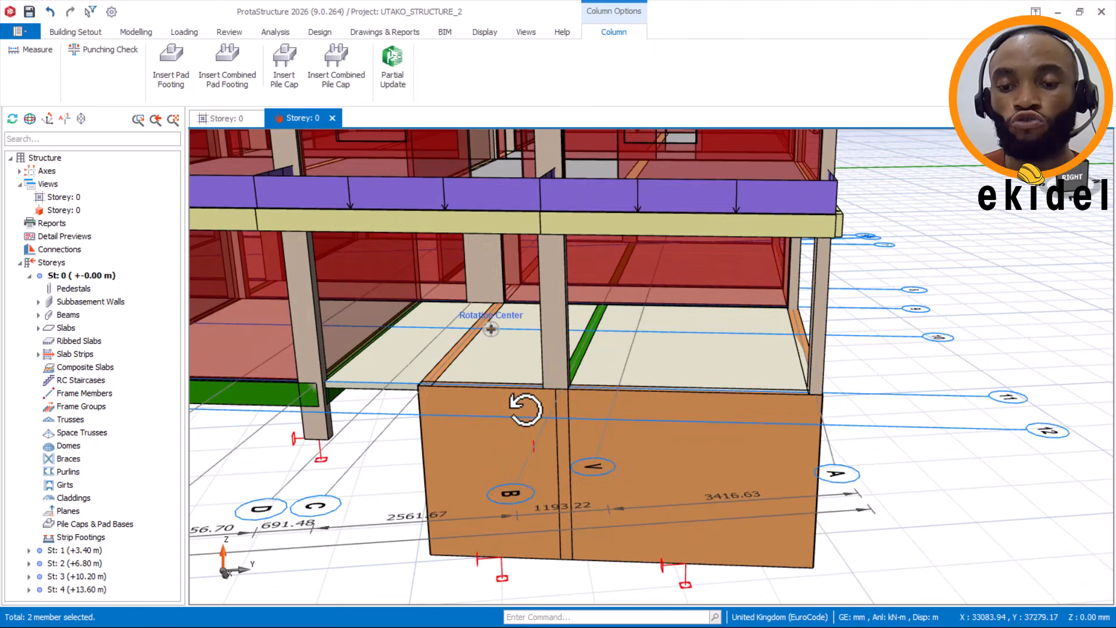
{"action": "left_click", "coordinate": [543, 417]}
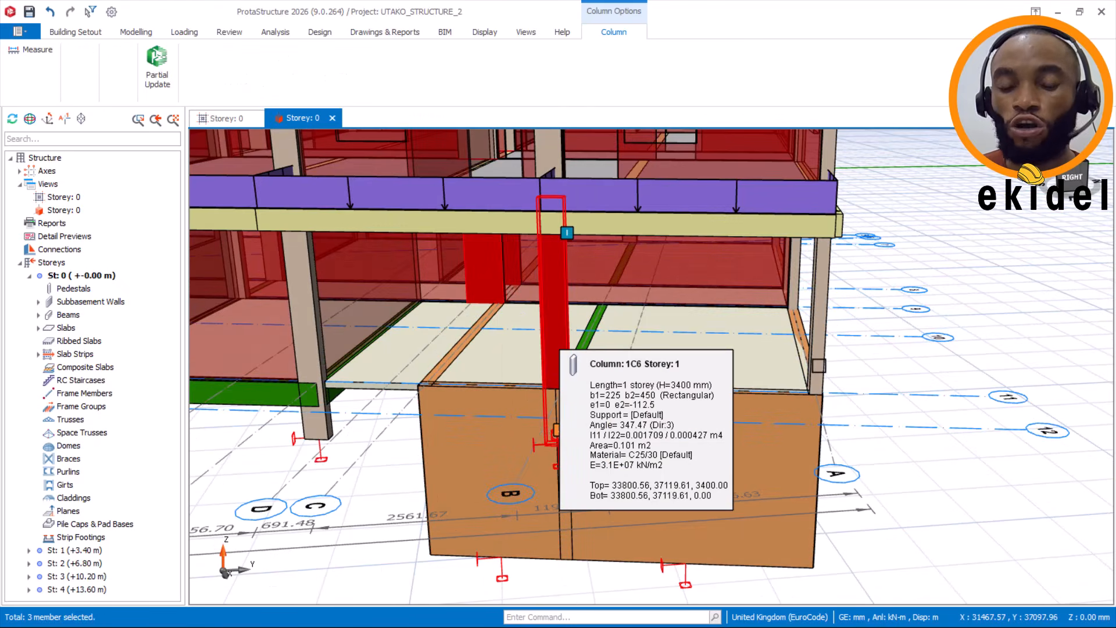
{"action": "left_click", "coordinate": [824, 324]}
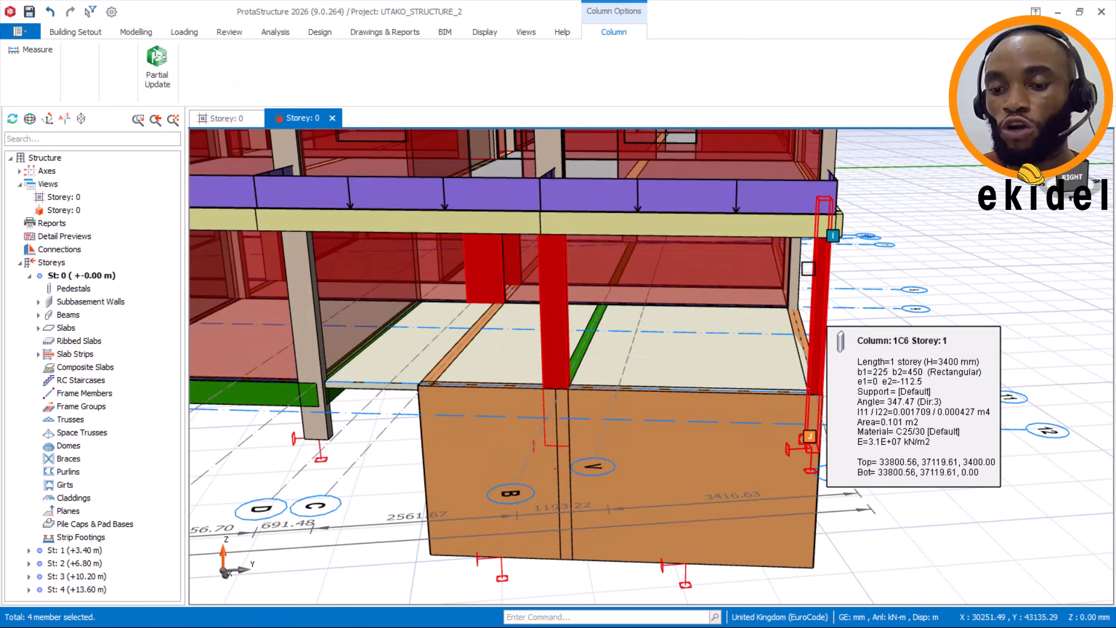
Add the remaining perimeter columns 1C3, 1C2 and 1C1 on axis A and 1C5 on axis 7 to the 3D selection.
{"action": "scroll", "coordinate": [588, 358], "scroll_direction": "down", "scroll_amount": 3}
{"action": "mouse_move", "coordinate": [603, 361]}
{"action": "middle_mouse_down"}
{"action": "mouse_move", "coordinate": [648, 372]}
{"action": "mouse_move", "coordinate": [566, 365]}
{"action": "middle_mouse_up"}
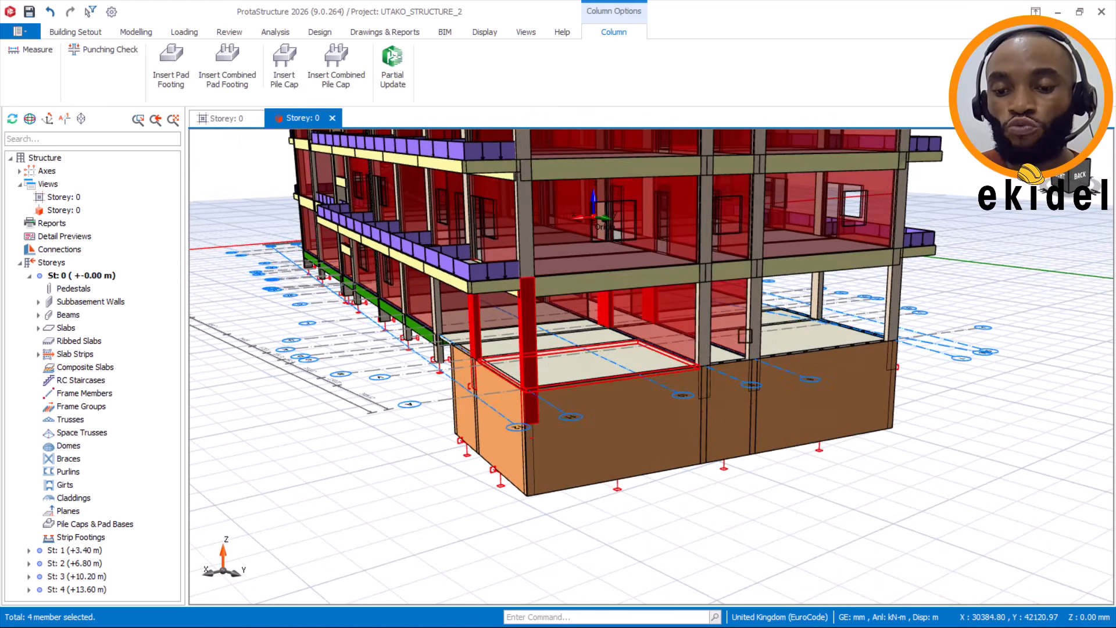
{"action": "middle_click_drag", "start_coordinate": [708, 402], "coordinate": [681, 405]}
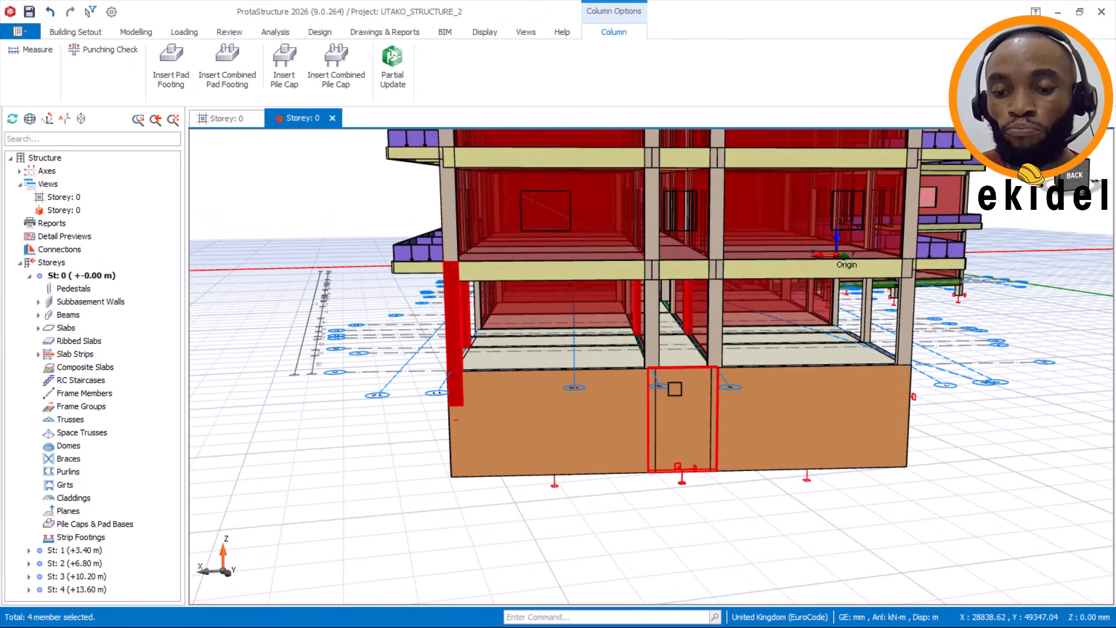
{"action": "left_click", "coordinate": [652, 343]}
{"action": "left_click", "coordinate": [717, 324]}
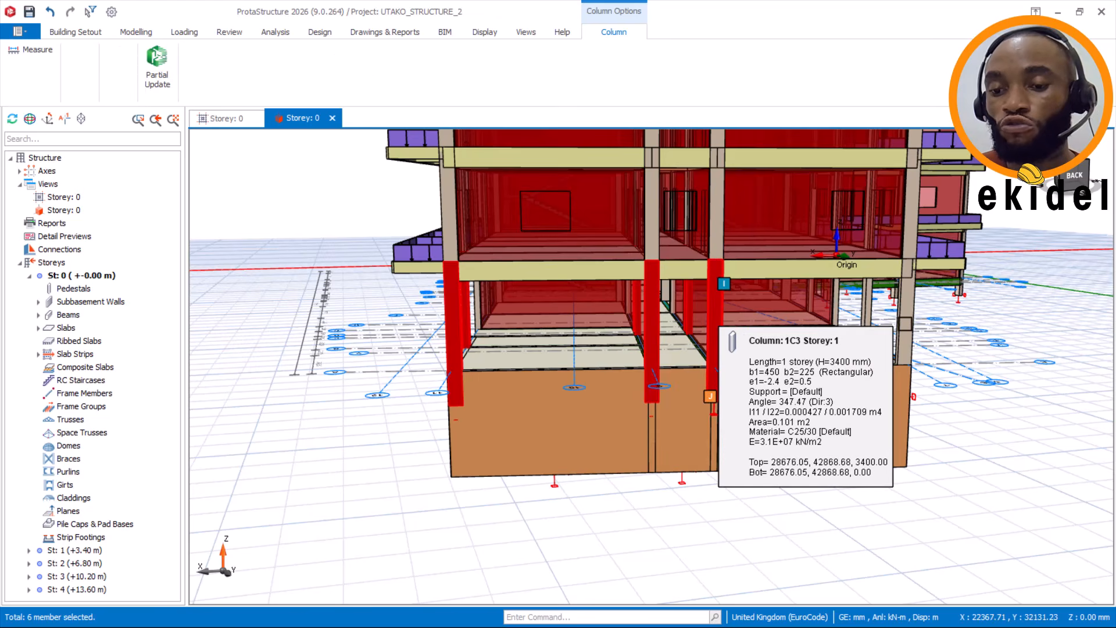
{"action": "left_click", "coordinate": [905, 324]}
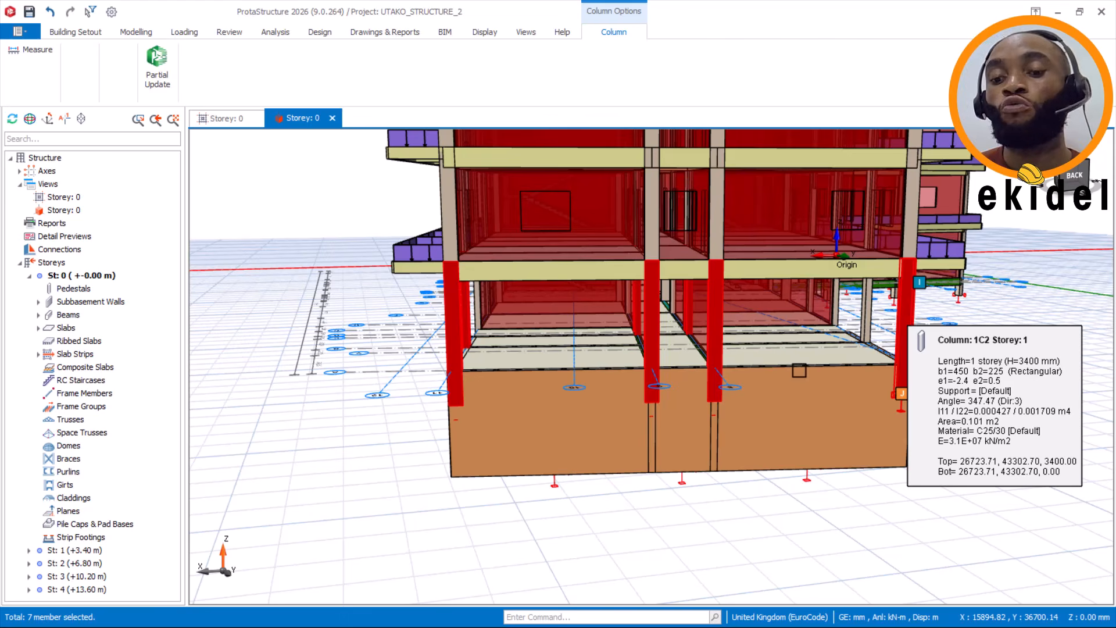
{"action": "middle_click_drag", "start_coordinate": [769, 366], "coordinate": [618, 364]}
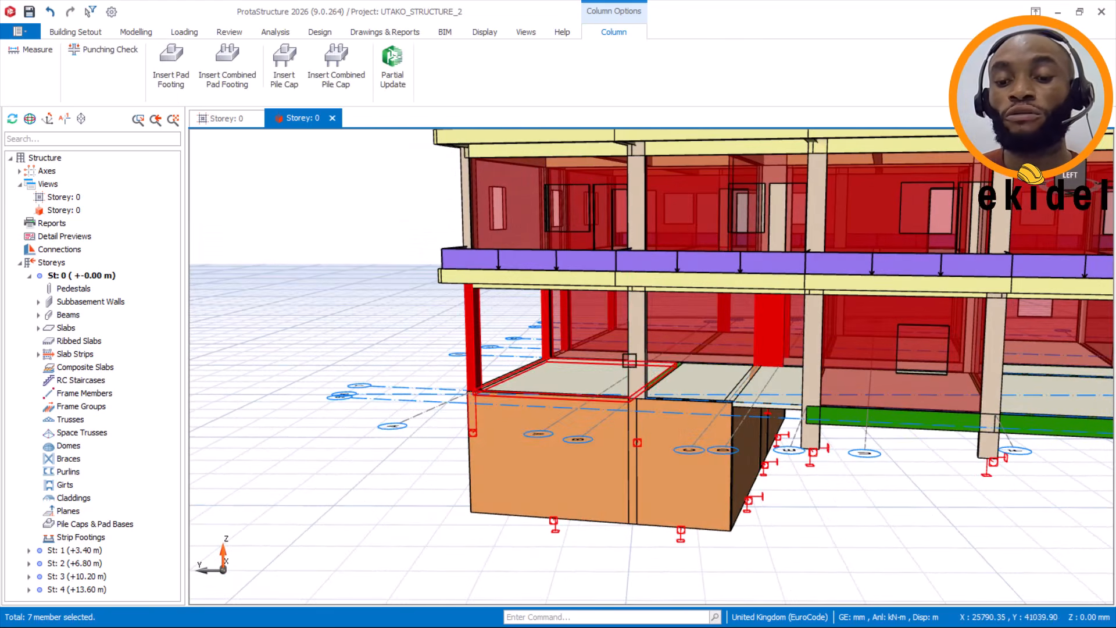
{"action": "mouse_move", "coordinate": [640, 353]}
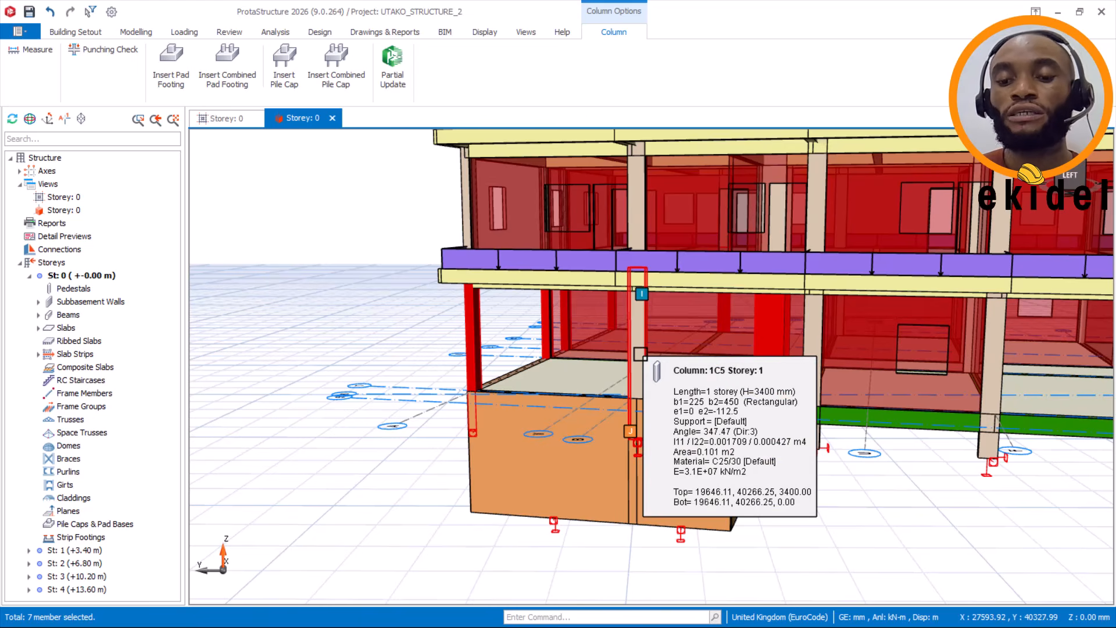
{"action": "left_click", "coordinate": [640, 353]}
{"action": "scroll", "coordinate": [657, 398], "scroll_direction": "down", "scroll_amount": 1}
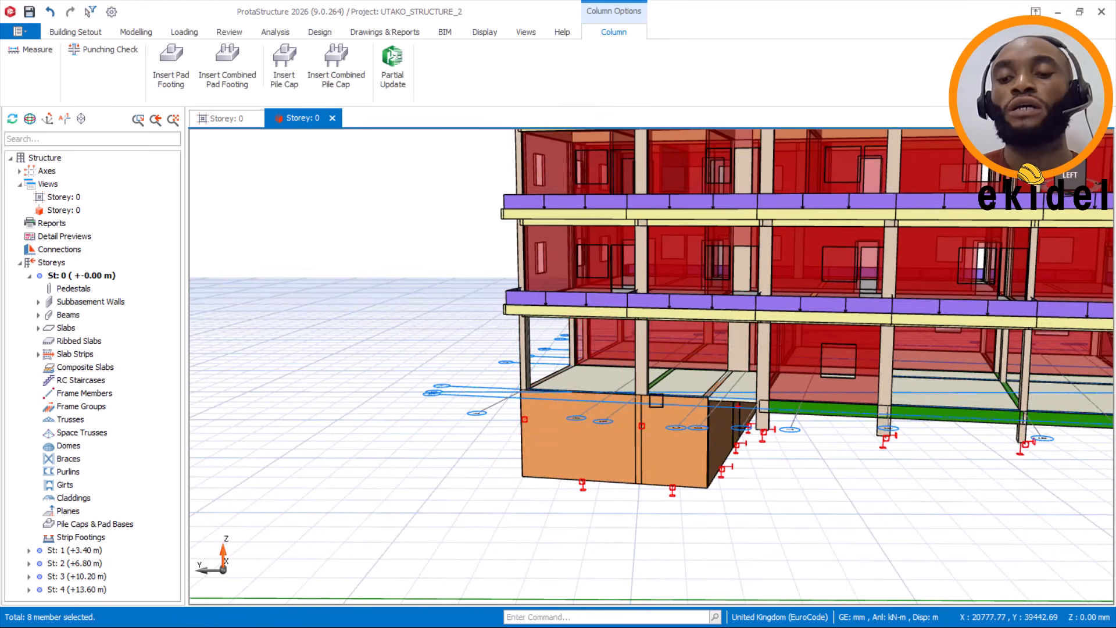
Examine the wall bases from below, review the commands available for the selected columns, and clear the selection.
{"action": "mouse_move", "coordinate": [691, 444]}
{"action": "middle_mouse_down"}
{"action": "mouse_move", "coordinate": [668, 411]}
{"action": "mouse_move", "coordinate": [630, 404]}
{"action": "mouse_move", "coordinate": [620, 374]}
{"action": "mouse_move", "coordinate": [631, 337]}
{"action": "mouse_move", "coordinate": [663, 342]}
{"action": "middle_mouse_up"}
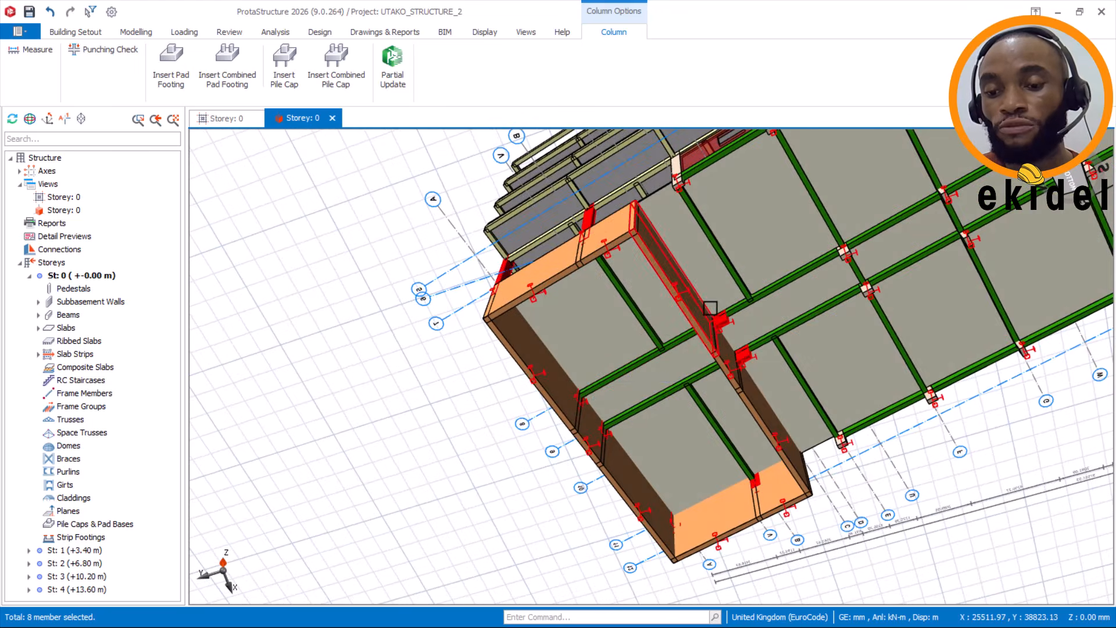
{"action": "middle_click_drag", "start_coordinate": [504, 280], "coordinate": [628, 343]}
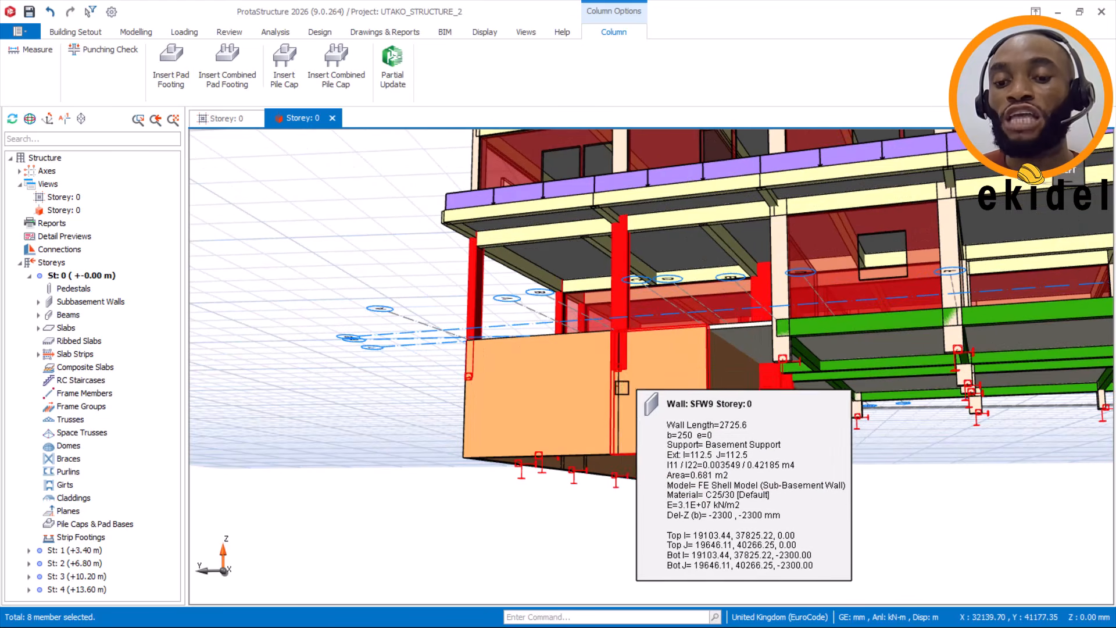
{"action": "scroll", "coordinate": [616, 454], "scroll_direction": "up", "scroll_amount": 1}
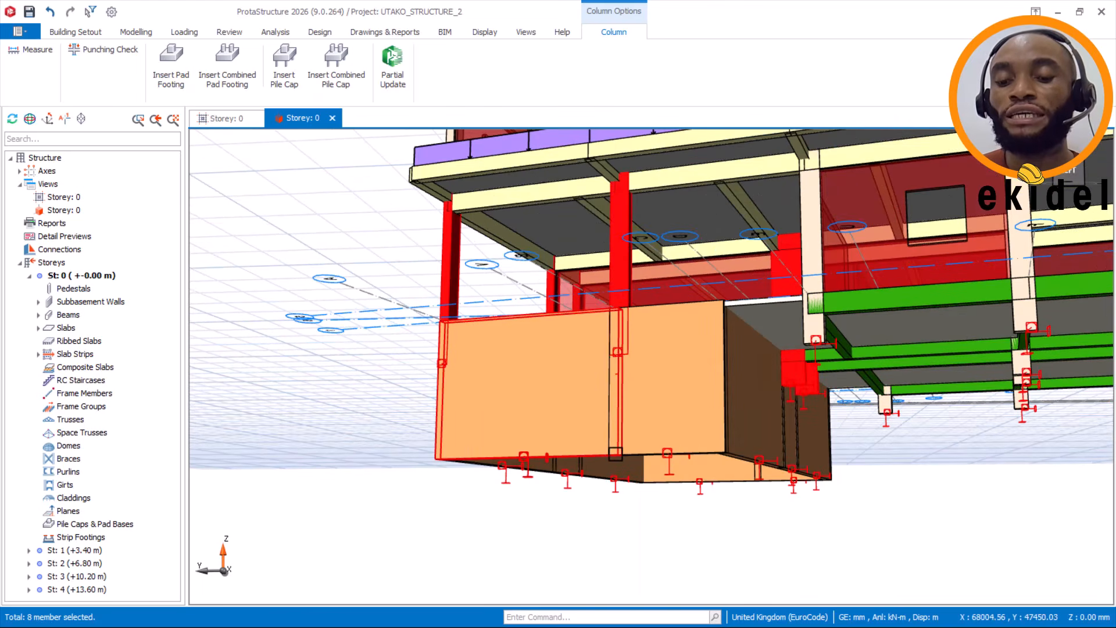
{"action": "mouse_move", "coordinate": [616, 454]}
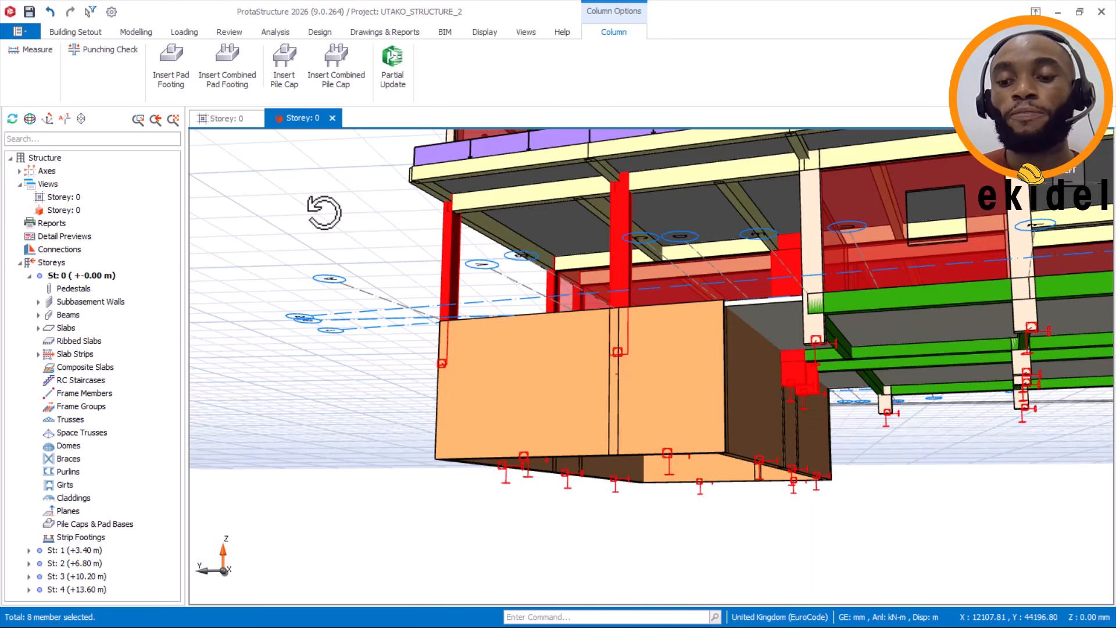
{"action": "right_click", "coordinate": [324, 212]}
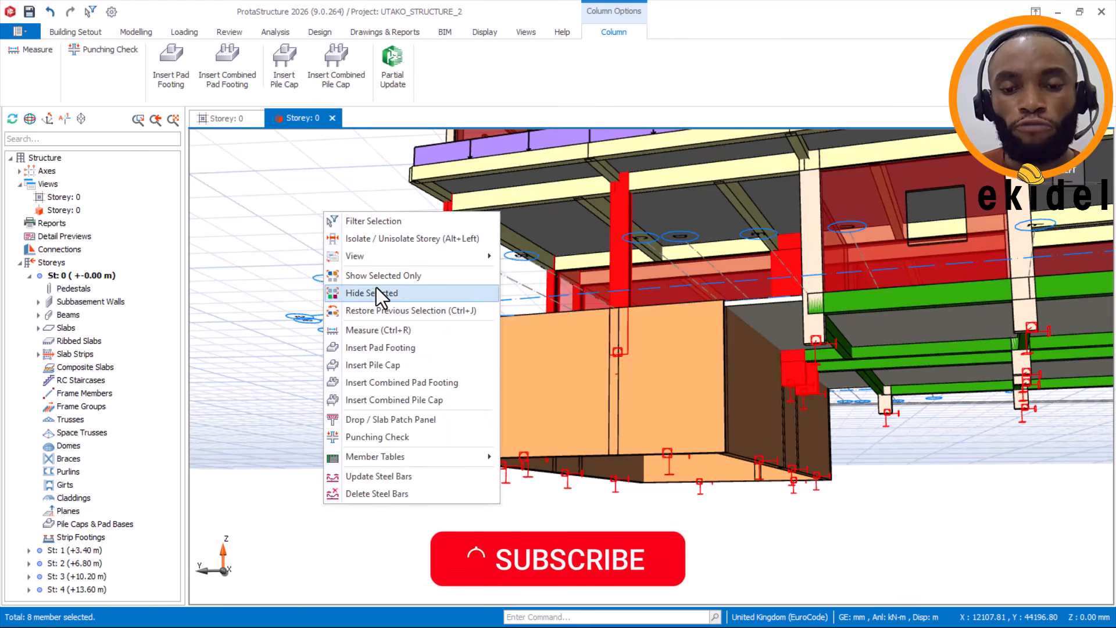
{"action": "mouse_move", "coordinate": [342, 259]}
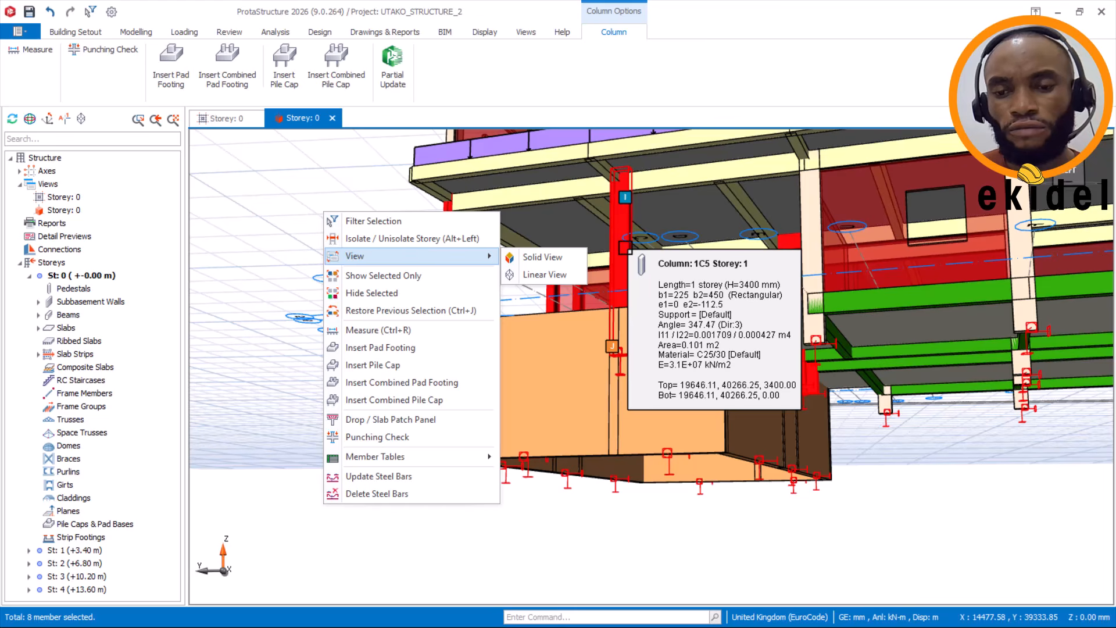
{"action": "key", "text": "Escape"}
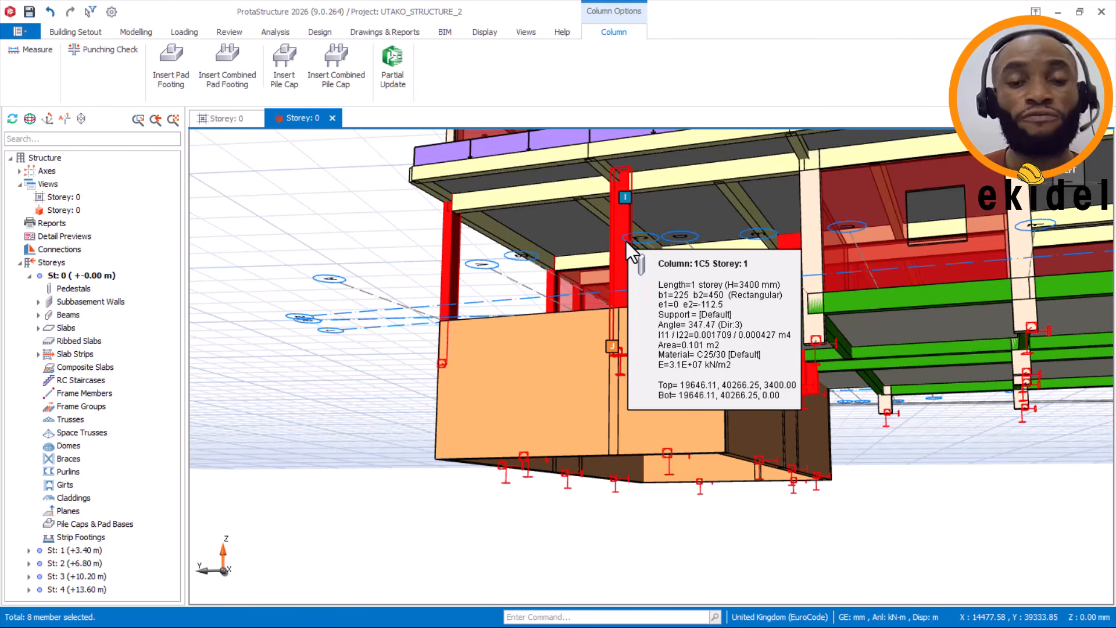
{"action": "left_click", "coordinate": [867, 30]}
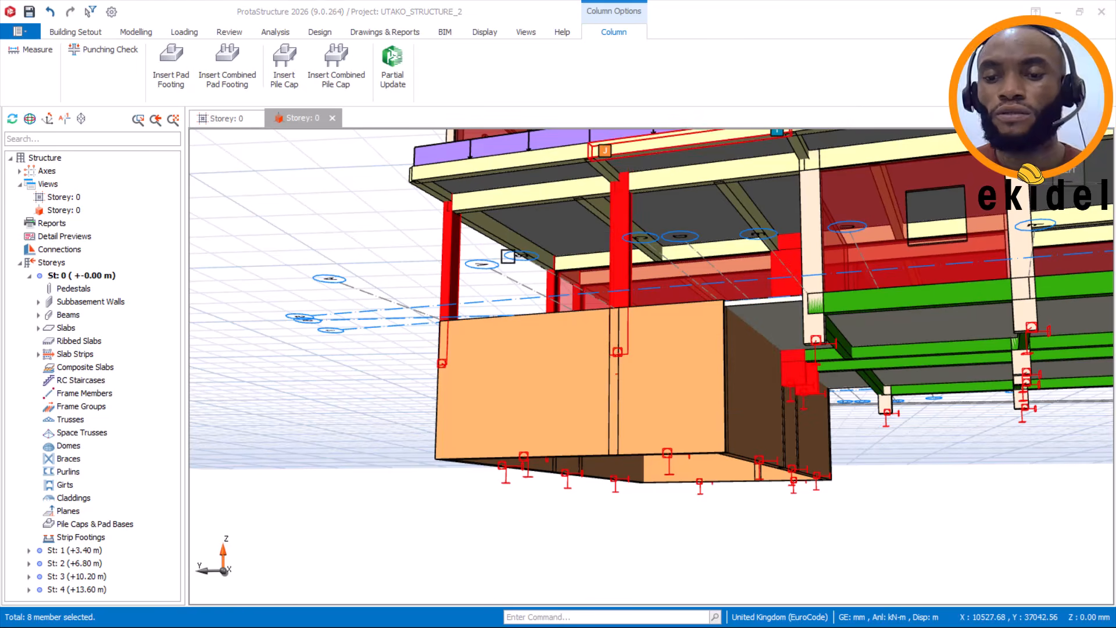
{"action": "left_click", "coordinate": [410, 275]}
{"action": "key", "text": "Escape"}
Select column 1C5 above the sub-basement wall in the 3D view and hide it.
{"action": "mouse_move", "coordinate": [413, 269]}
{"action": "middle_mouse_down", "text": "shift"}
{"action": "mouse_move", "coordinate": [422, 276]}
{"action": "mouse_move", "coordinate": [411, 283]}
{"action": "middle_mouse_up", "text": "shift"}
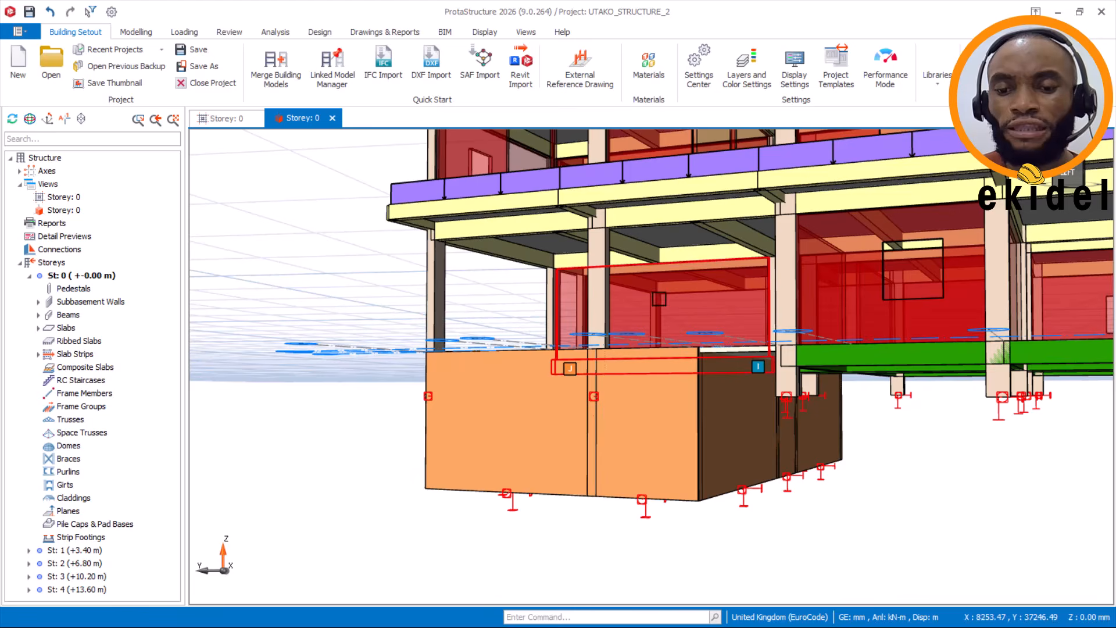
{"action": "scroll", "coordinate": [608, 291], "scroll_direction": "up", "scroll_amount": 2}
{"action": "left_click", "coordinate": [597, 263]}
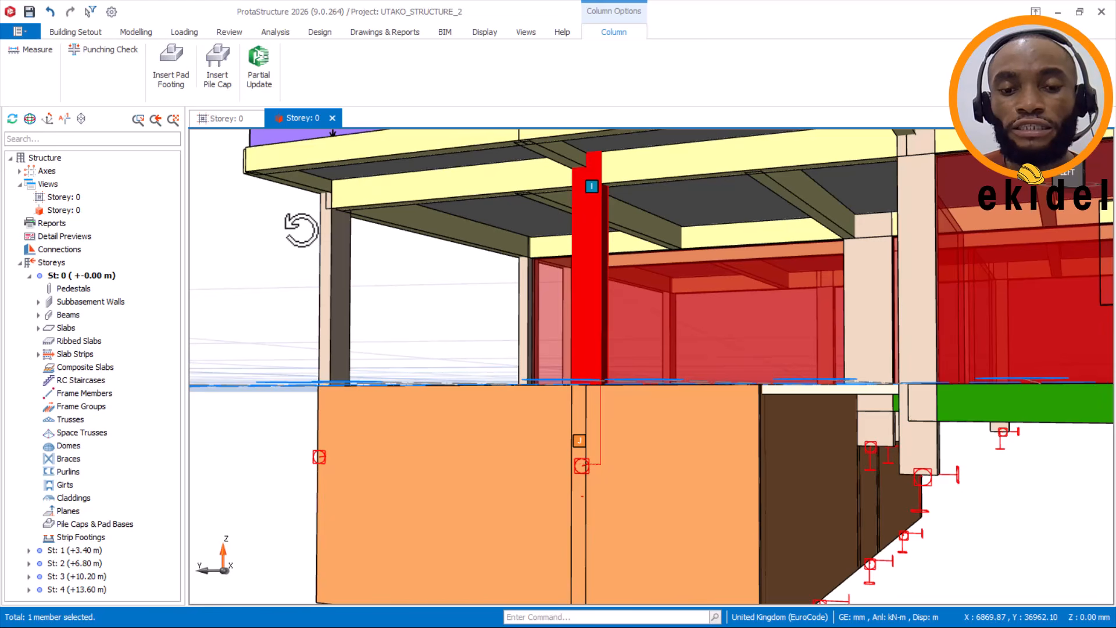
{"action": "right_click", "coordinate": [301, 229]}
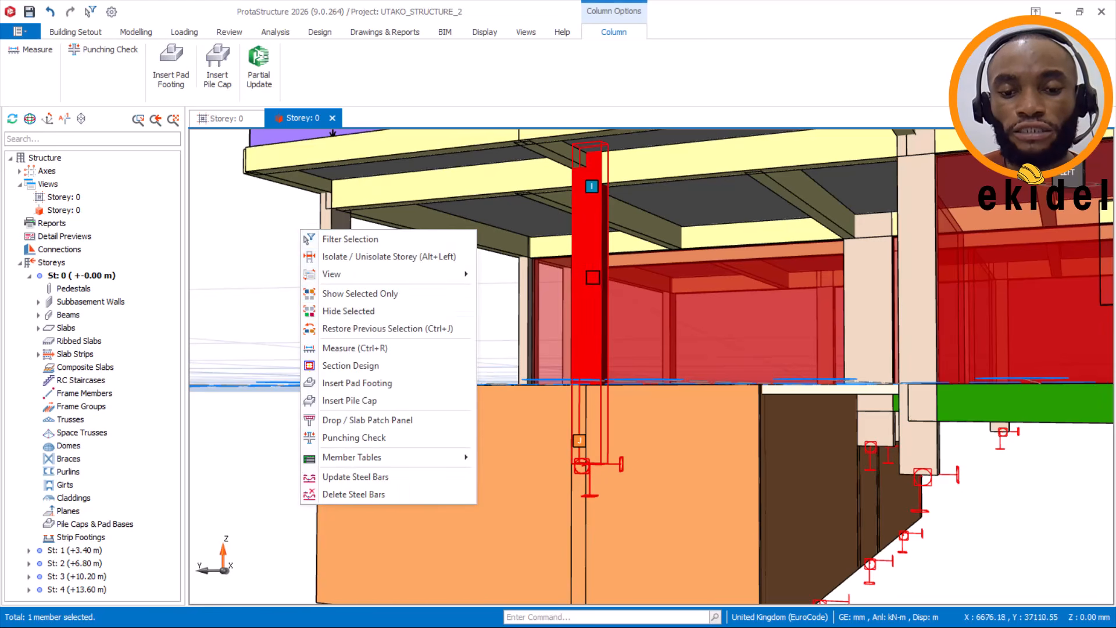
{"action": "mouse_move", "coordinate": [590, 270]}
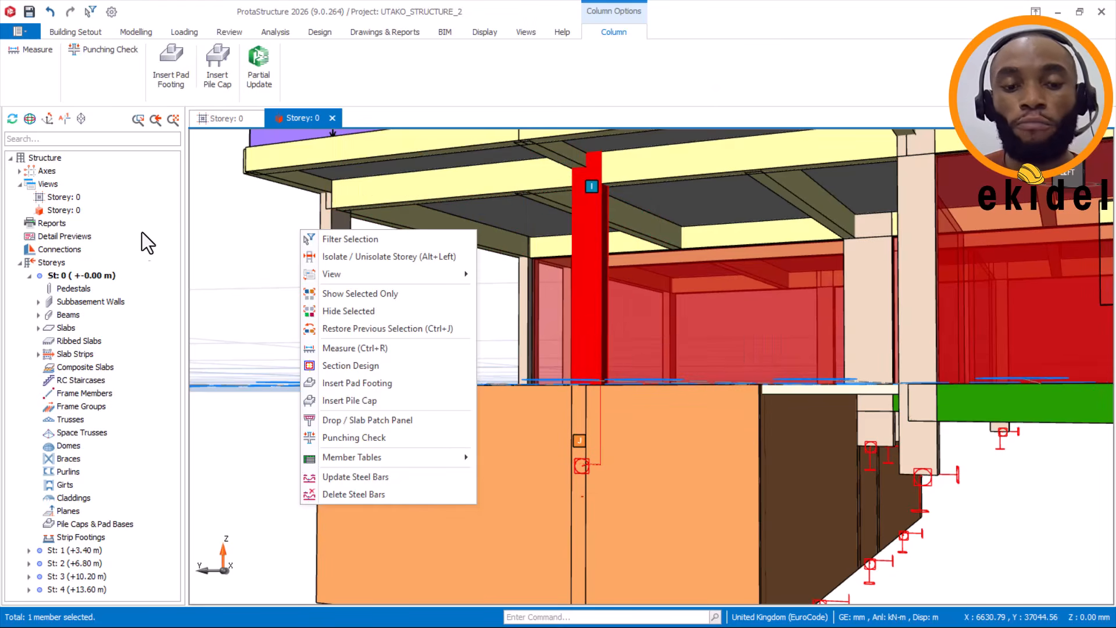
Return to the Storey 0 plan, check the wall perimeter, and switch the plan to storey 1 (+3.40 m).
{"action": "left_click", "coordinate": [227, 120]}
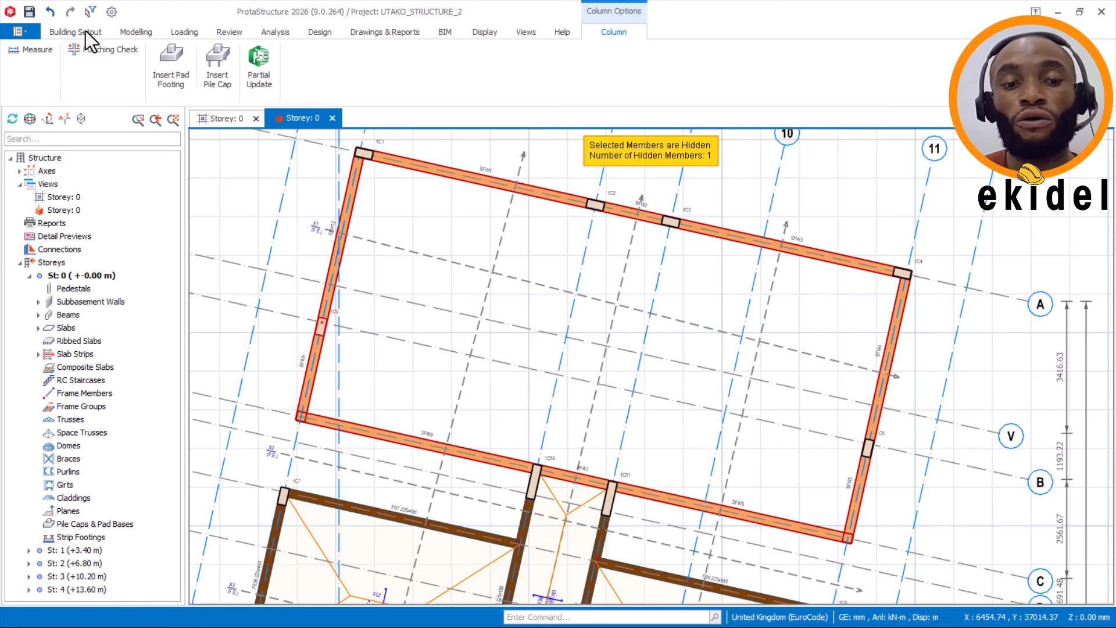
{"action": "left_click", "coordinate": [86, 32]}
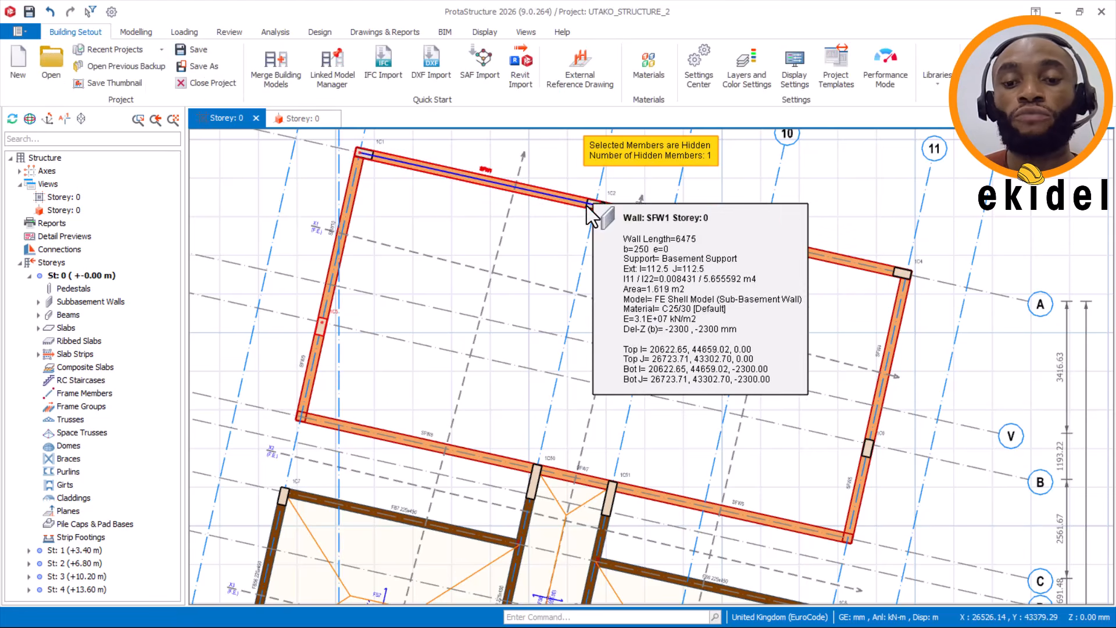
{"action": "middle_click_drag", "start_coordinate": [419, 204], "coordinate": [432, 306]}
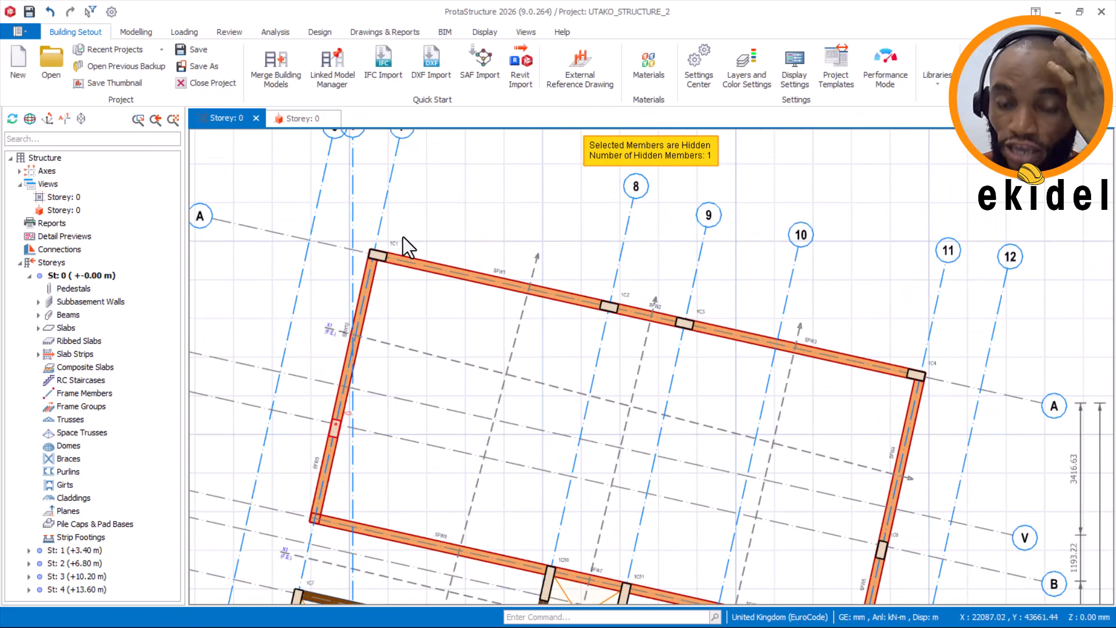
{"action": "left_click", "coordinate": [76, 549]}
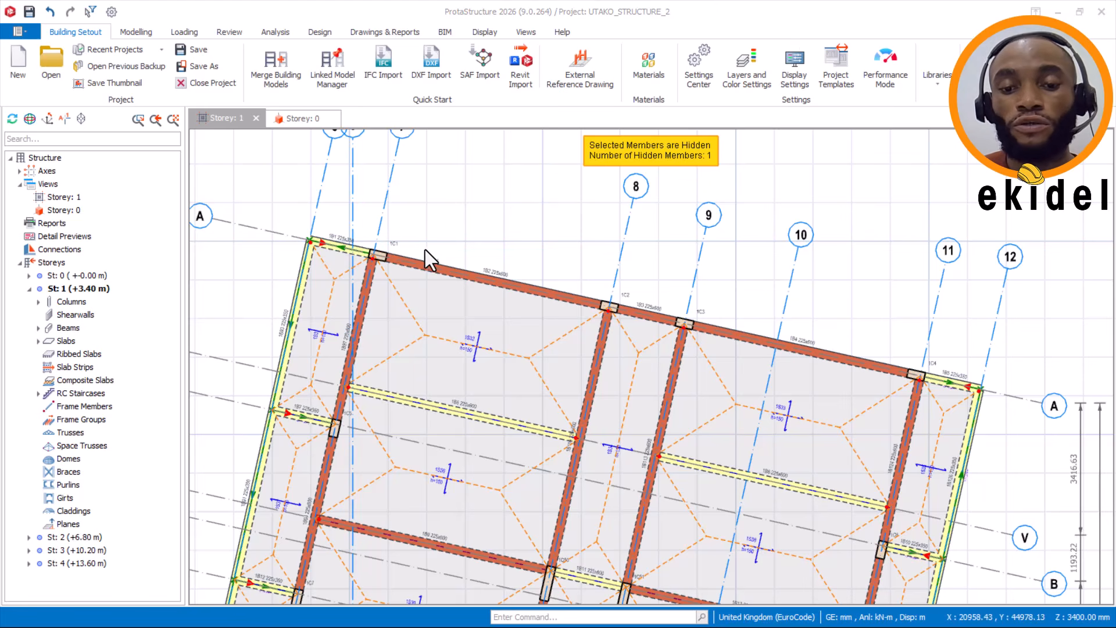
Select the storey 1 columns 1C1, 1C2, 1C3 and 1C4 along axis A, plus column 1C6 on axis 11.
{"action": "mouse_move", "coordinate": [396, 244]}
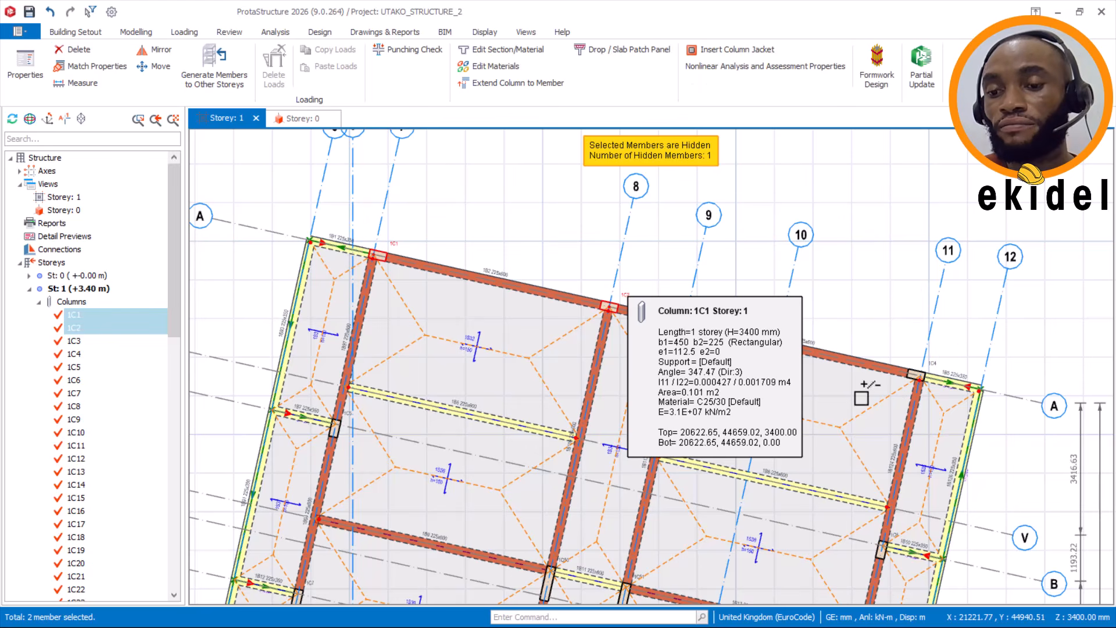
{"action": "left_click", "coordinate": [685, 324], "text": "ctrl"}
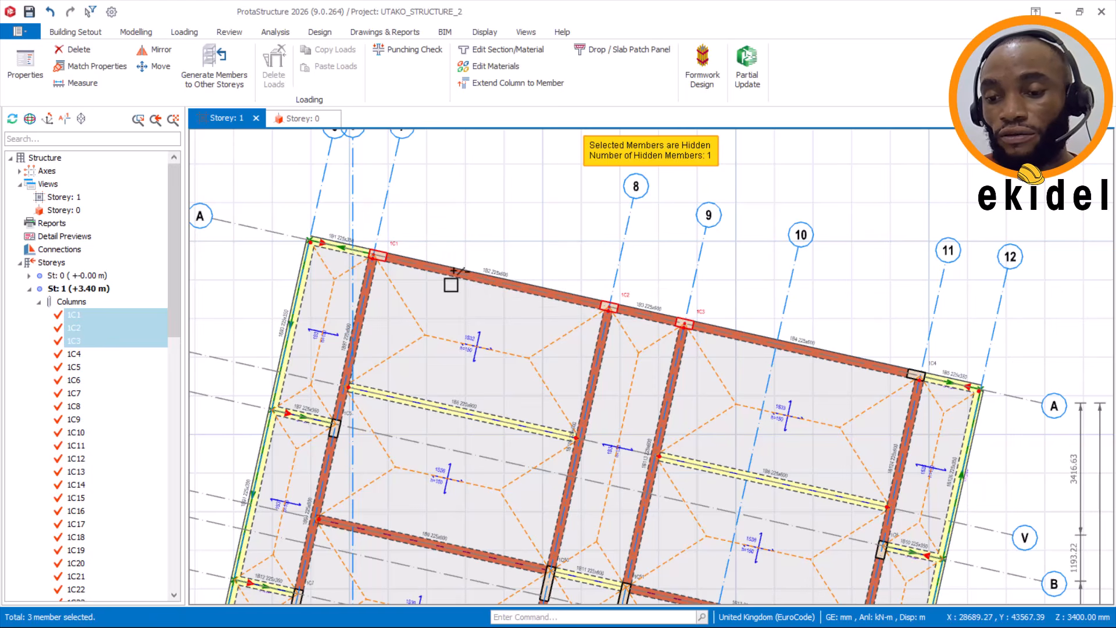
{"action": "left_click", "coordinate": [929, 348], "text": "ctrl"}
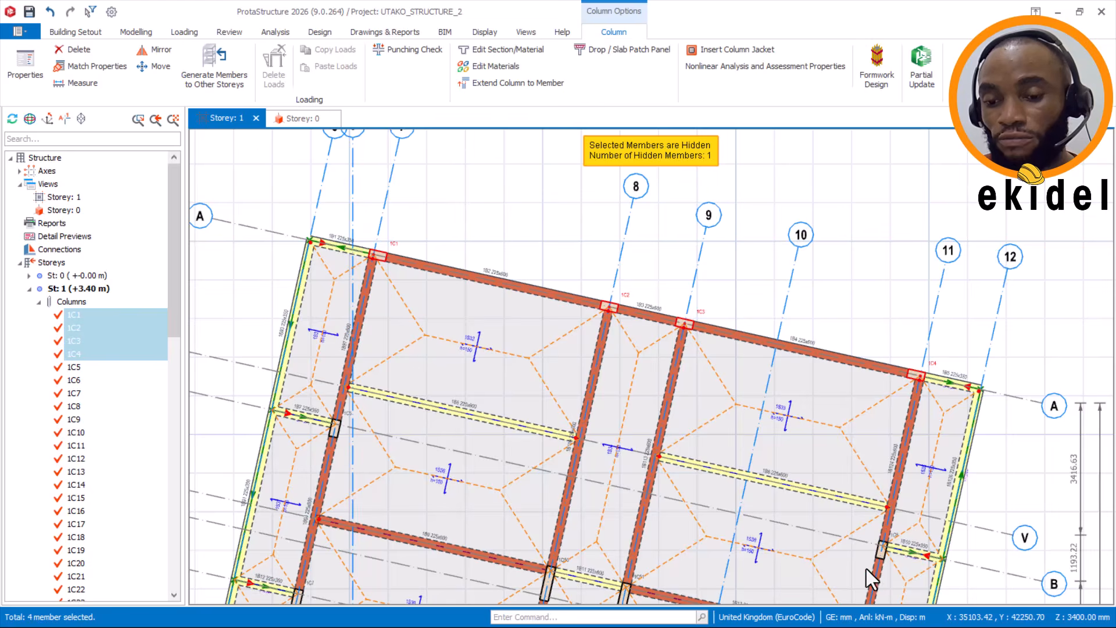
{"action": "scroll", "coordinate": [883, 559], "scroll_direction": "up", "scroll_amount": 5}
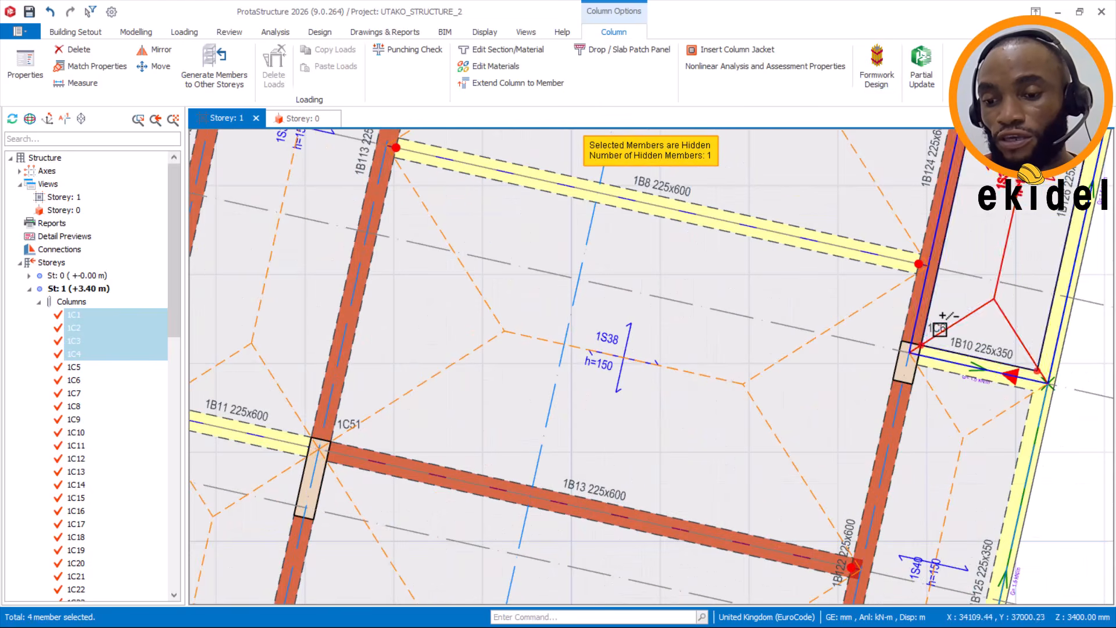
{"action": "left_click", "coordinate": [939, 327]}
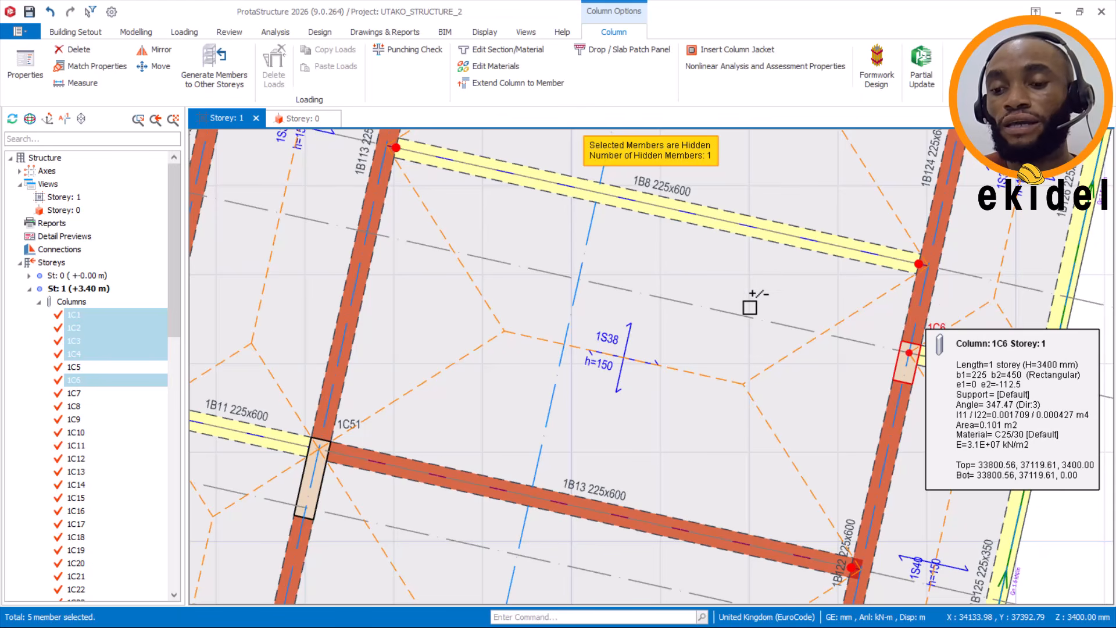
Add columns 1C50 and 1C51 on axis C and column 1C5 on axis 7 to the plan selection.
{"action": "scroll", "coordinate": [807, 378], "scroll_direction": "down", "scroll_amount": 5}
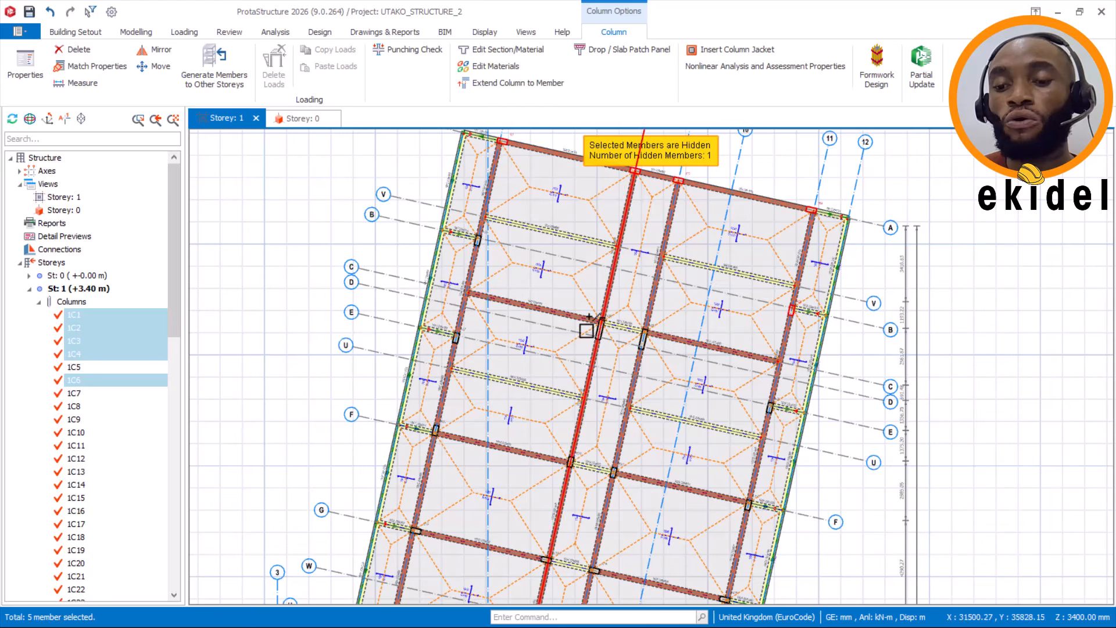
{"action": "scroll", "coordinate": [604, 323], "scroll_direction": "up", "scroll_amount": 5}
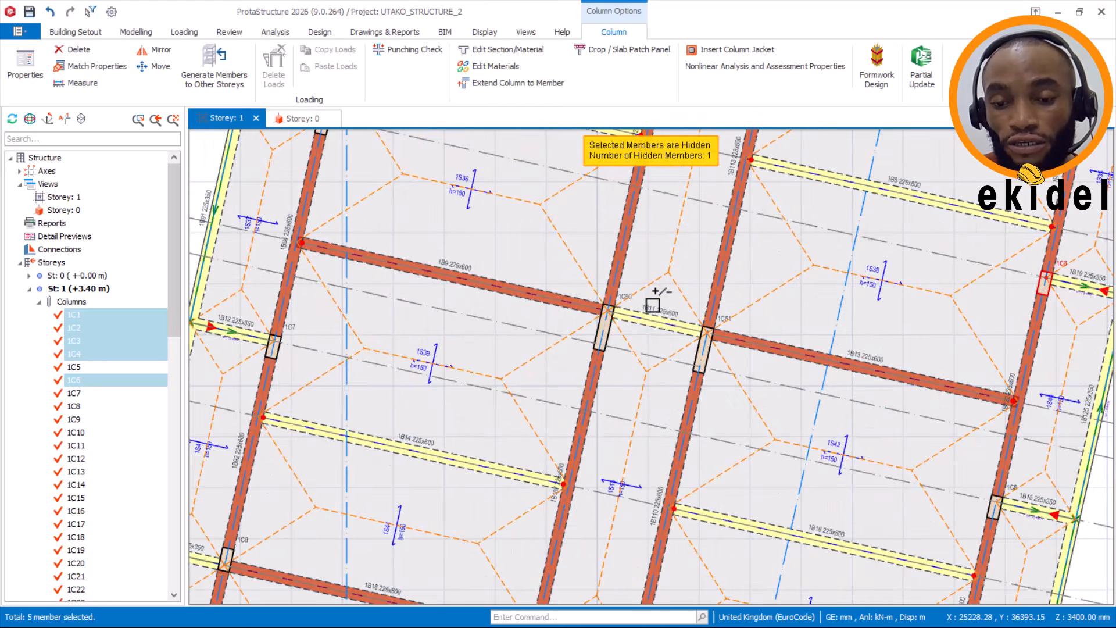
{"action": "left_click", "coordinate": [612, 299]}
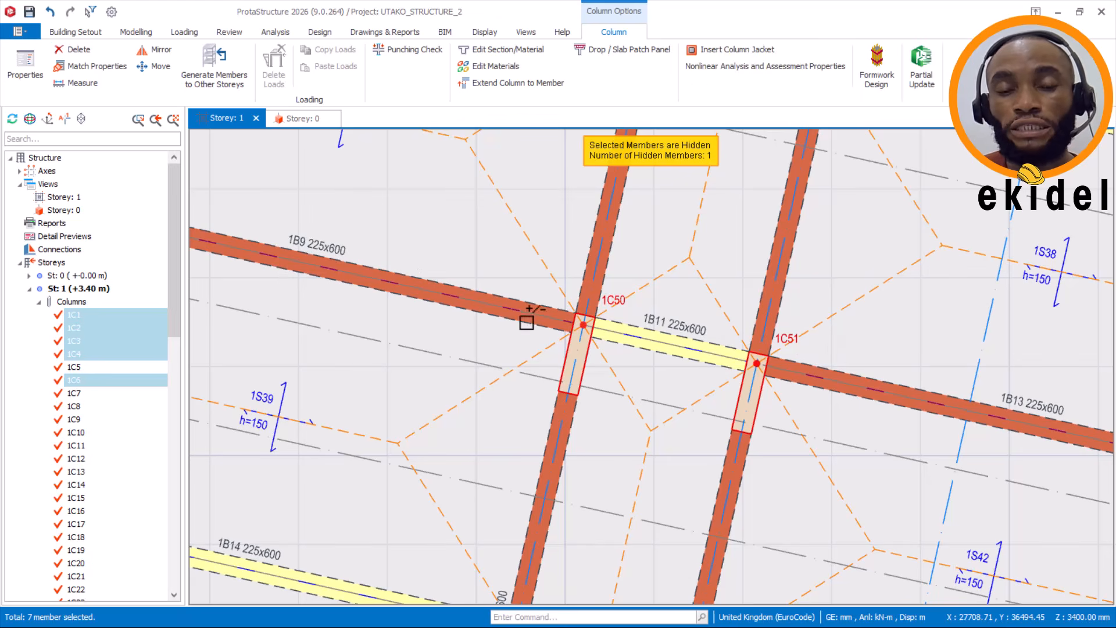
{"action": "scroll", "coordinate": [539, 312], "scroll_direction": "down", "scroll_amount": 3}
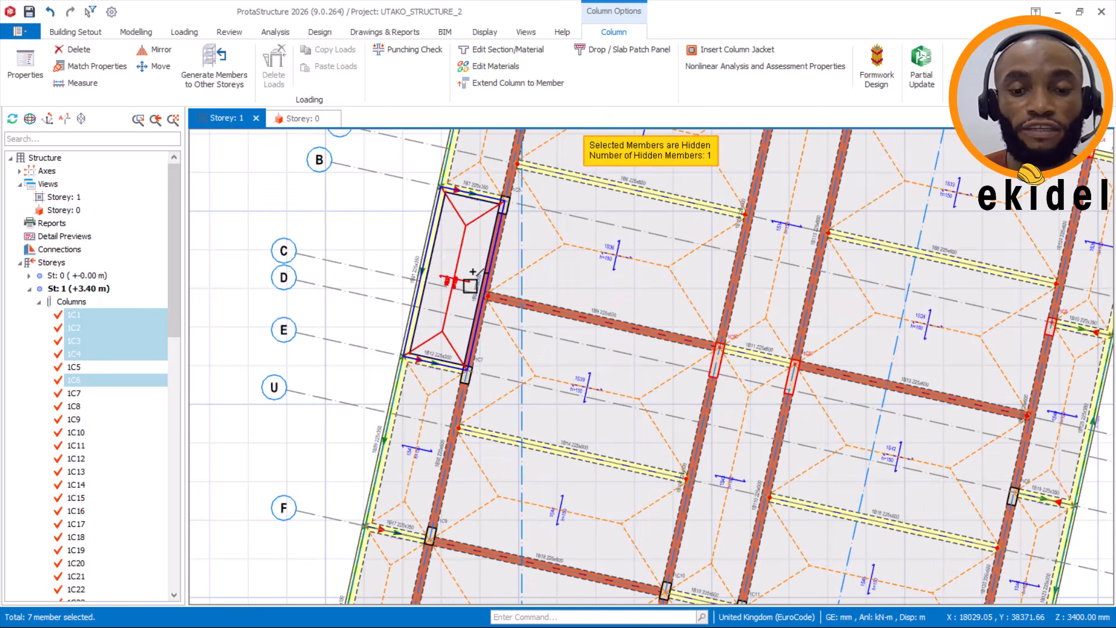
{"action": "scroll", "coordinate": [519, 192], "scroll_direction": "up", "scroll_amount": 3}
{"action": "scroll", "coordinate": [519, 192], "scroll_direction": "up", "scroll_amount": 2}
{"action": "left_click", "coordinate": [483, 220]}
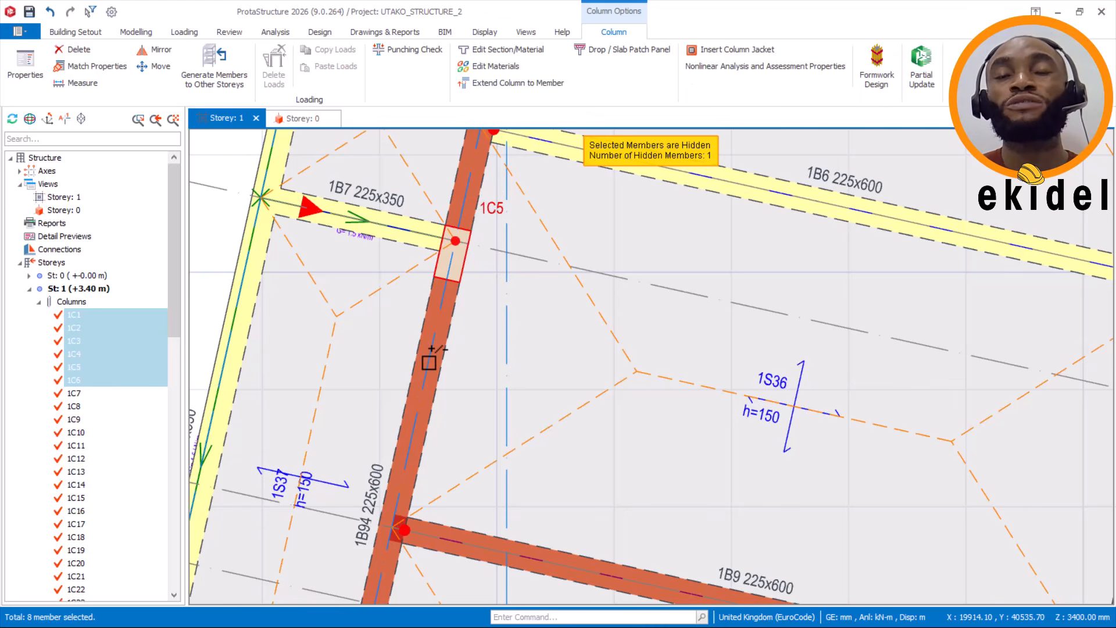
{"action": "mouse_move", "coordinate": [429, 362]}
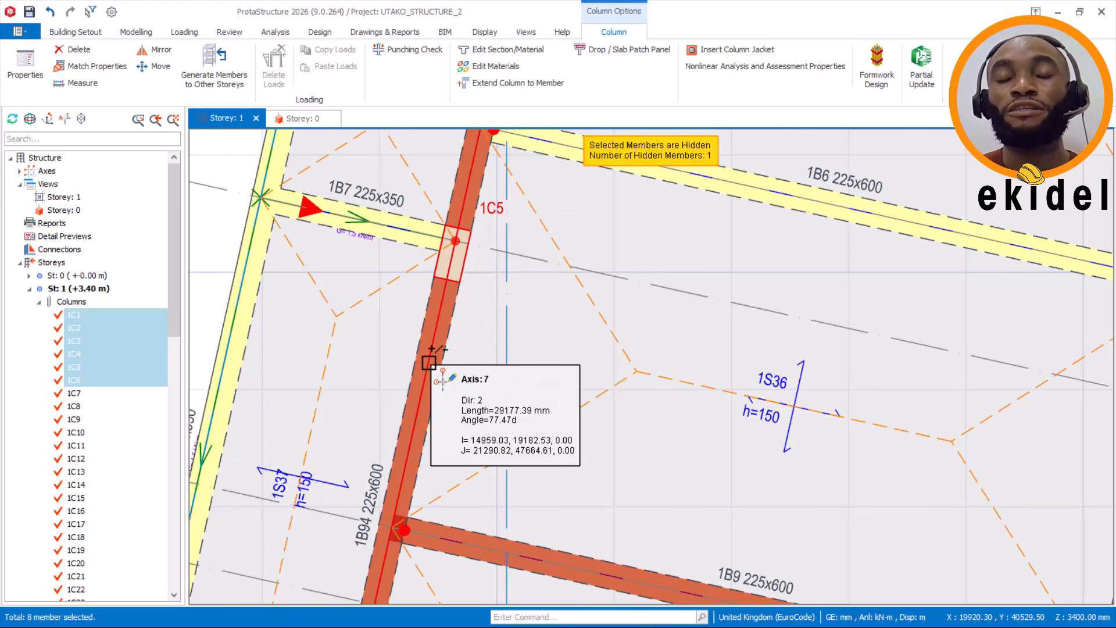
Set the support type of all eight selected columns to Basement Support in the column table and close it.
{"action": "scroll", "coordinate": [445, 357], "scroll_direction": "down", "scroll_amount": 5}
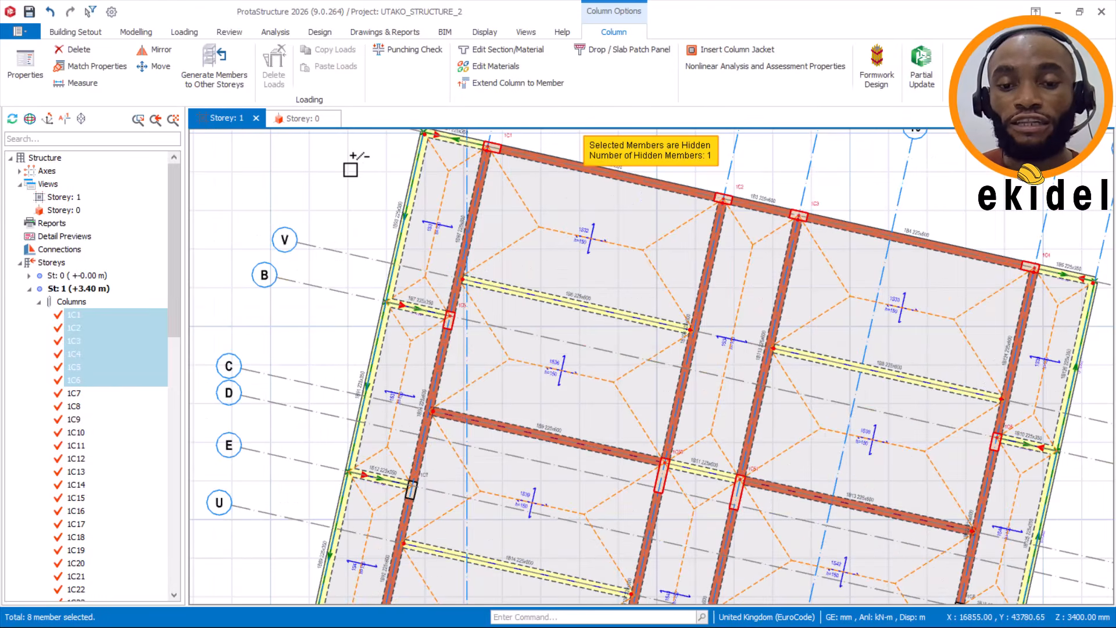
{"action": "right_click", "coordinate": [350, 169]}
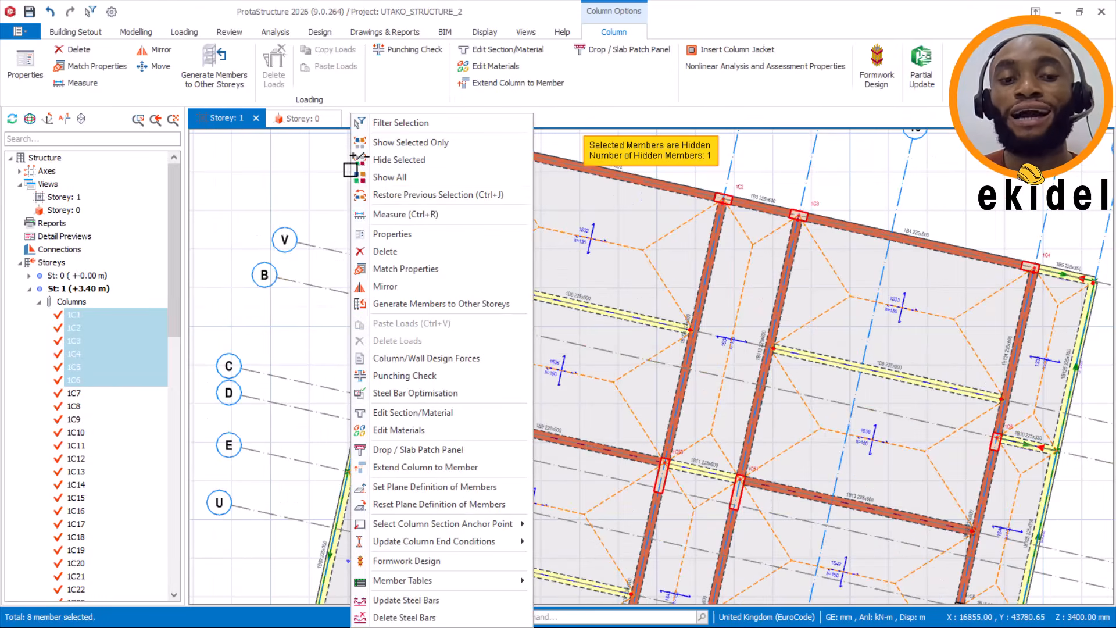
{"action": "left_click", "coordinate": [390, 235]}
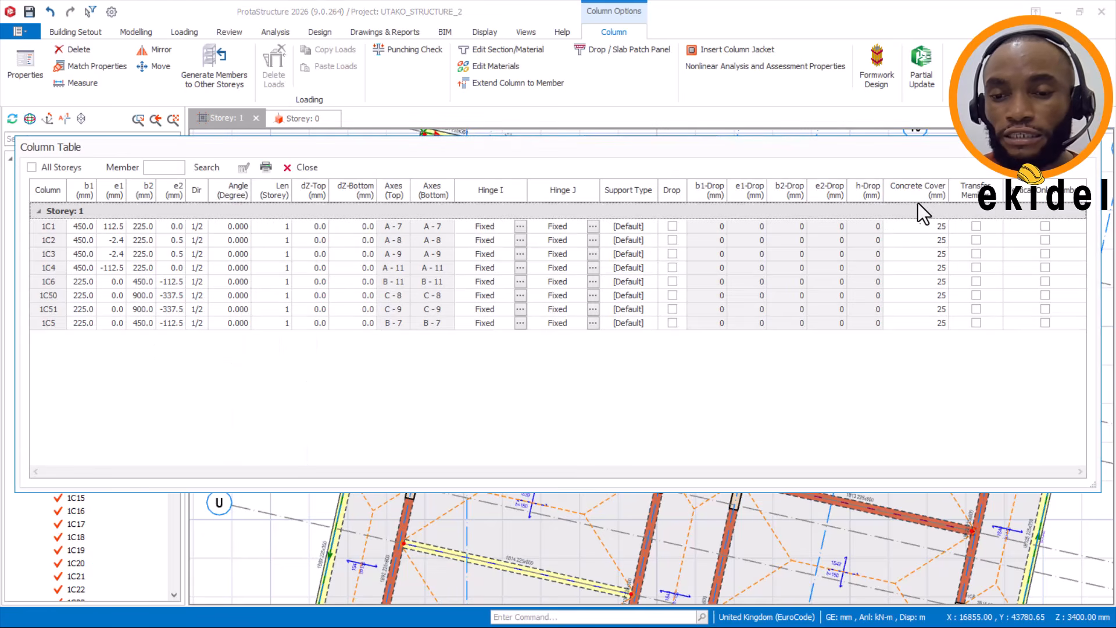
{"action": "left_click", "coordinate": [630, 189]}
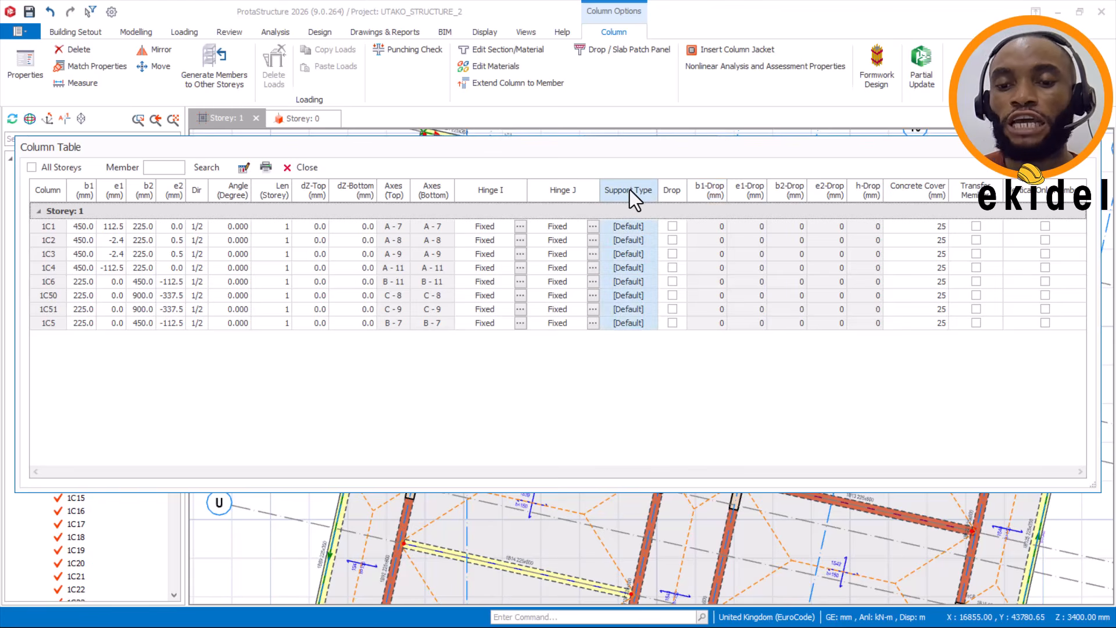
{"action": "left_click", "coordinate": [245, 169]}
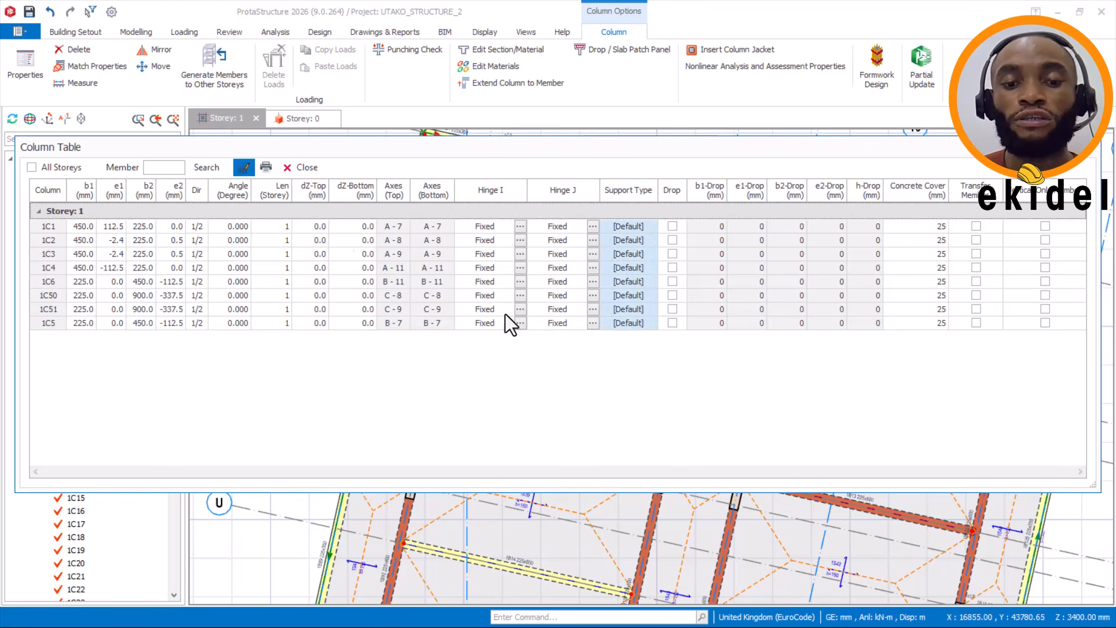
{"action": "left_click", "coordinate": [537, 289]}
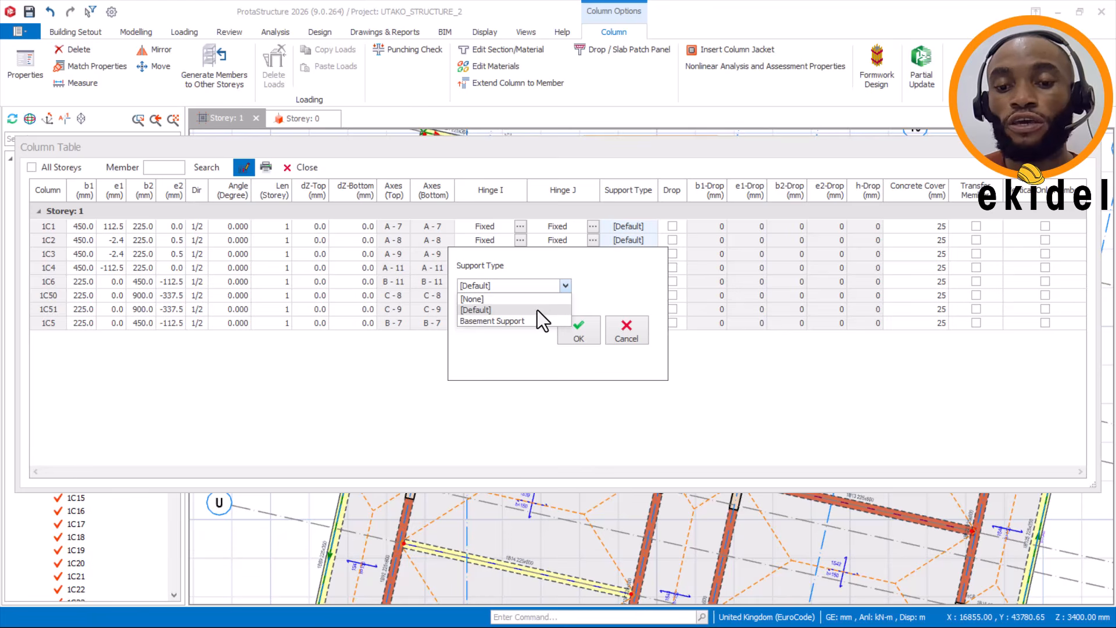
{"action": "left_click", "coordinate": [500, 322]}
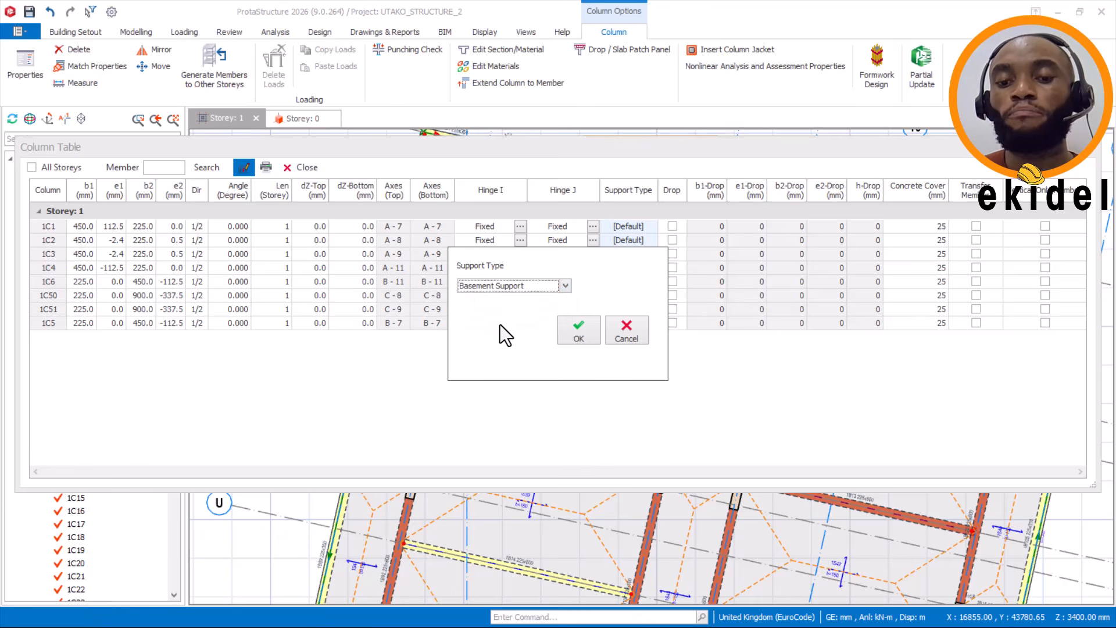
{"action": "left_click", "coordinate": [578, 329]}
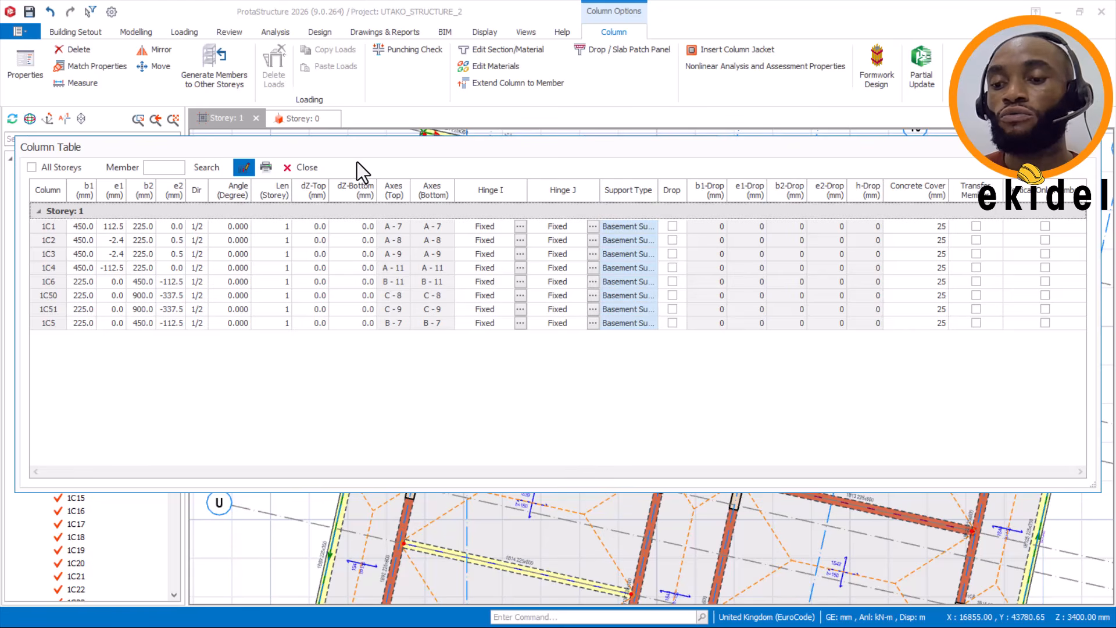
{"action": "left_click", "coordinate": [301, 169]}
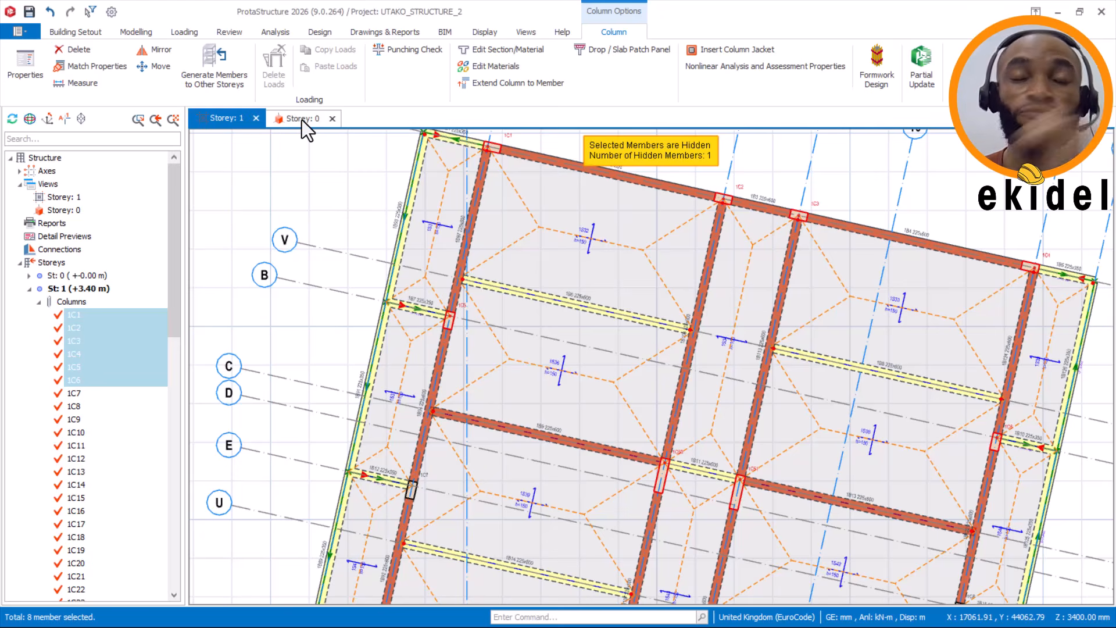
Inspect column 1C2 and the adjoining sub-basement wall in the 3D view, checking the column's length and support.
{"action": "left_click", "coordinate": [301, 120]}
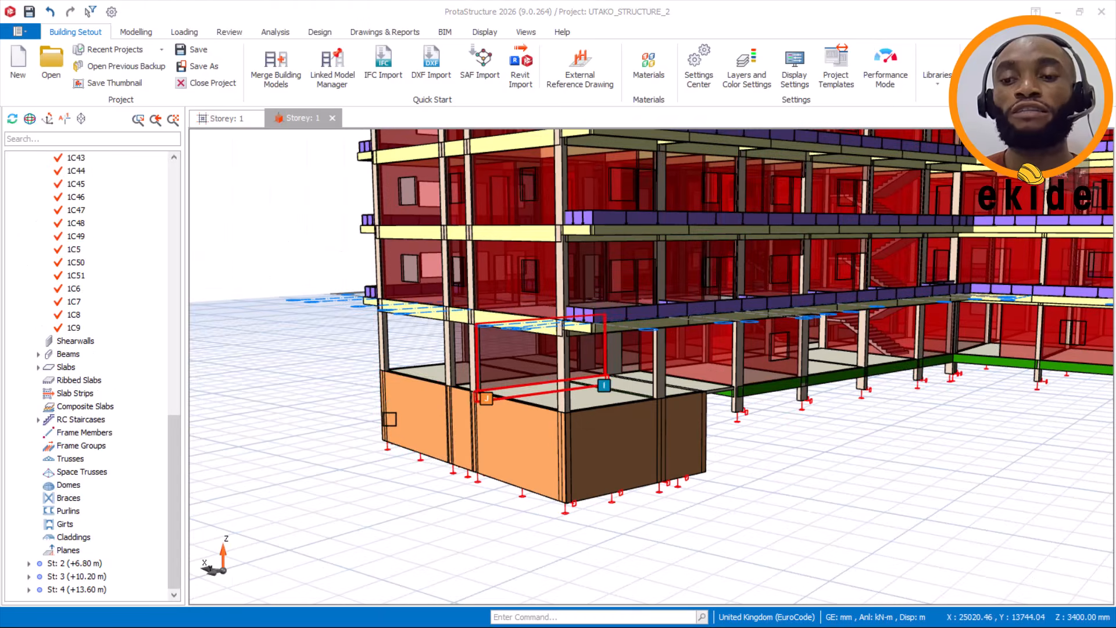
{"action": "scroll", "coordinate": [394, 399], "scroll_direction": "up", "scroll_amount": 1}
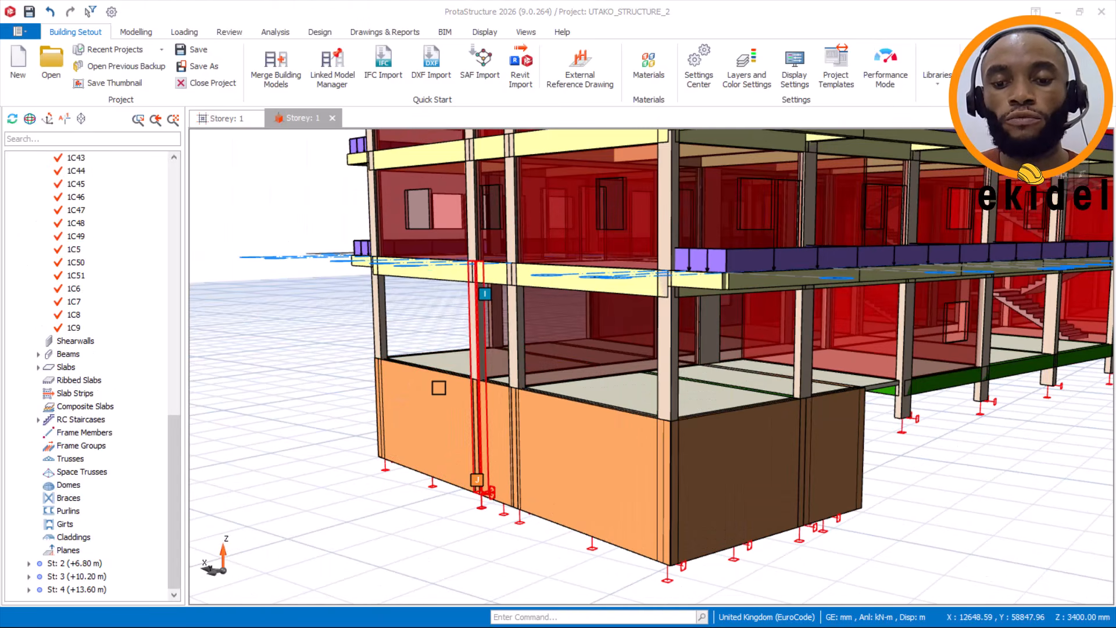
{"action": "scroll", "coordinate": [481, 373], "scroll_direction": "up", "scroll_amount": 1}
{"action": "middle_click_drag", "start_coordinate": [526, 403], "coordinate": [515, 392]}
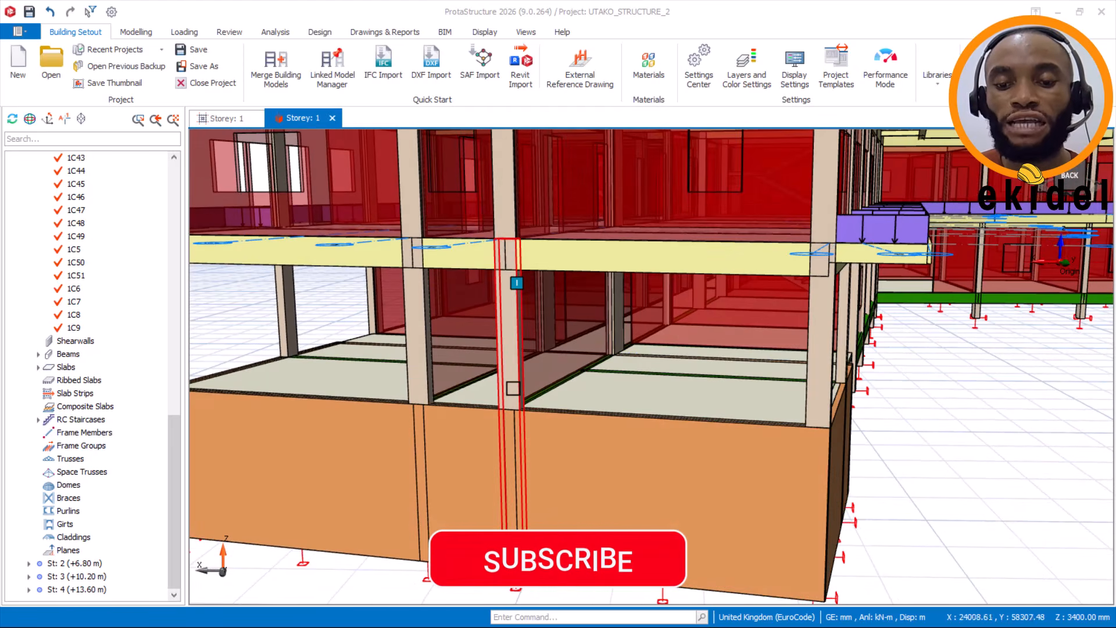
{"action": "left_click", "coordinate": [508, 446]}
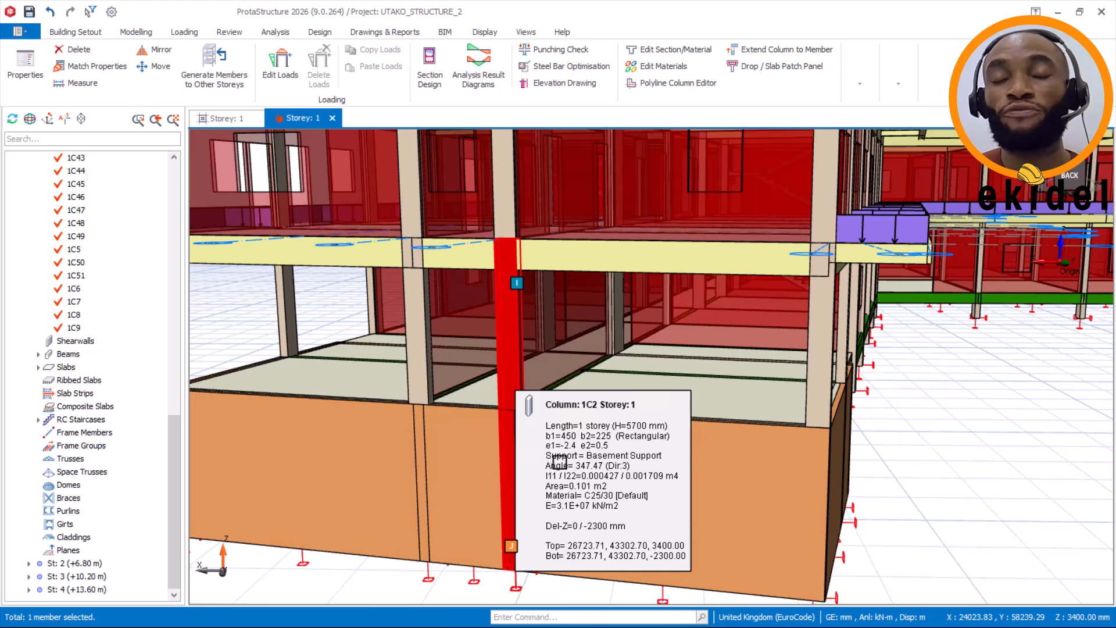
{"action": "scroll", "coordinate": [573, 460], "scroll_direction": "down", "scroll_amount": 1}
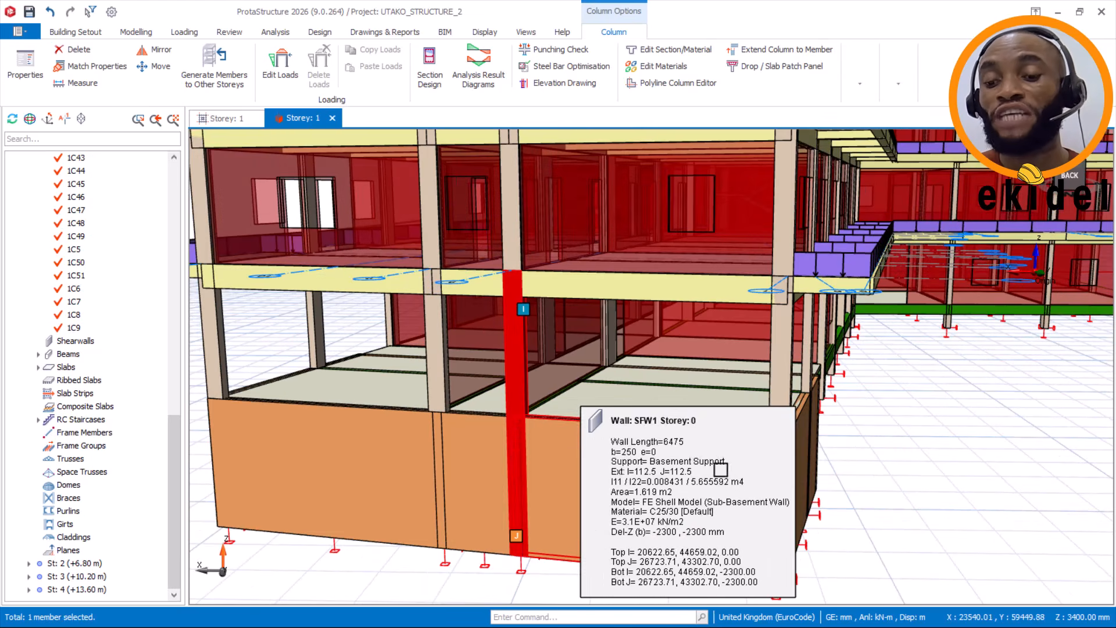
Examine the sub-basement block from its other side, checking column 1C50 and the wall bases.
{"action": "scroll", "coordinate": [578, 460], "scroll_direction": "down", "scroll_amount": 2}
{"action": "middle_click_drag", "start_coordinate": [577, 460], "coordinate": [333, 378]}
{"action": "scroll", "coordinate": [607, 420], "scroll_direction": "down", "scroll_amount": 2}
{"action": "middle_click_drag", "start_coordinate": [571, 438], "coordinate": [653, 433]}
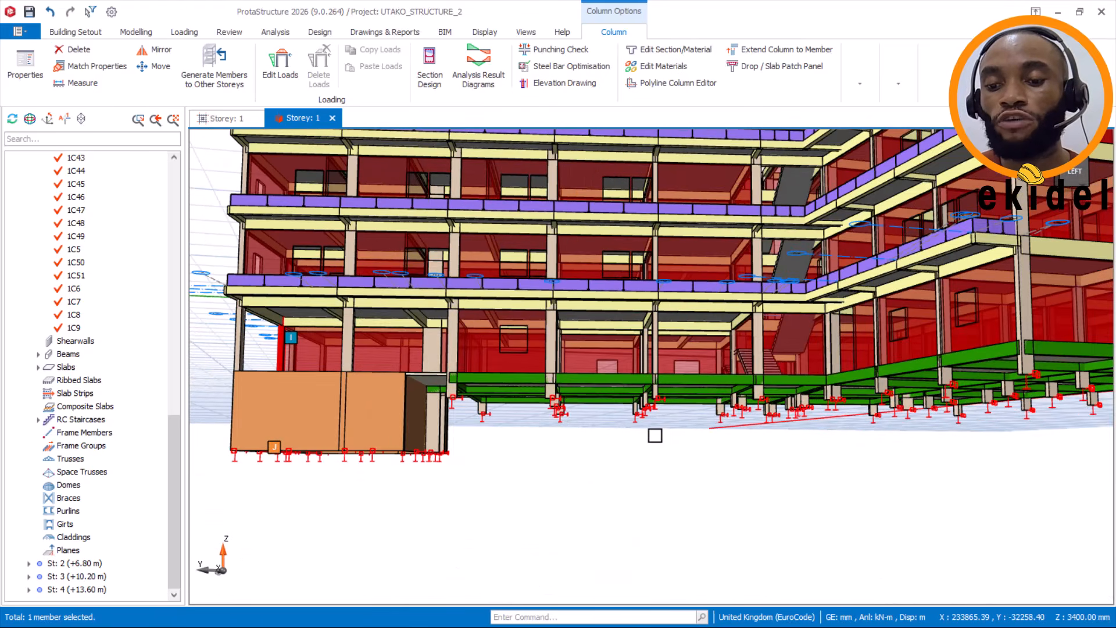
{"action": "middle_click_drag", "start_coordinate": [723, 467], "coordinate": [762, 471]}
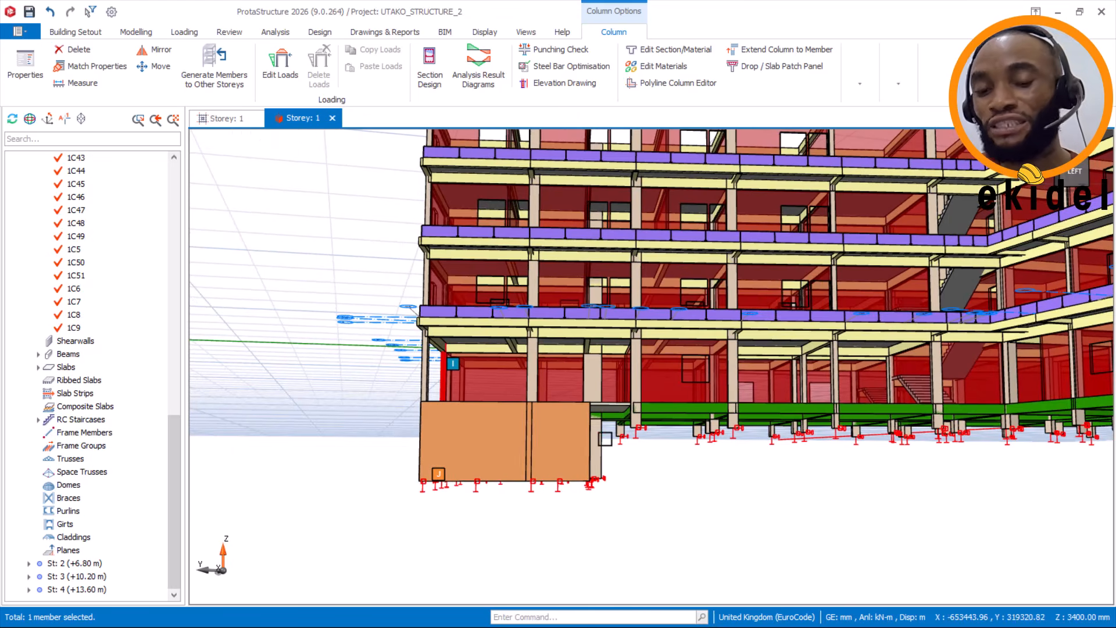
{"action": "mouse_move", "coordinate": [604, 438]}
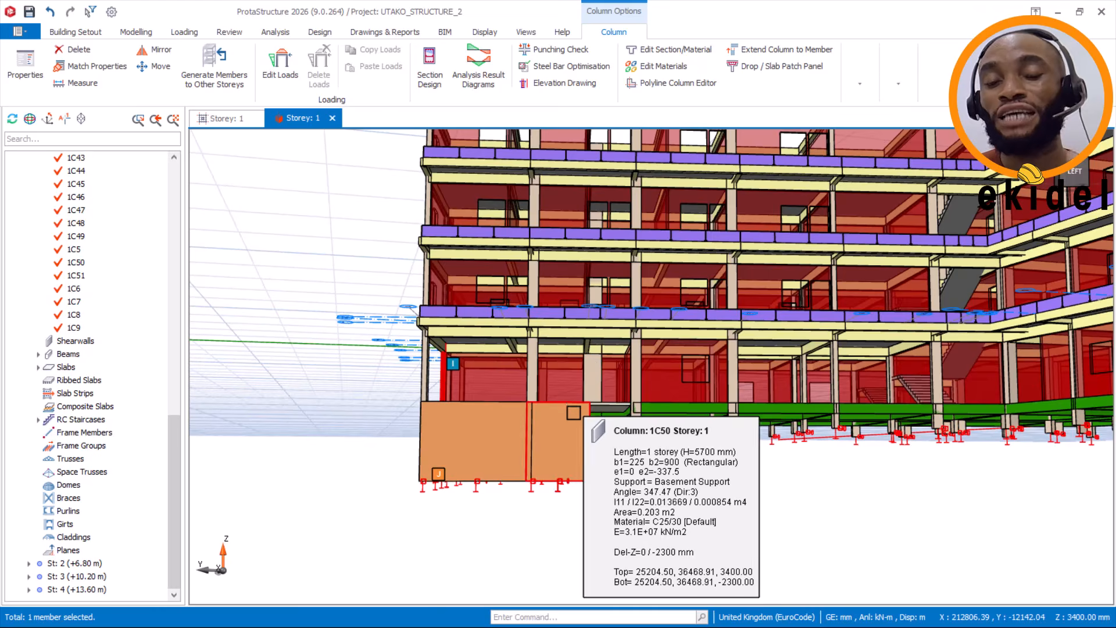
{"action": "scroll", "coordinate": [518, 422], "scroll_direction": "up", "scroll_amount": 2}
{"action": "middle_click_drag", "start_coordinate": [517, 423], "coordinate": [518, 436], "text": "shift"}
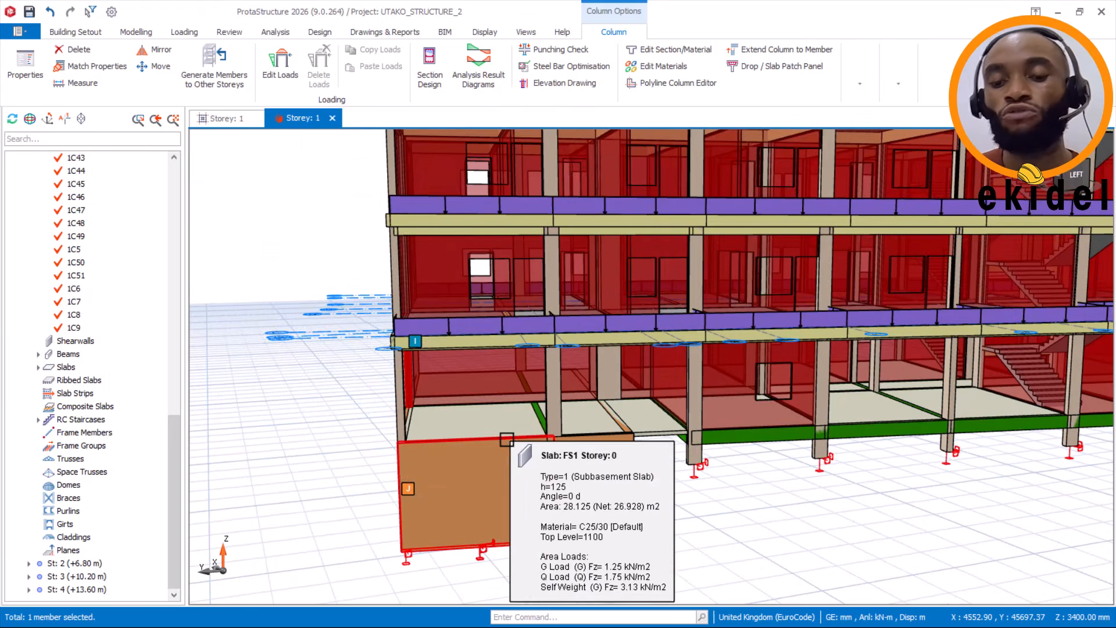
Switch the 3D view to storey 0 and highlight the sub-basement walls SFW1, SFW10, SFW2 and SFW3 one by one.
{"action": "left_click_drag", "start_coordinate": [173, 453], "coordinate": [177, 198]}
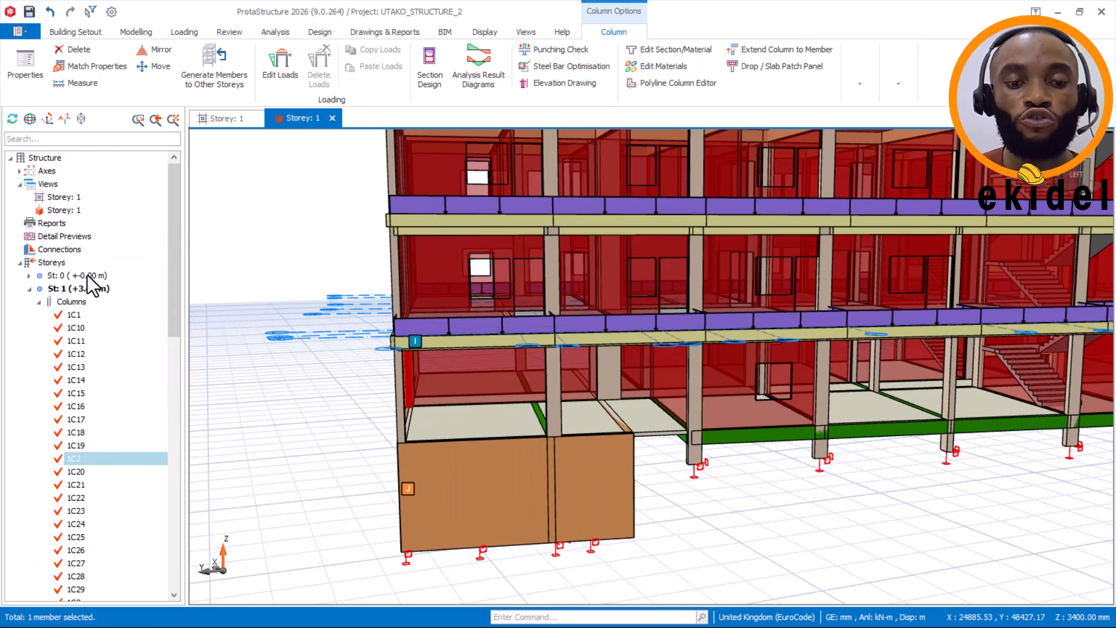
{"action": "double_click", "coordinate": [88, 276]}
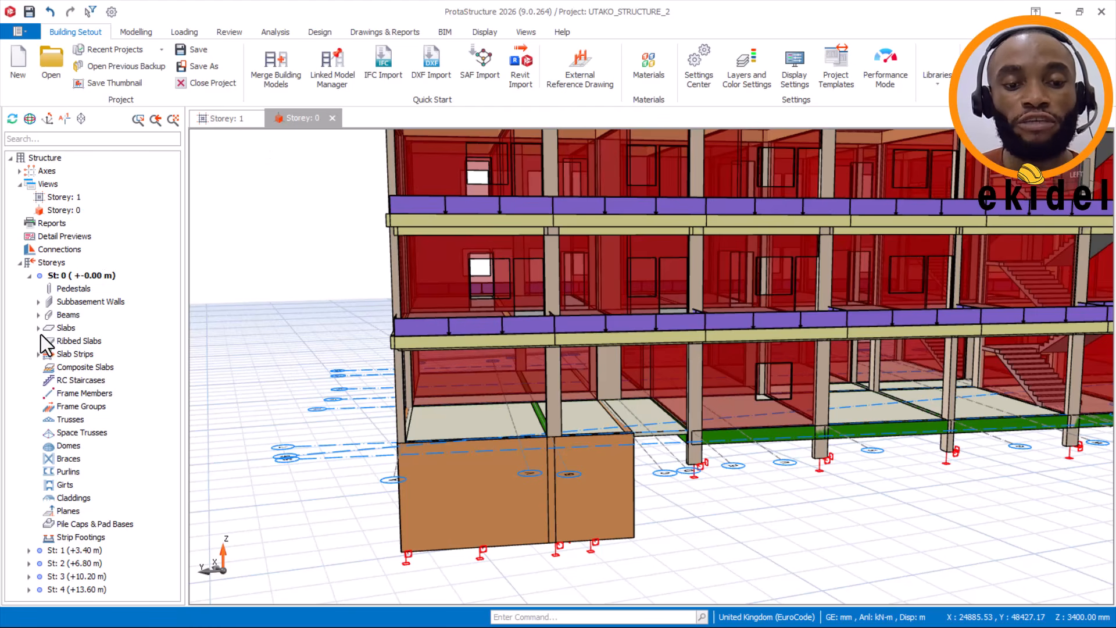
{"action": "left_click", "coordinate": [39, 302]}
{"action": "left_click", "coordinate": [79, 316]}
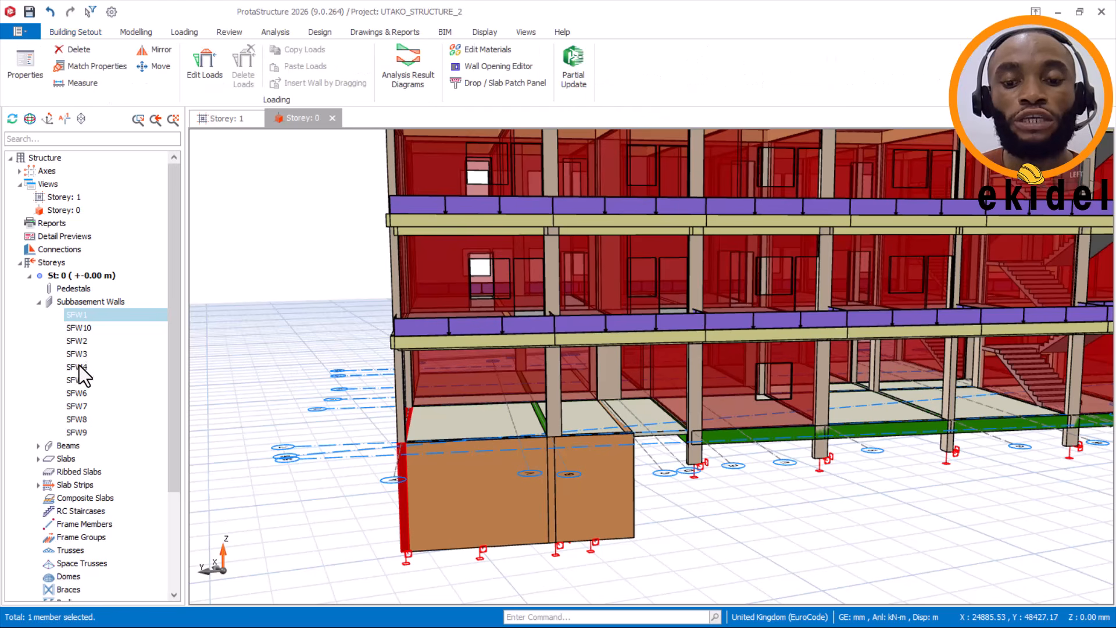
{"action": "key", "text": "Down"}
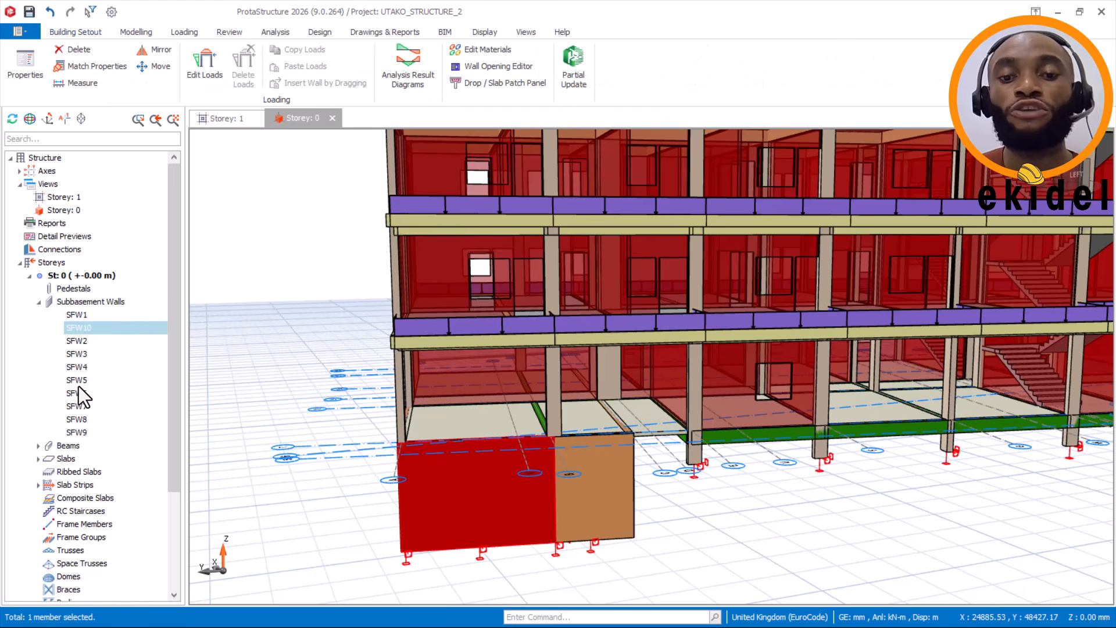
{"action": "key", "text": "Down"}
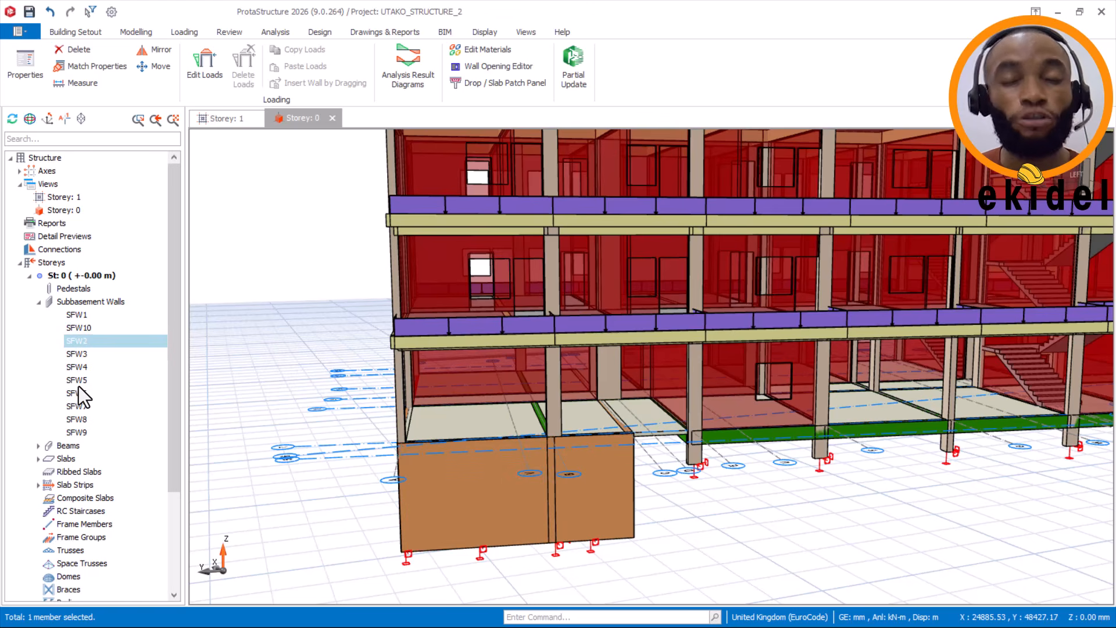
{"action": "key", "text": "Down"}
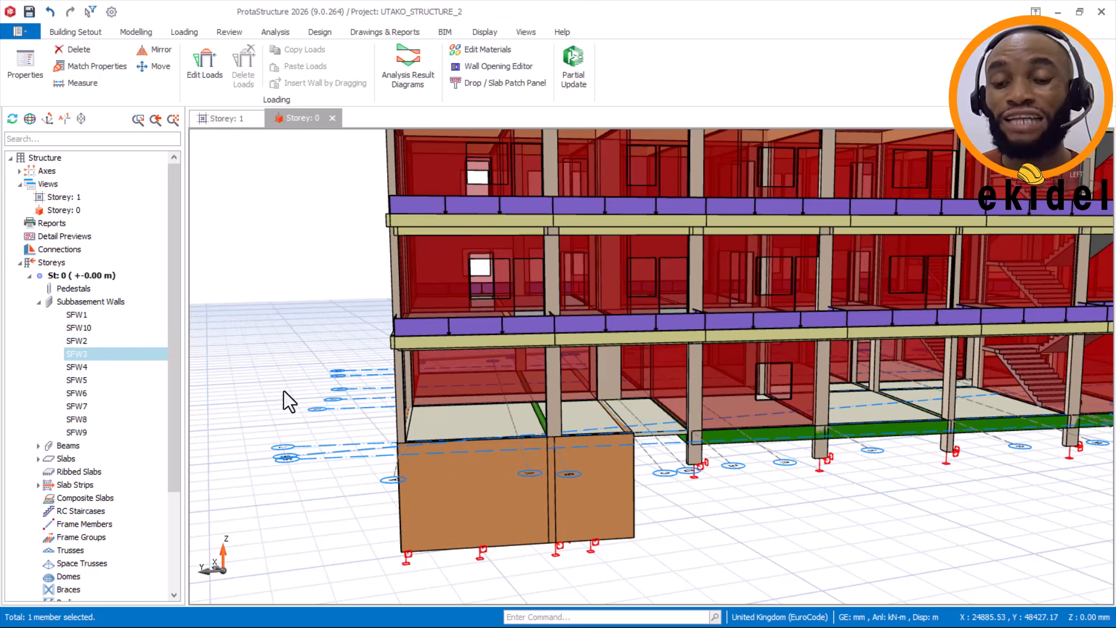
Highlight sub-basement walls SFW4 and SFW5, check wall SFW9 in the 3D view, and clear the selection.
{"action": "key", "text": "Down"}
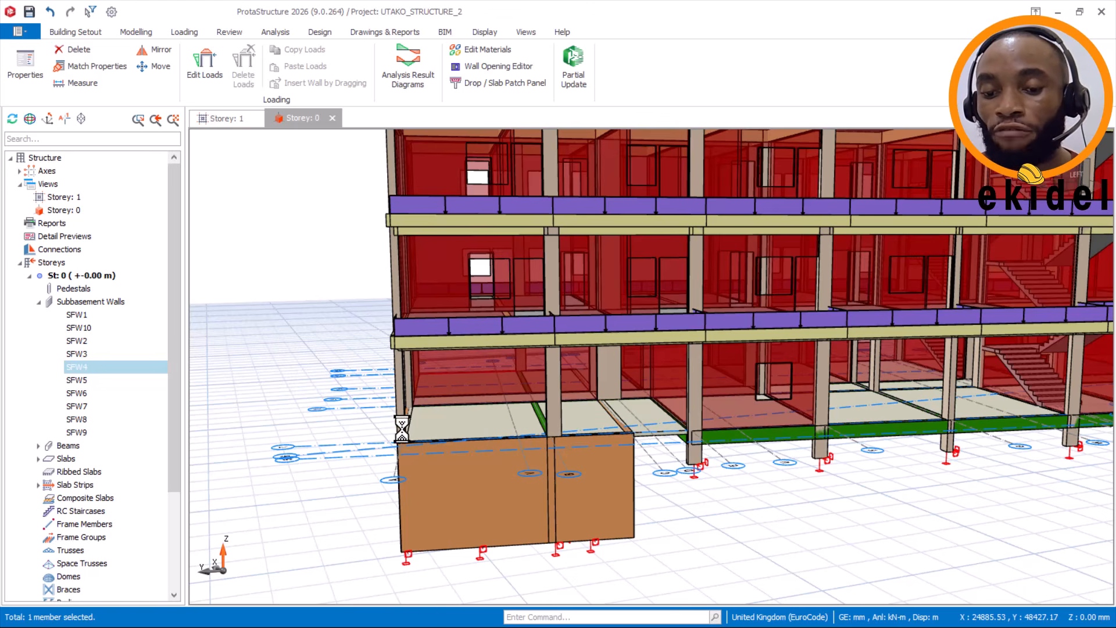
{"action": "key", "text": "Down"}
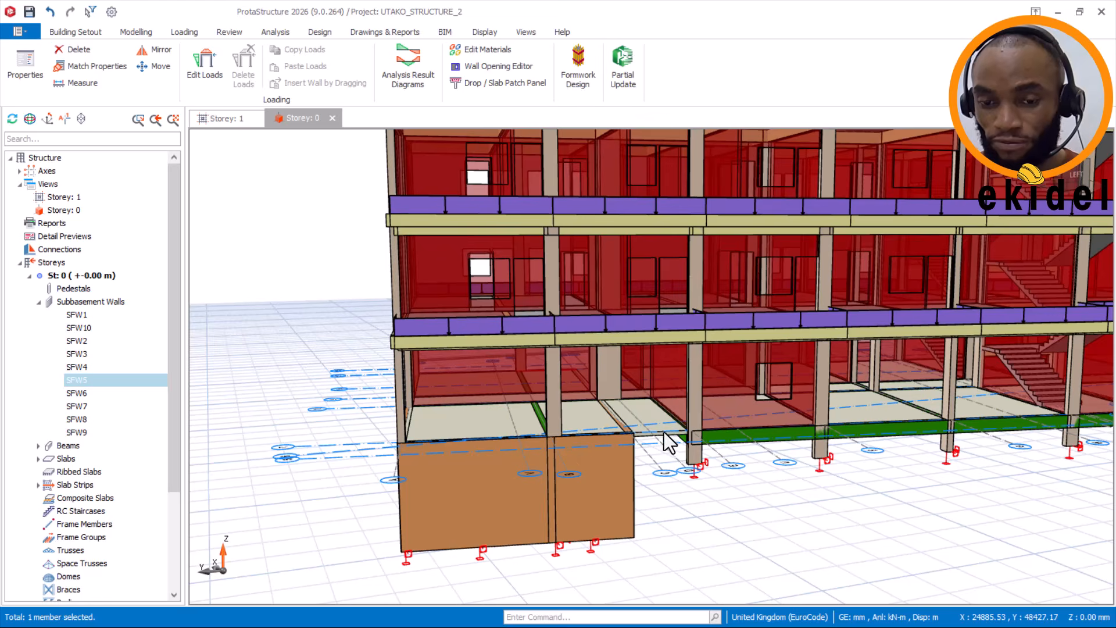
{"action": "scroll", "coordinate": [668, 444], "scroll_direction": "up", "scroll_amount": 2}
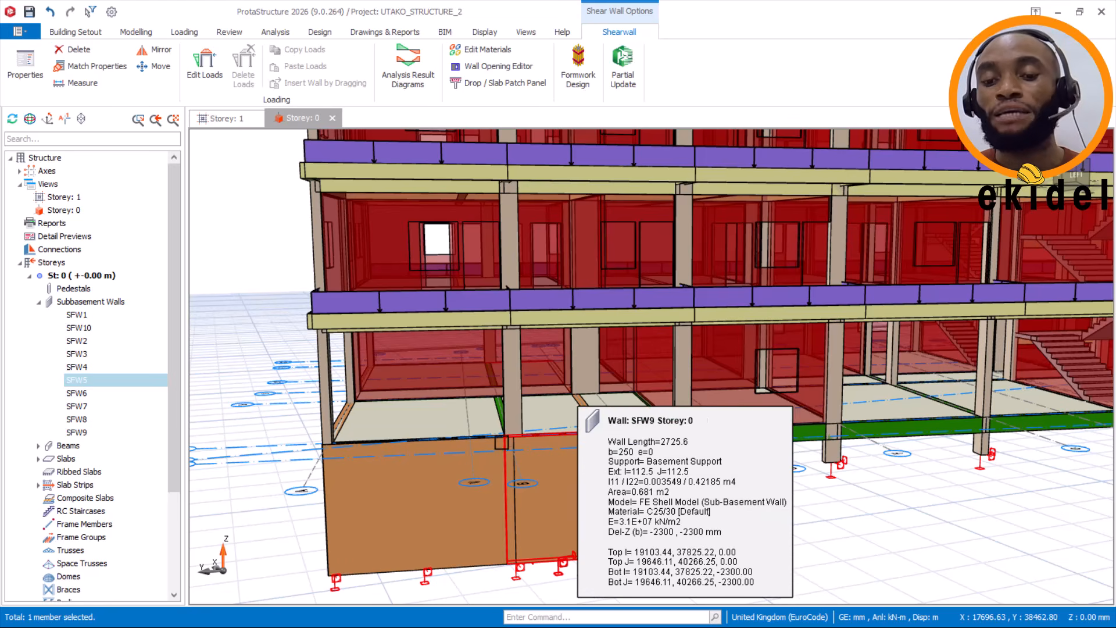
{"action": "middle_click_drag", "start_coordinate": [465, 451], "coordinate": [458, 452]}
{"action": "right_click_drag", "start_coordinate": [459, 453], "coordinate": [441, 486]}
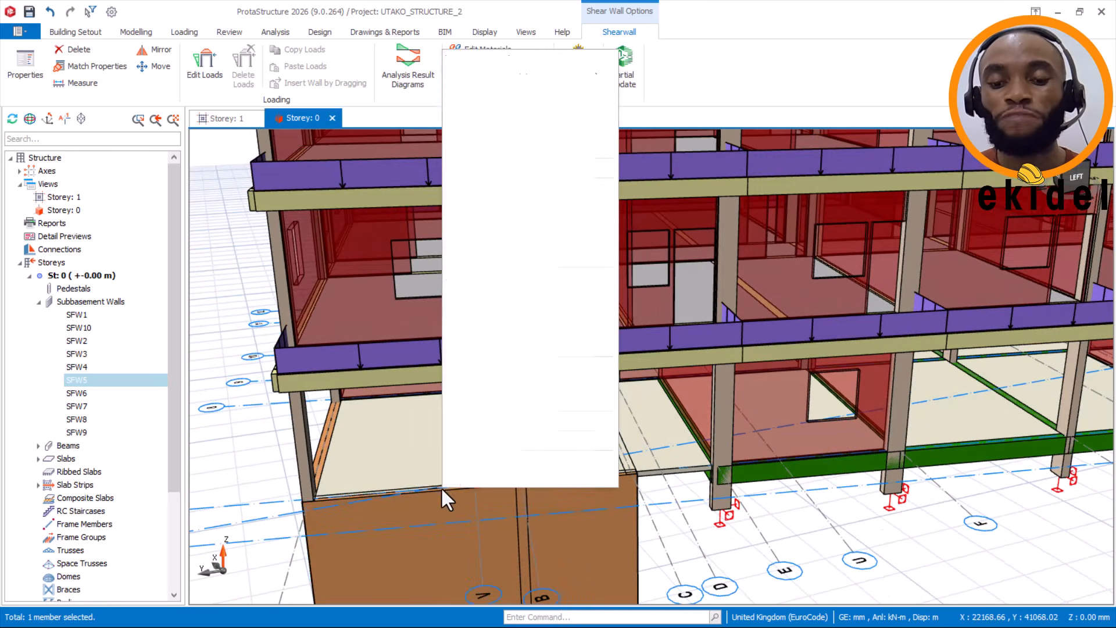
{"action": "left_click", "coordinate": [687, 540]}
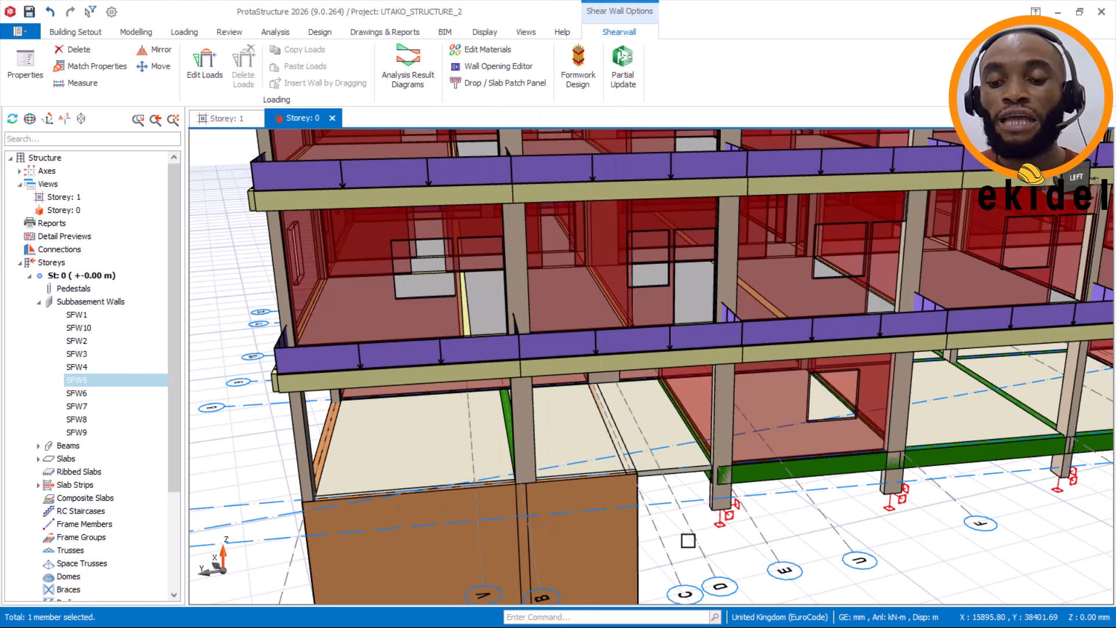
{"action": "left_click", "coordinate": [723, 486]}
{"action": "key", "text": "Escape"}
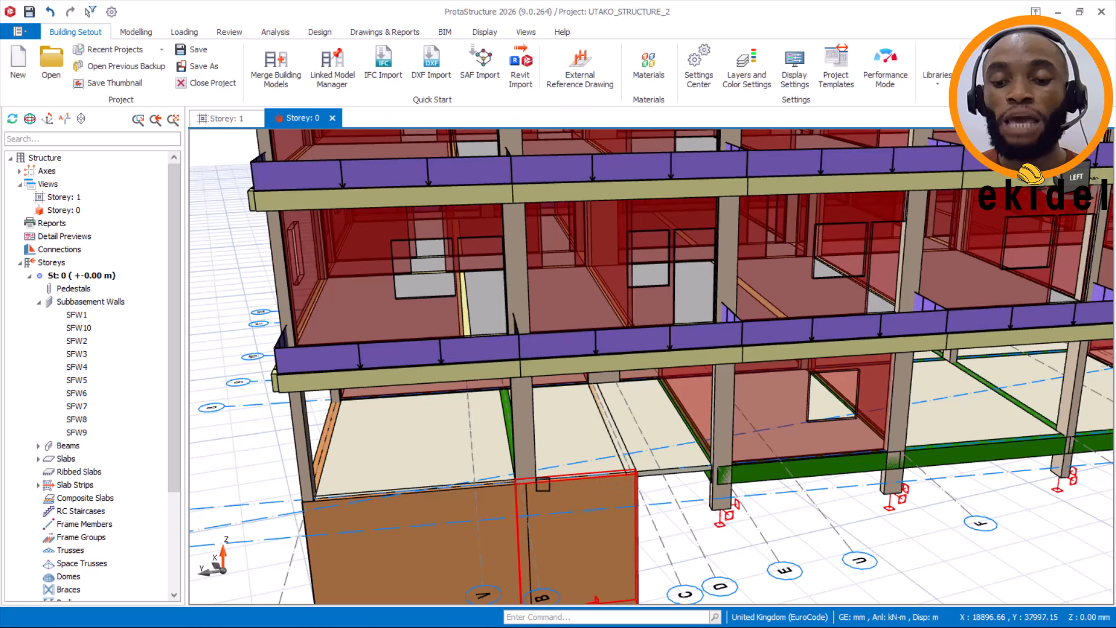
Examine the outer faces of the sub-basement block, checking the properties of walls SFW2 and SFW10.
{"action": "mouse_move", "coordinate": [523, 484]}
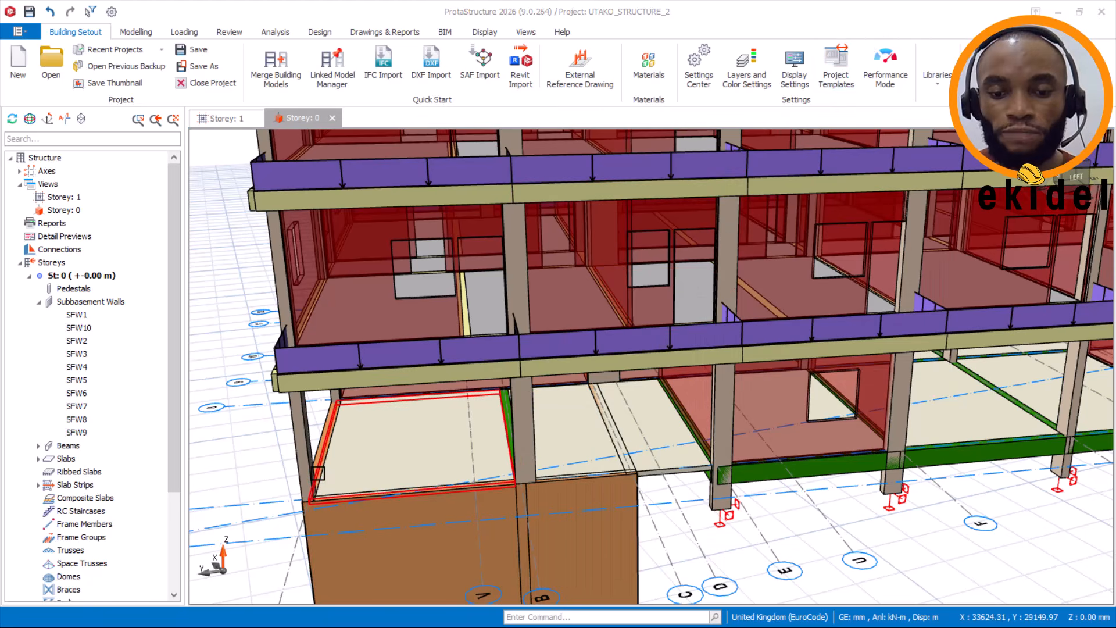
{"action": "middle_click_drag", "start_coordinate": [302, 476], "coordinate": [538, 369]}
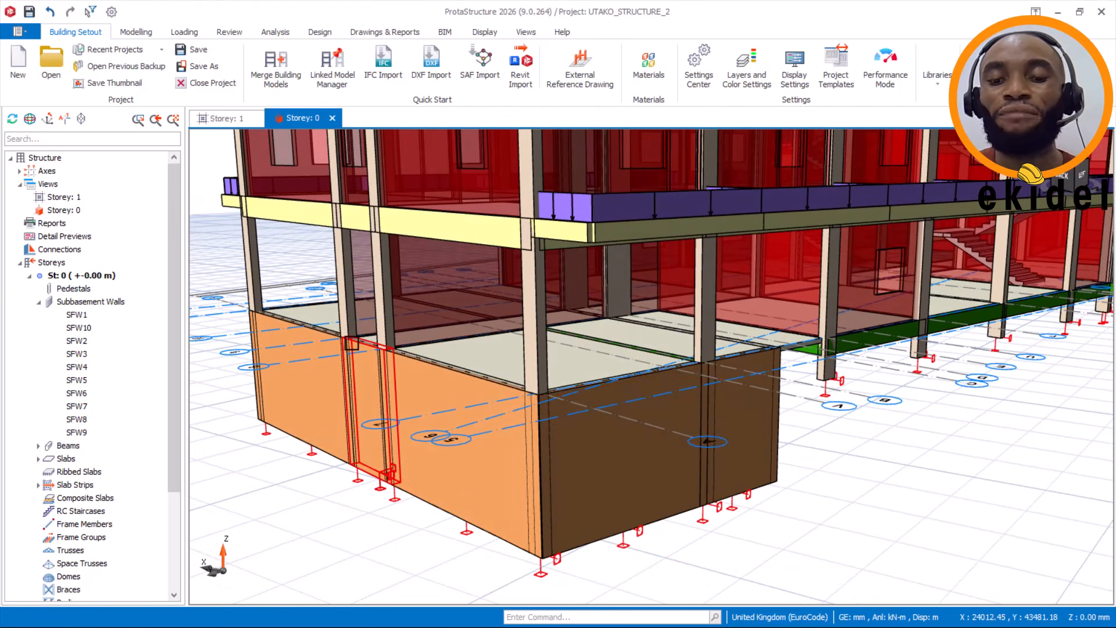
{"action": "mouse_move", "coordinate": [350, 343]}
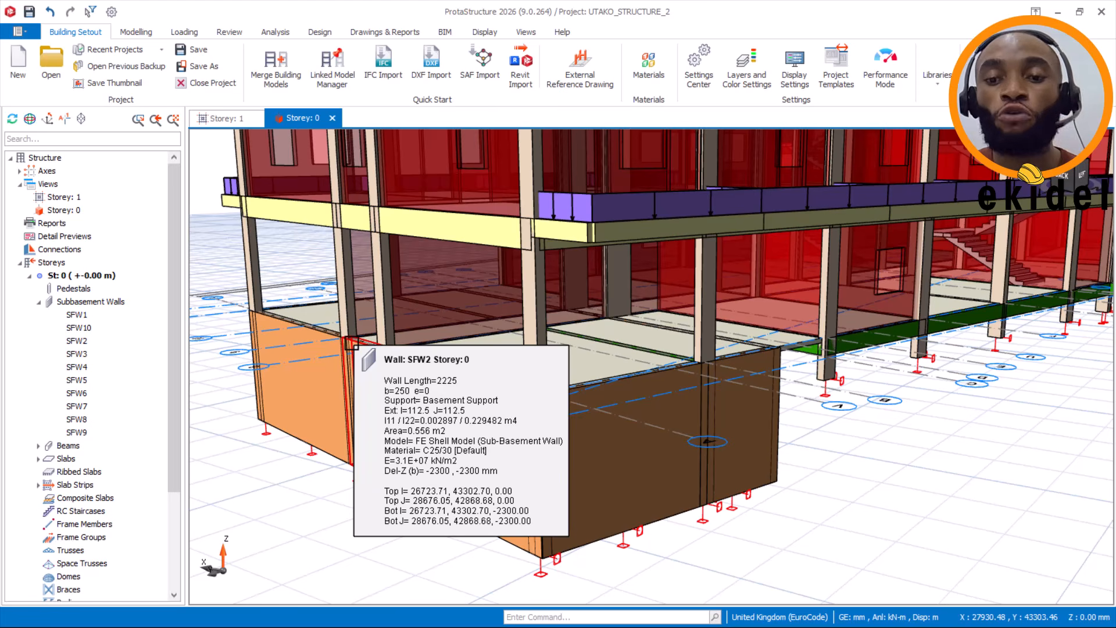
{"action": "scroll", "coordinate": [351, 343], "scroll_direction": "down", "scroll_amount": 1}
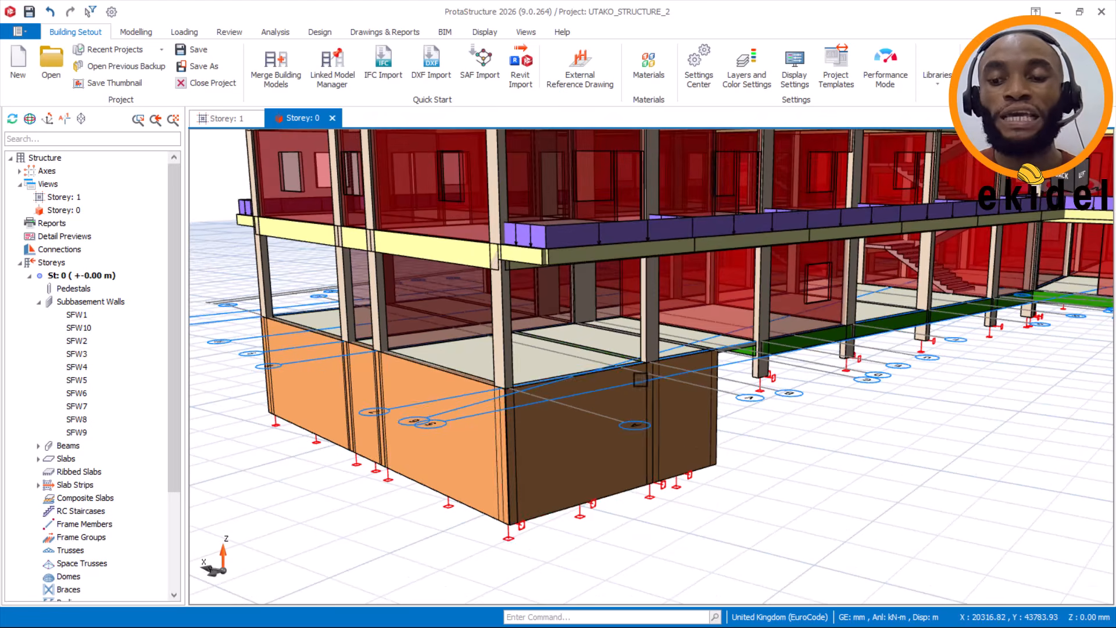
{"action": "middle_click_drag", "start_coordinate": [648, 388], "coordinate": [536, 431]}
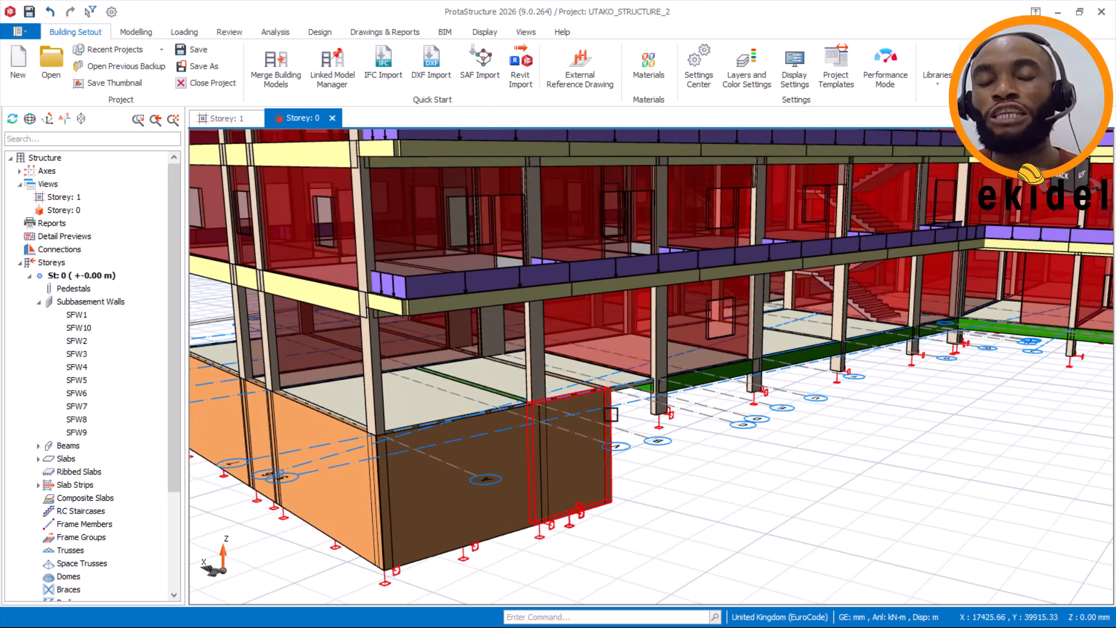
{"action": "middle_click_drag", "start_coordinate": [641, 417], "coordinate": [581, 424]}
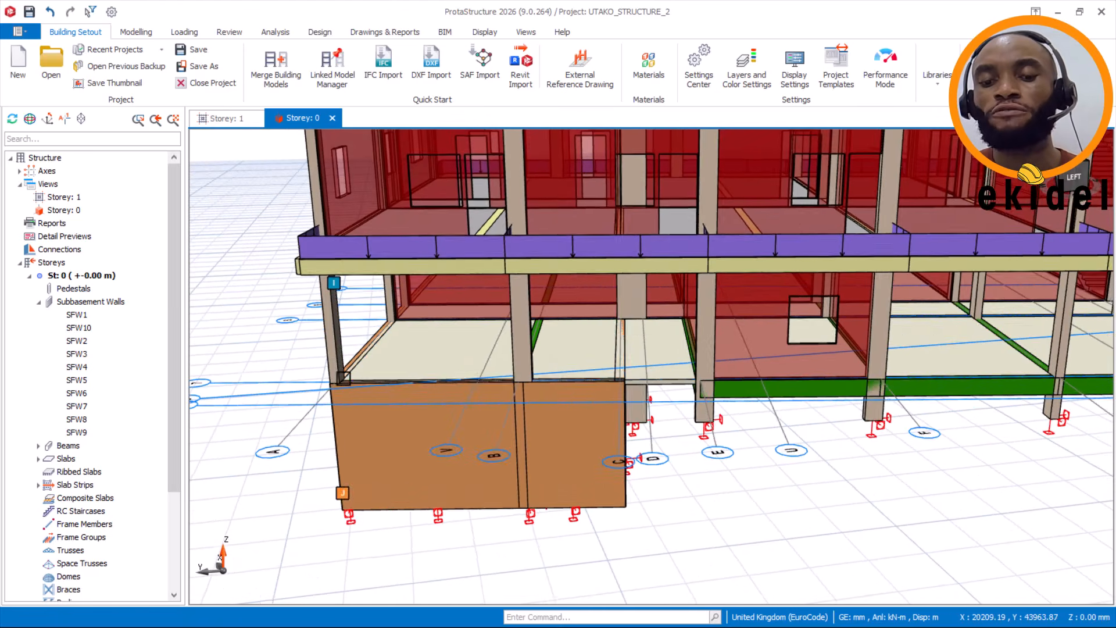
{"action": "scroll", "coordinate": [349, 377], "scroll_direction": "up", "scroll_amount": 2}
{"action": "mouse_move", "coordinate": [370, 346]}
{"action": "mouse_move", "coordinate": [390, 384]}
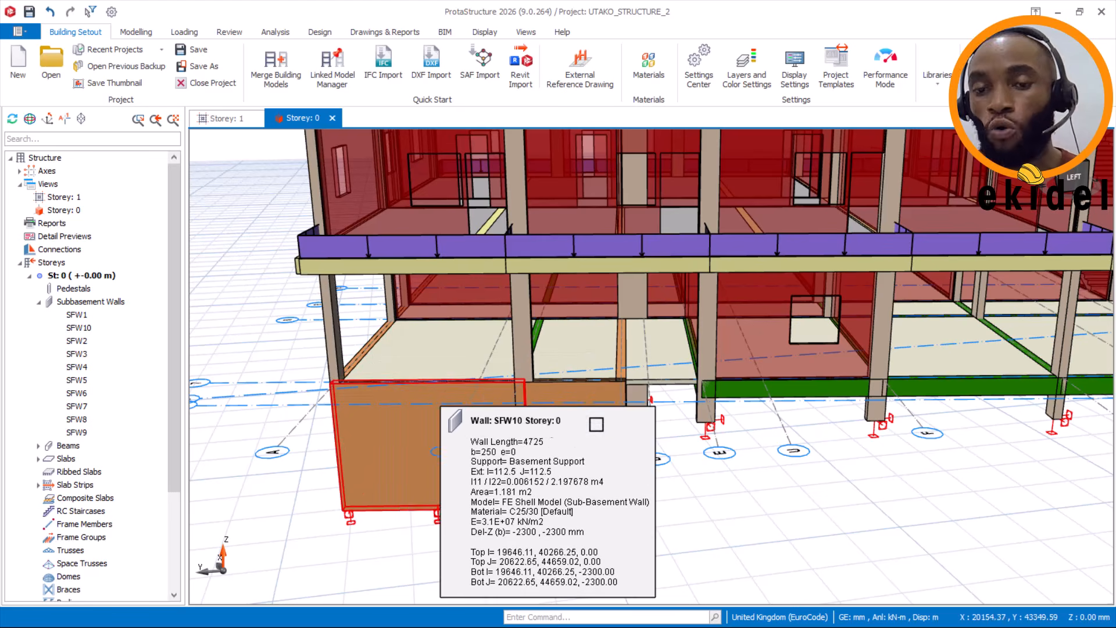
Inspect sub-basement beam FB56 and its infill wall beside the sub-basement block, checking the beam's section and loads.
{"action": "scroll", "coordinate": [581, 407], "scroll_direction": "up", "scroll_amount": 3}
{"action": "scroll", "coordinate": [561, 382], "scroll_direction": "up", "scroll_amount": 3}
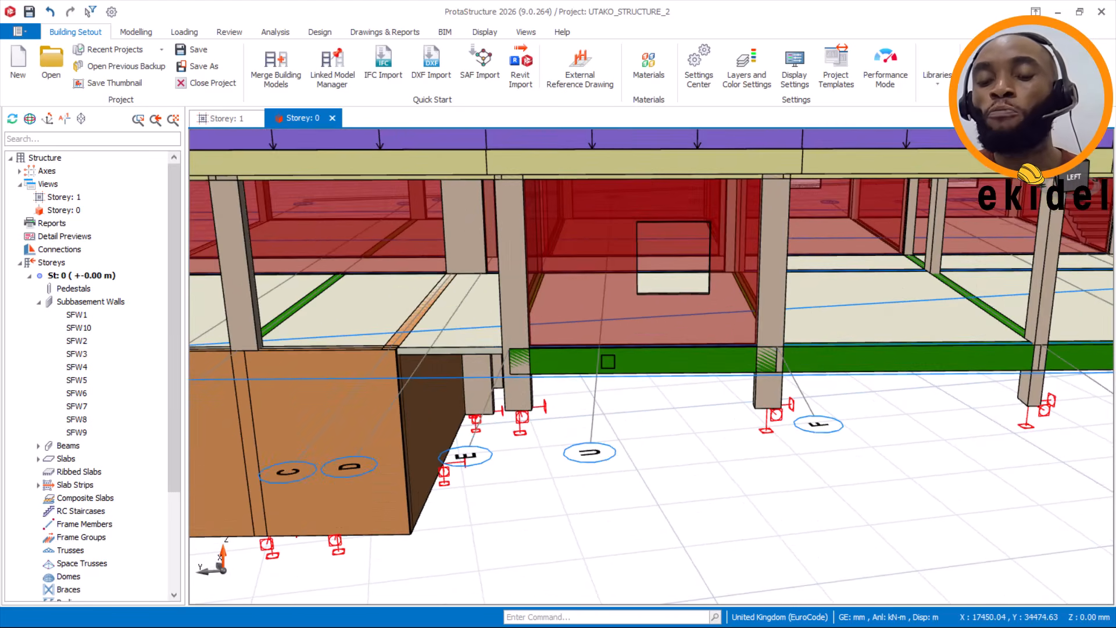
{"action": "mouse_move", "coordinate": [627, 357]}
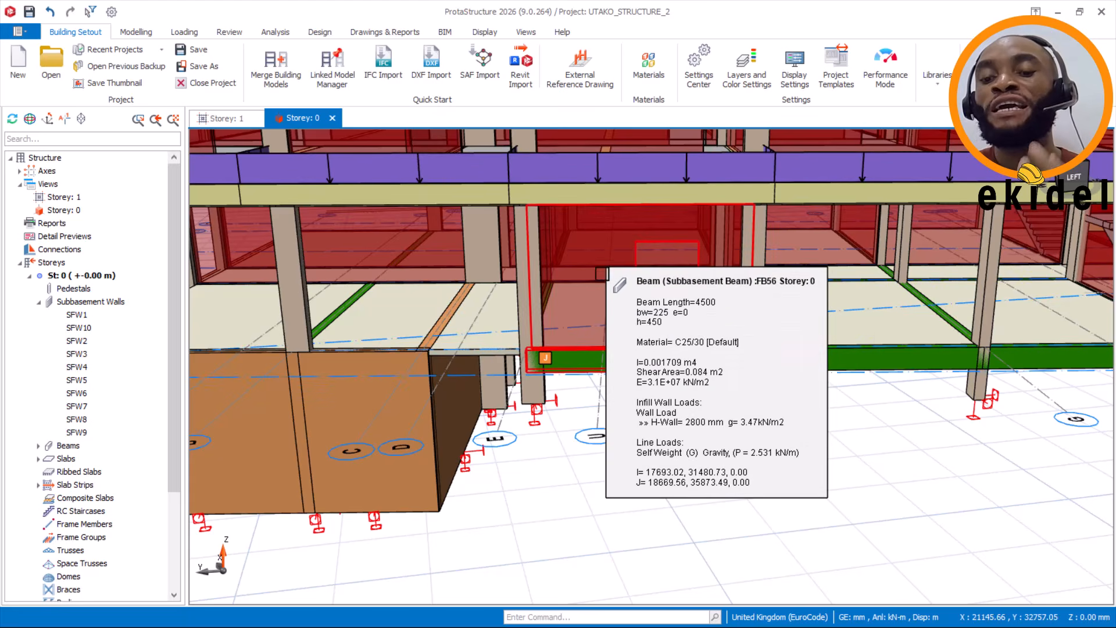
{"action": "scroll", "coordinate": [593, 324], "scroll_direction": "up", "scroll_amount": 4}
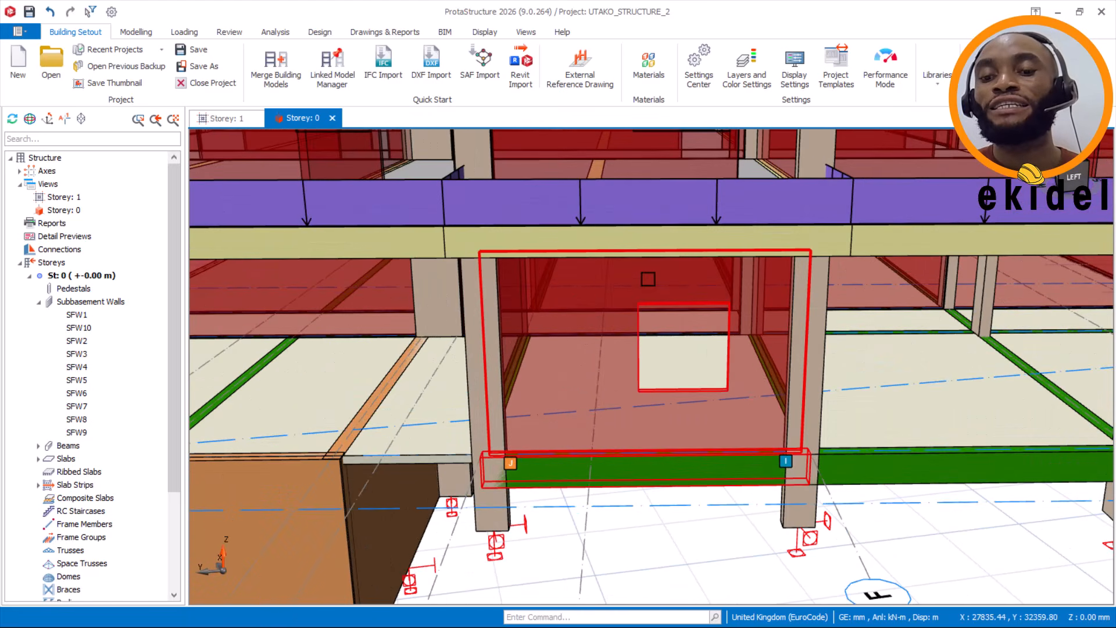
{"action": "middle_click_drag", "start_coordinate": [647, 279], "coordinate": [641, 276]}
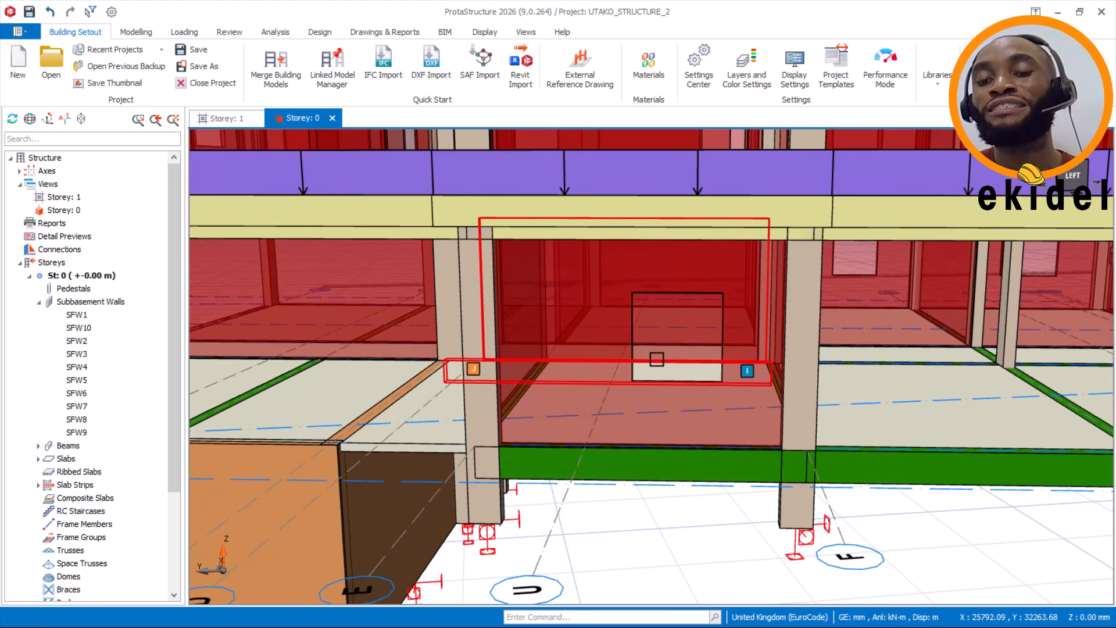
{"action": "middle_click_drag", "start_coordinate": [656, 377], "coordinate": [668, 374]}
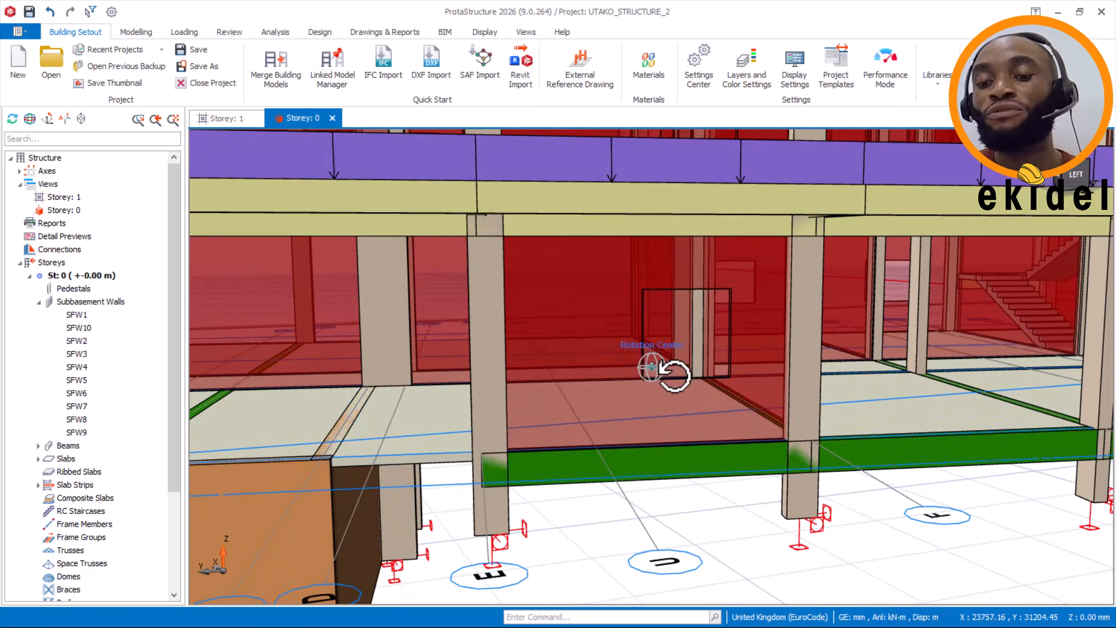
{"action": "mouse_move", "coordinate": [639, 464]}
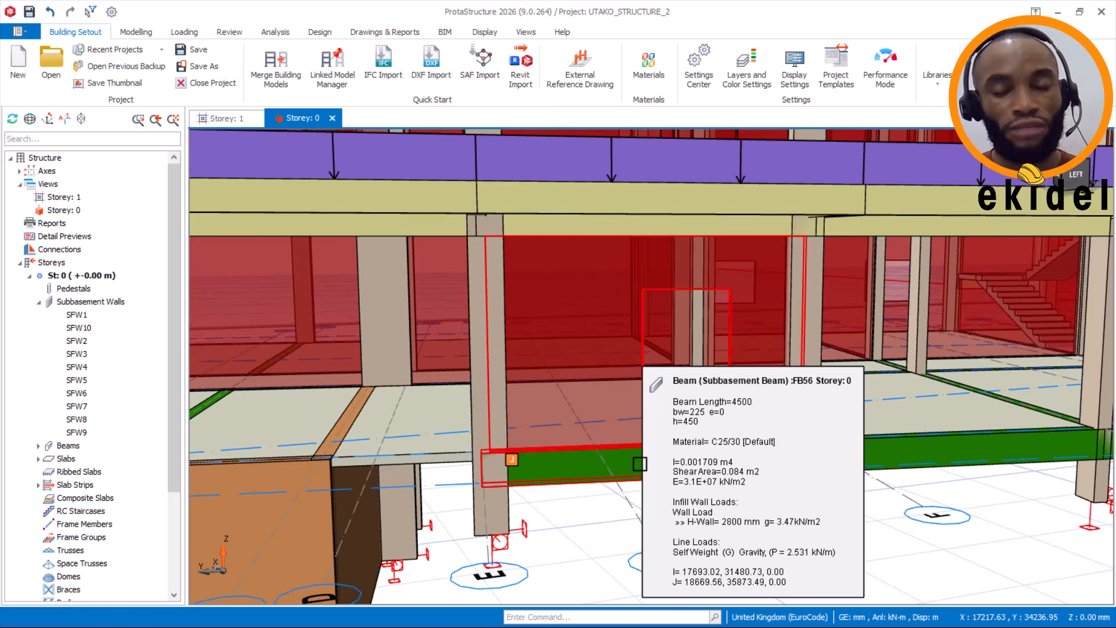
Review the long face of the sub-basement, checking column 1C50 and the details of wall SFW10.
{"action": "scroll", "coordinate": [651, 459], "scroll_direction": "down", "scroll_amount": 1}
{"action": "middle_click_drag", "start_coordinate": [370, 550], "coordinate": [613, 494]}
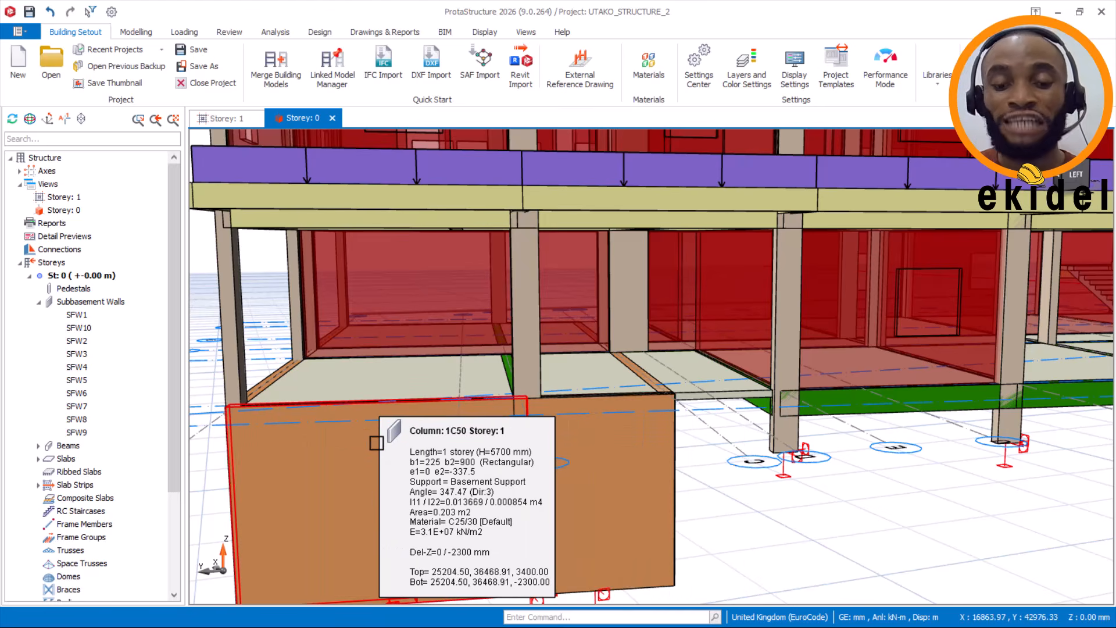
{"action": "scroll", "coordinate": [860, 389], "scroll_direction": "up", "scroll_amount": 1}
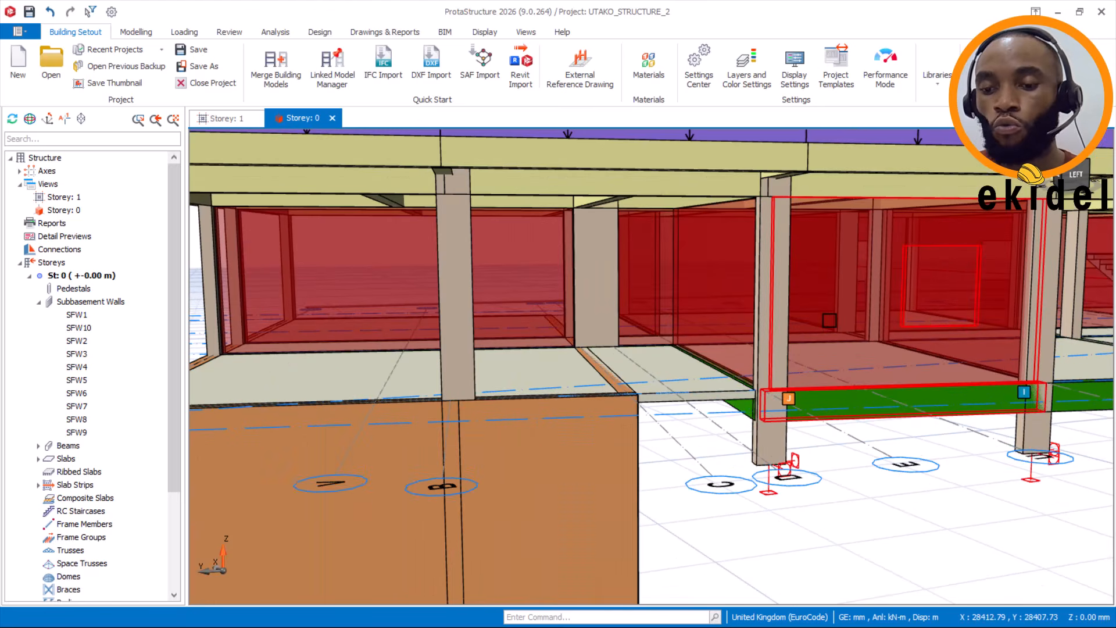
{"action": "scroll", "coordinate": [527, 348], "scroll_direction": "down", "scroll_amount": 1}
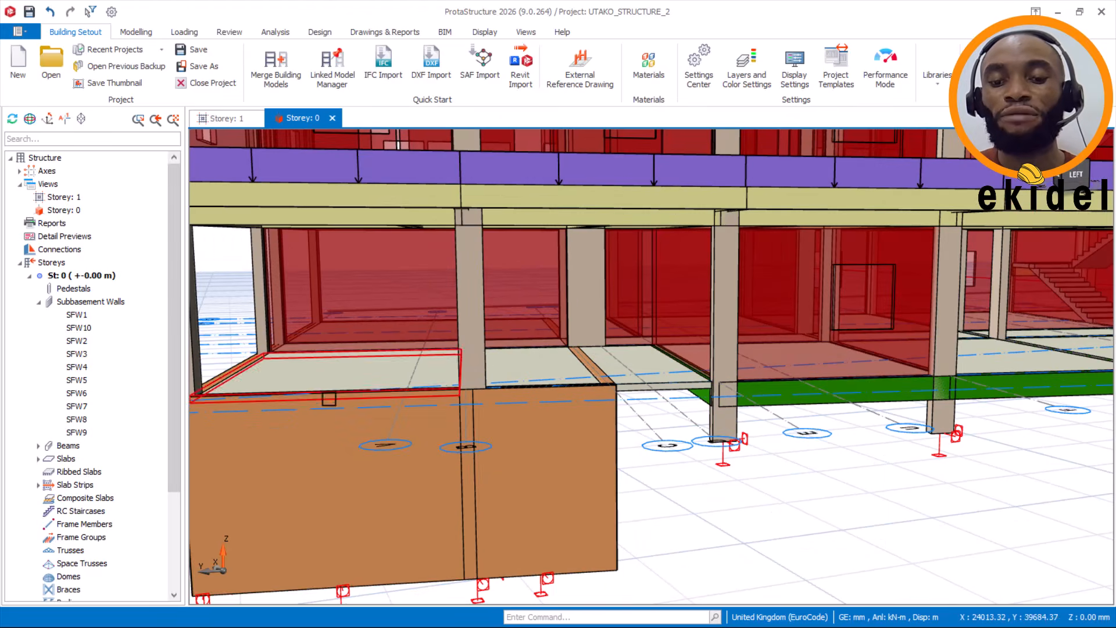
{"action": "middle_click_drag", "start_coordinate": [302, 397], "coordinate": [377, 413]}
{"action": "scroll", "coordinate": [382, 418], "scroll_direction": "down", "scroll_amount": 1}
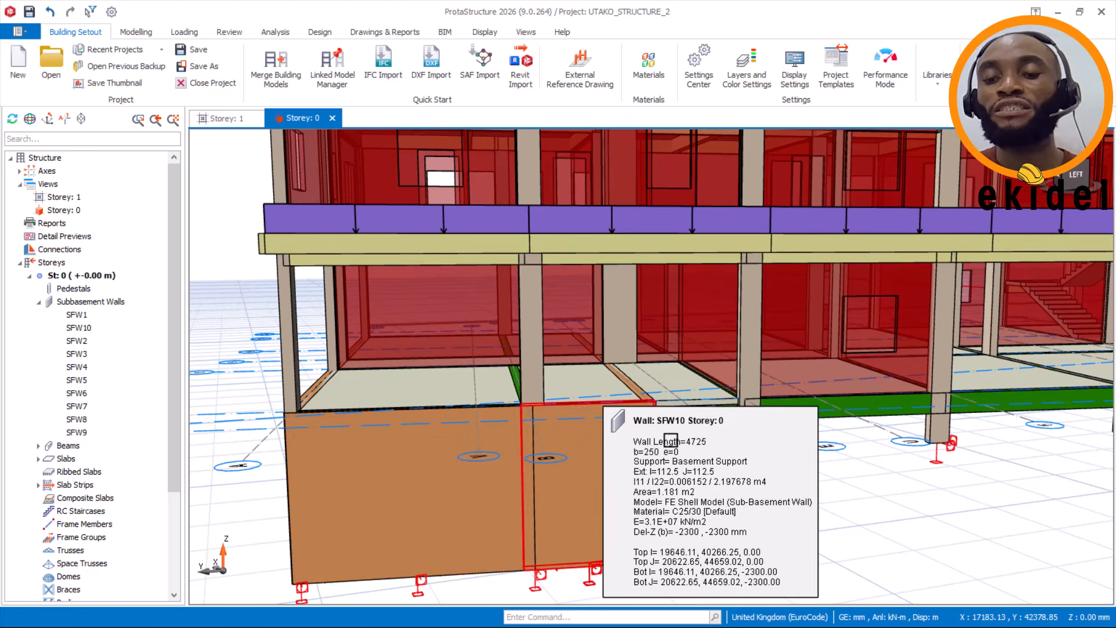
Inspect the unsupported slab edge between the sub-basement wall and column 1C8, checking the column and adjoining beam FB79.
{"action": "scroll", "coordinate": [673, 456], "scroll_direction": "up", "scroll_amount": 5}
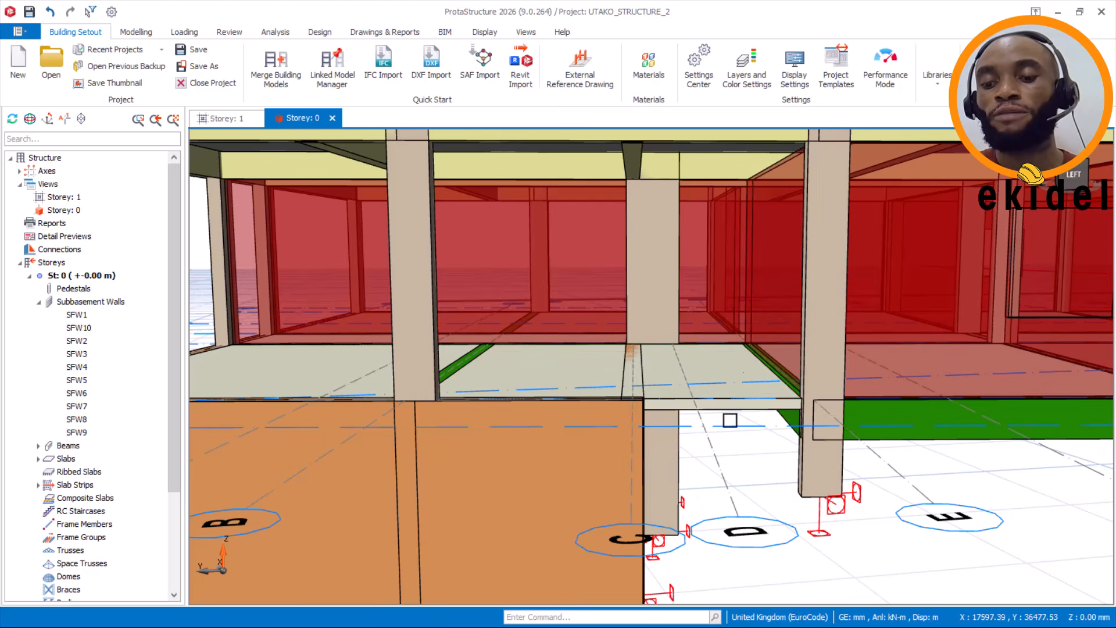
{"action": "mouse_move", "coordinate": [651, 465]}
{"action": "middle_mouse_down"}
{"action": "mouse_move", "coordinate": [734, 444]}
{"action": "mouse_move", "coordinate": [626, 475]}
{"action": "mouse_move", "coordinate": [684, 466]}
{"action": "mouse_move", "coordinate": [578, 471]}
{"action": "mouse_move", "coordinate": [1017, 445]}
{"action": "mouse_move", "coordinate": [655, 431]}
{"action": "mouse_move", "coordinate": [750, 435]}
{"action": "middle_mouse_up"}
{"action": "scroll", "coordinate": [440, 346], "scroll_direction": "up", "scroll_amount": 4}
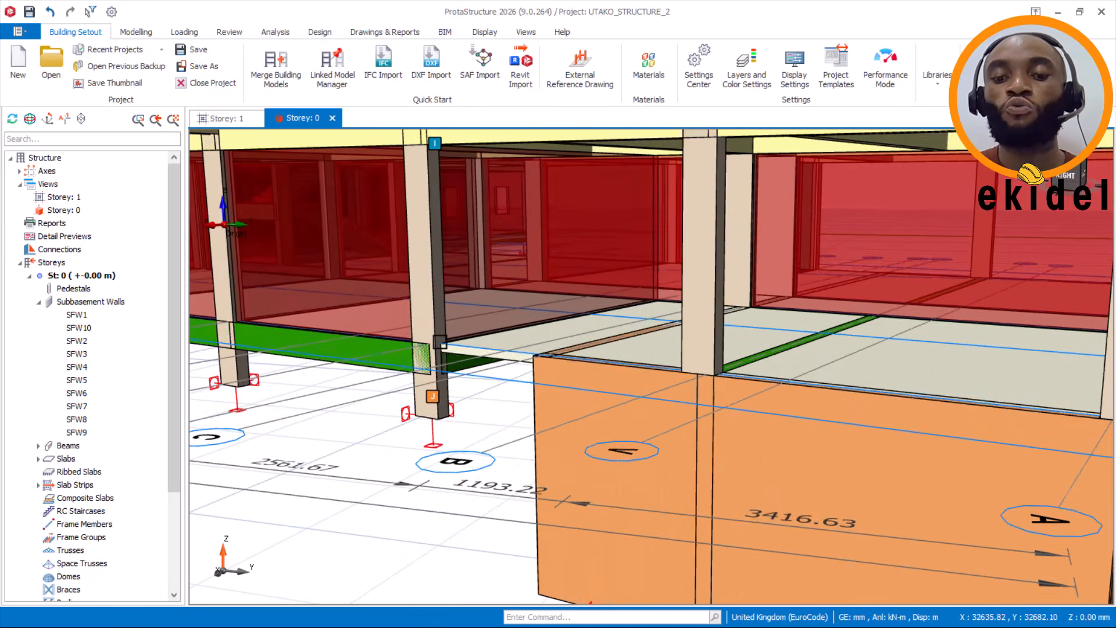
{"action": "scroll", "coordinate": [440, 346], "scroll_direction": "up", "scroll_amount": 2}
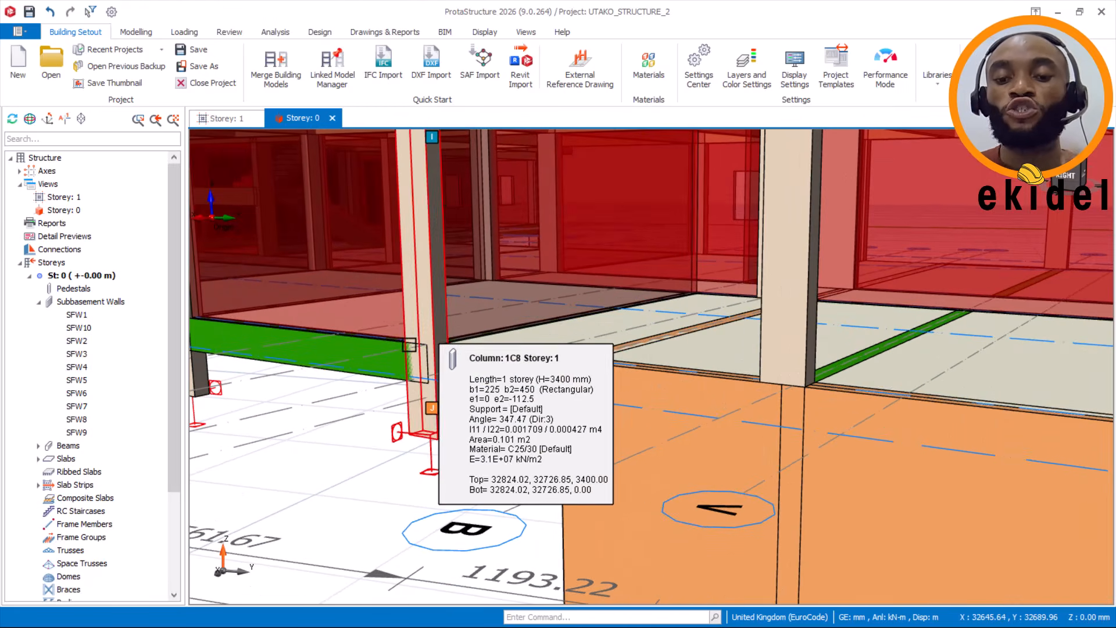
{"action": "scroll", "coordinate": [412, 344], "scroll_direction": "up", "scroll_amount": 5}
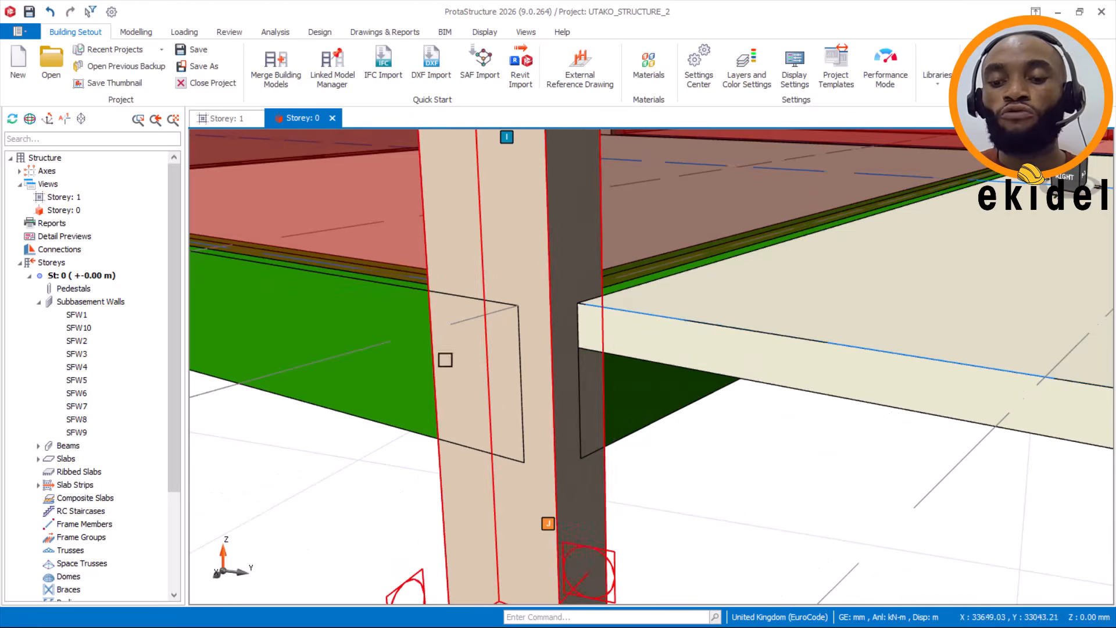
{"action": "scroll", "coordinate": [447, 359], "scroll_direction": "down", "scroll_amount": 3}
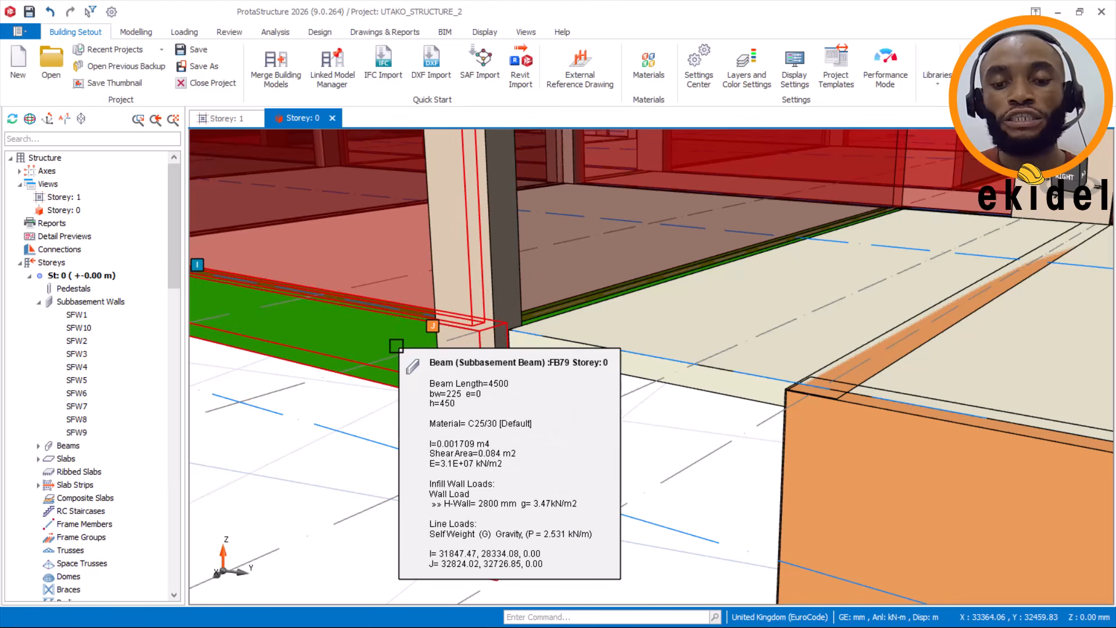
Using beam FB79's properties, draw a 225 x 450 mm sub-basement beam along axis 11 from the wall corner at C to column 1C8 at E.
{"action": "left_click", "coordinate": [396, 346]}
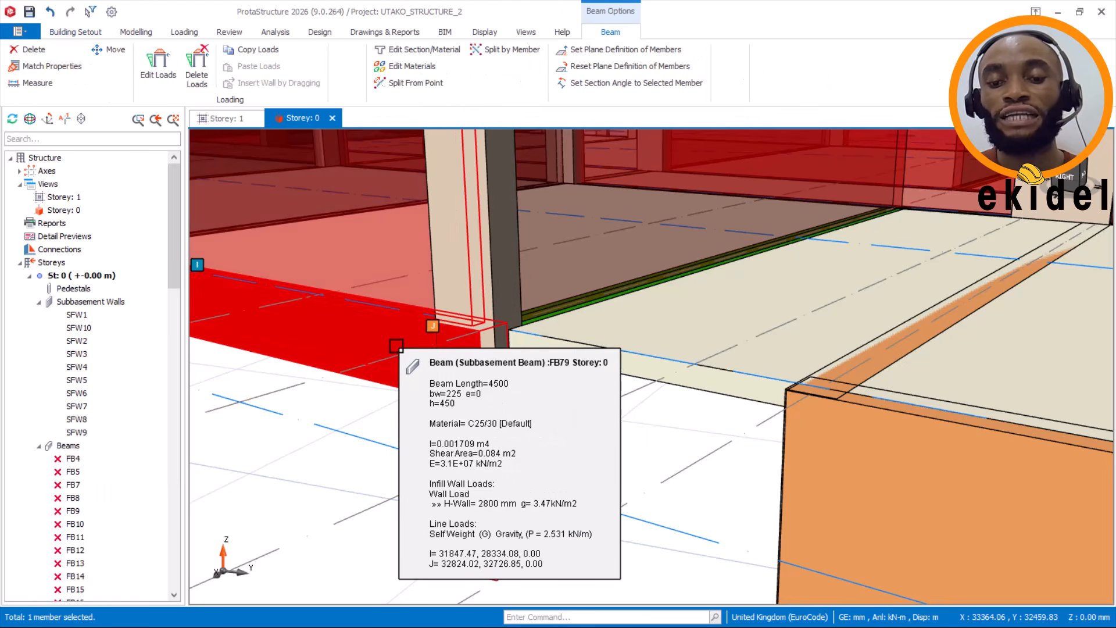
{"action": "right_click", "coordinate": [395, 346]}
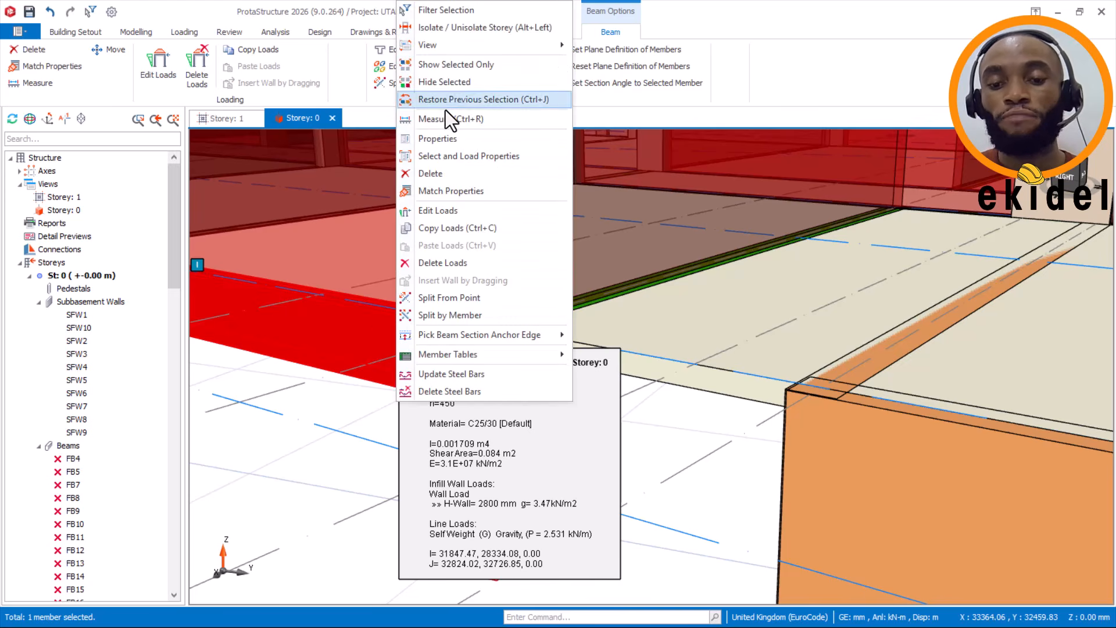
{"action": "left_click", "coordinate": [444, 140]}
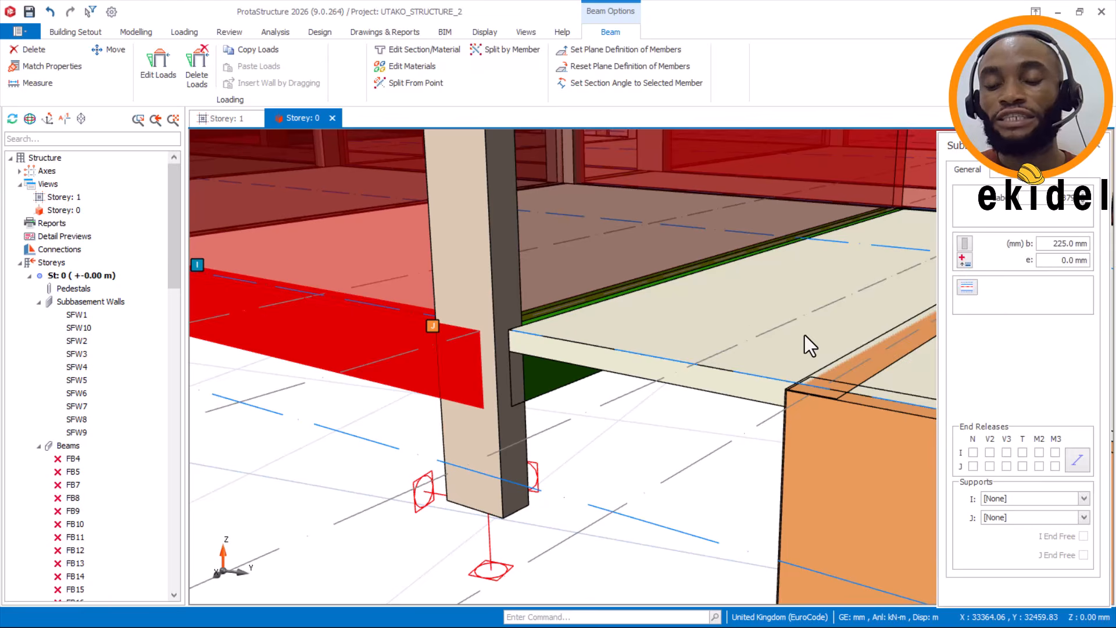
{"action": "scroll", "coordinate": [808, 348], "scroll_direction": "up", "scroll_amount": 2}
{"action": "scroll", "coordinate": [800, 388], "scroll_direction": "up", "scroll_amount": 2}
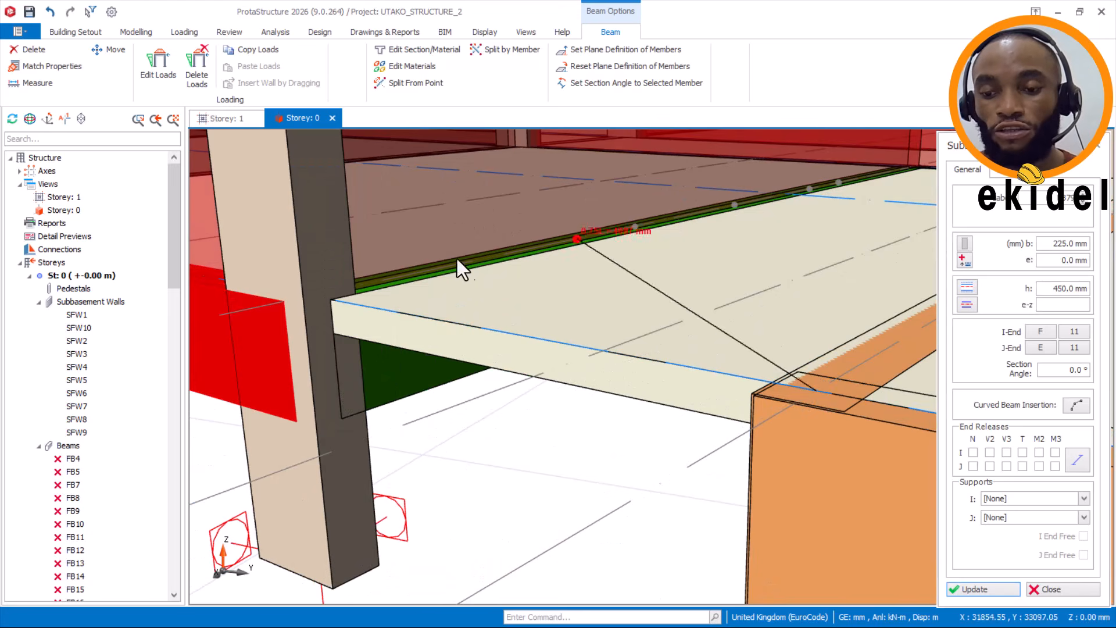
{"action": "scroll", "coordinate": [309, 295], "scroll_direction": "up", "scroll_amount": 2}
{"action": "mouse_move", "coordinate": [308, 295]}
{"action": "middle_mouse_down"}
{"action": "mouse_move", "coordinate": [452, 329]}
{"action": "mouse_move", "coordinate": [413, 377]}
{"action": "mouse_move", "coordinate": [416, 391]}
{"action": "mouse_move", "coordinate": [336, 391]}
{"action": "mouse_move", "coordinate": [361, 393]}
{"action": "middle_mouse_up"}
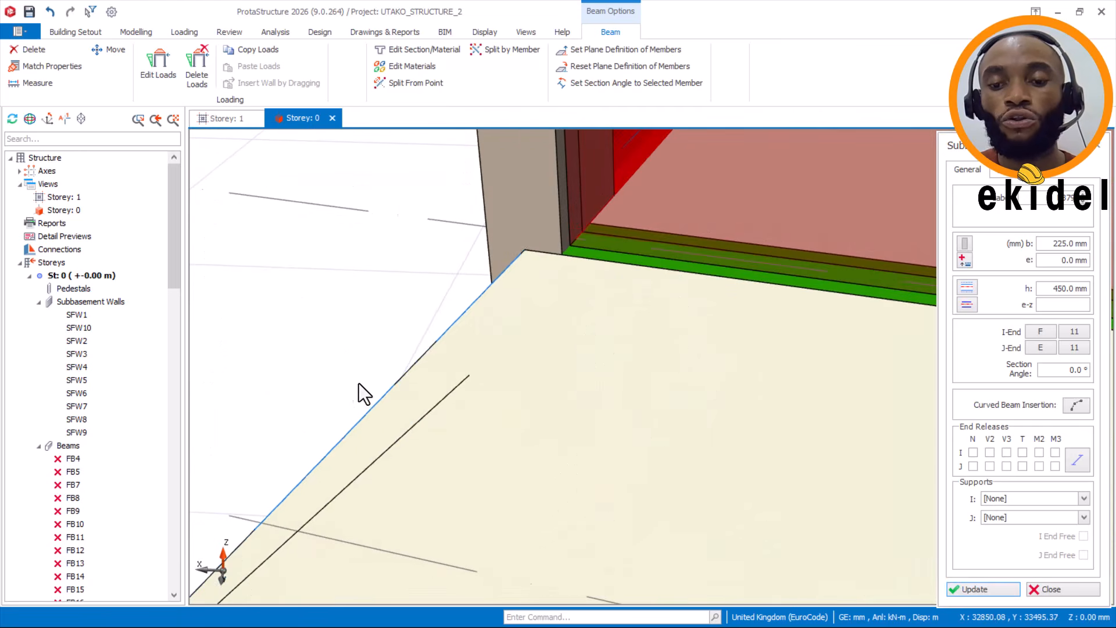
{"action": "scroll", "coordinate": [598, 224], "scroll_direction": "up", "scroll_amount": 3}
{"action": "mouse_move", "coordinate": [531, 294]}
{"action": "middle_mouse_down"}
{"action": "mouse_move", "coordinate": [511, 294]}
{"action": "mouse_move", "coordinate": [596, 259]}
{"action": "mouse_move", "coordinate": [551, 266]}
{"action": "middle_mouse_up"}
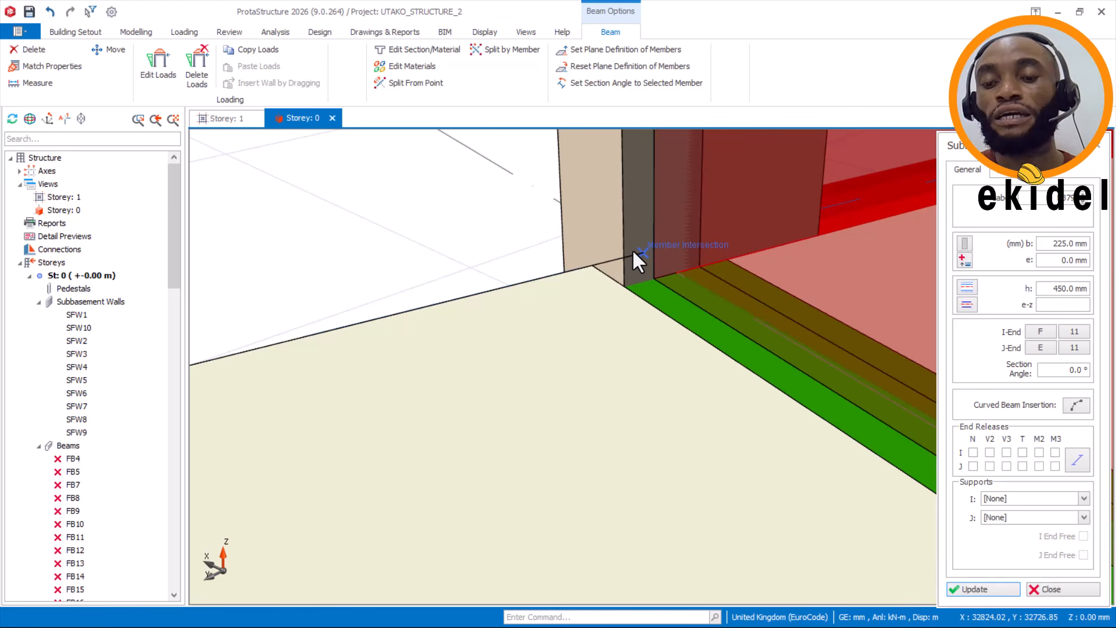
{"action": "left_click", "coordinate": [634, 252]}
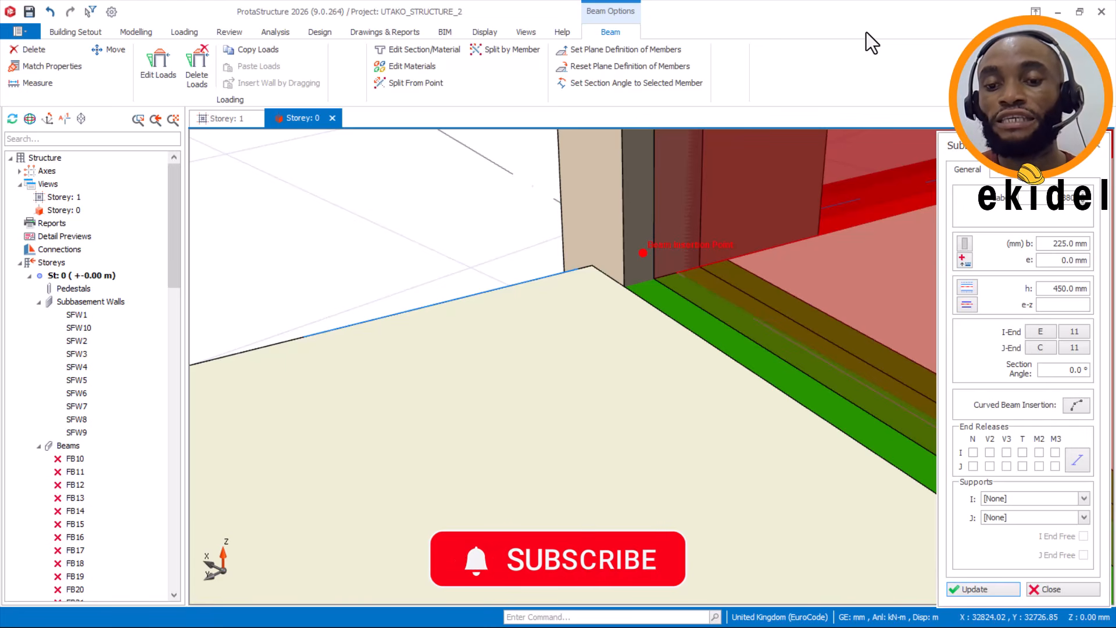
Inspect the new axis 11 beam where it meets column 1C8, and the unsupported slab edge along axis 7.
{"action": "key", "text": "Escape"}
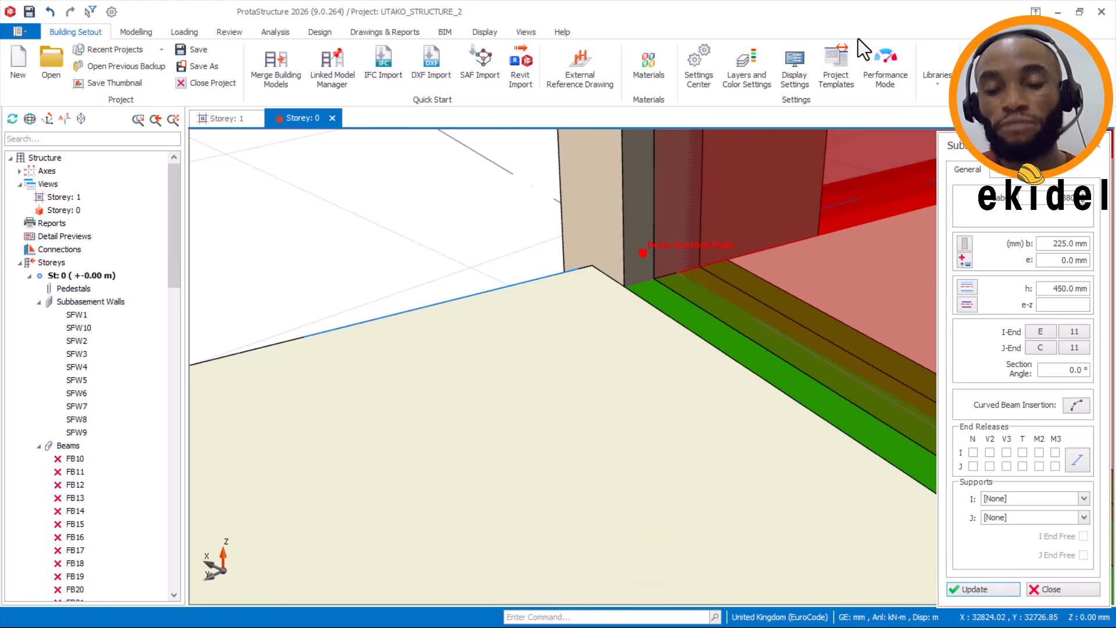
{"action": "left_click", "coordinate": [560, 277]}
{"action": "scroll", "coordinate": [578, 273], "scroll_direction": "down", "scroll_amount": 3}
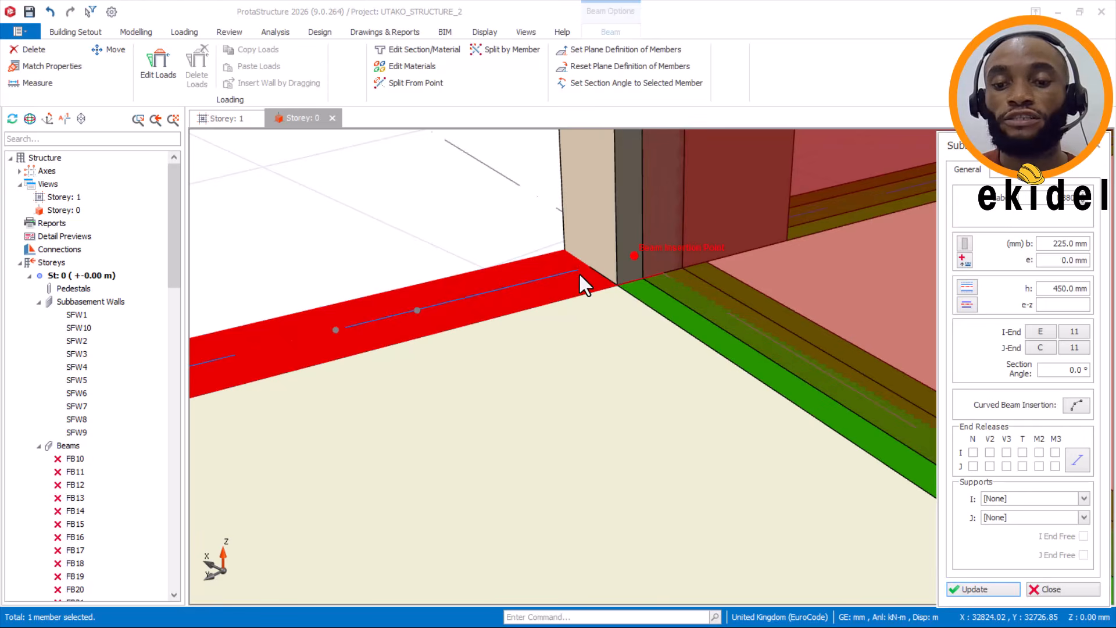
{"action": "middle_click_drag", "start_coordinate": [581, 274], "coordinate": [620, 393]}
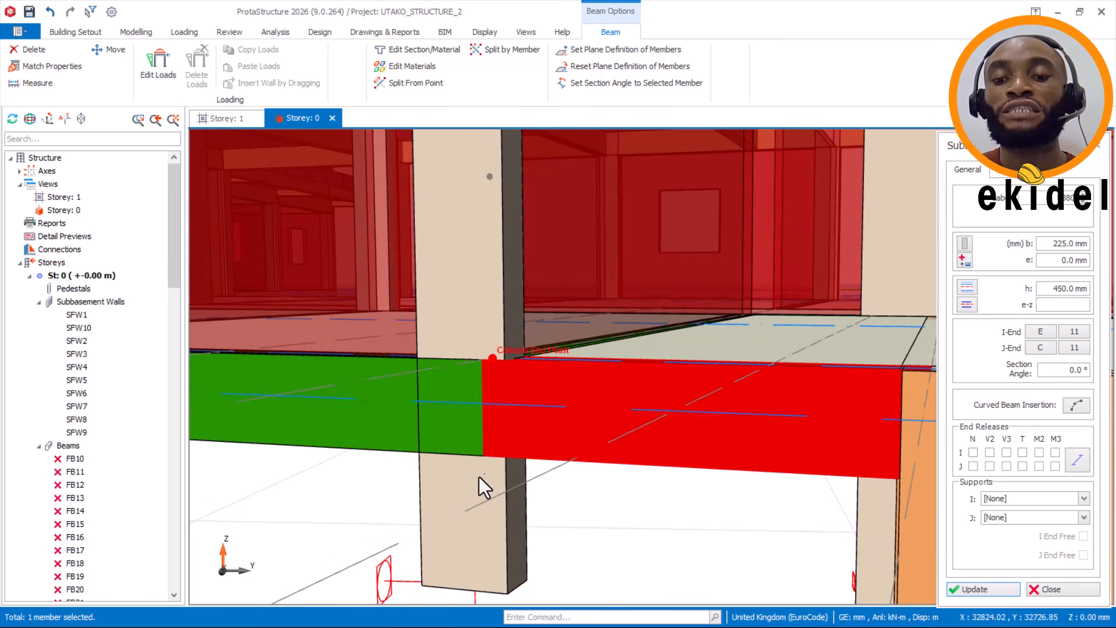
{"action": "mouse_move", "coordinate": [362, 445]}
{"action": "middle_mouse_down"}
{"action": "mouse_move", "coordinate": [451, 378]}
{"action": "mouse_move", "coordinate": [558, 367]}
{"action": "mouse_move", "coordinate": [653, 381]}
{"action": "mouse_move", "coordinate": [531, 388]}
{"action": "mouse_move", "coordinate": [664, 395]}
{"action": "middle_mouse_up"}
{"action": "middle_click_drag", "start_coordinate": [575, 387], "coordinate": [544, 392]}
{"action": "scroll", "coordinate": [650, 349], "scroll_direction": "up", "scroll_amount": 3}
{"action": "scroll", "coordinate": [649, 345], "scroll_direction": "up", "scroll_amount": 6}
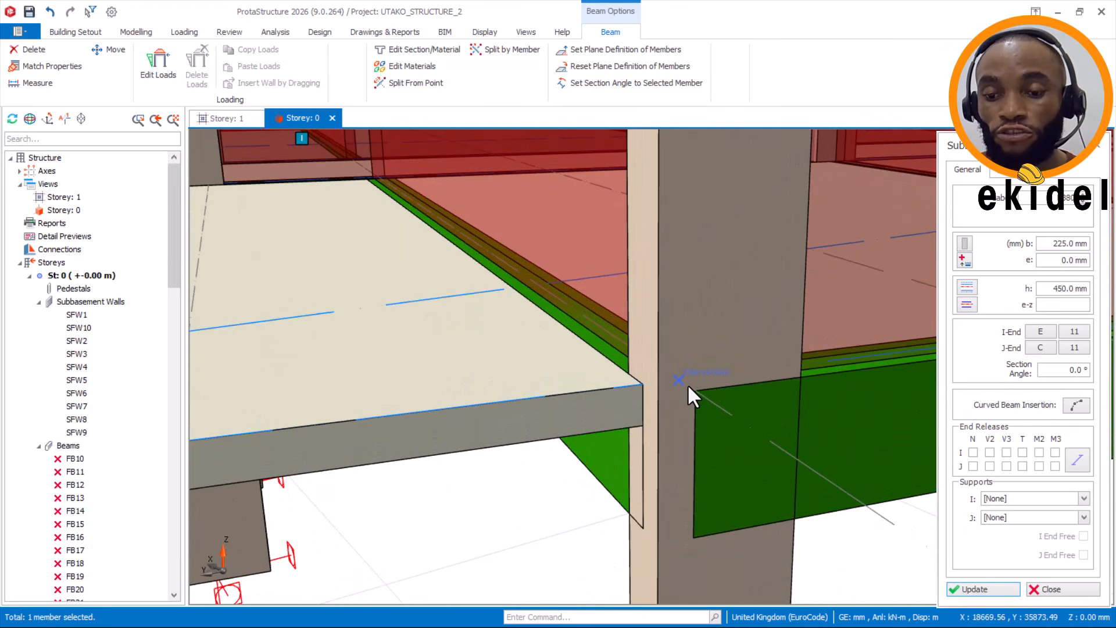
Draw a 225 x 450 mm sub-basement beam along axis 7 from the column at E to the wall corner at C.
{"action": "left_click", "coordinate": [687, 384]}
{"action": "scroll", "coordinate": [714, 301], "scroll_direction": "down", "scroll_amount": 4}
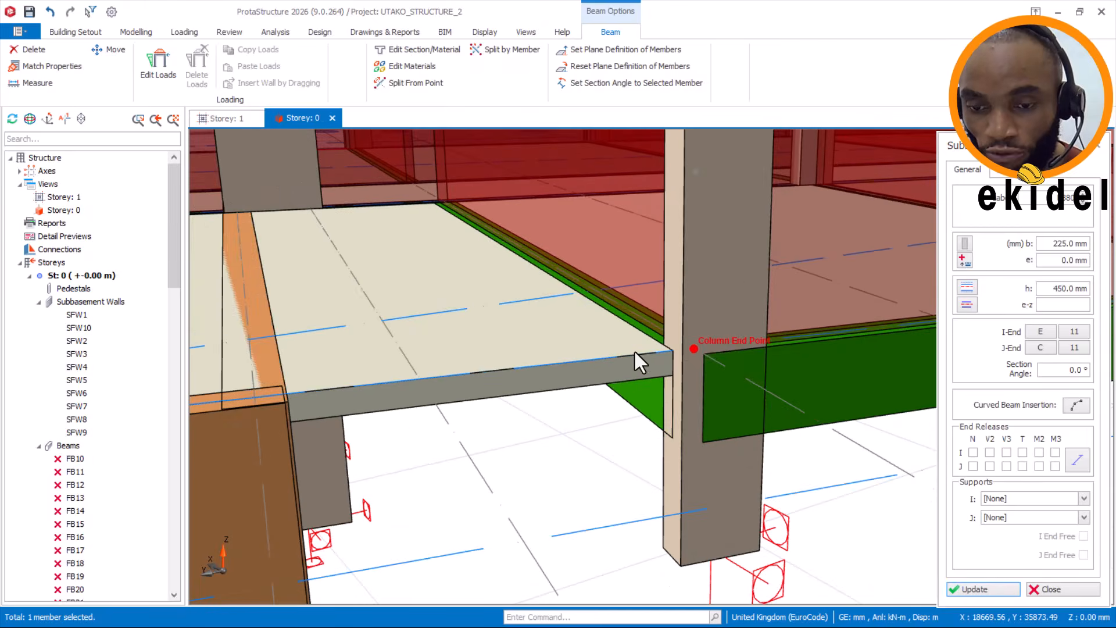
{"action": "scroll", "coordinate": [590, 366], "scroll_direction": "down", "scroll_amount": 1}
{"action": "scroll", "coordinate": [301, 389], "scroll_direction": "up", "scroll_amount": 3}
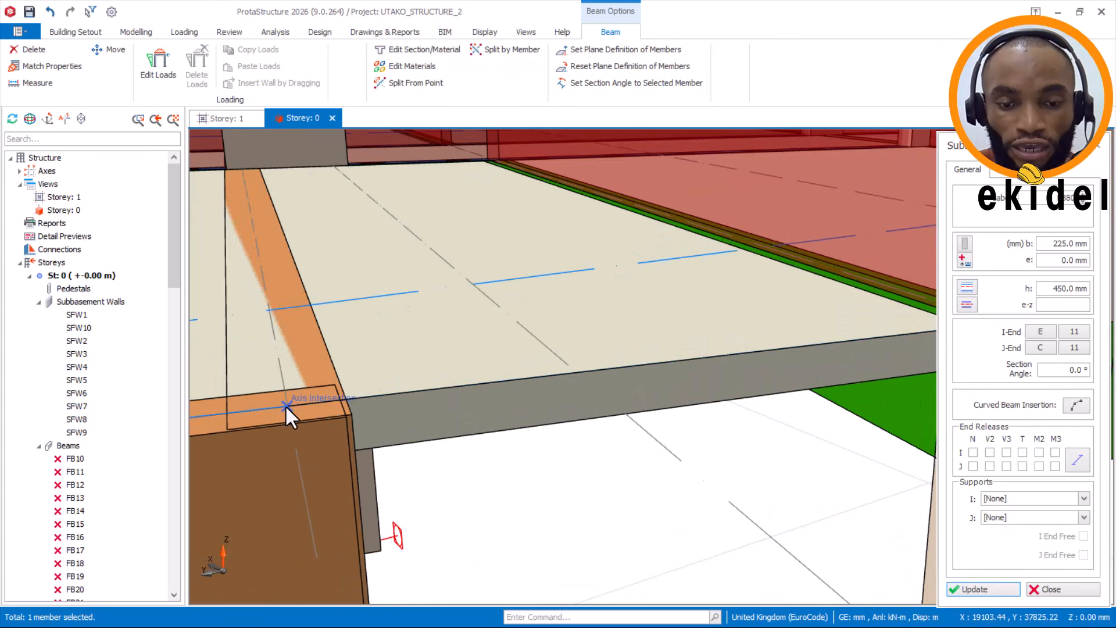
{"action": "left_click", "coordinate": [285, 405]}
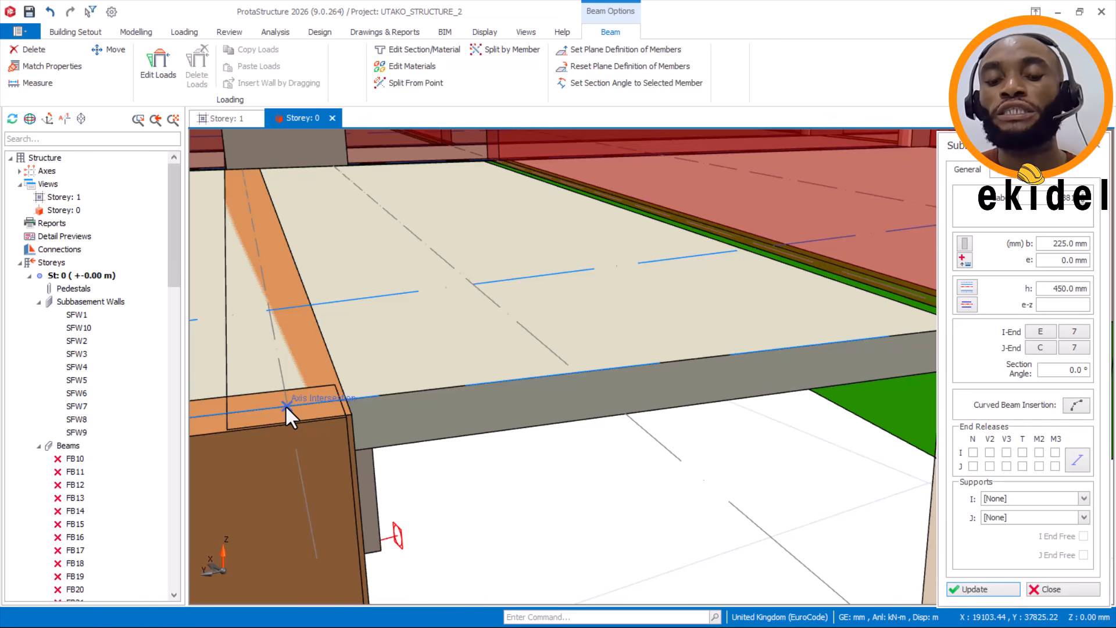
{"action": "key", "text": "Escape"}
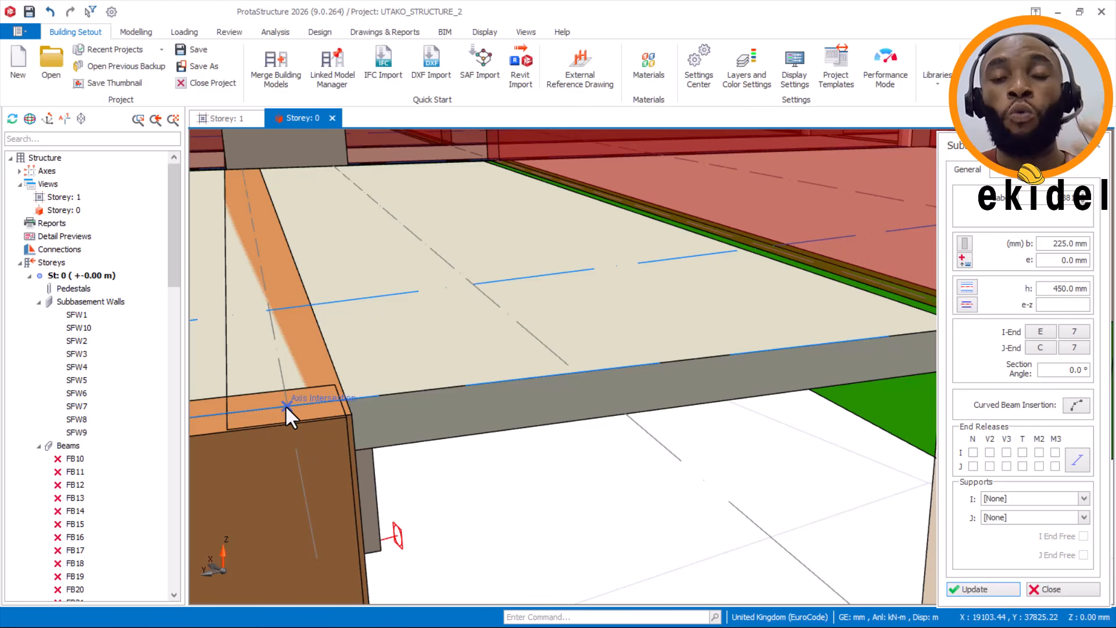
{"action": "left_click", "coordinate": [285, 405]}
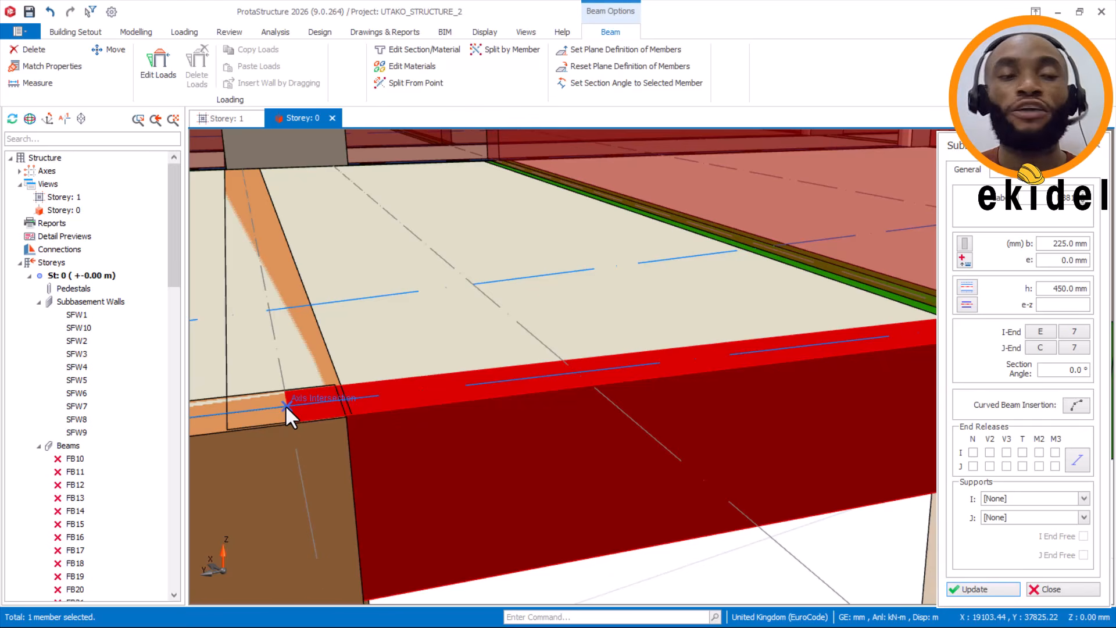
{"action": "scroll", "coordinate": [369, 397], "scroll_direction": "down", "scroll_amount": 5}
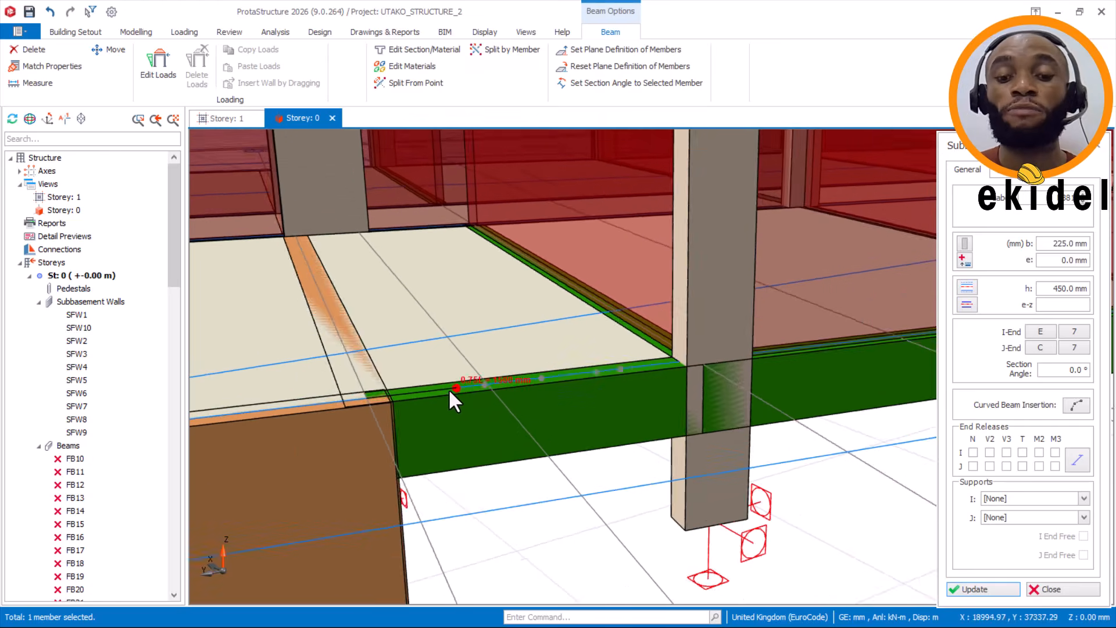
{"action": "scroll", "coordinate": [451, 388], "scroll_direction": "down", "scroll_amount": 10}
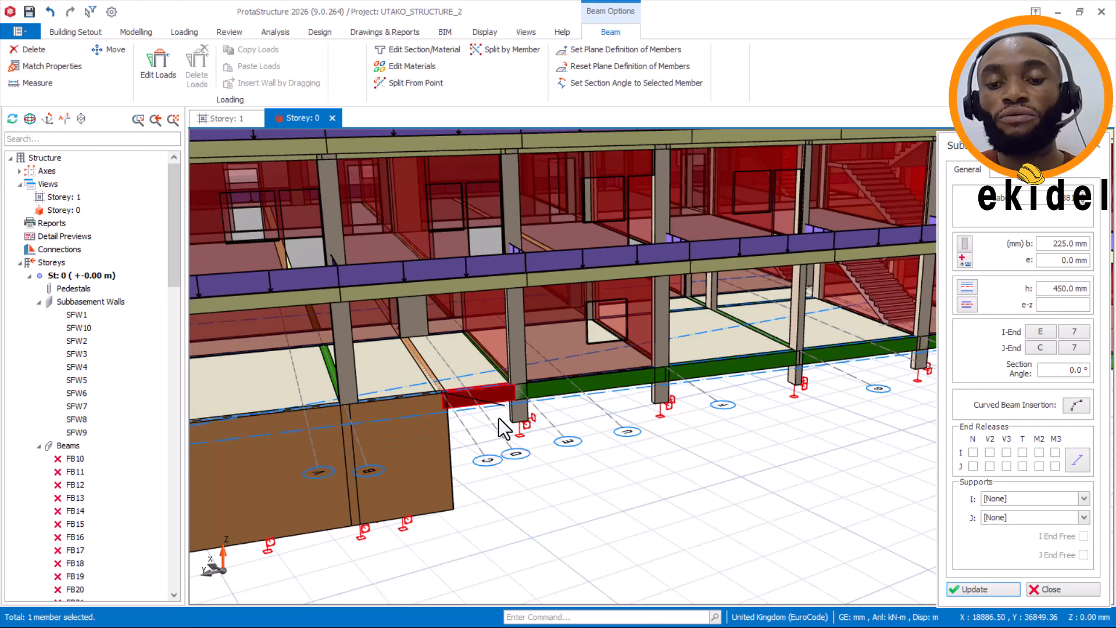
{"action": "middle_click_drag", "start_coordinate": [465, 427], "coordinate": [672, 403]}
{"action": "key", "text": "Escape"}
Copy the wall load with its openings from storey 1 beam 1B2 and paste it onto sub-basement wall SFW1.
{"action": "scroll", "coordinate": [549, 404], "scroll_direction": "down", "scroll_amount": 2}
{"action": "middle_click_drag", "start_coordinate": [549, 404], "coordinate": [649, 378], "text": "shift"}
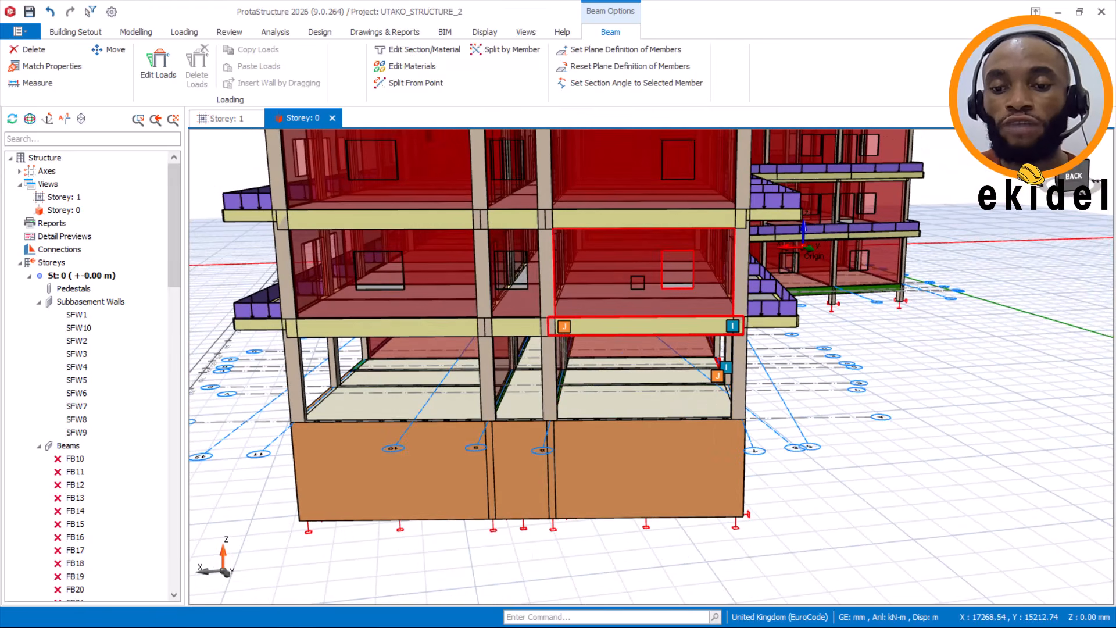
{"action": "left_click", "coordinate": [638, 283]}
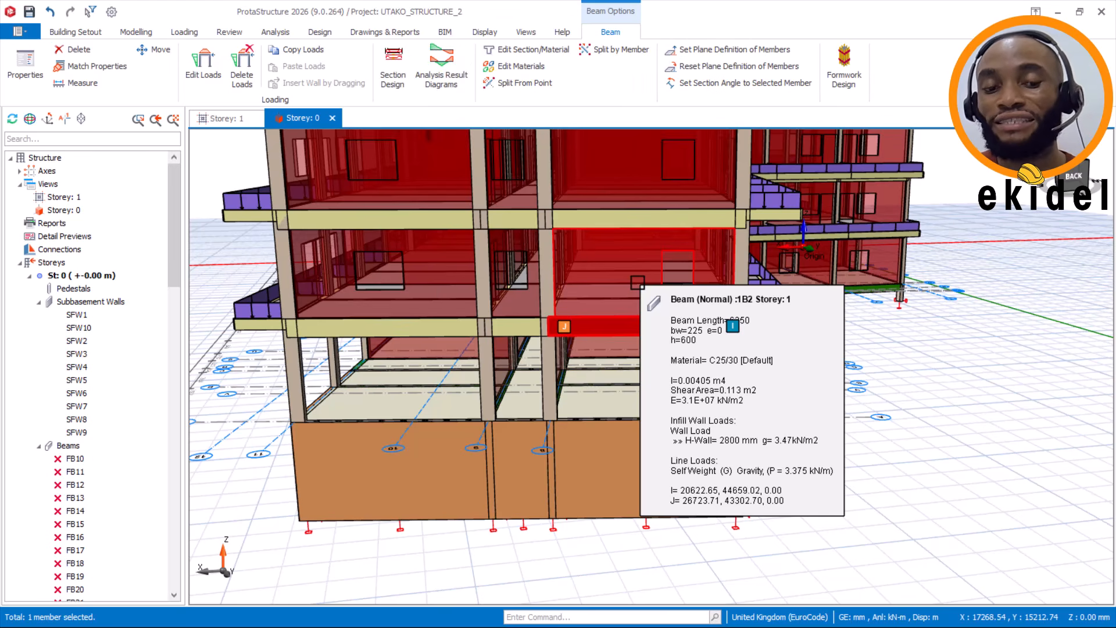
{"action": "right_click", "coordinate": [638, 283]}
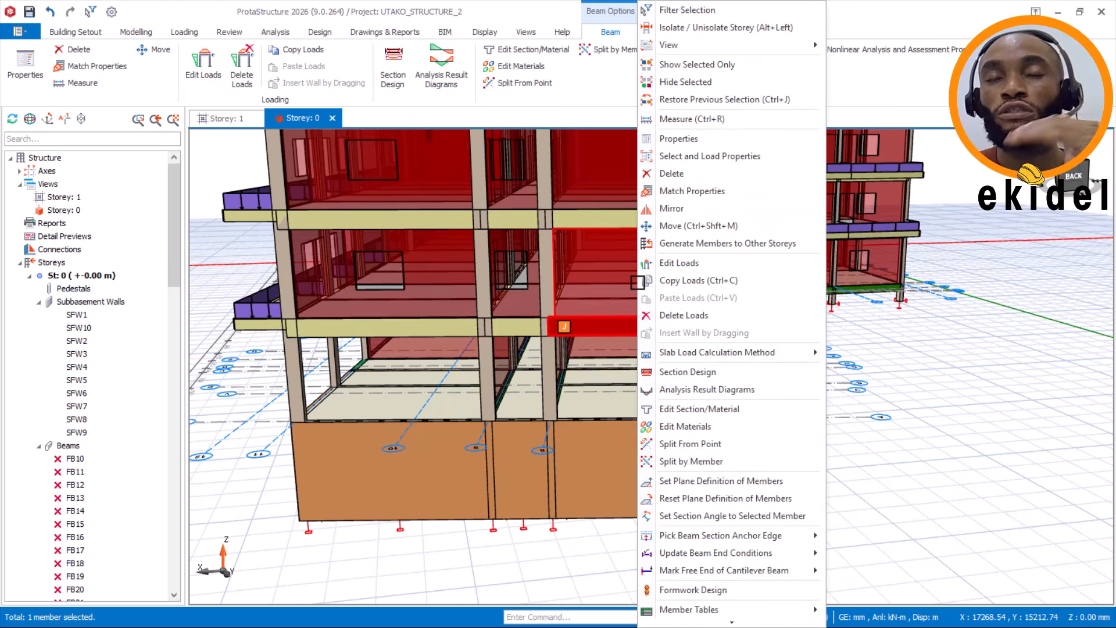
{"action": "left_click", "coordinate": [689, 281]}
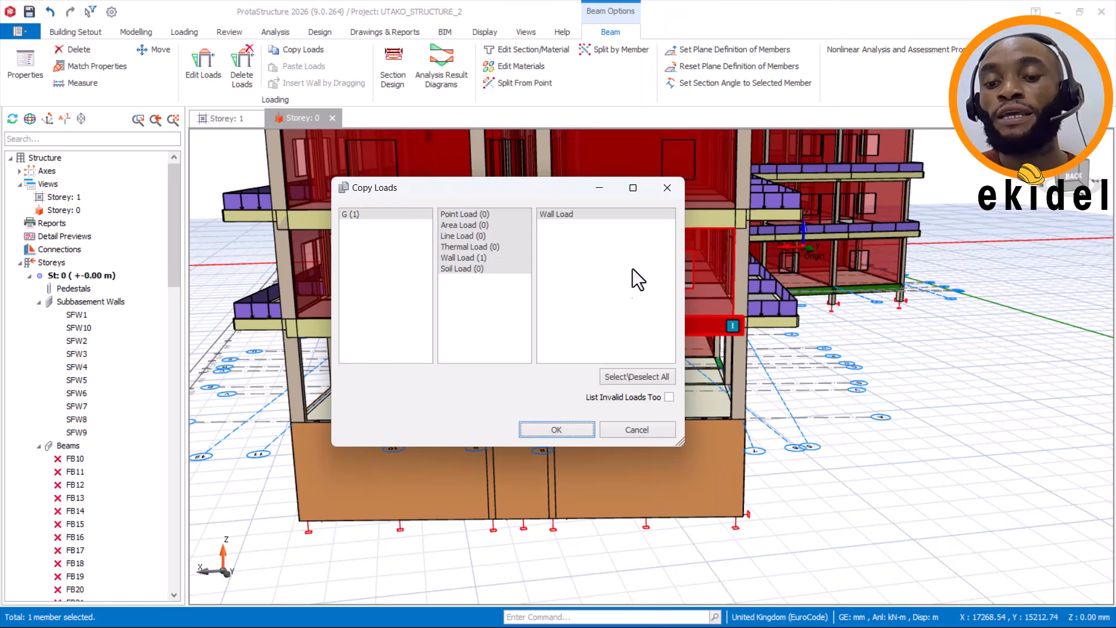
{"action": "left_click_drag", "start_coordinate": [555, 194], "coordinate": [477, 194]}
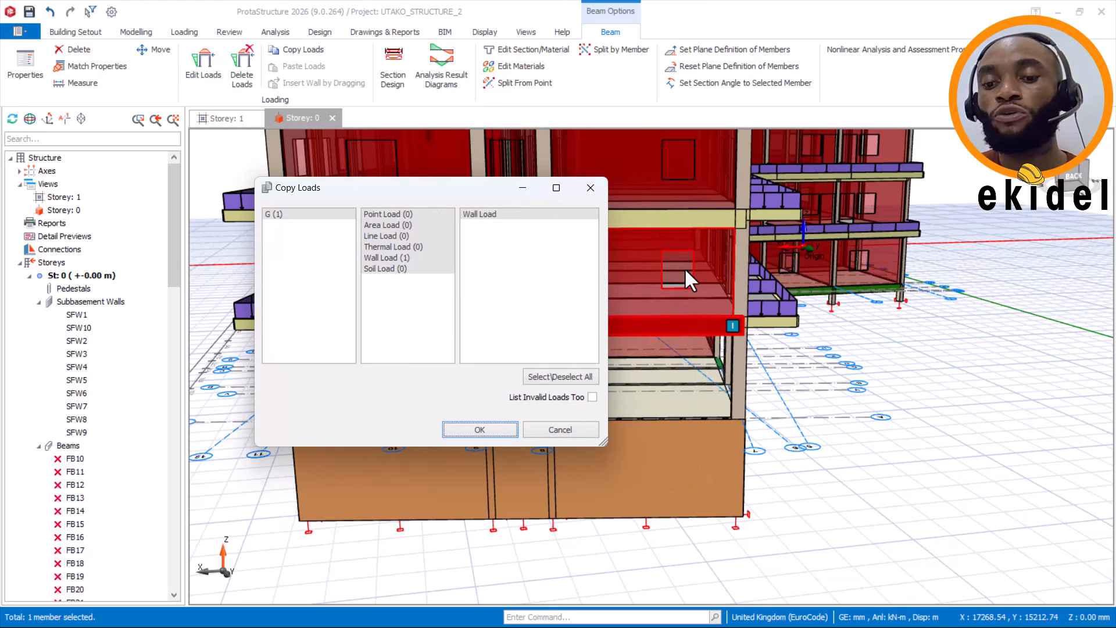
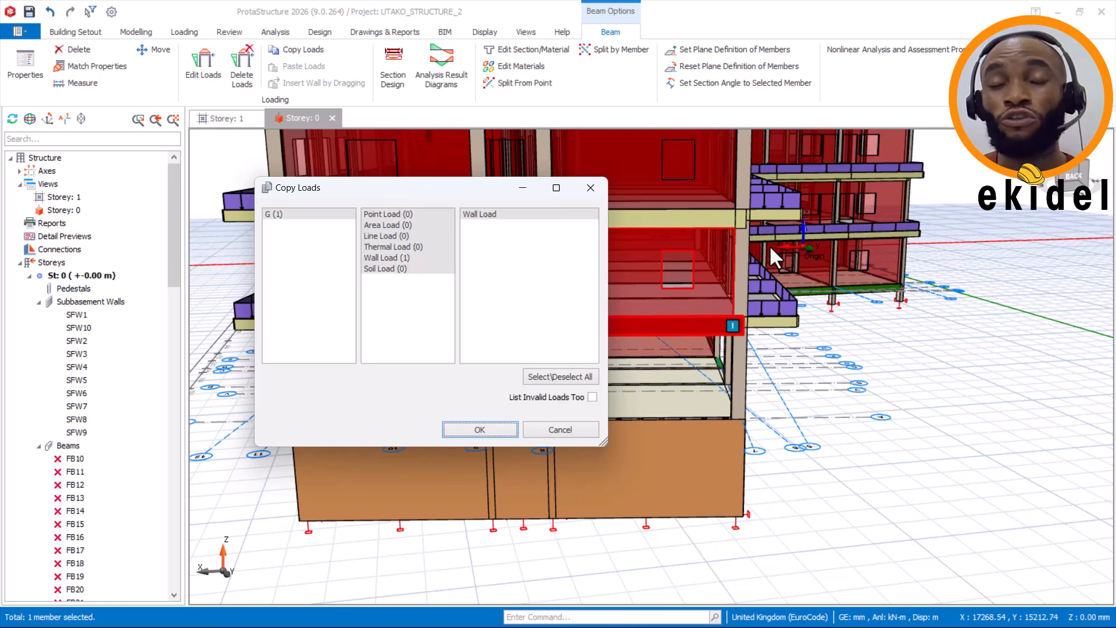
{"action": "left_click", "coordinate": [486, 431]}
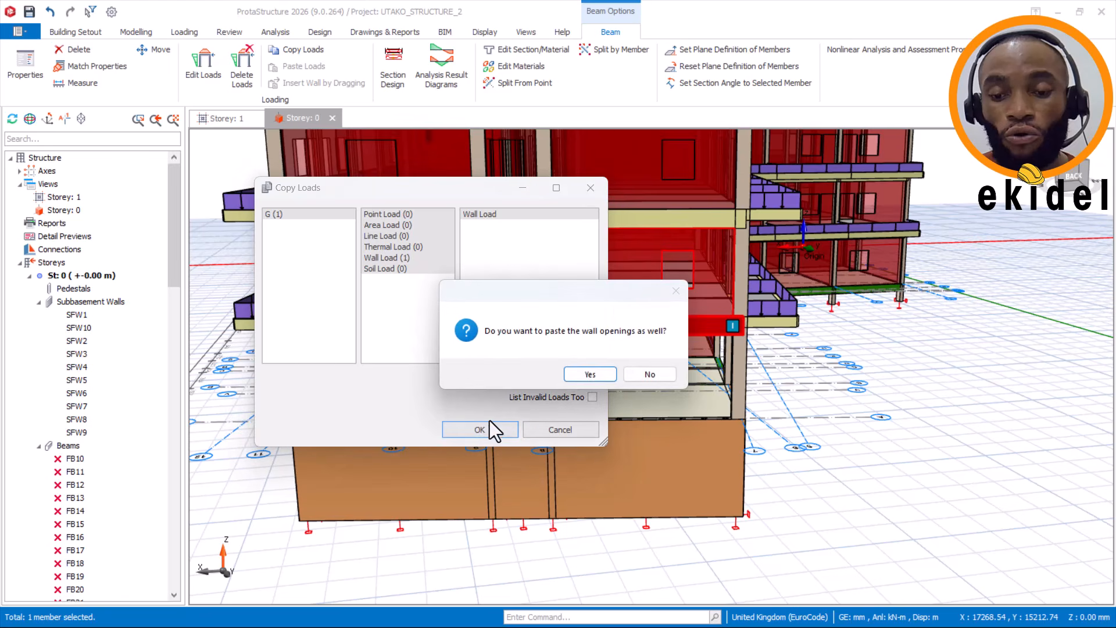
{"action": "left_click", "coordinate": [584, 374]}
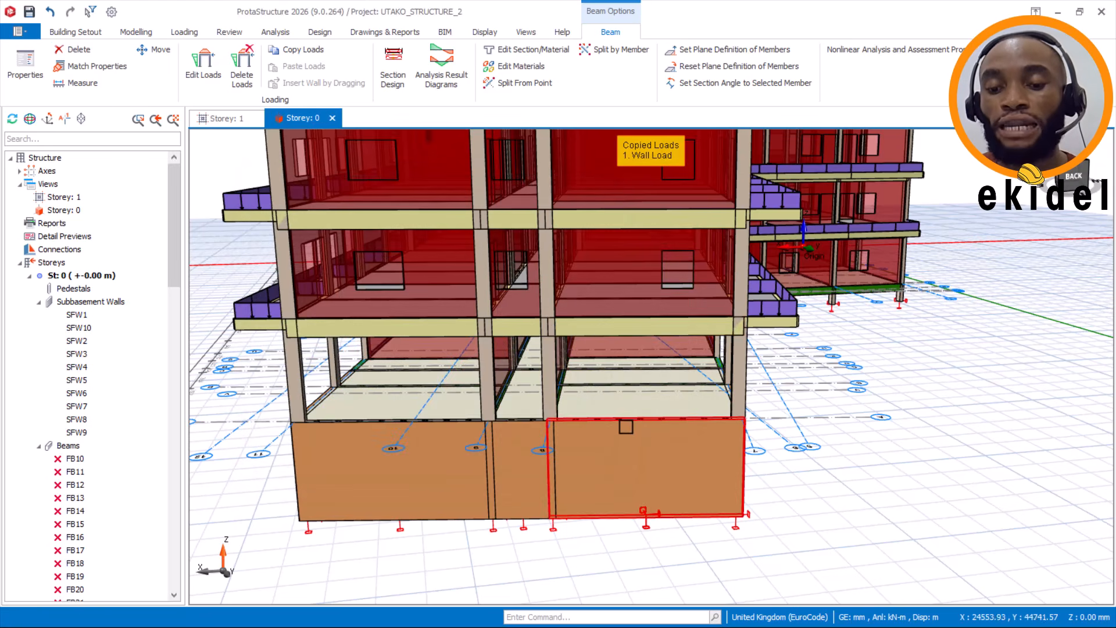
{"action": "left_click", "coordinate": [624, 430]}
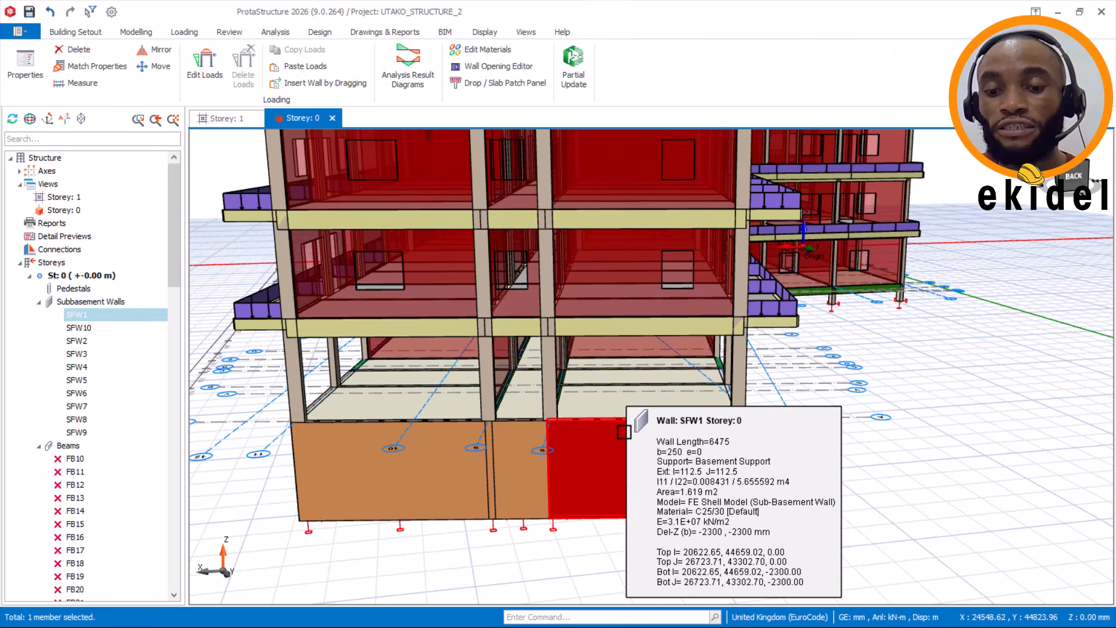
{"action": "right_click", "coordinate": [624, 432]}
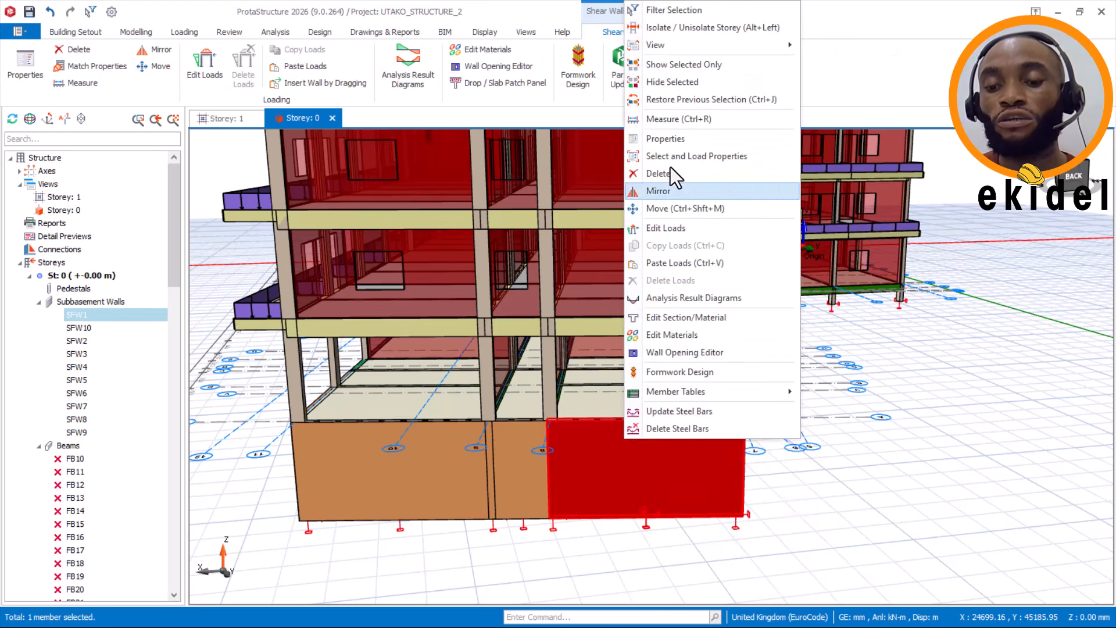
{"action": "left_click", "coordinate": [680, 260]}
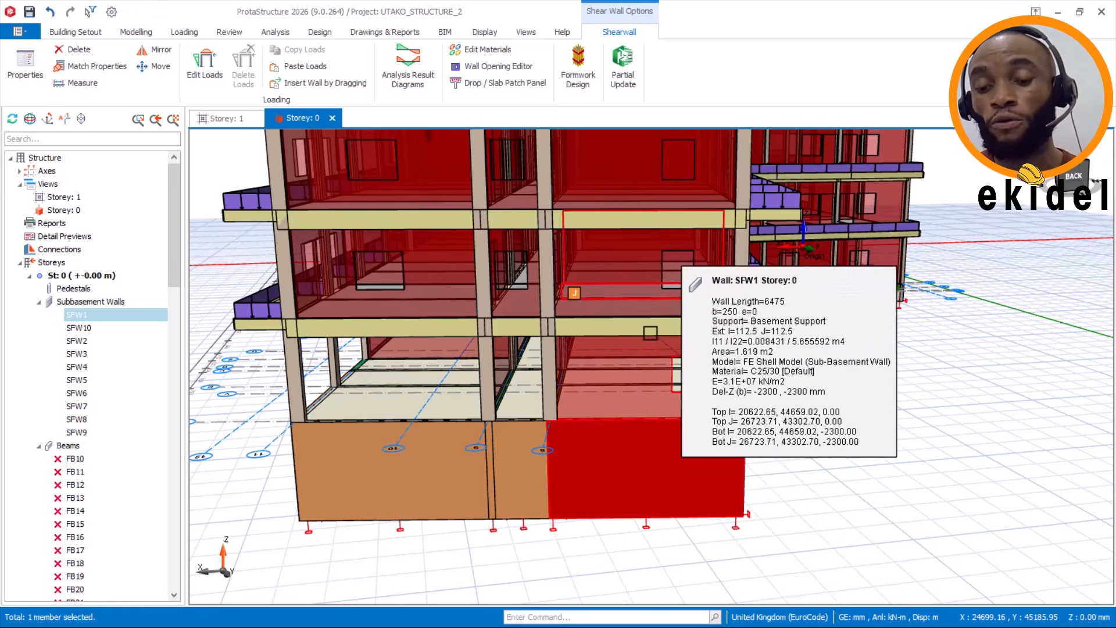
Copy the wall load and openings from the storey 1 beam between axes 8 and 9 onto sub-basement wall SFW2.
{"action": "scroll", "coordinate": [730, 388], "scroll_direction": "up", "scroll_amount": 2}
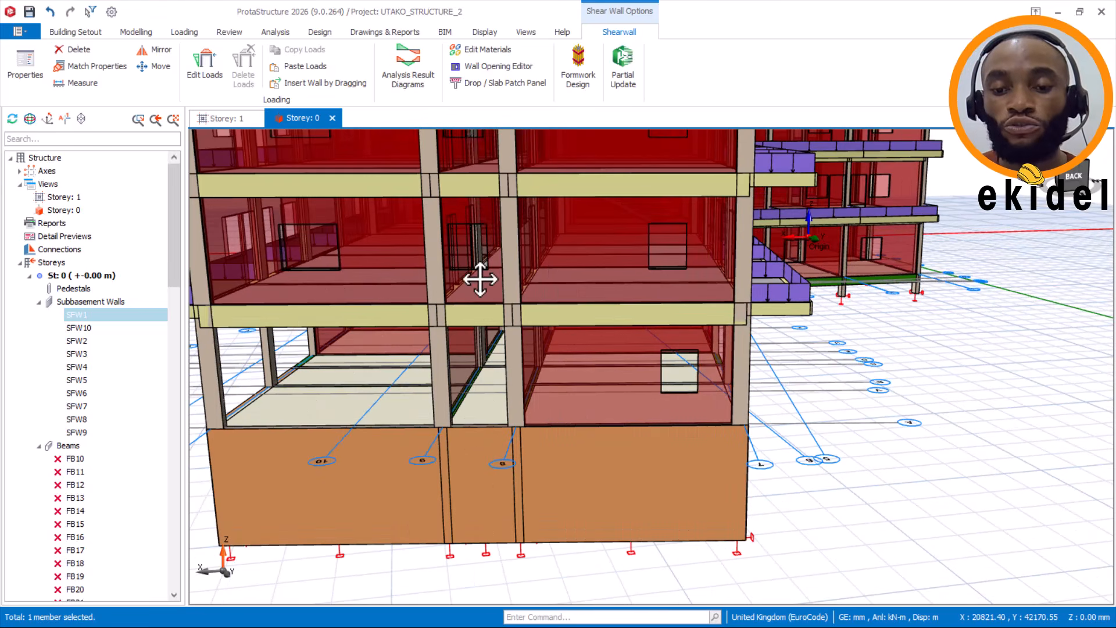
{"action": "middle_click_drag", "start_coordinate": [481, 282], "coordinate": [627, 309]}
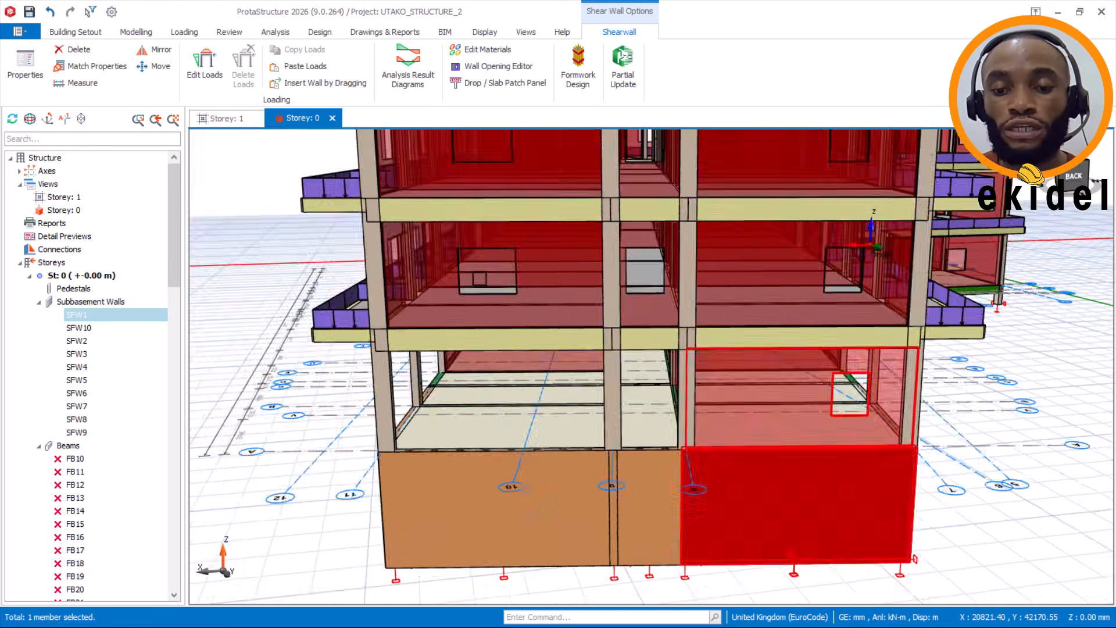
{"action": "left_click", "coordinate": [655, 303]}
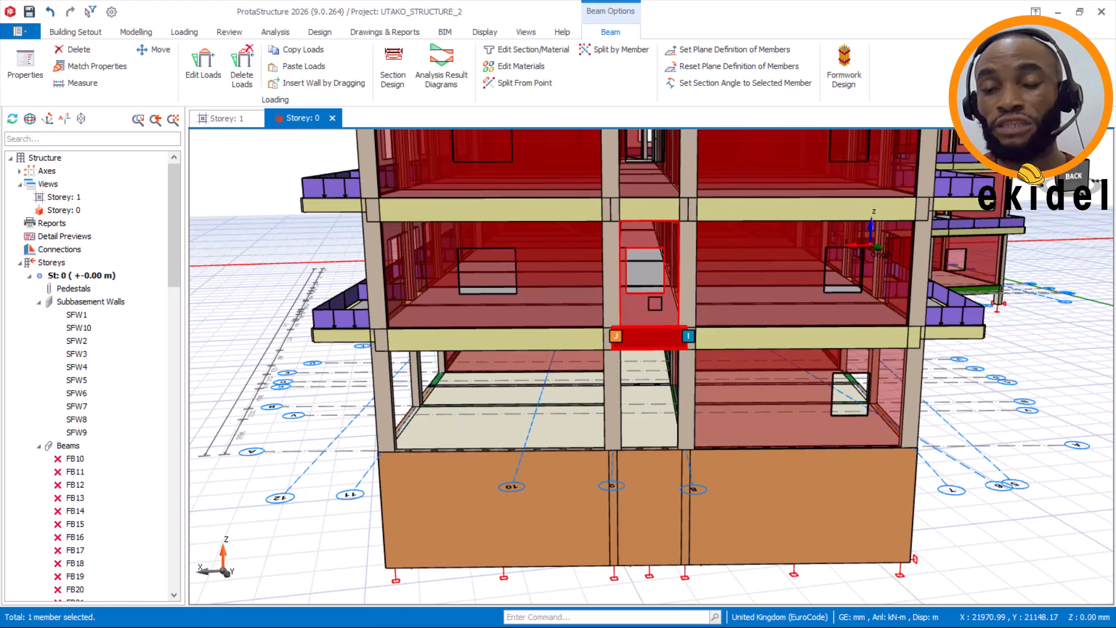
{"action": "right_click", "coordinate": [655, 304]}
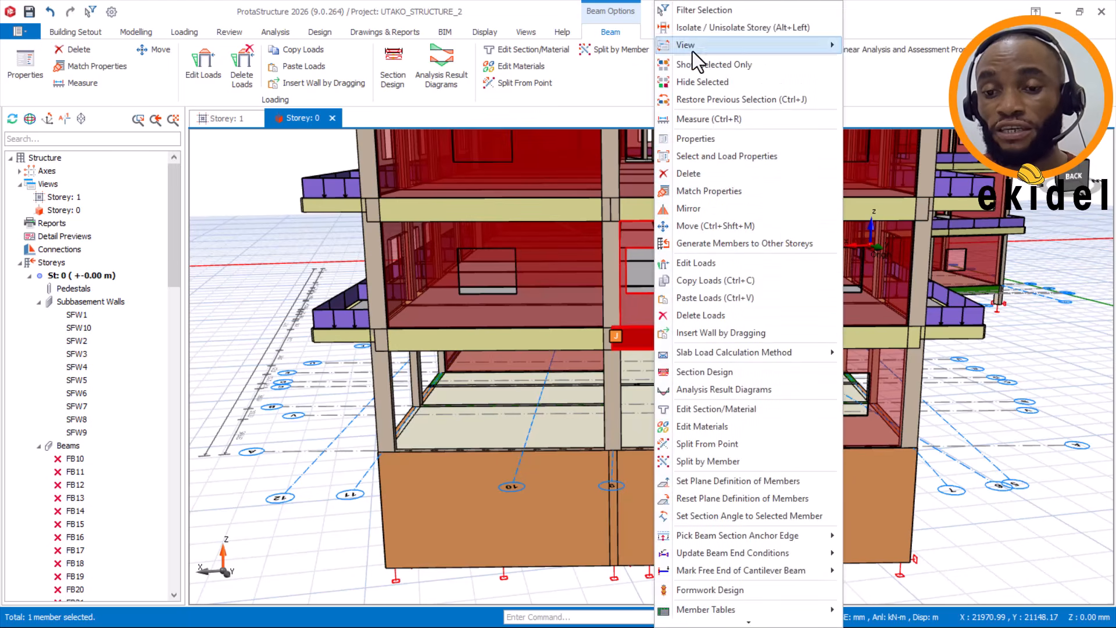
{"action": "left_click", "coordinate": [714, 280]}
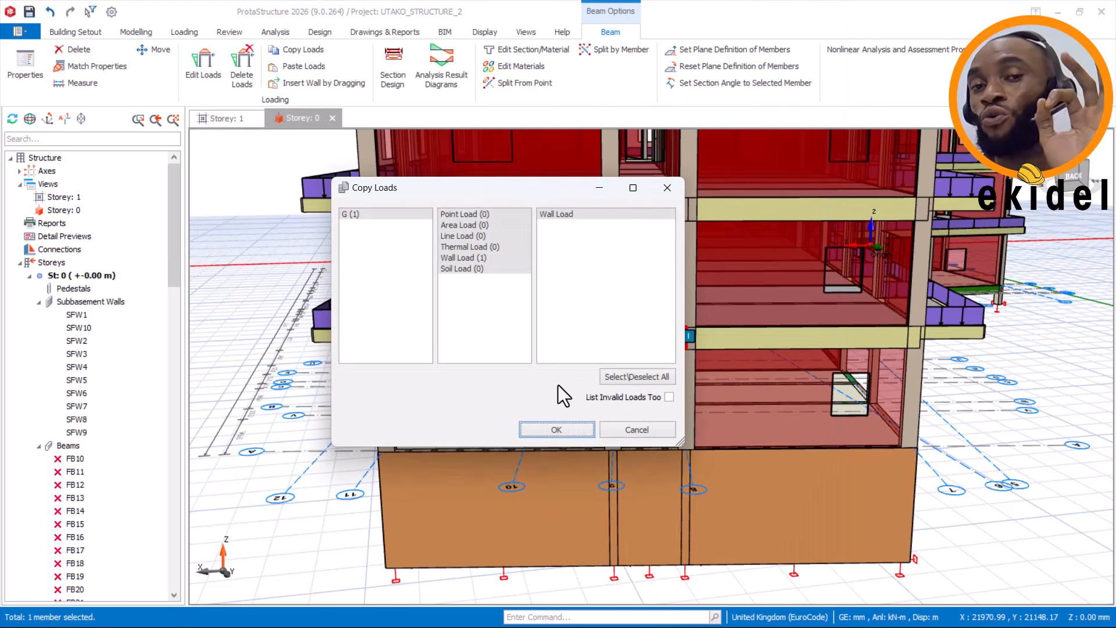
{"action": "left_click", "coordinate": [558, 429]}
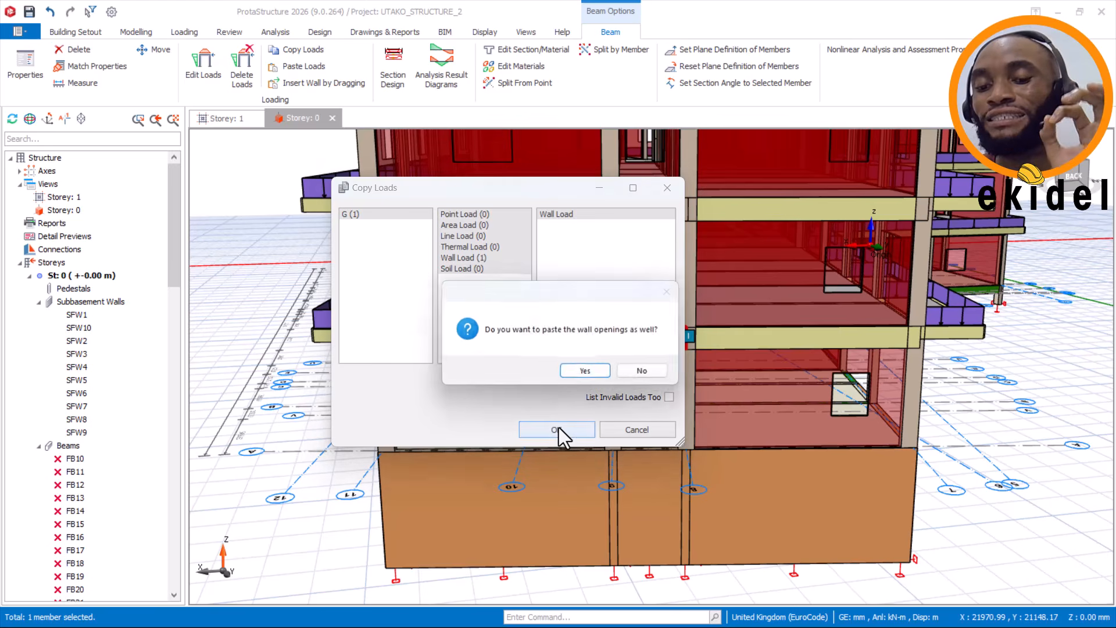
{"action": "left_click", "coordinate": [590, 374]}
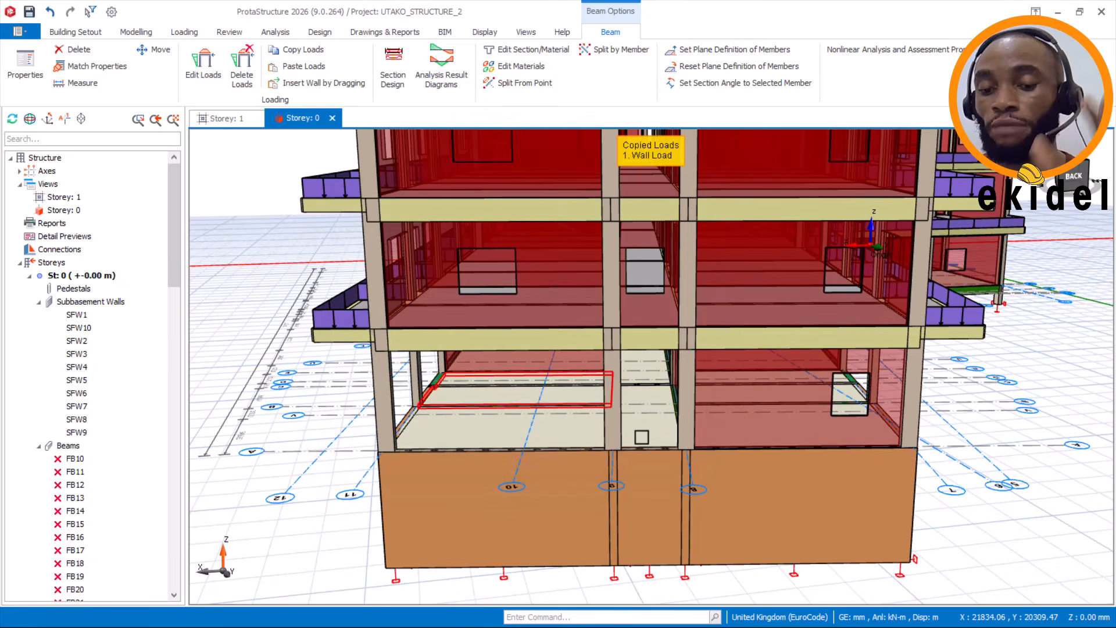
{"action": "left_click", "coordinate": [649, 475]}
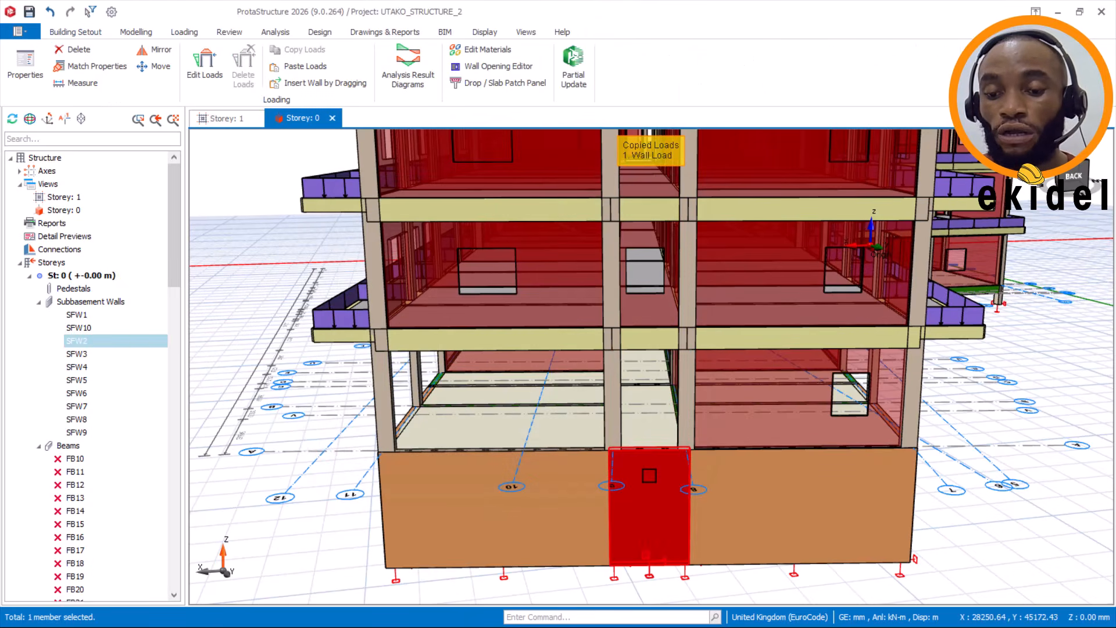
{"action": "right_click", "coordinate": [649, 474]}
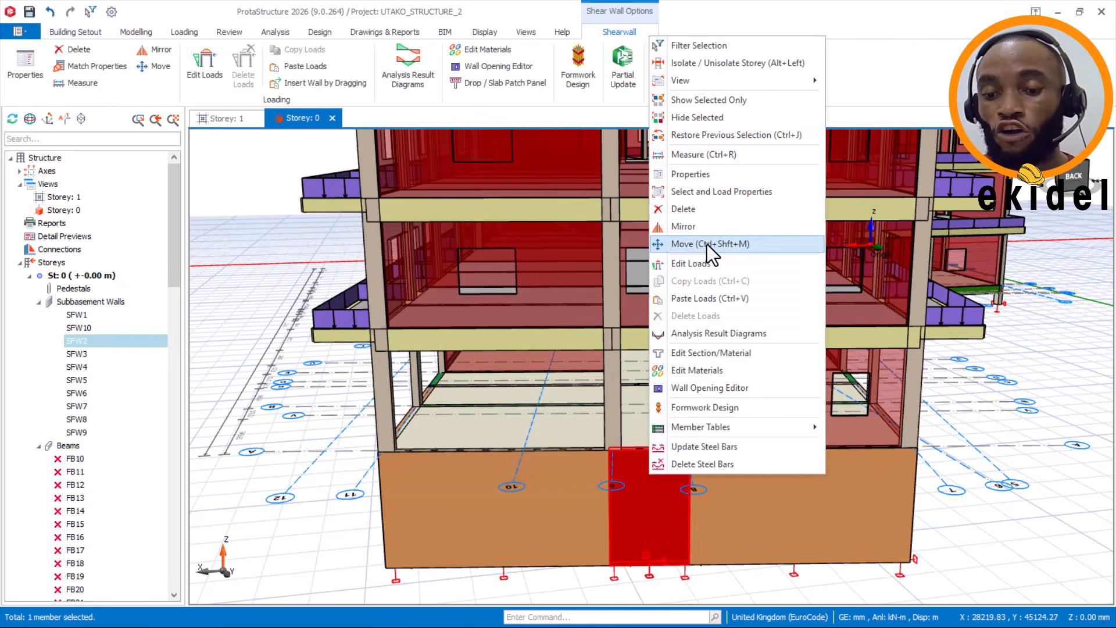
{"action": "left_click", "coordinate": [697, 296]}
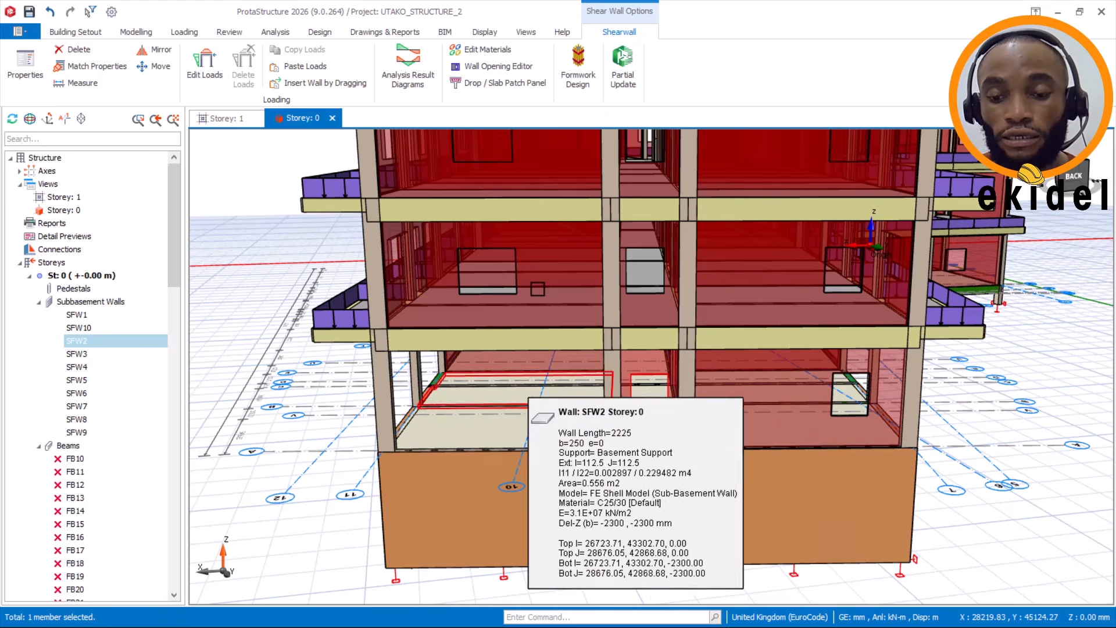
Copy the wall load with its openings from storey 1 beam 1B4 and paste it onto sub-basement wall SFW3.
{"action": "left_click", "coordinate": [537, 289]}
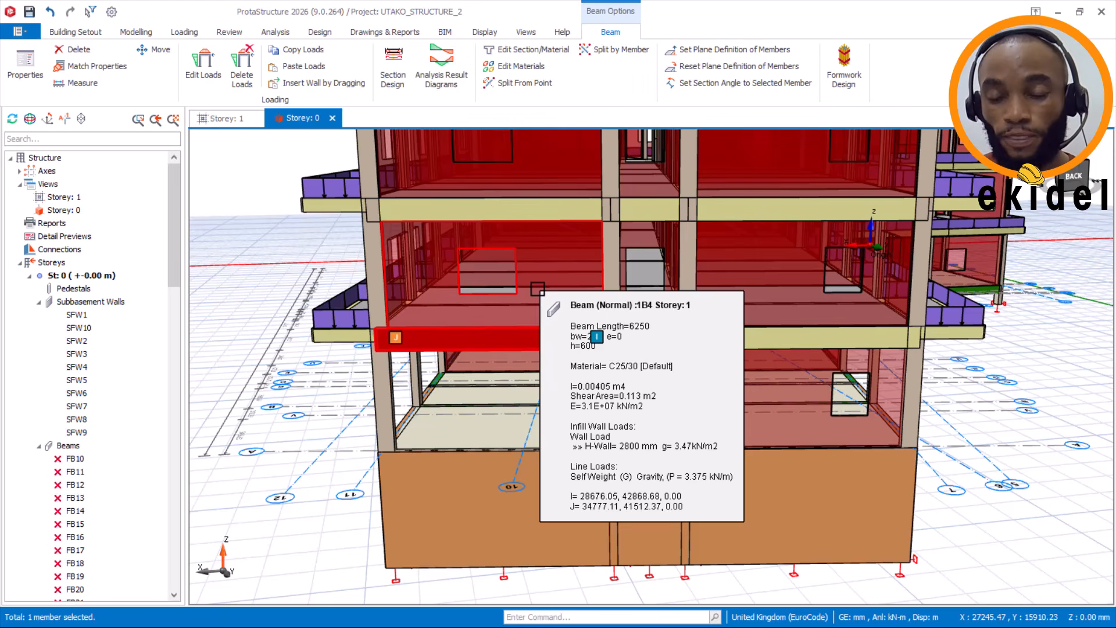
{"action": "right_click", "coordinate": [537, 289]}
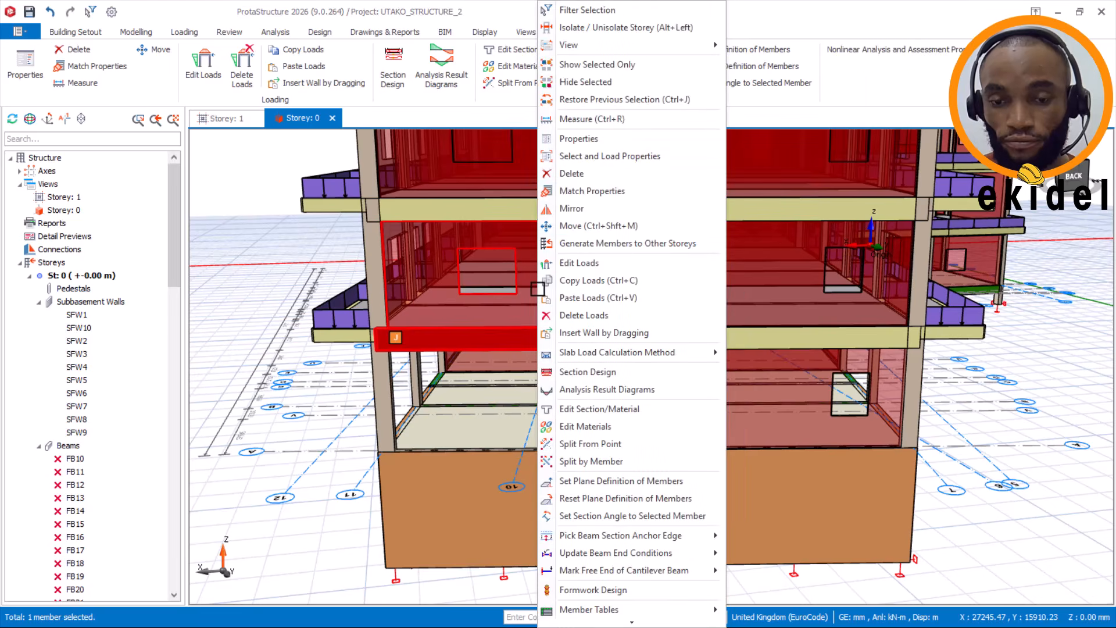
{"action": "left_click", "coordinate": [578, 282]}
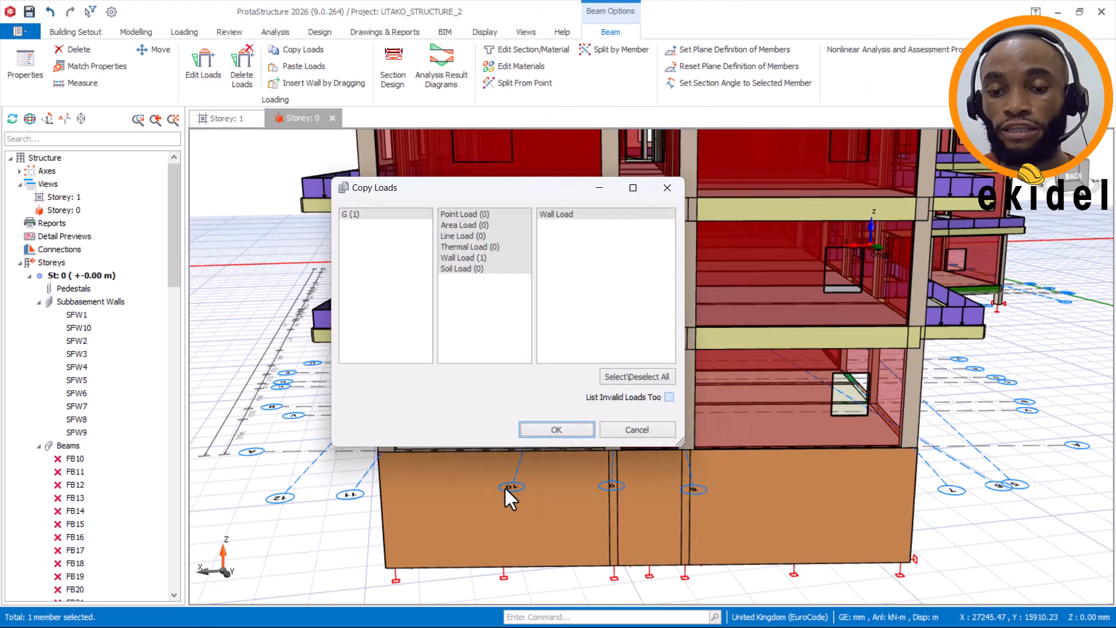
{"action": "left_click", "coordinate": [557, 430]}
{"action": "left_click", "coordinate": [590, 376]}
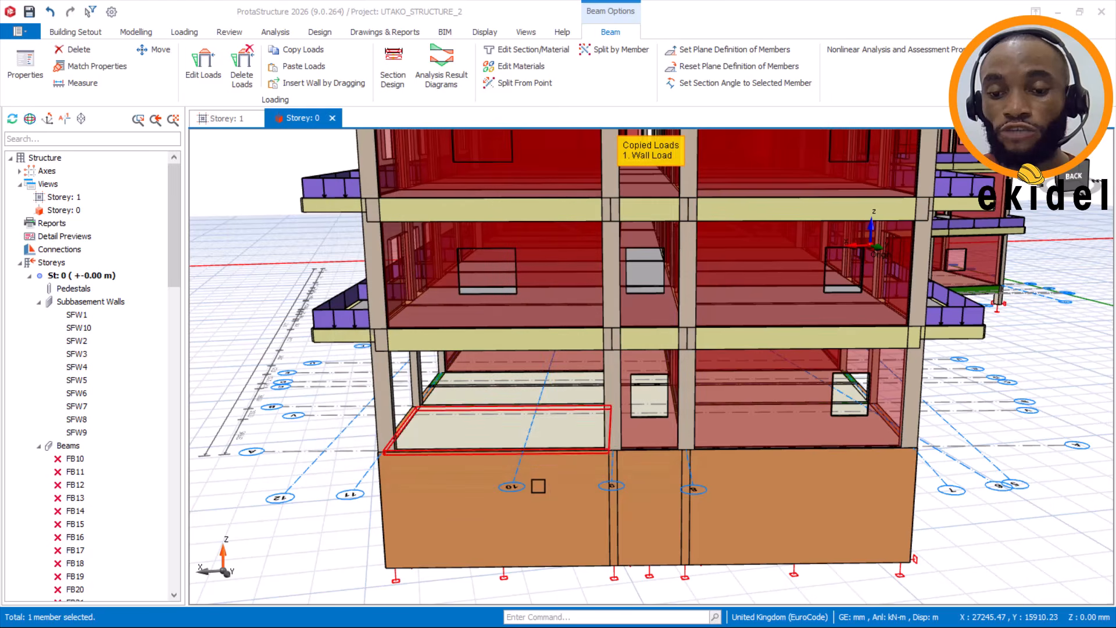
{"action": "left_click", "coordinate": [536, 474]}
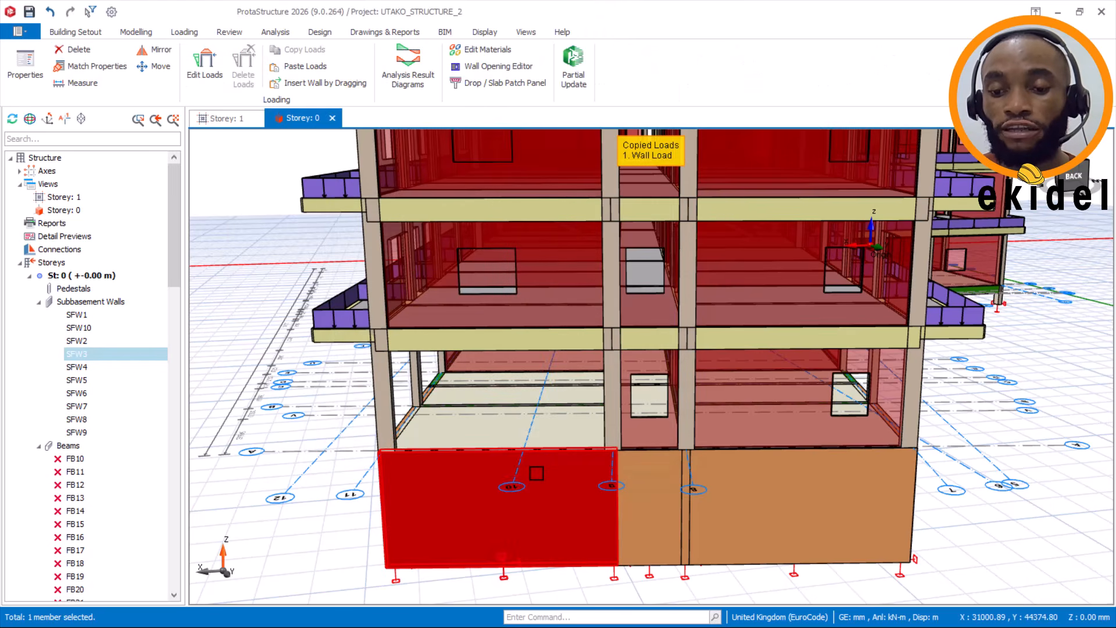
{"action": "right_click", "coordinate": [536, 473]}
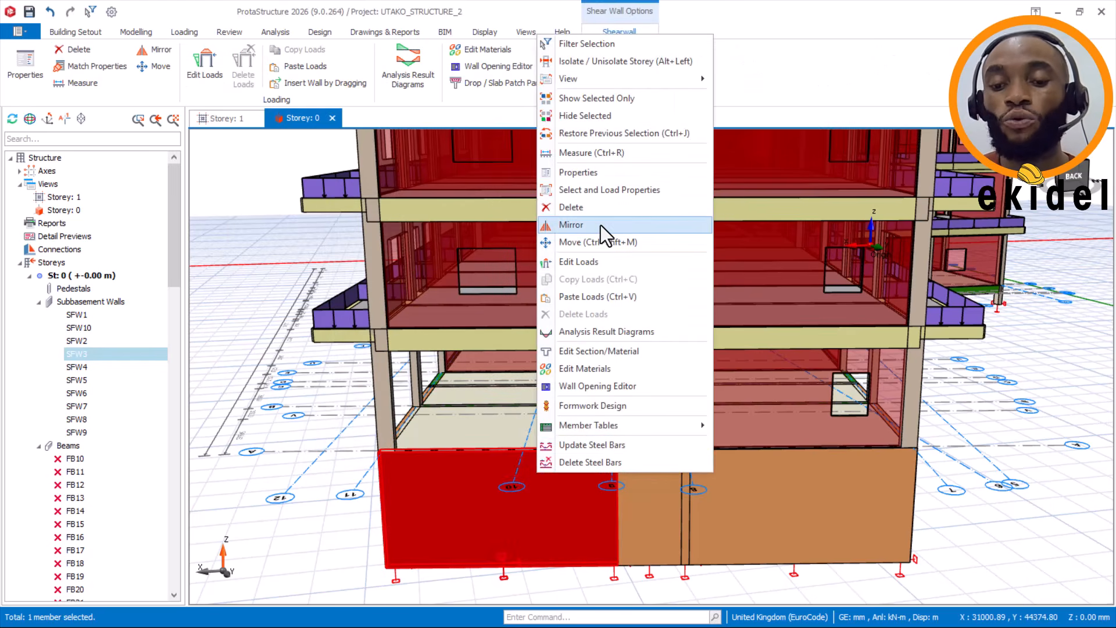
{"action": "left_click", "coordinate": [592, 296]}
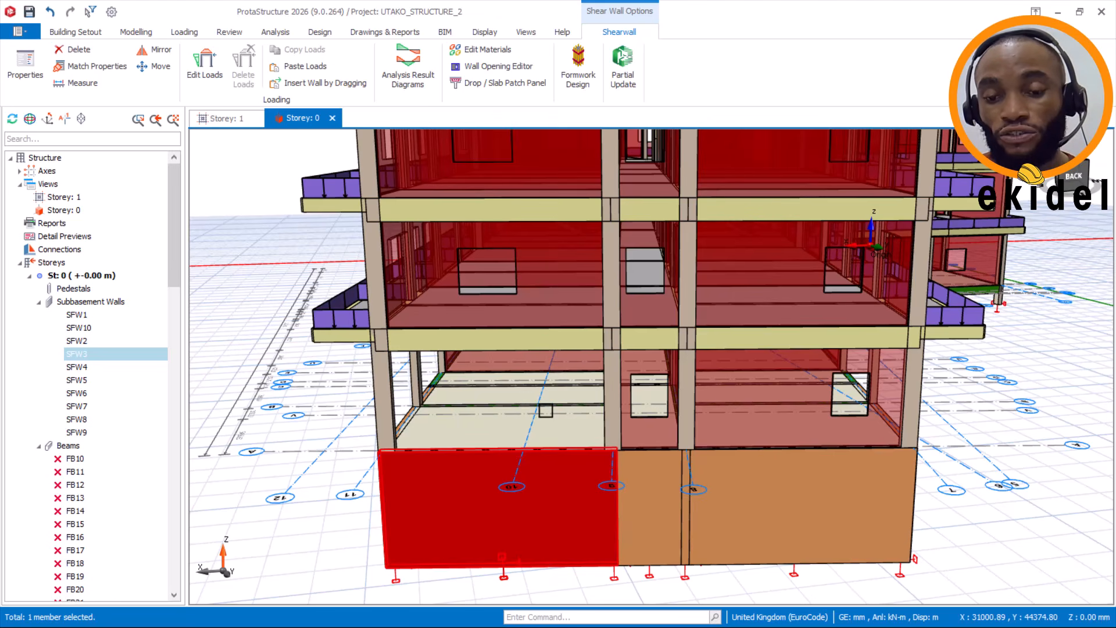
Copy the wall load from the storey 1 edge beam directly above sub-basement wall SFW4.
{"action": "scroll", "coordinate": [532, 410], "scroll_direction": "down", "scroll_amount": 2}
{"action": "middle_click_drag", "start_coordinate": [555, 428], "coordinate": [594, 425]}
{"action": "mouse_move", "coordinate": [467, 431]}
{"action": "middle_mouse_down"}
{"action": "mouse_move", "coordinate": [676, 422]}
{"action": "mouse_move", "coordinate": [678, 459]}
{"action": "mouse_move", "coordinate": [680, 448]}
{"action": "middle_mouse_up"}
{"action": "left_click", "coordinate": [692, 363]}
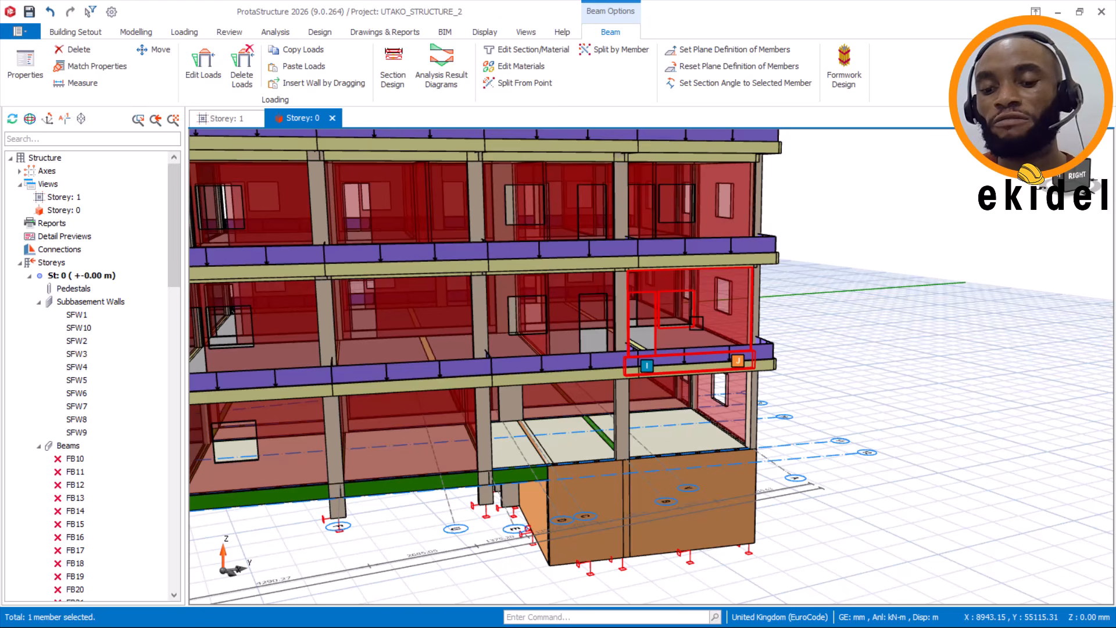
{"action": "right_click", "coordinate": [698, 363]}
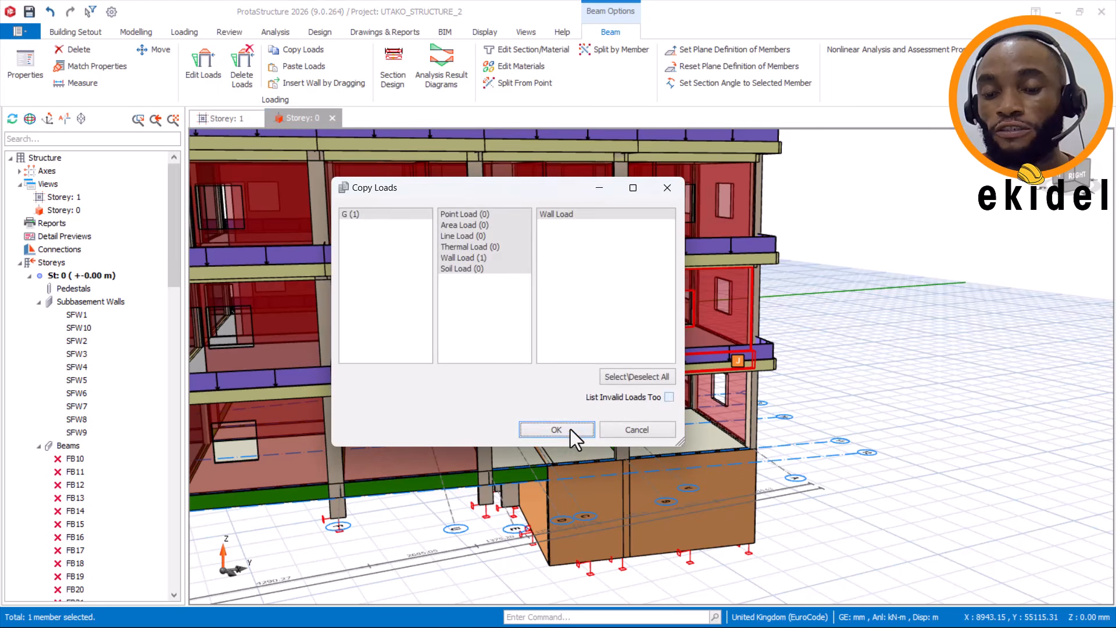
{"action": "left_click", "coordinate": [556, 430]}
{"action": "left_click", "coordinate": [583, 376]}
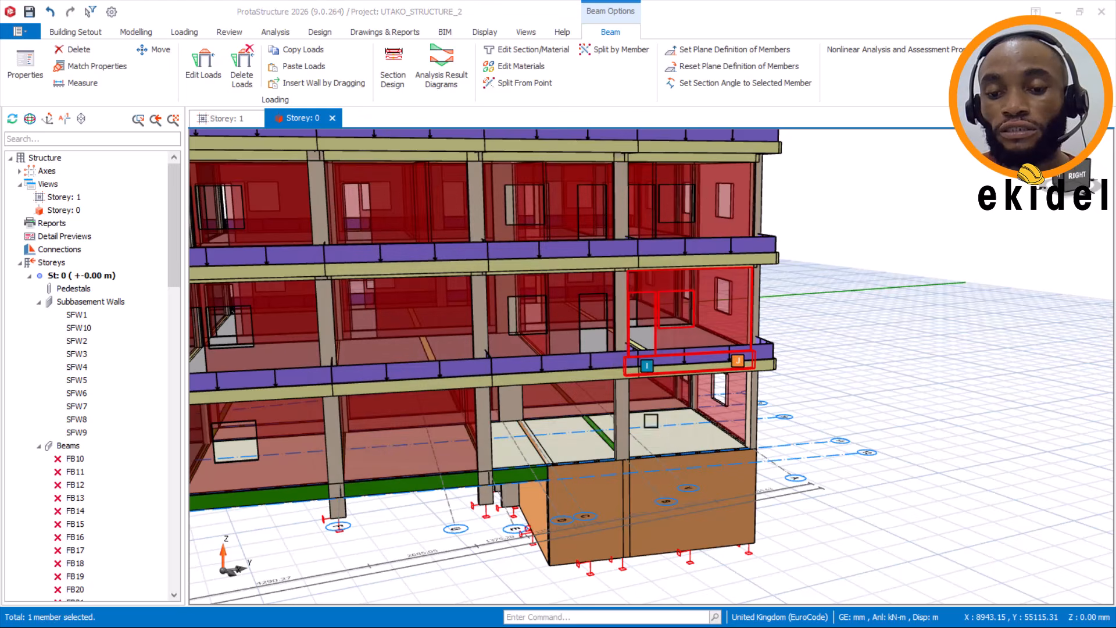
{"action": "scroll", "coordinate": [665, 429], "scroll_direction": "down", "scroll_amount": 2}
{"action": "mouse_move", "coordinate": [675, 434]}
{"action": "middle_mouse_down"}
{"action": "mouse_move", "coordinate": [603, 428]}
{"action": "mouse_move", "coordinate": [654, 427]}
{"action": "middle_mouse_up"}
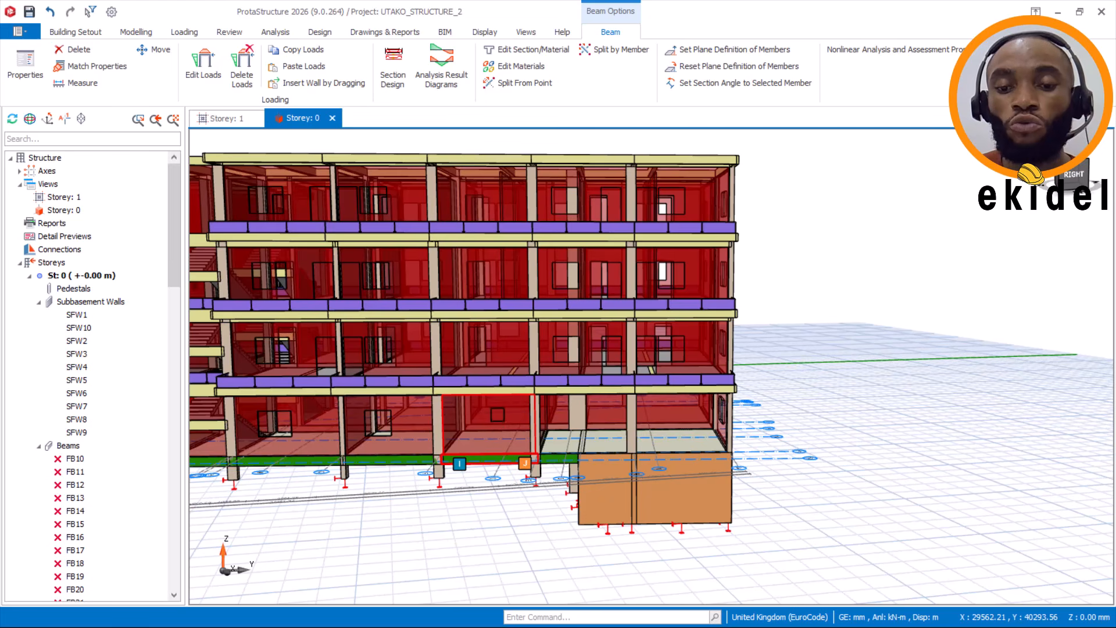
Copy the solid wall load without openings from the sub-basement edge beam one bay before short beam FB80.
{"action": "left_click", "coordinate": [498, 427]}
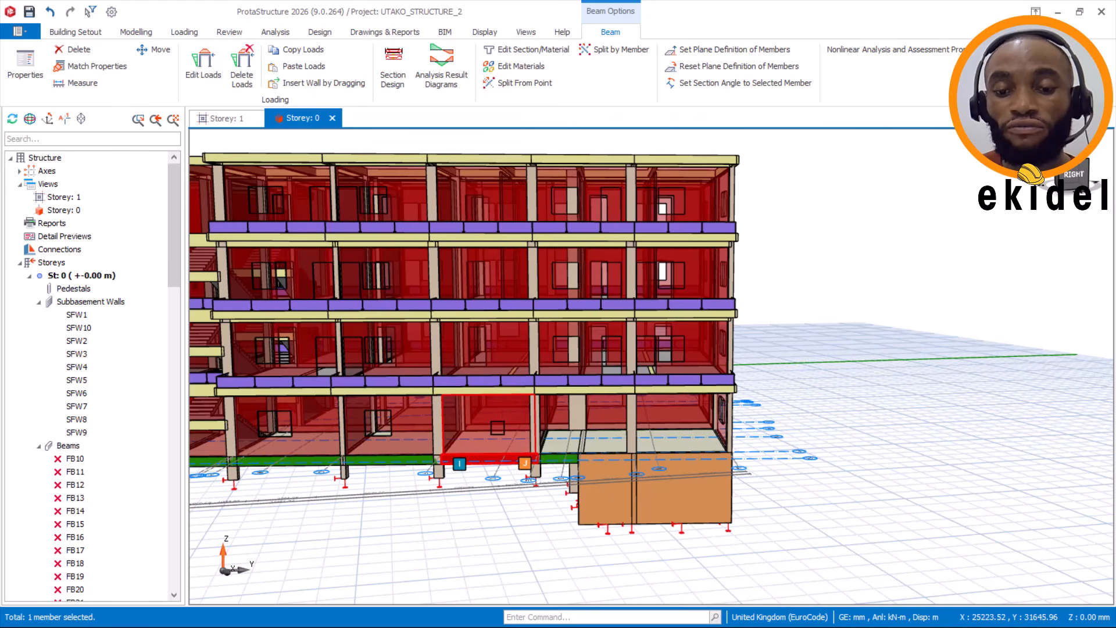
{"action": "right_click", "coordinate": [498, 427]}
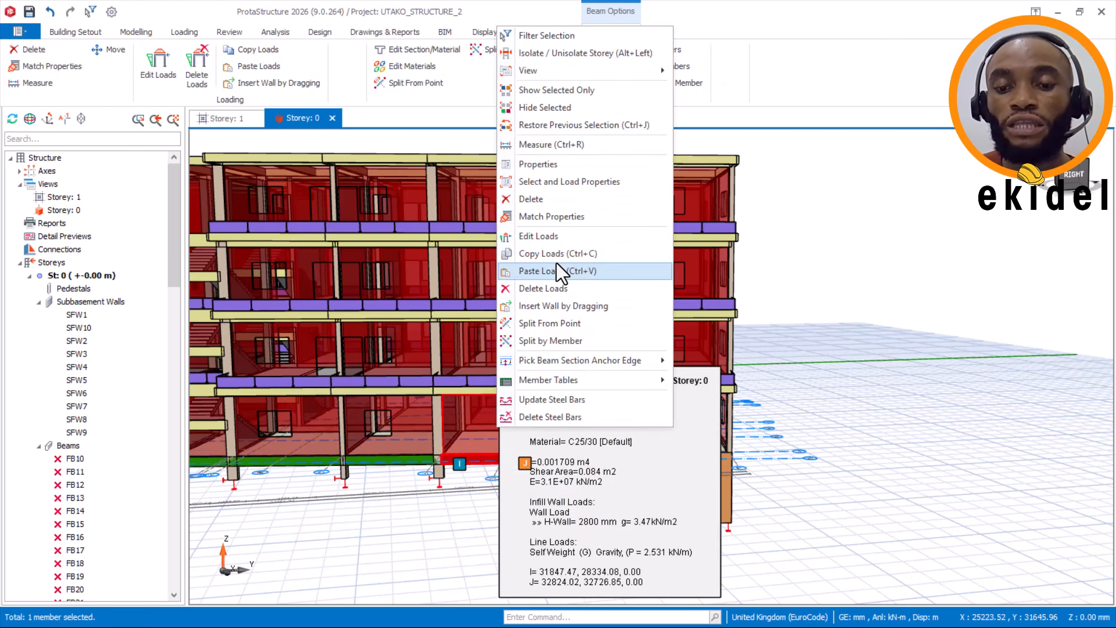
{"action": "left_click", "coordinate": [539, 255]}
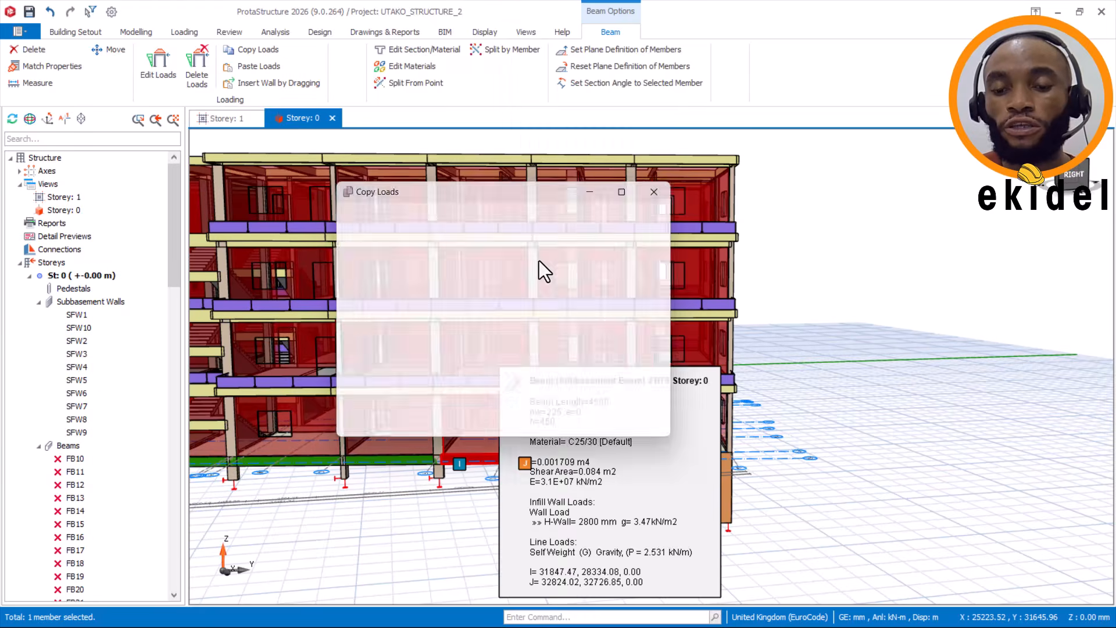
{"action": "left_click", "coordinate": [556, 430]}
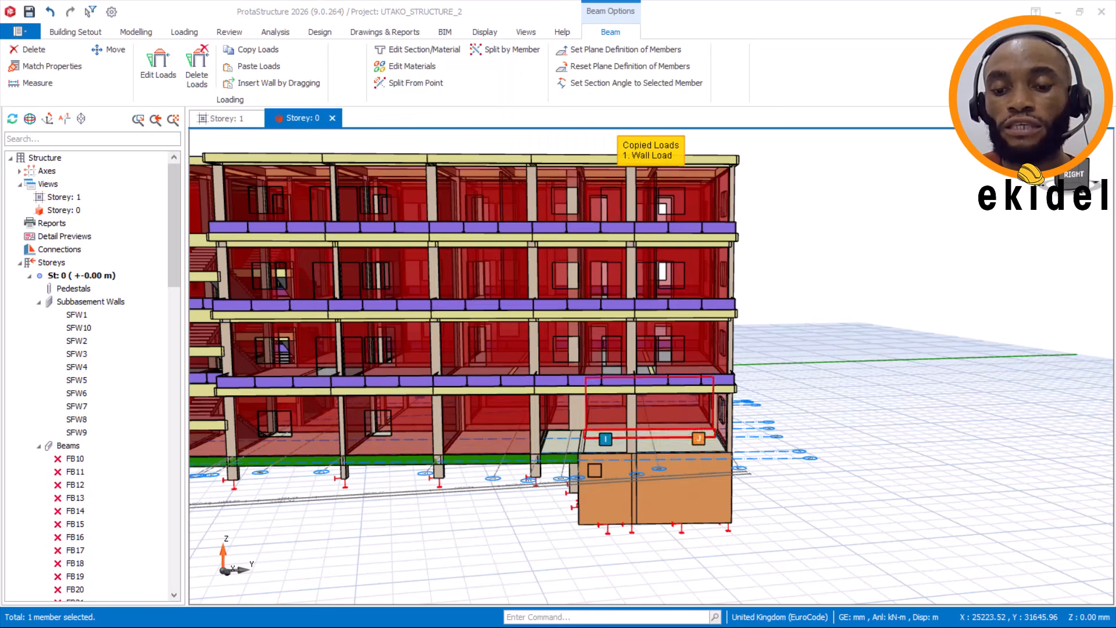
Select sub-basement walls SFW4 and SFW5 together and paste the copied wall load onto both.
{"action": "scroll", "coordinate": [603, 438], "scroll_direction": "up", "scroll_amount": 4}
{"action": "left_click", "coordinate": [526, 448]}
{"action": "left_click", "coordinate": [636, 460], "text": "ctrl"}
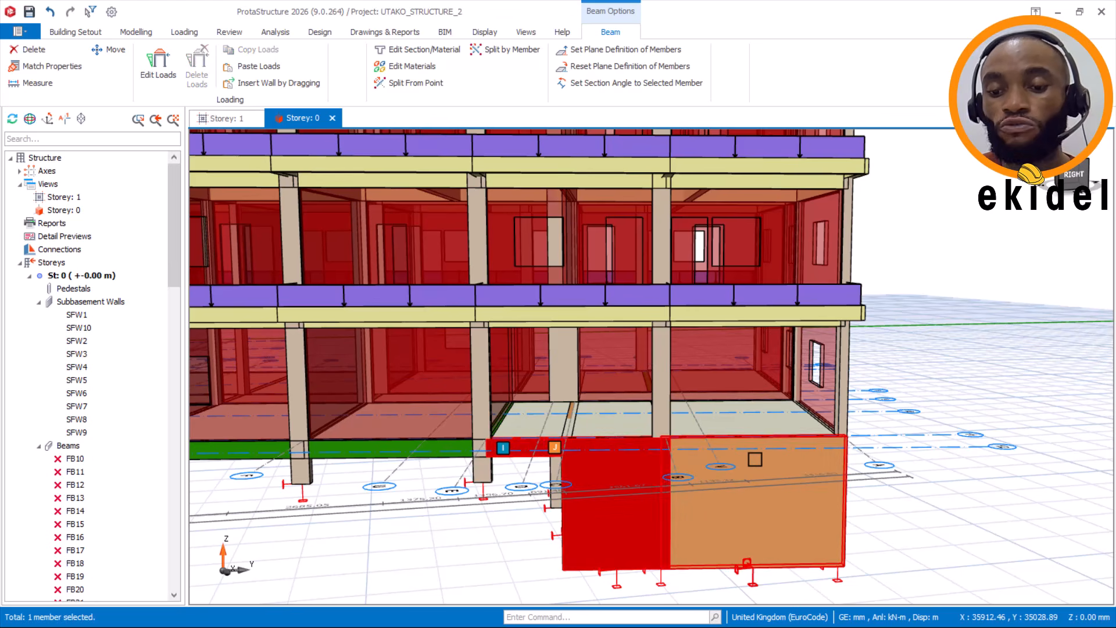
{"action": "left_click", "coordinate": [755, 459], "text": "ctrl"}
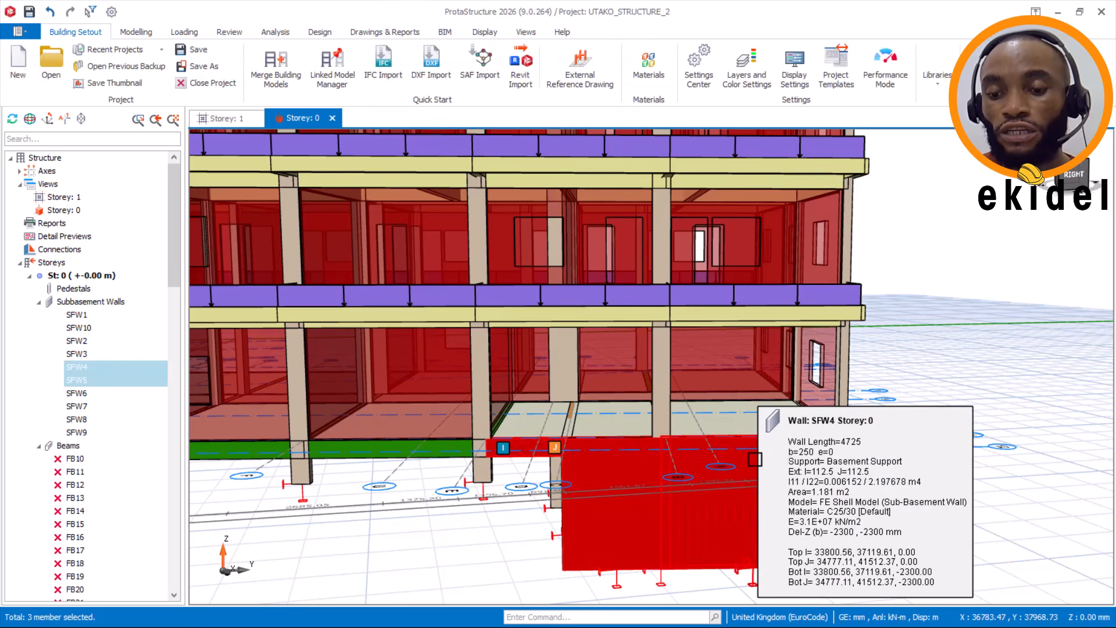
{"action": "right_click", "coordinate": [777, 268]}
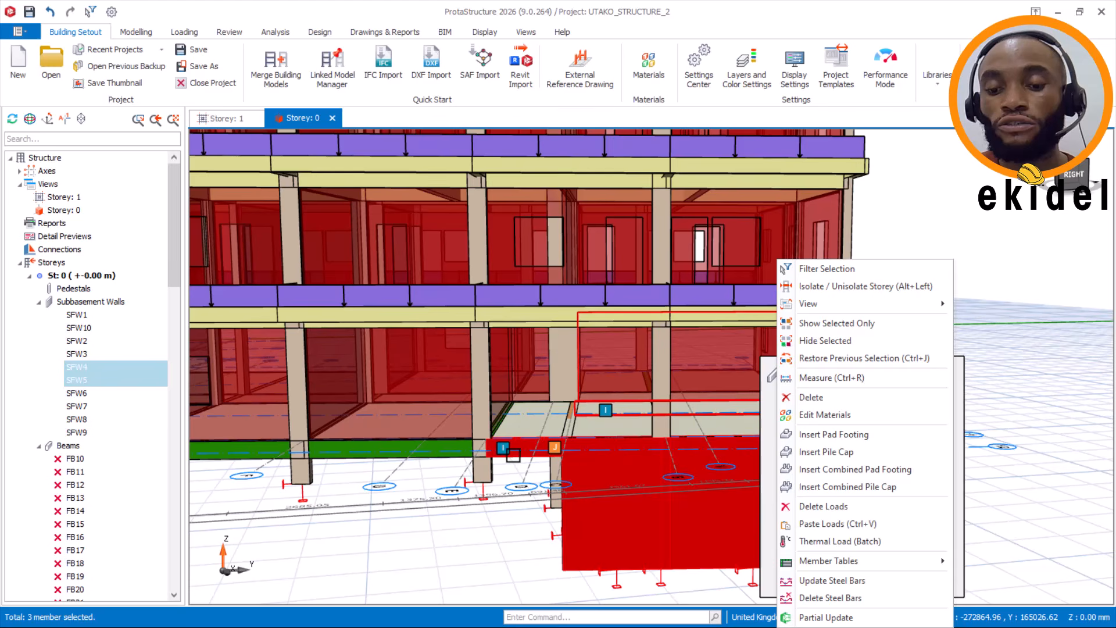
{"action": "left_click", "coordinate": [522, 444]}
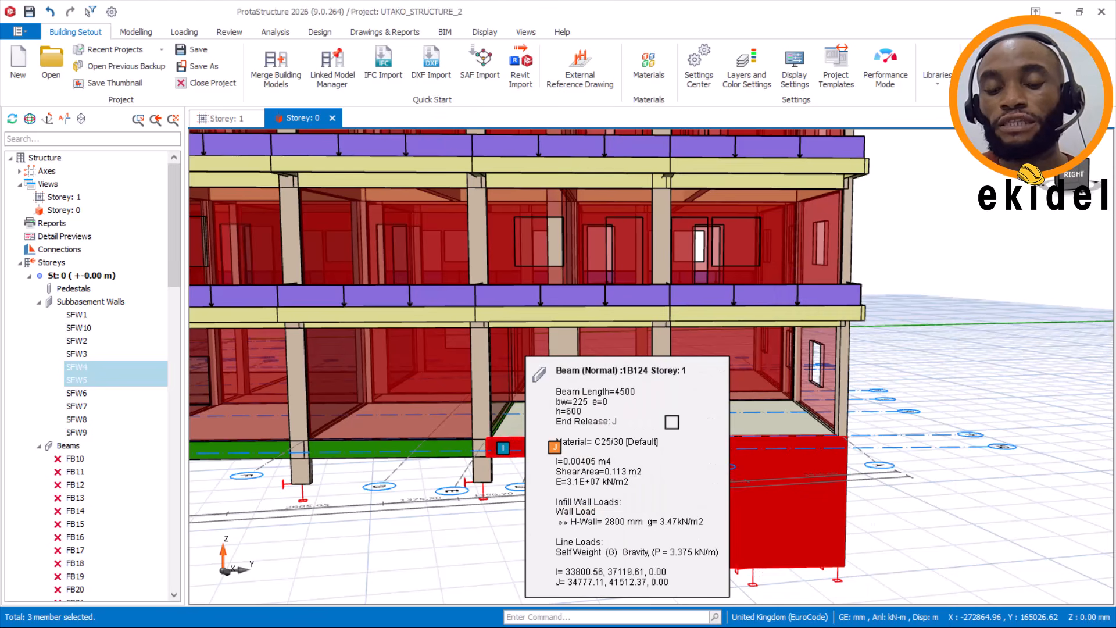
{"action": "left_click", "coordinate": [663, 434], "text": "ctrl"}
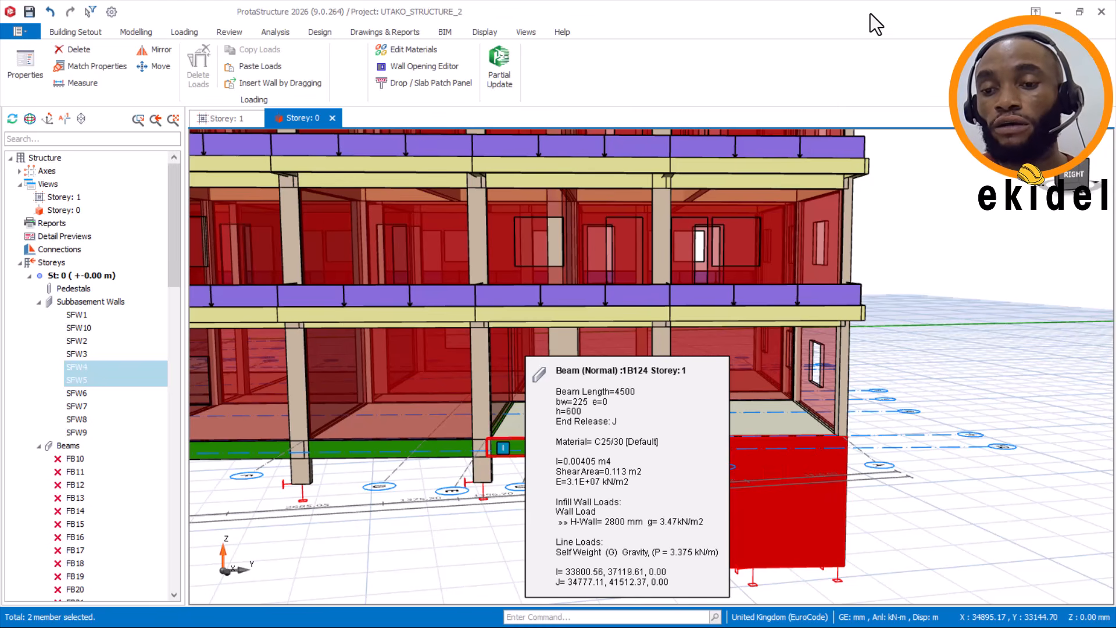
{"action": "right_click", "coordinate": [764, 468]}
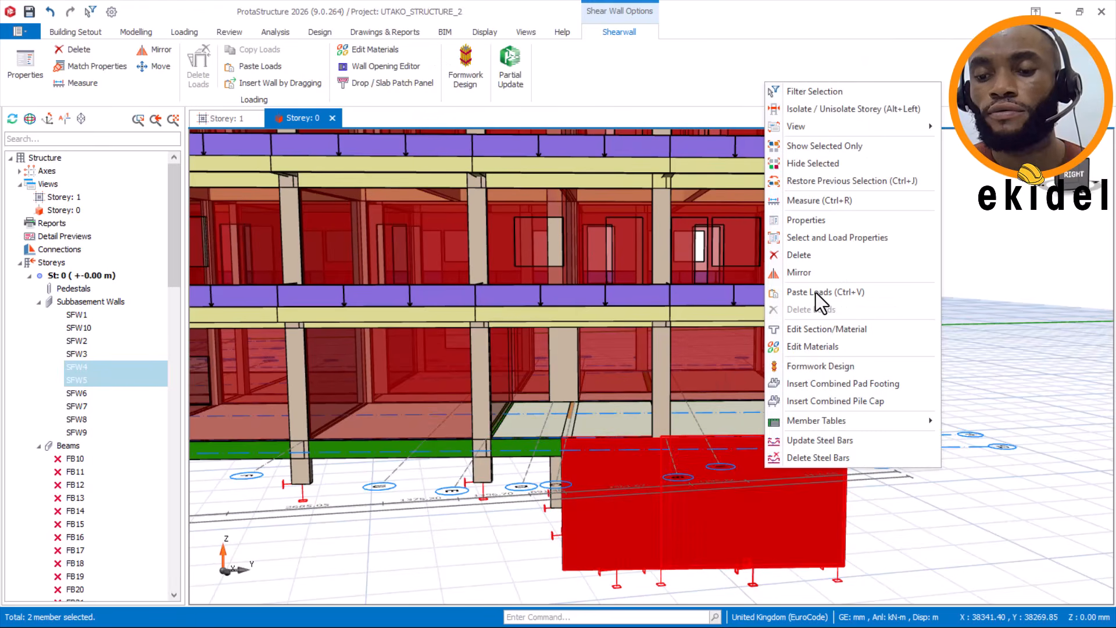
{"action": "left_click", "coordinate": [816, 293]}
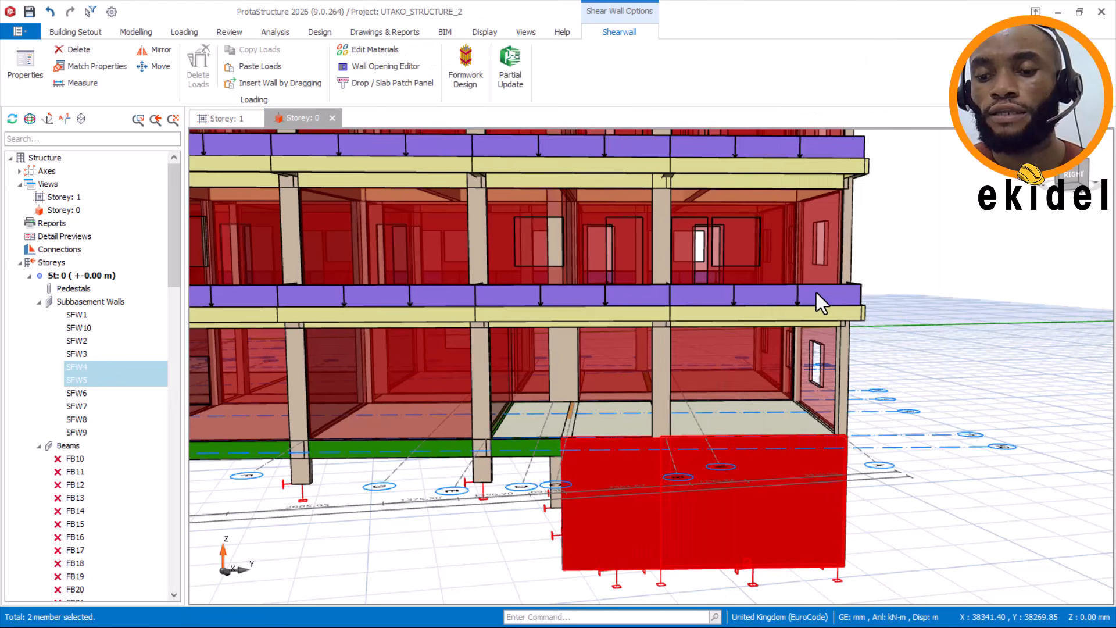
{"action": "right_click", "coordinate": [734, 459]}
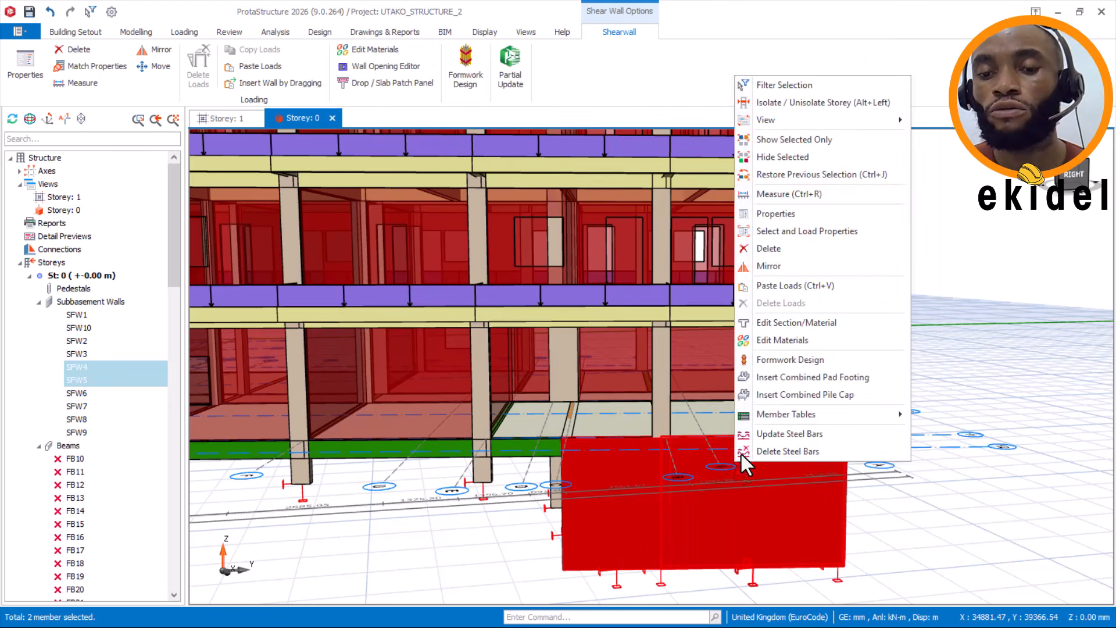
{"action": "left_click", "coordinate": [789, 286]}
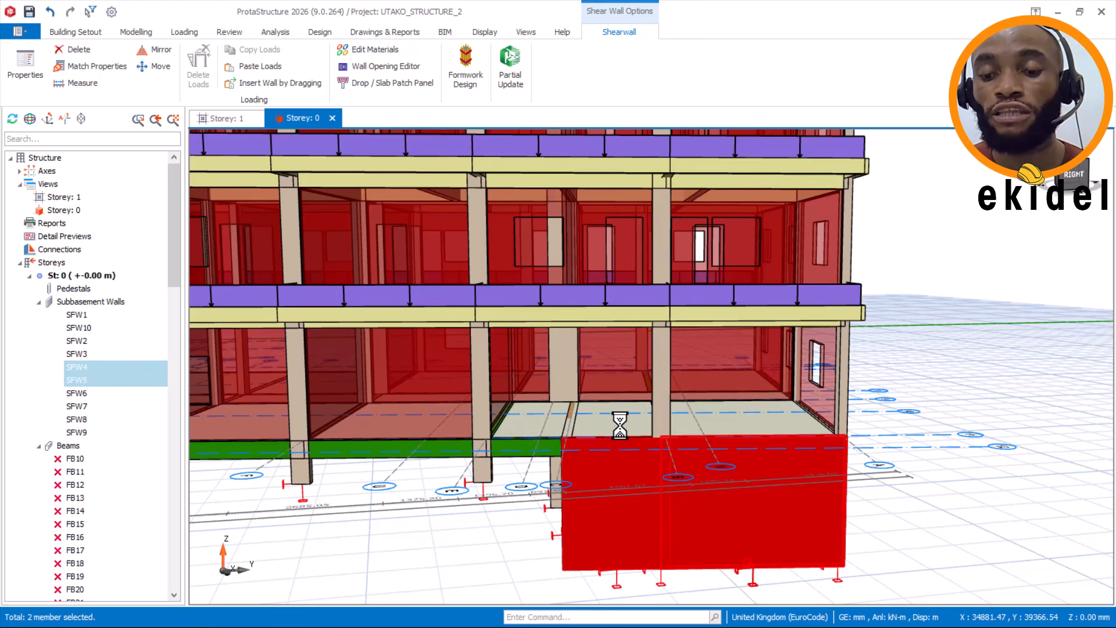
Paste the same wall load onto sub-basement beam FB80 beside wall SFW5 and check the loaded facade.
{"action": "left_click", "coordinate": [521, 447]}
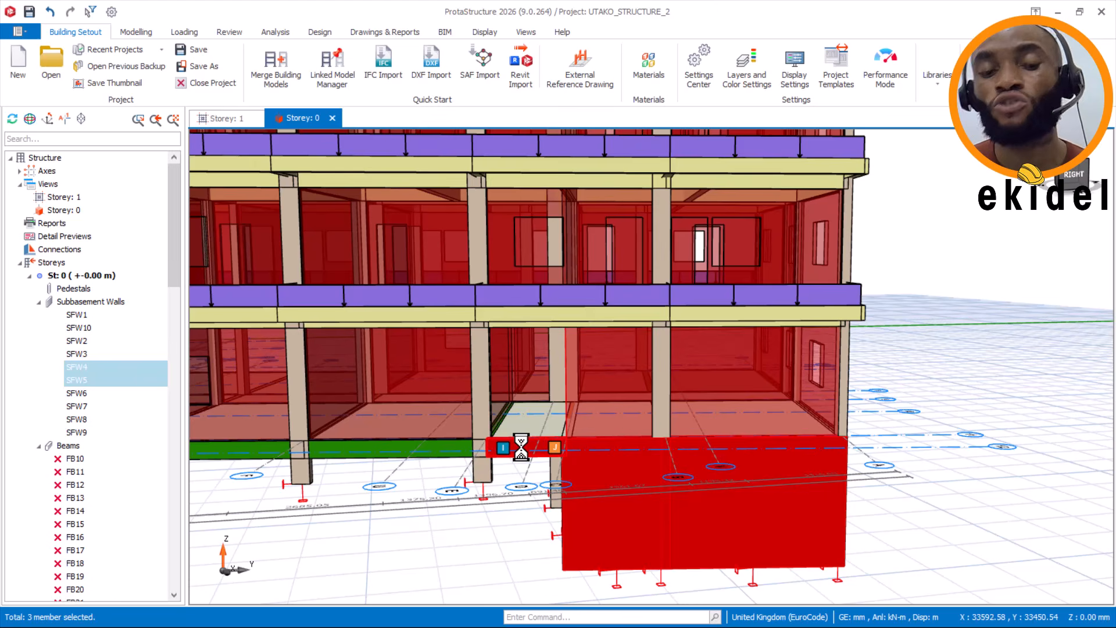
{"action": "right_click", "coordinate": [521, 448]}
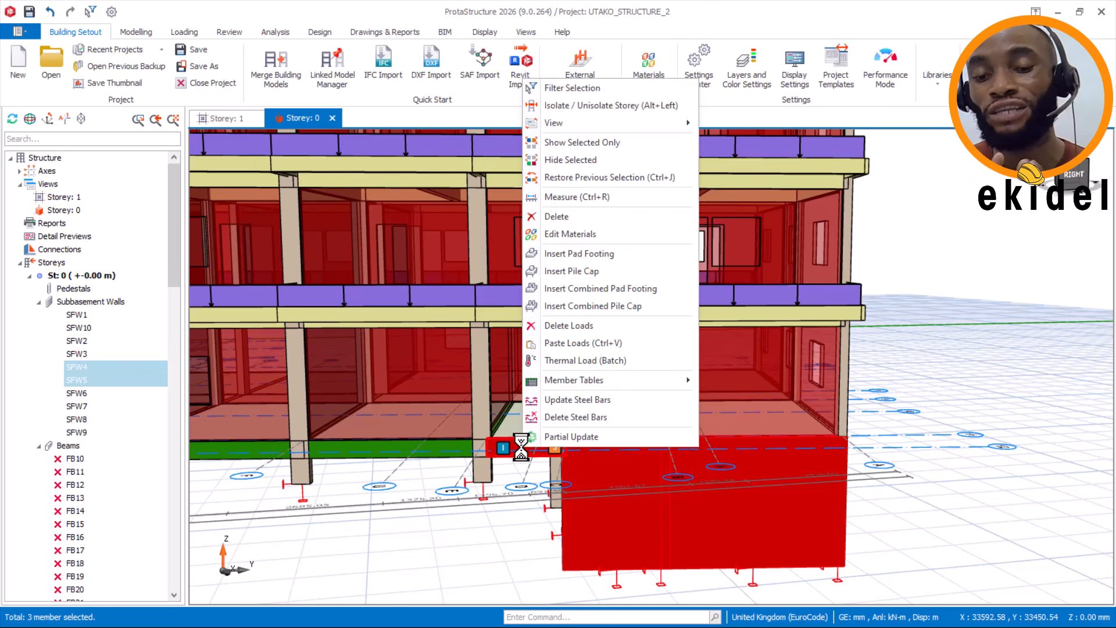
{"action": "left_click", "coordinate": [580, 343]}
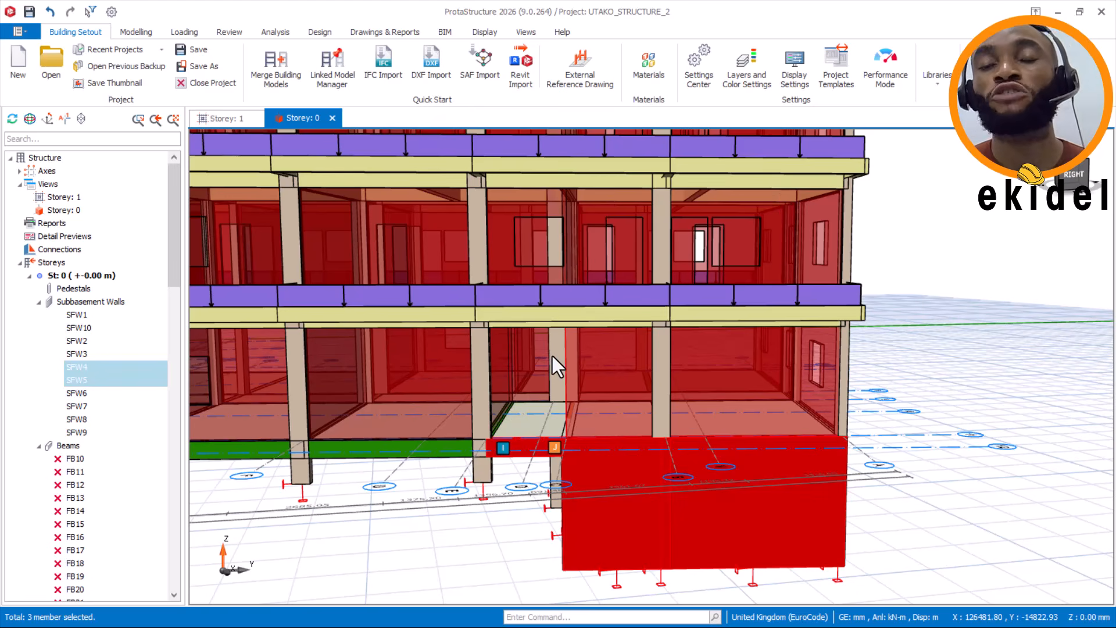
{"action": "mouse_move", "coordinate": [552, 356]}
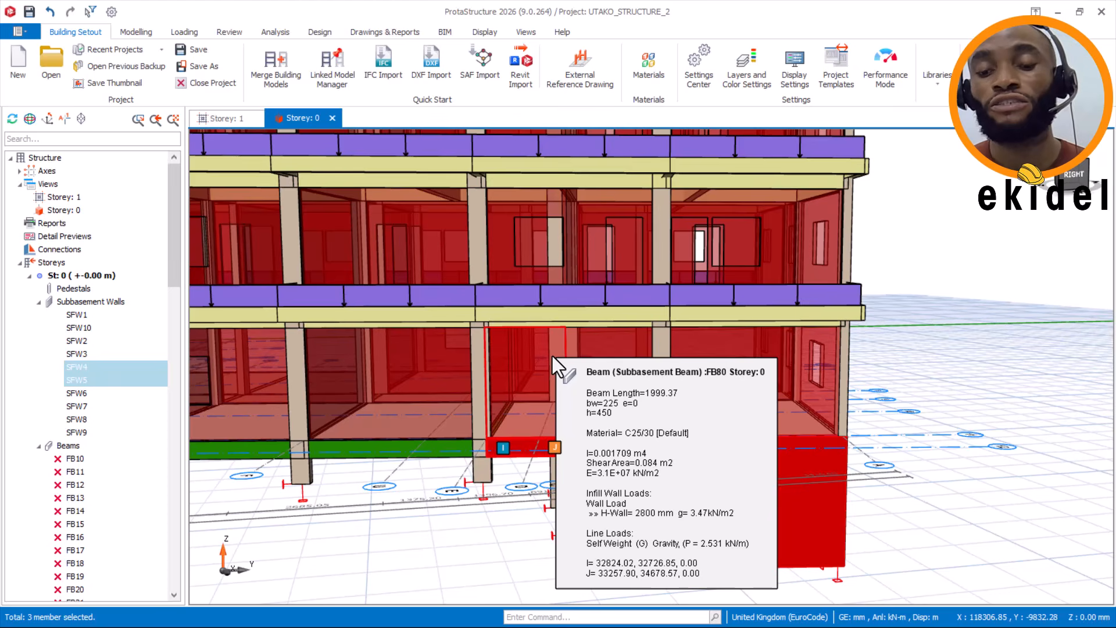
{"action": "scroll", "coordinate": [803, 410], "scroll_direction": "down", "scroll_amount": 2}
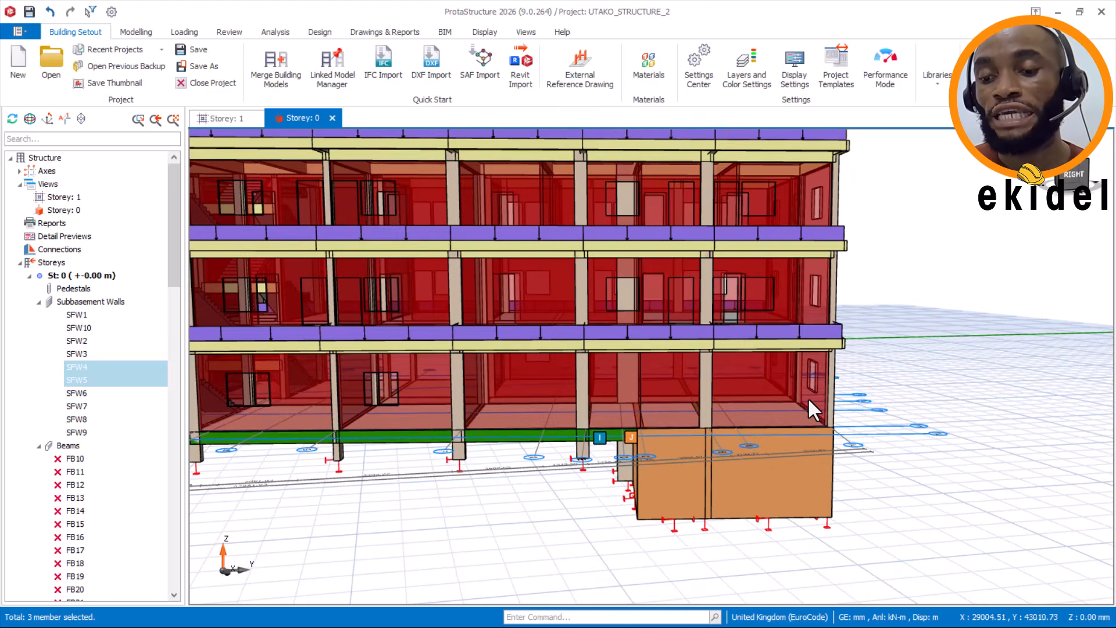
{"action": "middle_click_drag", "start_coordinate": [816, 463], "coordinate": [774, 463]}
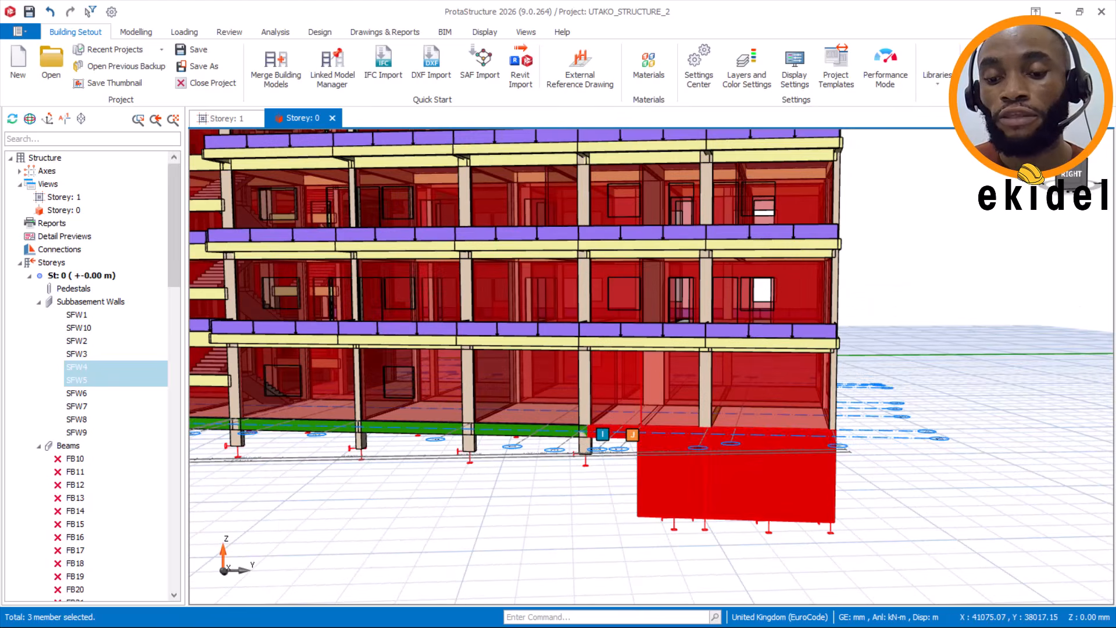
Switch to the Benue_Office_Development_Makurdi_2025 project in ProtaStructure 2021 and examine its 3D design status and wall loads.
{"action": "left_click", "coordinate": [1057, 13]}
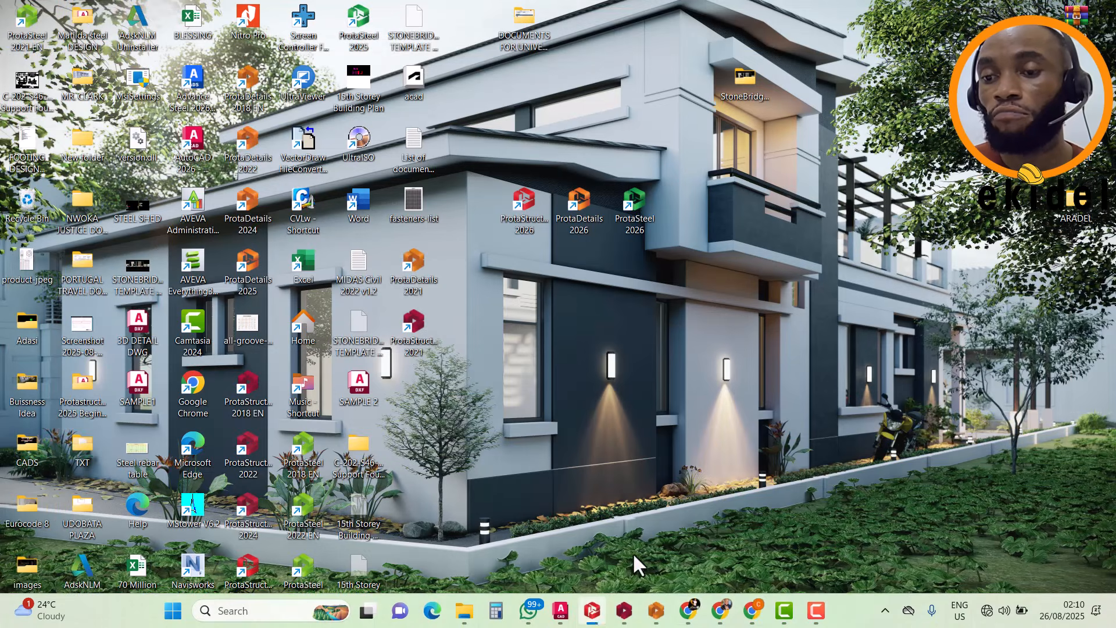
{"action": "mouse_move", "coordinate": [635, 621]}
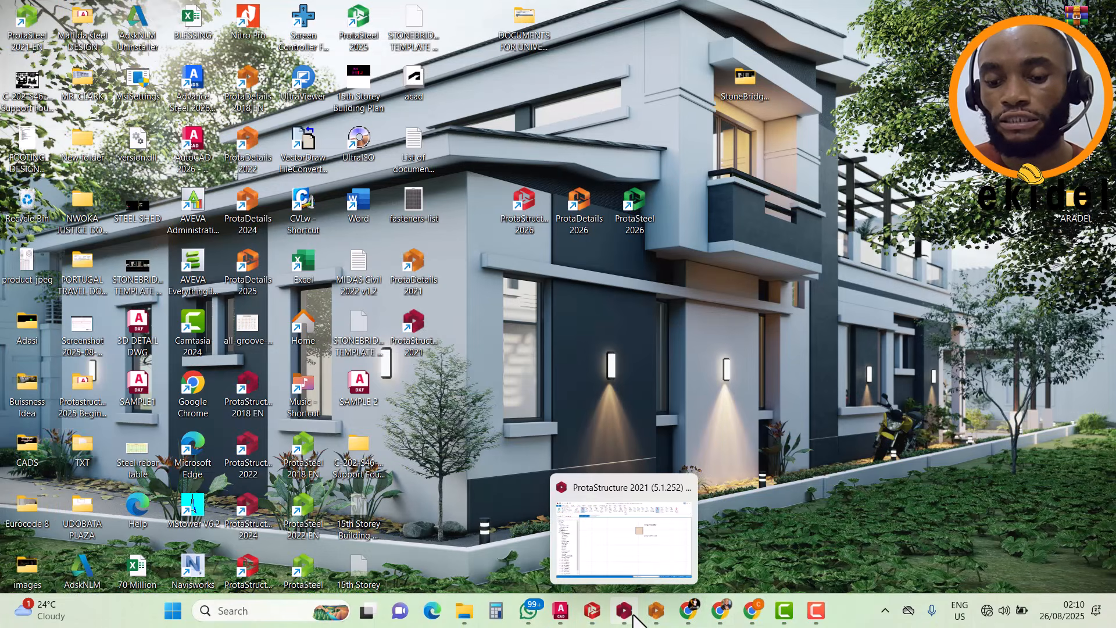
{"action": "left_click", "coordinate": [634, 615]}
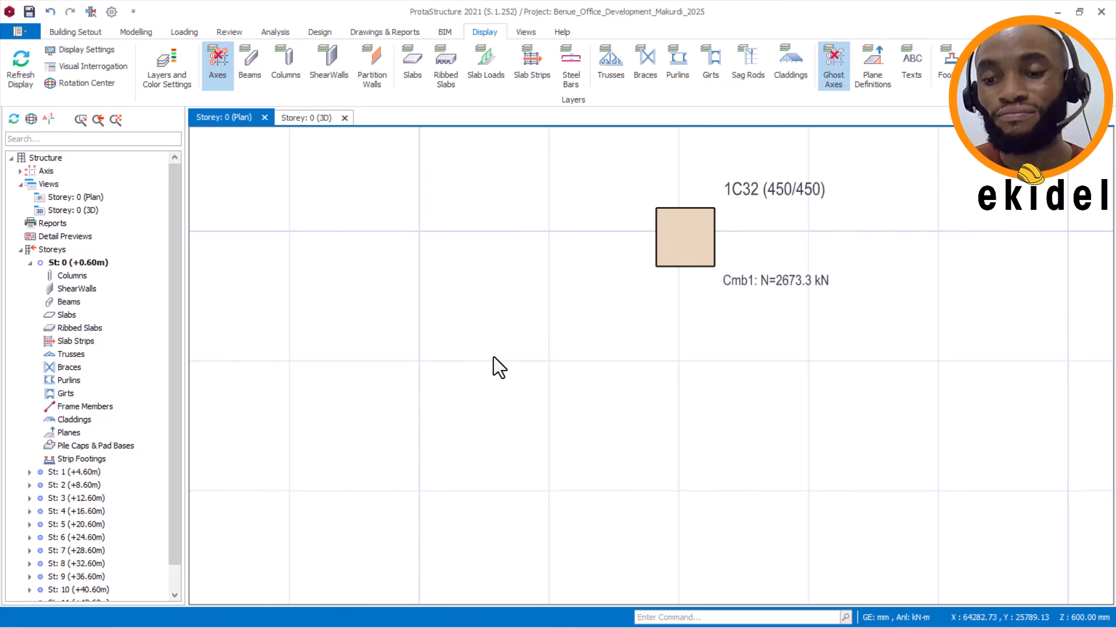
{"action": "key", "text": "ctrl+Tab"}
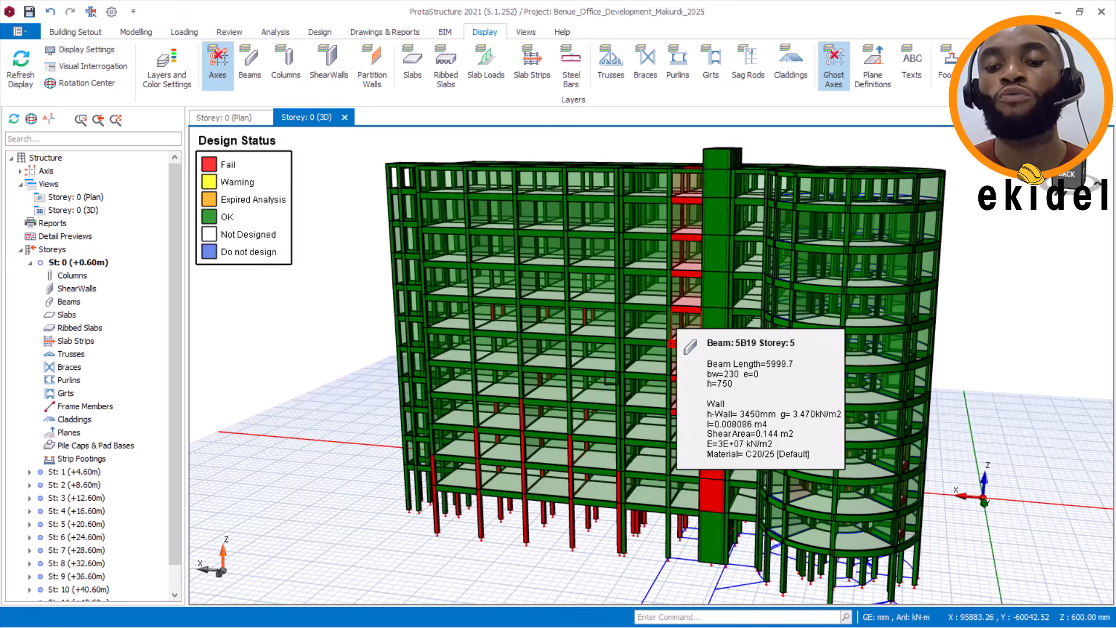
{"action": "mouse_move", "coordinate": [609, 385]}
{"action": "middle_mouse_down"}
{"action": "mouse_move", "coordinate": [682, 386]}
{"action": "mouse_move", "coordinate": [598, 391]}
{"action": "middle_mouse_up"}
{"action": "scroll", "coordinate": [652, 429], "scroll_direction": "up", "scroll_amount": 3}
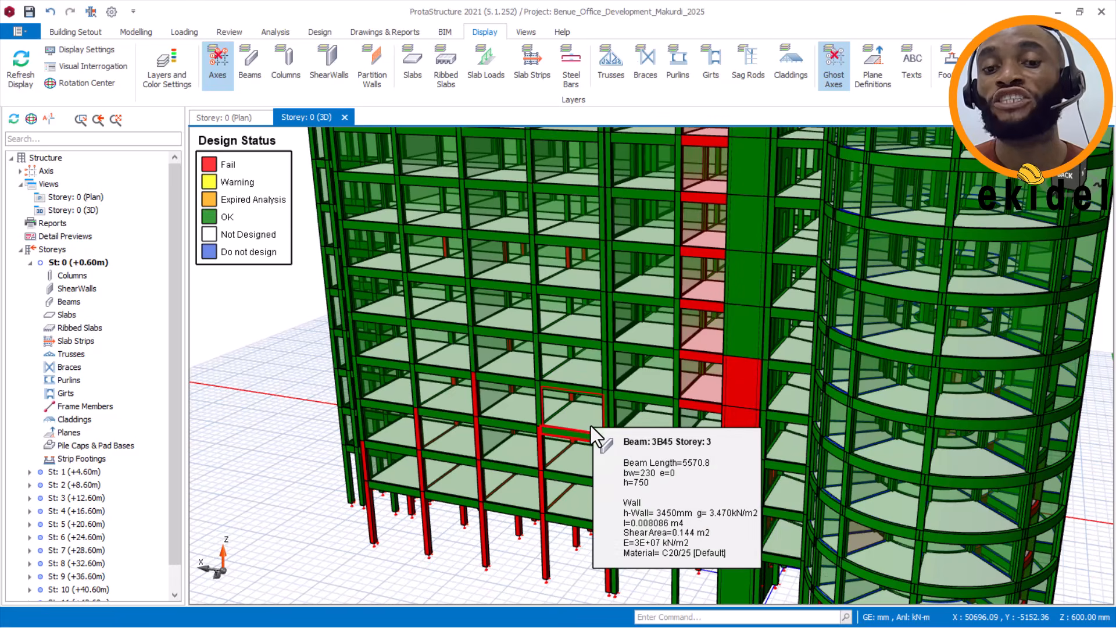
Examine the design status and beam wall loads of the Benue office model around its facades and round tower.
{"action": "scroll", "coordinate": [590, 424], "scroll_direction": "down", "scroll_amount": 3}
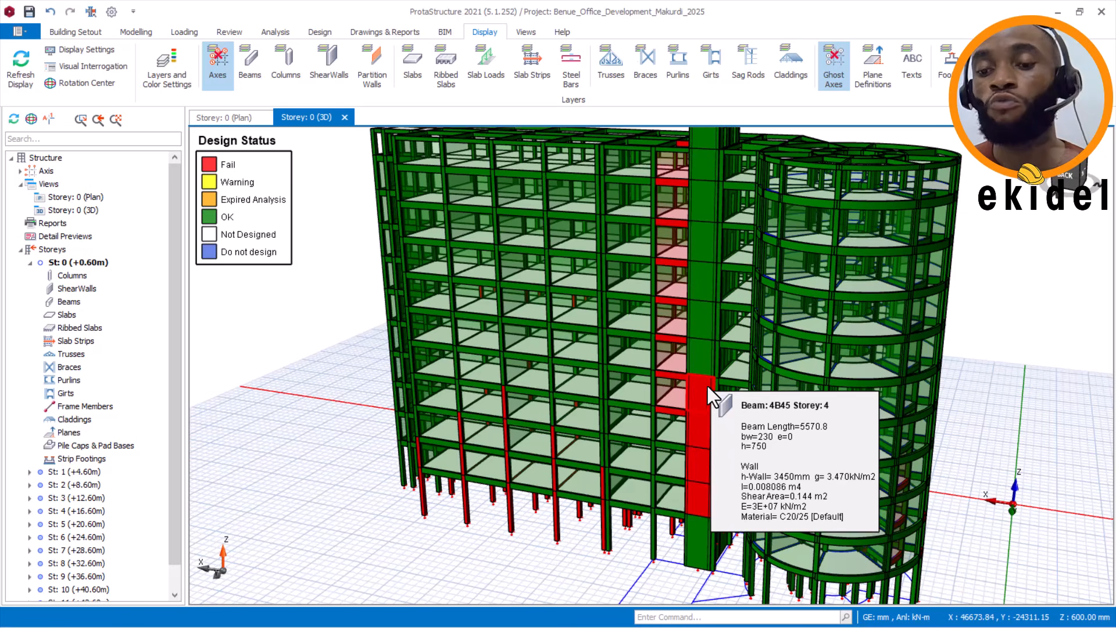
{"action": "middle_click_drag", "start_coordinate": [660, 354], "coordinate": [574, 432]}
{"action": "middle_click_drag", "start_coordinate": [669, 369], "coordinate": [454, 382], "text": "shift"}
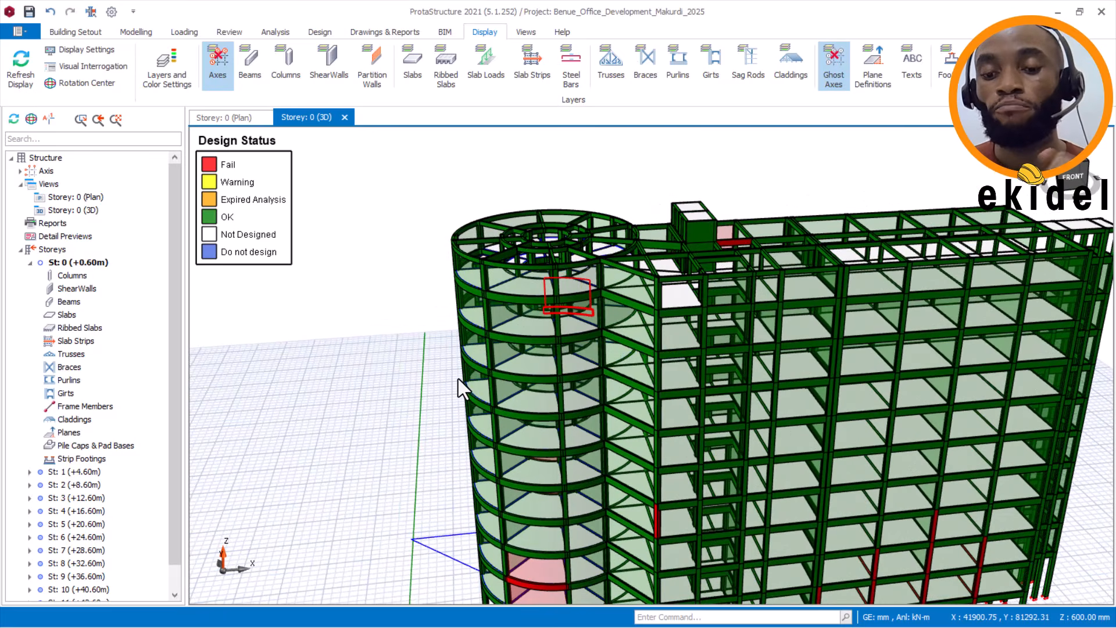
{"action": "middle_click_drag", "start_coordinate": [676, 444], "coordinate": [605, 261]}
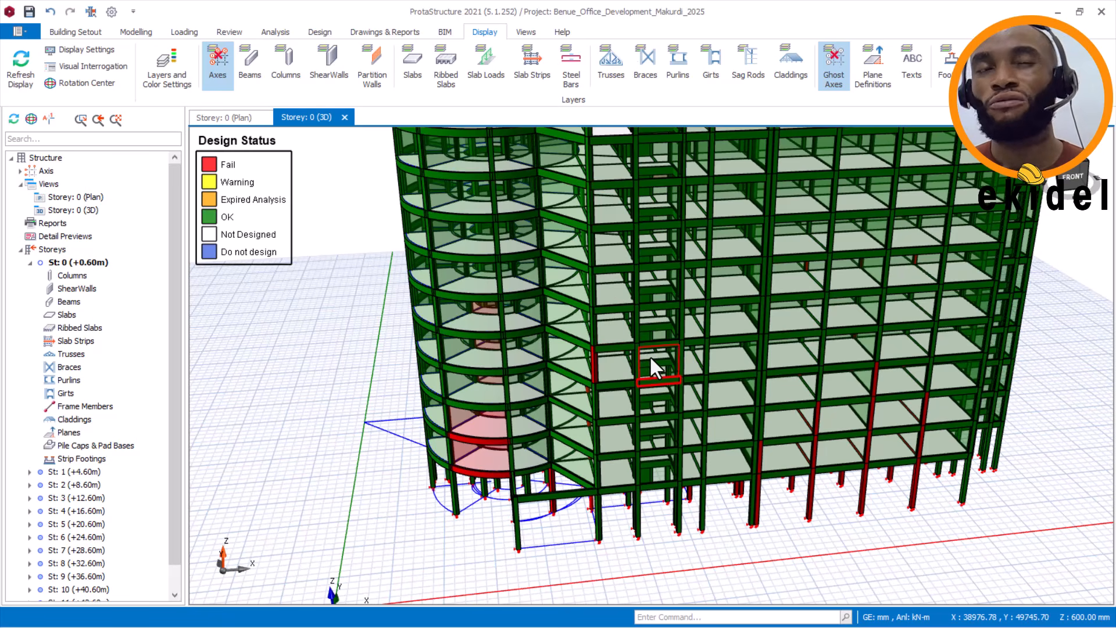
{"action": "mouse_move", "coordinate": [651, 358]}
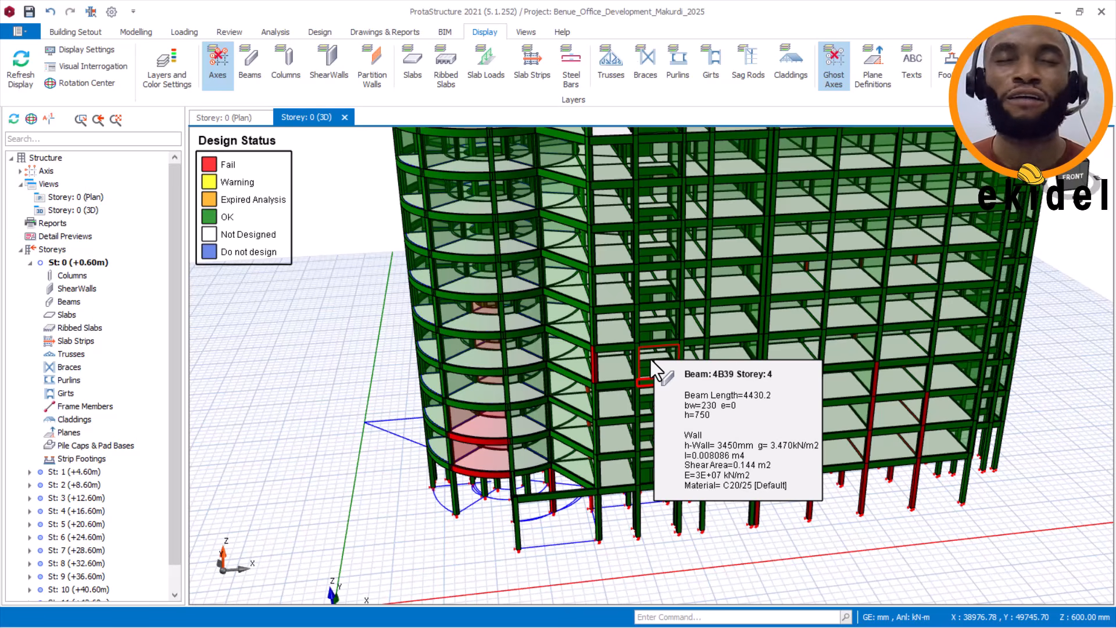
{"action": "mouse_move", "coordinate": [601, 400]}
{"action": "middle_mouse_down"}
{"action": "mouse_move", "coordinate": [573, 375]}
{"action": "mouse_move", "coordinate": [528, 367]}
{"action": "mouse_move", "coordinate": [870, 403]}
{"action": "middle_mouse_up"}
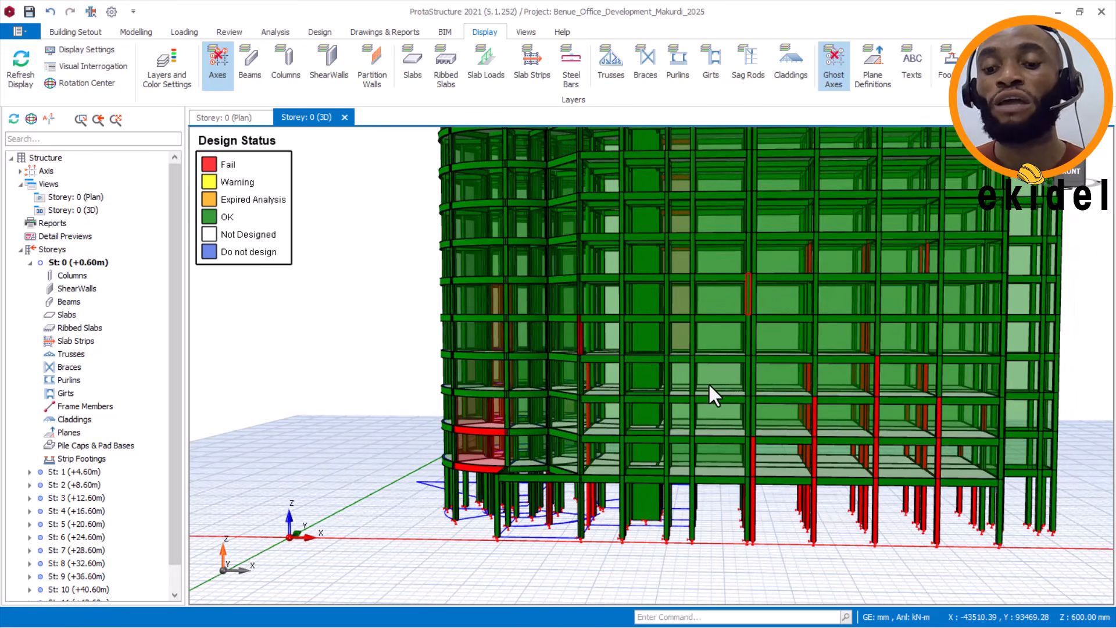
{"action": "scroll", "coordinate": [692, 435], "scroll_direction": "down", "scroll_amount": 2}
Switch back to the UTAKO_STRUCTURE_2 project in ProtaStructure 2026 and examine the sub-basement walls from the other side.
{"action": "left_click", "coordinate": [1058, 11]}
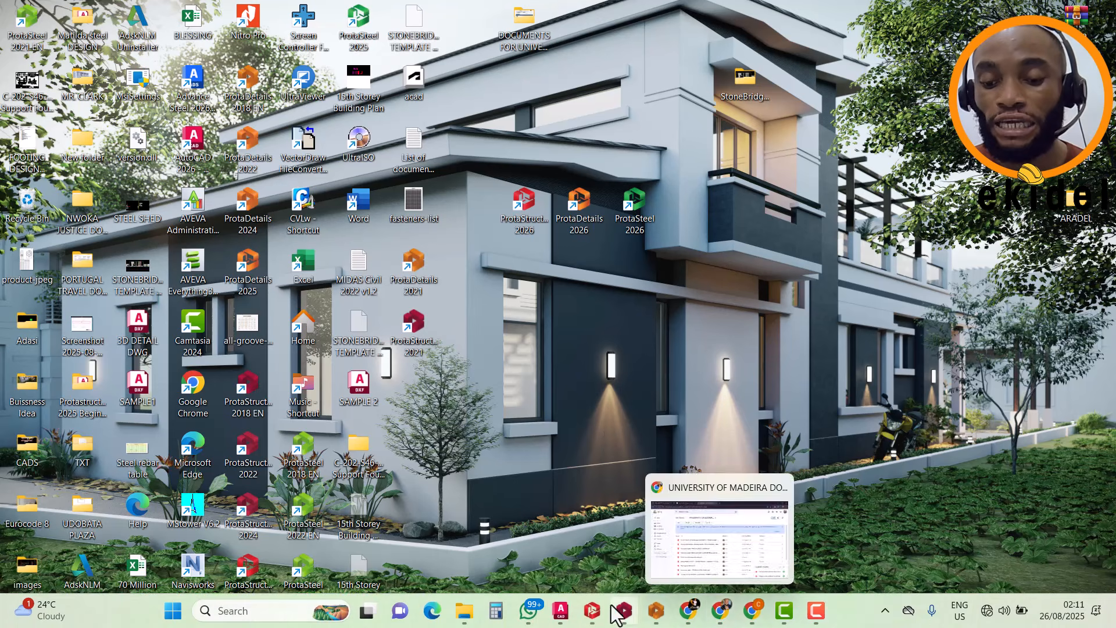
{"action": "left_click", "coordinate": [592, 619]}
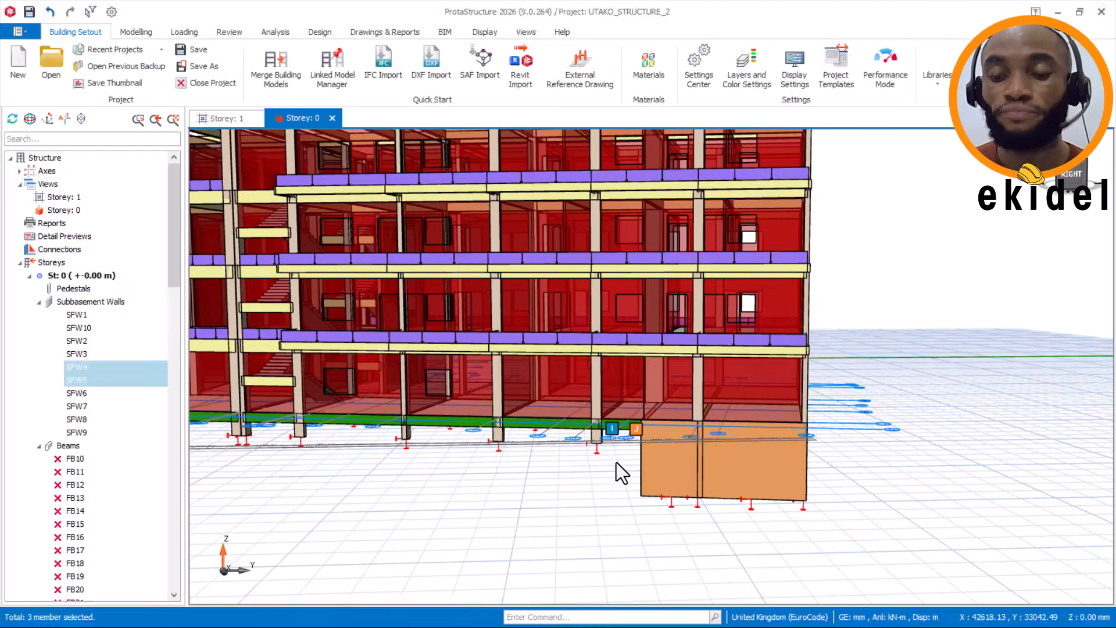
{"action": "middle_click_drag", "start_coordinate": [616, 463], "coordinate": [667, 409]}
{"action": "middle_click_drag", "start_coordinate": [759, 414], "coordinate": [682, 446]}
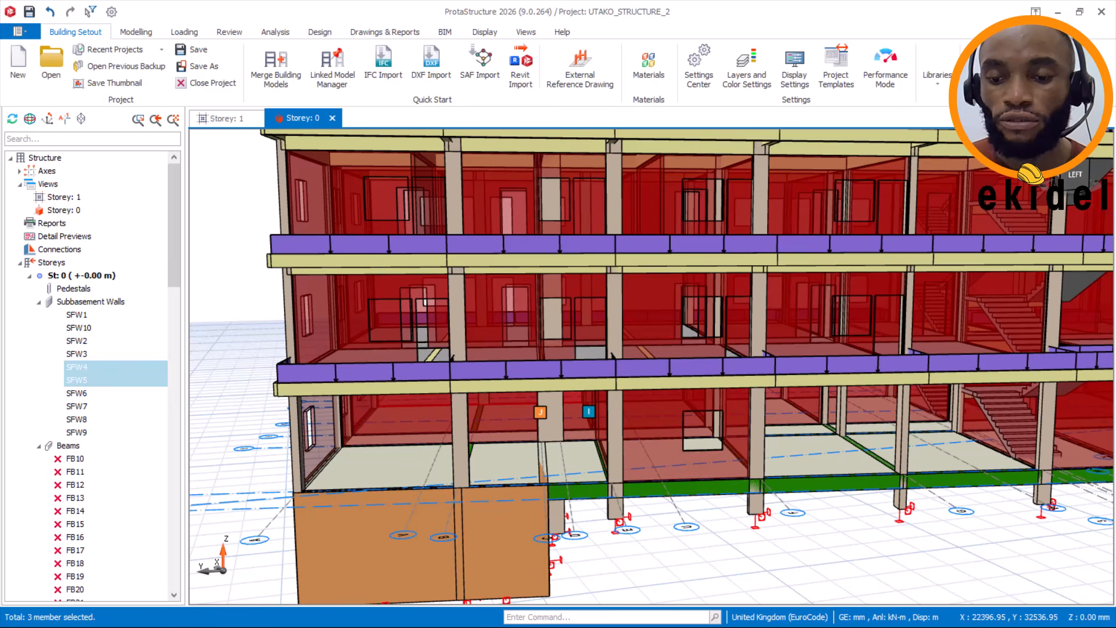
Switch to the 383 utako plan drawing in AutoCAD and examine the walls around the conference and VIP meeting rooms.
{"action": "left_click", "coordinate": [1058, 12]}
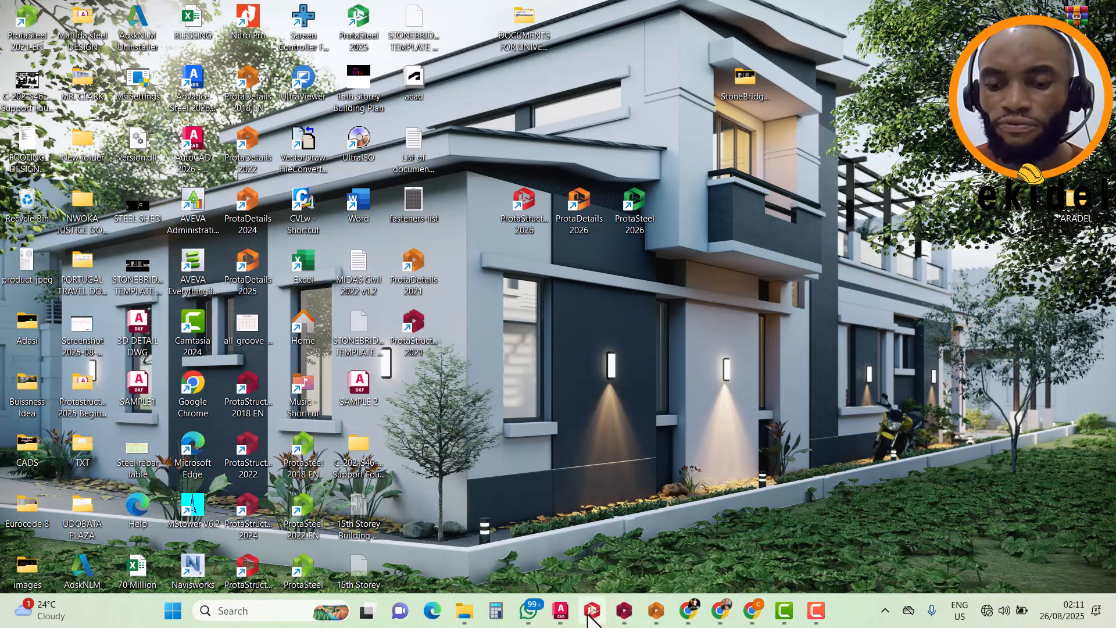
{"action": "mouse_move", "coordinate": [560, 610]}
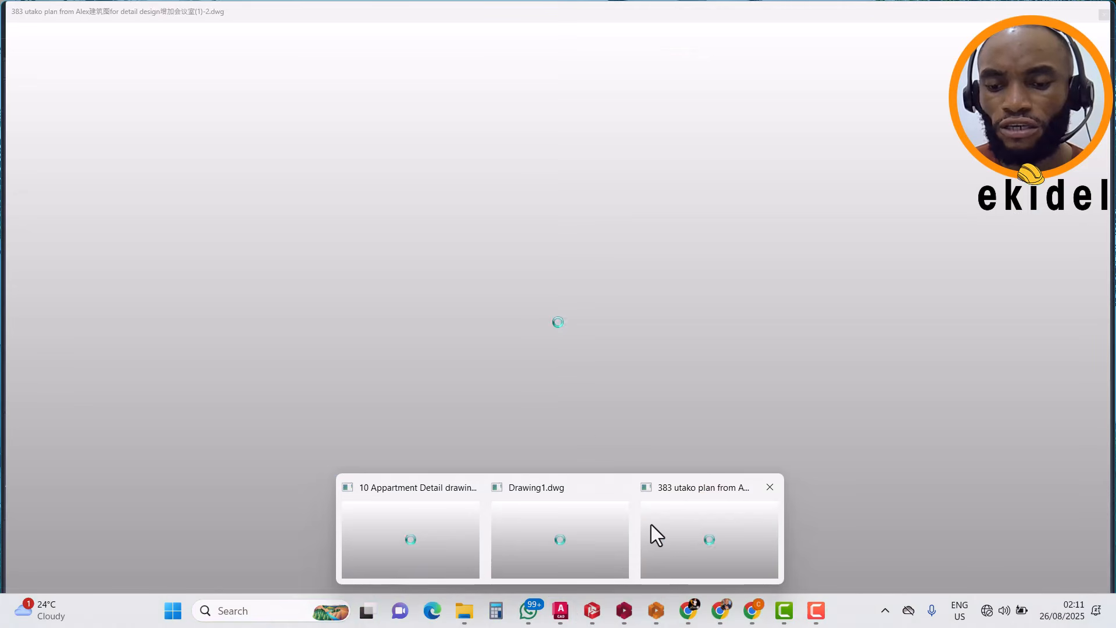
{"action": "left_click", "coordinate": [690, 526]}
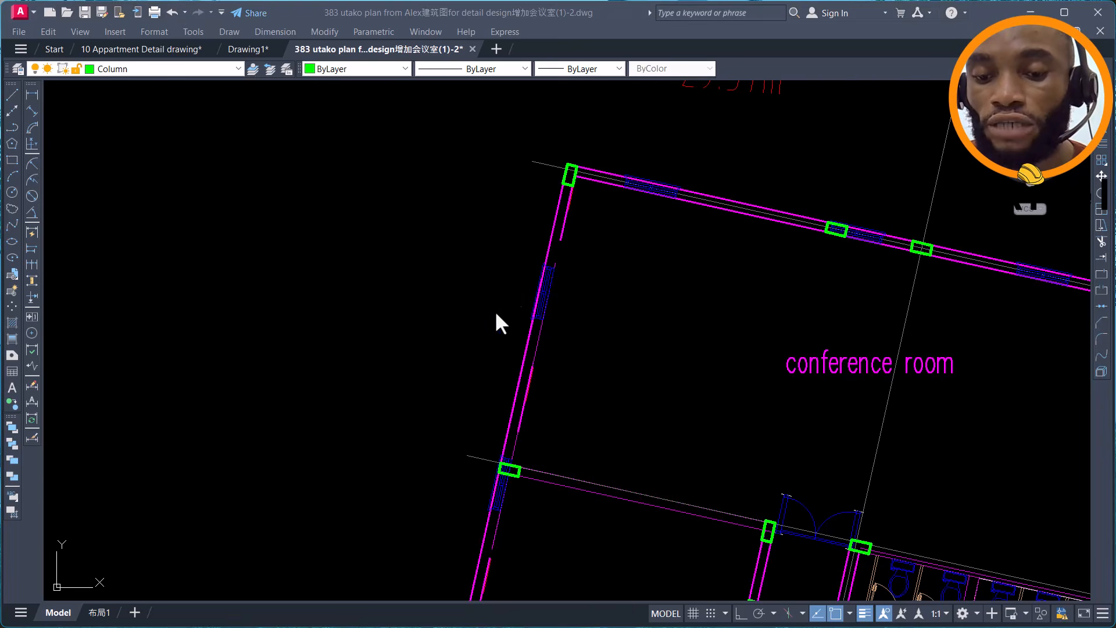
{"action": "scroll", "coordinate": [556, 260], "scroll_direction": "down", "scroll_amount": 4}
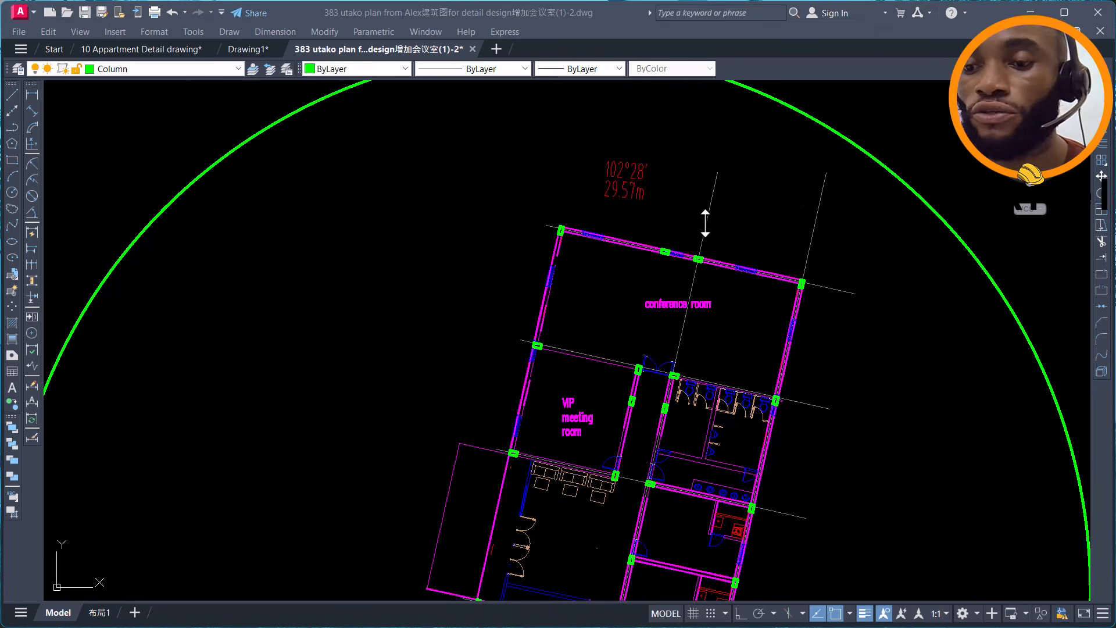
{"action": "scroll", "coordinate": [546, 267], "scroll_direction": "up", "scroll_amount": 2}
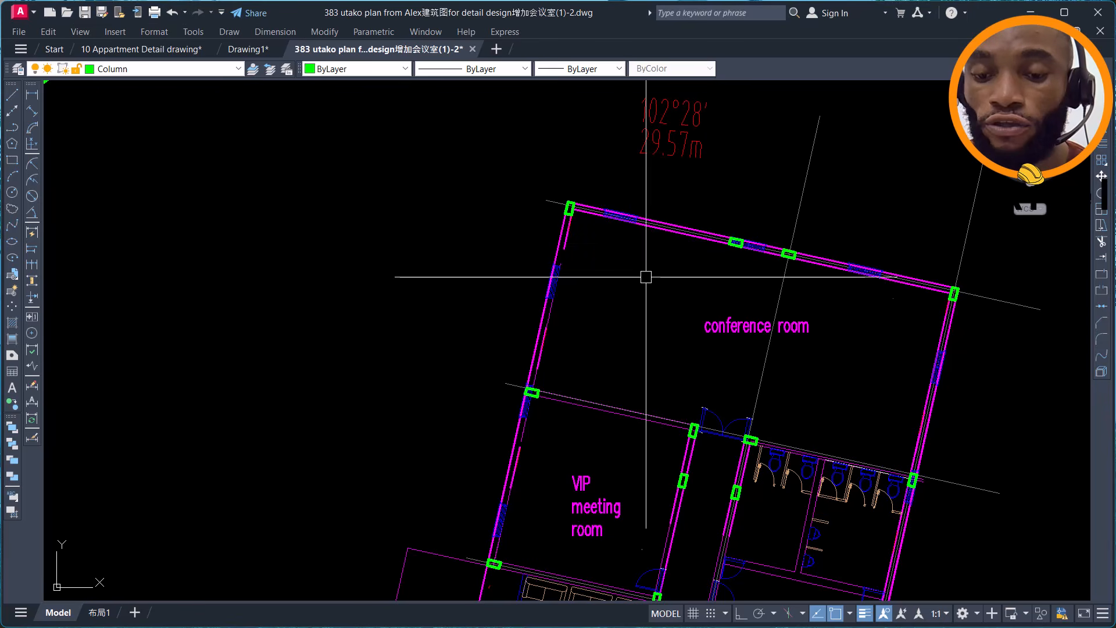
Return to the UTAKO_STRUCTURE_2 model in ProtaStructure 2026 and examine the unloaded edge above the sub-basement walls.
{"action": "left_click", "coordinate": [1030, 12]}
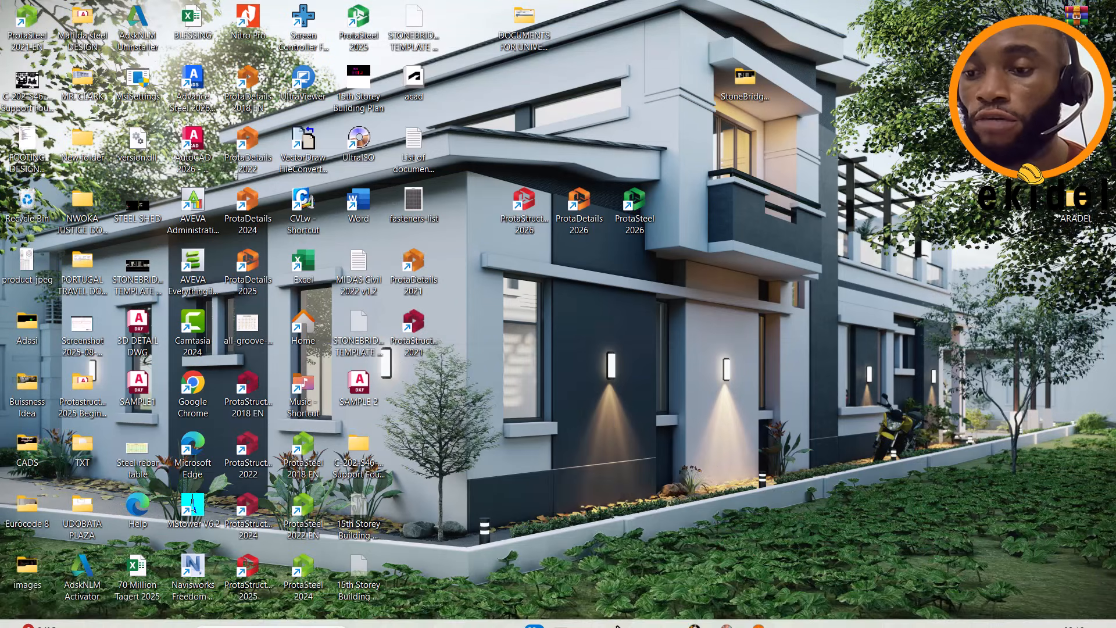
{"action": "mouse_move", "coordinate": [593, 614]}
{"action": "left_click", "coordinate": [607, 558]}
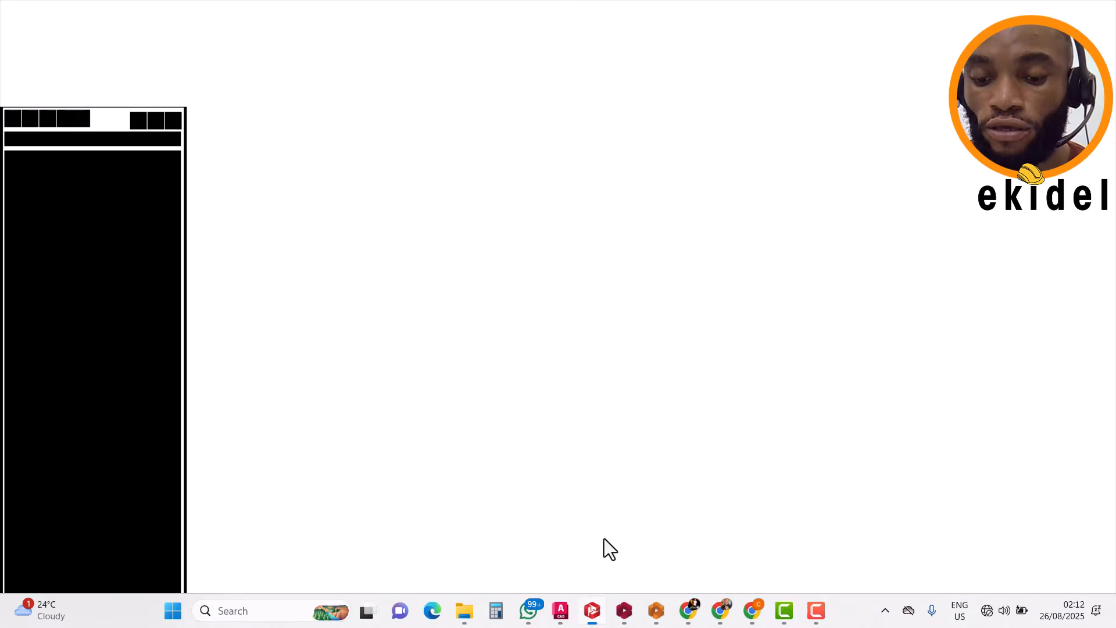
{"action": "scroll", "coordinate": [610, 388], "scroll_direction": "down", "scroll_amount": 2}
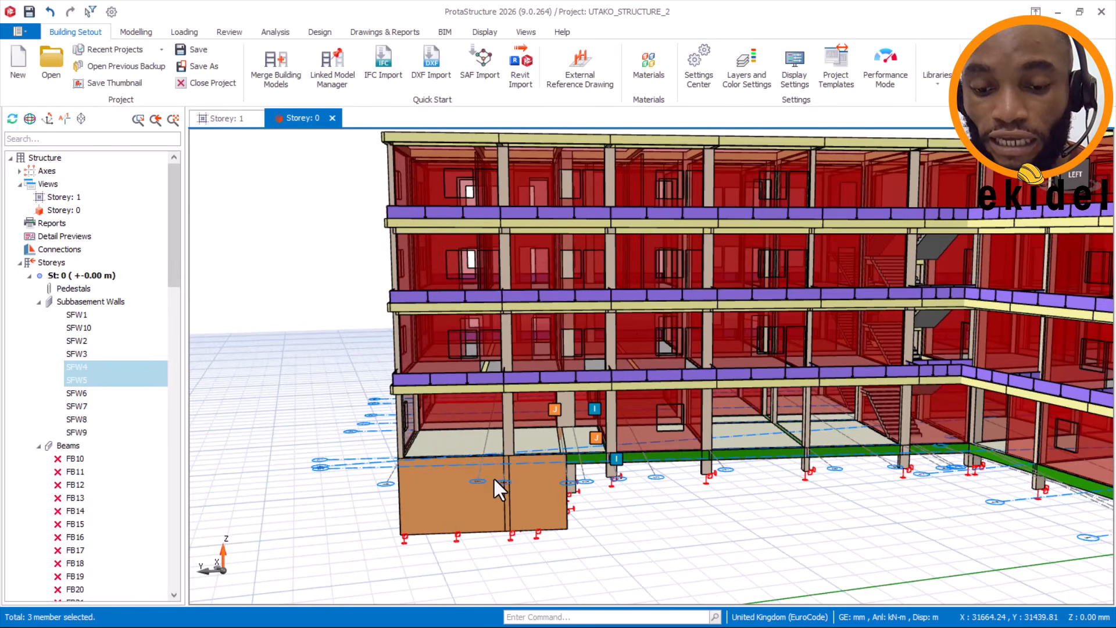
{"action": "scroll", "coordinate": [494, 477], "scroll_direction": "up", "scroll_amount": 1}
{"action": "middle_click_drag", "start_coordinate": [490, 493], "coordinate": [482, 493], "text": "shift"}
Add sub-basement beam FB56 and wall SFW9 to the selection and paste the copied wall load onto the selected members.
{"action": "left_click", "coordinate": [647, 428]}
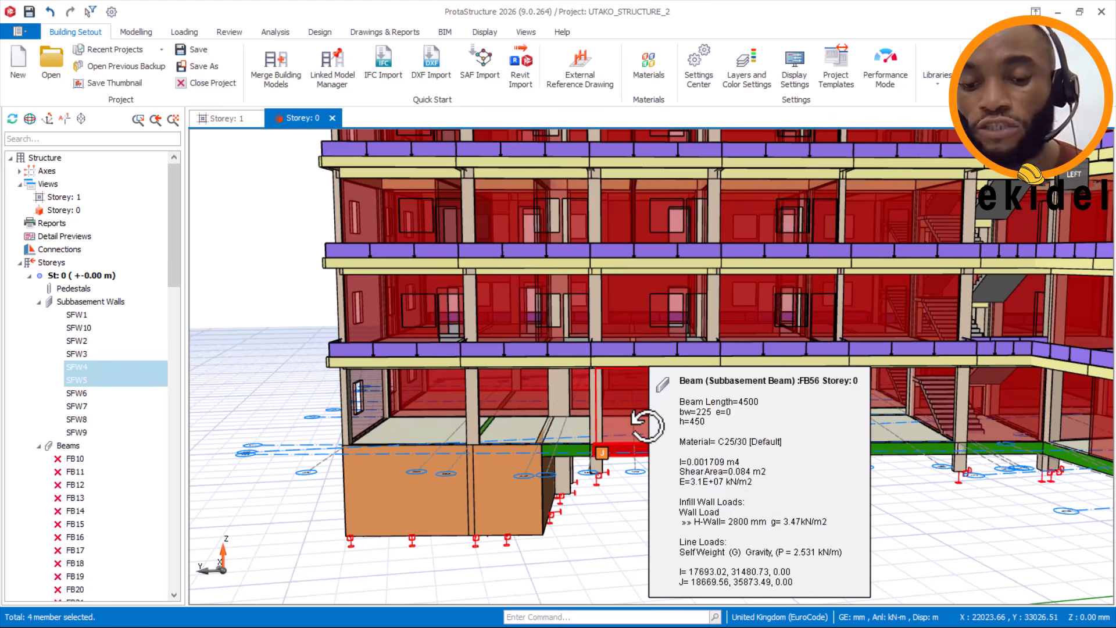
{"action": "right_click", "coordinate": [686, 397]}
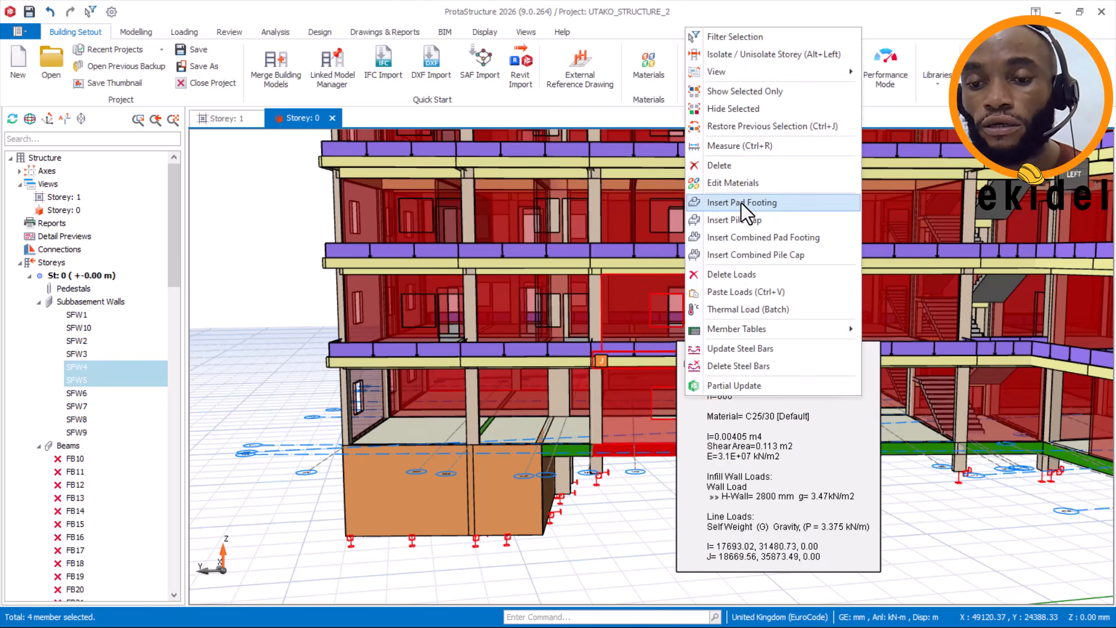
{"action": "left_click", "coordinate": [515, 464]}
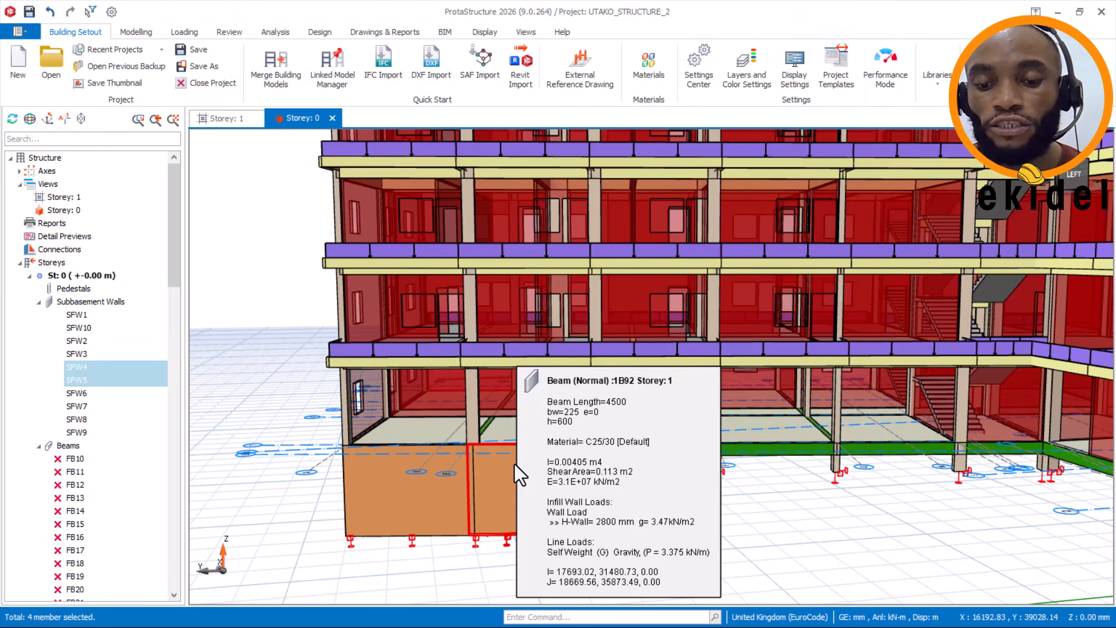
{"action": "left_click", "coordinate": [515, 463]}
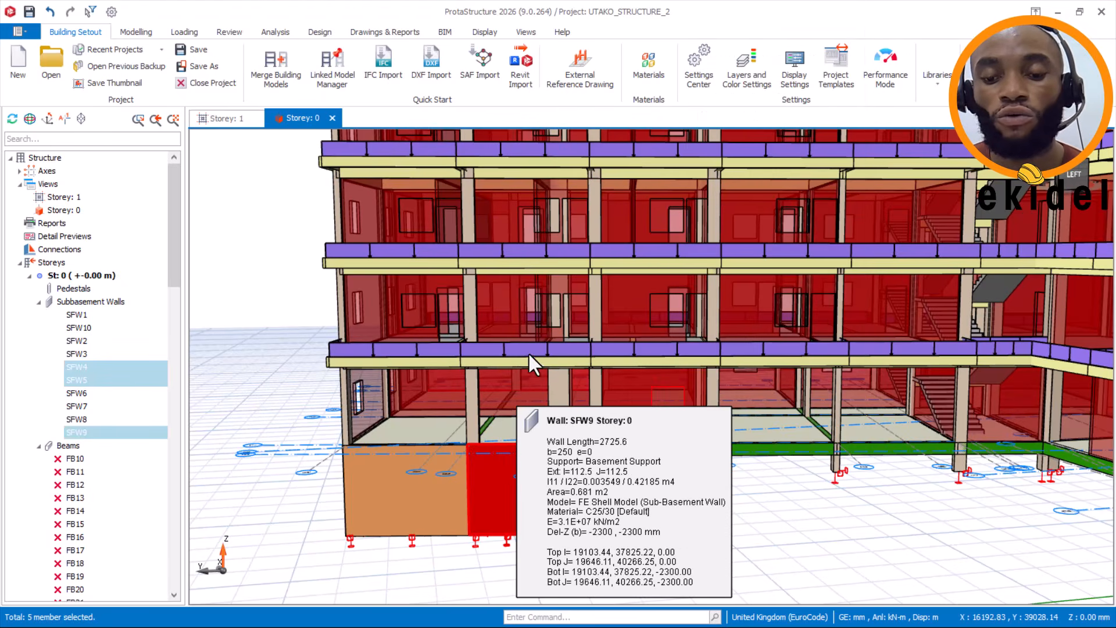
{"action": "right_click", "coordinate": [493, 448]}
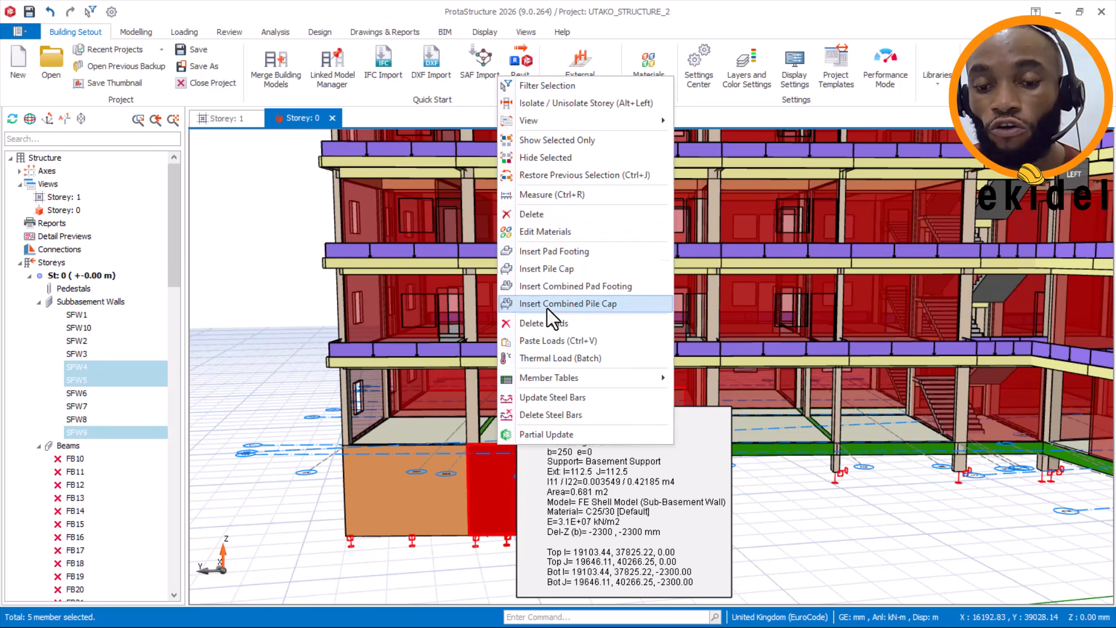
{"action": "left_click", "coordinate": [549, 347]}
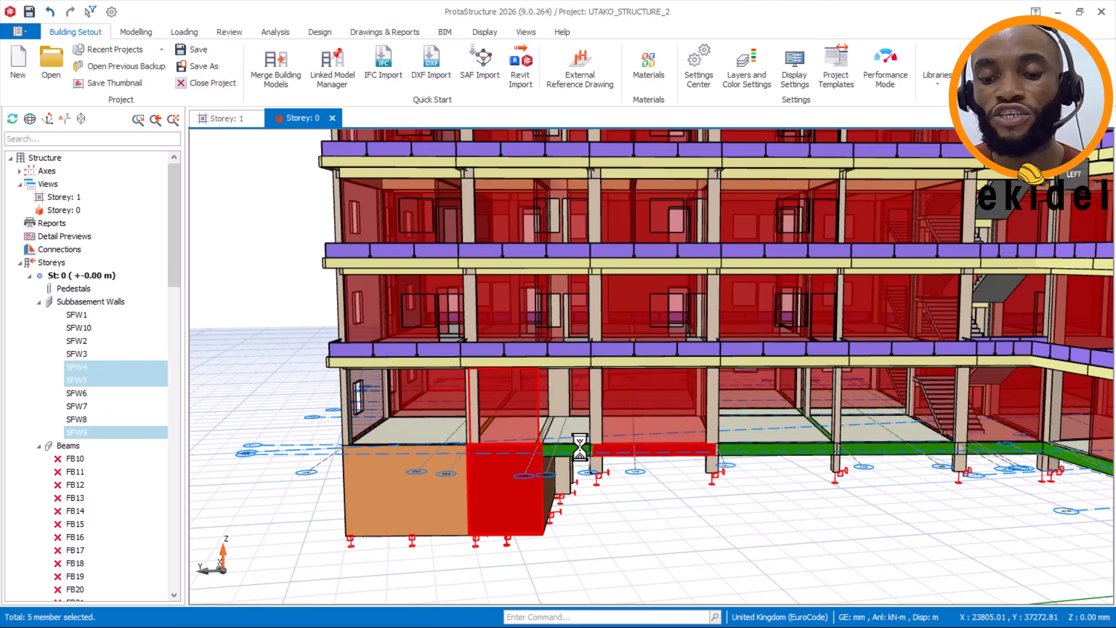
Add sub-basement beam FB81 beside wall SFW9 to the selection and paste the same wall load.
{"action": "left_click", "coordinate": [580, 447]}
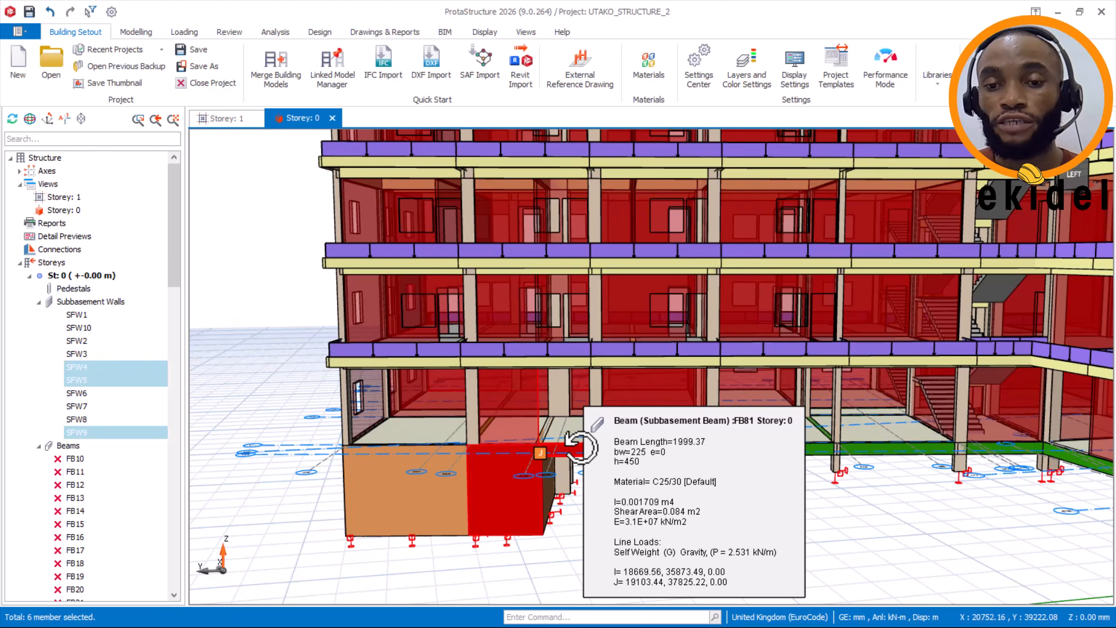
{"action": "right_click", "coordinate": [579, 447]}
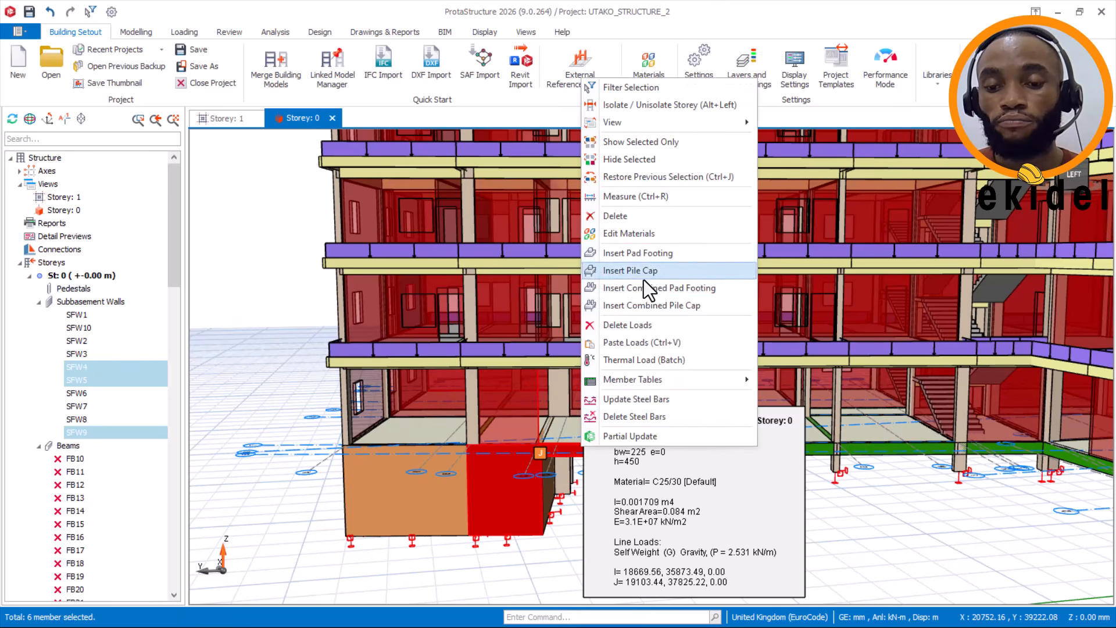
{"action": "left_click", "coordinate": [644, 346]}
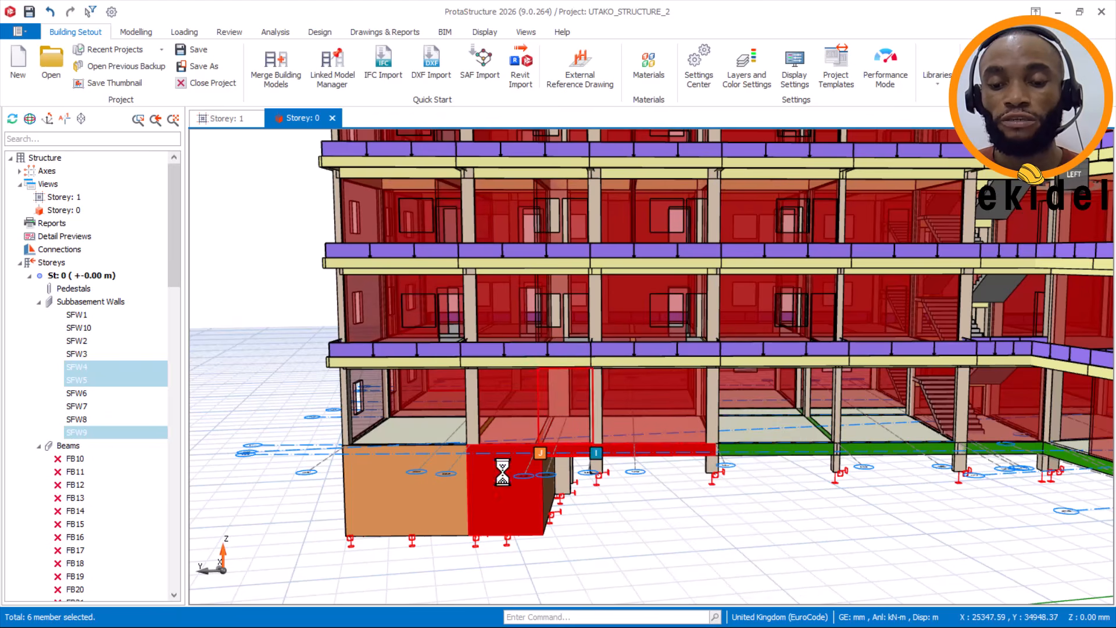
{"action": "scroll", "coordinate": [542, 463], "scroll_direction": "down", "scroll_amount": 2}
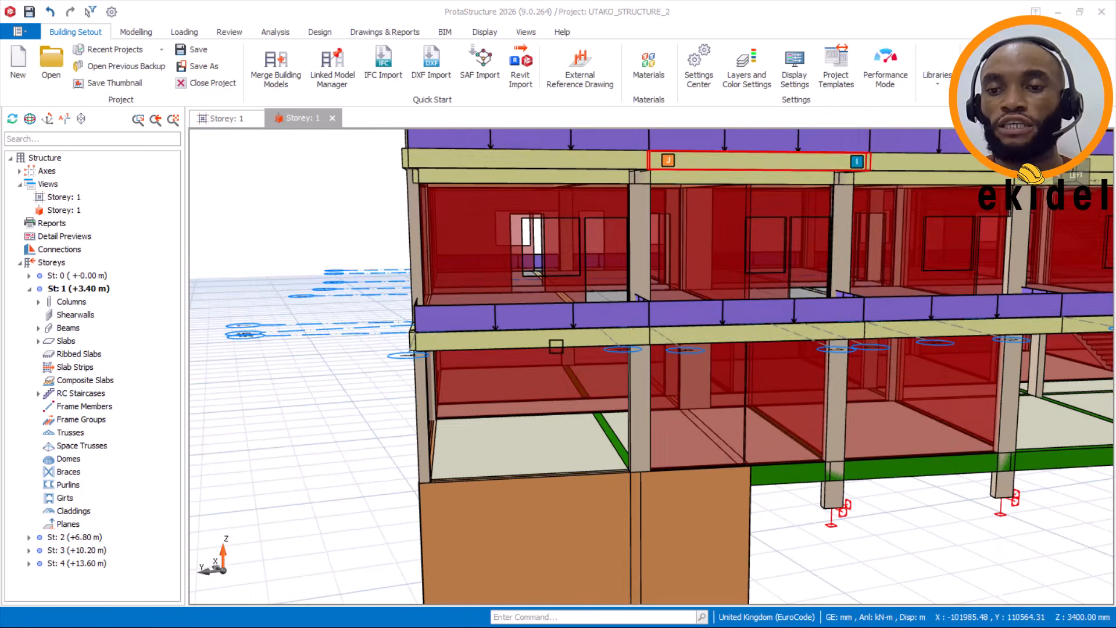
Copy the wall load with its openings from storey 1 corner beam 1B97.
{"action": "scroll", "coordinate": [570, 391], "scroll_direction": "down", "scroll_amount": 3}
{"action": "middle_click_drag", "start_coordinate": [568, 416], "coordinate": [600, 413], "text": "shift"}
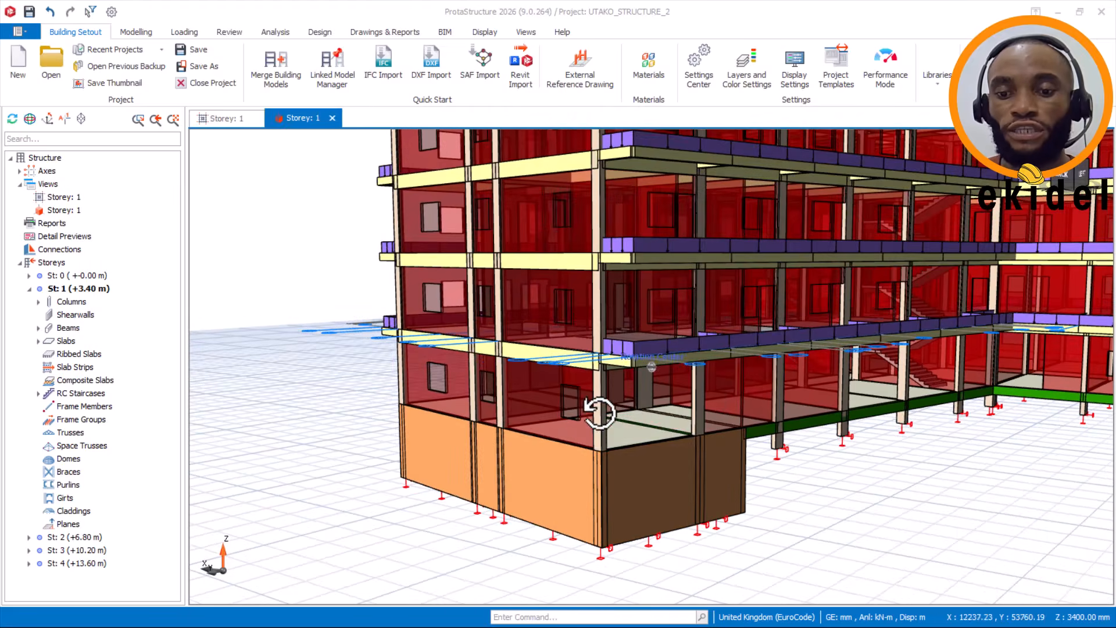
{"action": "scroll", "coordinate": [636, 400], "scroll_direction": "up", "scroll_amount": 2}
{"action": "scroll", "coordinate": [683, 364], "scroll_direction": "up", "scroll_amount": 2}
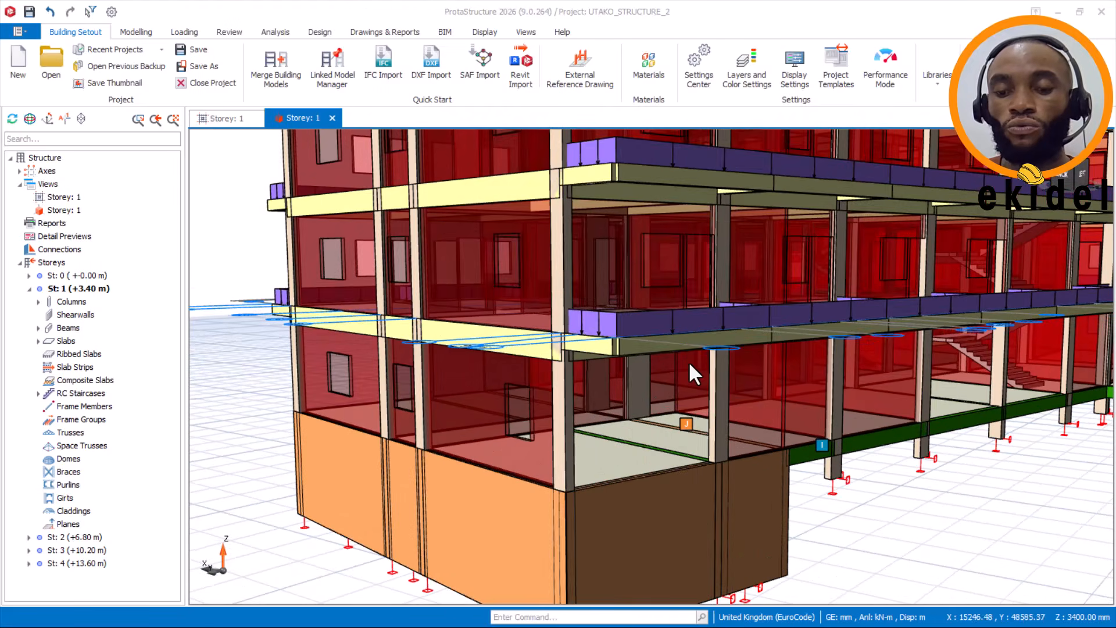
{"action": "scroll", "coordinate": [687, 367], "scroll_direction": "up", "scroll_amount": 2}
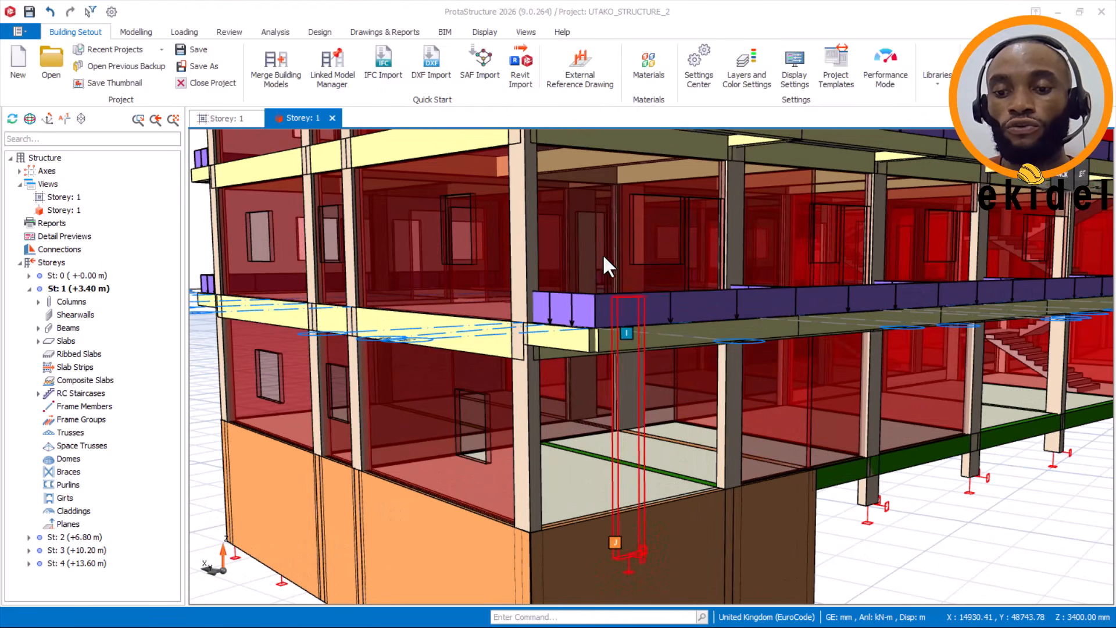
{"action": "left_click", "coordinate": [624, 213]}
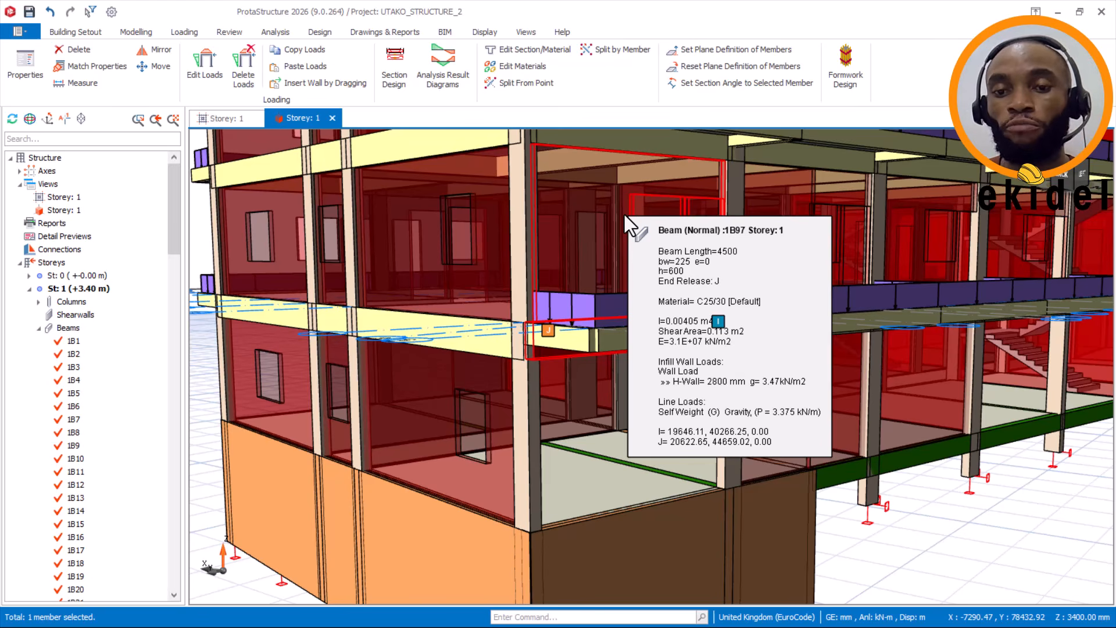
{"action": "right_click", "coordinate": [624, 215]}
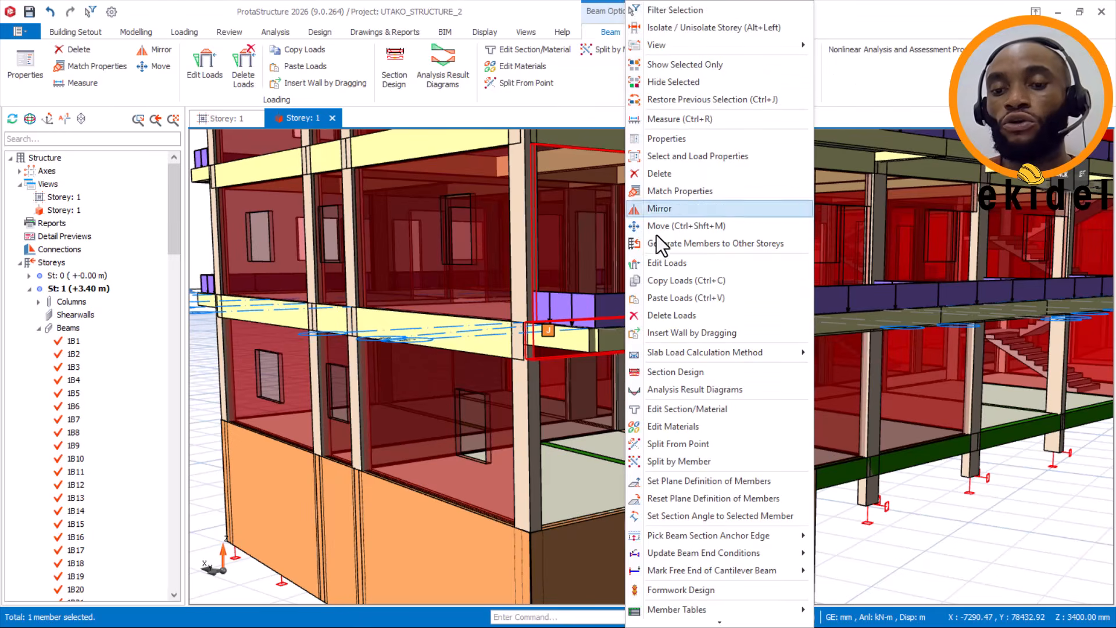
{"action": "left_click", "coordinate": [669, 280]}
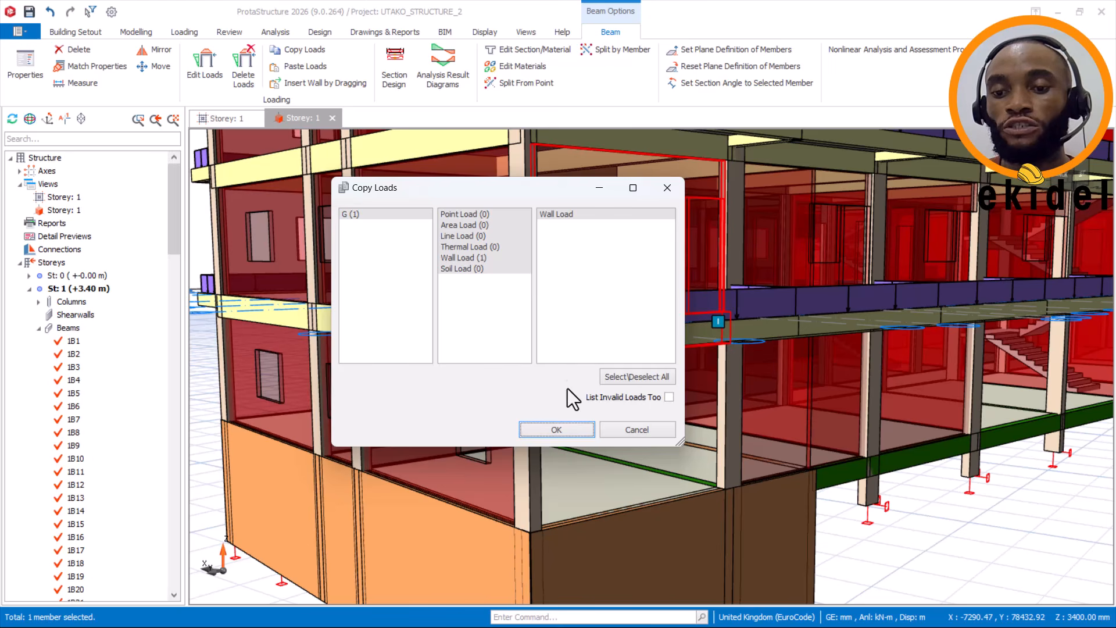
{"action": "left_click", "coordinate": [556, 430]}
{"action": "left_click", "coordinate": [590, 376]}
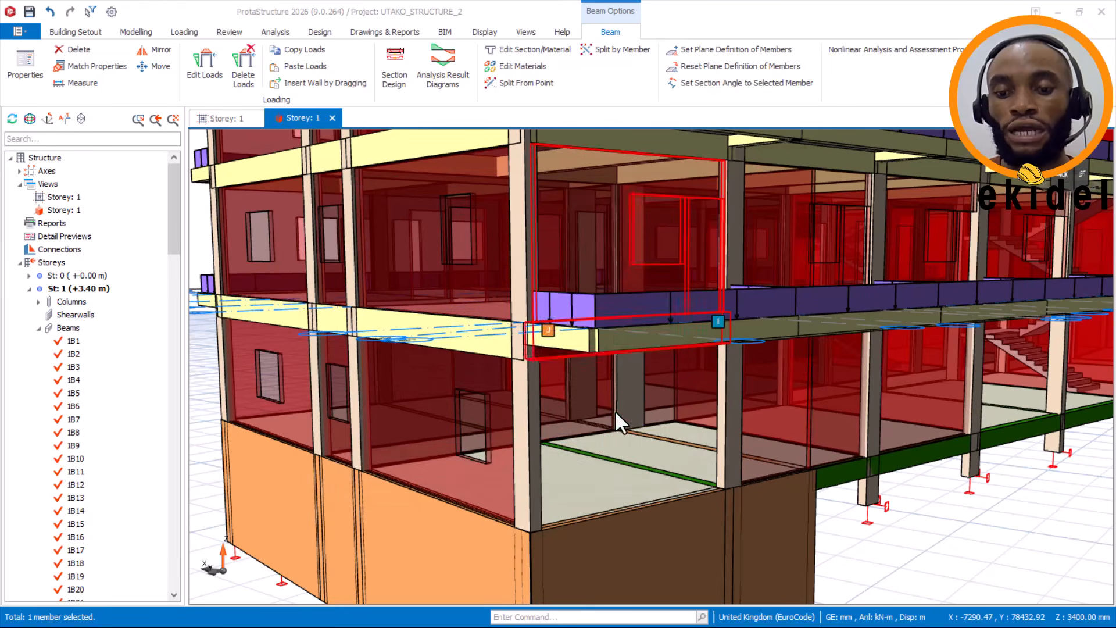
{"action": "left_click", "coordinate": [627, 522]}
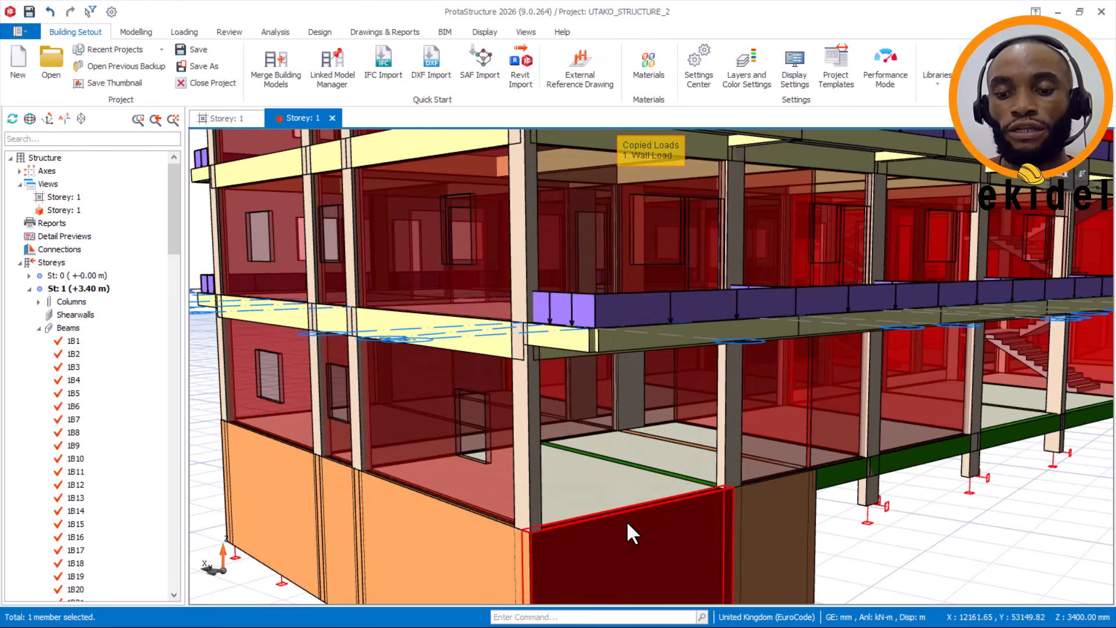
{"action": "right_click", "coordinate": [628, 523]}
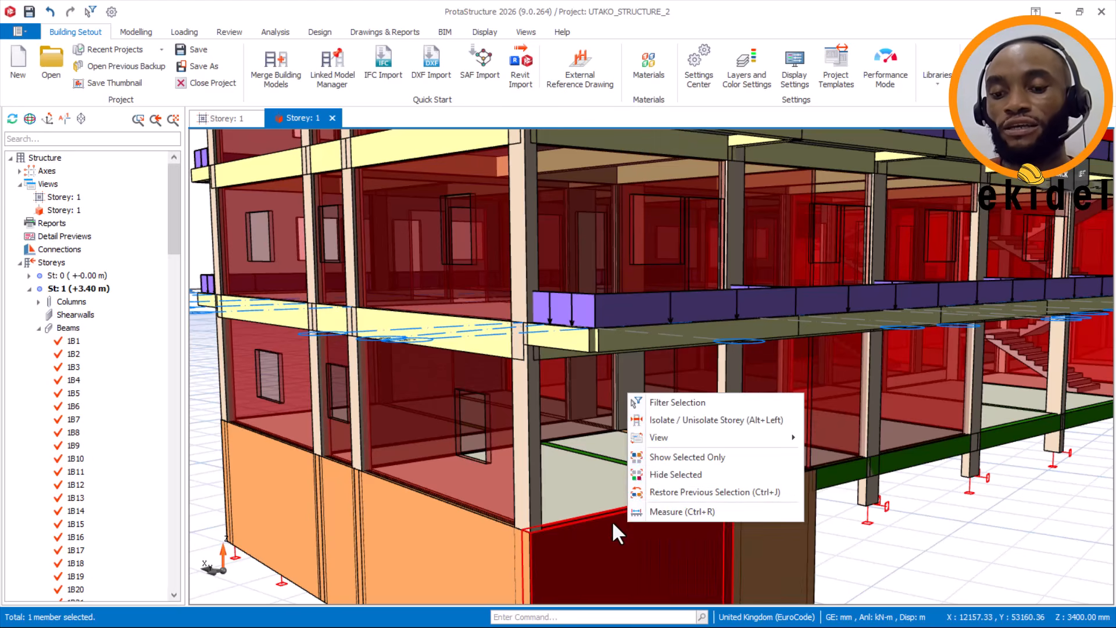
{"action": "right_click", "coordinate": [609, 522]}
{"action": "right_click", "coordinate": [609, 522]}
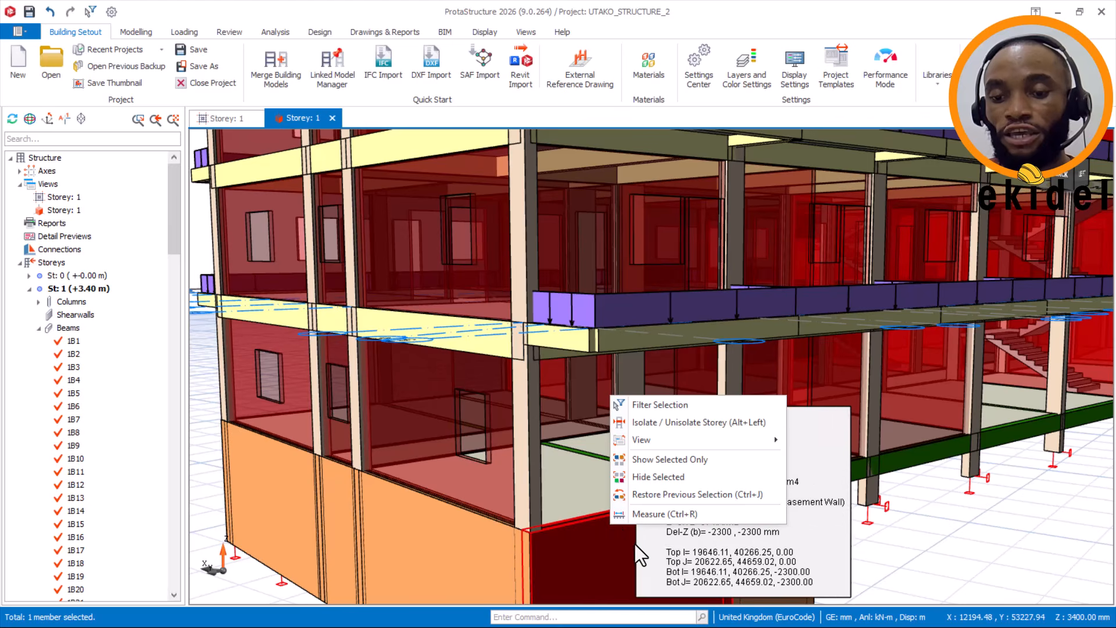
{"action": "right_click", "coordinate": [600, 552]}
{"action": "right_click", "coordinate": [598, 551]}
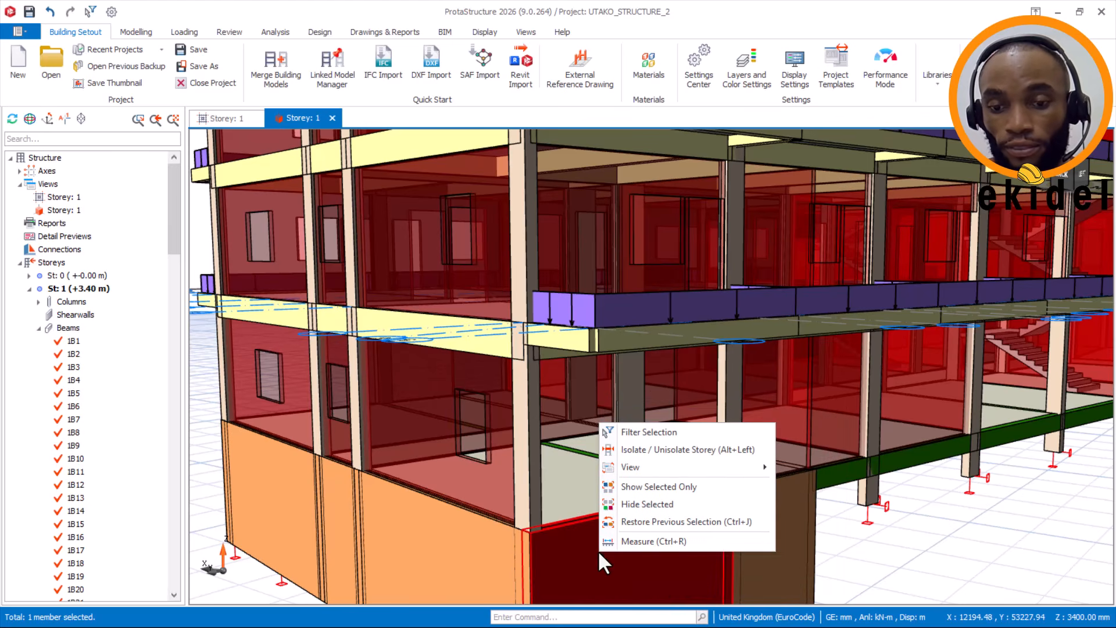
Make storey 0 the active storey and paste the copied wall load onto sub-basement wall SFW10.
{"action": "left_click", "coordinate": [93, 276]}
{"action": "double_click", "coordinate": [93, 275]}
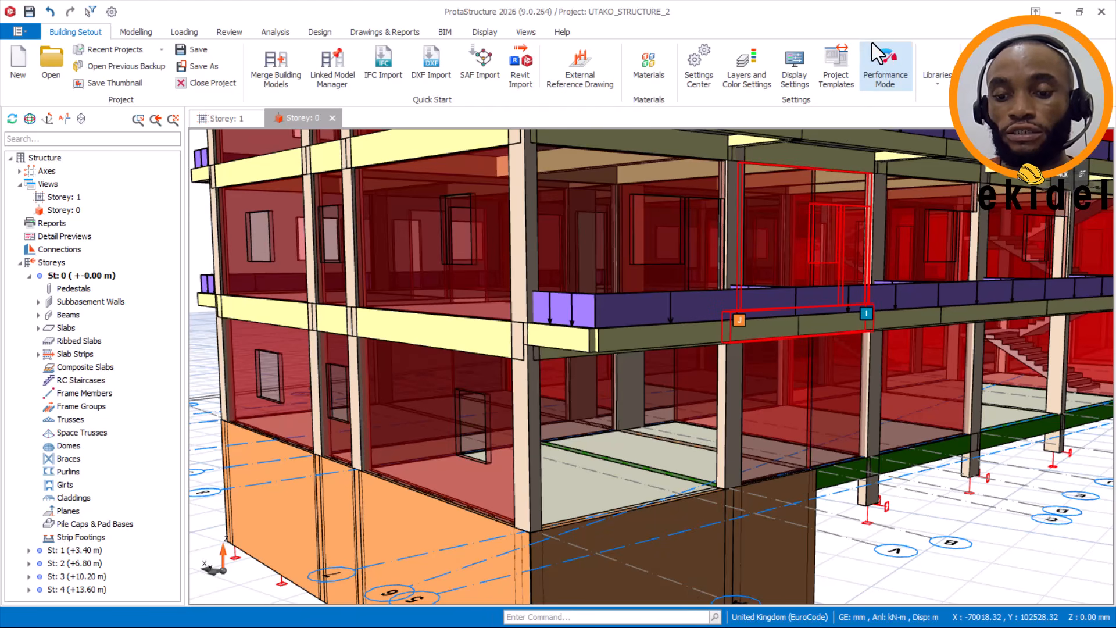
{"action": "left_click", "coordinate": [587, 499]}
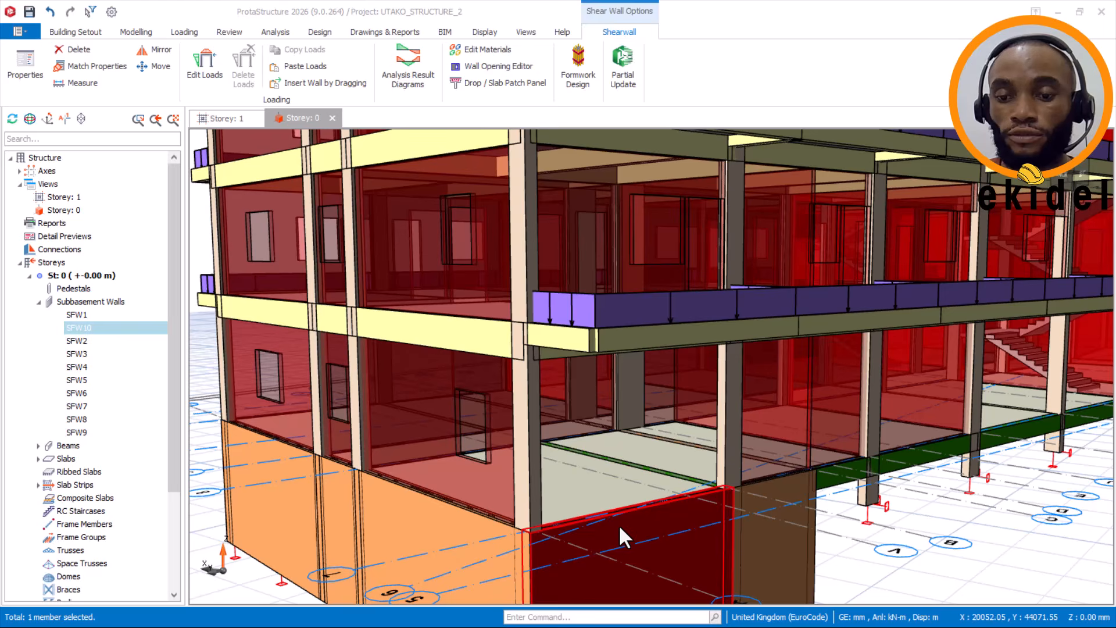
{"action": "right_click", "coordinate": [619, 524]}
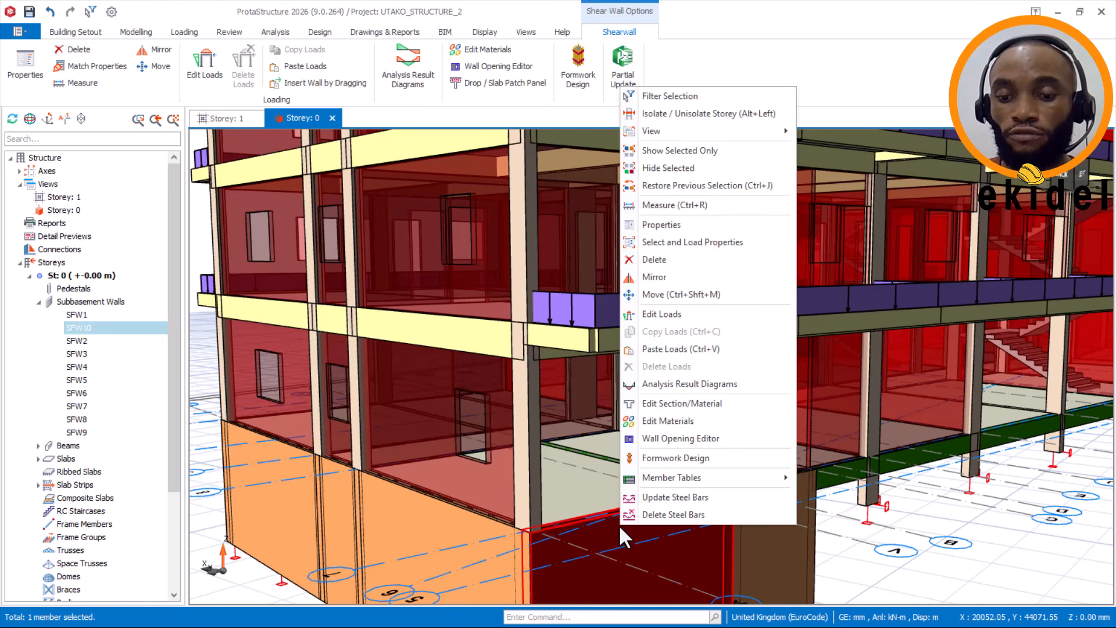
{"action": "left_click", "coordinate": [675, 349]}
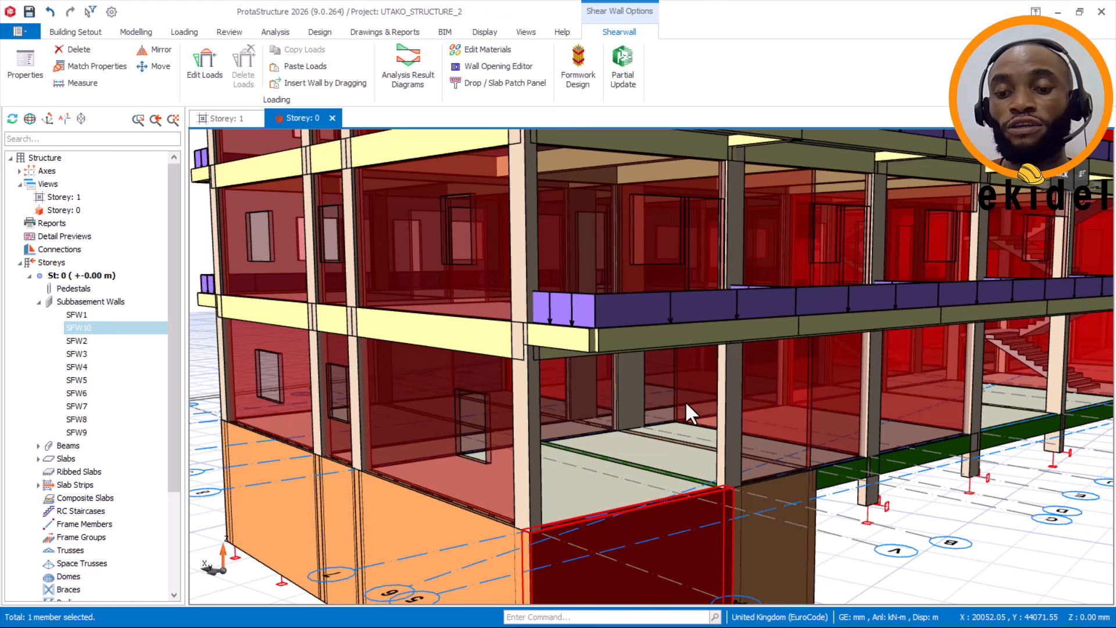
Delete the 900 by 2100 mm door opening from the wall load on sub-basement wall SFW10 and update the load.
{"action": "middle_click_drag", "start_coordinate": [660, 485], "coordinate": [612, 488]}
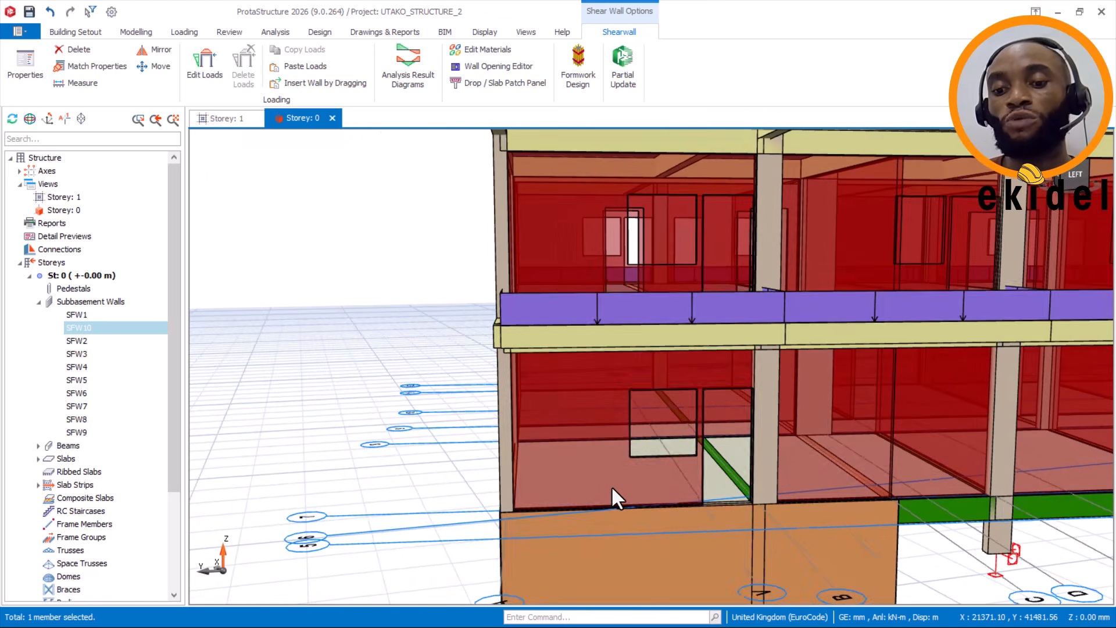
{"action": "right_click", "coordinate": [680, 480]}
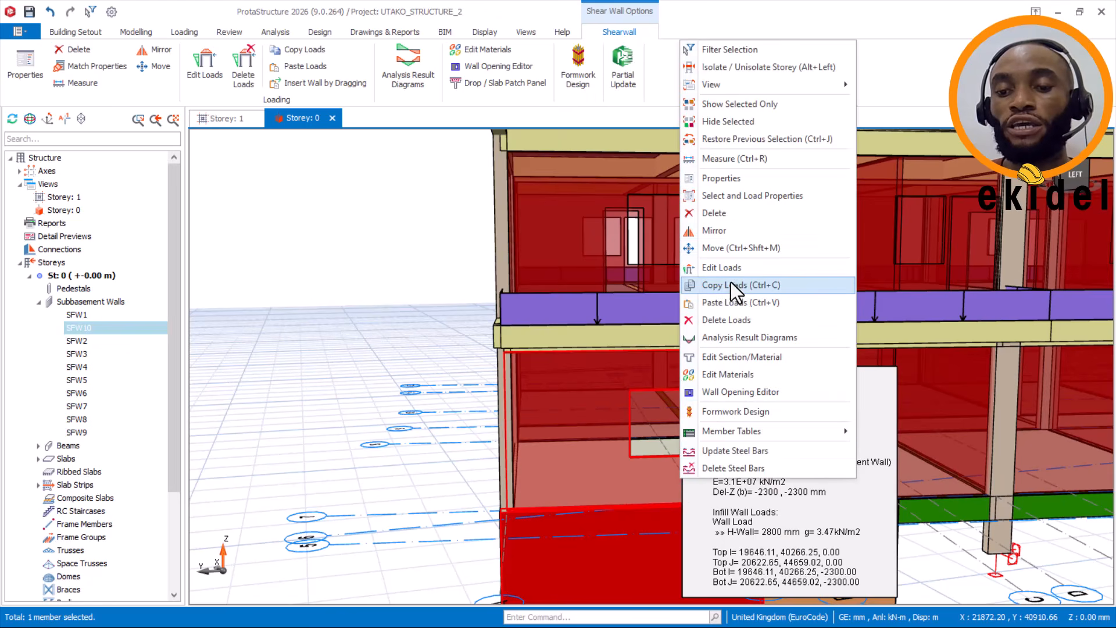
{"action": "left_click", "coordinate": [583, 359]}
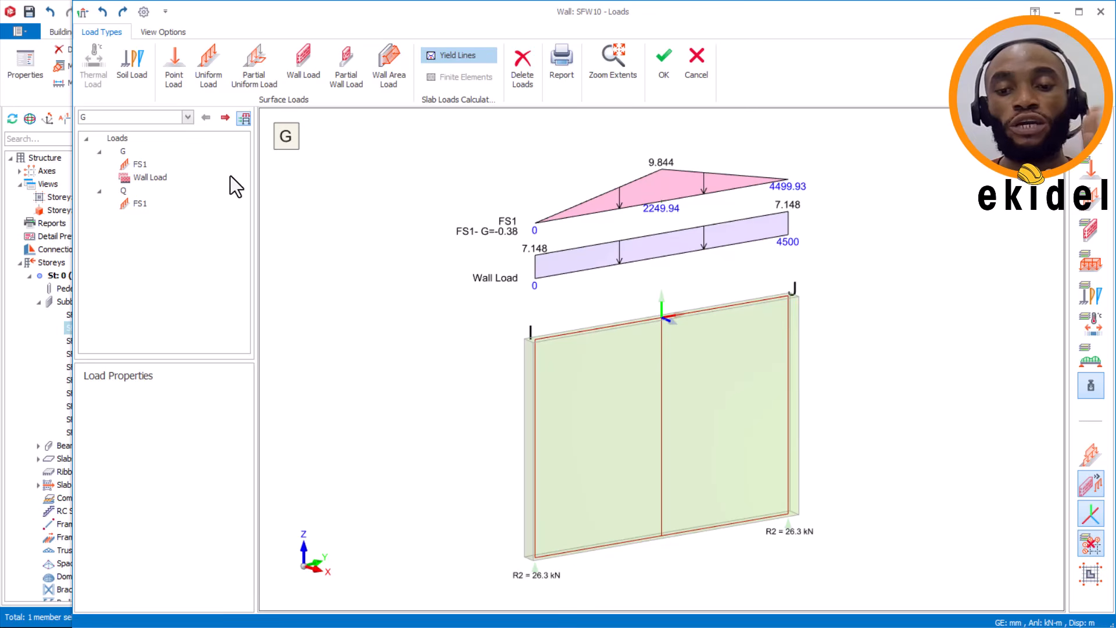
{"action": "left_click", "coordinate": [145, 176]}
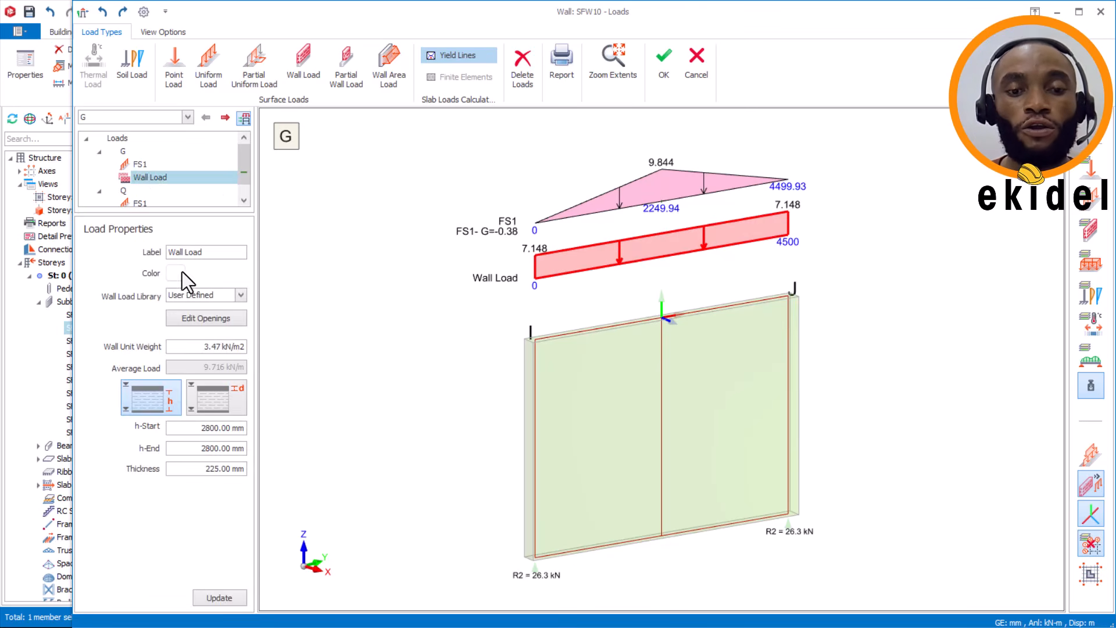
{"action": "left_click", "coordinate": [197, 320]}
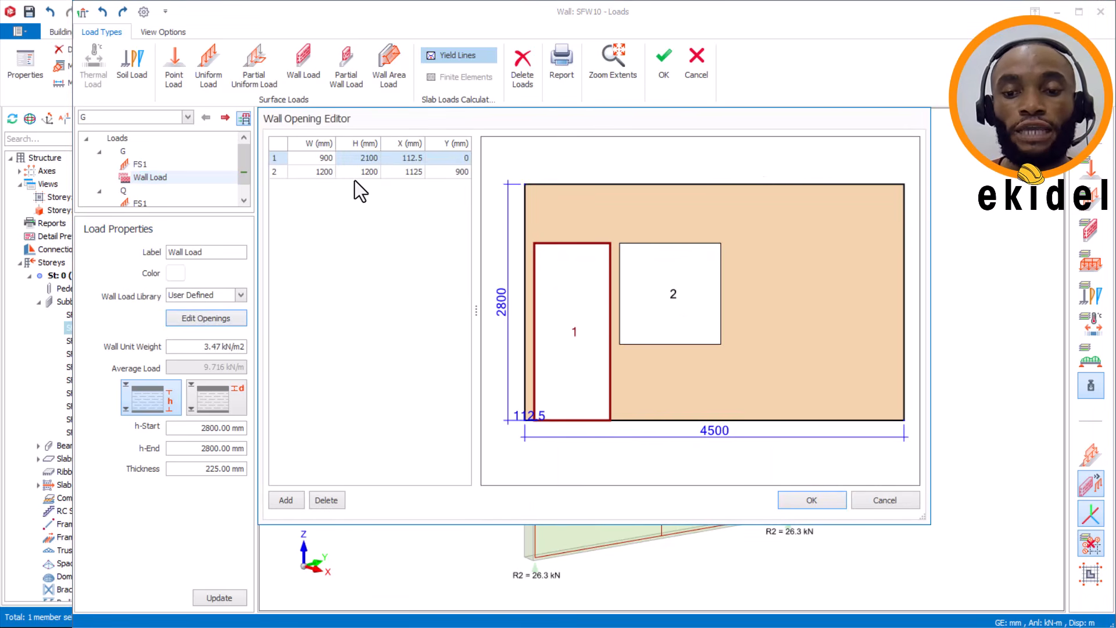
{"action": "left_click", "coordinate": [326, 161]}
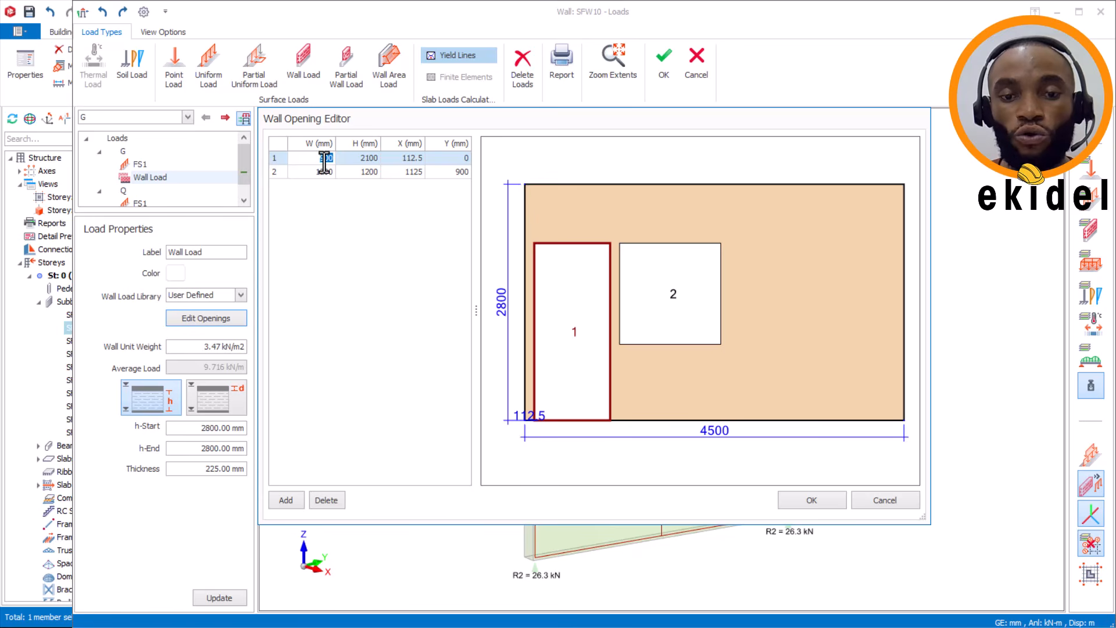
{"action": "left_click", "coordinate": [323, 500]}
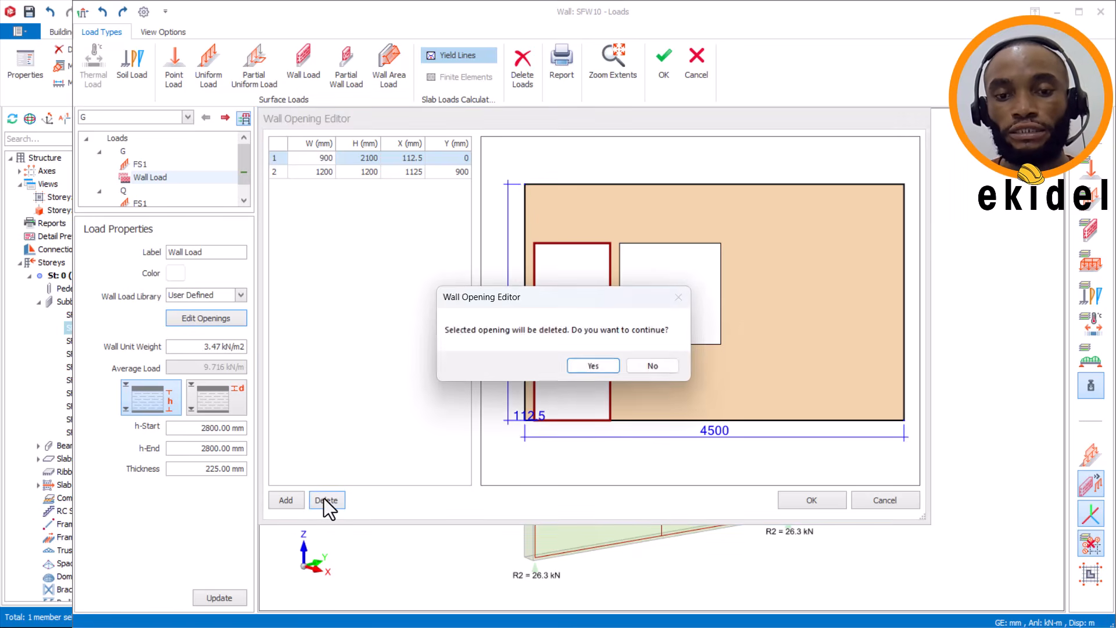
{"action": "left_click", "coordinate": [591, 366]}
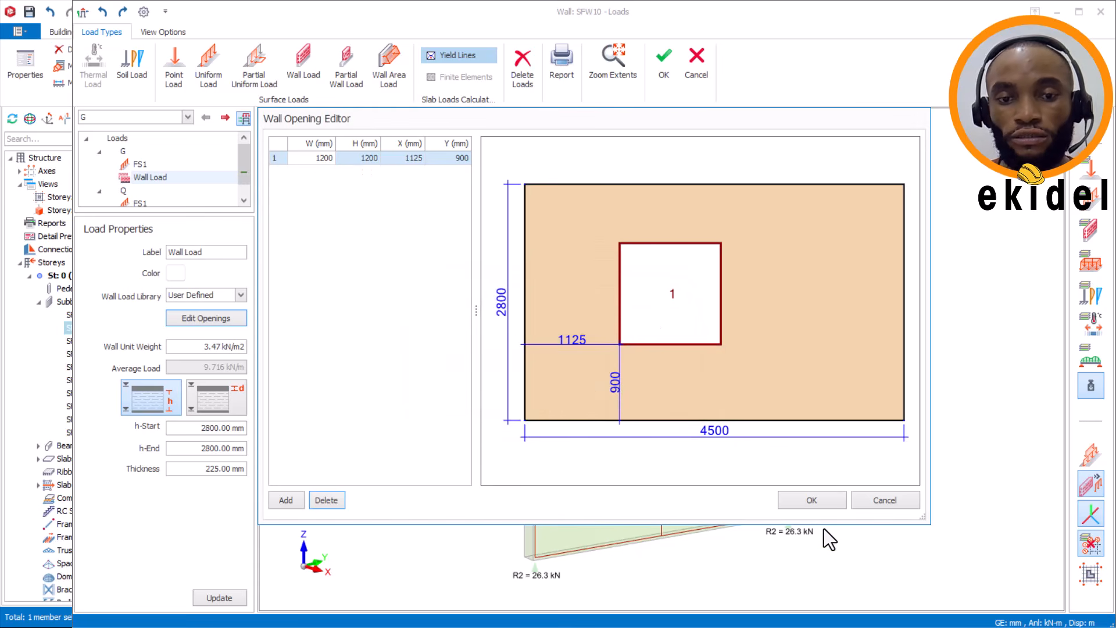
{"action": "left_click", "coordinate": [824, 504]}
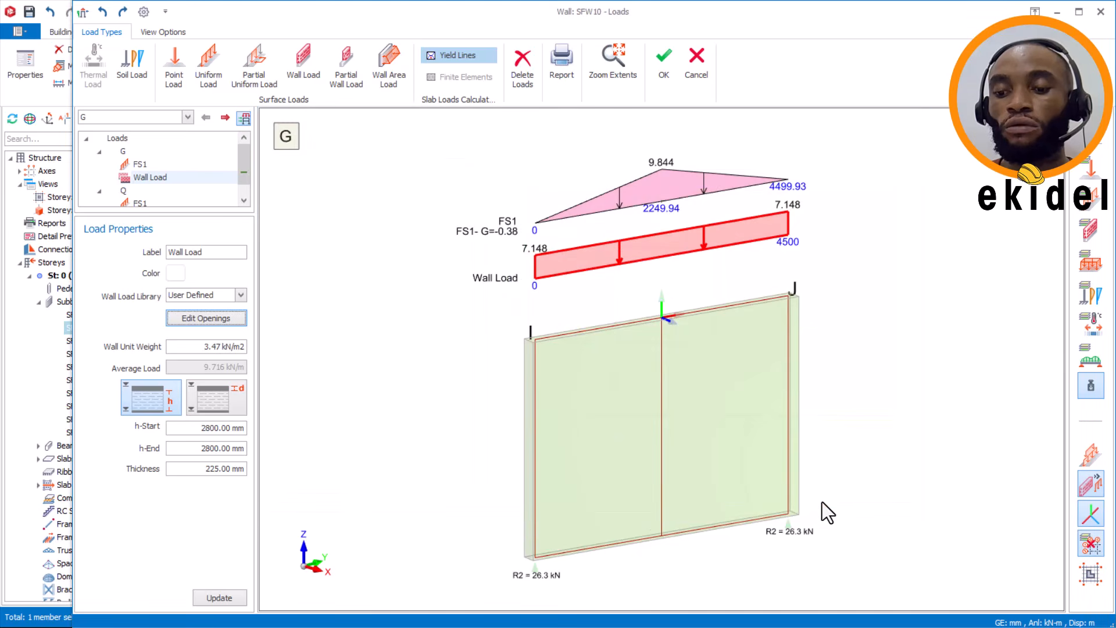
{"action": "left_click", "coordinate": [211, 598]}
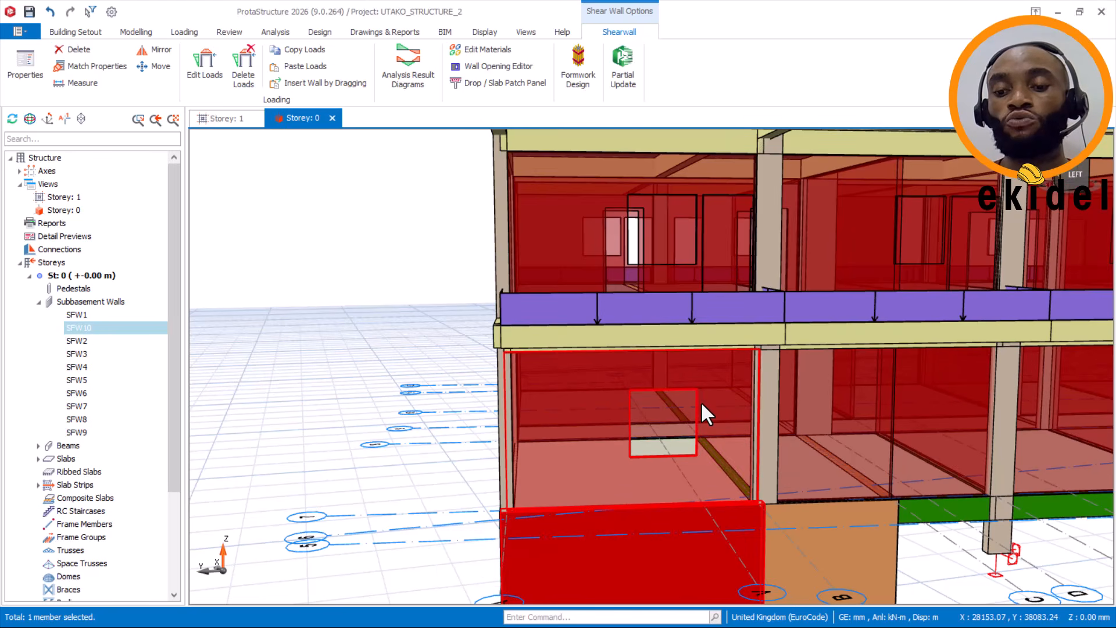
Examine the infill wall loads around the building, including those above wall SFW10 and on sub-basement beam FB81.
{"action": "middle_click_drag", "start_coordinate": [700, 410], "coordinate": [671, 419]}
{"action": "scroll", "coordinate": [665, 412], "scroll_direction": "down", "scroll_amount": 5}
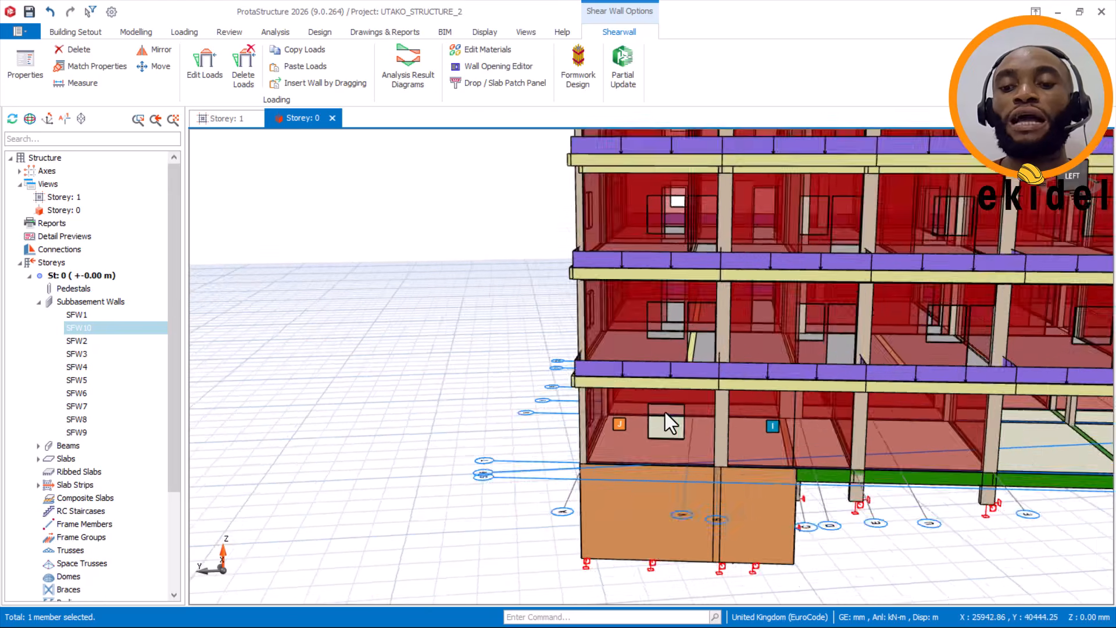
{"action": "middle_click_drag", "start_coordinate": [780, 442], "coordinate": [524, 405]}
{"action": "mouse_move", "coordinate": [633, 448]}
{"action": "middle_mouse_down"}
{"action": "mouse_move", "coordinate": [636, 428]}
{"action": "mouse_move", "coordinate": [595, 410]}
{"action": "mouse_move", "coordinate": [666, 410]}
{"action": "mouse_move", "coordinate": [671, 400]}
{"action": "mouse_move", "coordinate": [674, 433]}
{"action": "mouse_move", "coordinate": [640, 447]}
{"action": "middle_mouse_up"}
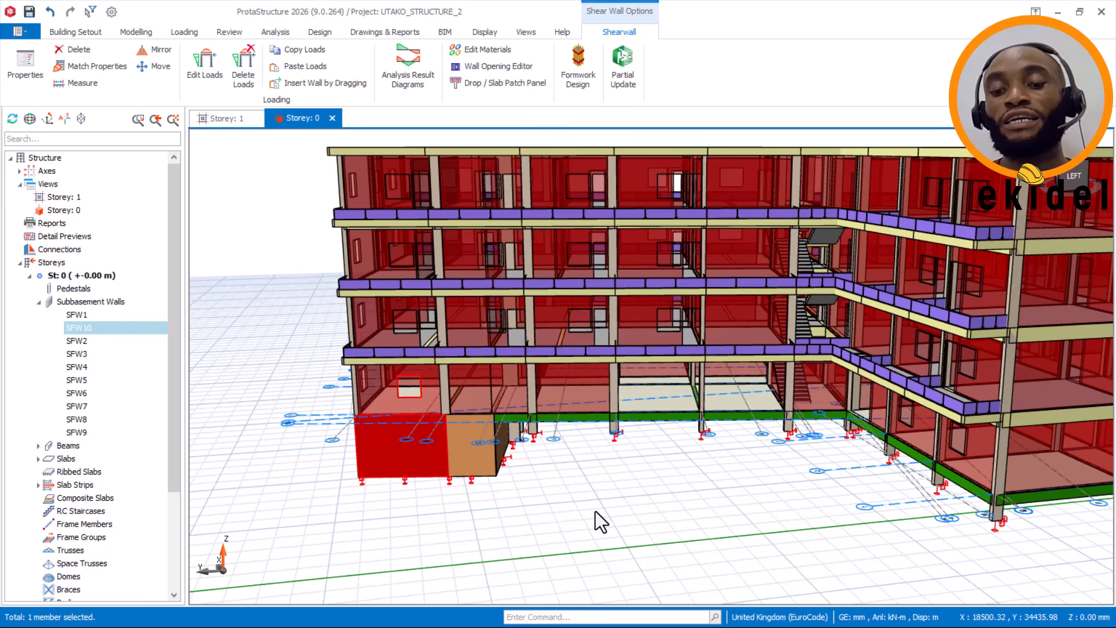
{"action": "middle_click_drag", "start_coordinate": [598, 511], "coordinate": [538, 515]}
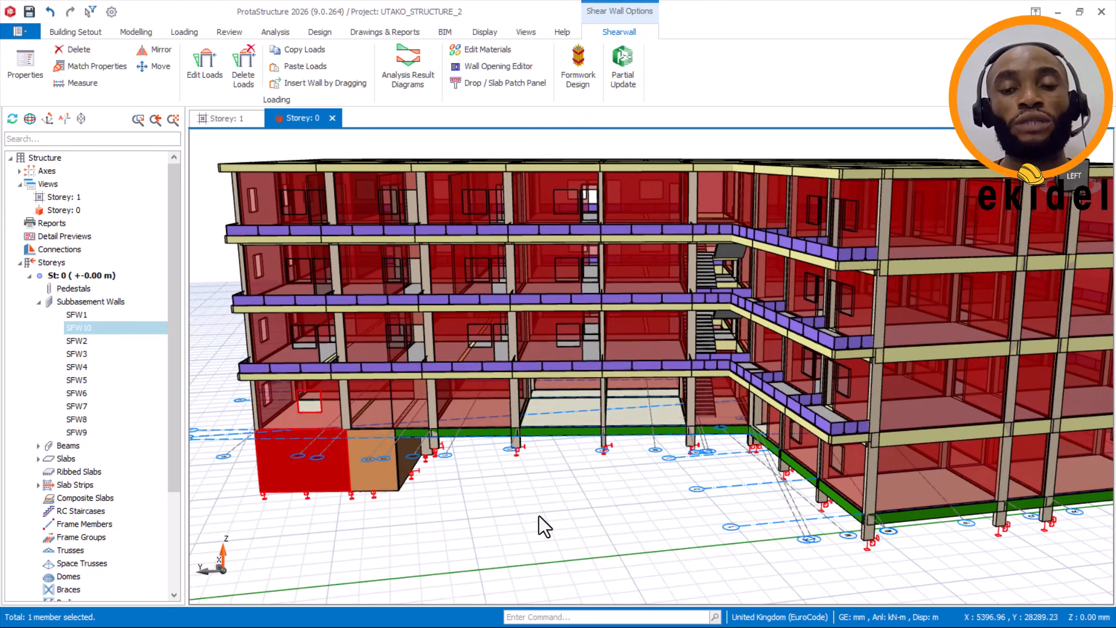
{"action": "scroll", "coordinate": [560, 498], "scroll_direction": "down", "scroll_amount": 3}
{"action": "middle_click_drag", "start_coordinate": [578, 499], "coordinate": [546, 479]}
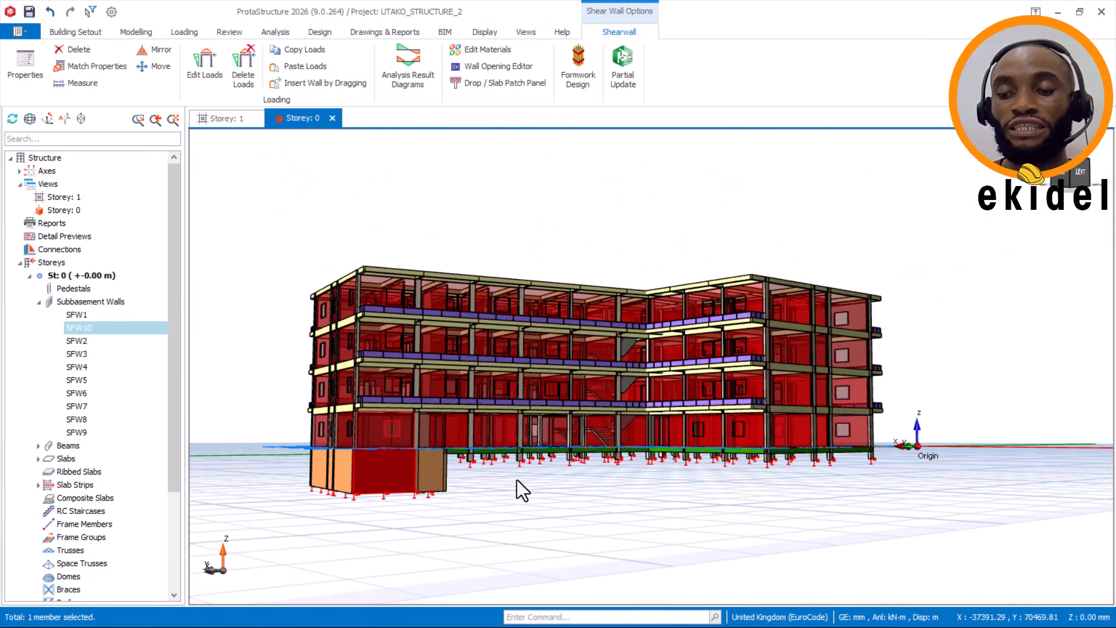
{"action": "scroll", "coordinate": [441, 479], "scroll_direction": "up", "scroll_amount": 2}
{"action": "middle_click_drag", "start_coordinate": [454, 480], "coordinate": [637, 505]}
{"action": "scroll", "coordinate": [637, 506], "scroll_direction": "up", "scroll_amount": 2}
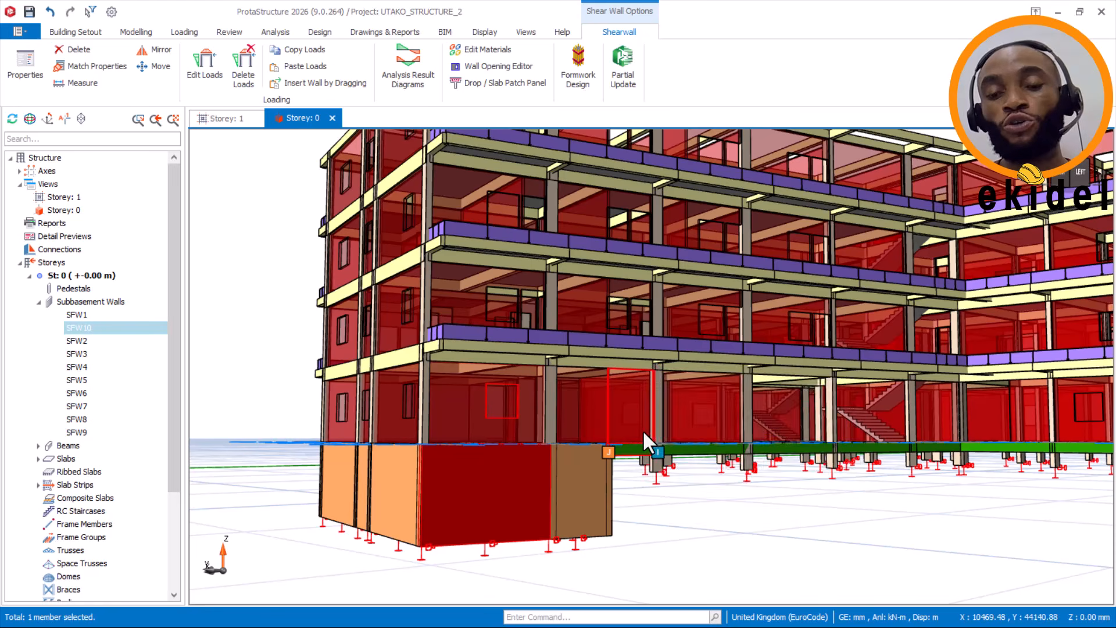
{"action": "mouse_move", "coordinate": [644, 431]}
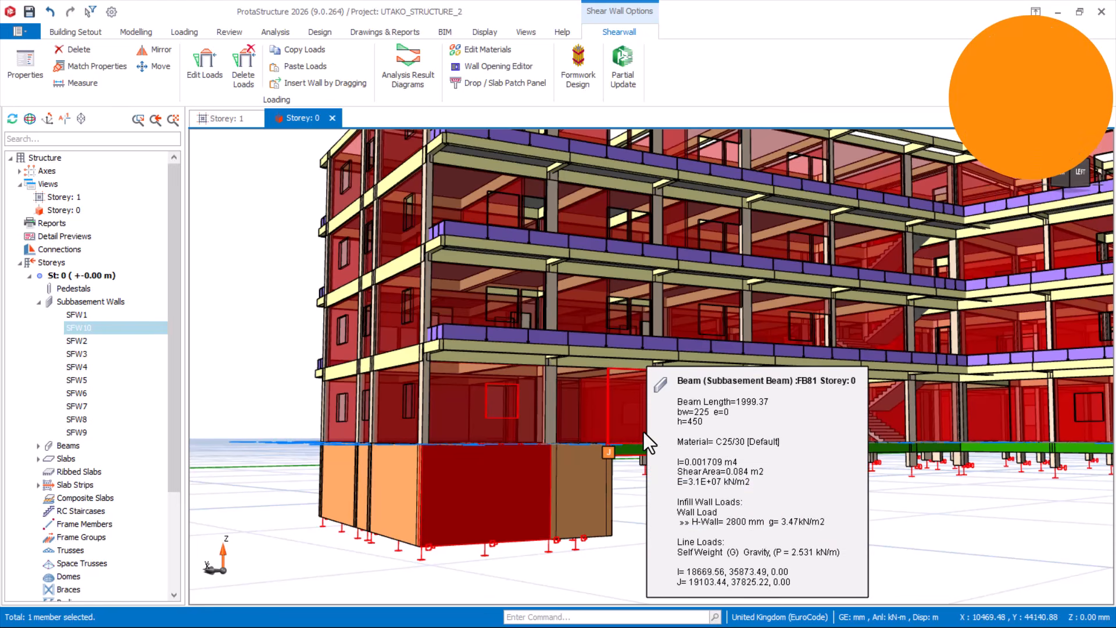